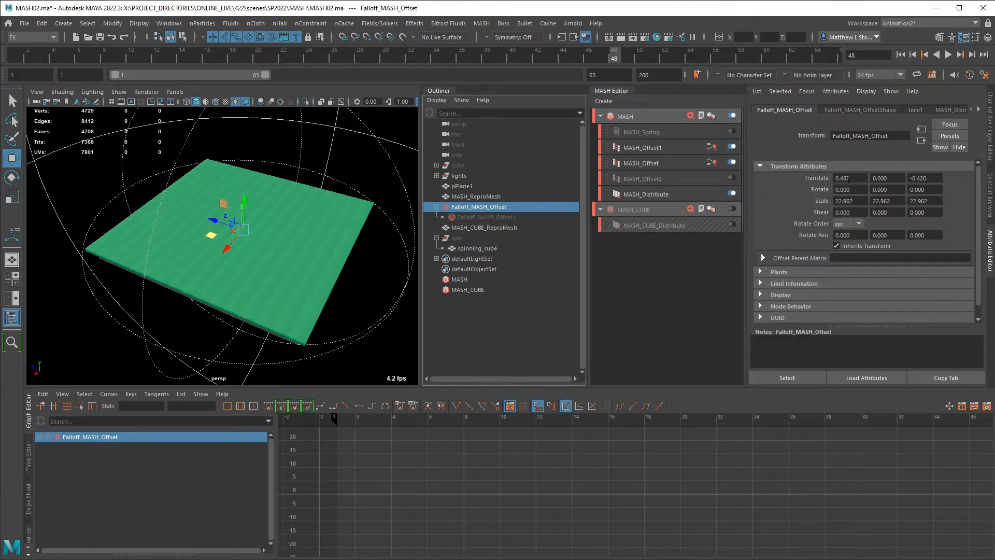
Step: Set Translate X and Z of Falloff_MASH_Offset to 0
left_click(850, 177)
type("0")
key("Tab")
key("Tab")
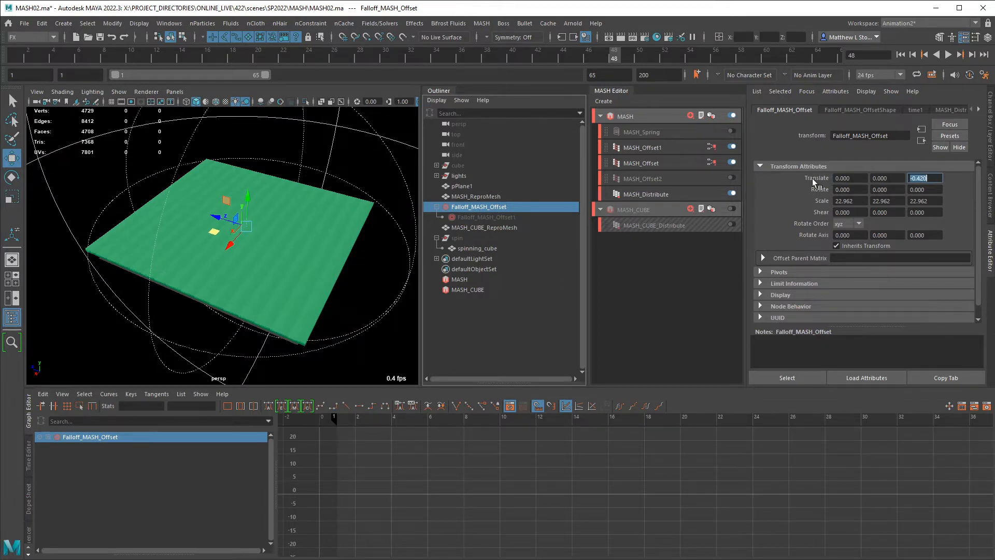
type("0")
key("Tab")
left_click(868, 178)
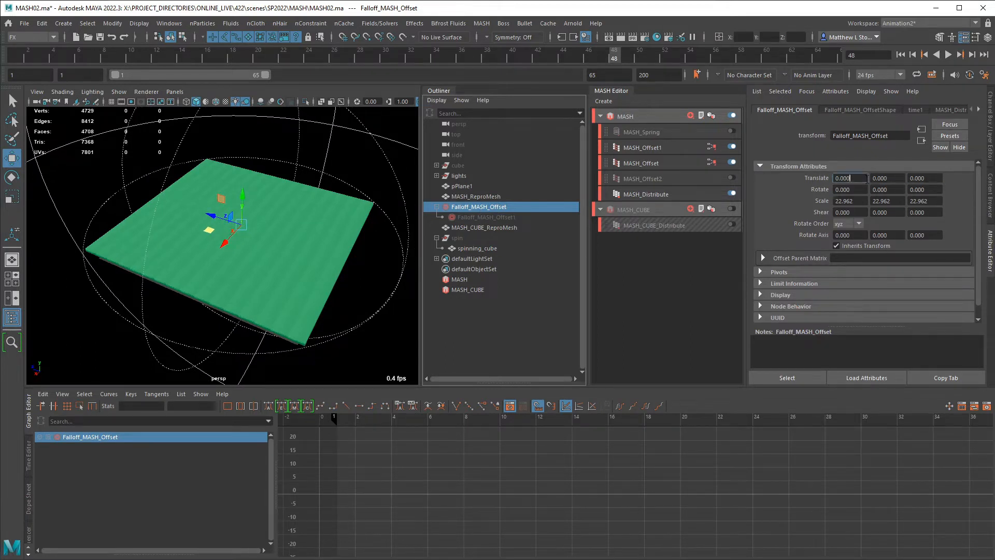
Step: Set a key on the Translate values of Falloff_MASH_Offset at frame 48
left_click(503, 210)
right_click(810, 179)
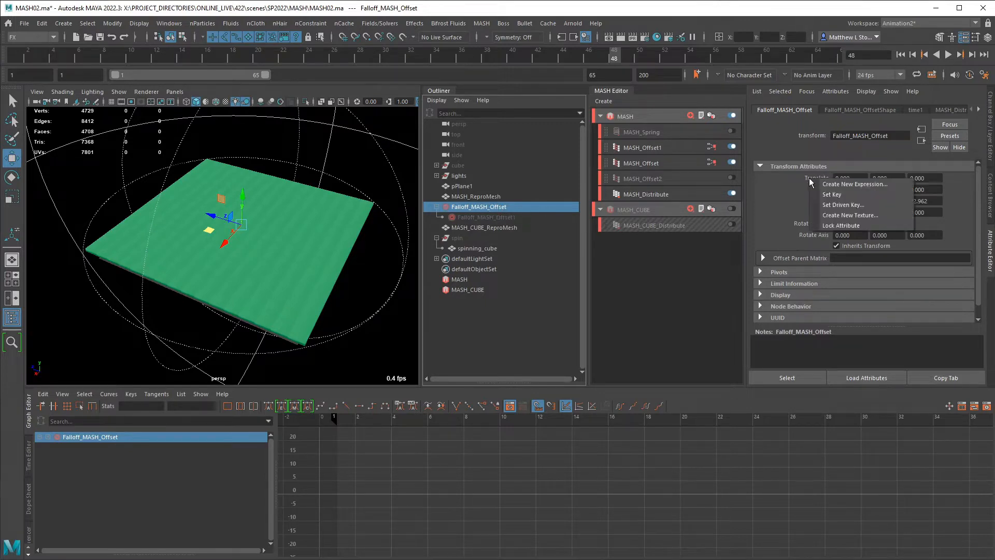
left_click(818, 188)
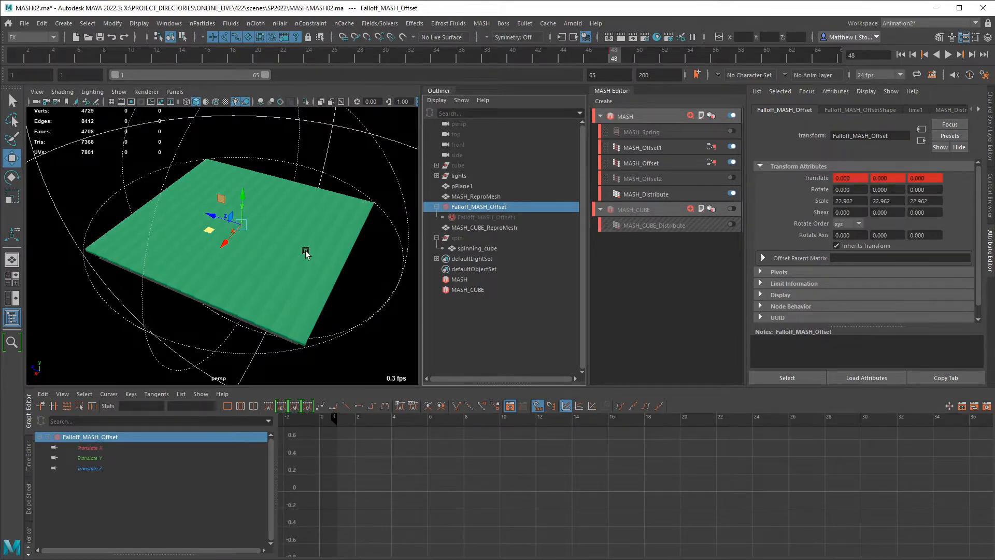
left_click_drag(306, 251, 269, 284, "alt")
left_click_drag(186, 264, 507, 220)
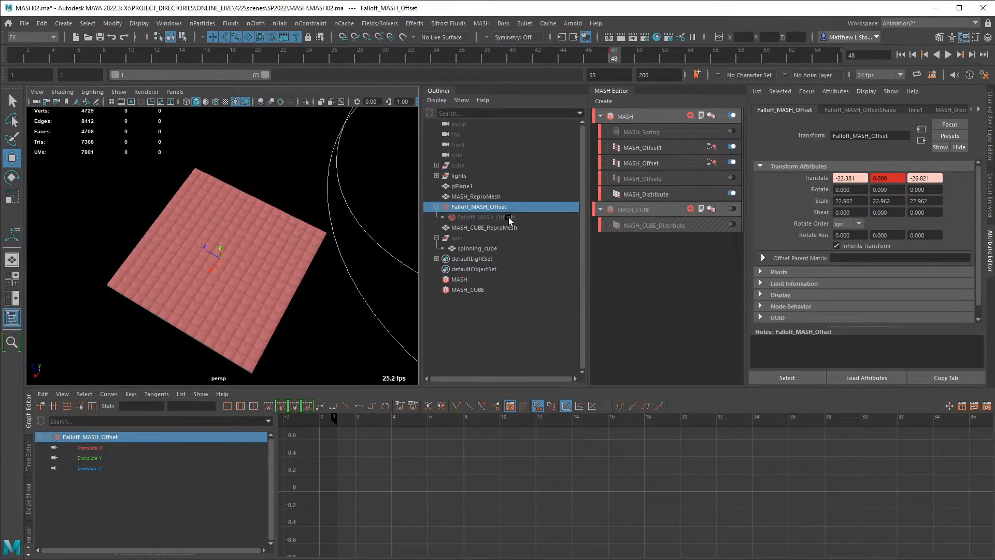
right_click(823, 178)
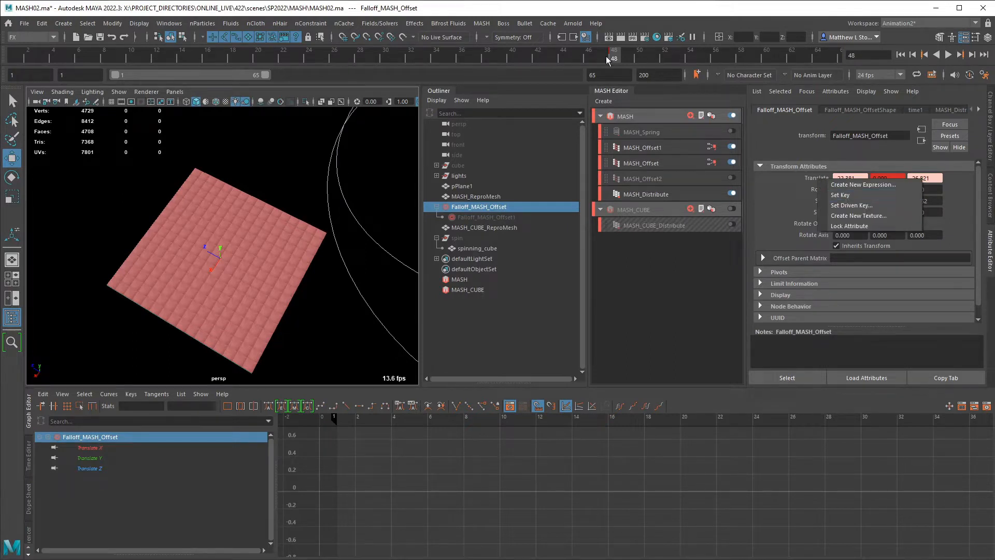
left_click(620, 59)
Step: At frame 55, move the falloff off the tile grid to about X -22.3, Z -26.7 and key its Translate values
left_click_drag(670, 59, 715, 60)
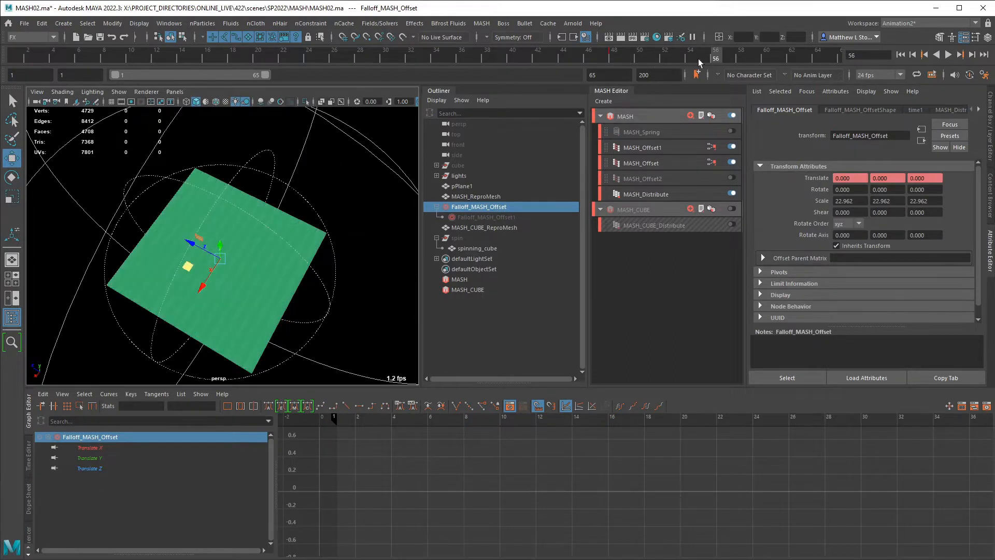
key("alt+v")
key("alt+v")
left_click_drag(188, 265, 508, 216)
right_click(835, 178)
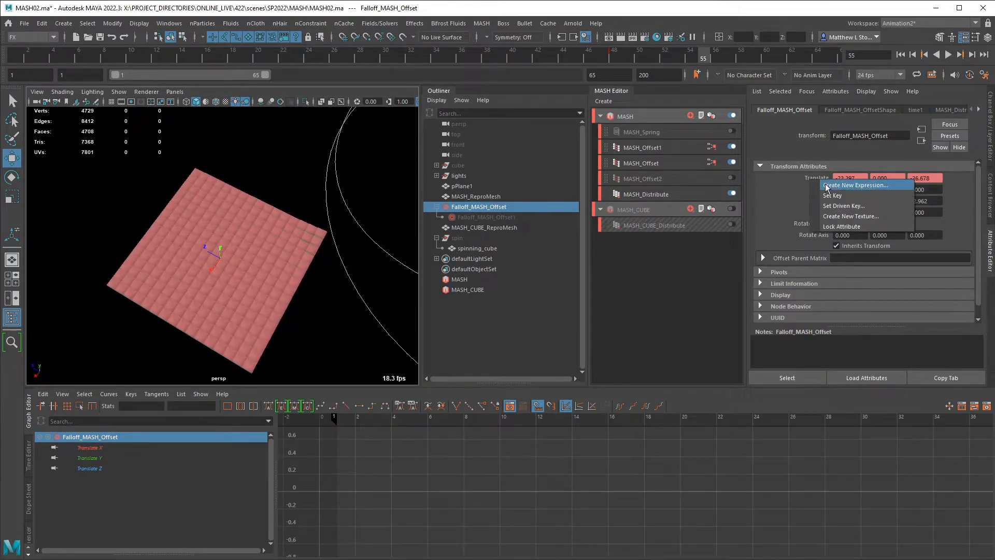
left_click(847, 196)
Step: Move the falloff's starting Translate keys to frame 1
left_click(615, 59, "shift")
left_click_drag(613, 60, 118, 61)
left_click(169, 59)
scroll(537, 455, "down", 5)
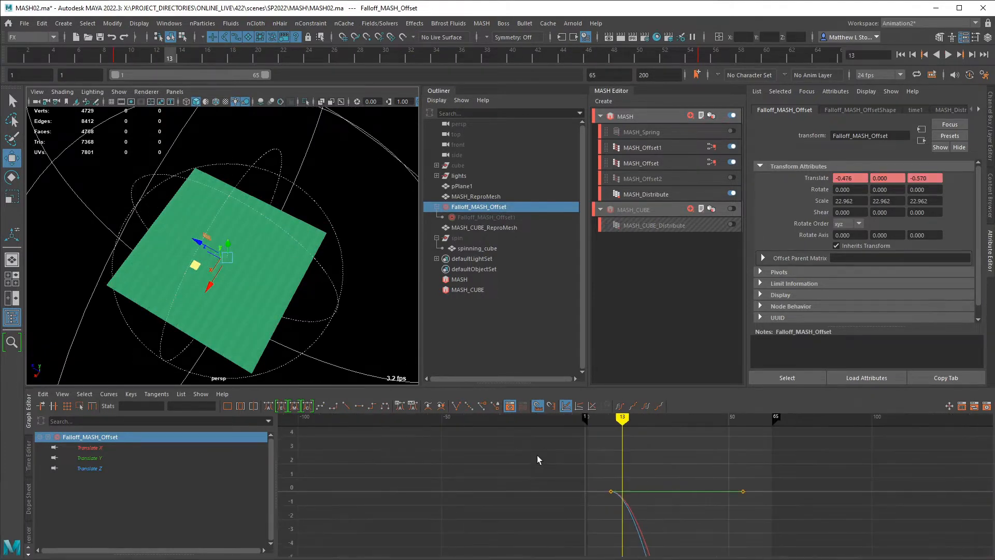
middle_click_drag(522, 437, 452, 411, "alt")
left_click_drag(506, 438, 572, 493)
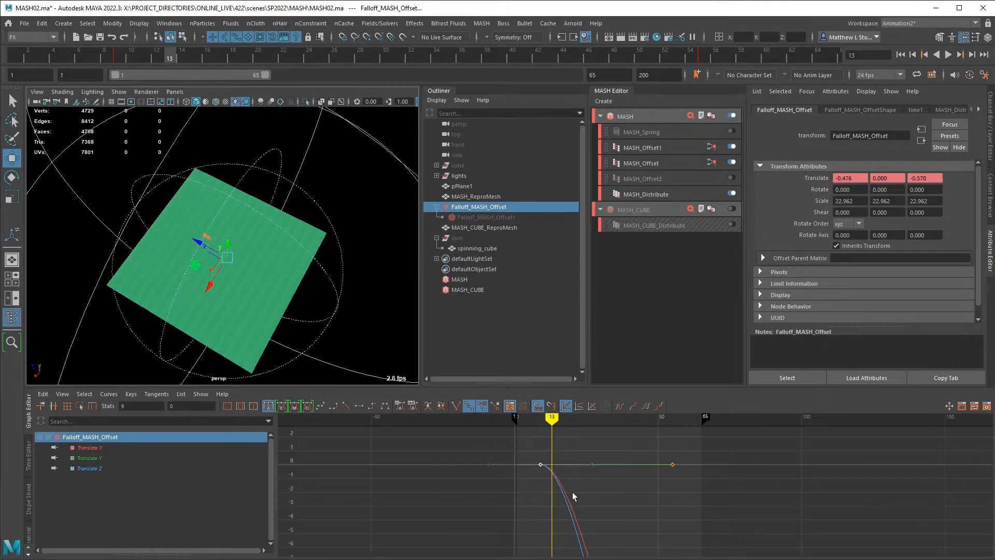
double_click(154, 406)
type("1")
key("Return")
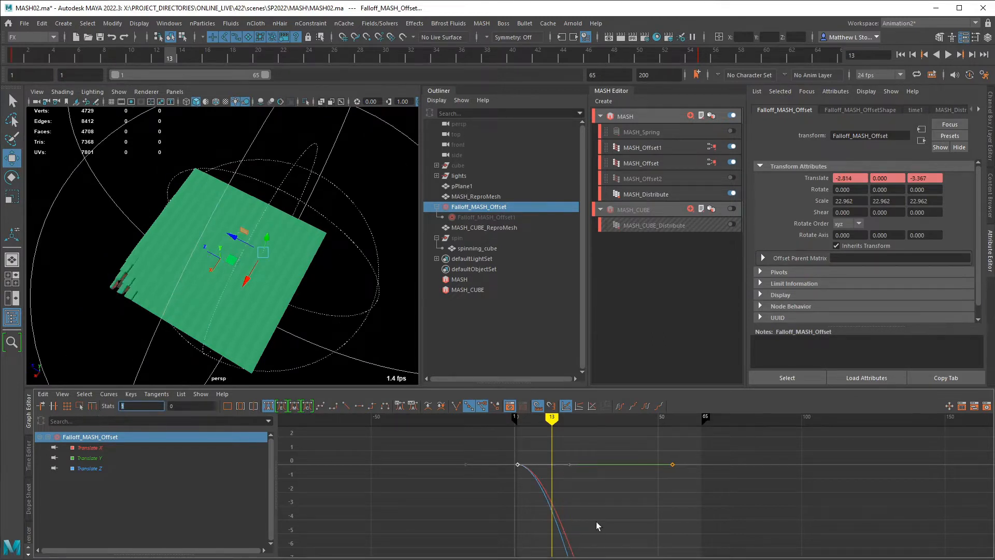
key("a")
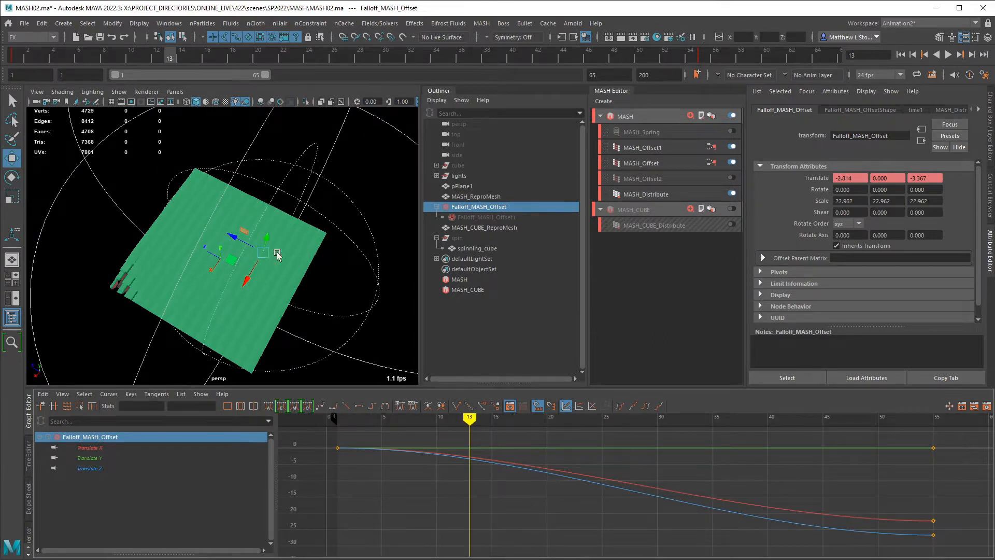
Step: Play the animation from the start and check the tile flip from a low, close angle
left_click(900, 54)
left_click(949, 55)
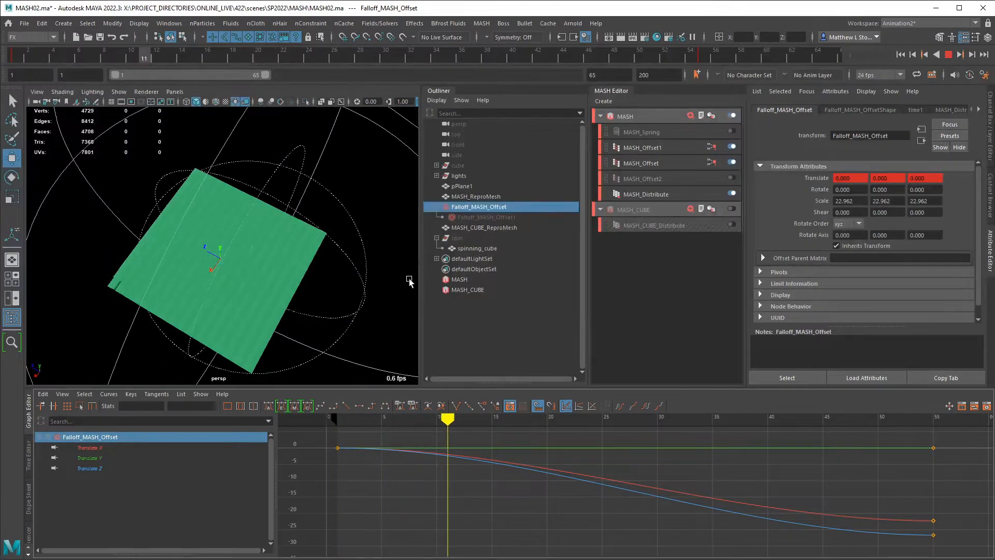
left_click_drag(409, 283, 249, 279, "alt")
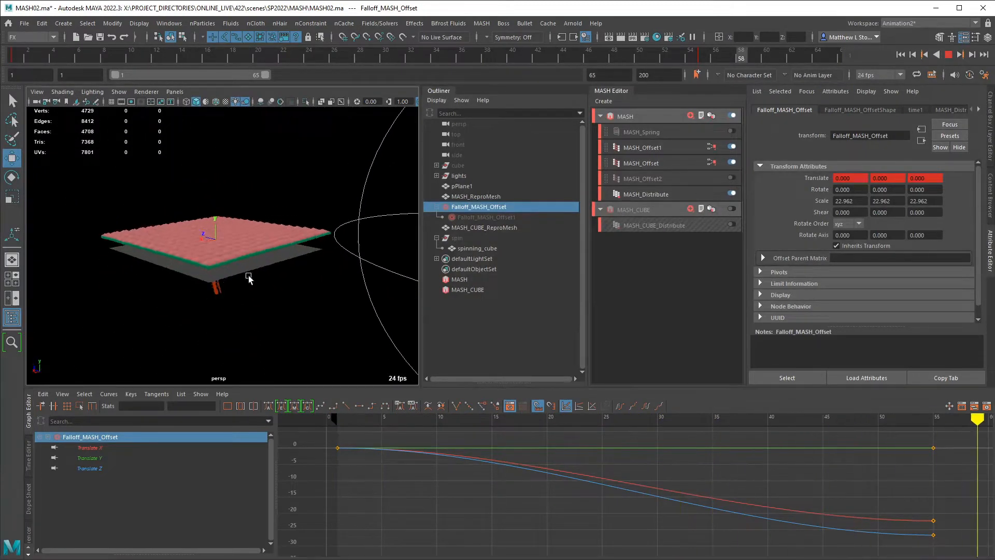
right_click_drag(249, 276, 304, 271, "alt")
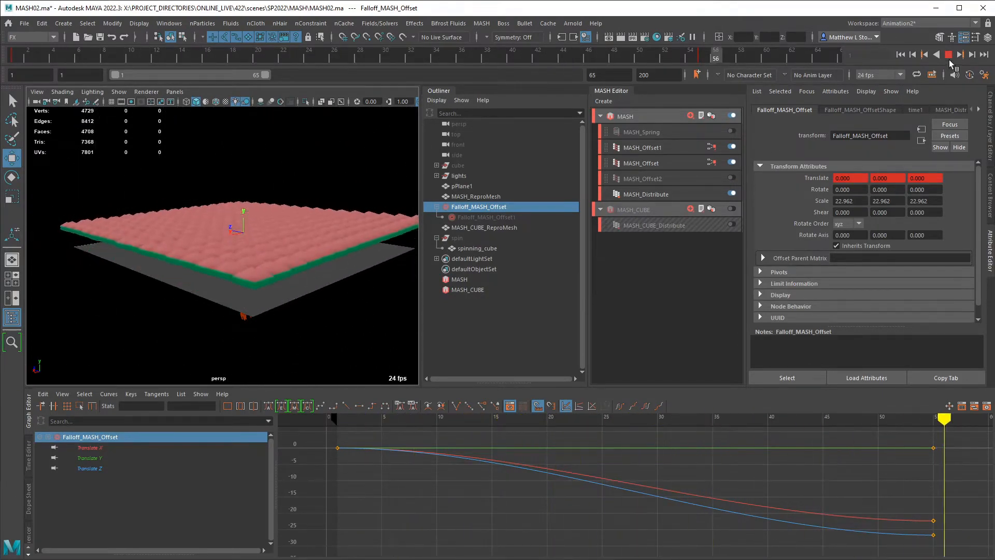
left_click(949, 55)
Step: Set Grid X and Grid Z of MASH_Distribute to 15
left_click(642, 196)
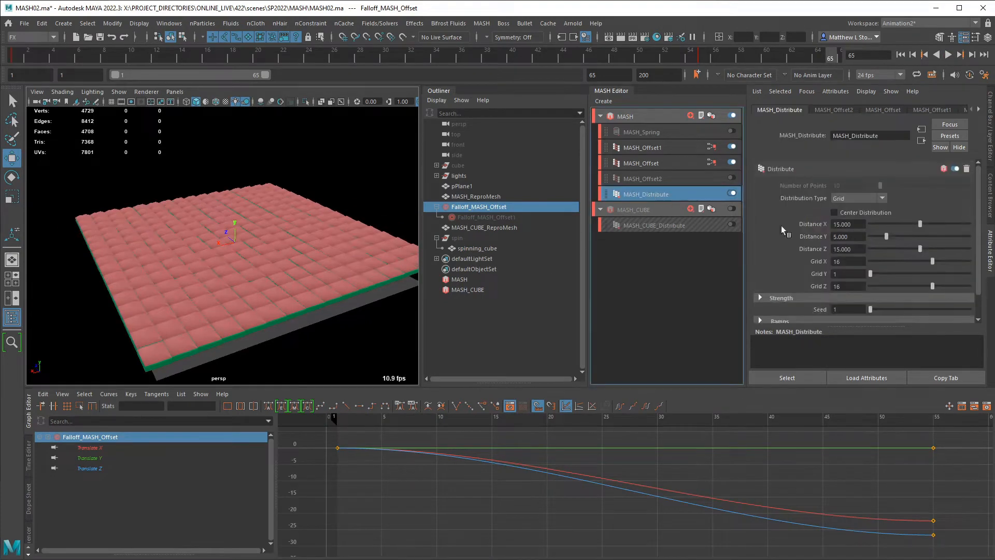
left_click_drag(861, 225, 809, 250)
left_click_drag(304, 253, 367, 274, "alt")
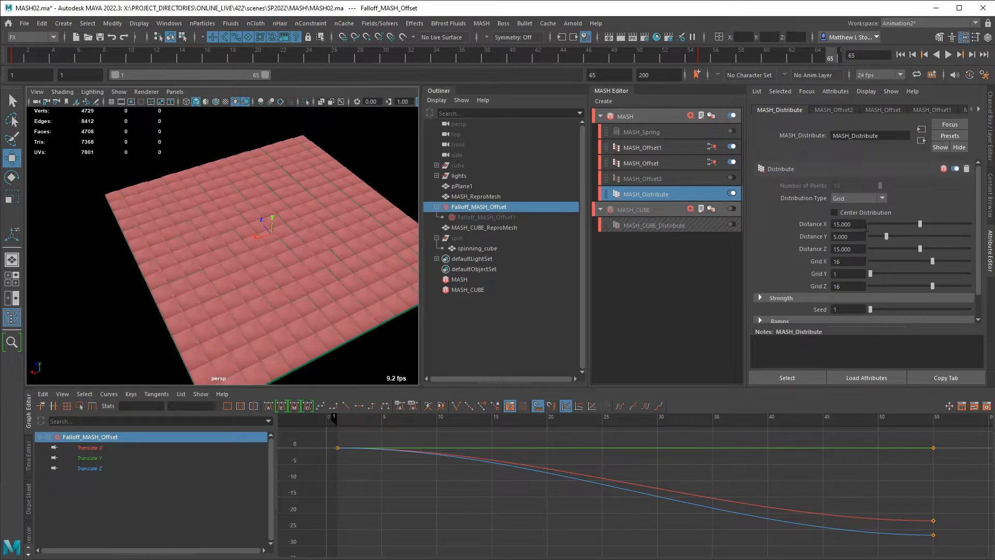
left_click_drag(866, 226, 820, 264)
type("15")
key("Tab")
key("Tab")
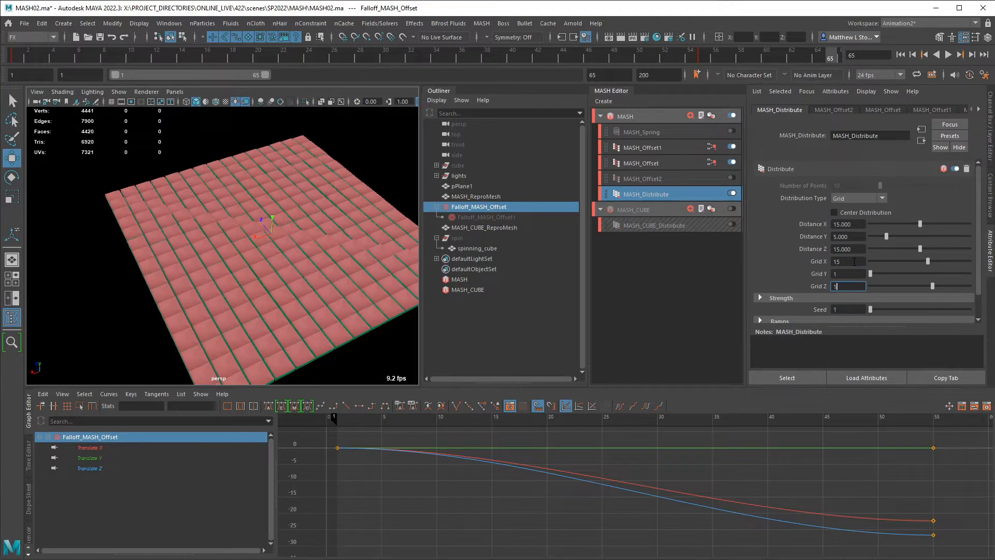
type("15")
key("Return")
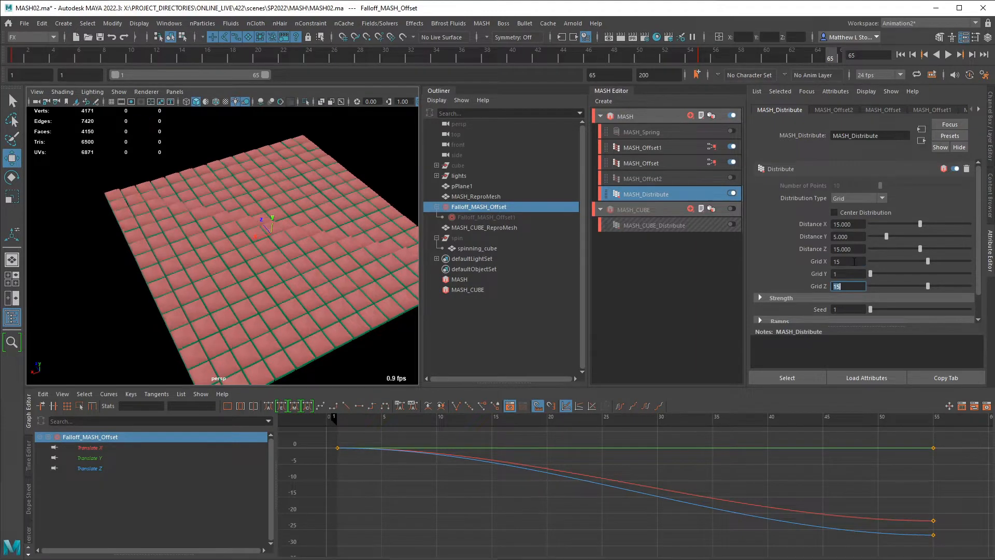
Step: Examine the gaps between the tiles up close and play back the flip animation
scroll(330, 293, "up", 10)
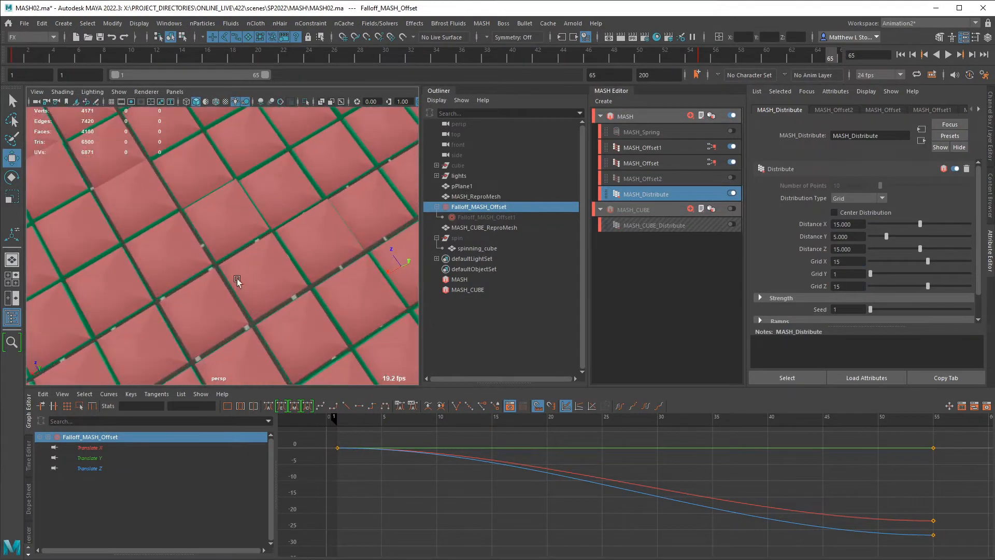
scroll(311, 269, "down", 10)
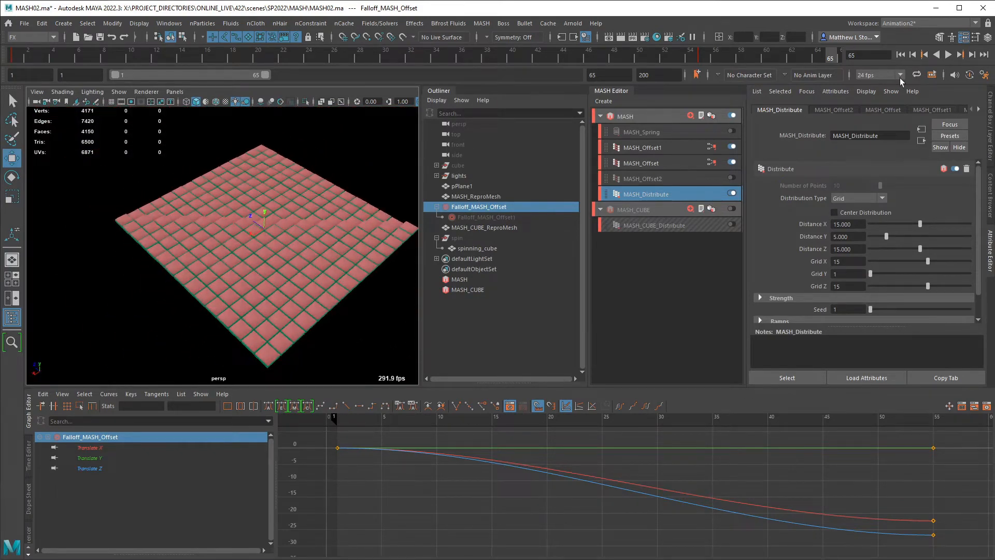
key("alt+v")
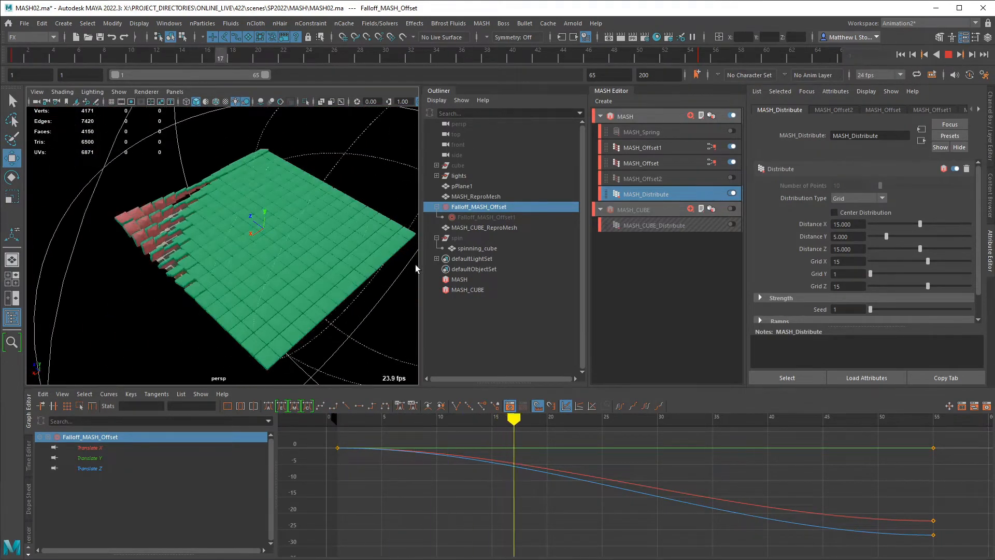
left_click_drag(347, 285, 326, 266, "alt")
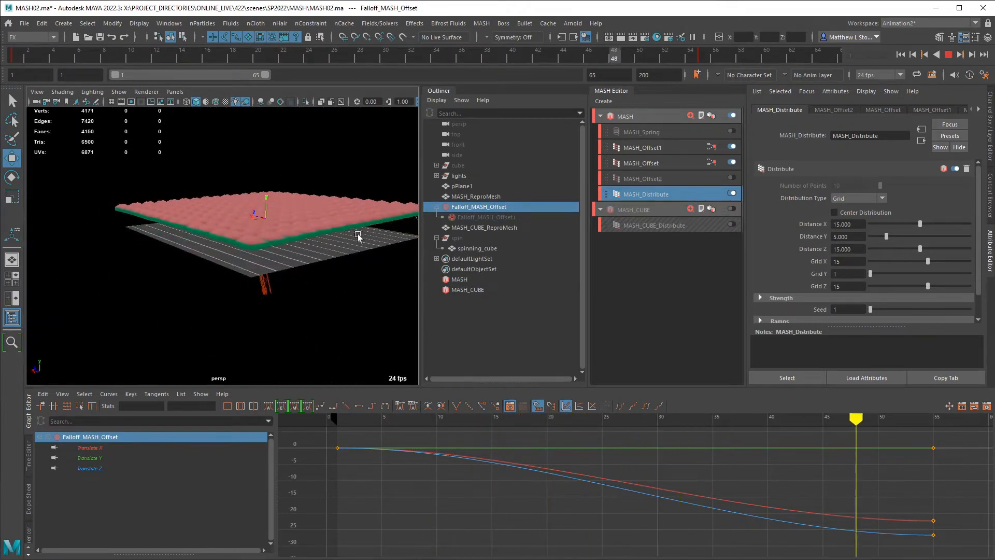
left_click(949, 54)
Step: Set the width and height of the ground plane pPlane1 to 20, then deselect it
left_click(292, 299)
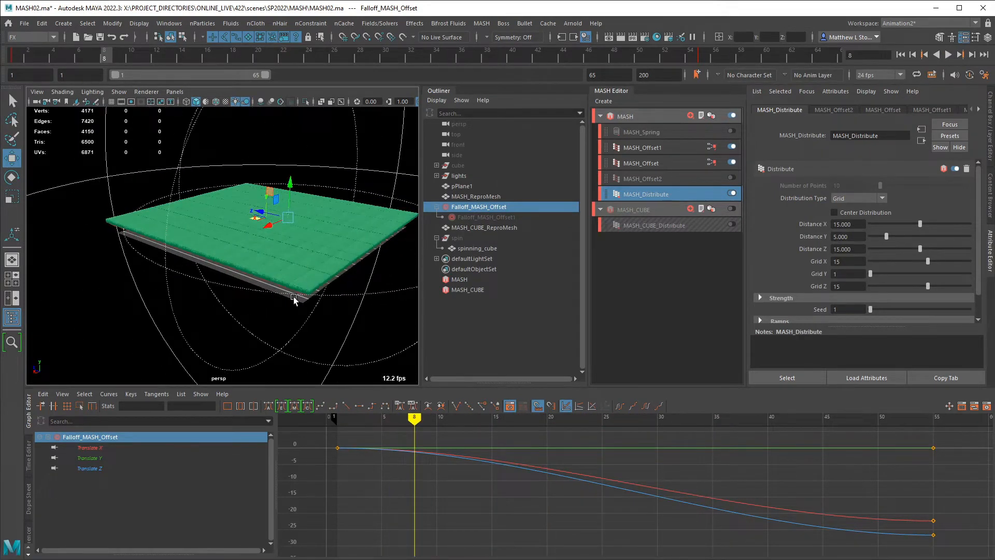
key("r")
left_click(855, 110)
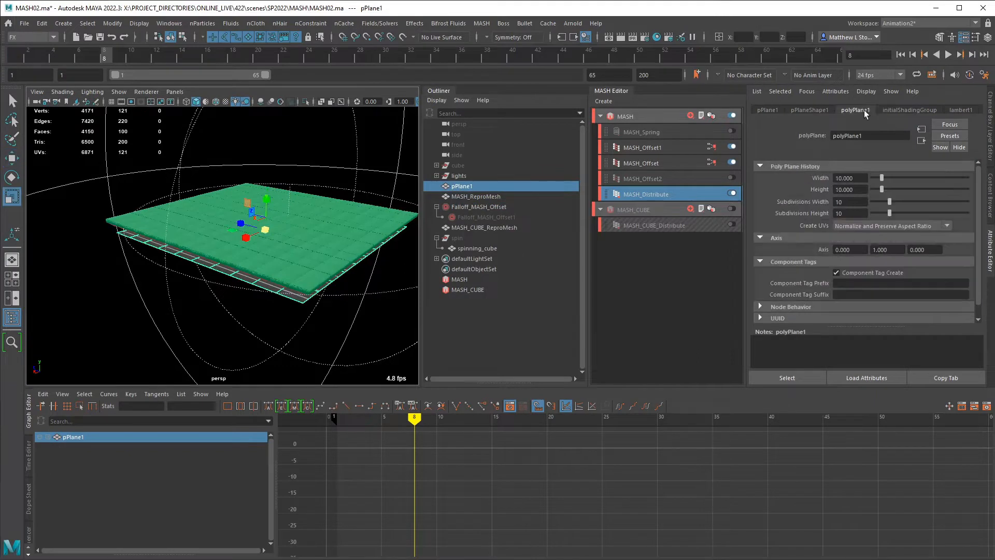
key("q")
left_click(850, 178)
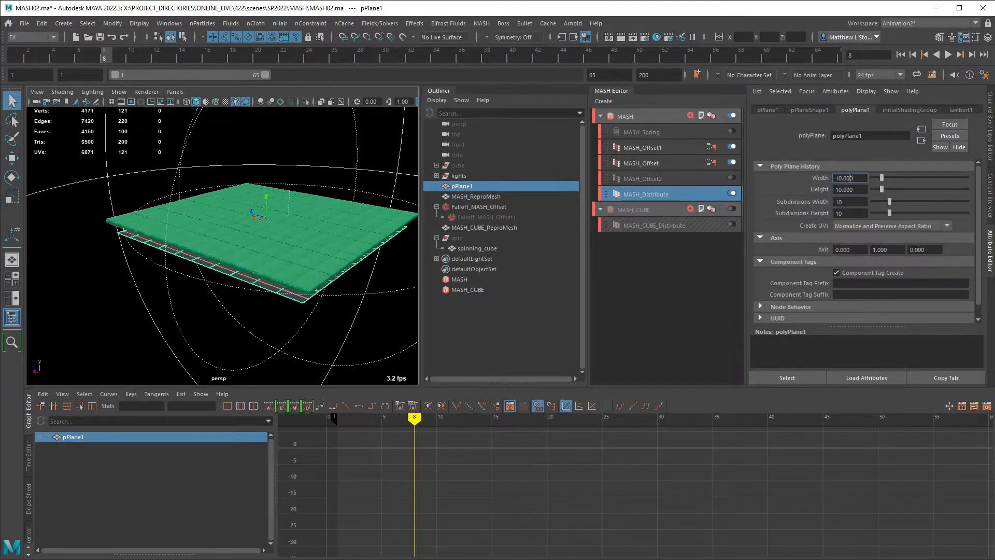
type("20")
key("Tab")
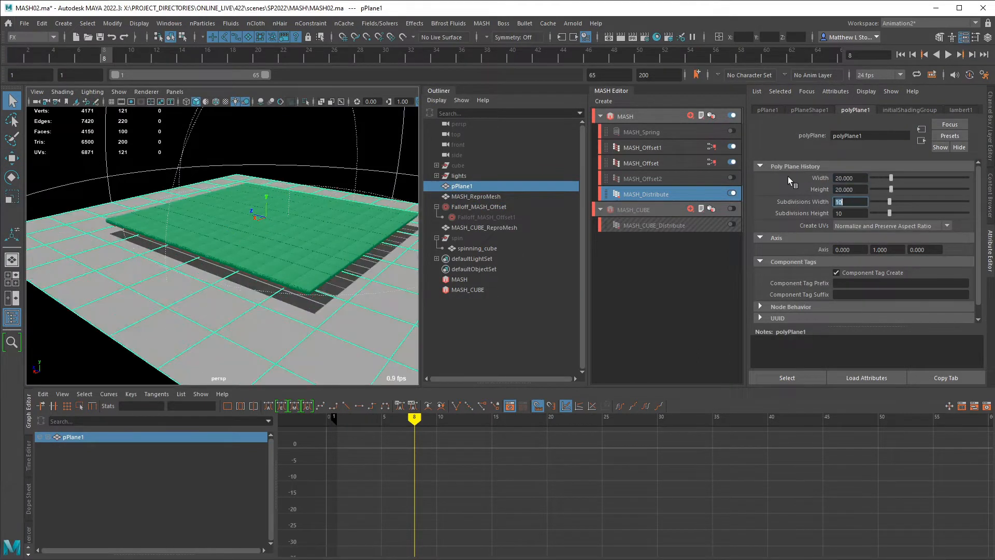
type("20")
key("Return")
left_click(347, 147)
left_click_drag(347, 147, 369, 209, "alt")
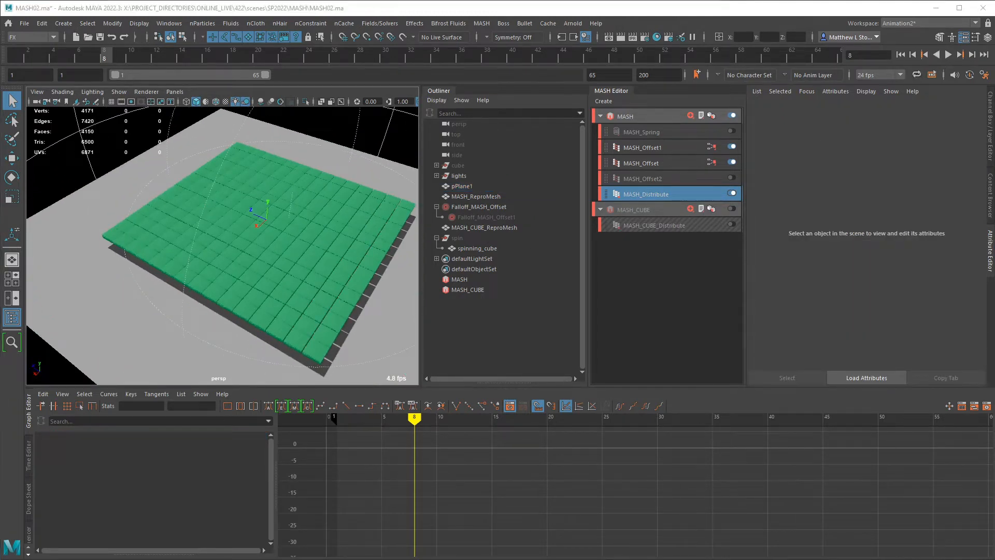
Step: Enable the MASH_Offset2 node and bring up its Offset Rotation values
left_click(661, 180)
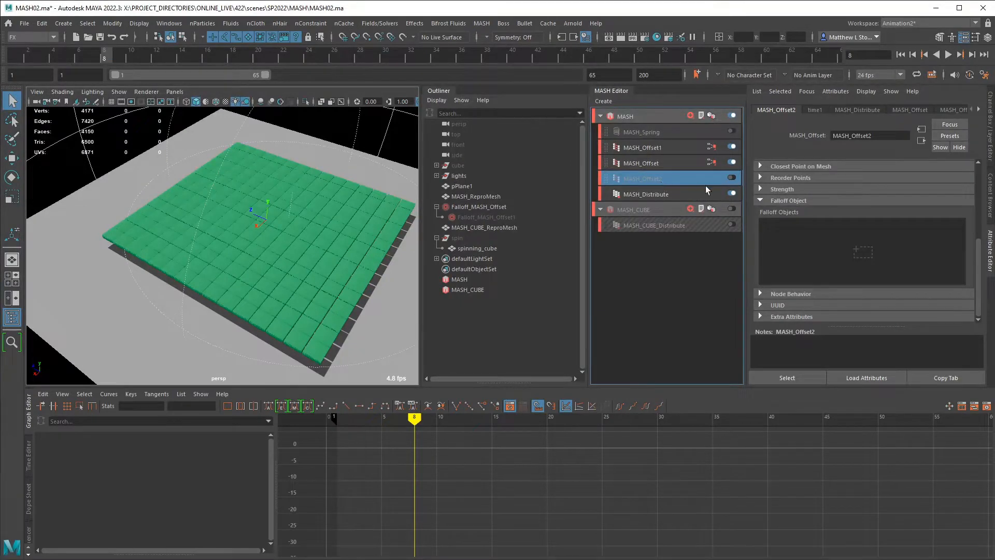
left_click(732, 178)
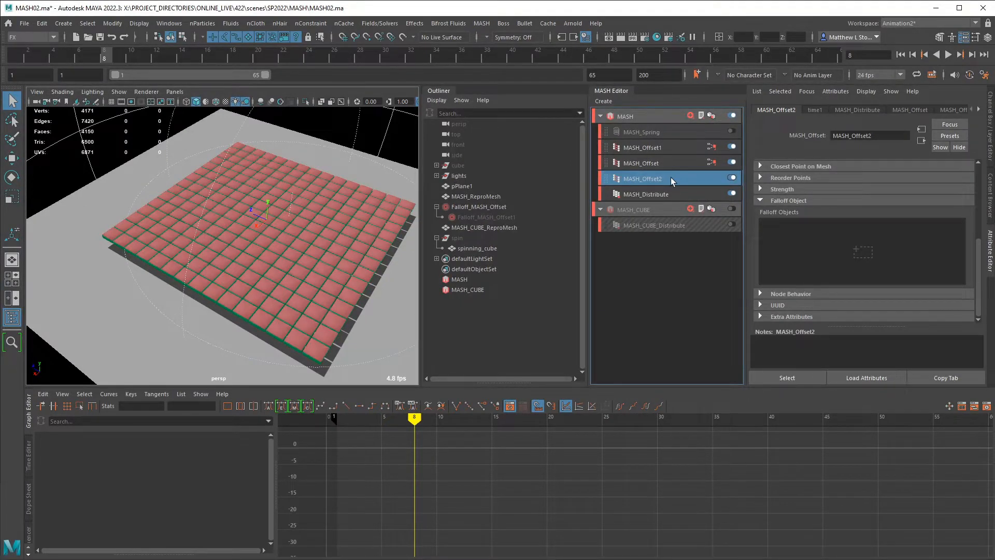
scroll(851, 282, "up", 5)
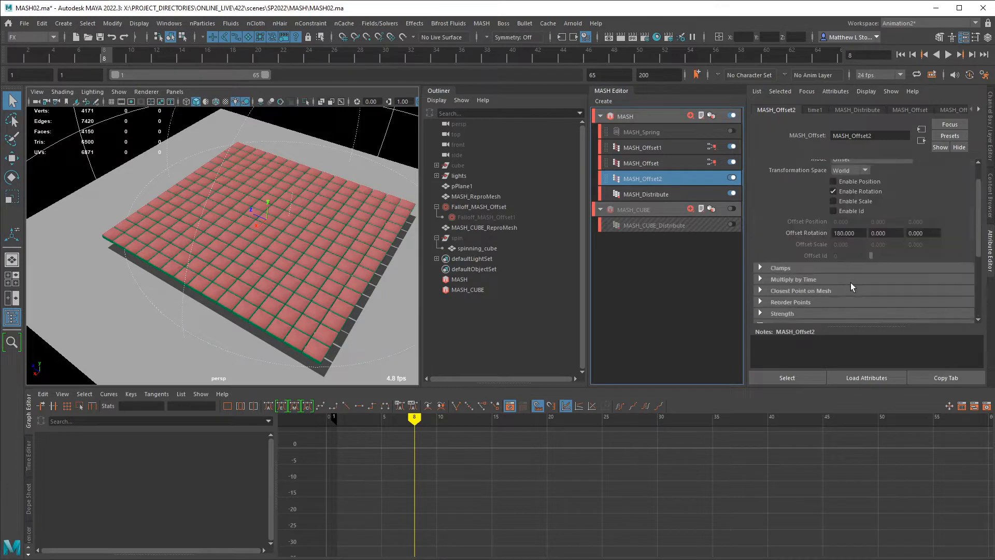
left_click_drag(865, 261, 794, 265)
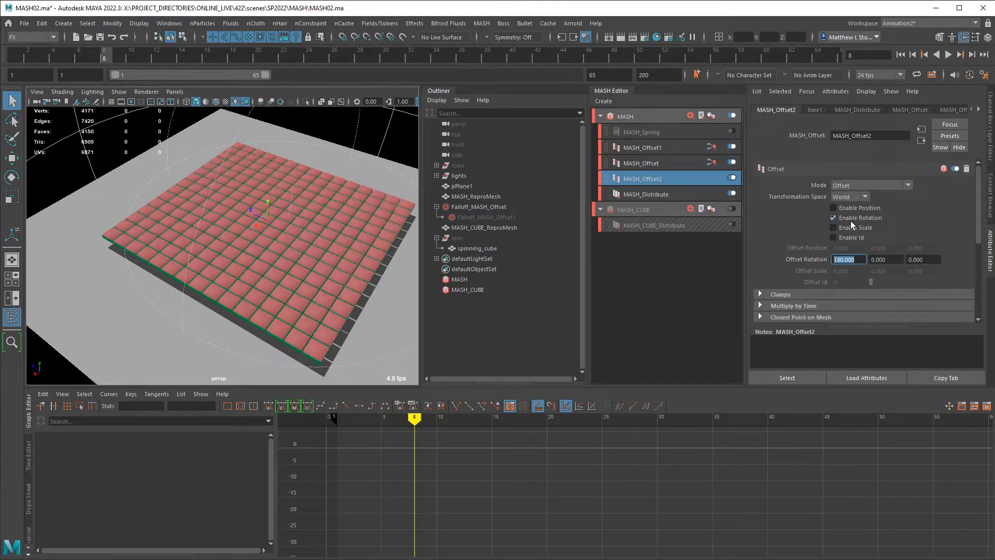
Step: Try an X Offset Rotation of 0 on MASH_Offset2, restore it to 180, and disable the node
type("0")
key("Return")
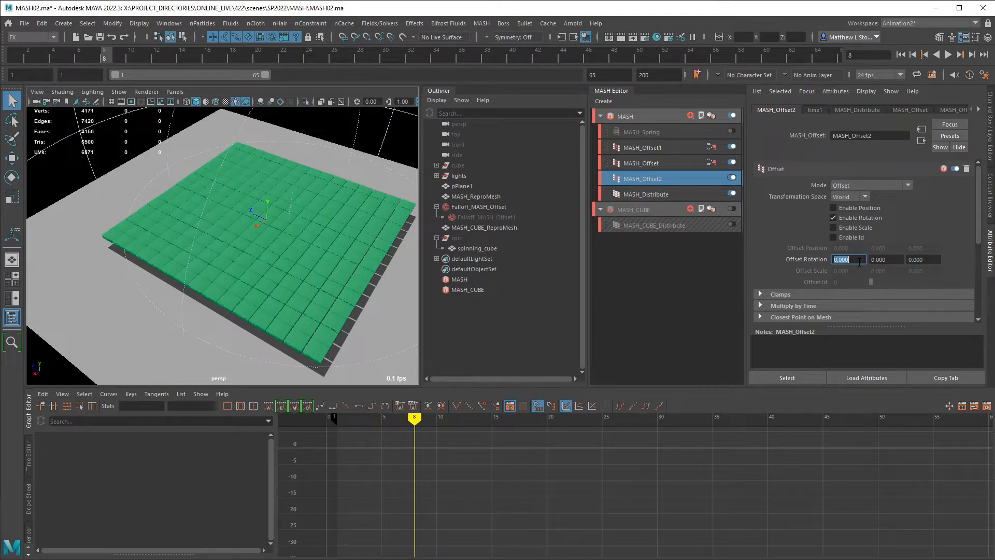
type("180")
key("Return")
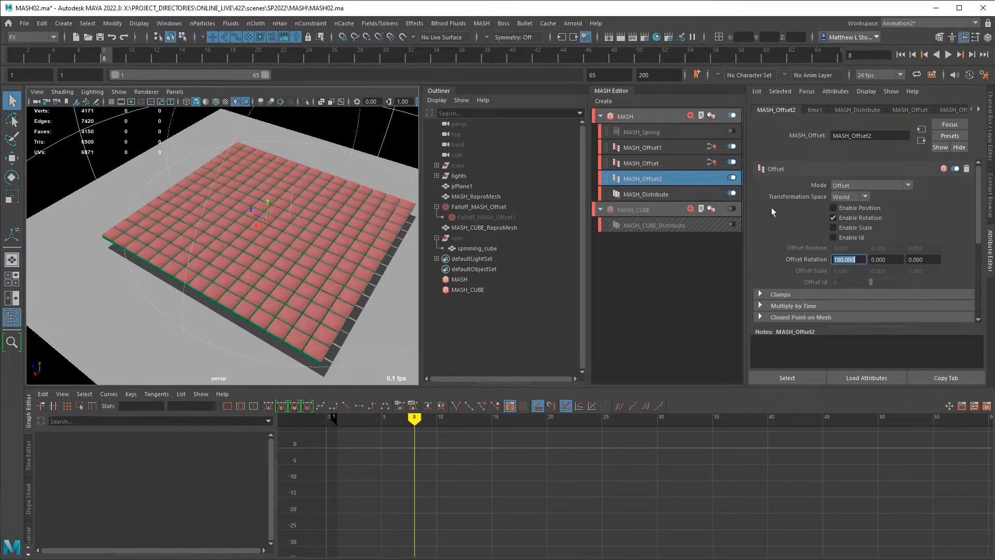
left_click(732, 178)
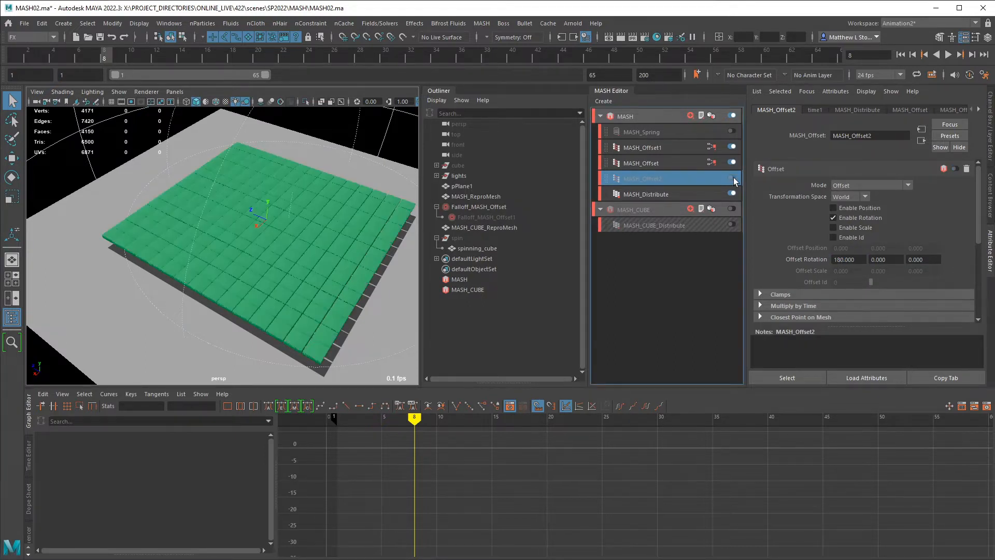
Step: Set the Add Mode Fade of the MASH_Offset node's falloff object, Falloff_MASH_OffsetShape, to 0.03
left_click(656, 164)
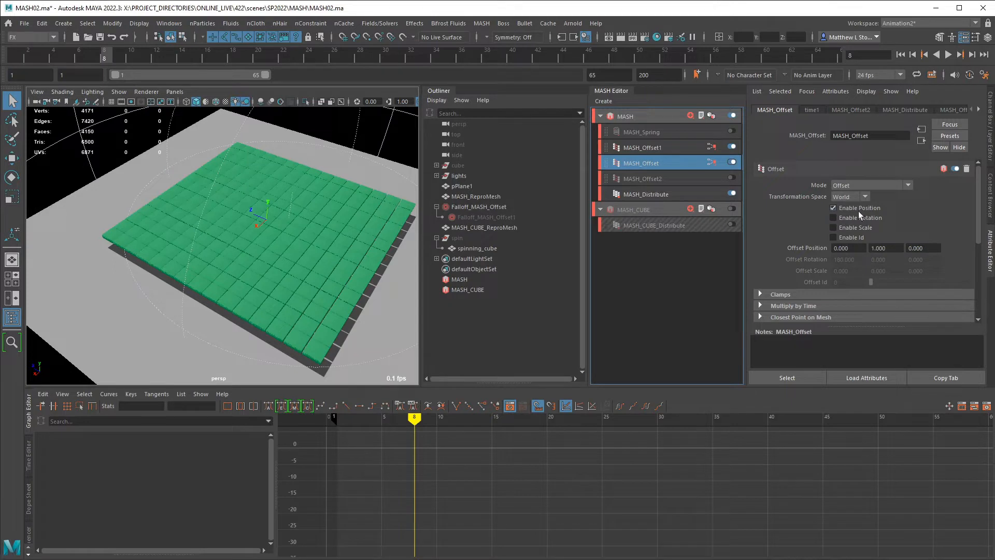
left_click_drag(889, 248, 863, 250)
scroll(859, 254, "down", 5)
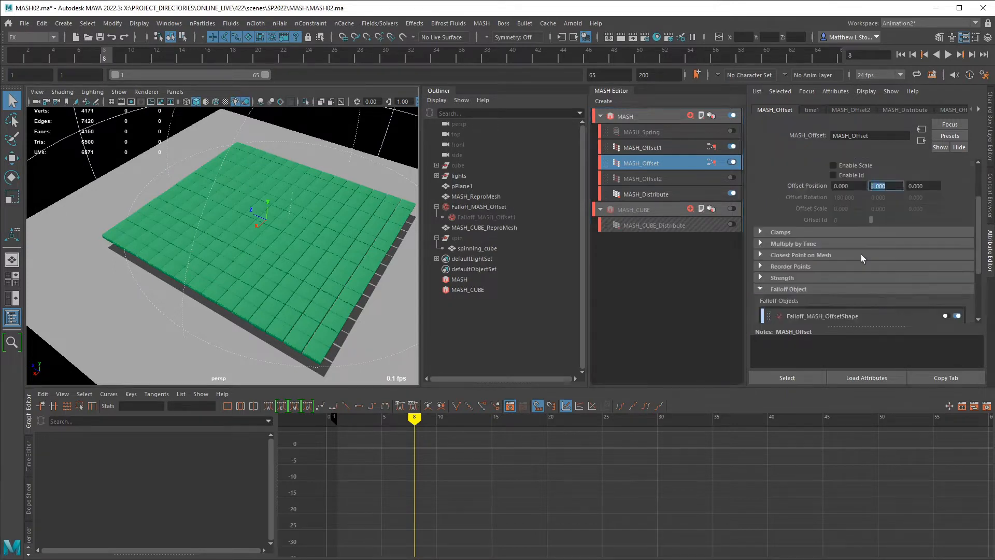
left_click(835, 229)
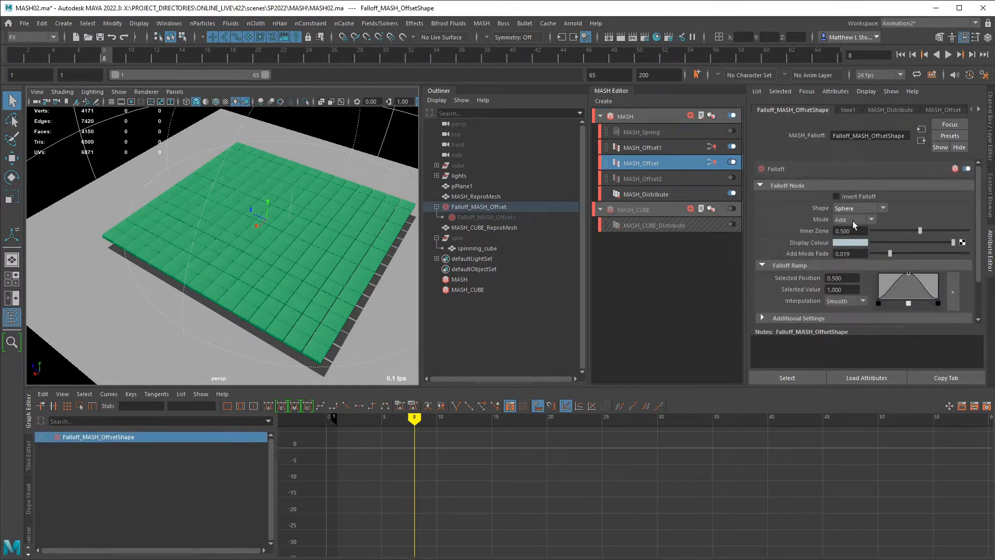
left_click_drag(858, 231, 792, 232)
left_click_drag(844, 257, 862, 257)
key("Return")
type("0.03")
key("Return")
Step: Play back the tile flip from the first frame and stop the playback
key("alt+shift+v")
key("alt+v")
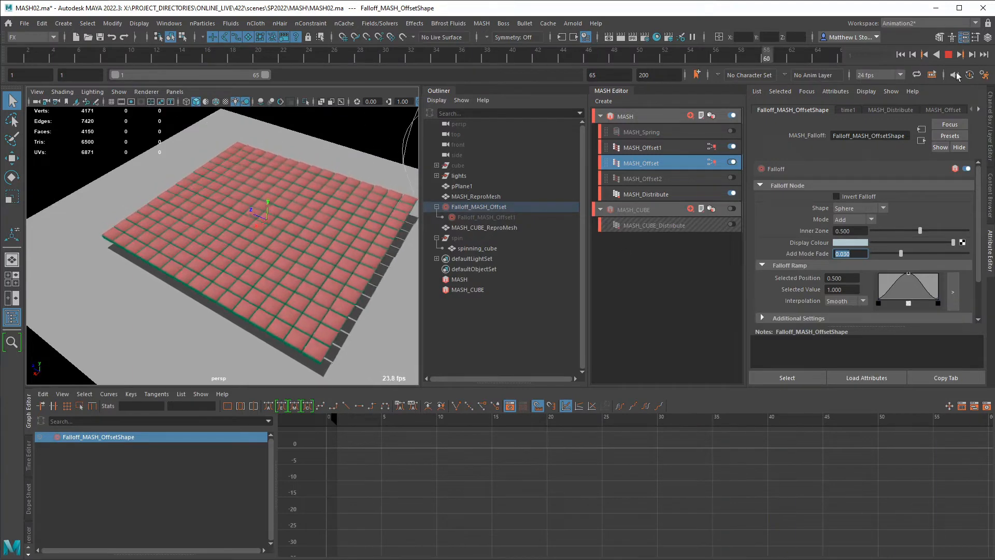
key("alt+v")
Step: Enable the MASH_Spring node and play the animation from the first frame
left_click(693, 133)
left_click(731, 131)
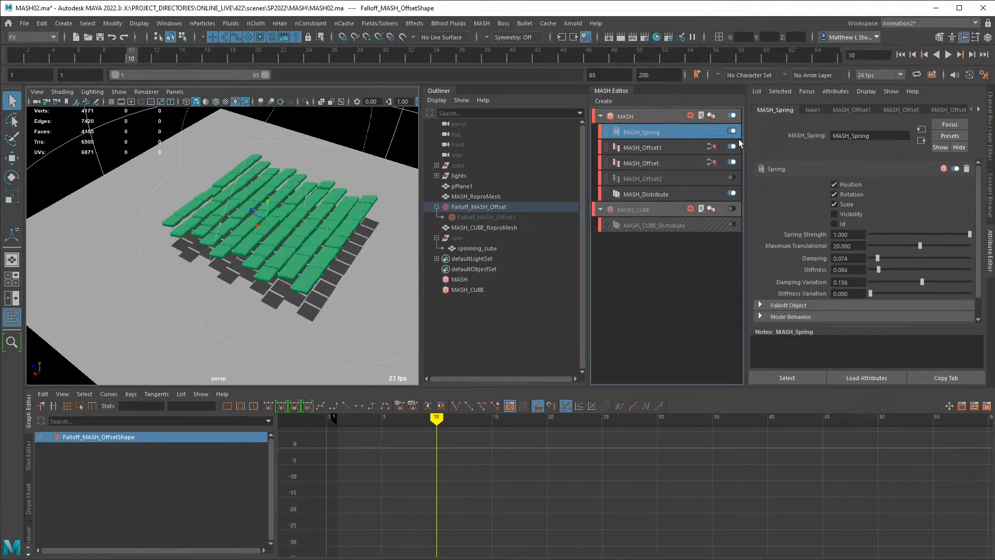
left_click(902, 55)
left_click(940, 55)
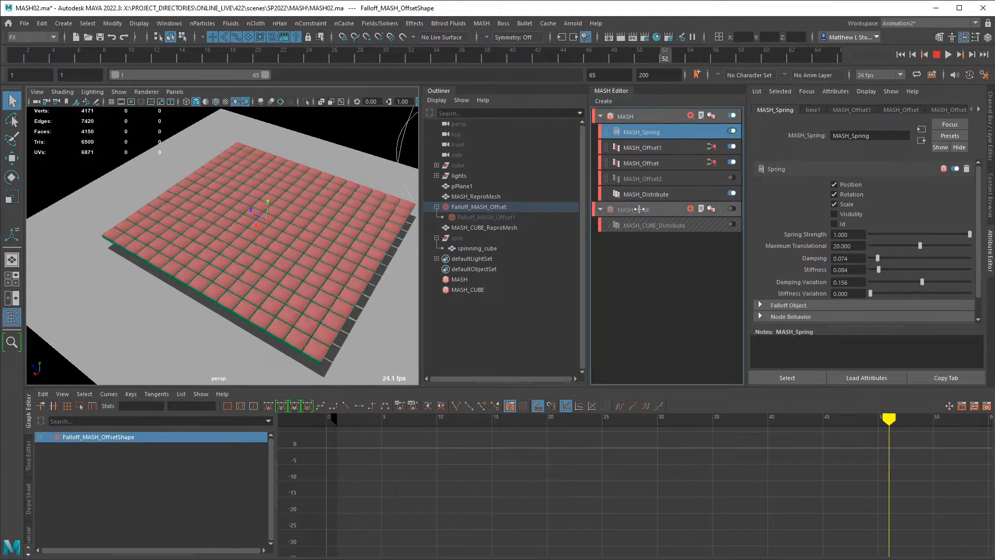
left_click(938, 55)
left_click(949, 55)
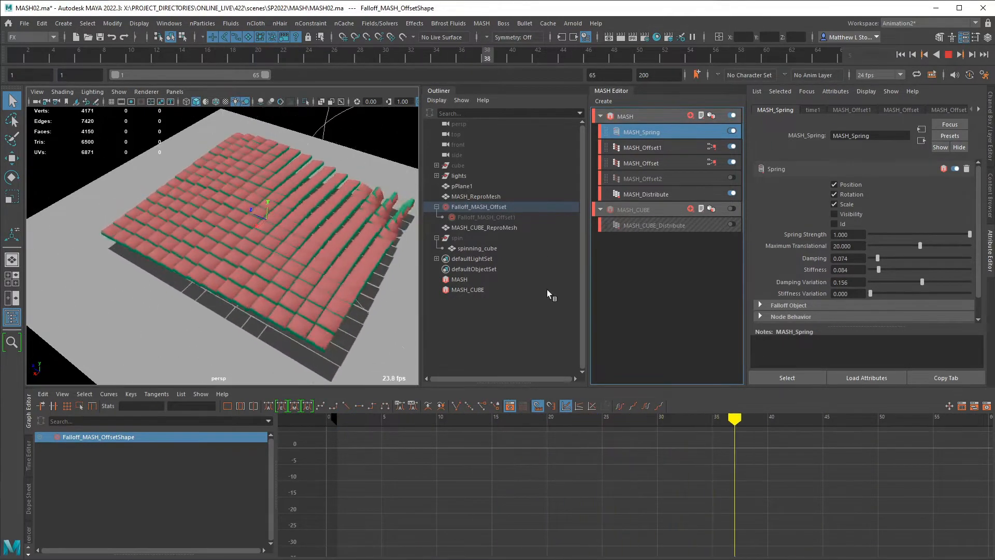
Step: Watch the springing tiles from a low angle, stop playback, and examine the wave at frame 27
left_click_drag(306, 292, 382, 262, "alt")
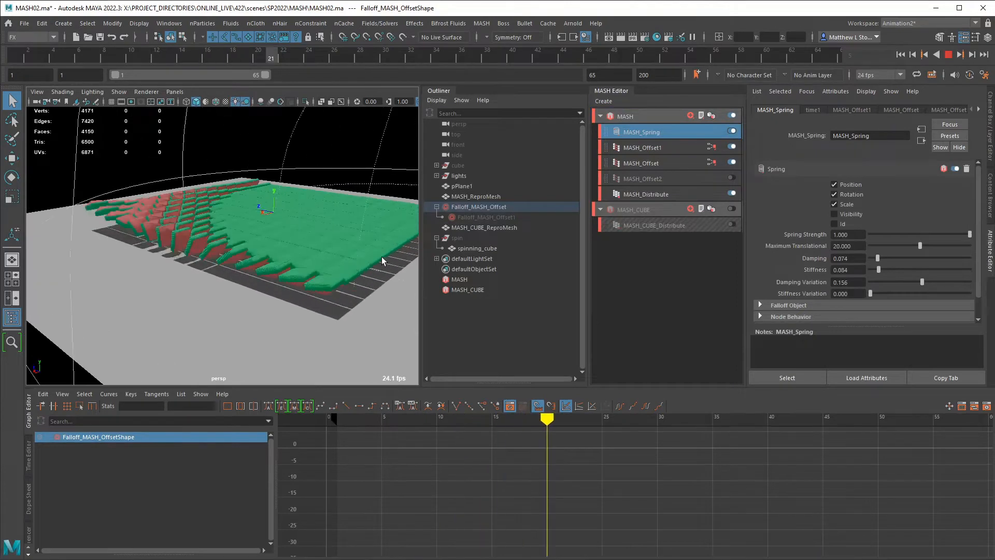
middle_click_drag(382, 262, 358, 260, "alt")
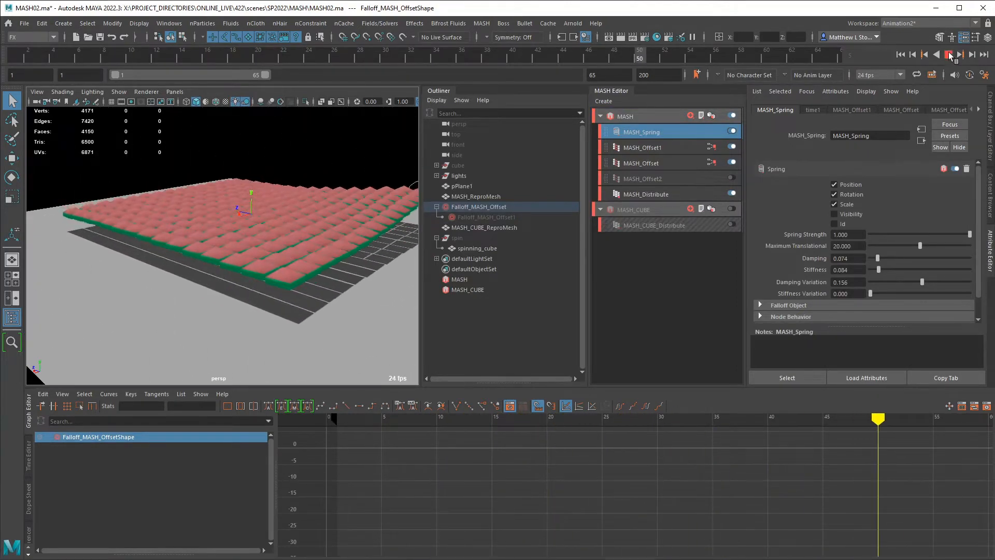
left_click(948, 55)
left_click_drag(648, 419, 625, 419)
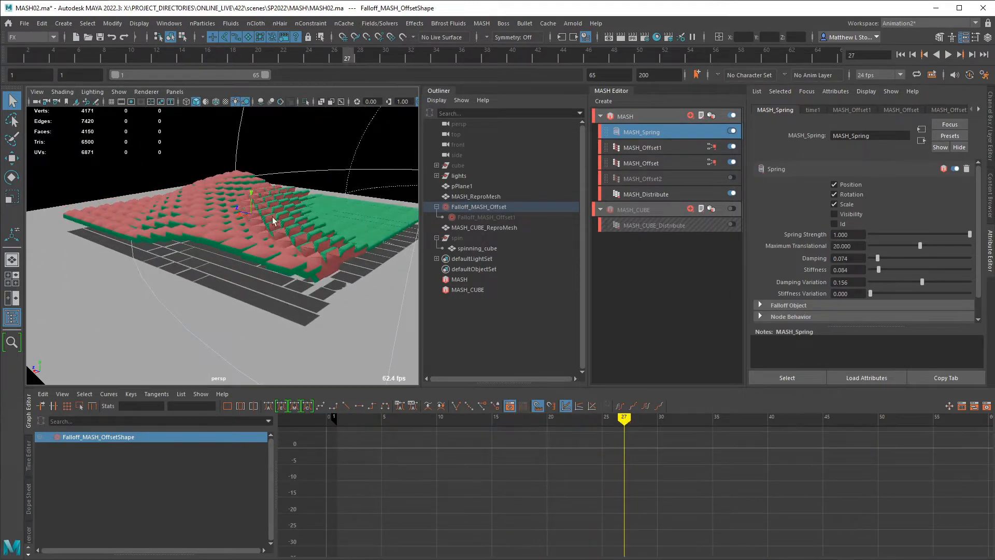
left_click_drag(249, 187, 224, 201, "alt")
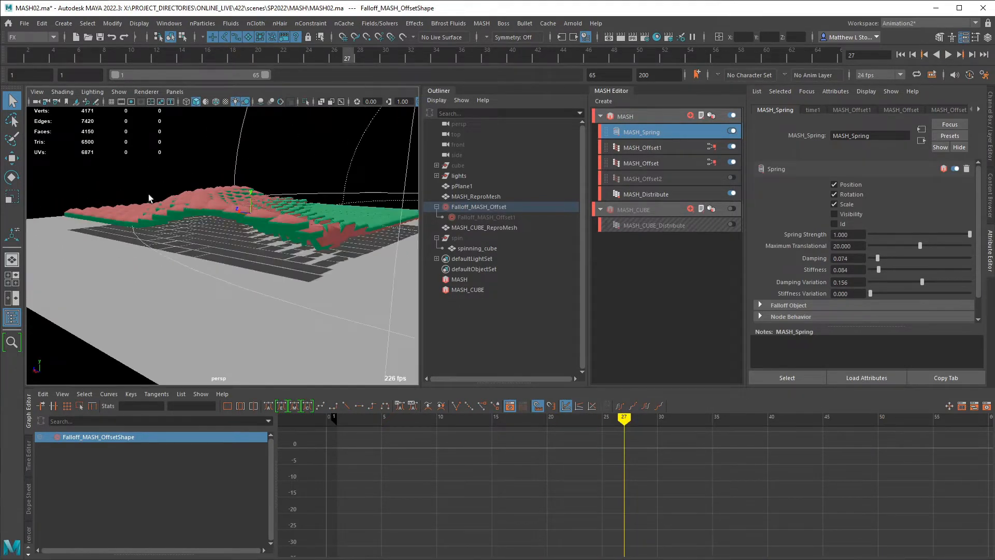
Step: Raise the Inner Zone of MASH_Offset's falloff object to about 0.637 and play back the animation
left_click(648, 163)
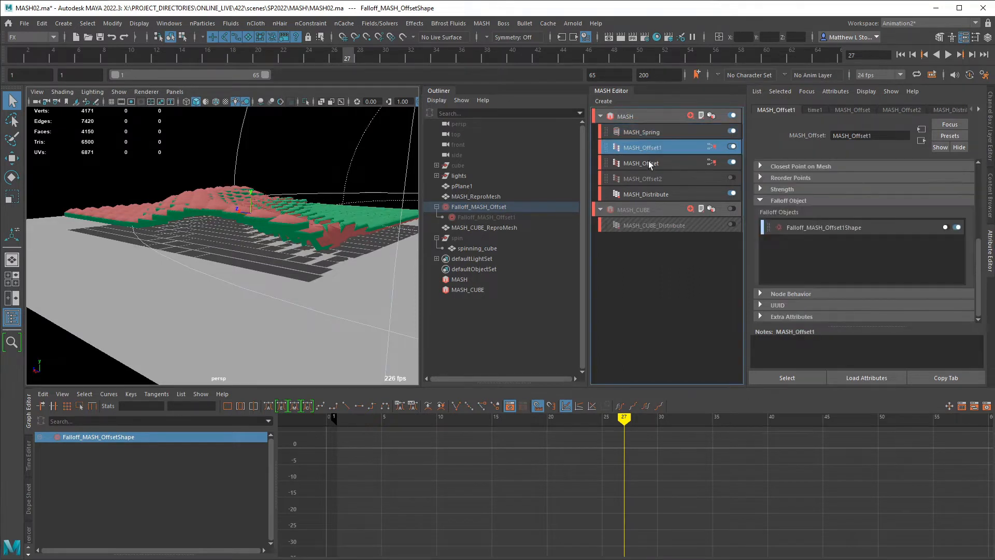
double_click(863, 225)
scroll(876, 231, "down", 3)
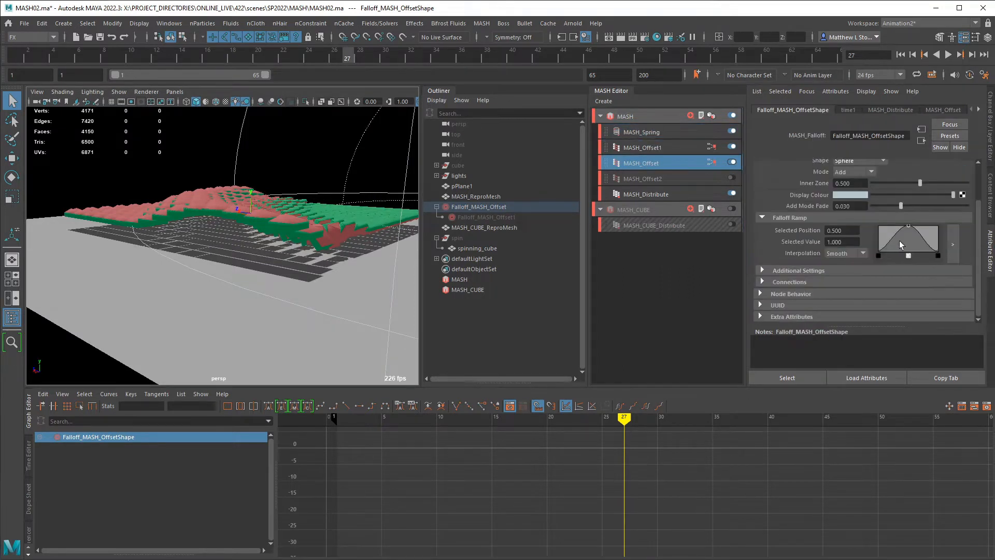
mouse_move(918, 187)
left_mouse_down()
mouse_move(906, 186)
mouse_move(933, 186)
left_mouse_up()
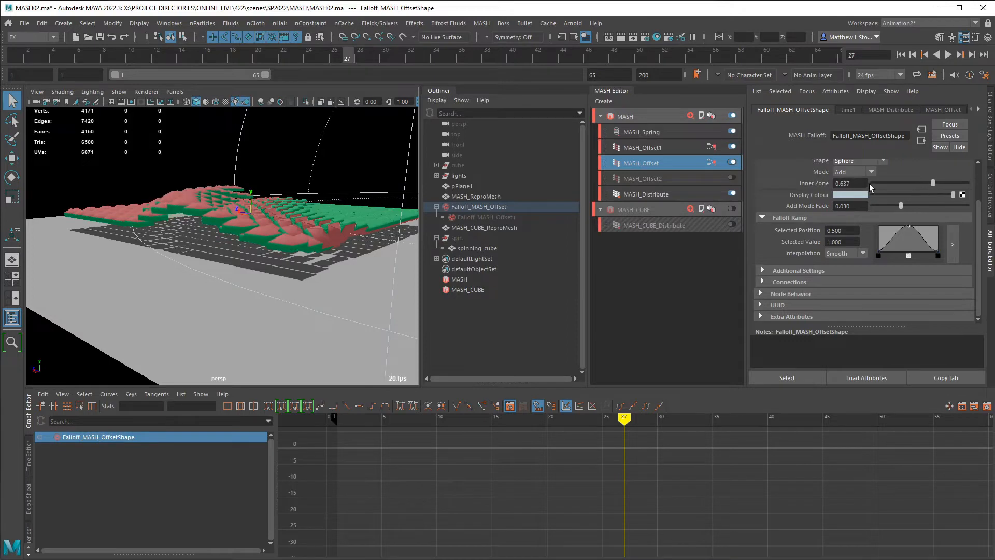
left_click(901, 54)
left_click(948, 55)
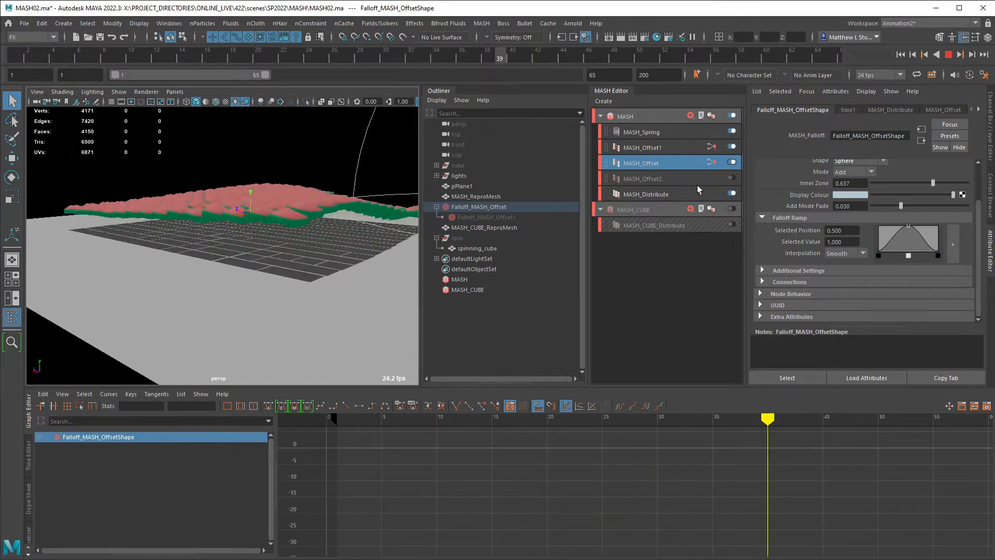
left_click(950, 55)
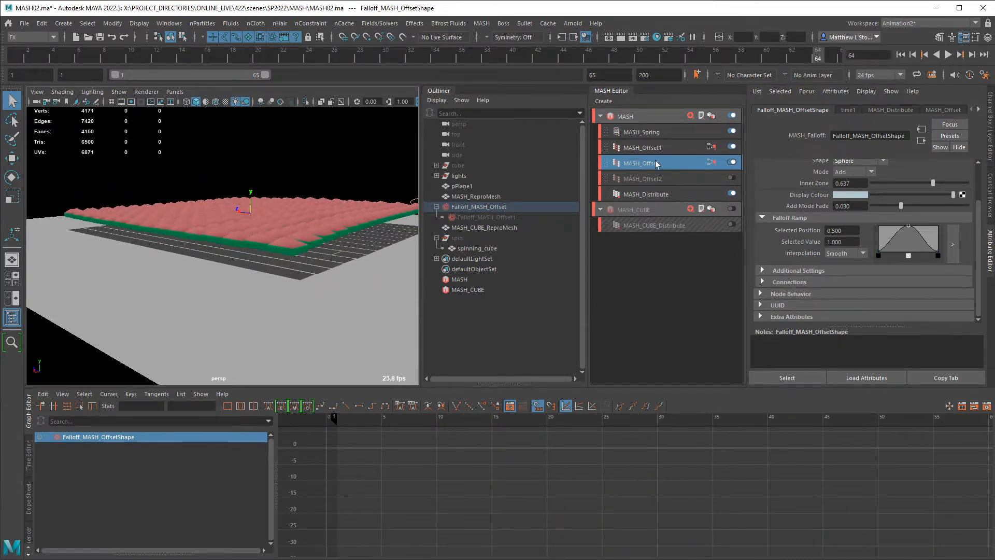
Step: Raise the Inner Zone of MASH_Offset1's falloff object, Falloff_MASH_Offset1Shape, to about 0.61
left_click(646, 148)
scroll(882, 248, "up", 2)
left_click(854, 289)
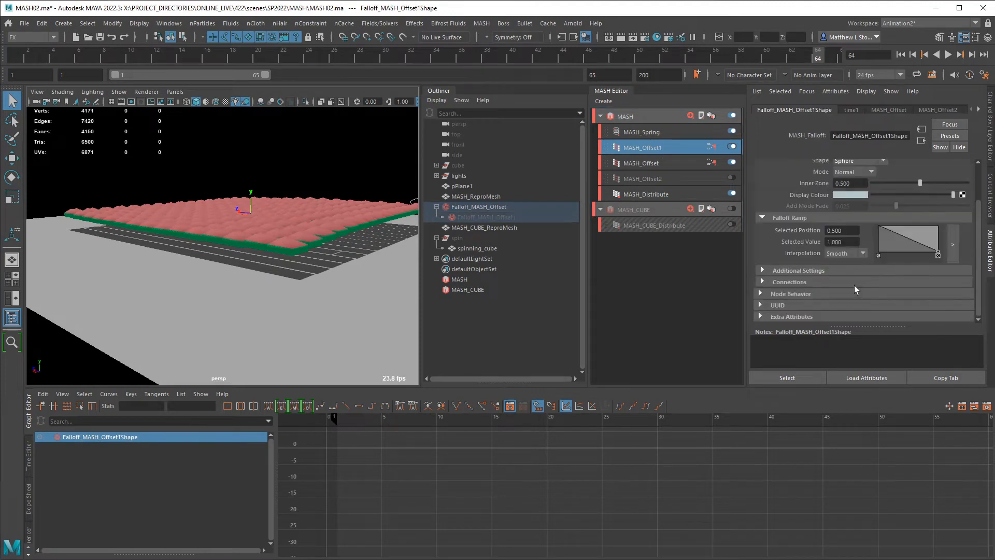
scroll(889, 236, "up", 1)
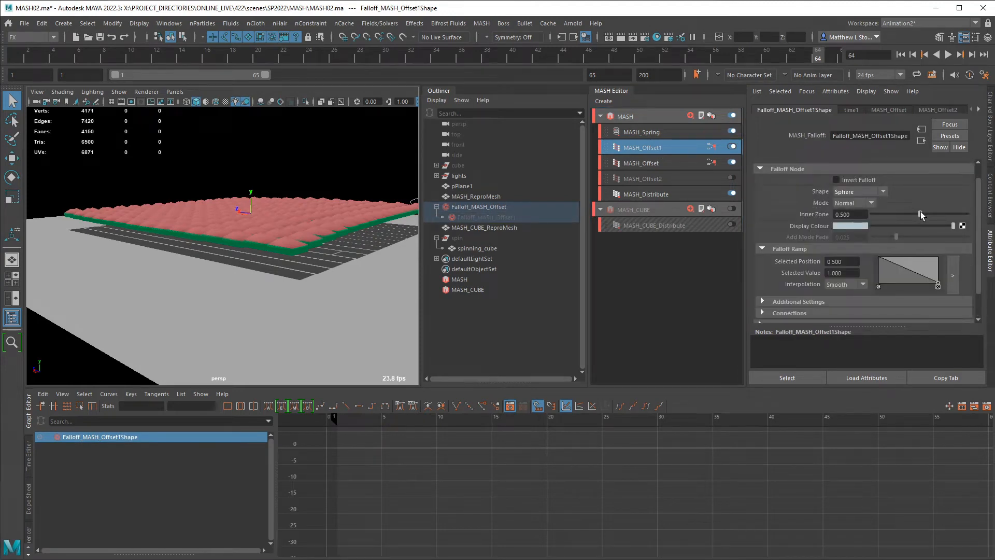
left_click_drag(921, 217, 930, 217)
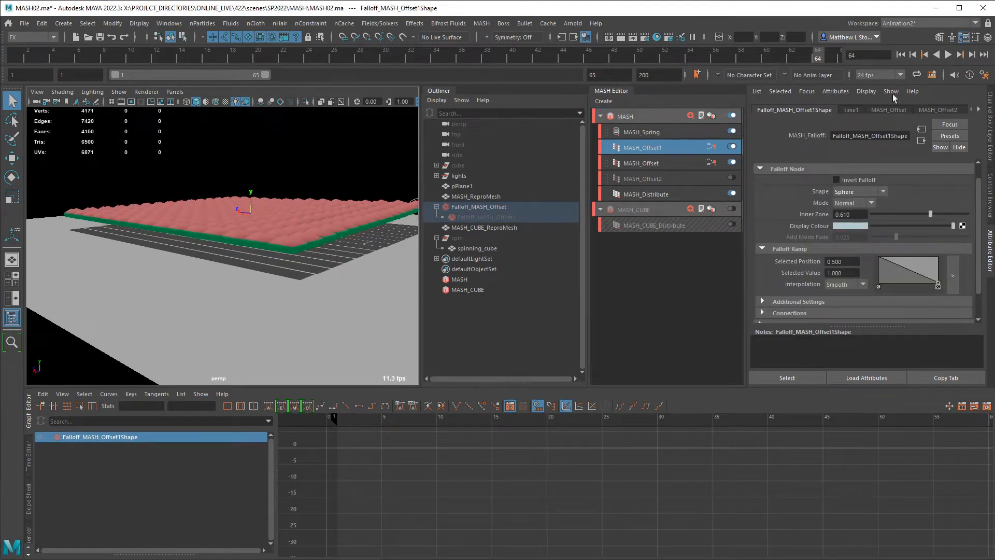
Step: Play back the animation while viewing the tile grid from several angles, and stop the playback
left_click(948, 55)
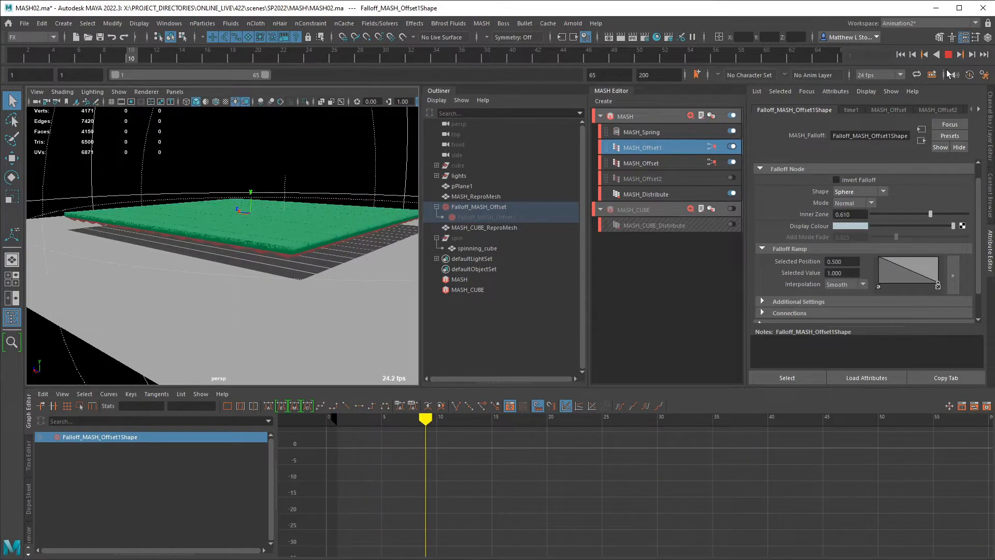
left_click_drag(402, 203, 392, 207, "alt")
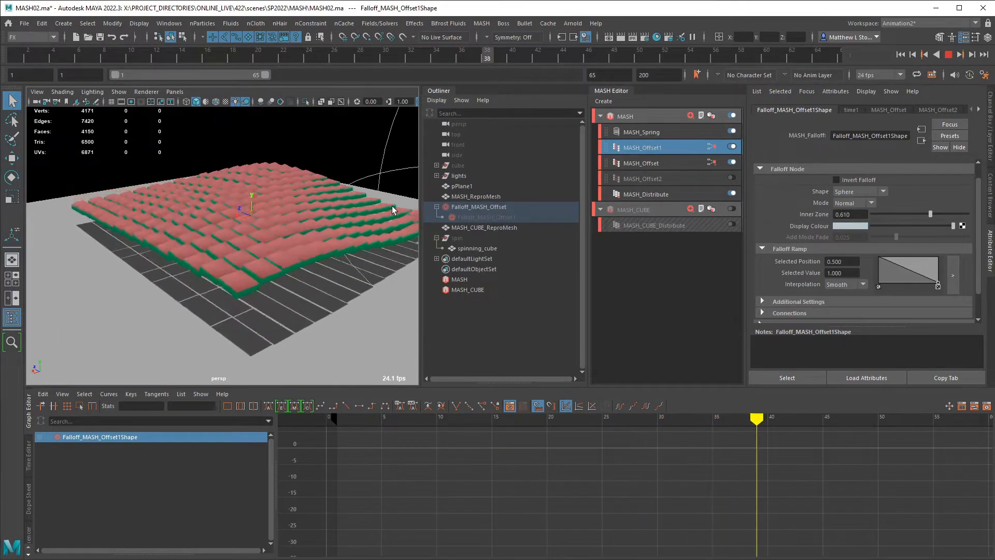
left_click_drag(354, 228, 387, 231, "alt")
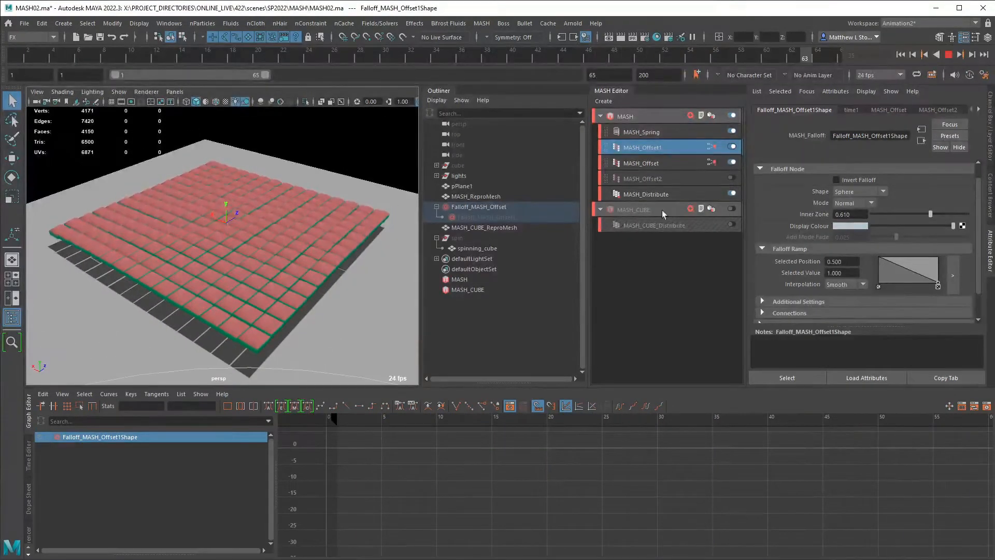
left_click(661, 163)
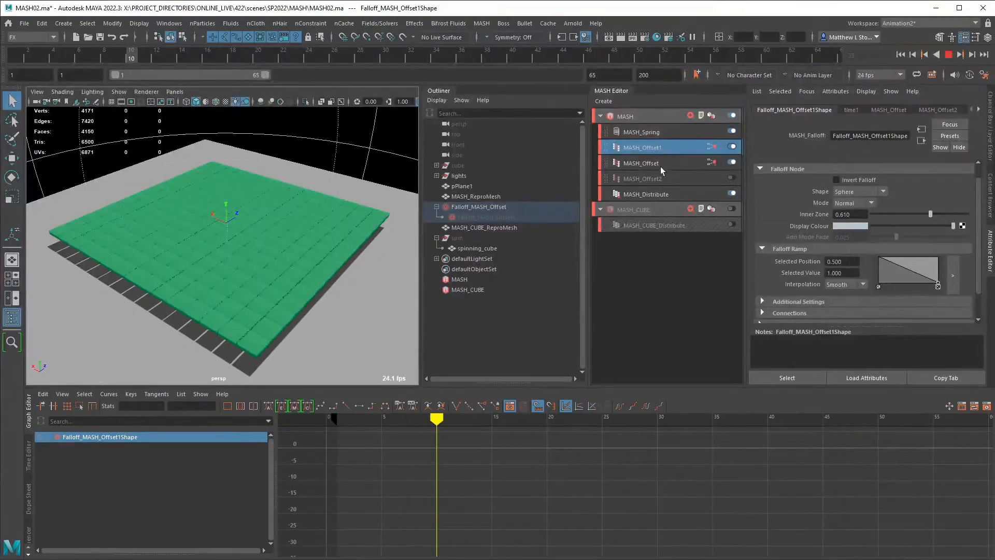
left_click(948, 54)
Step: Try an X Offset Rotation of 180 on the MASH_Offset1 node
left_click(643, 147)
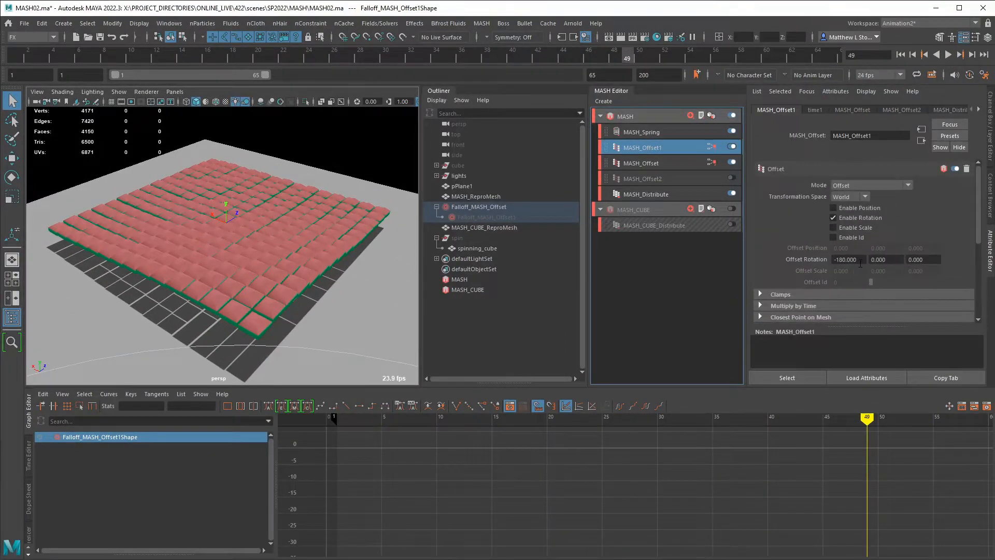
left_click_drag(860, 261, 810, 265)
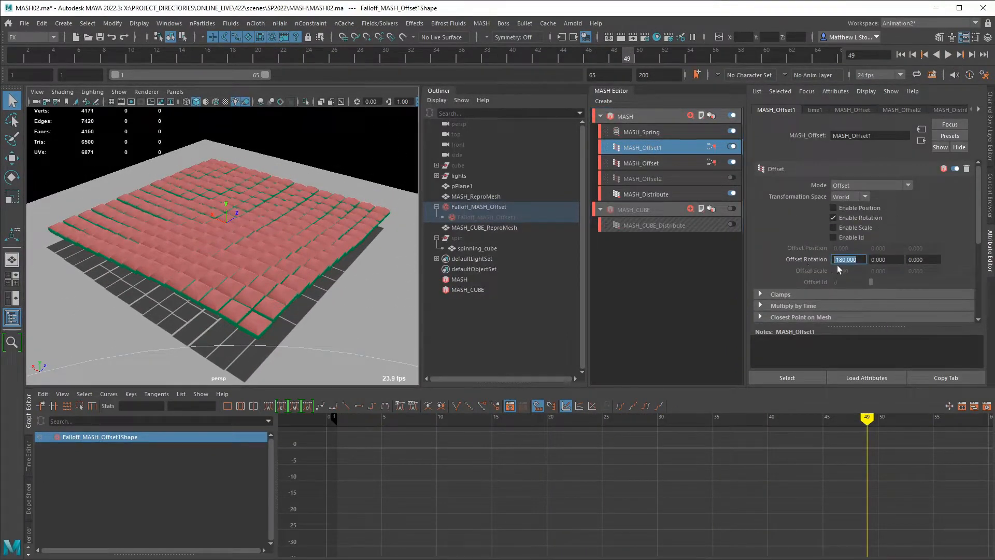
left_click_drag(926, 262, 888, 274)
left_click_drag(861, 260, 770, 267)
left_click_drag(403, 312, 404, 245, "alt")
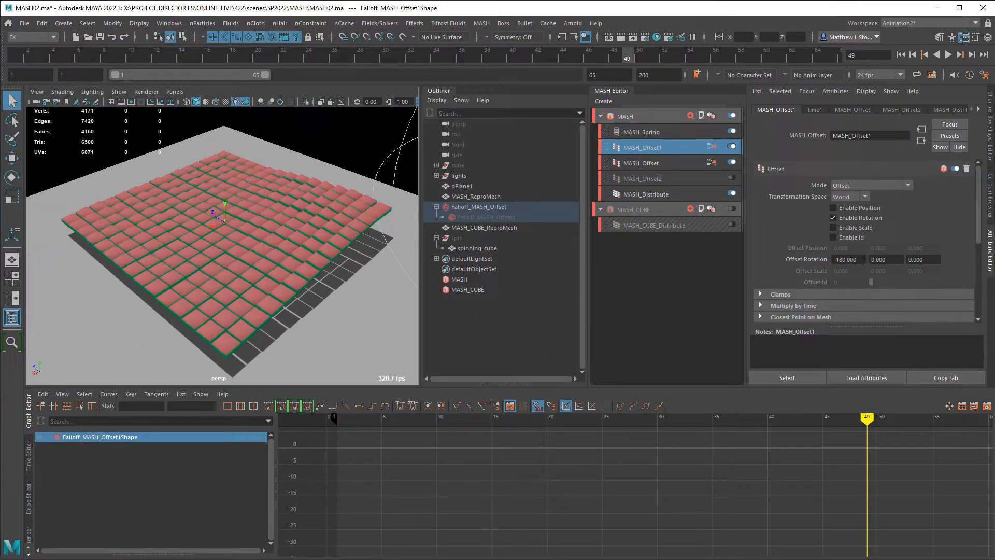
left_click_drag(864, 260, 777, 262)
type("180")
key("Return")
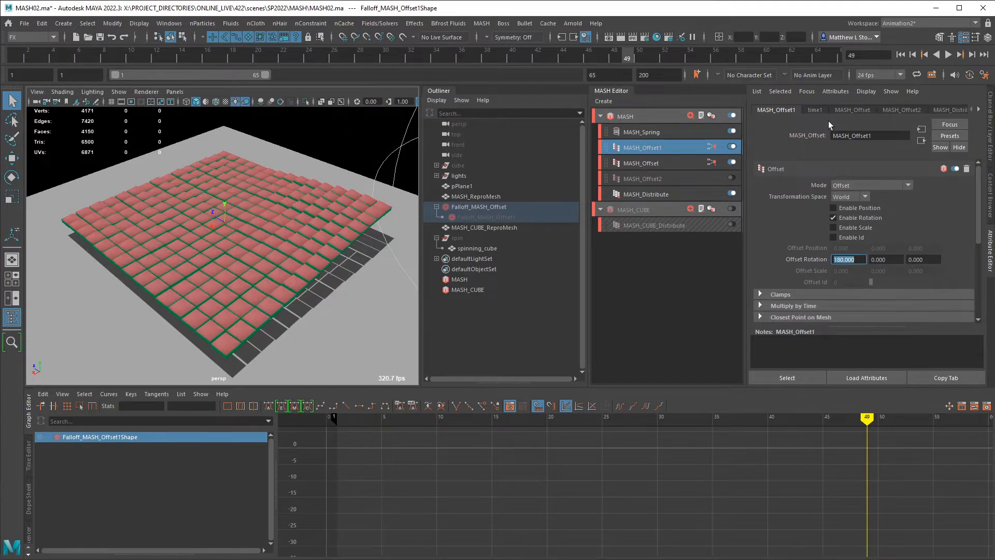
Step: Play the animation from the first frame, scrub to frame 27, and examine the flipping rows up close
left_click(901, 55)
left_click(947, 55)
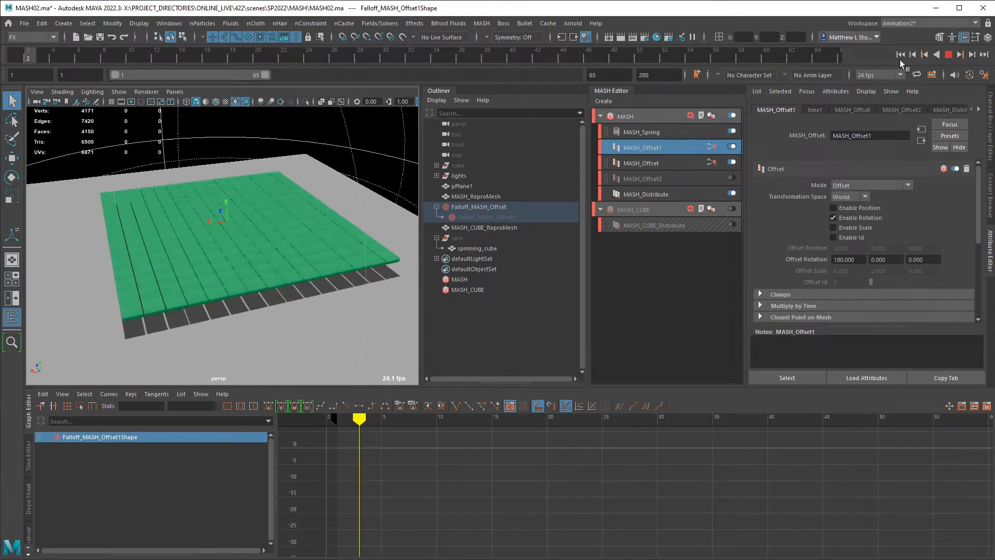
left_click(947, 55)
left_click_drag(220, 55, 347, 57)
left_click_drag(266, 213, 417, 225, "alt")
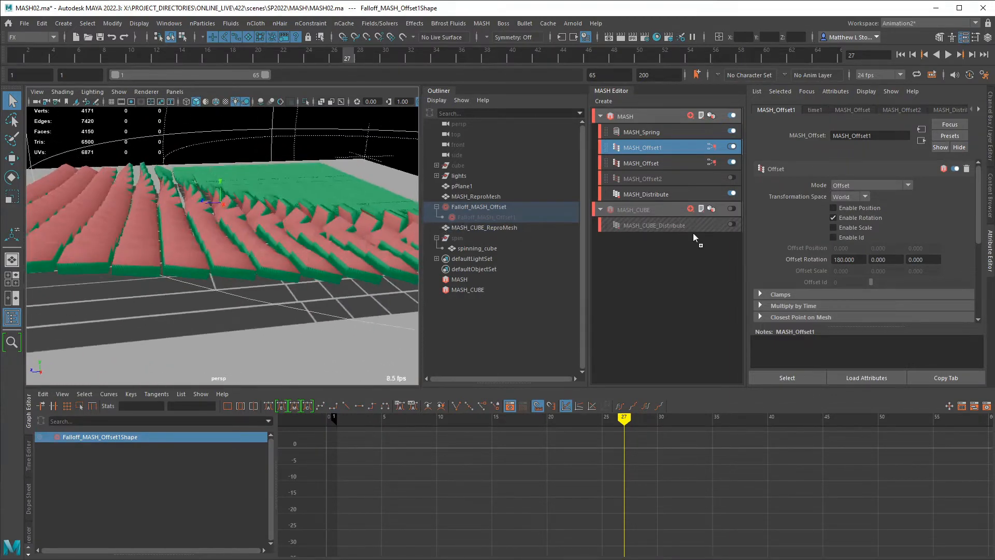
Step: Restore the X Offset Rotation of MASH_Offset1 to -180
double_click(864, 260)
type("-180")
key("Return")
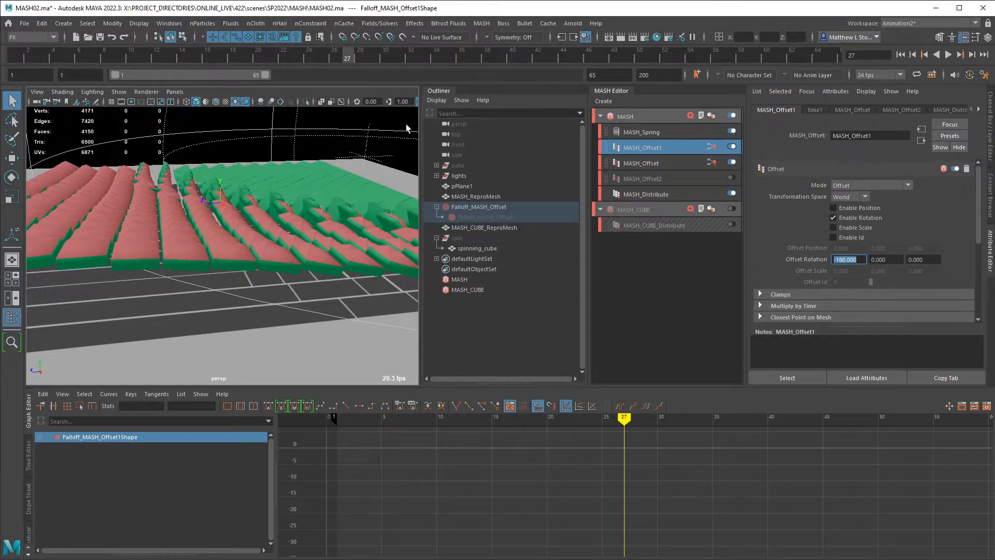
Step: Scrub the animation to frame 30 and examine the rotating tiles from above and up close
left_click_drag(368, 51, 348, 61)
right_click_drag(300, 203, 264, 181, "alt")
left_click_drag(265, 181, 249, 219, "alt")
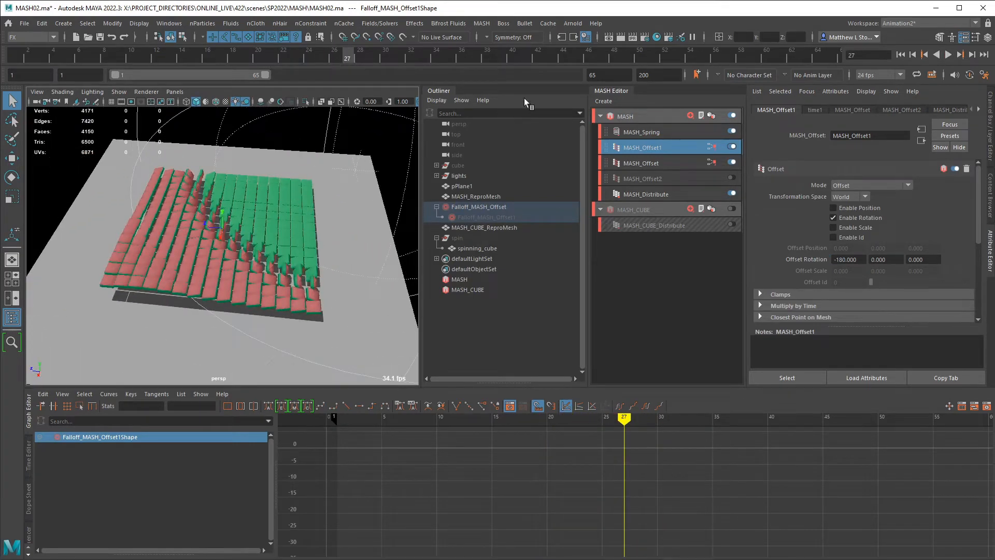
mouse_move(366, 64)
left_mouse_down()
mouse_move(283, 57)
mouse_move(386, 61)
left_mouse_up()
left_click_drag(356, 210, 264, 186, "alt")
right_click_drag(263, 185, 353, 223, "alt")
left_click_drag(353, 223, 399, 264, "alt")
right_click_drag(399, 264, 335, 234, "alt")
left_click_drag(335, 234, 345, 253, "alt")
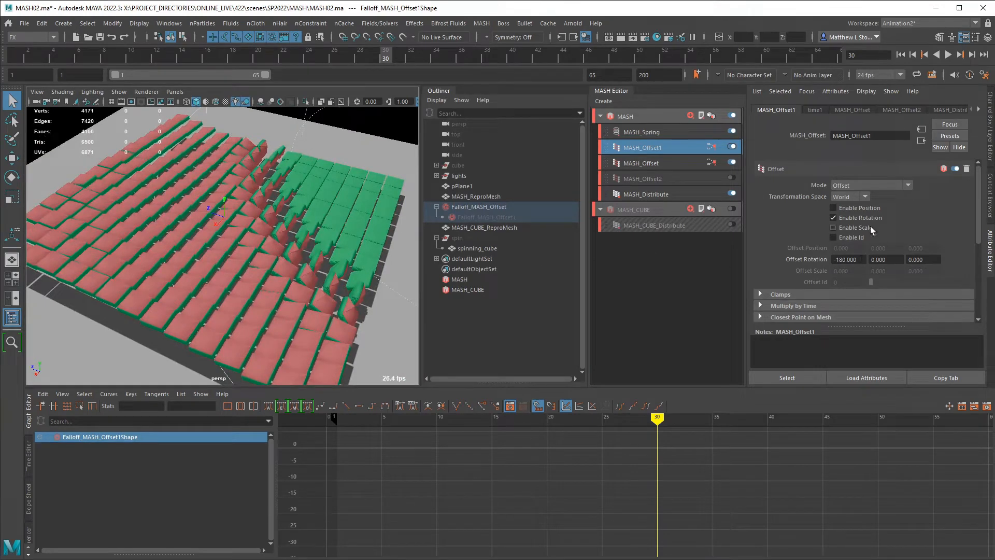
Step: Set the scale of the Falloff_MASH_Offset1 transform to 1 on X, Y and Z
scroll(882, 270, "down", 5)
left_click(843, 253)
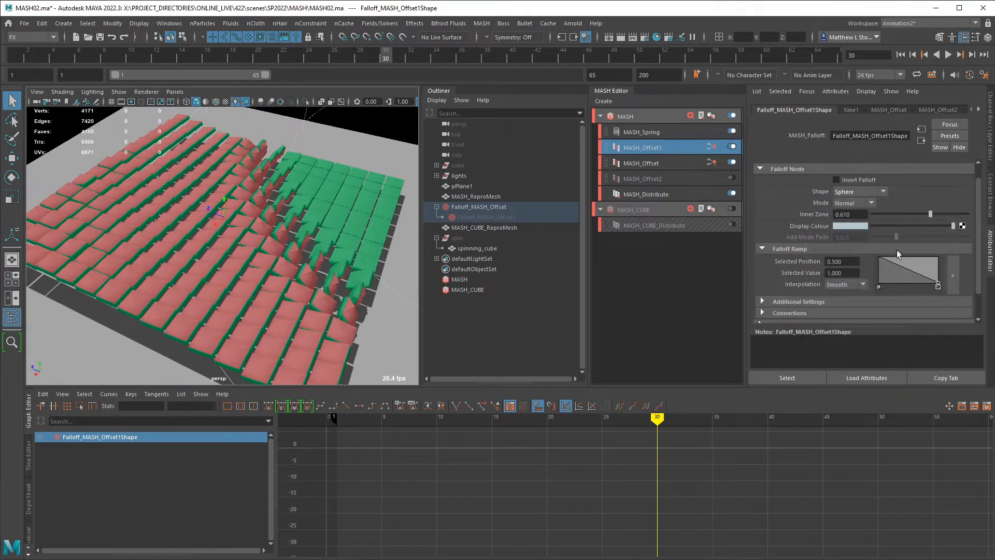
scroll(897, 250, "down", 2)
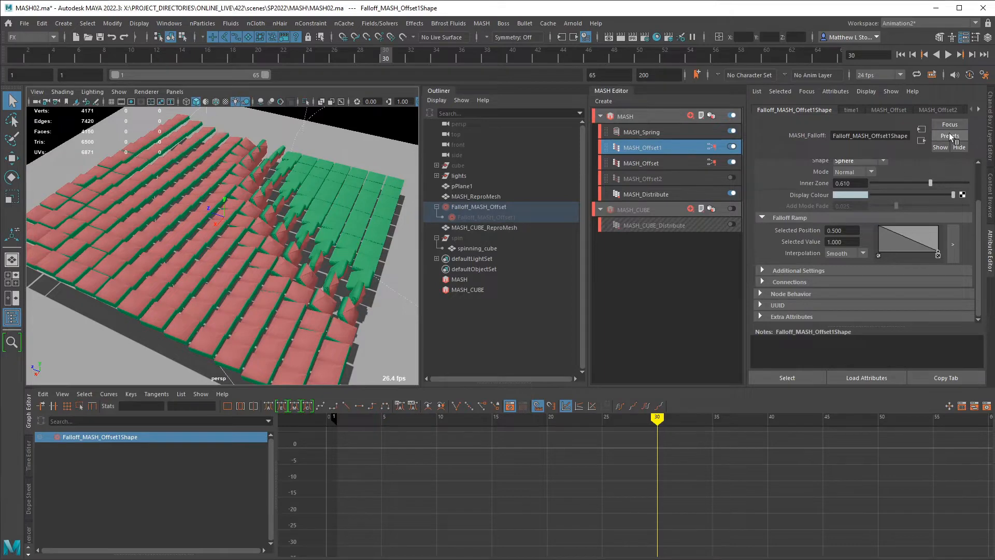
left_click(487, 217)
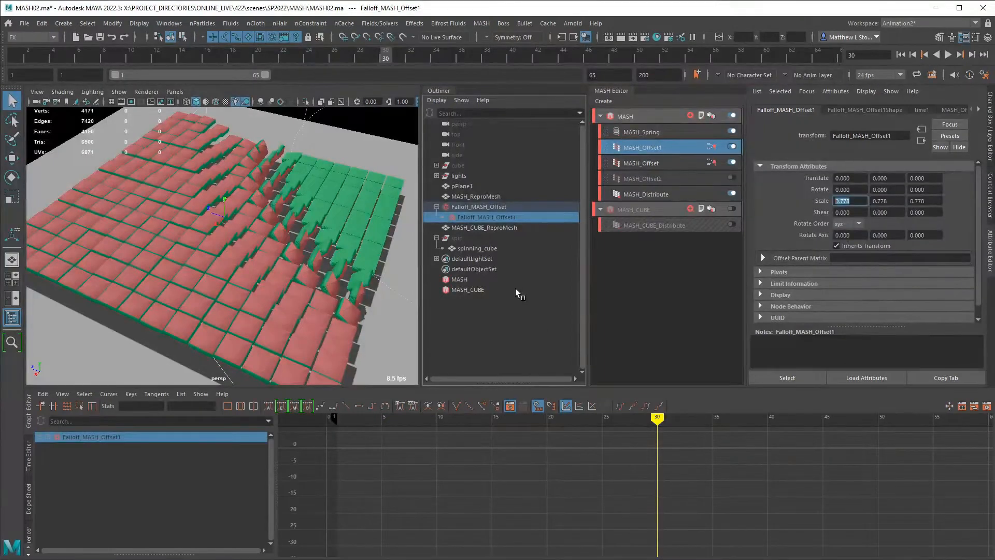
left_click(505, 207)
left_click(506, 218)
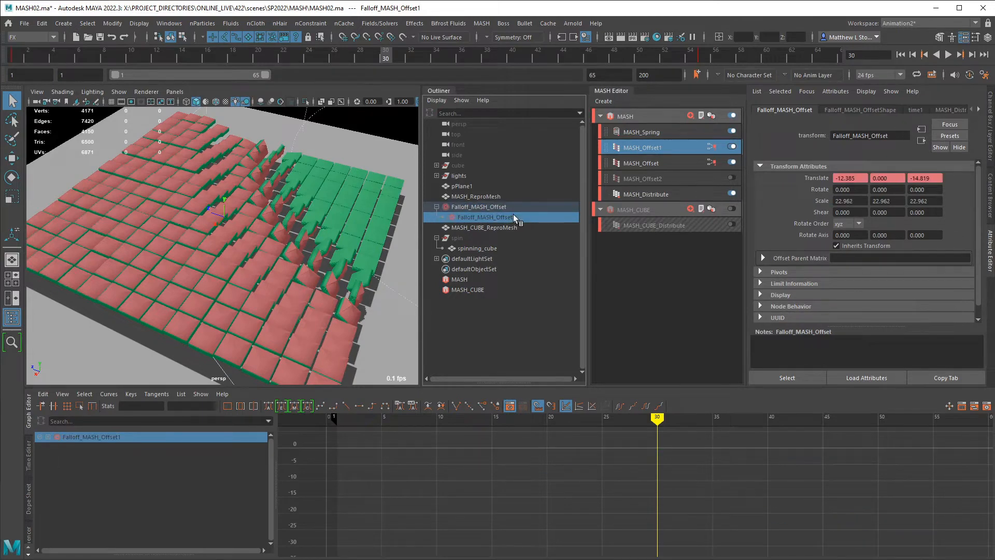
left_click_drag(858, 200, 808, 203)
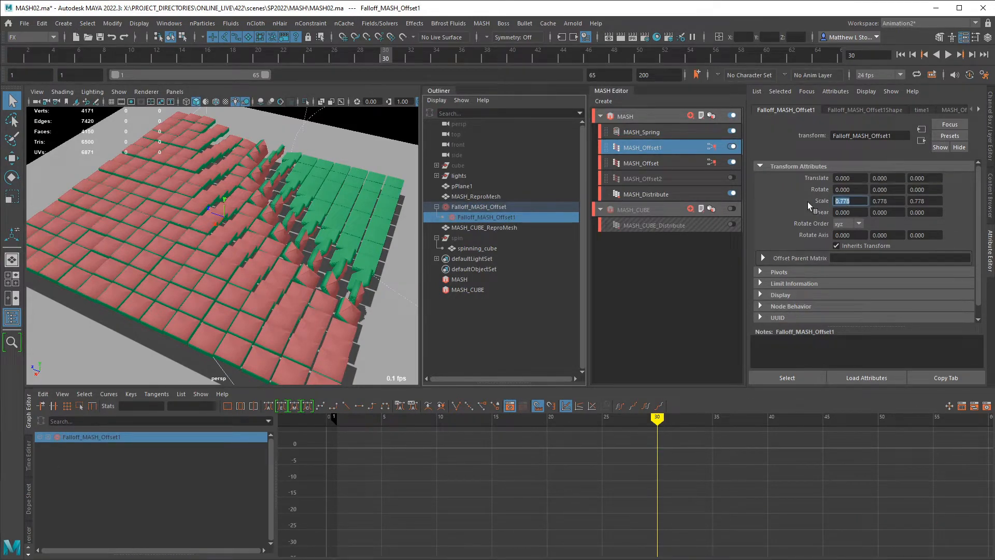
type("1")
key("Tab")
type("1")
key("Tab")
type("1")
key("Tab")
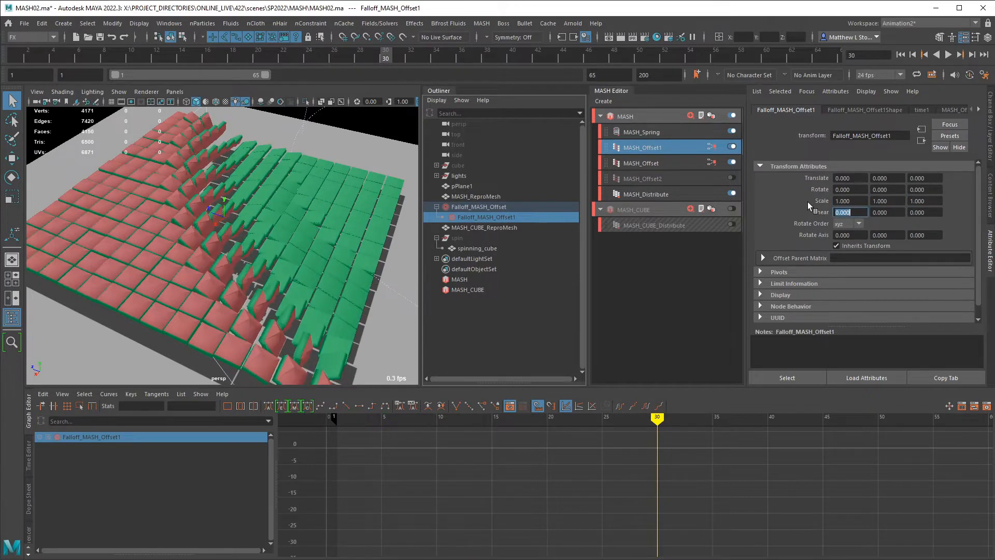
Step: Play the tile animation from the first frame with the whole grid in view and stop it at frame 46
mouse_move(352, 238)
left_mouse_down("alt")
mouse_move(311, 229)
mouse_move(275, 239)
mouse_move(352, 228)
left_mouse_up("alt")
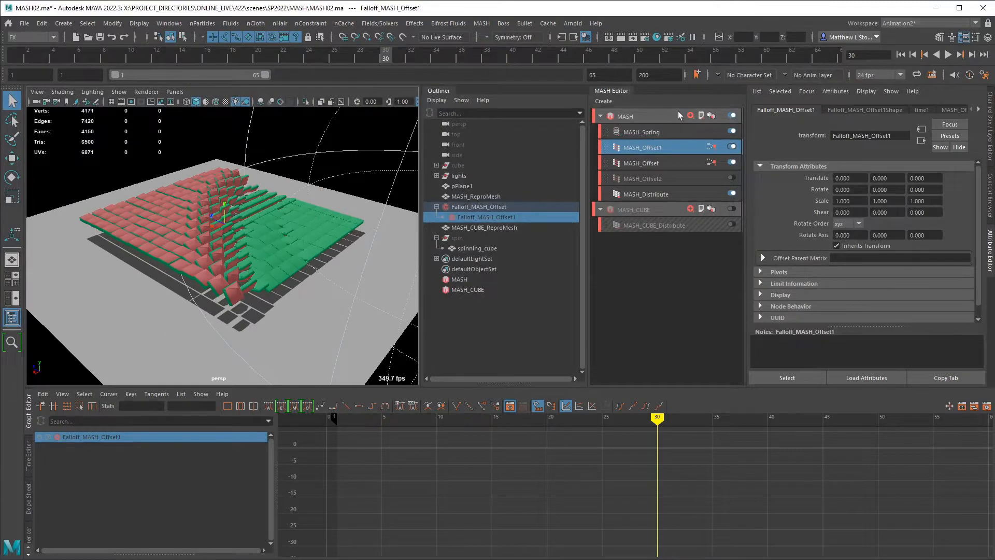
left_click(901, 54)
left_click(948, 54)
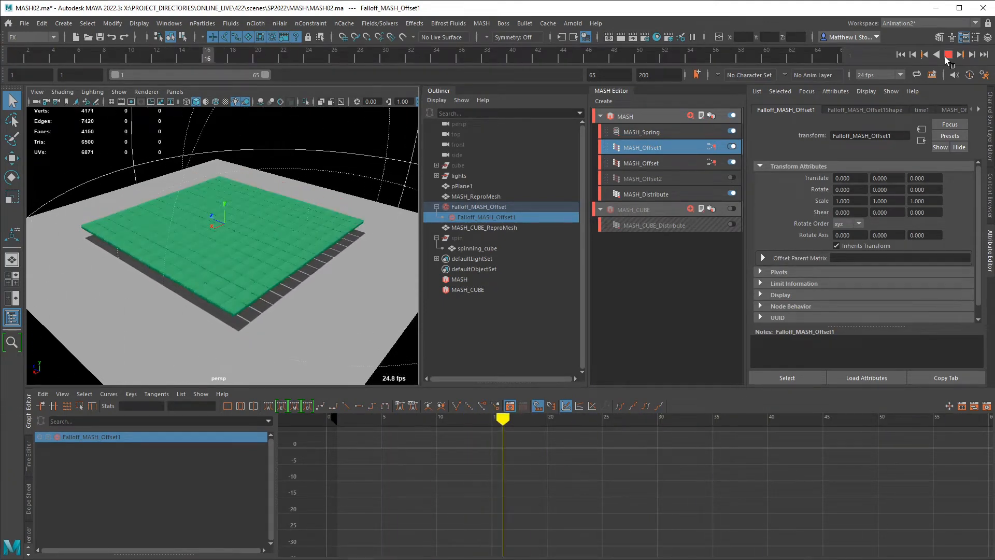
left_click(945, 56)
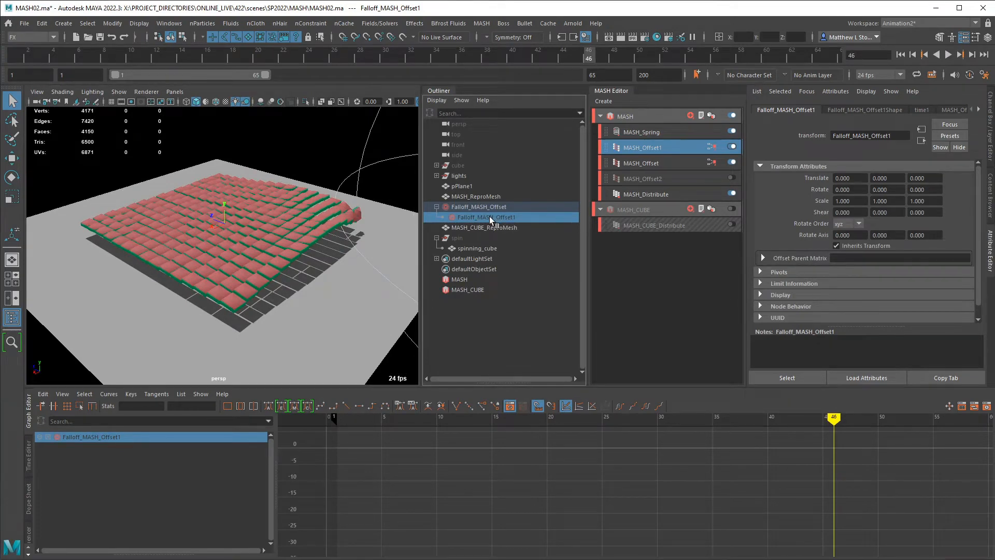
Step: Compare the scale values of the Falloff_MASH_Offset transform with those of its child Falloff_MASH_Offset1
left_click(500, 207)
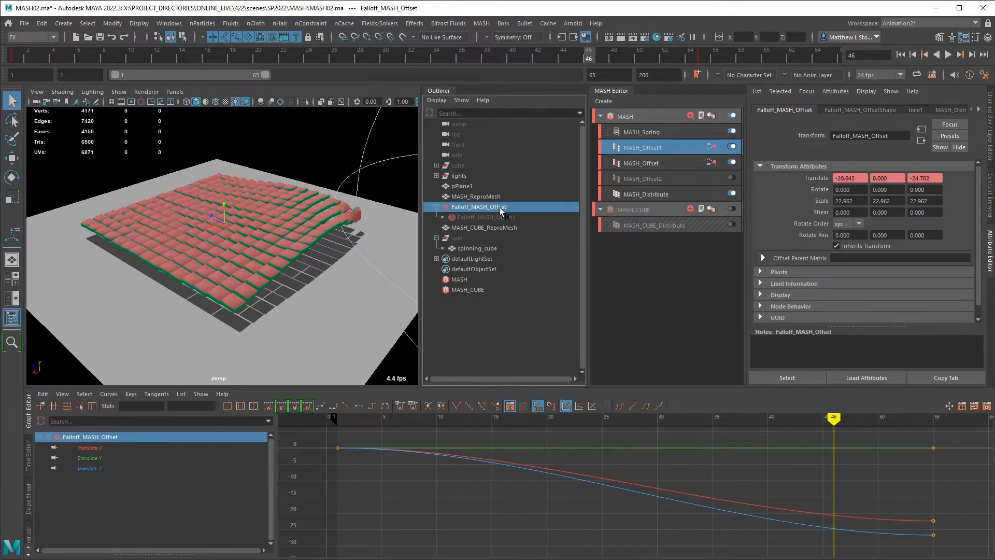
left_click(860, 202)
left_click(872, 203)
left_click_drag(933, 201, 757, 204)
left_click(490, 218)
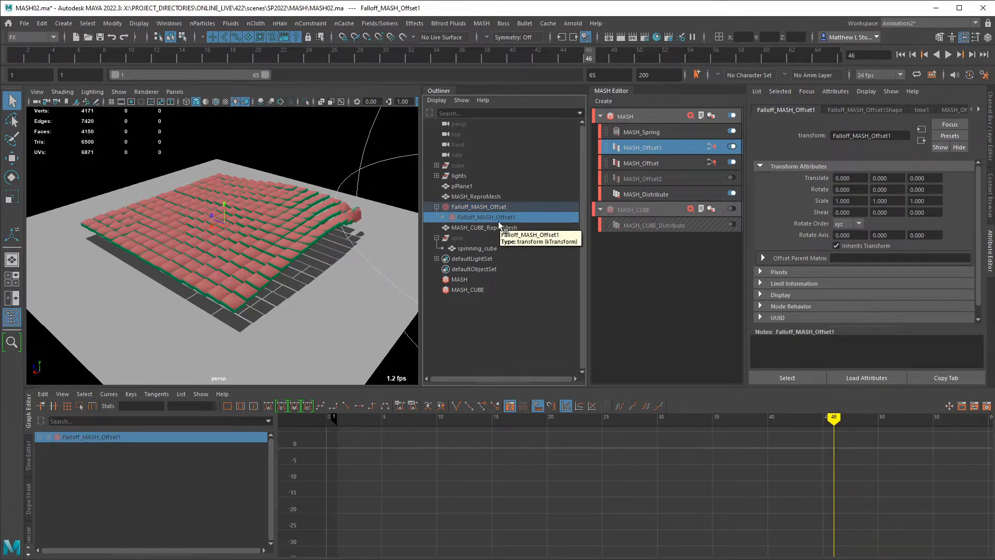
left_click(854, 205)
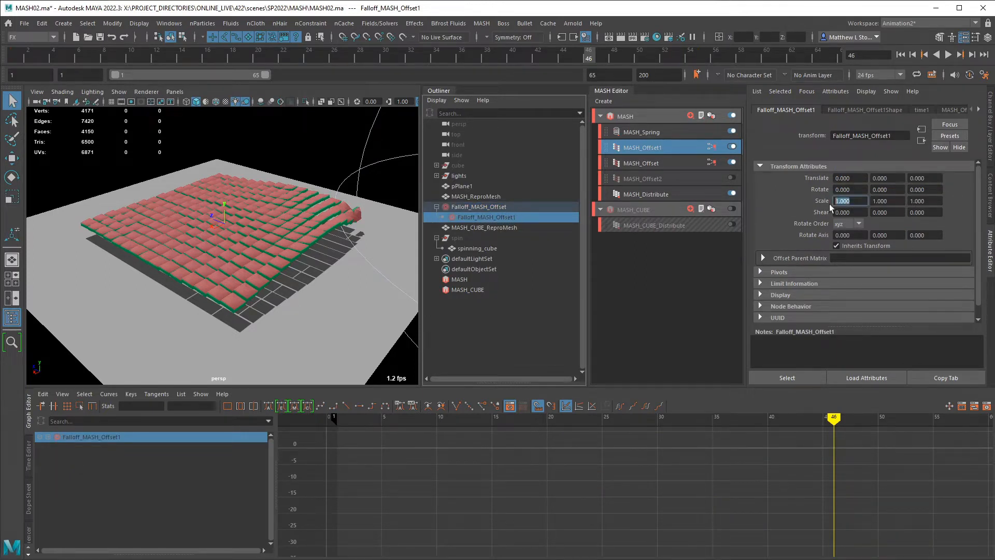
key("Tab")
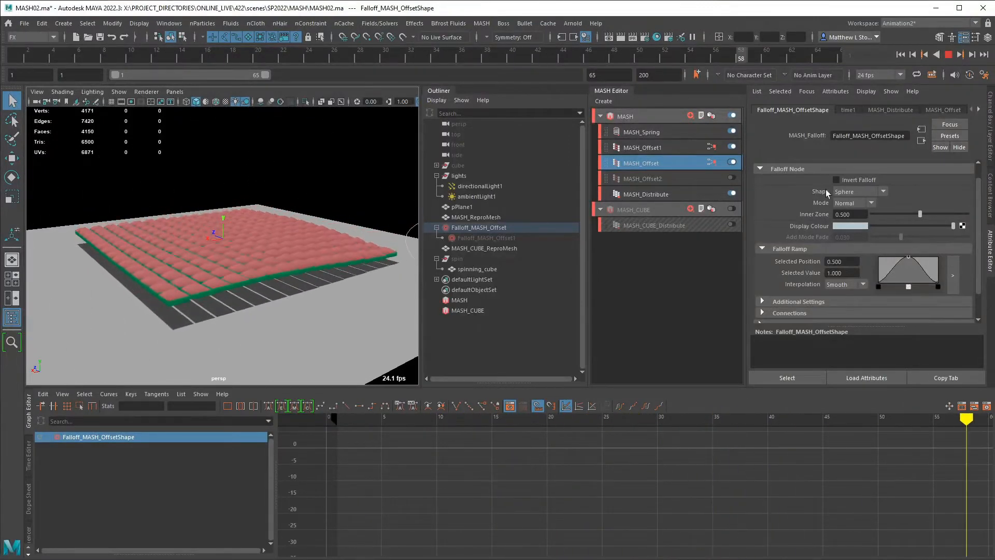
Step: Try the Add mode on Falloff_MASH_OffsetShape and play the animation from the first frame
left_click(853, 202)
left_click(864, 223)
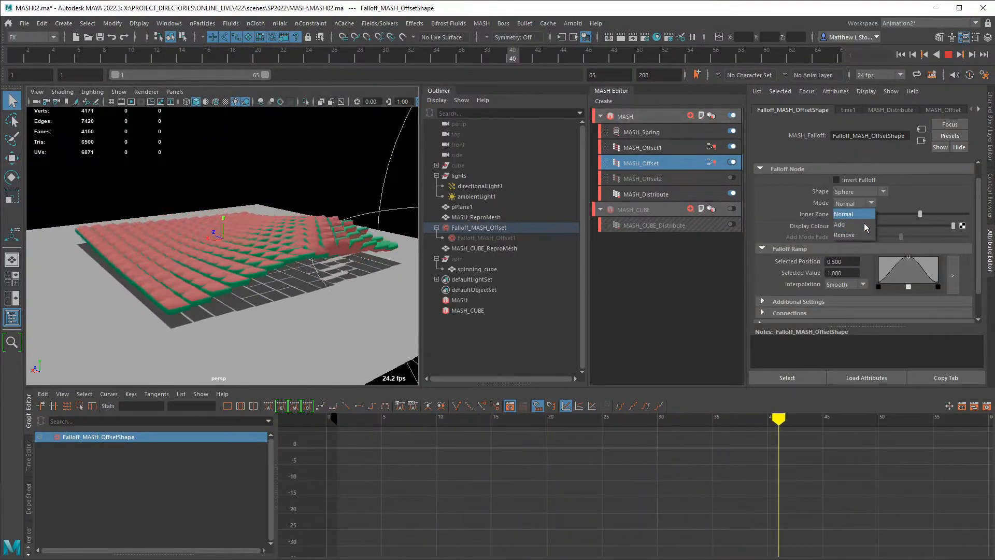
left_click(949, 54)
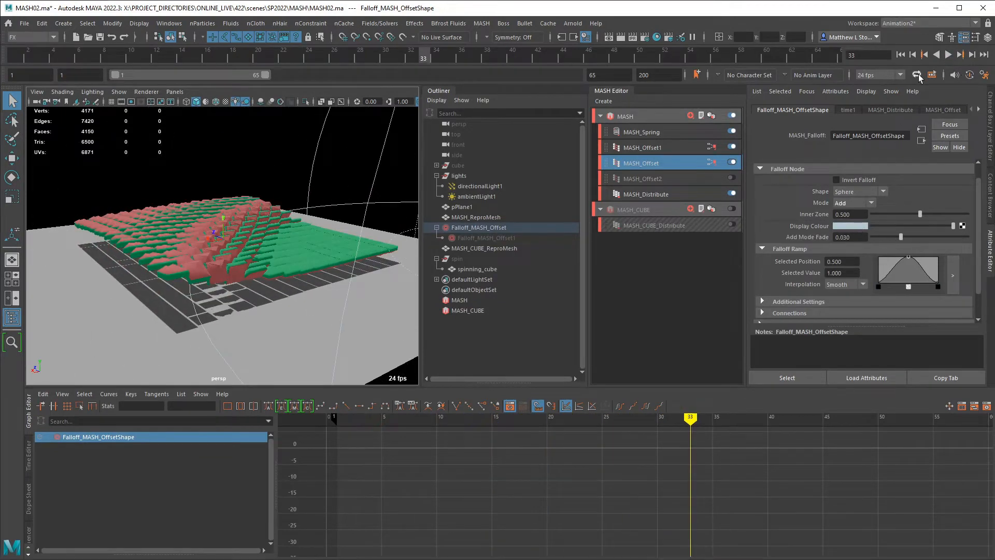
left_click(901, 54)
left_click(948, 54)
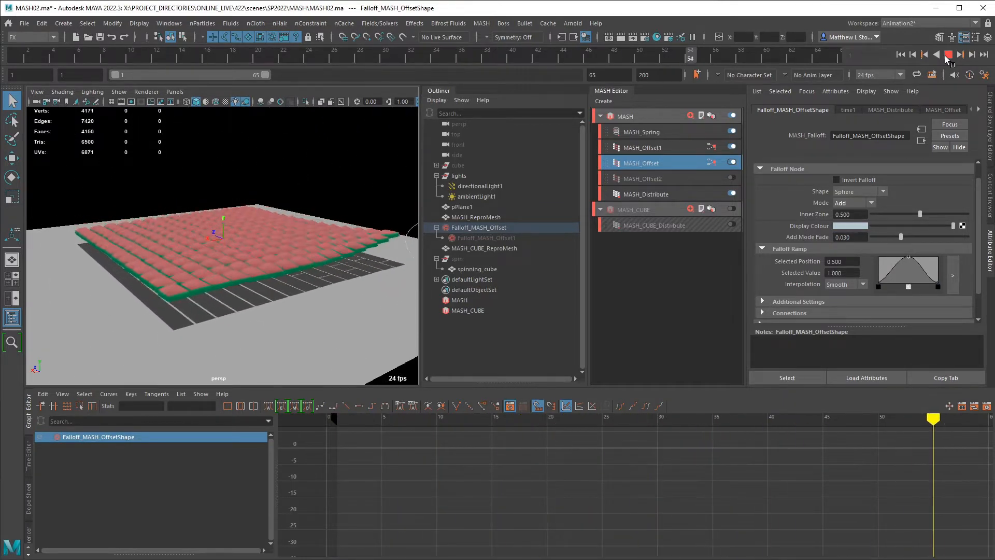
left_click(948, 56)
Step: Restore the Normal mode on Falloff_MASH_OffsetShape and replay the animation from the first frame
scroll(874, 203, "up", 1)
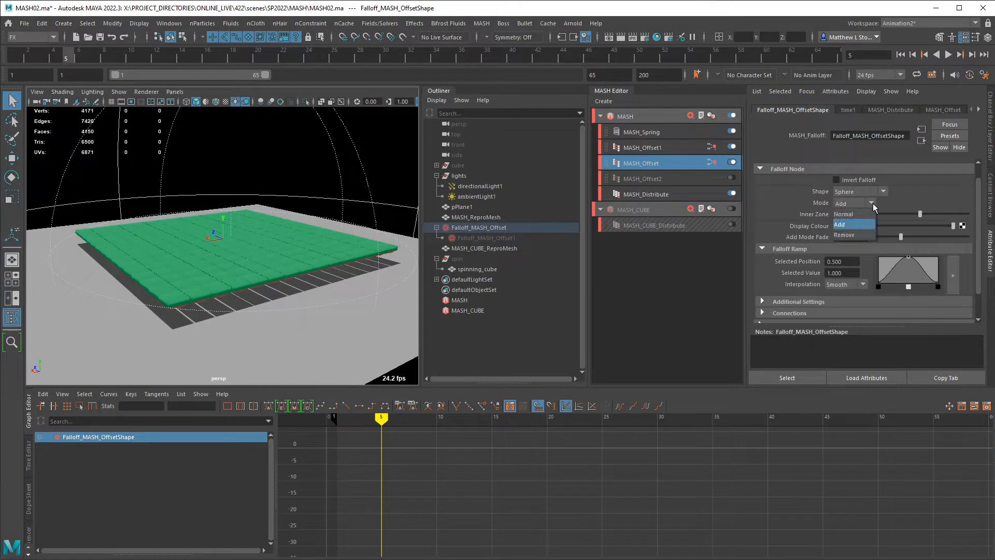
left_click(901, 54)
left_click(948, 54)
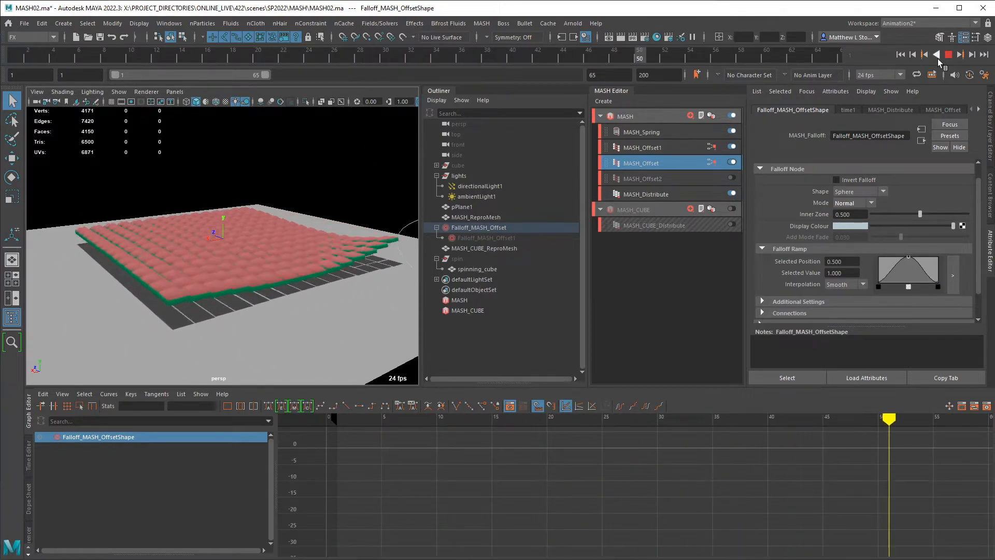
left_click(951, 55)
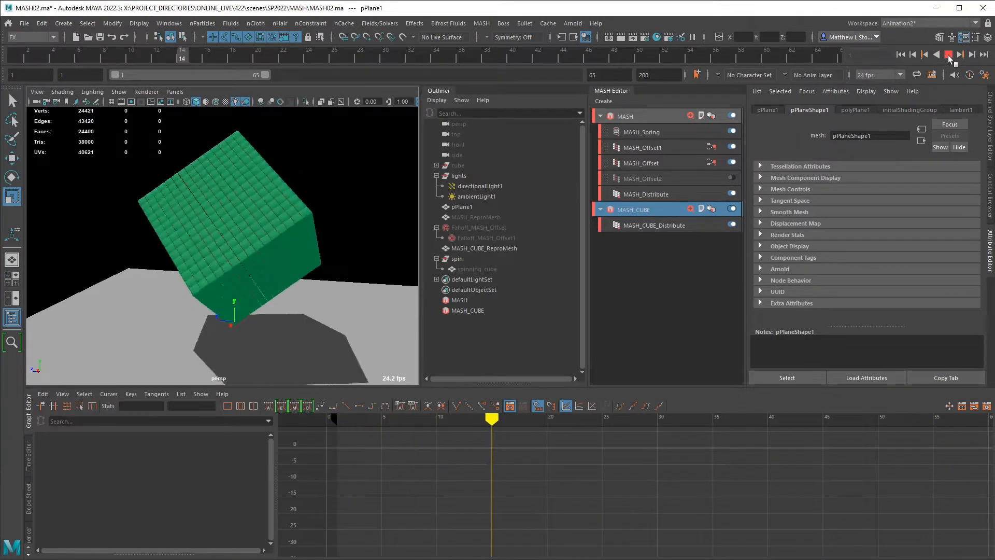
left_click(949, 55)
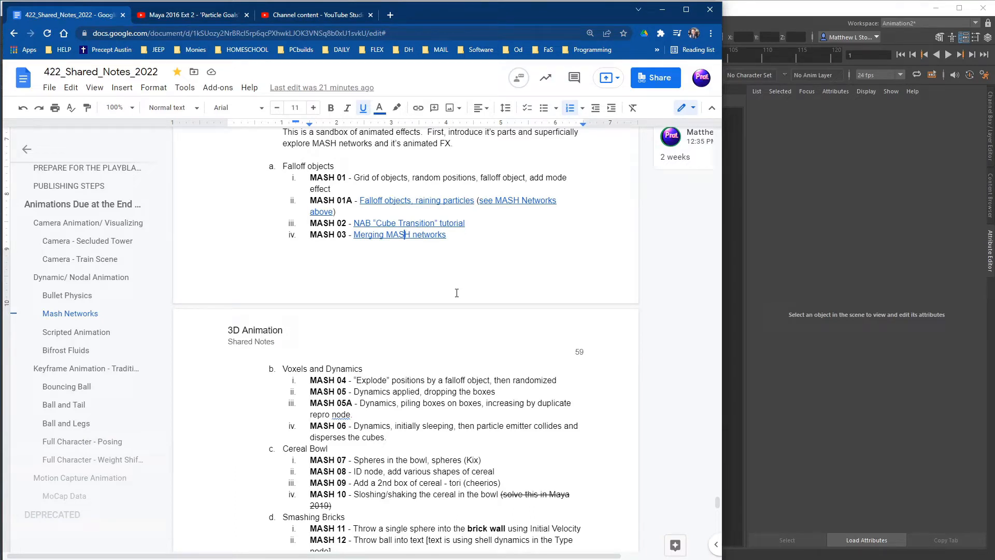
Step: Review the Merging MASH networks link in the shared notes and its Particle Goals video in the browser, and return to Maya
left_click(422, 236)
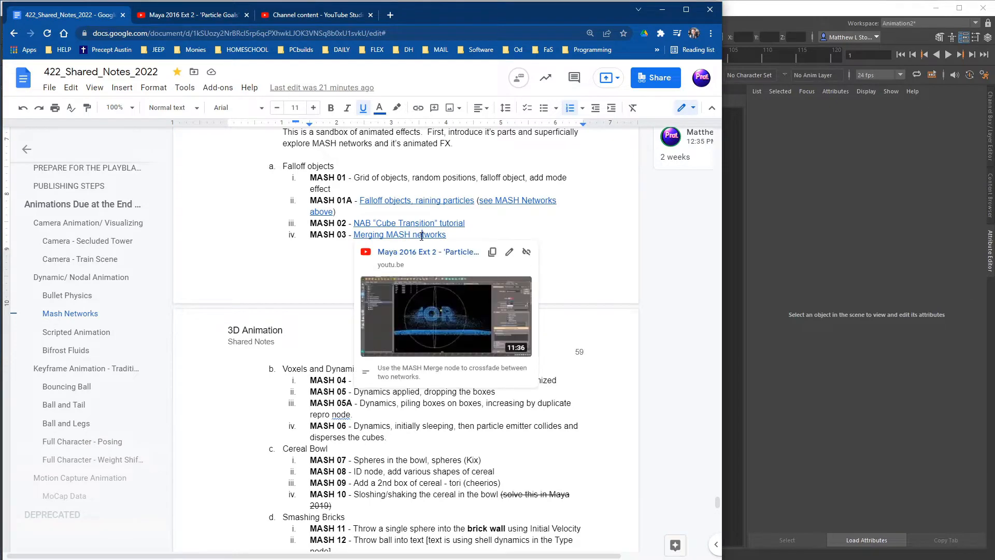
left_click(171, 14)
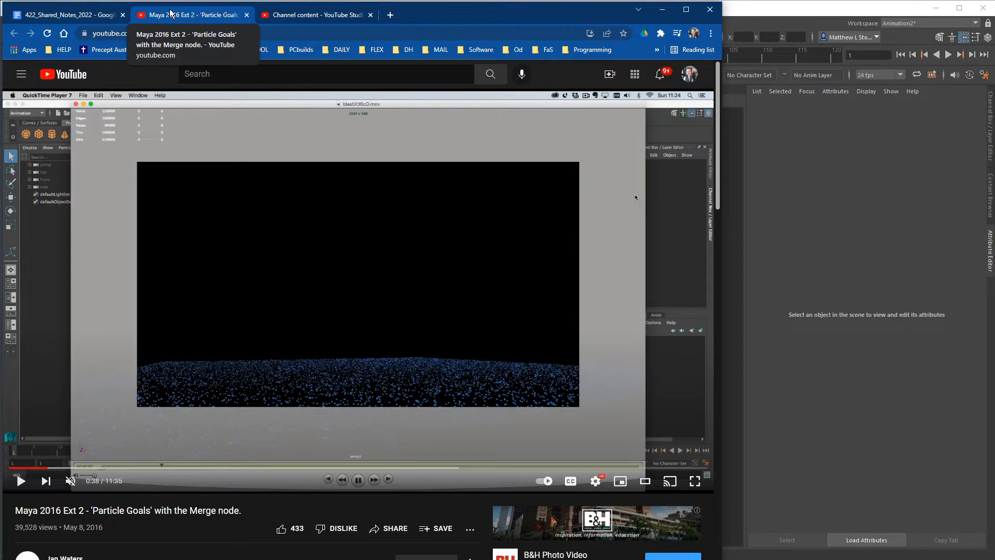
left_click(775, 203)
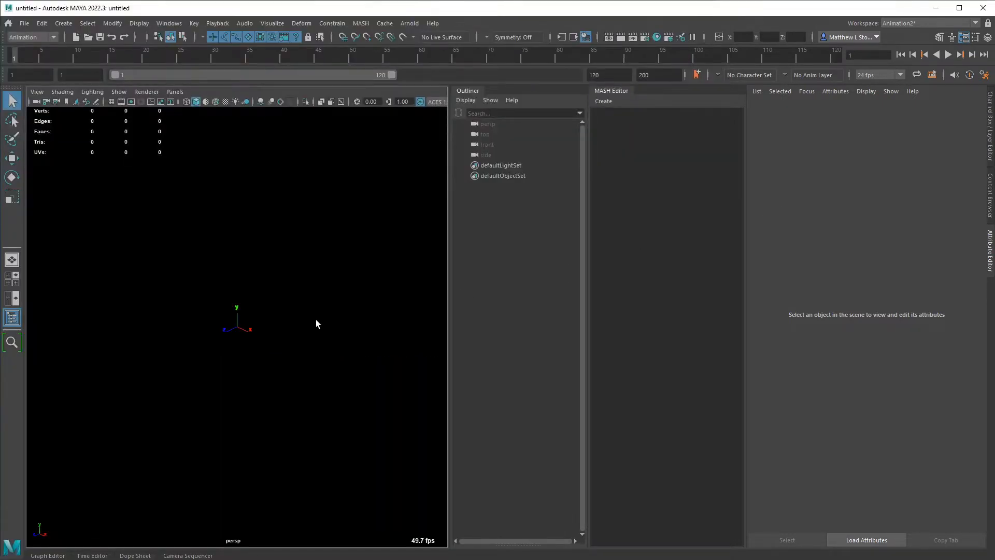
Step: Create a polygon cube in the empty scene
key("space")
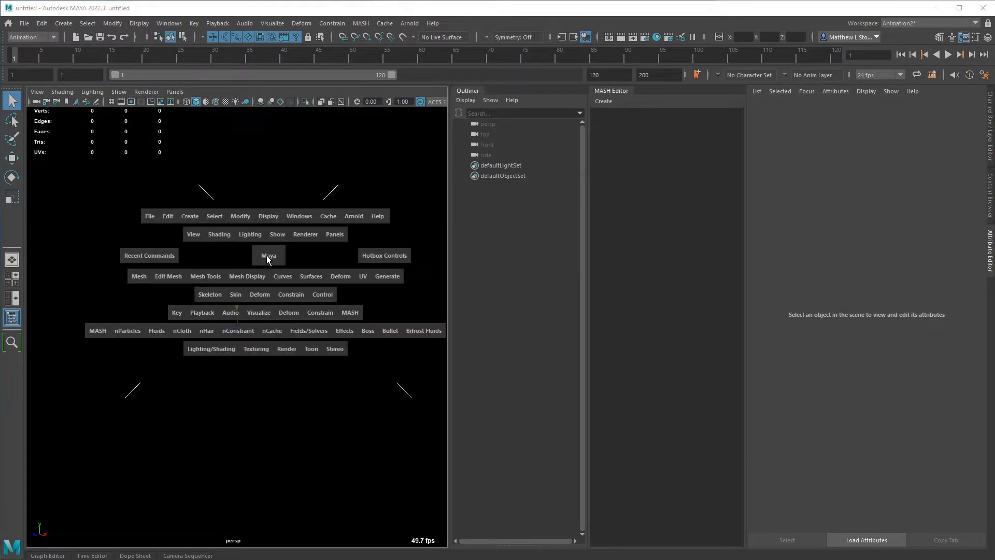
left_click(186, 217)
mouse_move(208, 254)
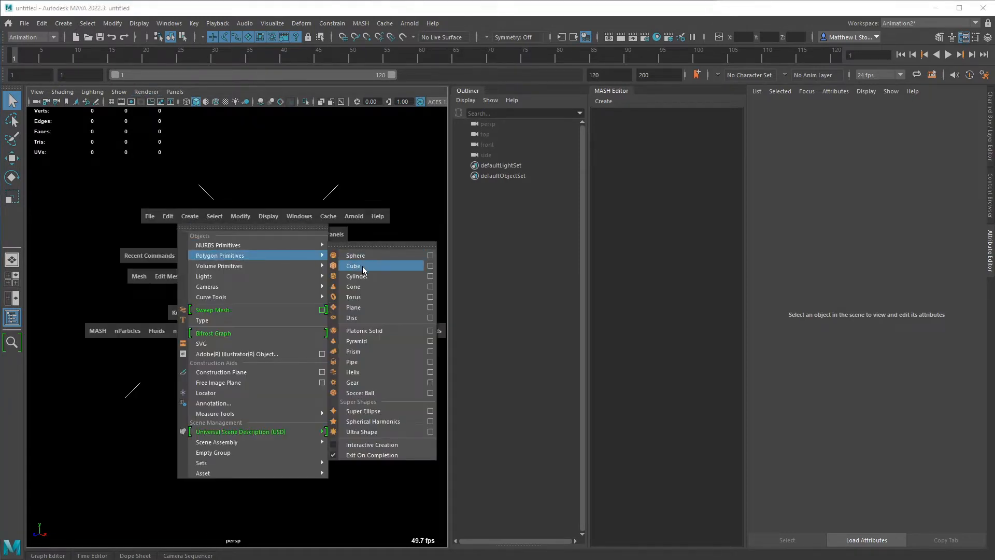
left_click(363, 267)
Step: Create a MASH network from the cube and rename it MASH_pile
left_click(604, 101)
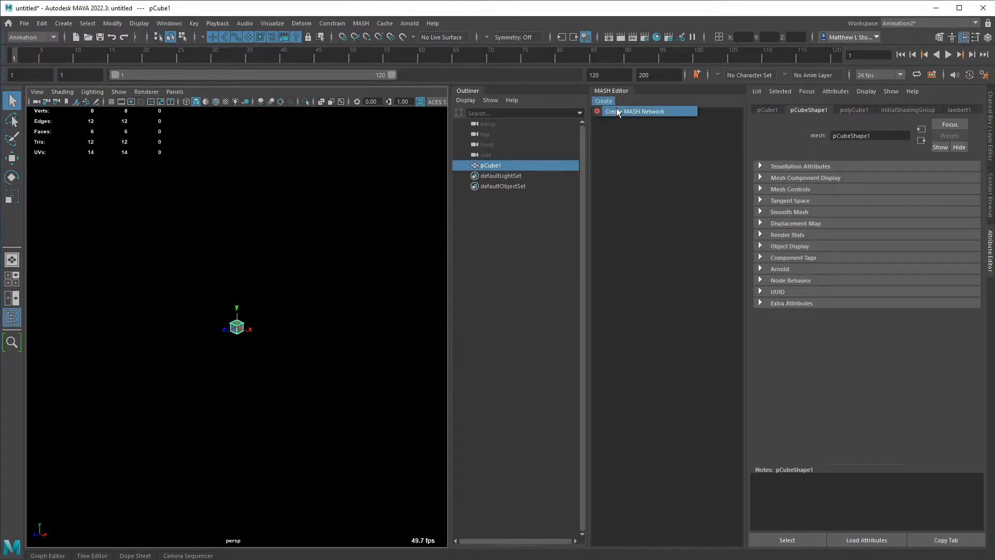
left_click(617, 108)
double_click(643, 116)
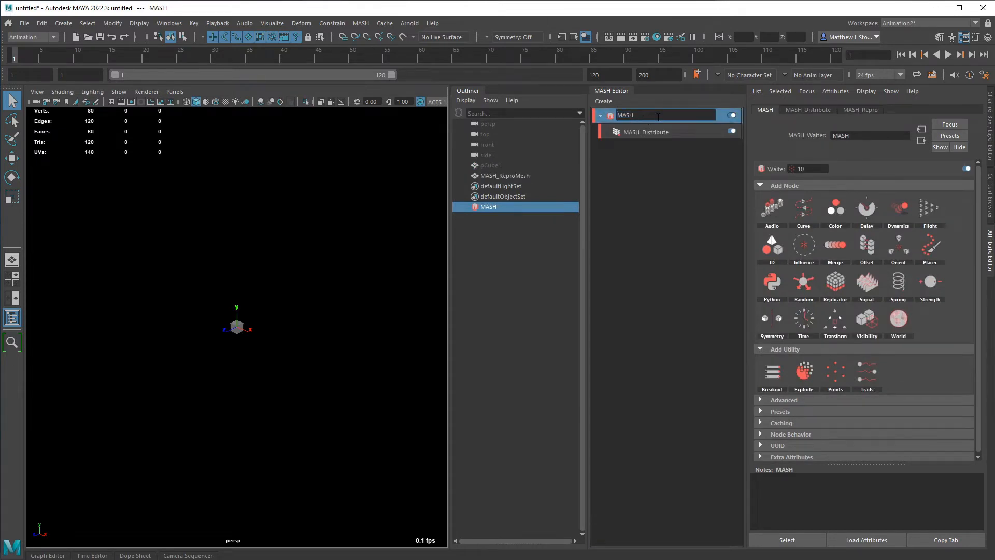
type("_pile")
key("Return")
Step: Change the MASH_pile_Distribute node to a Grid distribution with Distance X, Y and Z set to 10
left_click(657, 131)
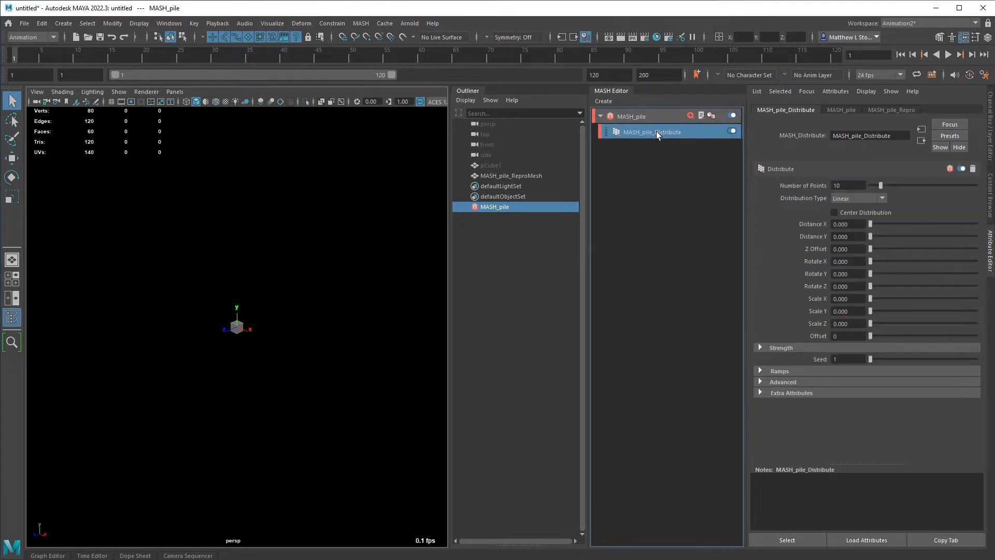
left_click(863, 200)
left_click(847, 259)
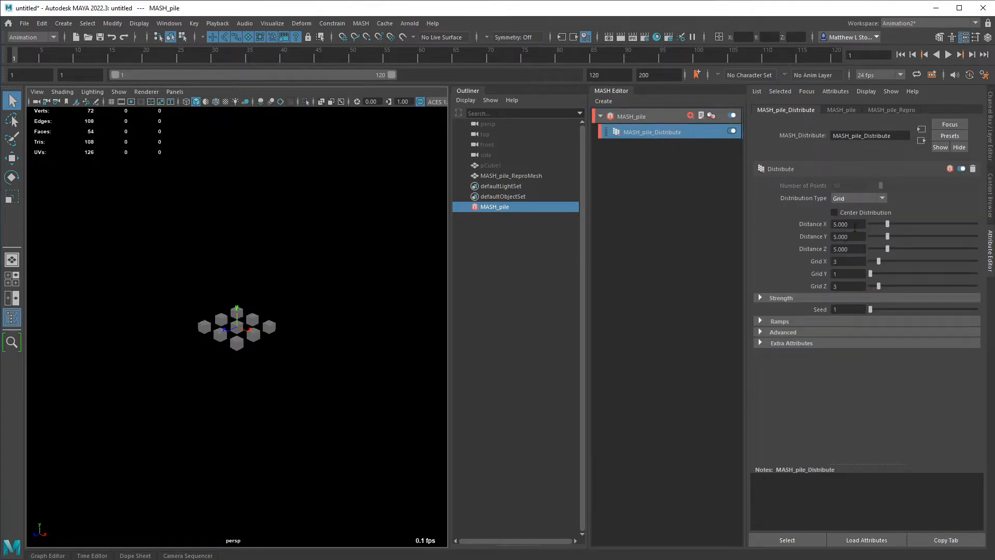
left_click(855, 226)
type("10")
key("Tab")
type("10")
key("Tab")
type("1")
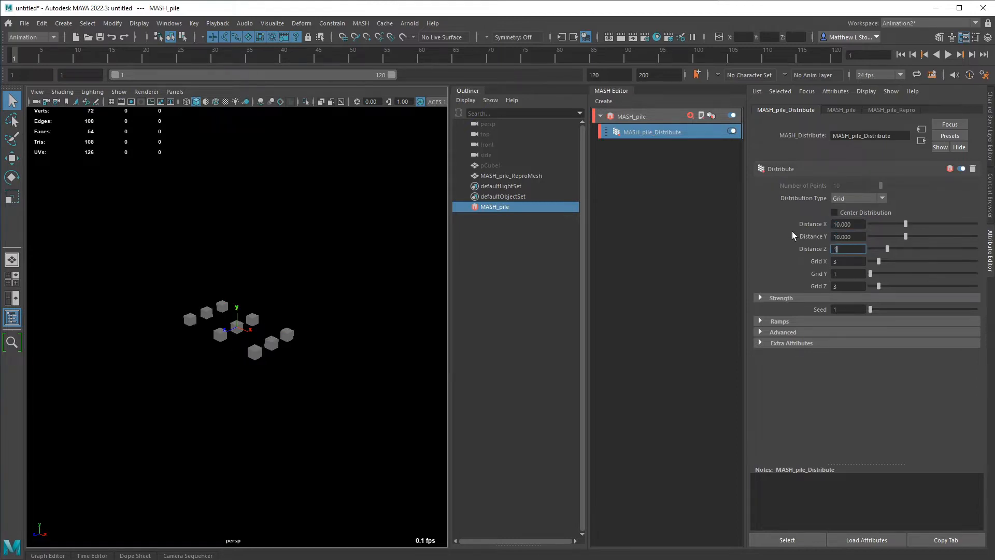
type("0")
key("Tab")
Step: Set the Grid X, Grid Y and Grid Z counts of MASH_pile_Distribute to 10 each
type("10")
key("Tab")
type("101")
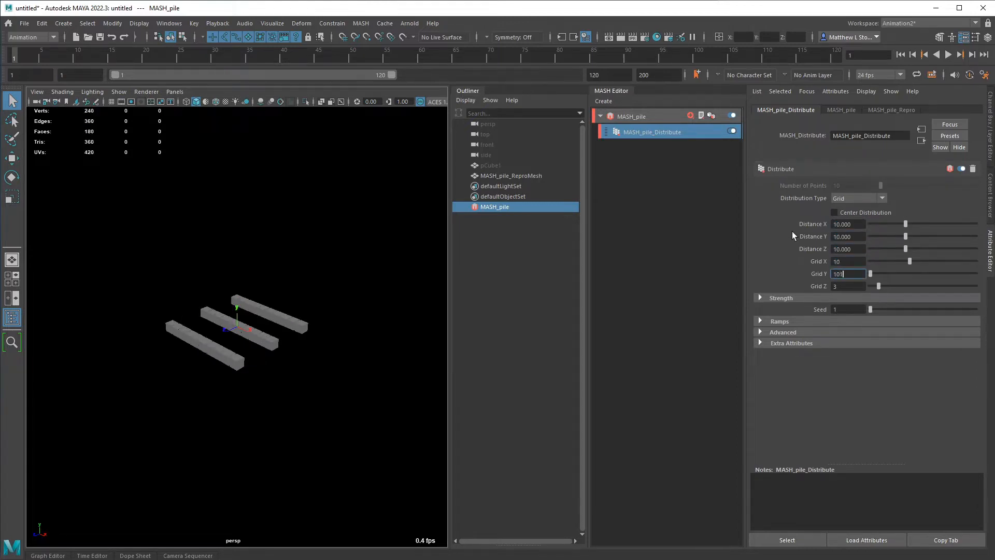
key("Tab")
type("10")
key("Tab")
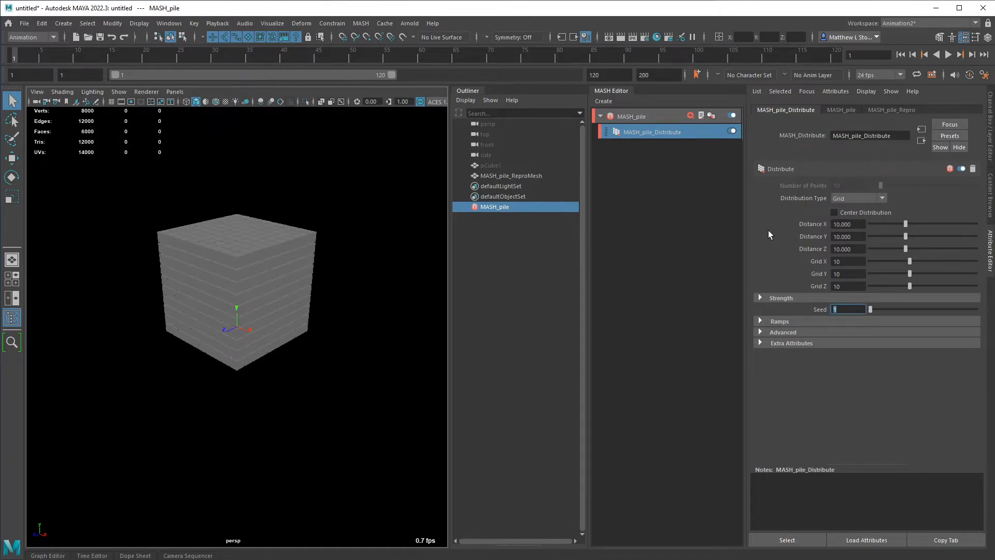
Step: Check the point count of the MASH_pile network and examine the stacked cubes from another angle
left_click(643, 118)
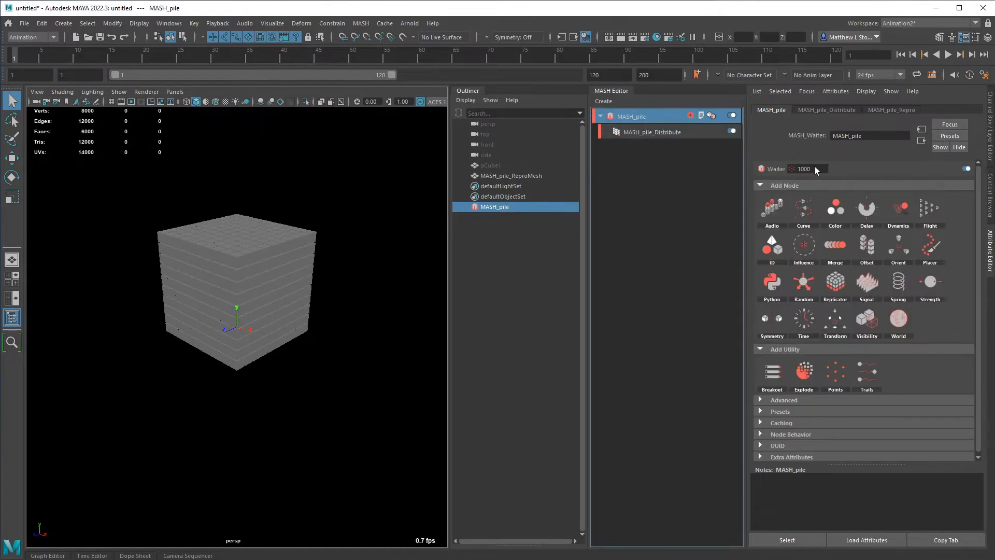
left_click(648, 132)
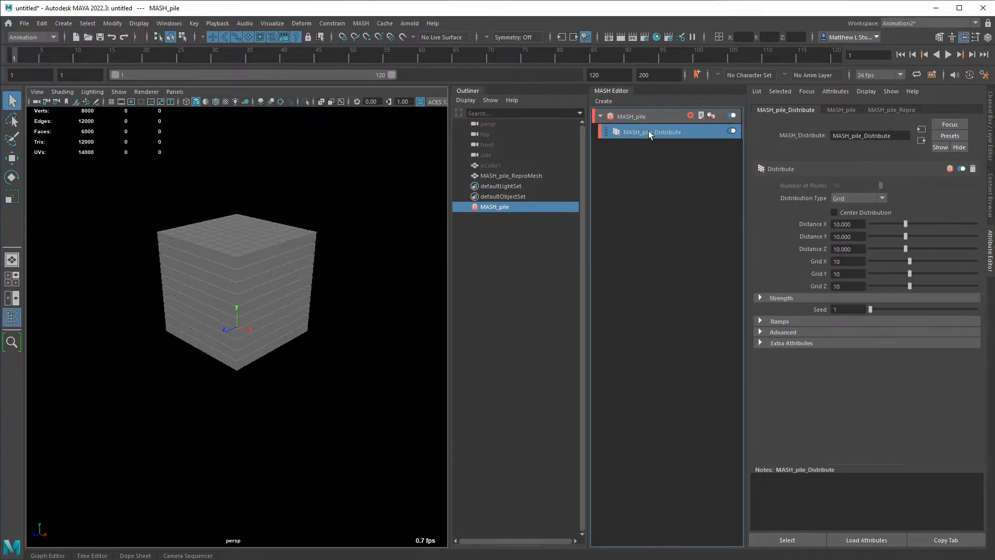
left_click_drag(317, 312, 346, 308, "alt")
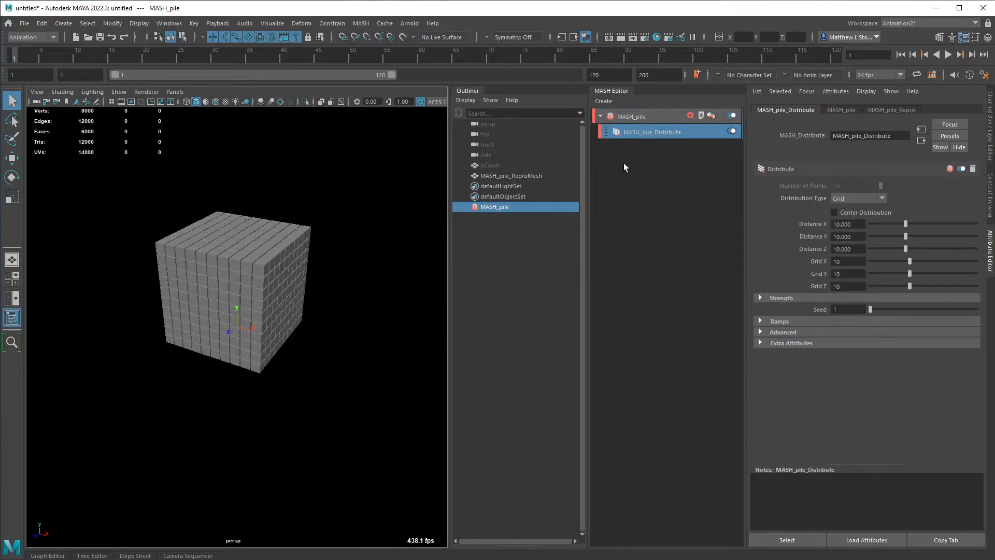
Step: Add a Dynamics node to the MASH_pile network
left_click(690, 116)
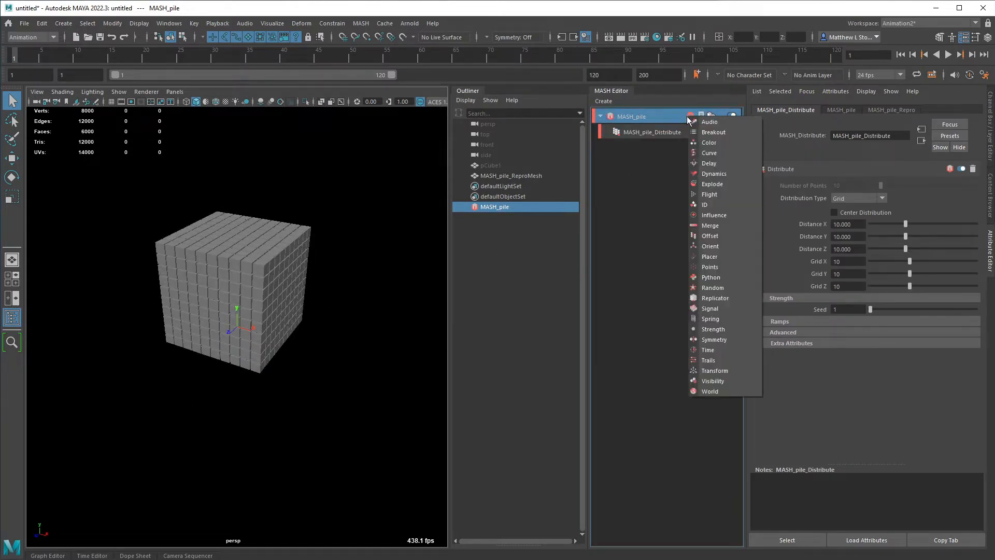
left_click(726, 175)
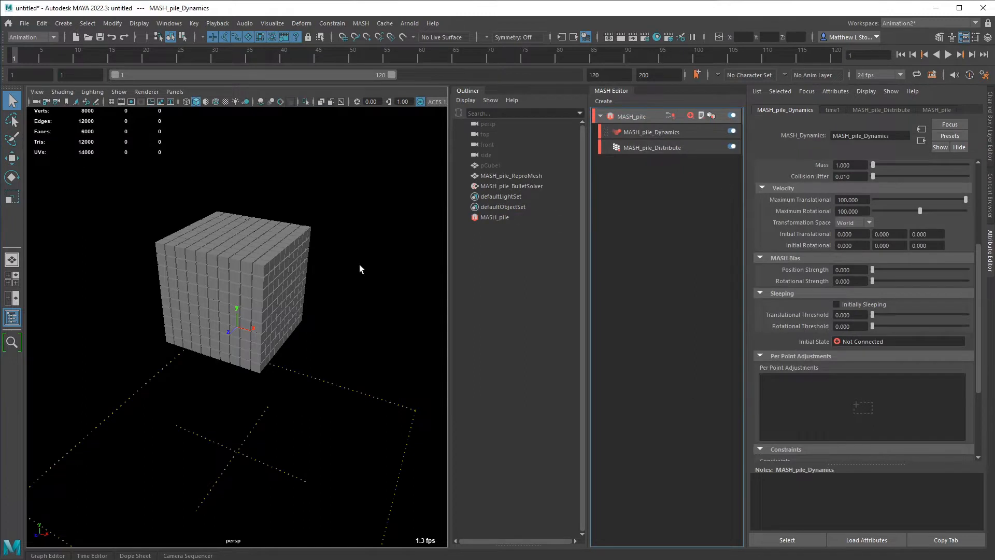
scroll(316, 278, "down", 2)
middle_click_drag(312, 280, 338, 254, "alt")
Step: Set the collision shape of MASH_pile_Dynamics to Box and review its physical properties
left_click(690, 116)
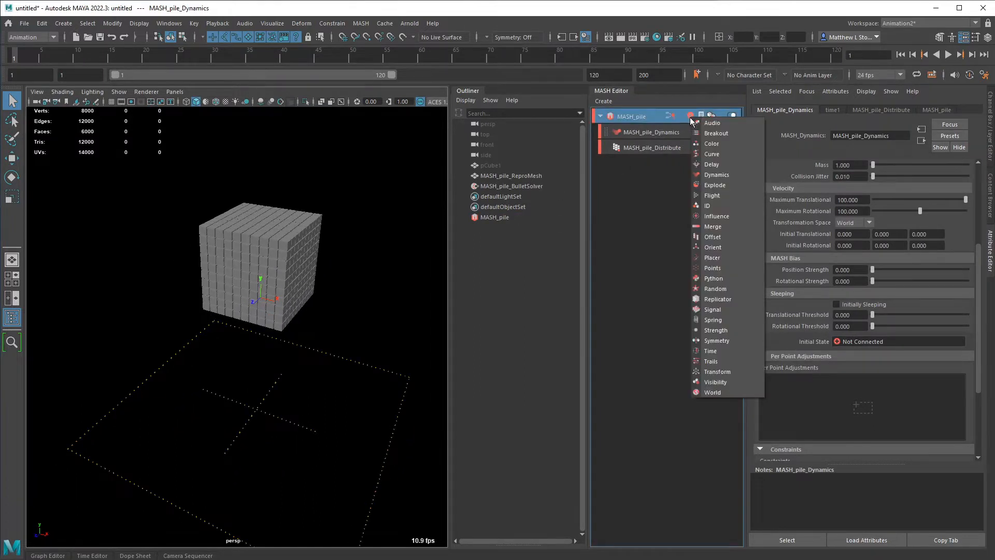
left_click(654, 132)
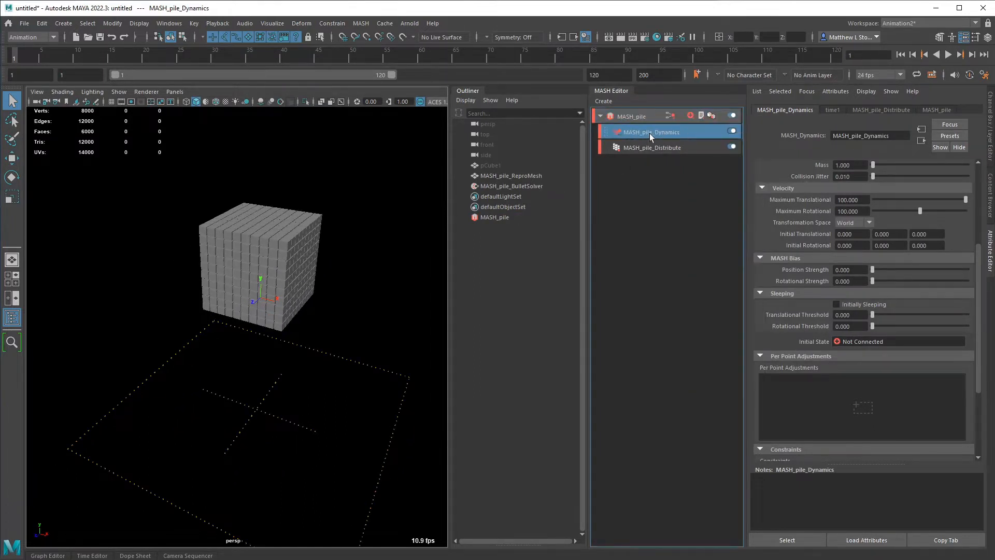
left_click(875, 198)
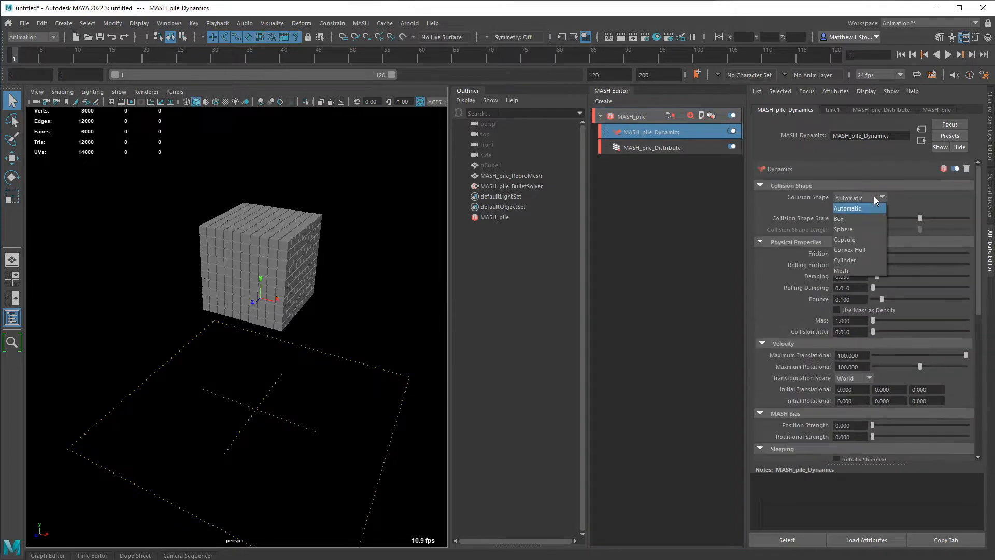
left_click(850, 220)
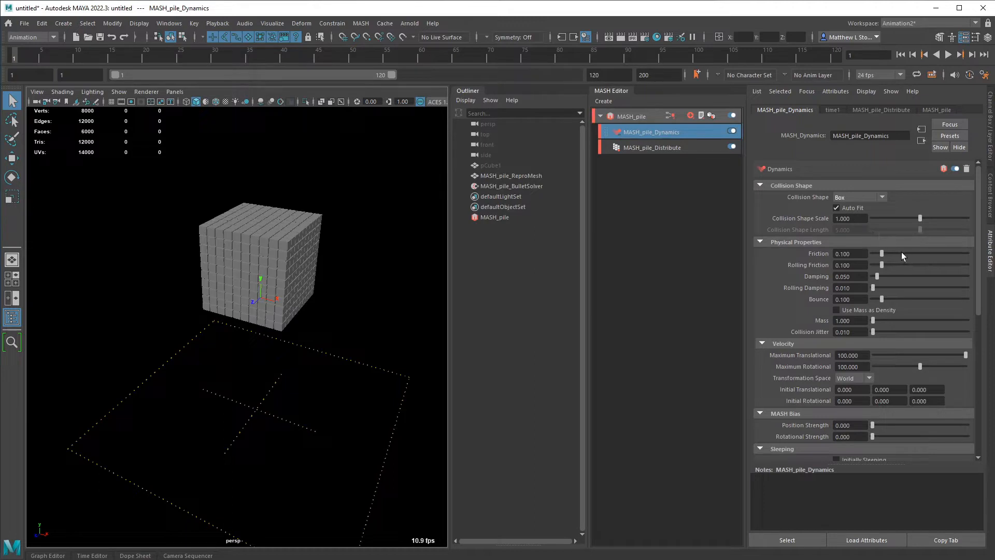
left_click(915, 253)
left_click(915, 276)
left_click(913, 288)
scroll(912, 291, "down", 5)
mouse_move(364, 328)
left_mouse_down("alt")
mouse_move(353, 327)
mouse_move(363, 318)
left_mouse_up("alt")
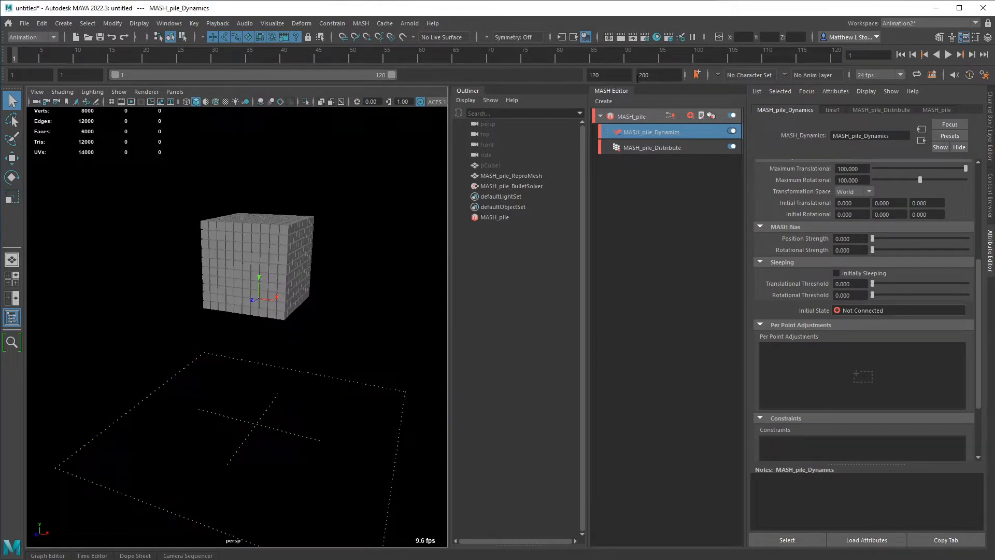
Step: Extend the playback range to end at frame 1000
left_click(601, 74)
type("1000")
key("Return")
Step: Play the simulation until the cubes have collapsed into a pile and stop it at frame 622
left_click(943, 54)
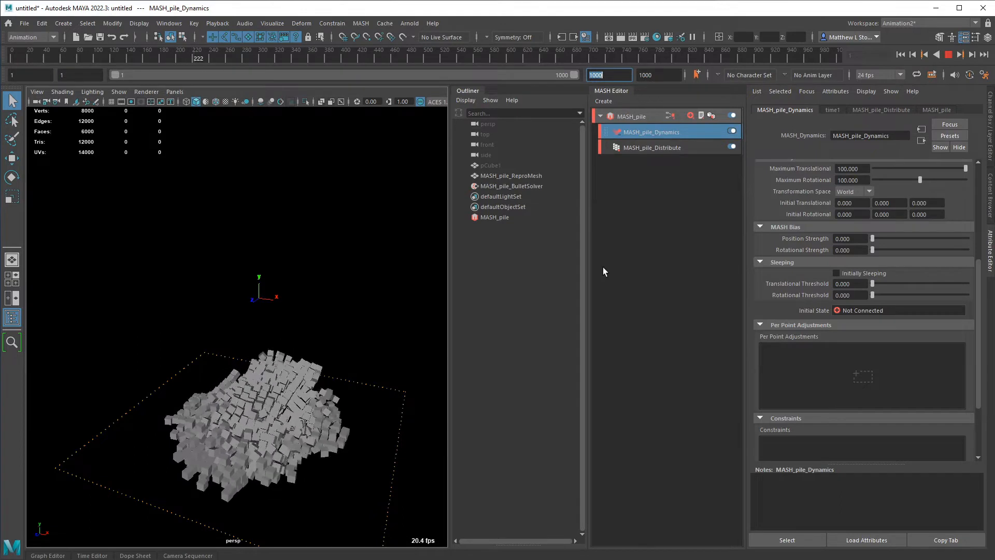
middle_click_drag(392, 335, 382, 233, "alt")
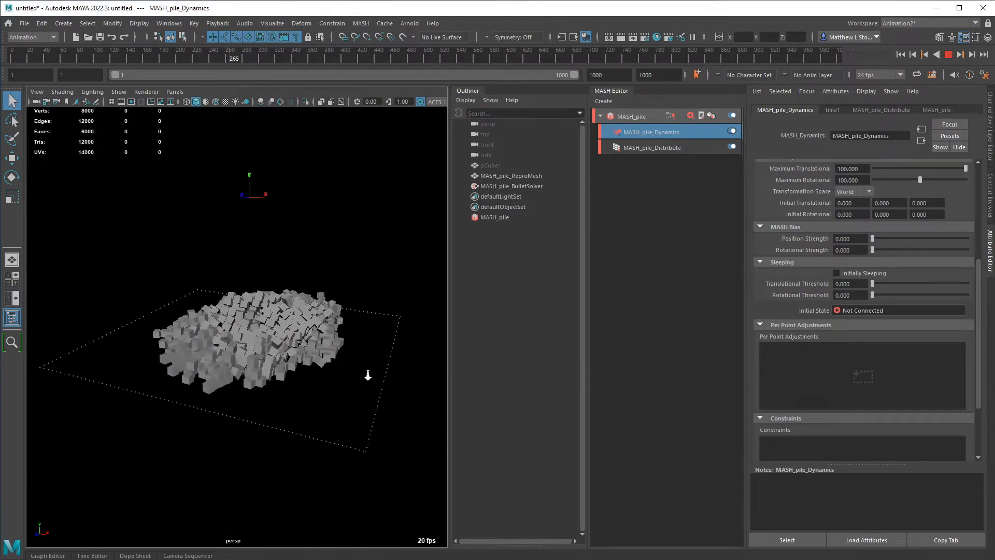
right_click_drag(367, 373, 400, 395, "alt")
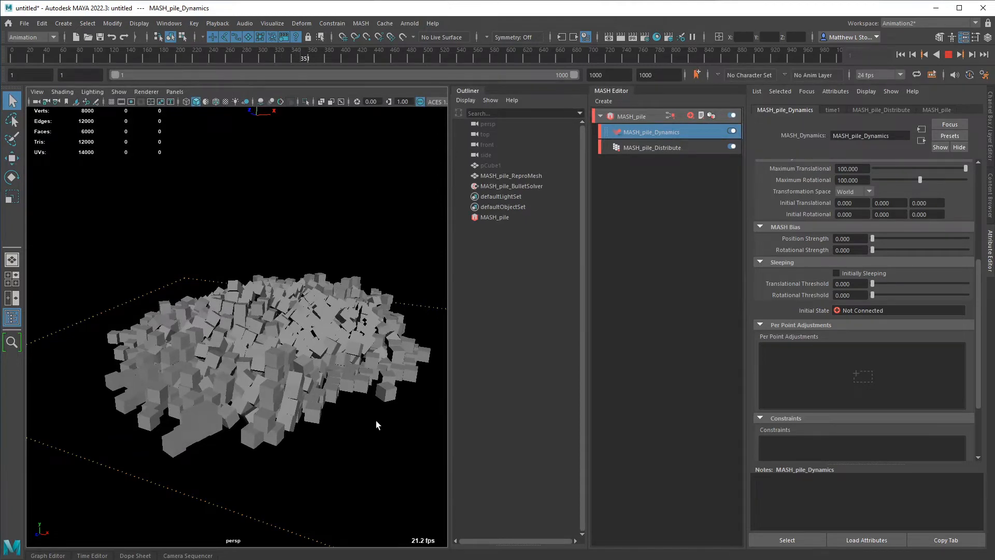
left_click_drag(378, 426, 428, 430, "alt")
left_click_drag(363, 332, 259, 348, "alt")
scroll(366, 369, "down", 3)
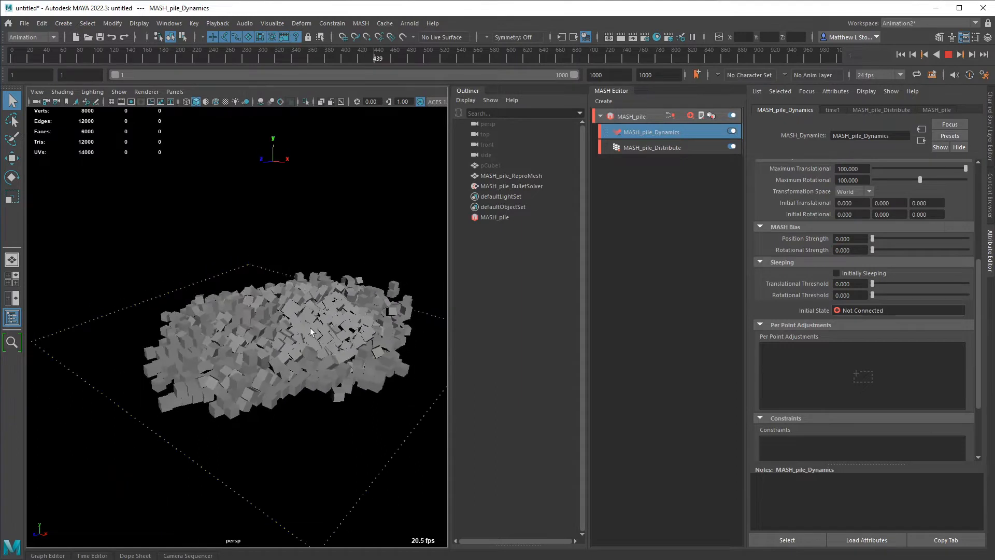
middle_click_drag(372, 352, 316, 371, "alt")
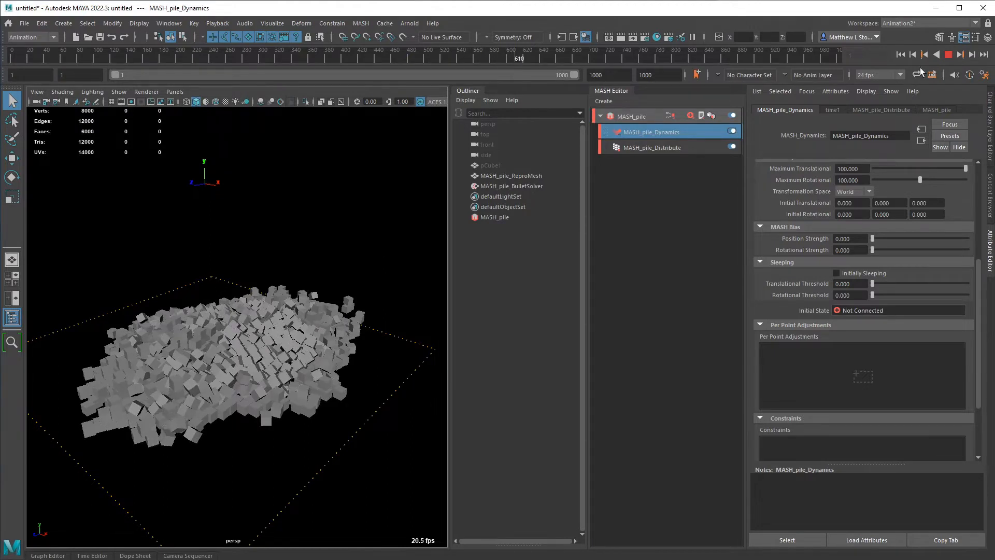
left_click(948, 55)
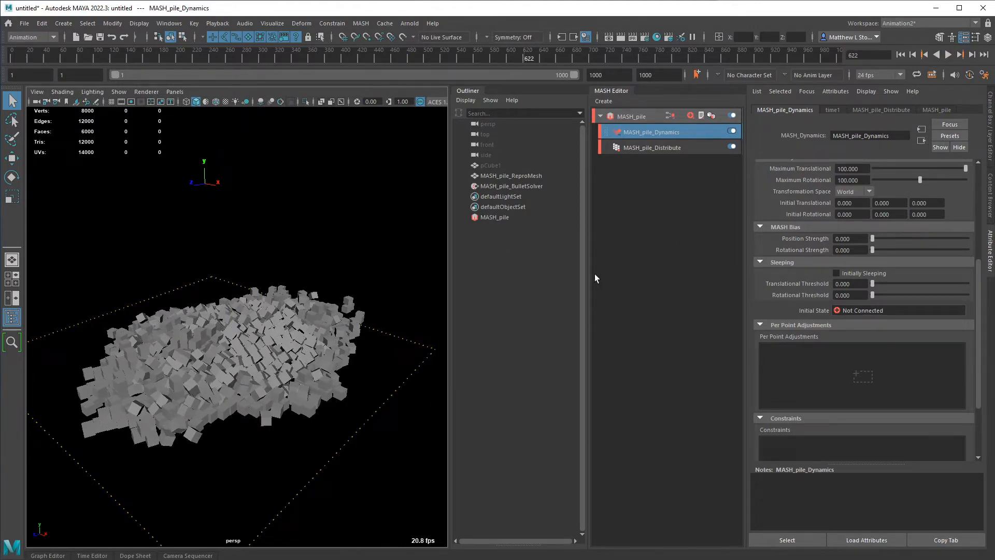
Step: Create an initial state for MASH_pile_Dynamics from the collapsed pile at the current frame
left_click(667, 129)
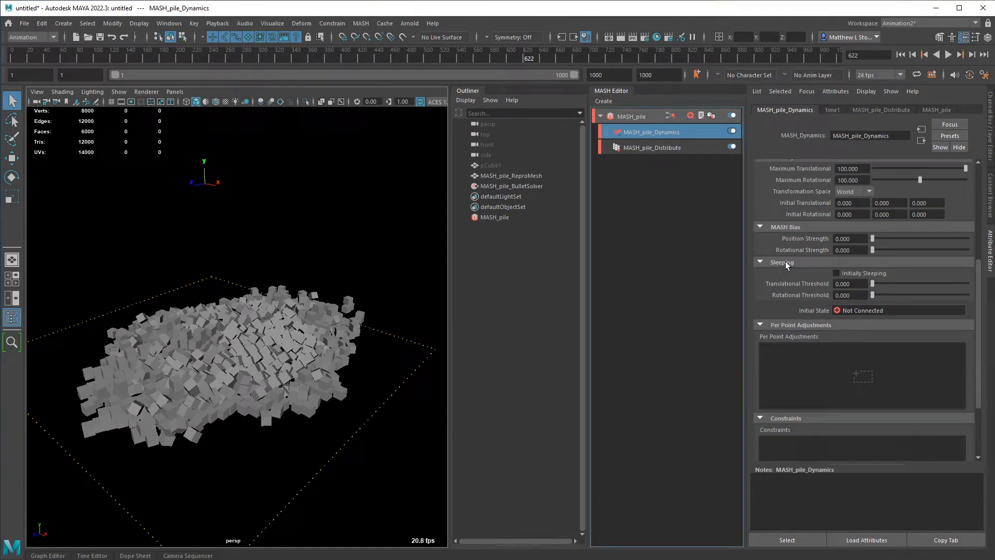
left_click(838, 311)
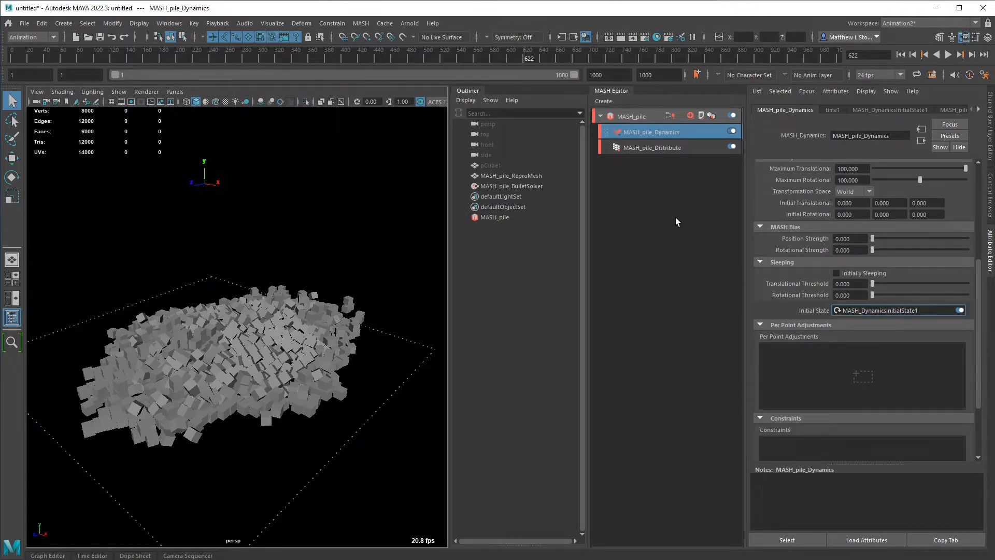
left_click_drag(438, 337, 318, 295, "alt")
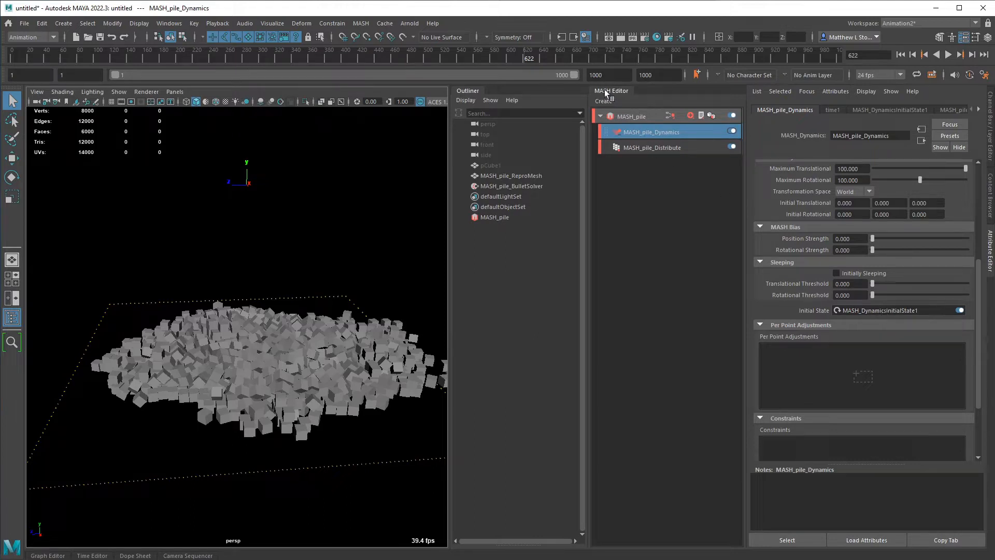
Step: Undock, close and reopen the MASH Editor to refresh its list of nodes
left_click_drag(604, 90, 366, 162)
left_click(484, 153)
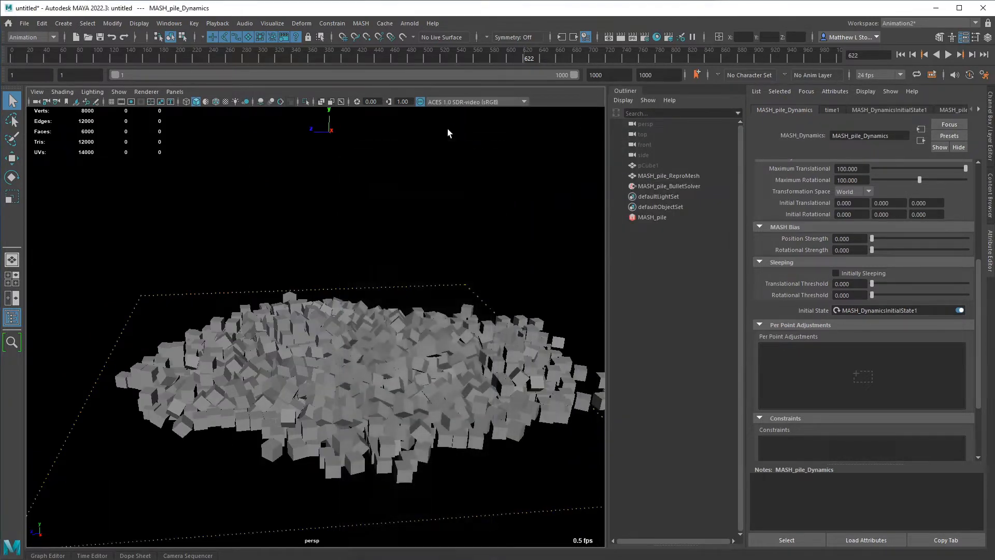
left_click(361, 23)
left_click(404, 54)
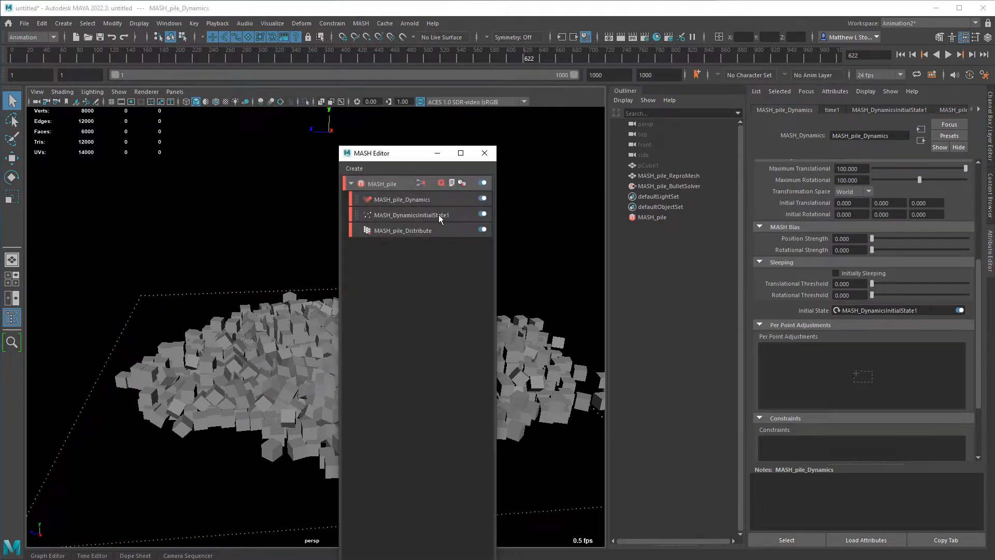
Step: Disable the MASH_pile_Dynamics node and dock the MASH Editor between the Outliner and the Attribute Editor
left_click(482, 199)
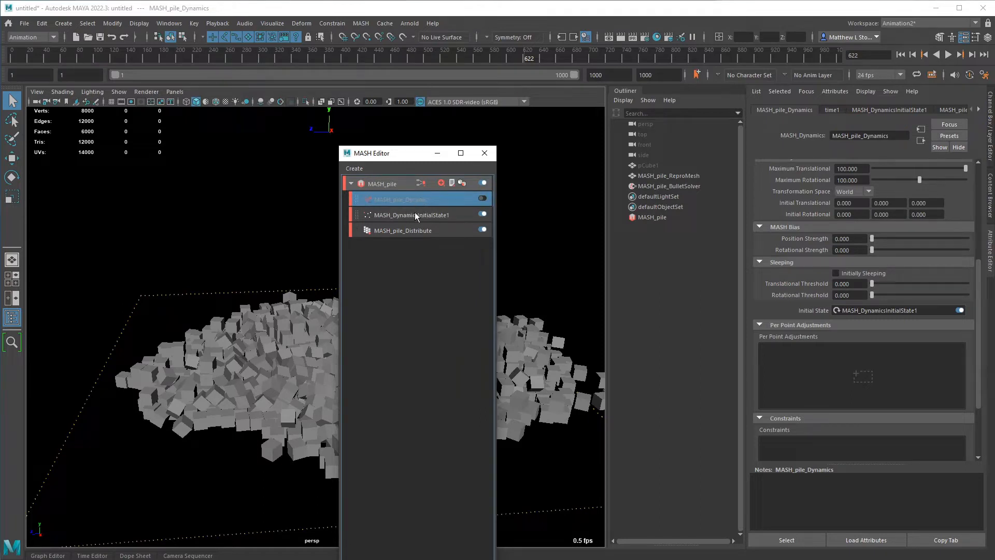
left_click_drag(383, 157, 736, 145)
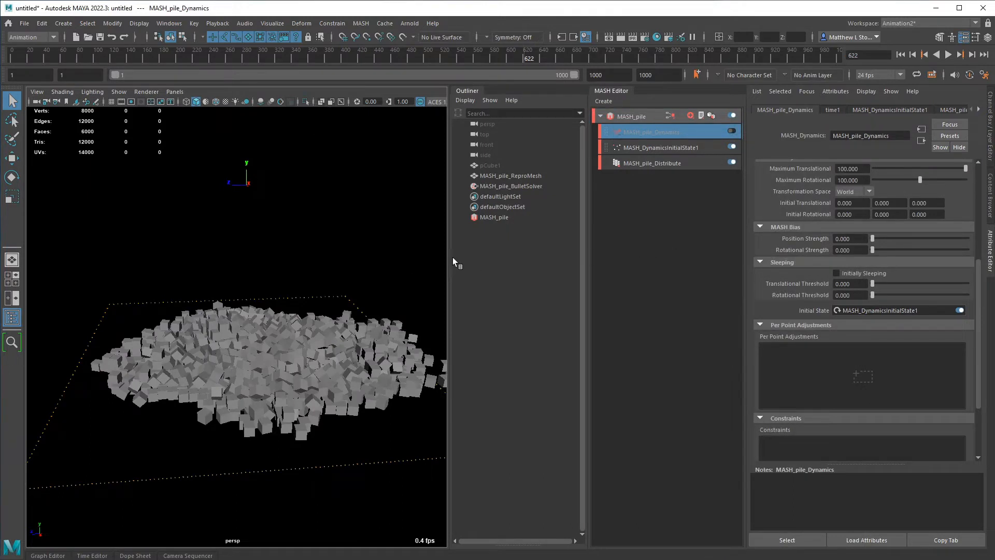
left_click_drag(451, 260, 547, 262)
scroll(320, 249, "down", 4)
left_click_drag(320, 249, 347, 266, "alt")
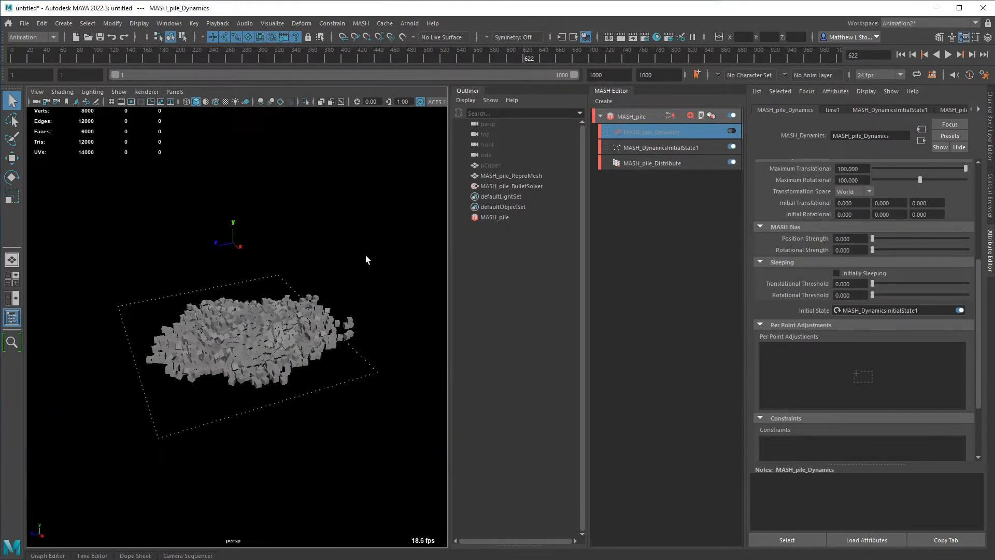
Step: Create a second polygon cube at the origin above the pile
key("space")
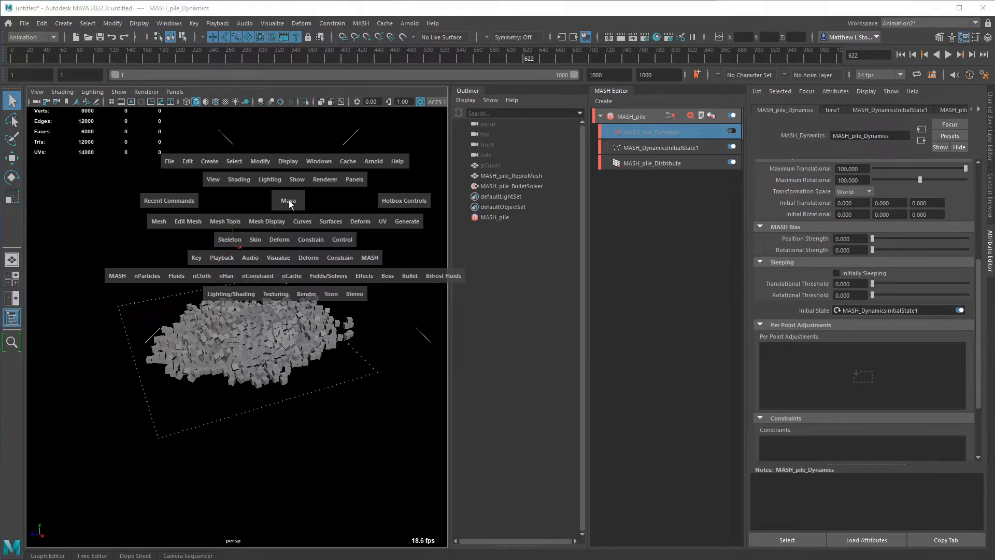
left_click(194, 219)
left_click(205, 160)
mouse_move(256, 202)
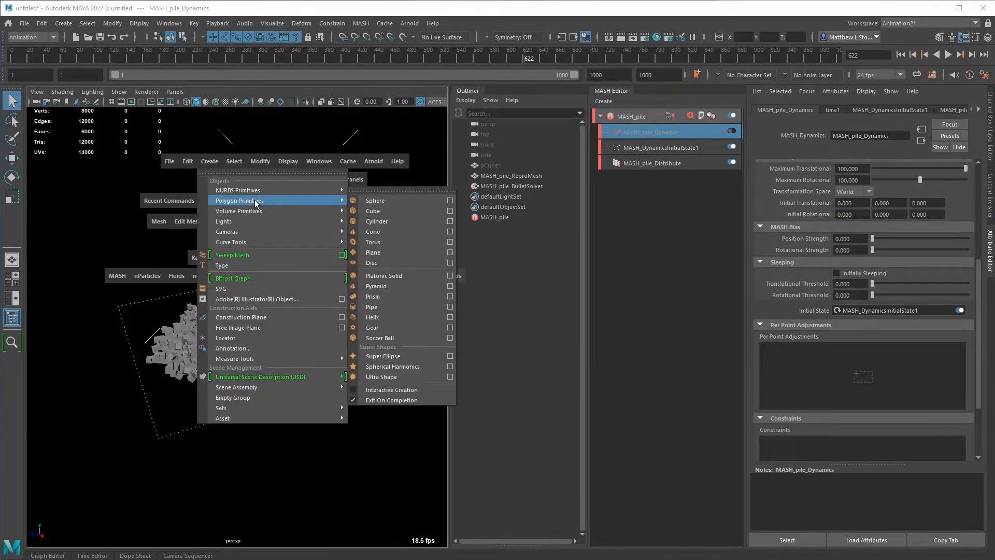
left_click(386, 212)
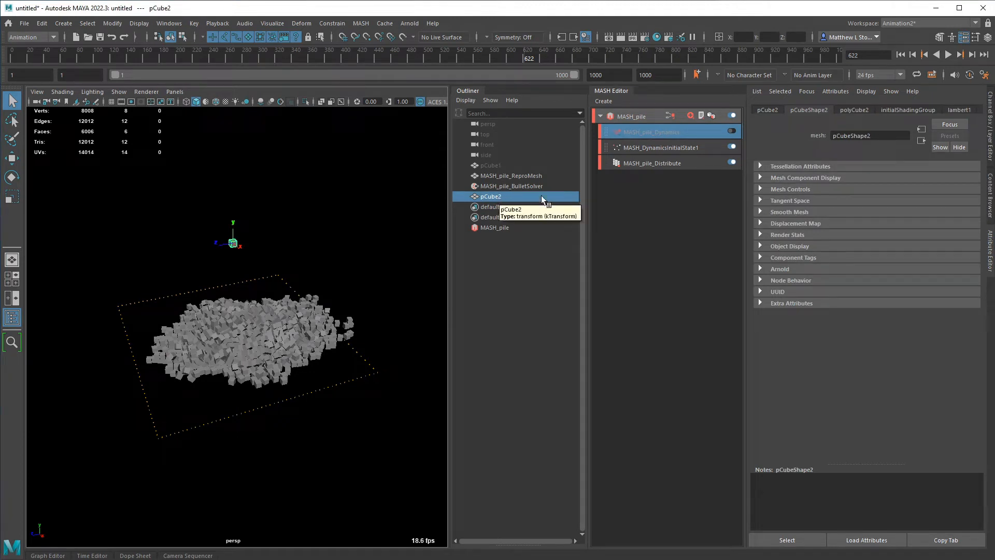
Step: Create a MASH network from the new cube, rename it MASH_inAir and select its Distribute node
left_click(603, 101)
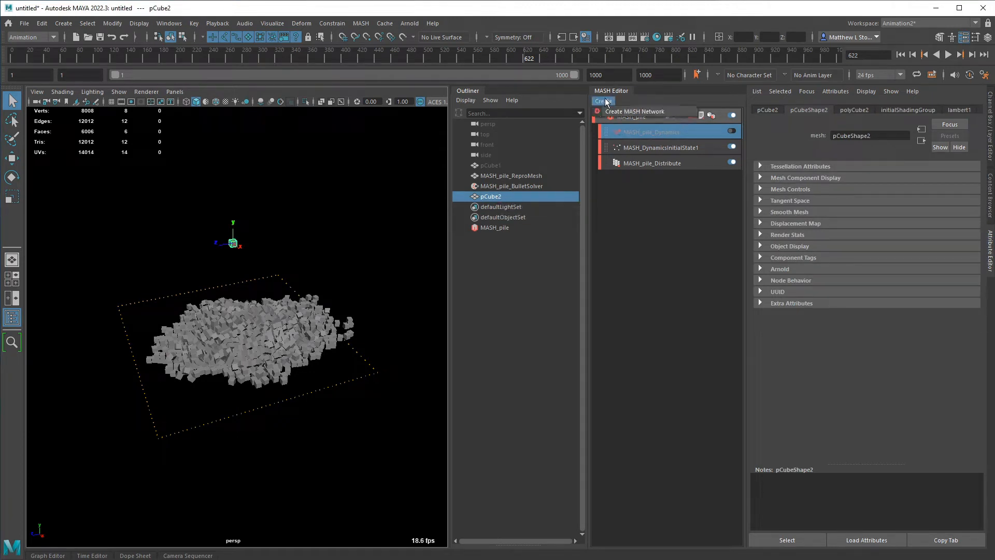
left_click(639, 111)
double_click(637, 117)
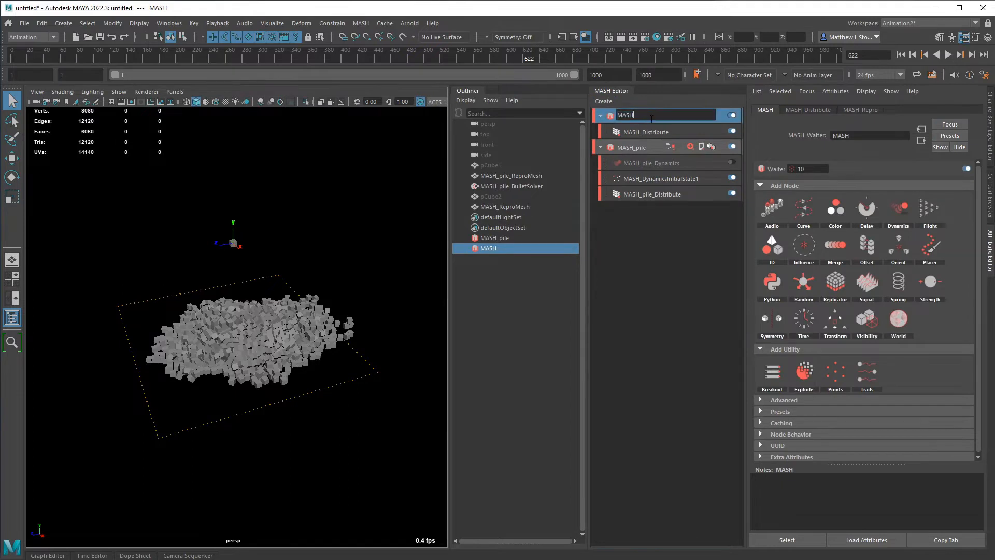
type("_inAir")
key("Return")
left_click(652, 133)
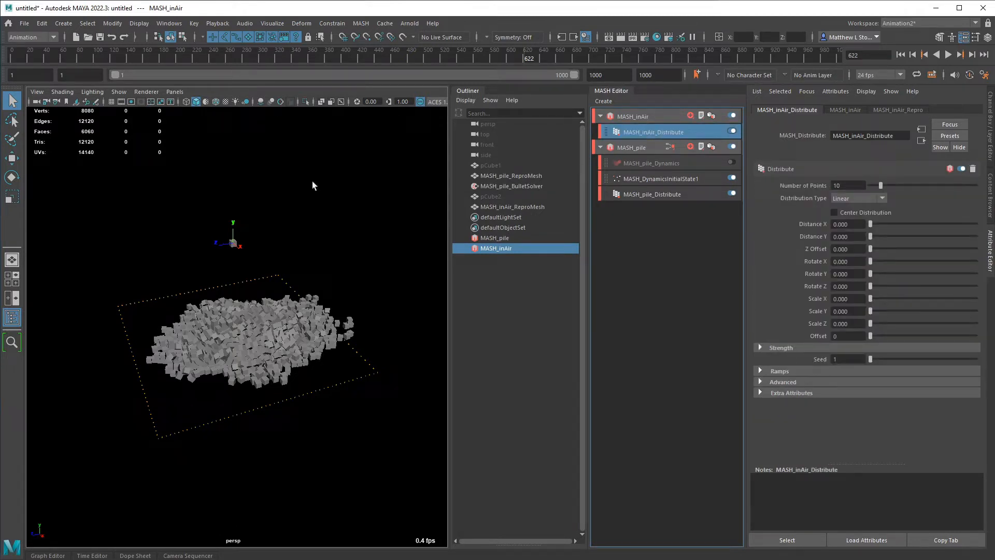
Step: Create a polygon torus at the origin
left_click(340, 203)
key("space")
left_click(238, 165)
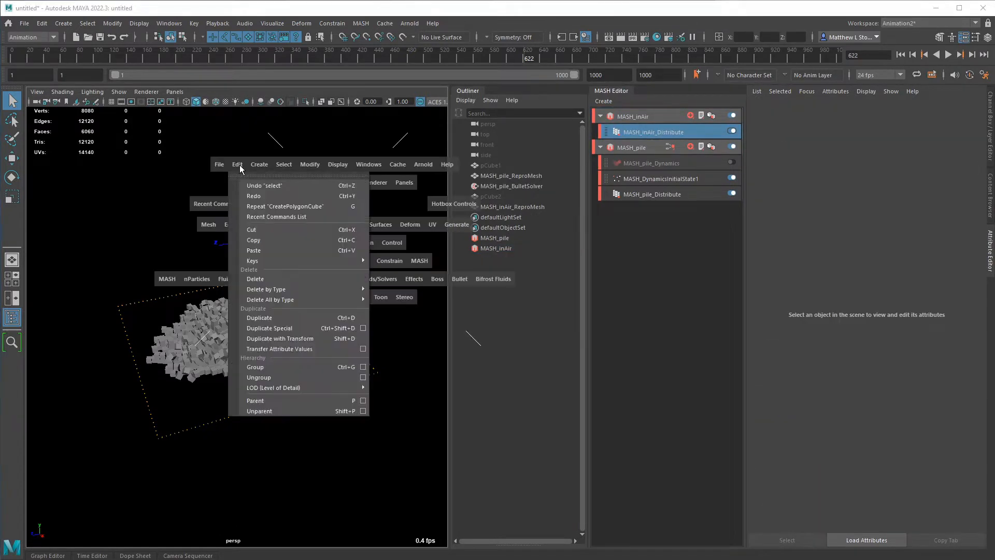
left_click(262, 165)
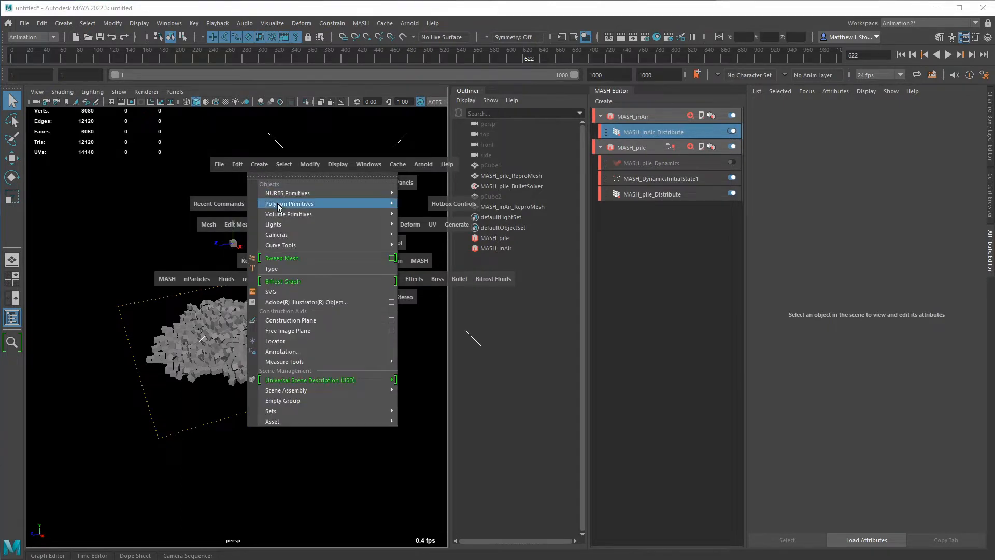
mouse_move(278, 205)
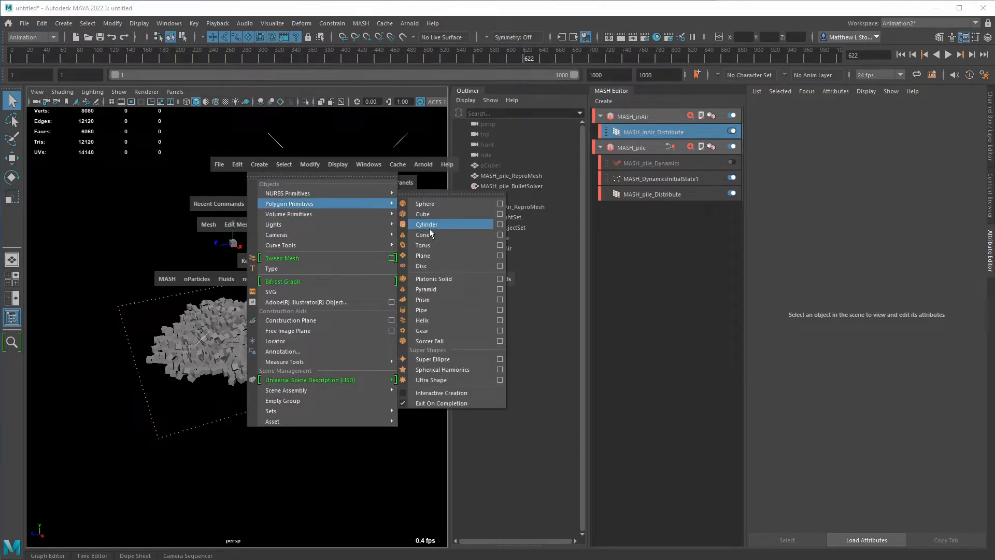
left_click(429, 246)
Step: Scale the torus up uniformly to slightly less than the width of the cube pile
key("r")
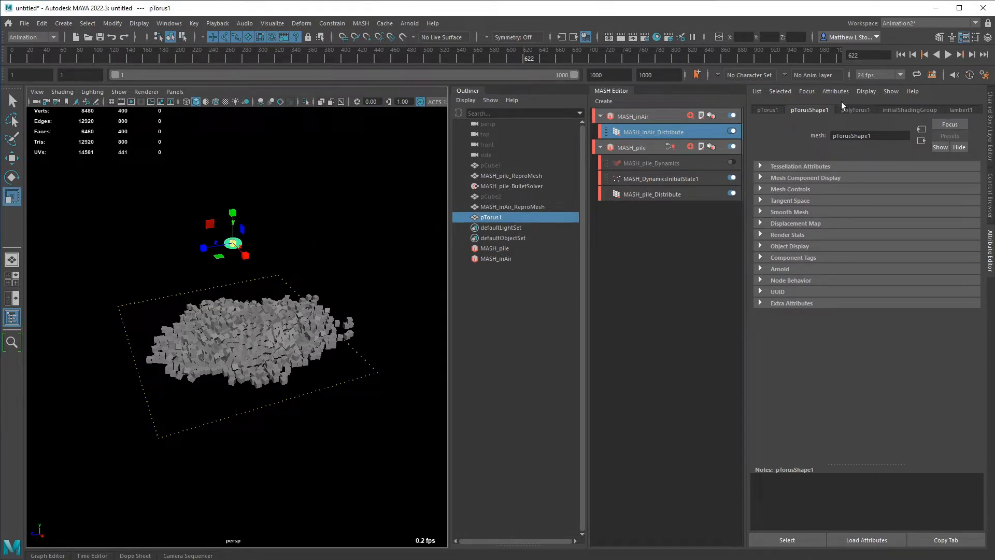
left_click(858, 110)
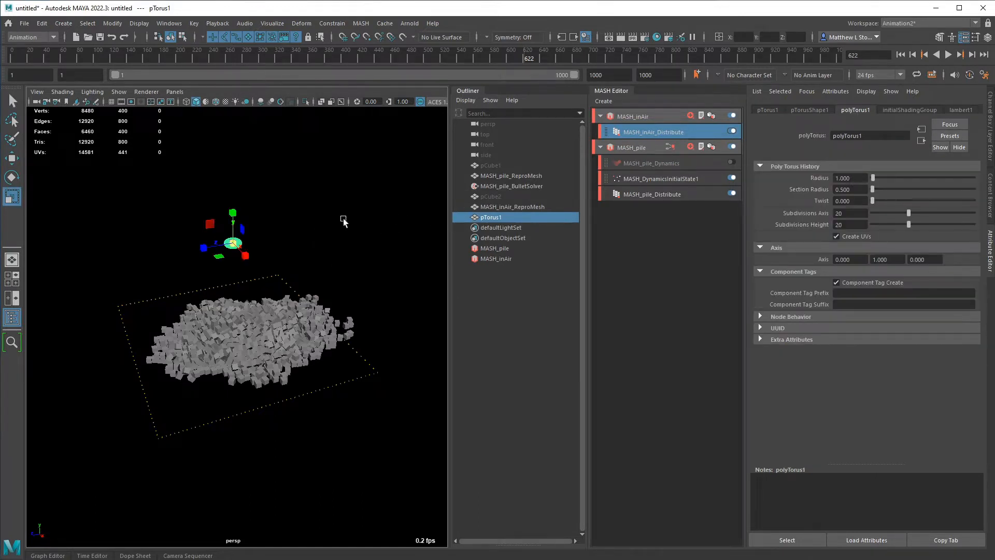
left_click(344, 222)
left_click(234, 243)
left_click_drag(231, 245, 305, 248)
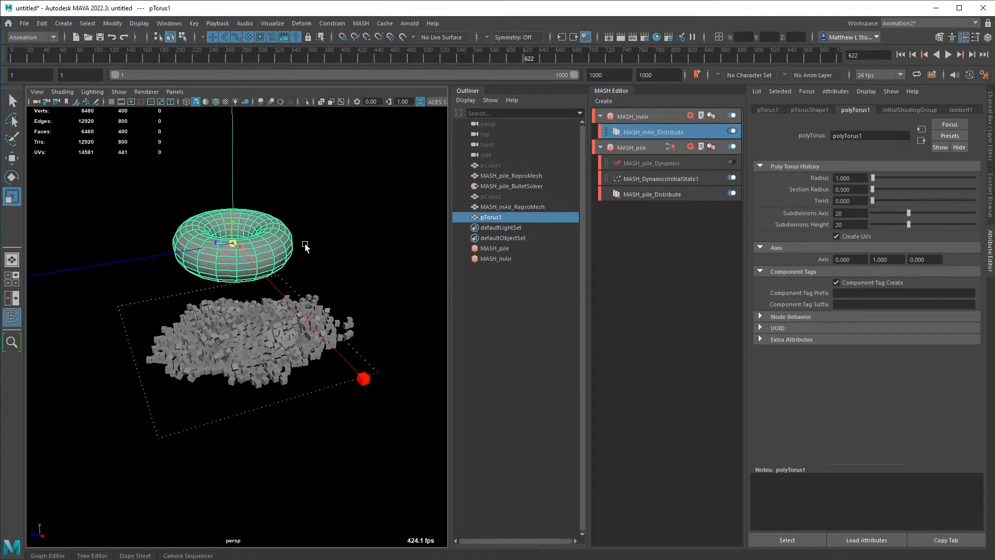
Step: Tilt the torus and move it up and to one side above the cube pile
key("e")
left_click_drag(222, 229, 311, 164)
key("w")
key("ctrl+z")
left_click_drag(261, 216, 425, 210, "alt")
left_click_drag(202, 253, 94, 173)
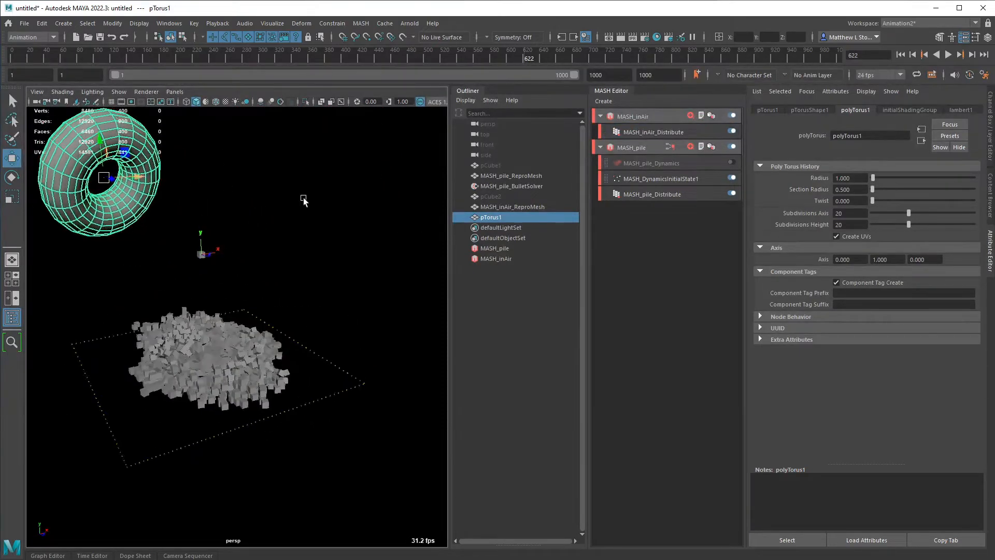
Step: Rotate the torus around further so that its hole faces diagonally above the cube pile
left_click_drag(304, 197, 178, 202, "alt")
key("e")
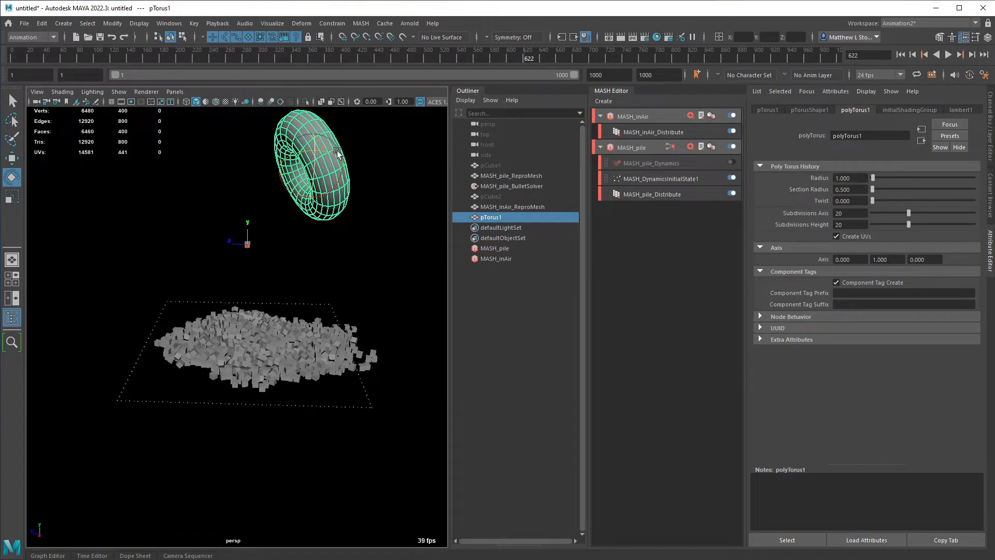
mouse_move(337, 154)
left_mouse_down()
mouse_move(348, 155)
mouse_move(335, 149)
left_mouse_up()
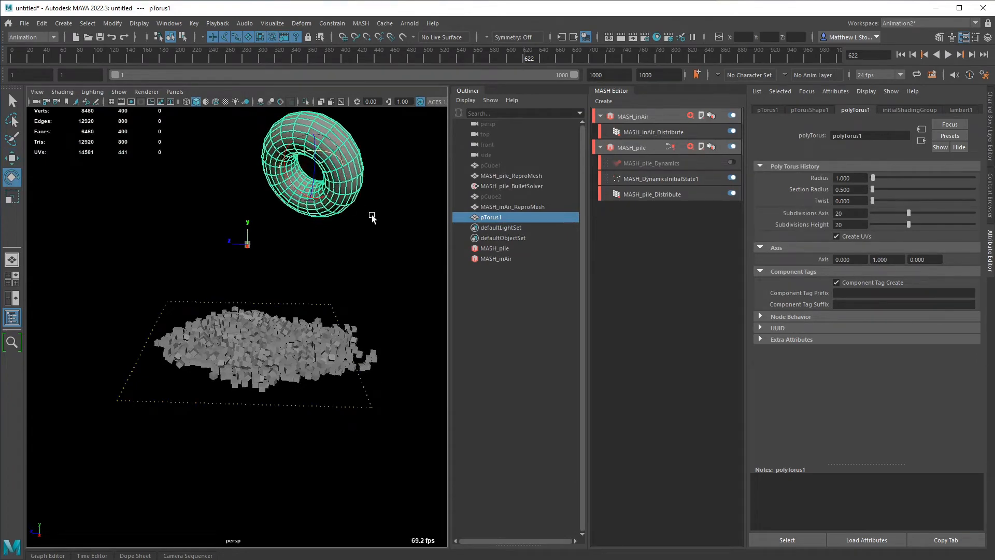
left_click_drag(372, 215, 339, 252, "alt")
key("w")
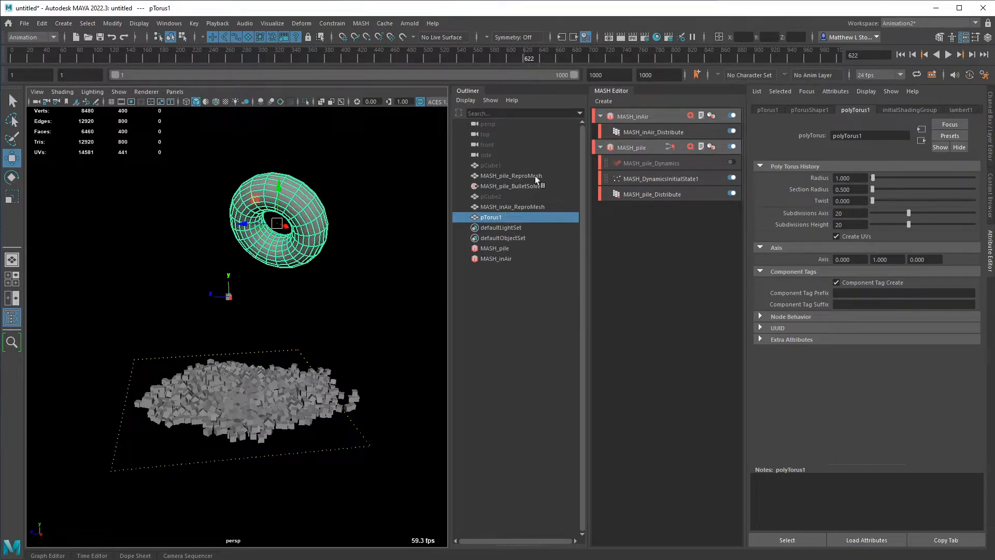
Step: Set MASH_inAir_Distribute to the Mesh distribution type with the Scatter method and 1000 points
left_click(654, 133)
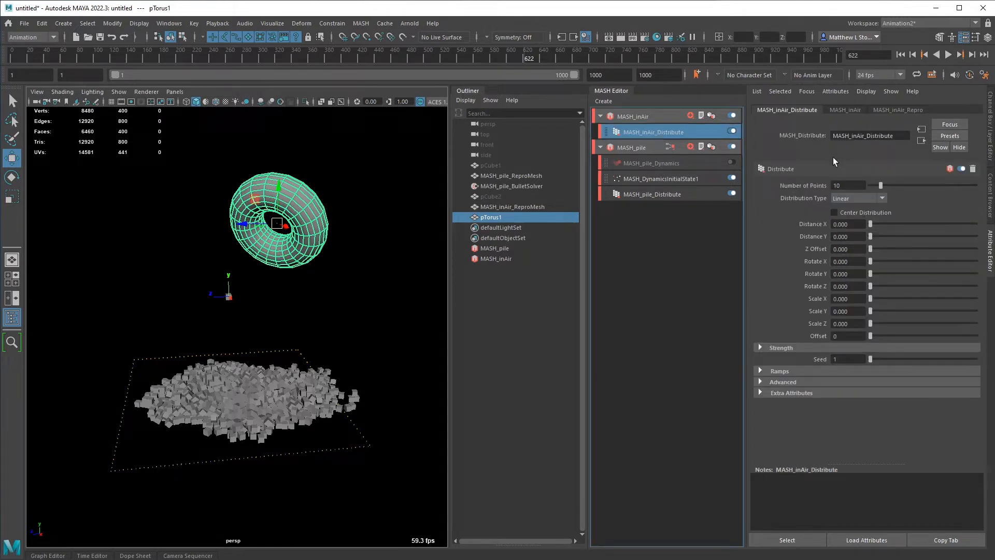
left_click(854, 200)
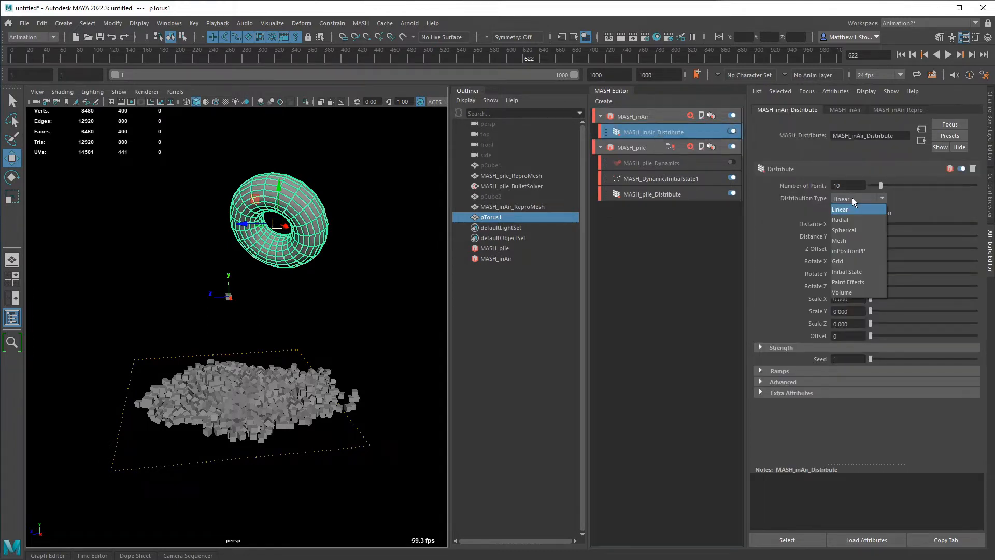
left_click(840, 240)
left_click(857, 211)
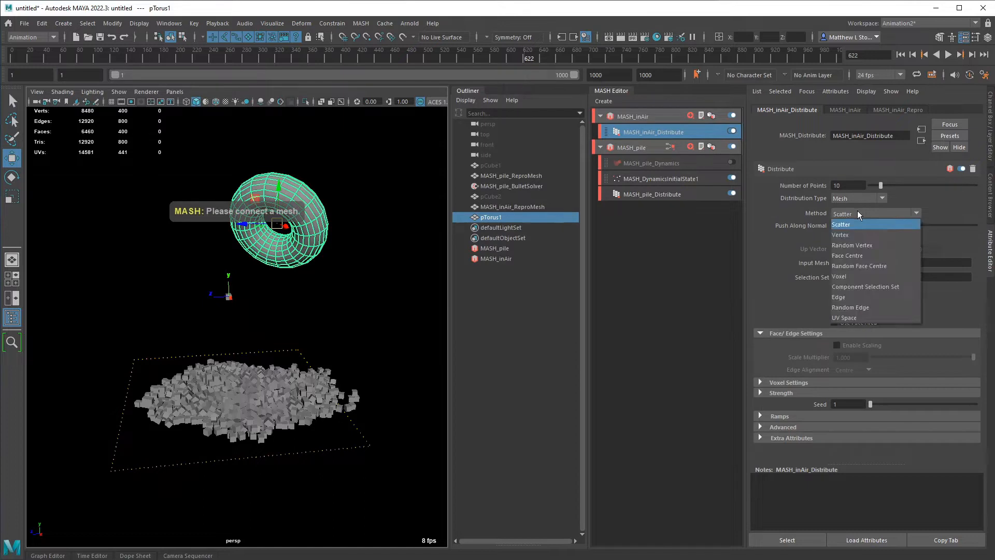
left_click(857, 211)
left_click_drag(846, 186, 805, 187)
type("1000")
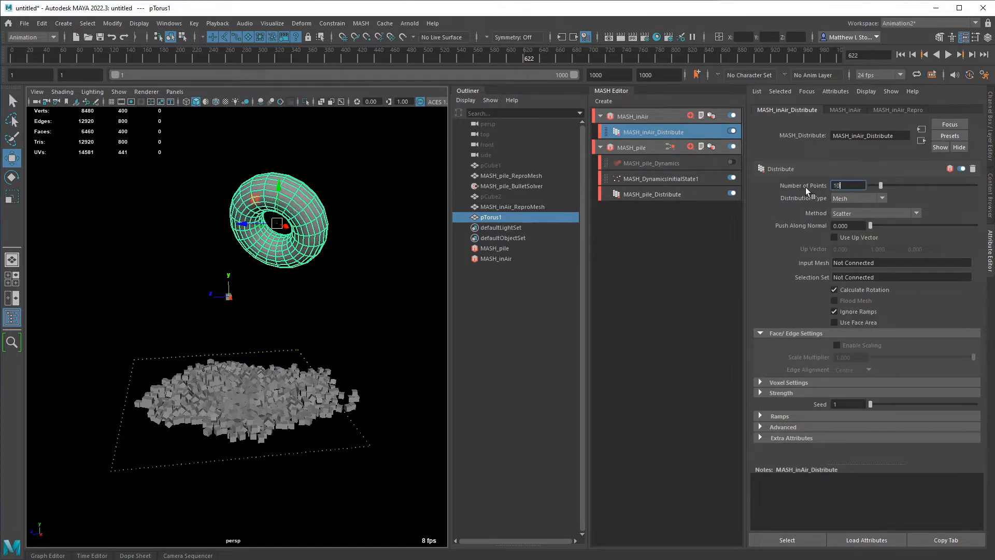
key("Return")
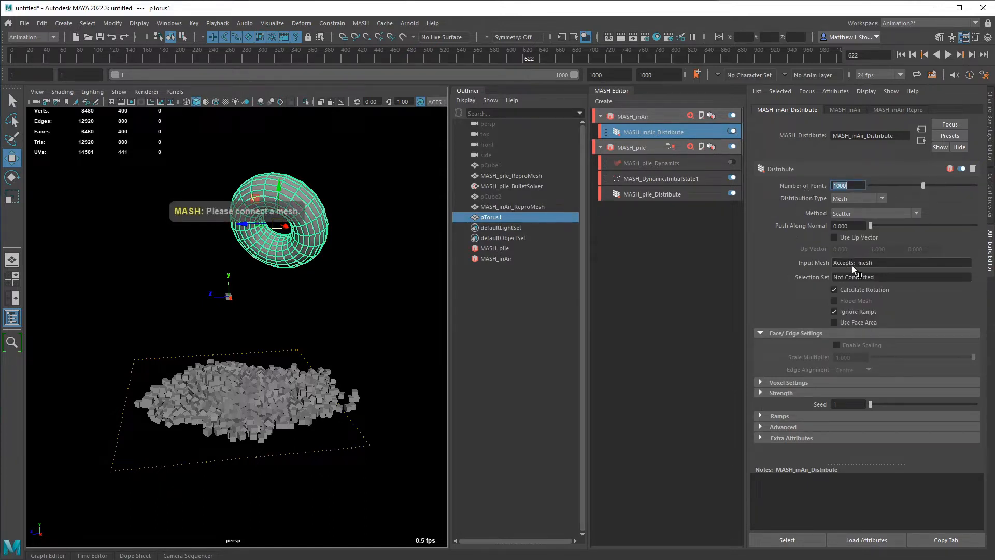
Step: Connect pTorus1 as the input mesh of MASH_inAir_Distribute and enable Use Face Area
middle_click_drag(497, 219, 878, 263)
right_click_drag(349, 231, 415, 174, "alt")
middle_click_drag(415, 174, 321, 323, "alt")
left_click_drag(322, 322, 333, 326, "alt")
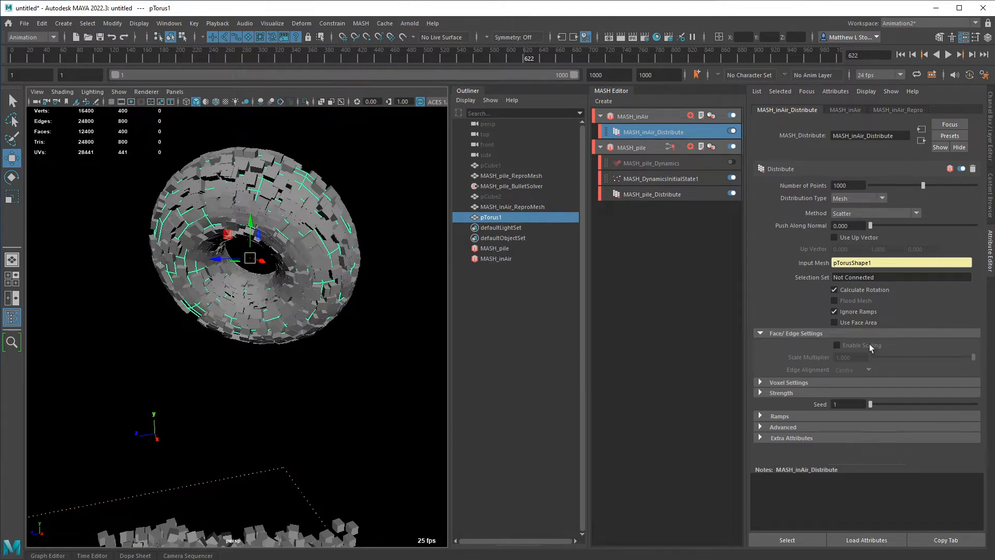
left_click(850, 322)
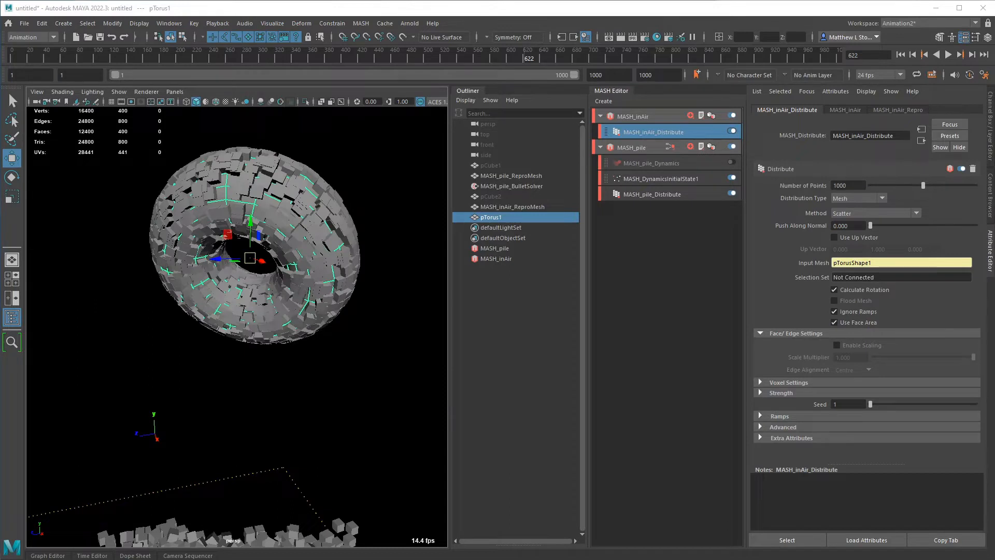
left_click(695, 497)
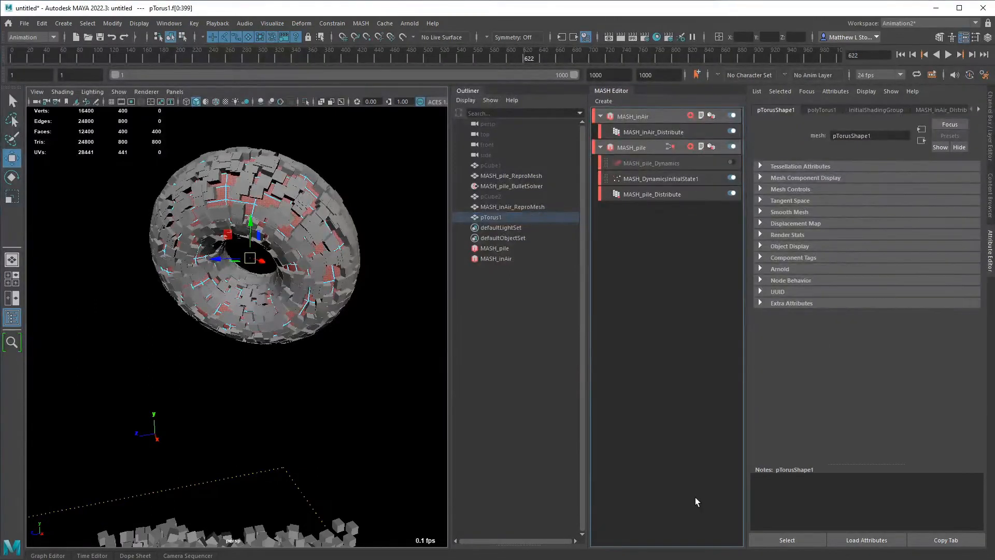
key("F8")
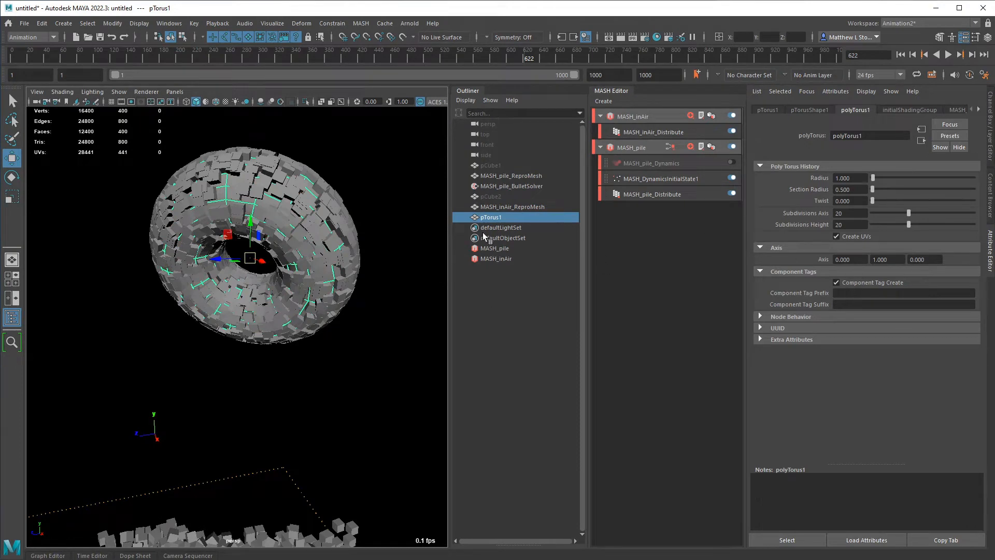
left_click(654, 132)
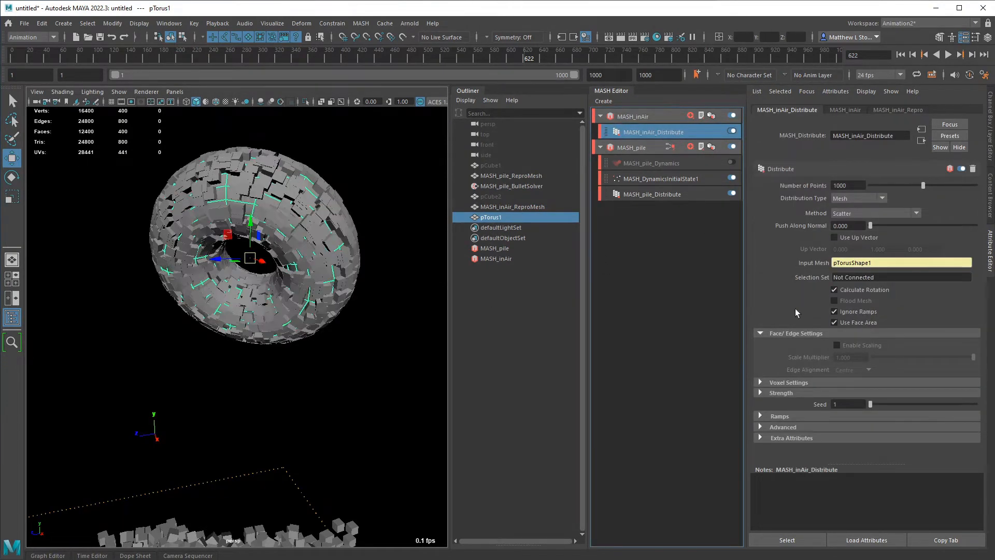
Step: Compare the torus and pile cubes and check the point counts of the MASH_inAir and MASH_pile networks
mouse_move(320, 256)
left_mouse_down("alt")
mouse_move(385, 257)
mouse_move(307, 253)
left_mouse_up("alt")
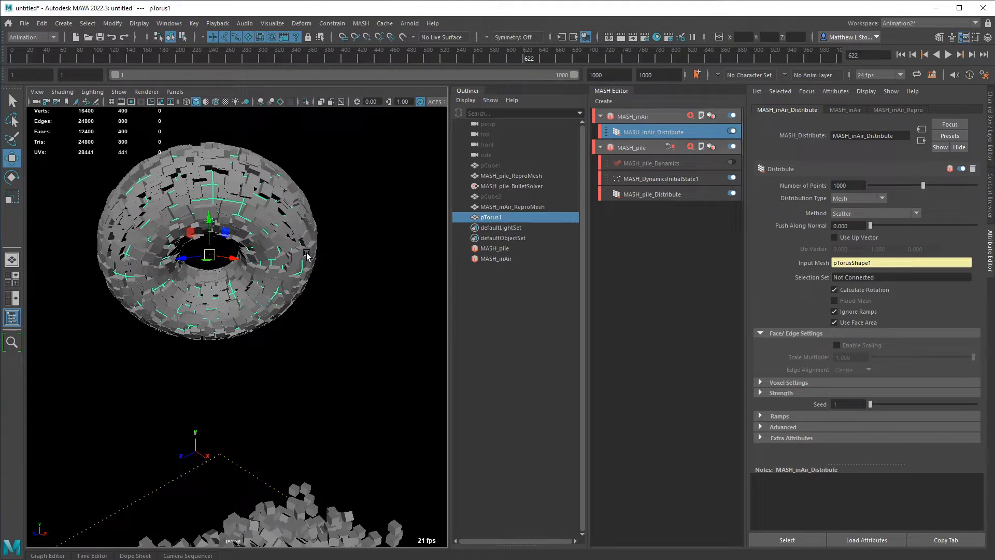
left_click_drag(337, 315, 303, 324, "alt")
right_click_drag(303, 324, 224, 358, "alt")
middle_click_drag(224, 358, 227, 314, "alt")
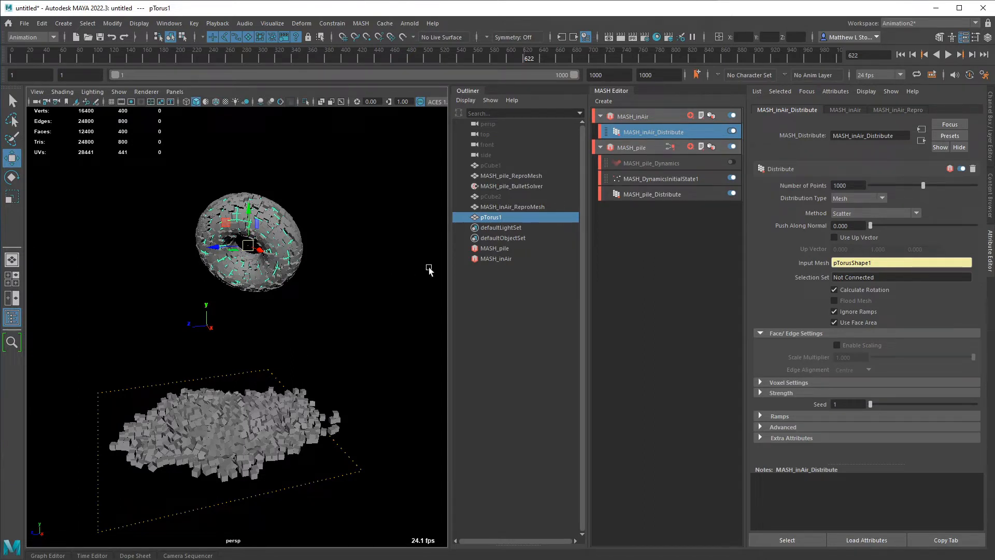
left_click(641, 117)
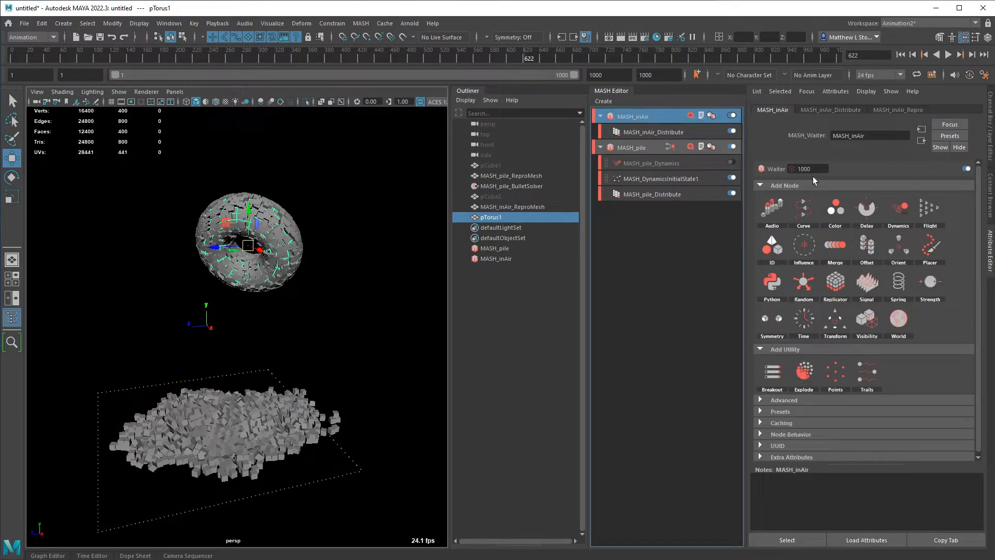
left_click(629, 148)
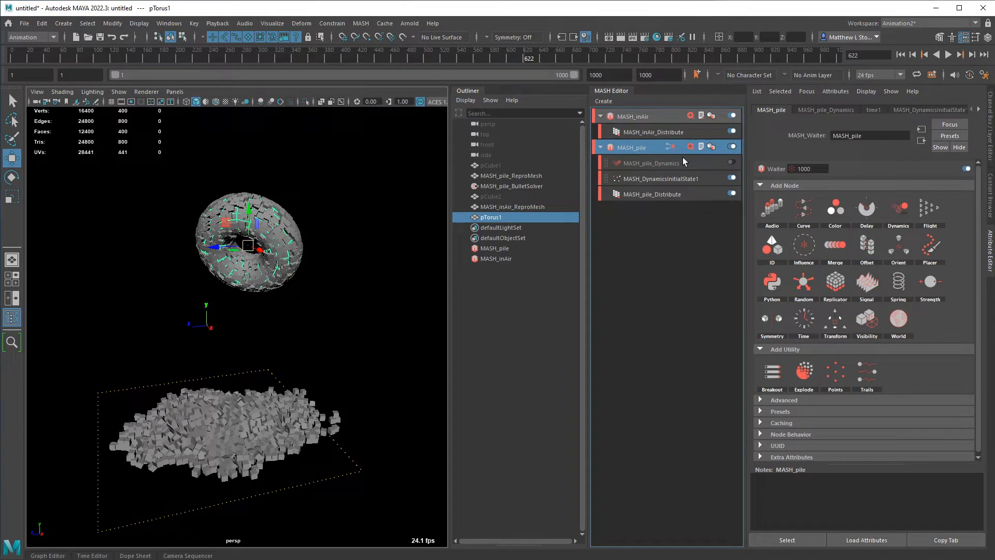
Step: Add a Merge node to MASH_inAir and connect MASH_pile as its child node
left_click(649, 117)
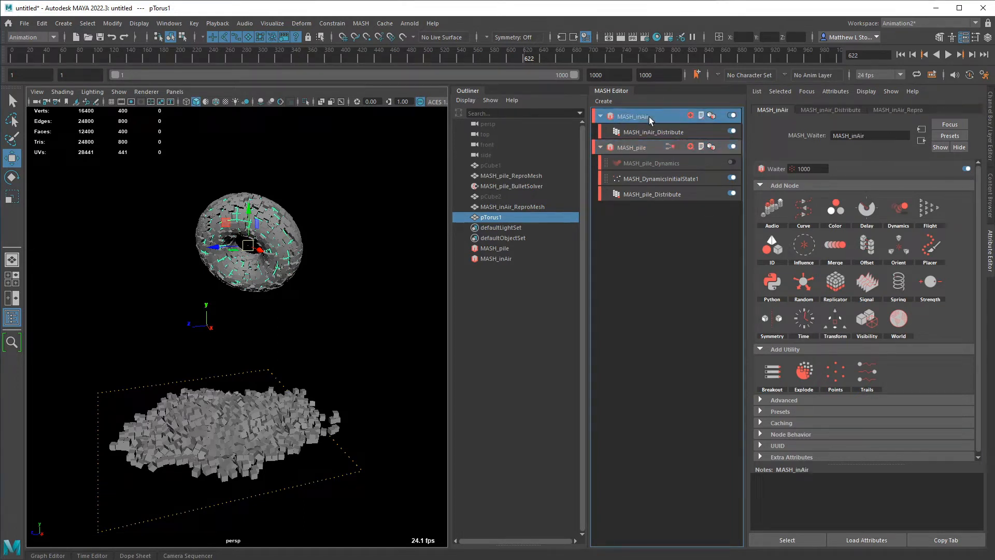
left_click(691, 116)
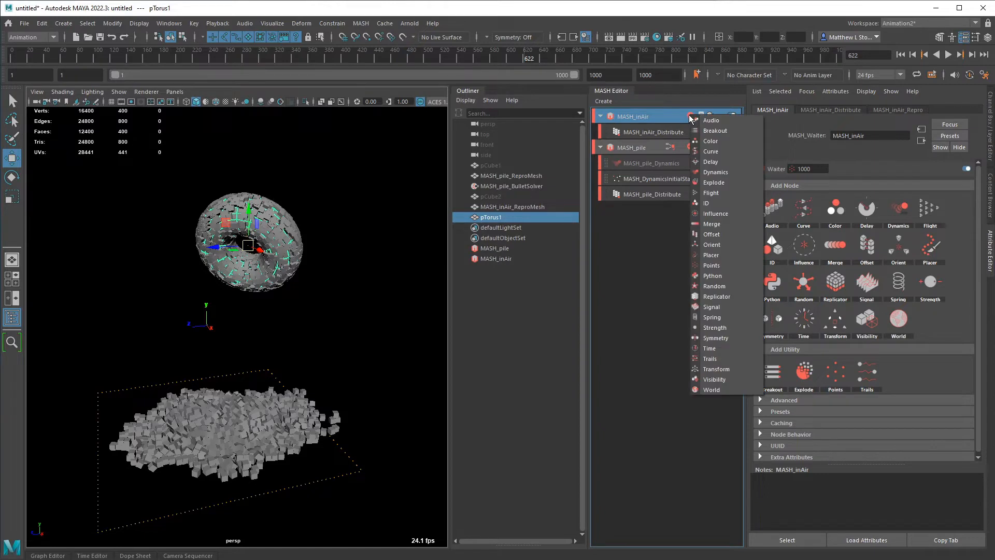
left_click(715, 224)
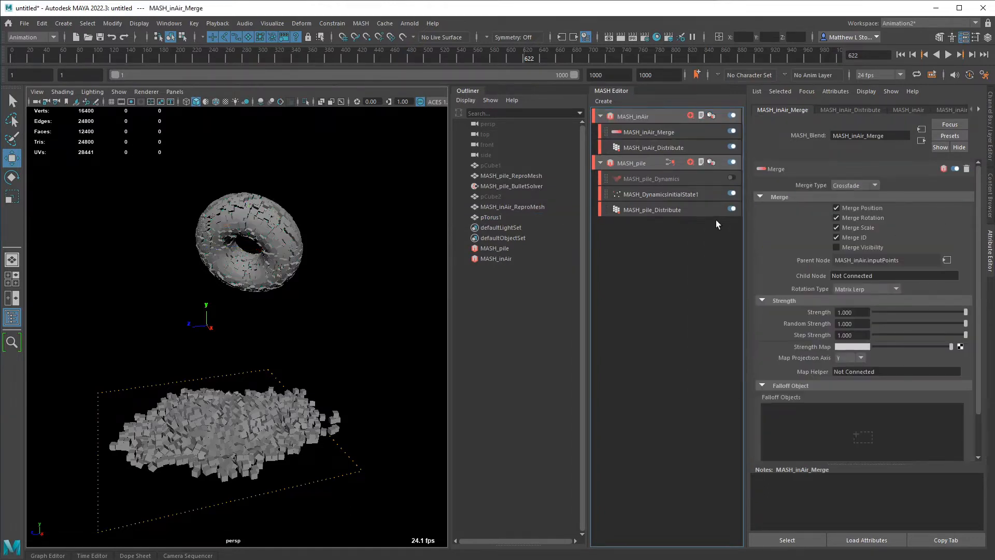
left_click(660, 131)
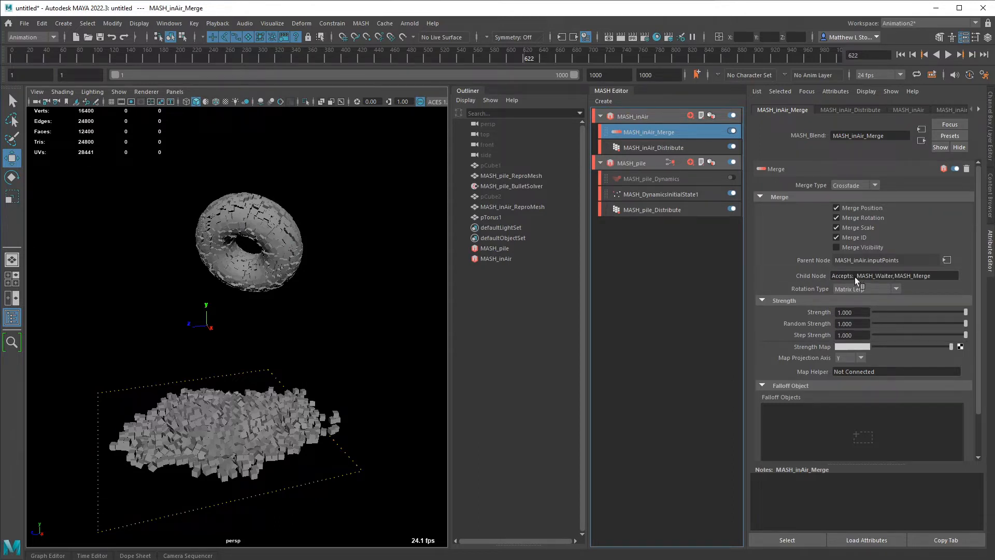
middle_click_drag(486, 248, 826, 311)
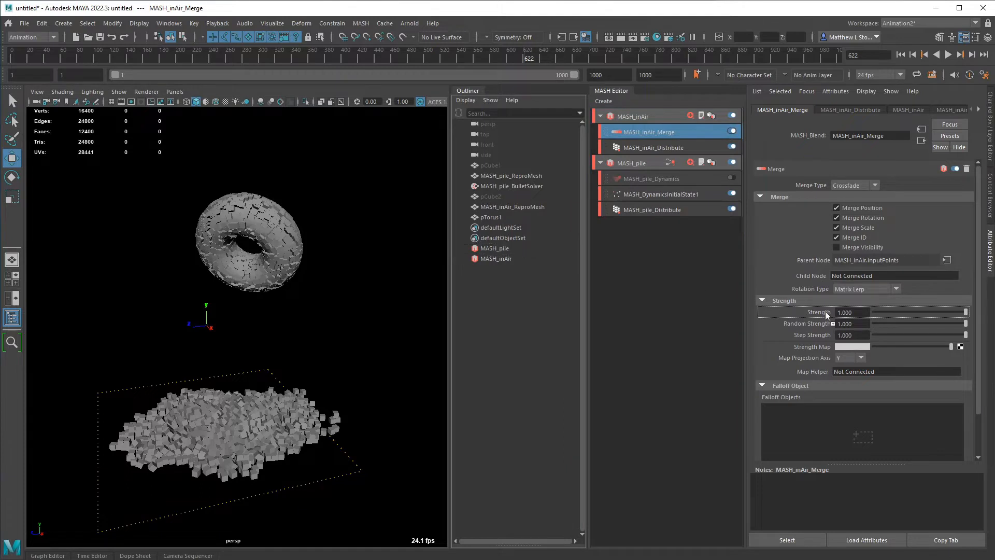
middle_click_drag(864, 277, 863, 277)
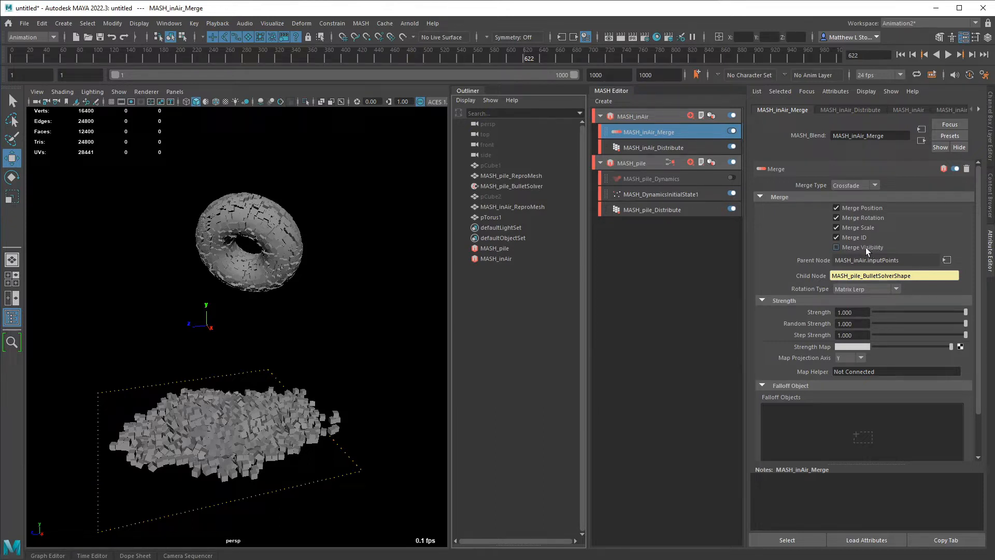
Step: Create a falloff object for the Merge node and raise it from the origin to the upper part of the torus
right_click(828, 422)
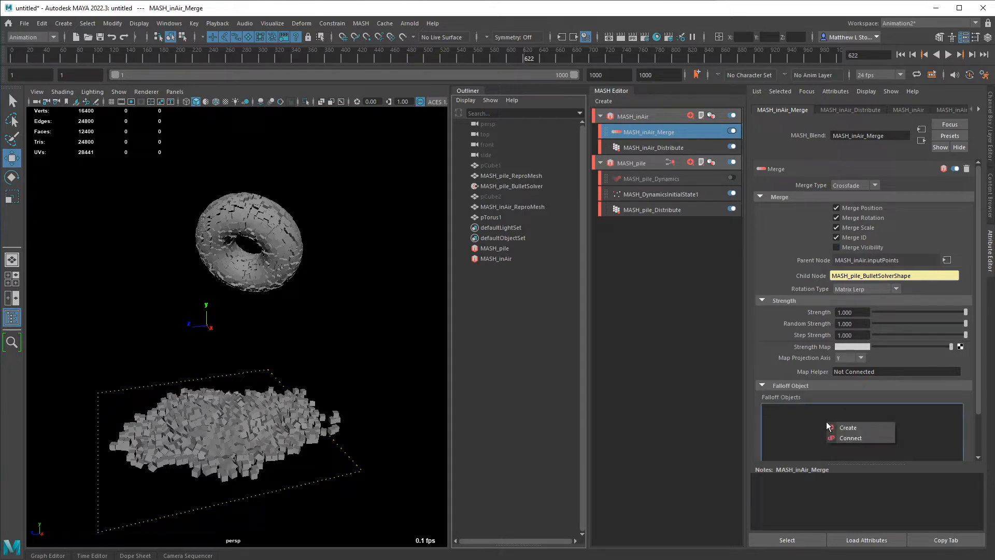
left_click(872, 428)
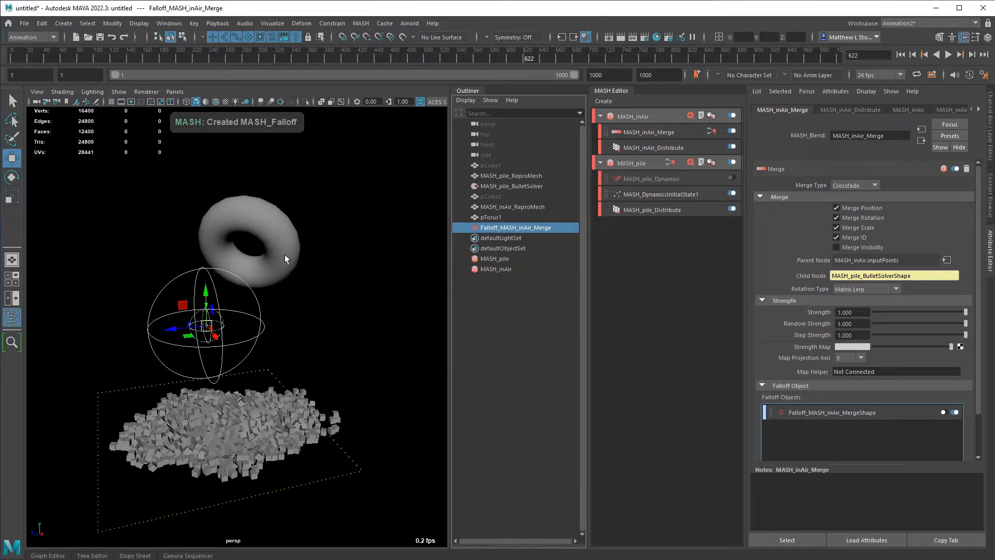
scroll(278, 284, "up", 5)
left_click_drag(333, 310, 258, 344, "alt")
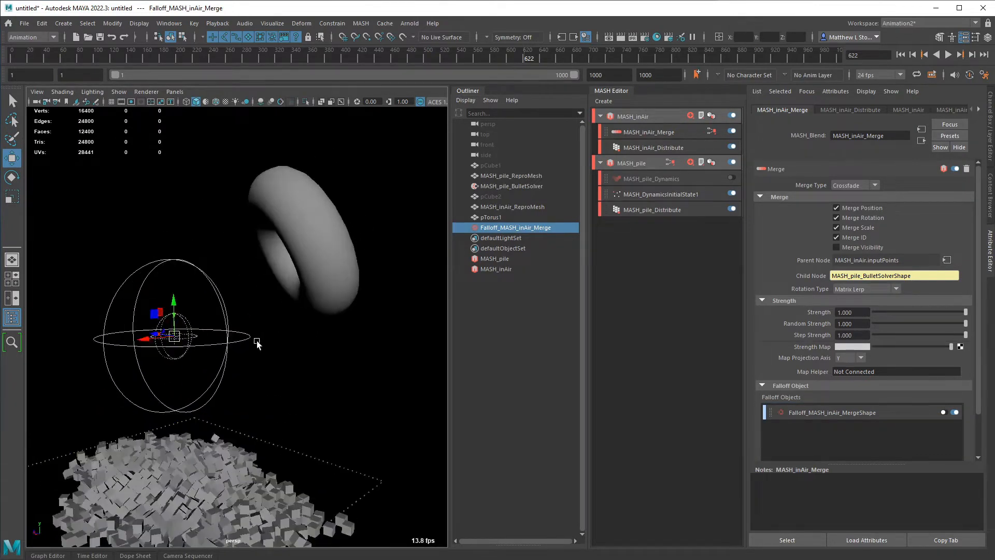
left_click_drag(170, 340, 155, 218, "alt")
left_click_drag(285, 276, 306, 326, "alt")
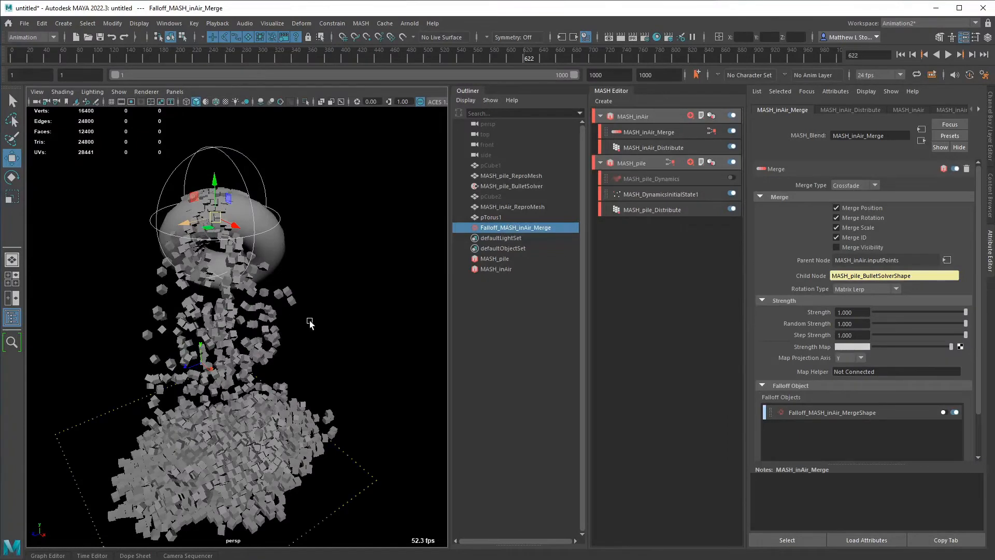
Step: Hide MASH_pile_ReproMesh
left_click(513, 176)
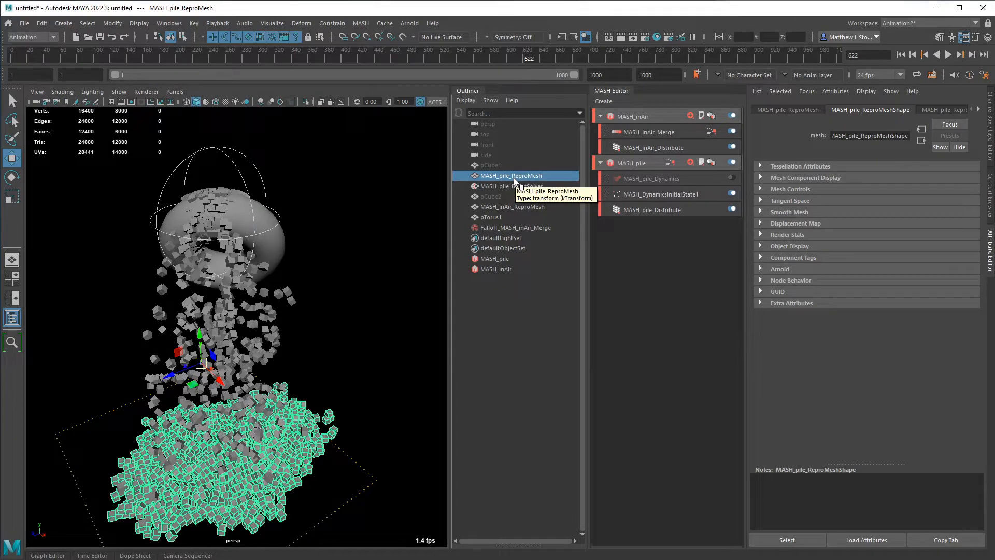
key("ctrl+h")
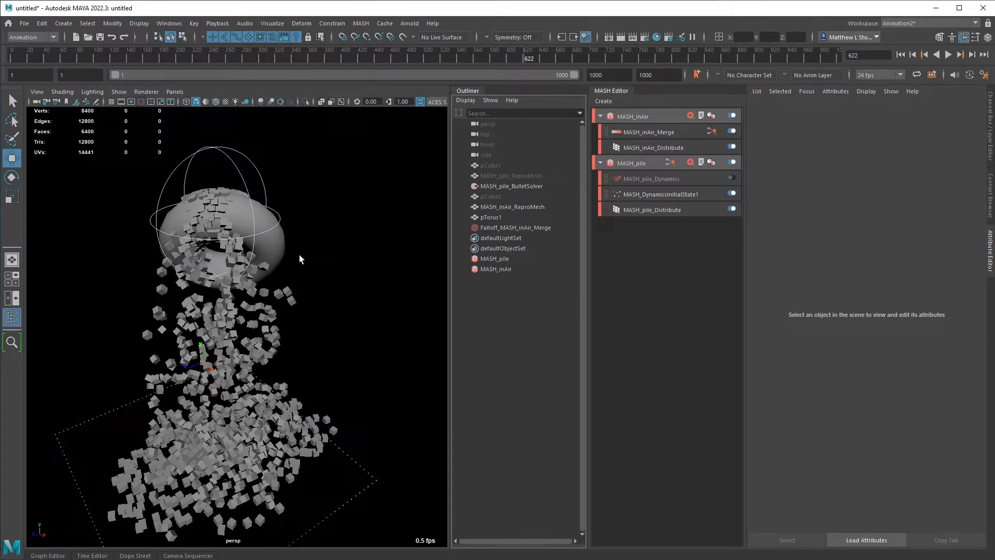
left_click_drag(332, 277, 327, 268, "alt")
Step: Scale the Merge falloff up uniformly to enclose the whole torus and set its Inner Zone to 0.5
key("r")
left_click(280, 186)
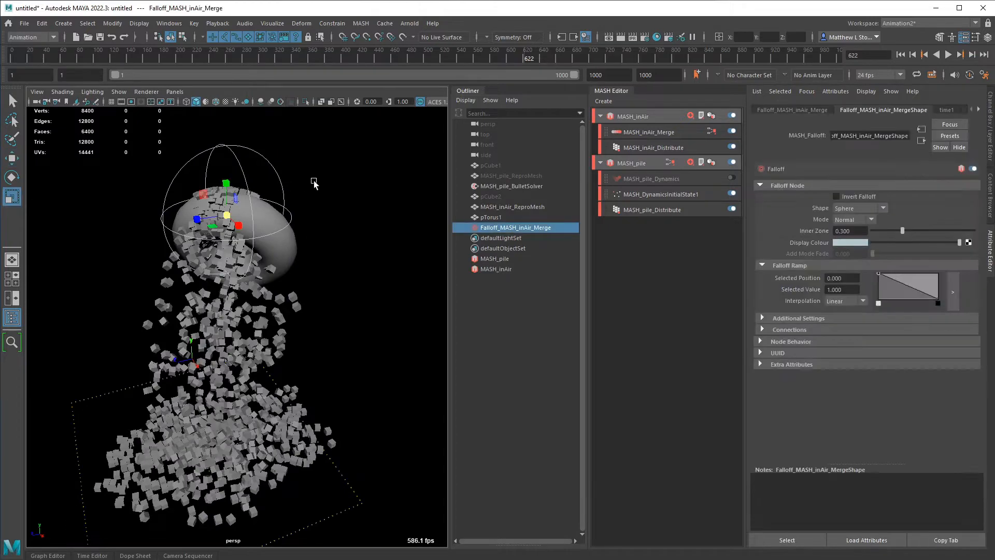
left_click_drag(226, 214, 298, 274)
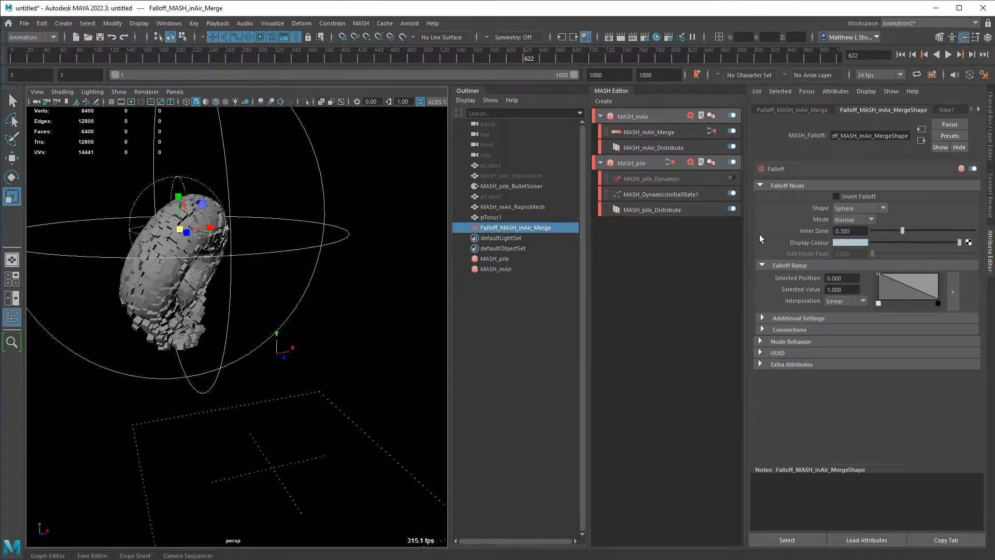
left_click(868, 231)
type("0.5")
key("Return")
left_click_drag(322, 269, 257, 310, "alt")
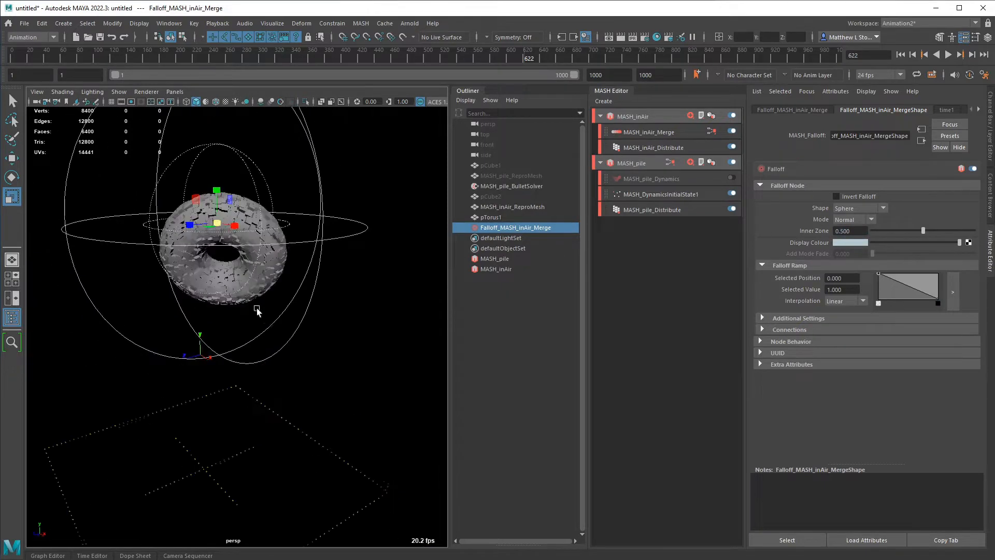
left_click_drag(225, 266, 288, 278, "alt")
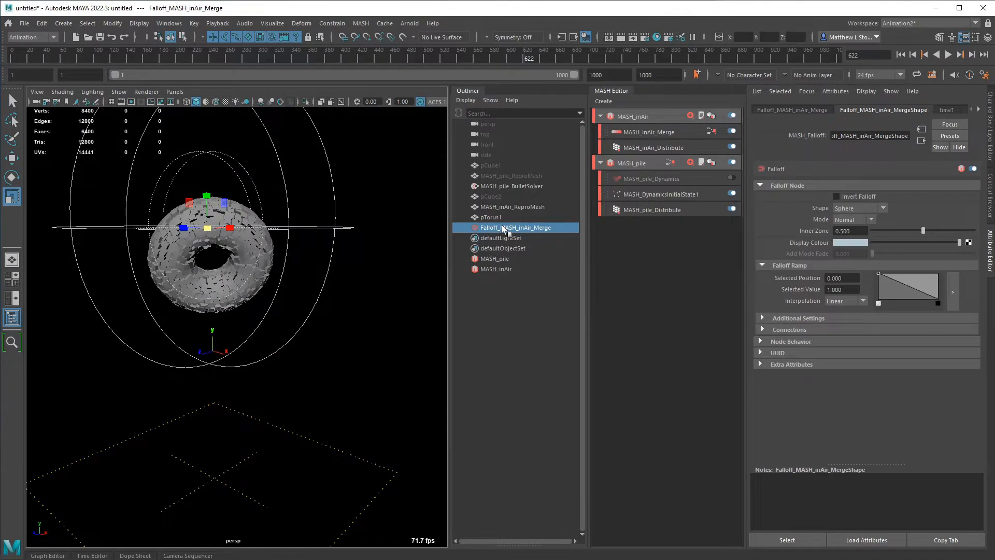
left_click(508, 321)
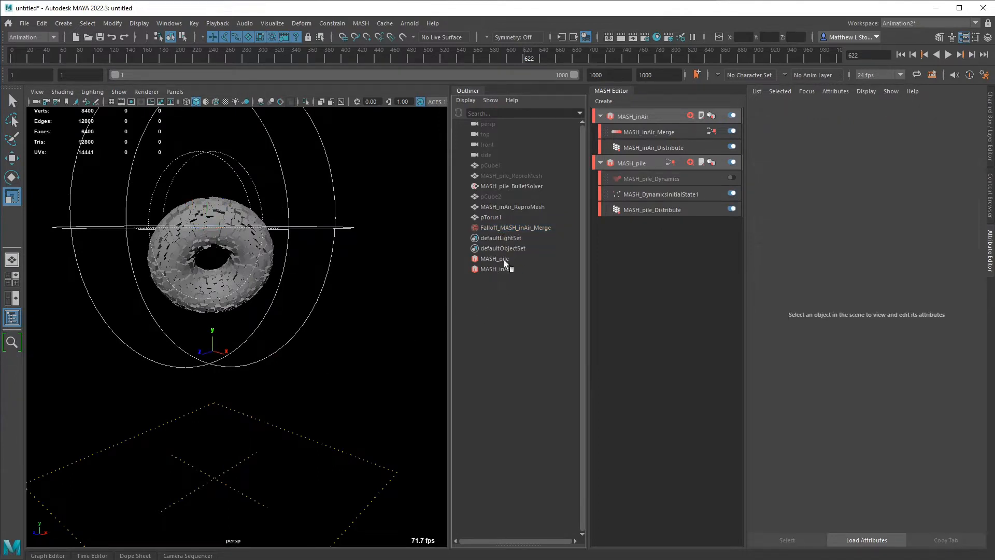
left_click(512, 228)
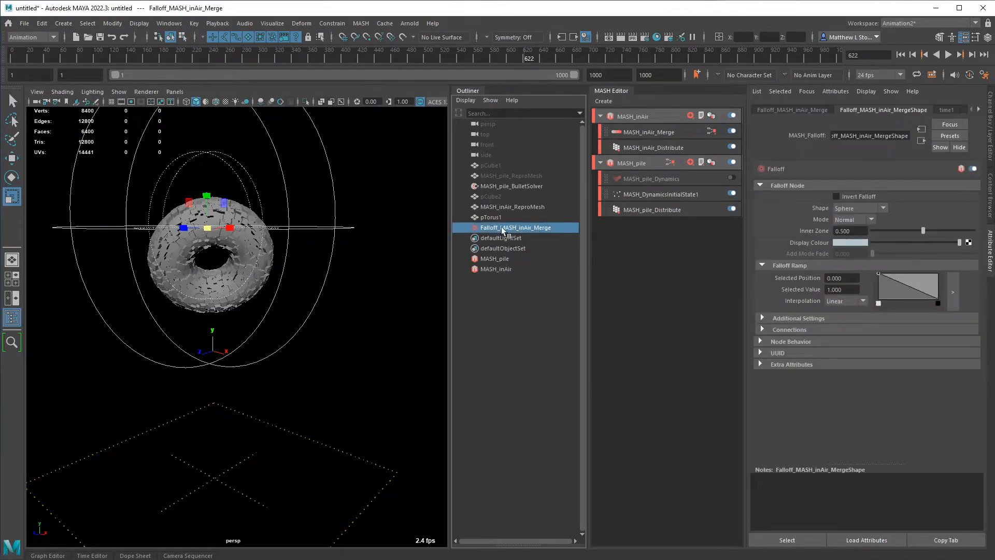
left_click(498, 228, "ctrl")
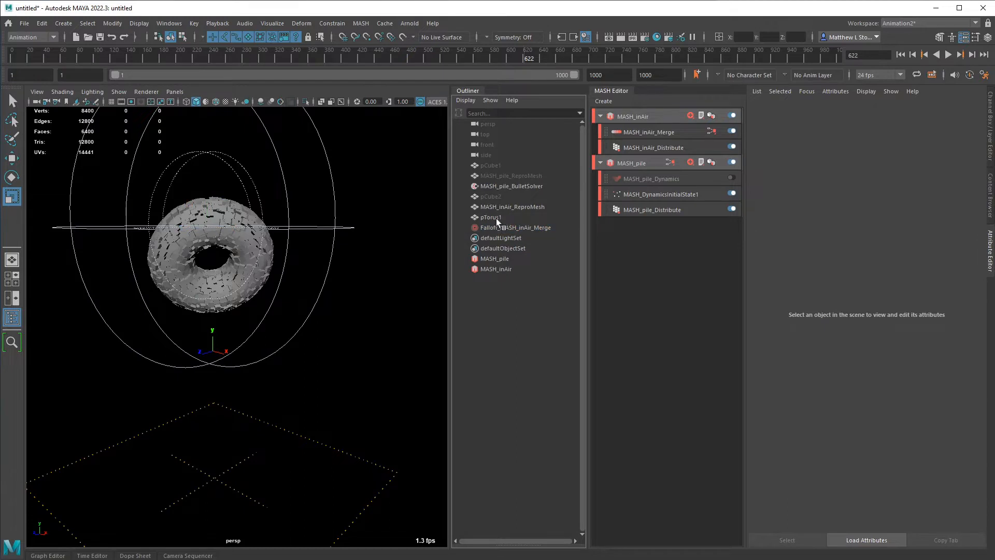
left_click(496, 218)
left_click(513, 229)
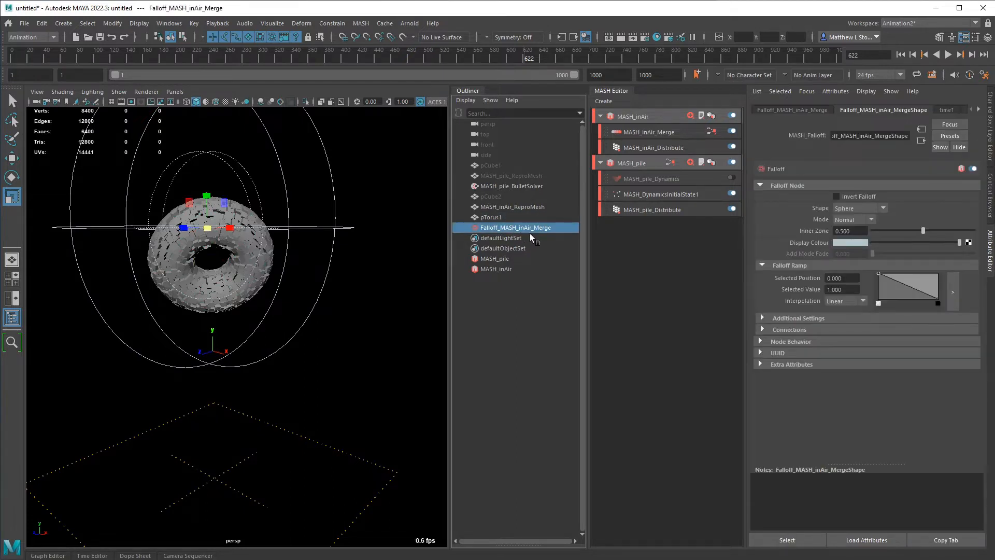
Step: Create an empty group with nothing selected and rename it merge_center
left_click(522, 343)
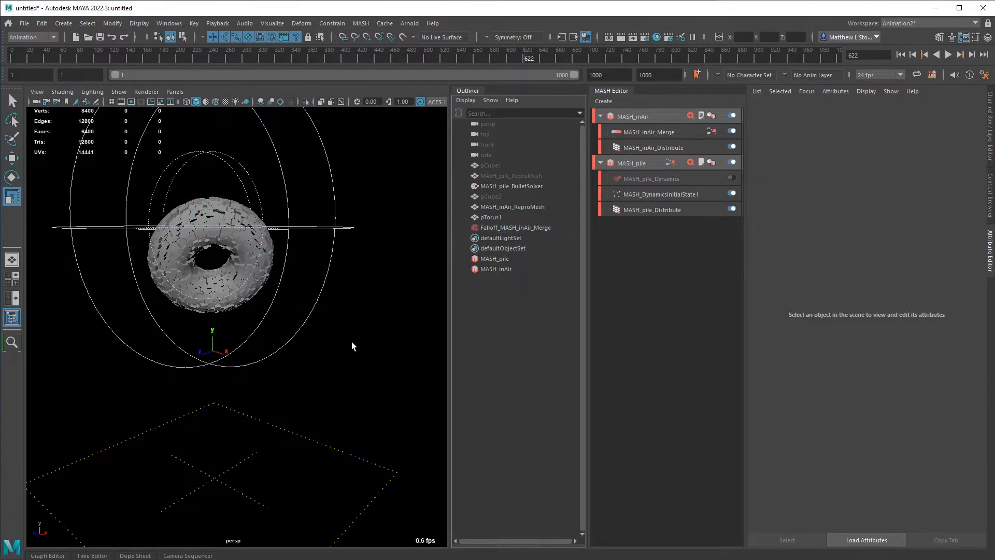
key("ctrl+g")
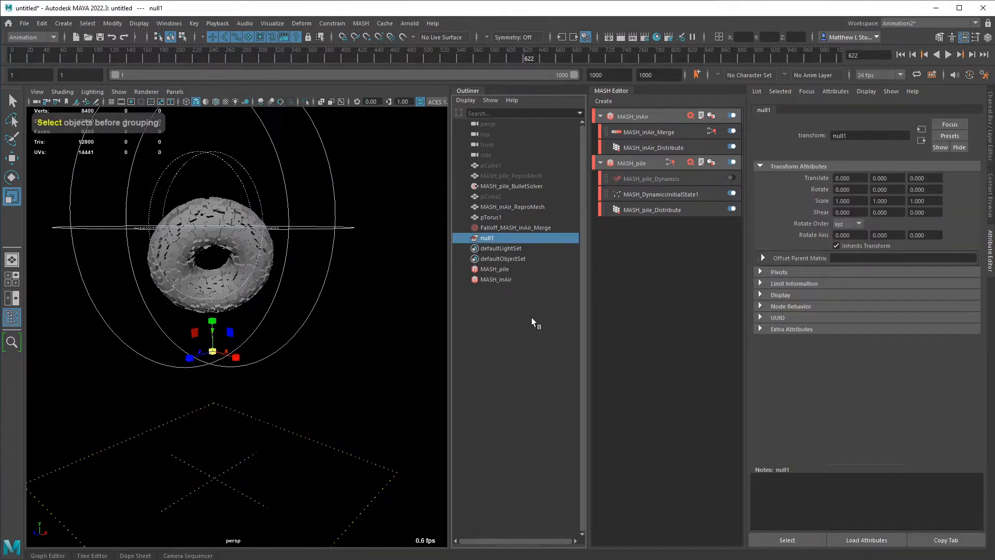
left_click(493, 217)
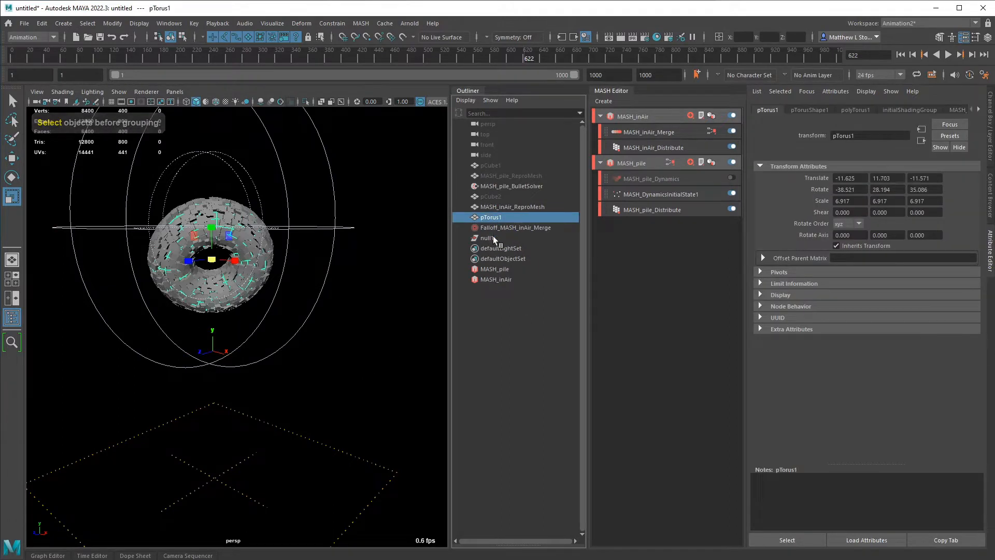
left_click(493, 236)
left_click(501, 219)
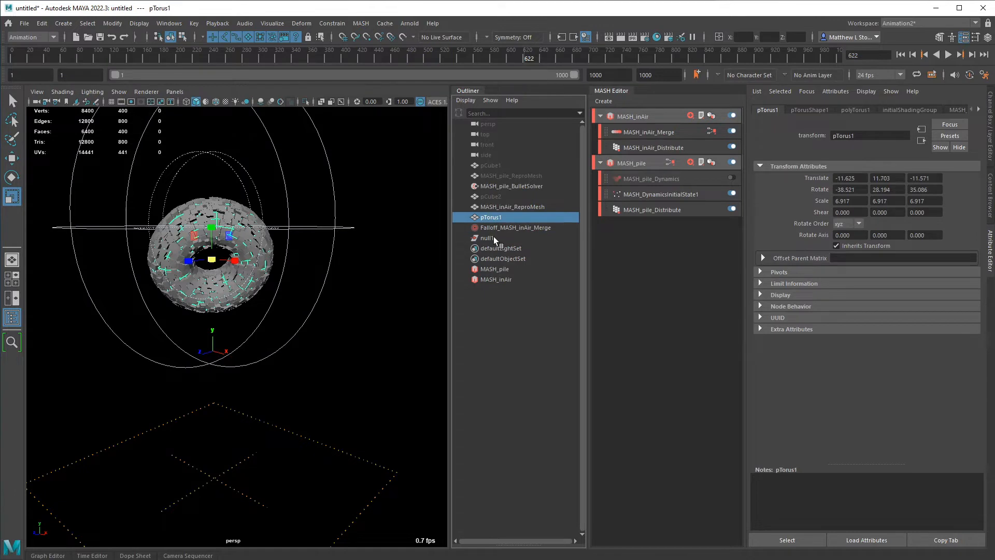
left_click(494, 238, "ctrl")
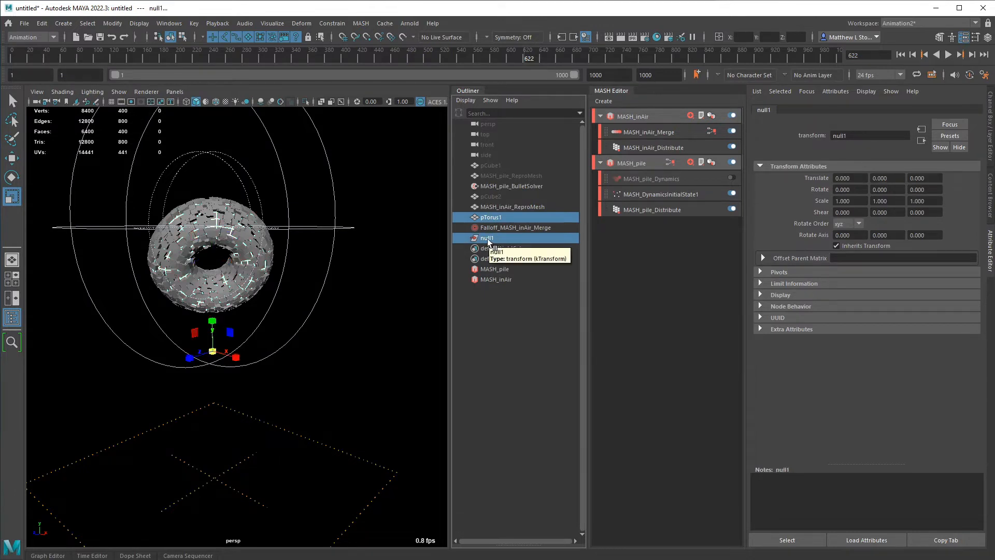
double_click(487, 238)
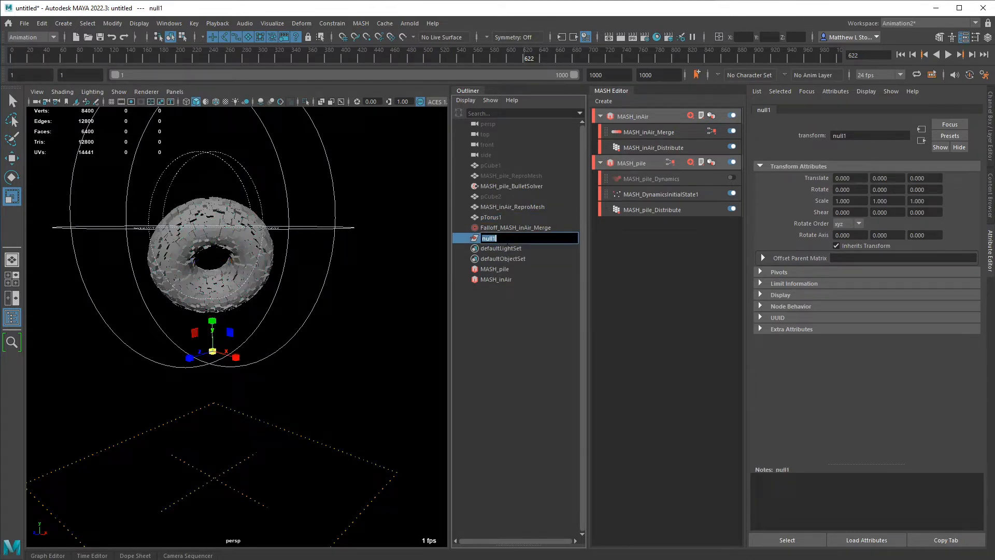
type("merge_center")
key("Return")
Step: Point-constrain merge_center to pTorus1 on all axes without maintaining the offset
left_click(503, 227)
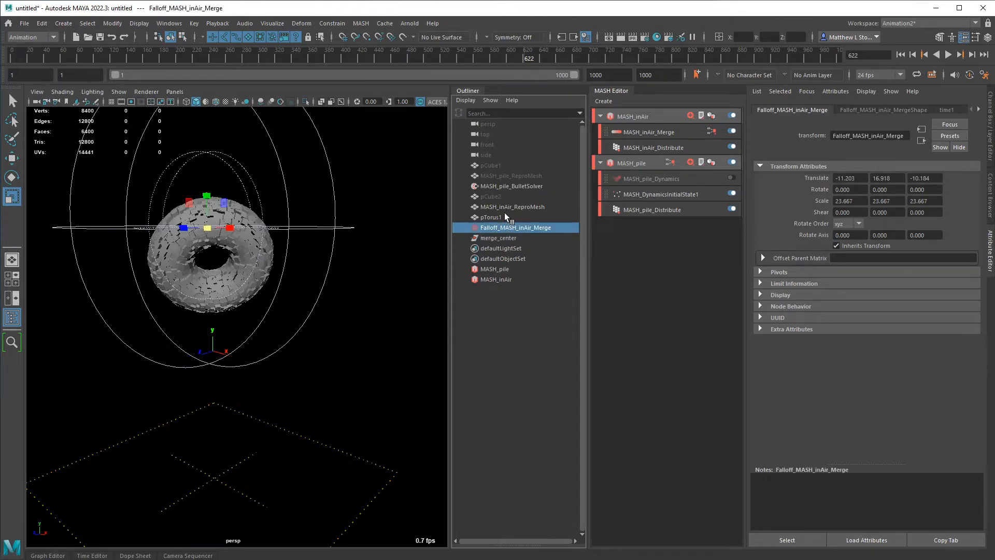
left_click(487, 217)
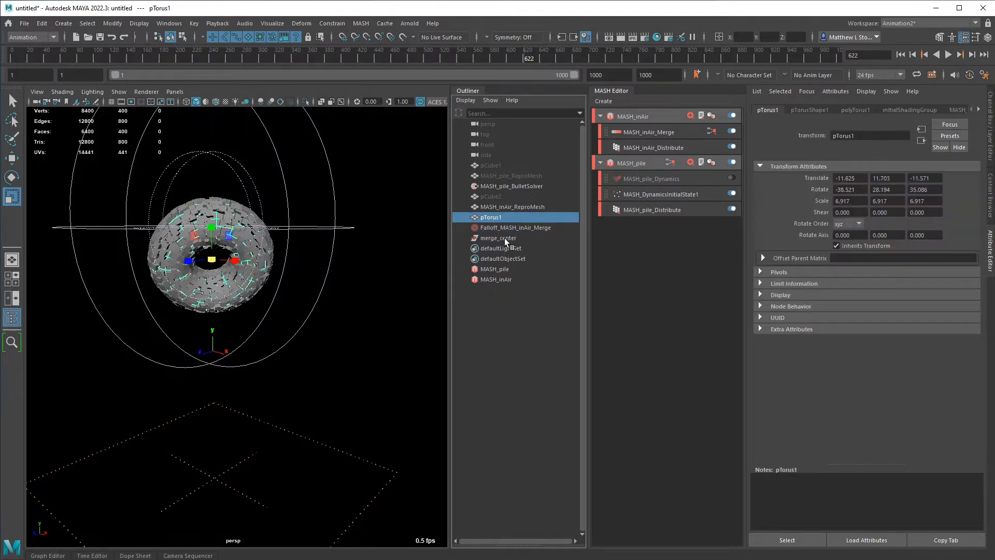
left_click(485, 237, "ctrl")
left_click(332, 23)
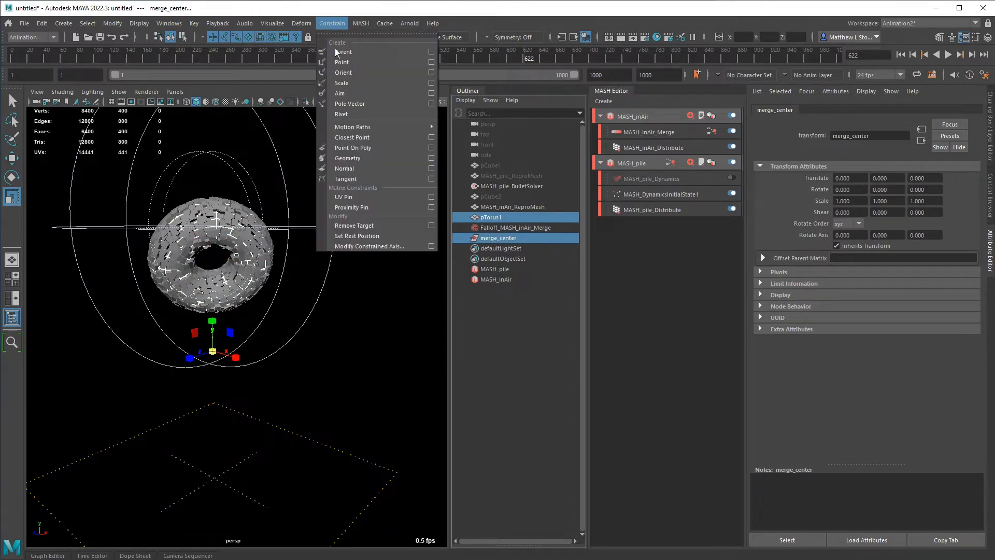
left_click(431, 62)
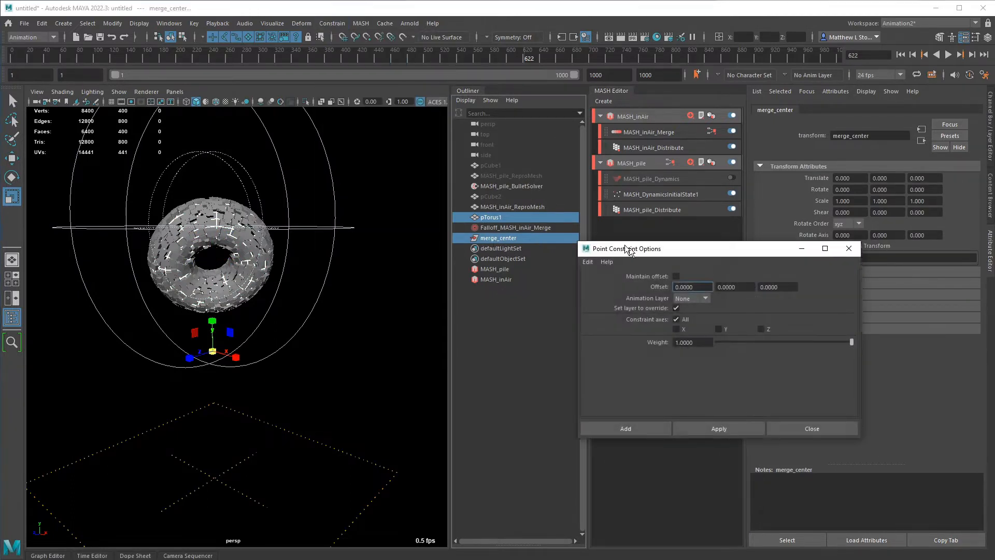
left_click(708, 417)
left_click(767, 414)
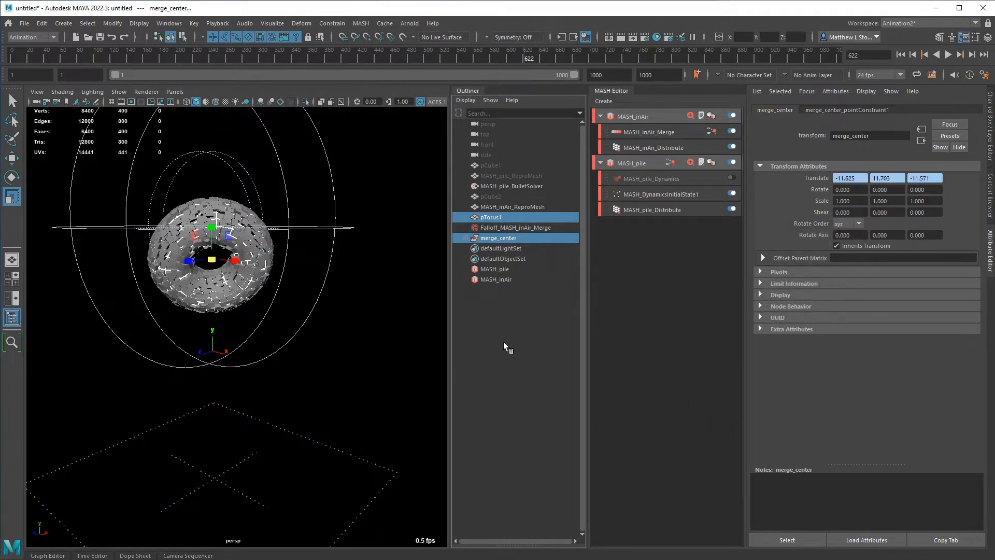
Step: Parent Falloff_MASH_inAir_Merge under the merge_center group
left_click(469, 239)
left_click(494, 229)
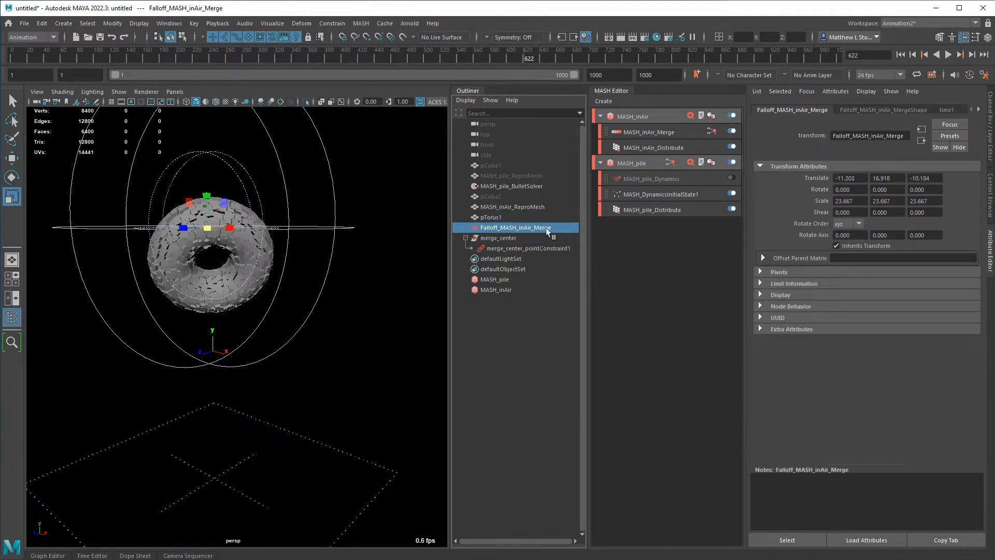
middle_click_drag(512, 235, 499, 240)
left_click(506, 228)
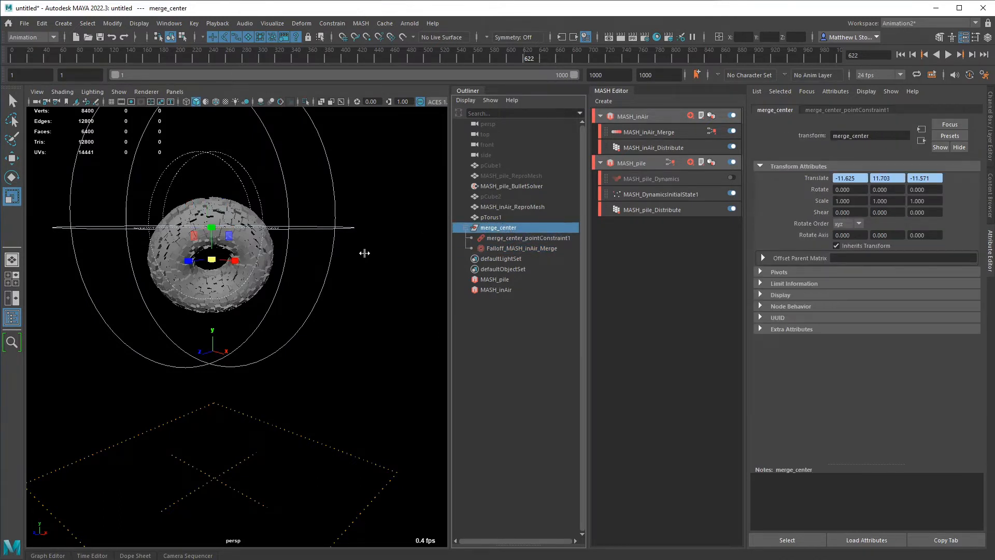
Step: Center the Merge falloff on the torus by setting its Translate X, Y and Z to 0 within merge_center
left_click(534, 249)
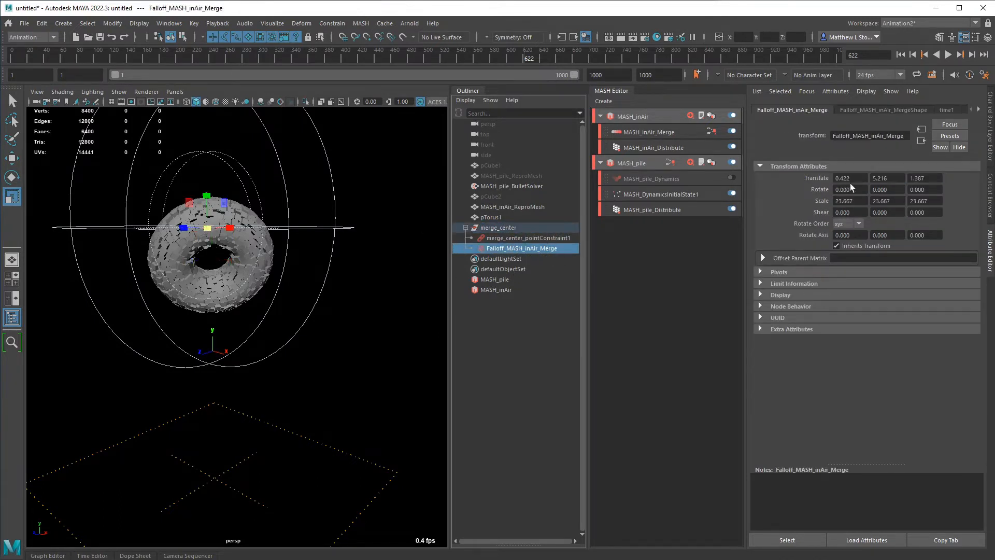
type("0")
key("Tab")
type("0")
key("Tab")
type("0")
key("Tab")
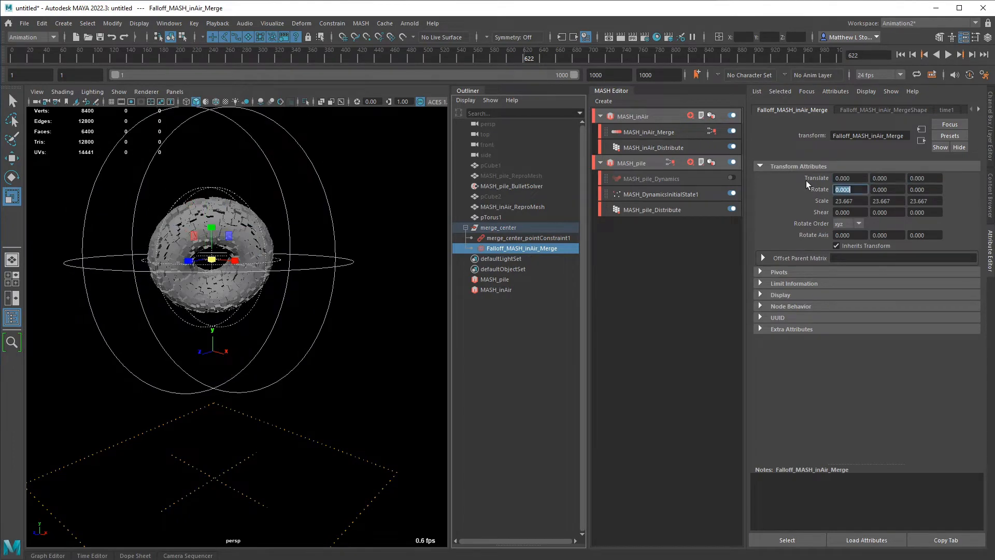
left_click_drag(274, 311, 317, 326, "alt")
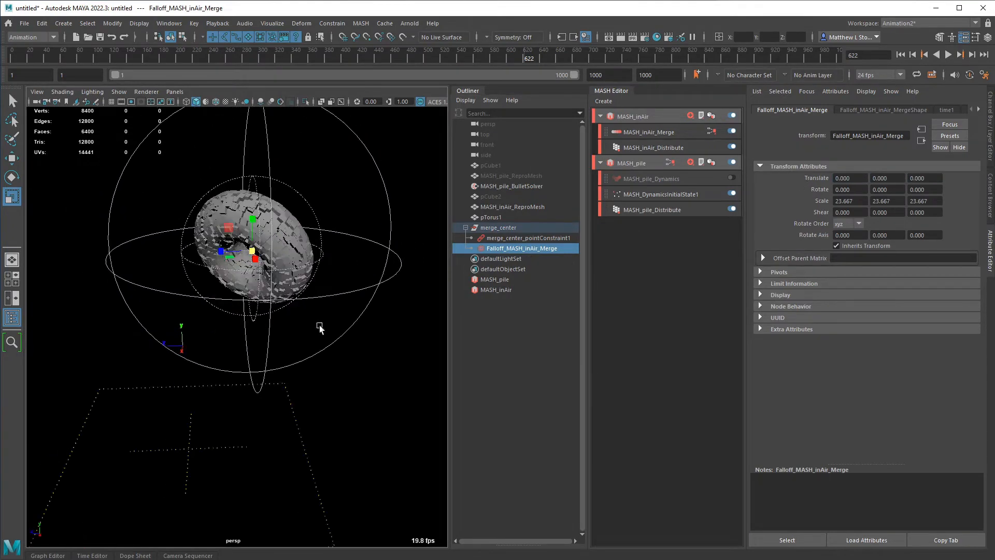
left_click(530, 238)
left_click(529, 249)
key("Tab")
key("Tab")
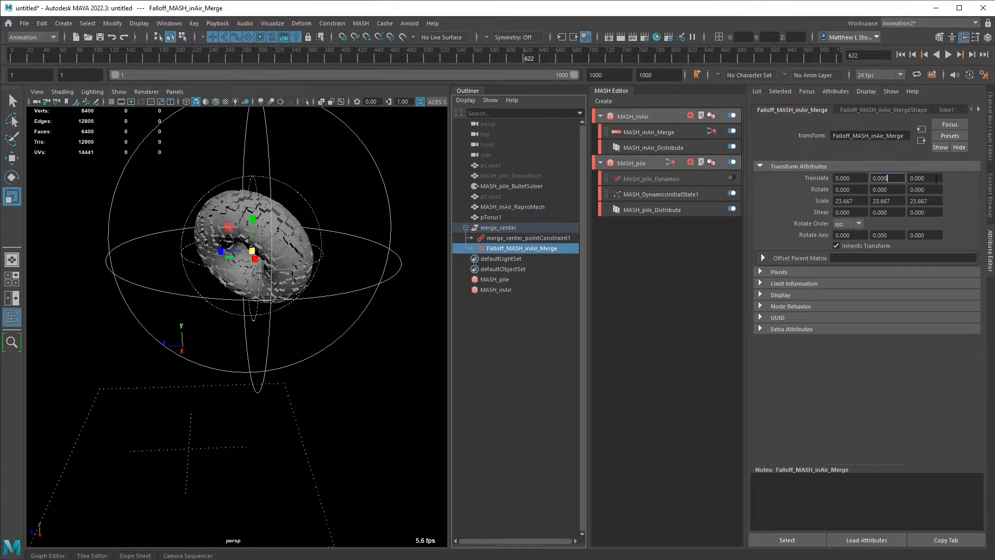
left_click(523, 249)
Step: Return the timeline to frame 1 and inspect the falloff's placement around the torus
left_click(13, 56)
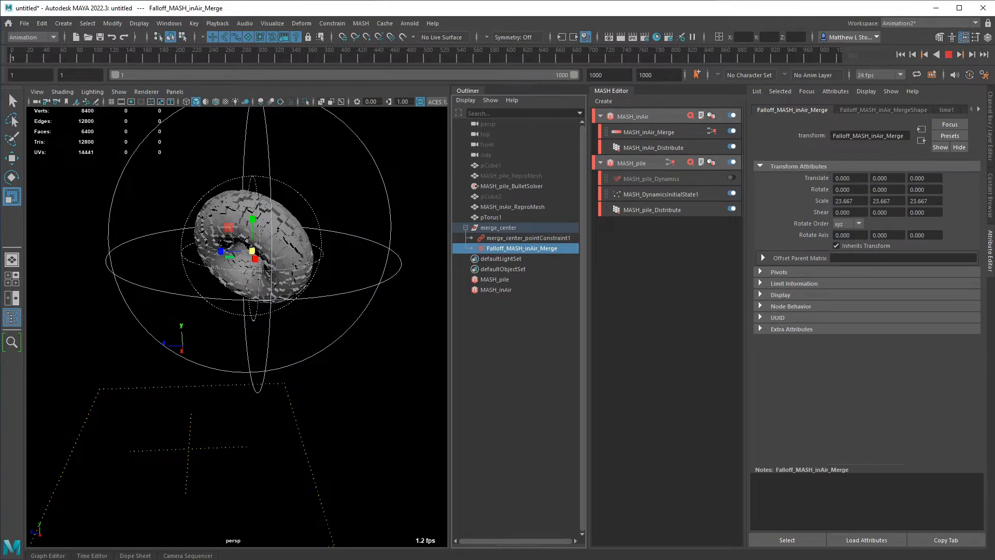
scroll(218, 280, "down", 3)
middle_click_drag(261, 292, 272, 260, "alt")
left_click_drag(303, 287, 396, 288, "alt")
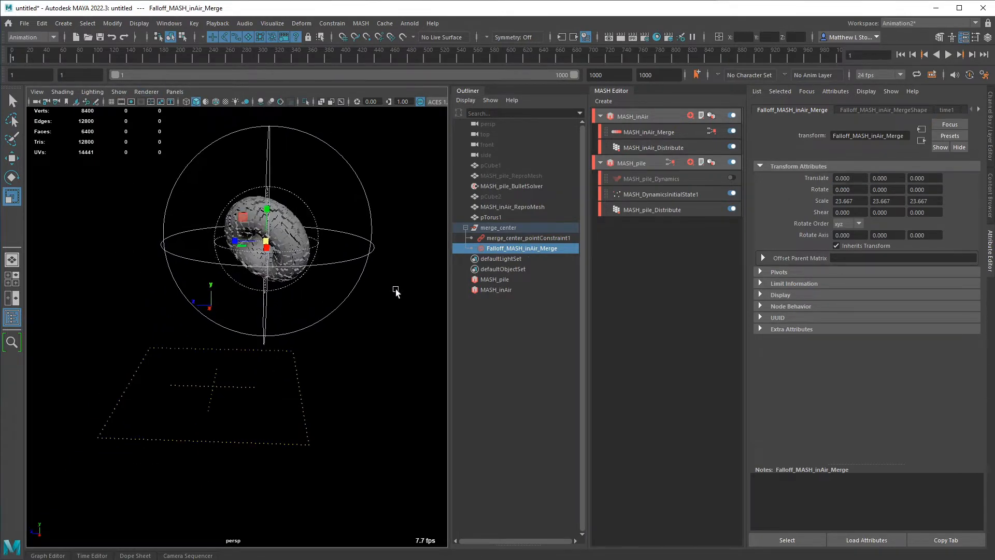
left_click_drag(322, 248, 363, 254, "alt")
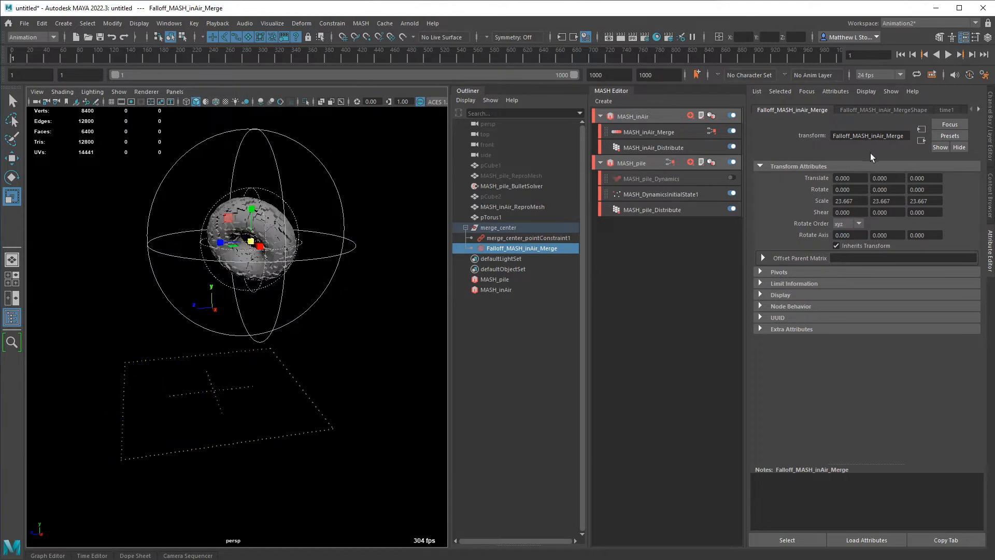
Step: Unparent Falloff_MASH_inAir_Merge from merge_center, keeping it as a separate top-level object
left_click(517, 227)
left_click(517, 248)
left_click(516, 228)
left_click(515, 246)
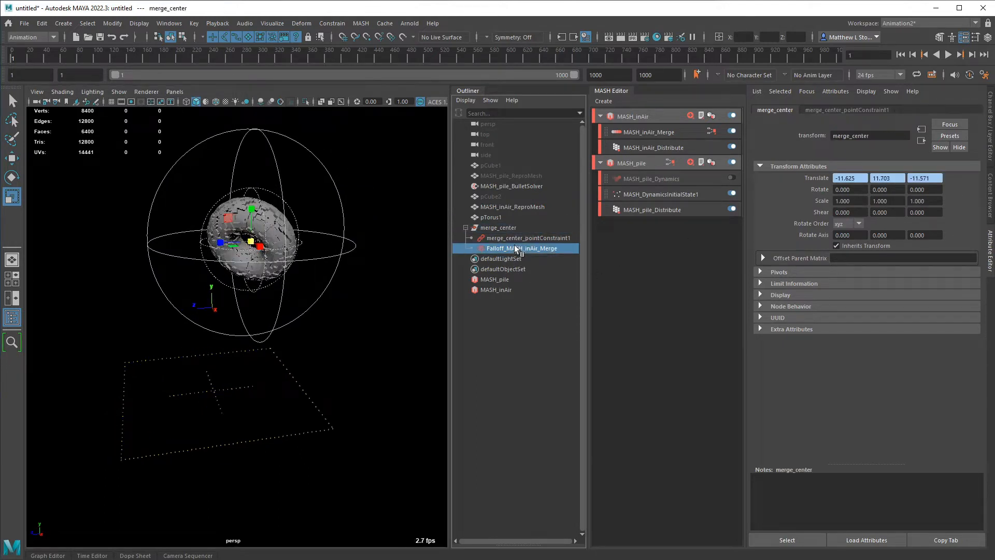
left_click(517, 228)
left_click(520, 249)
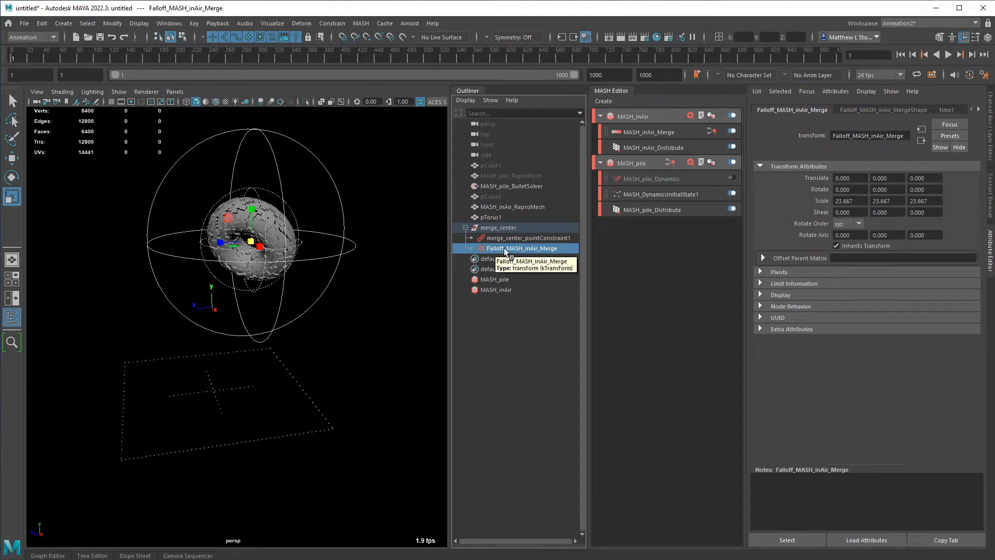
left_click(512, 227)
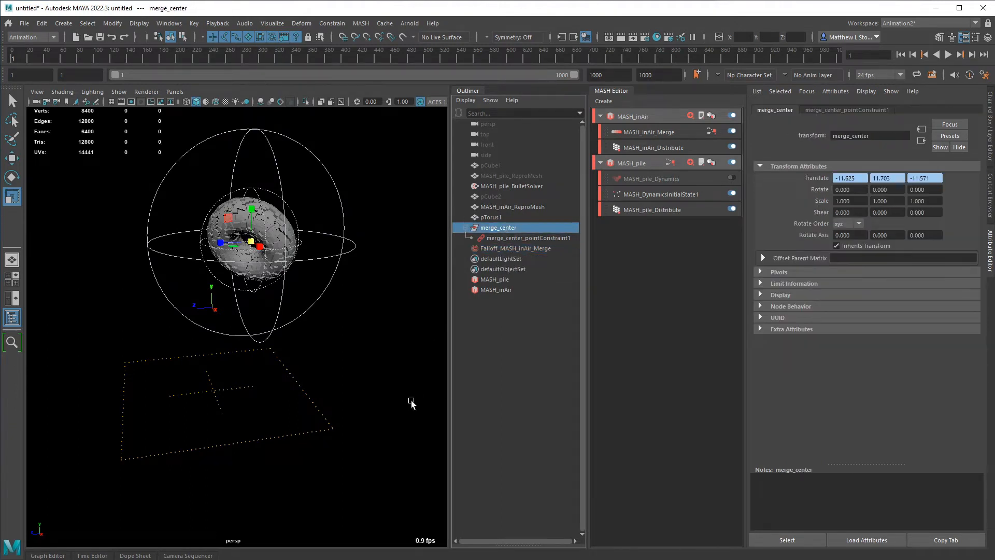
Step: Create a second empty group with nothing selected and set its Translate Y to -20
left_click(509, 374)
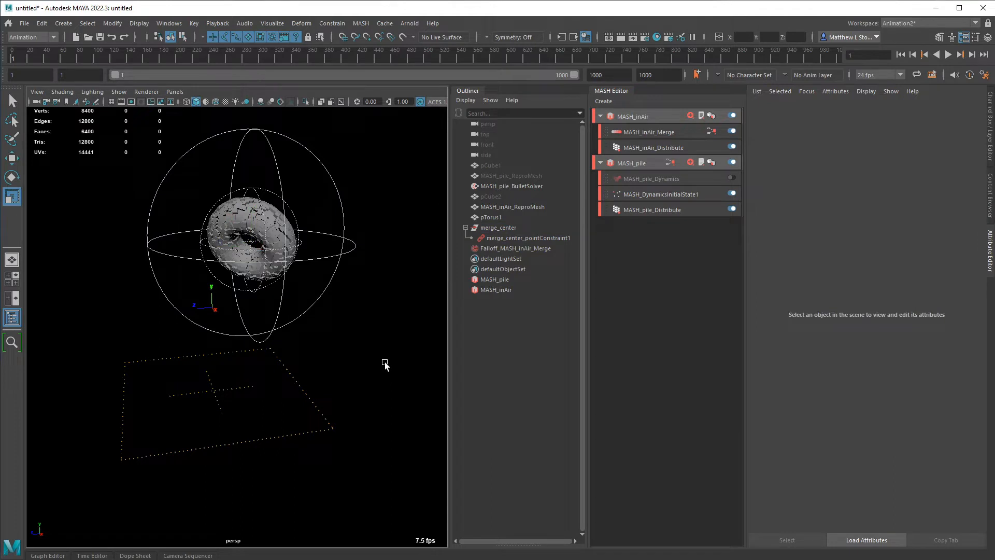
key("ctrl+g")
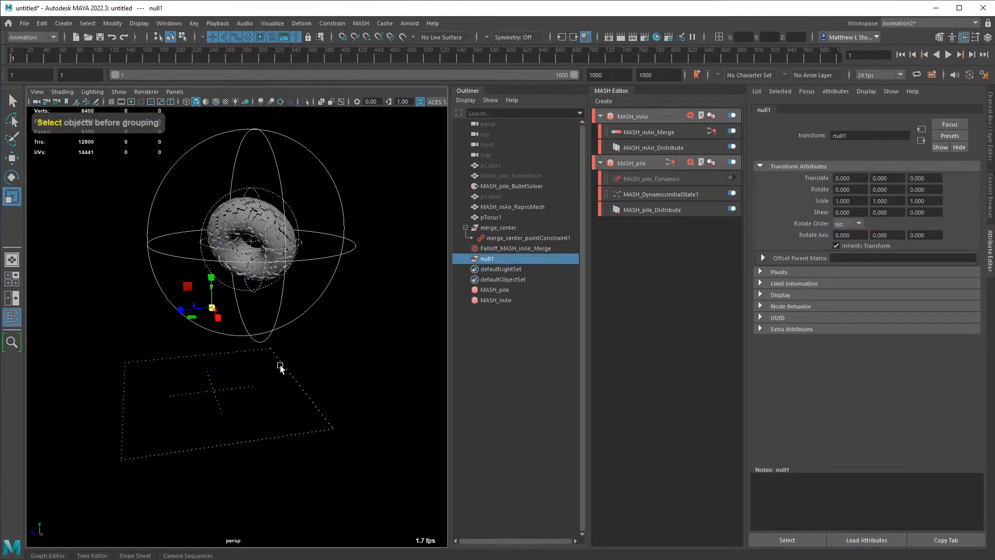
left_click_drag(279, 365, 290, 355, "alt")
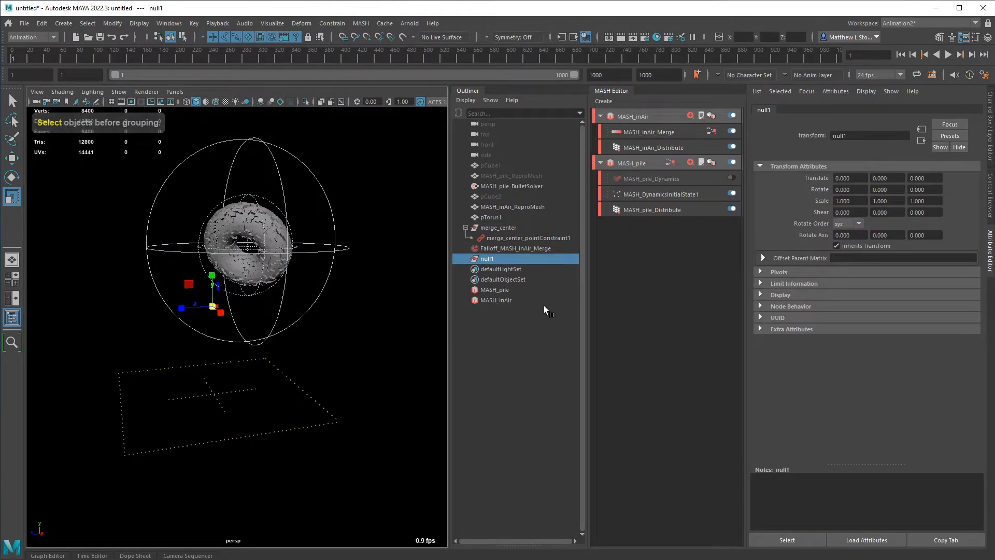
left_click(884, 179)
type("-20")
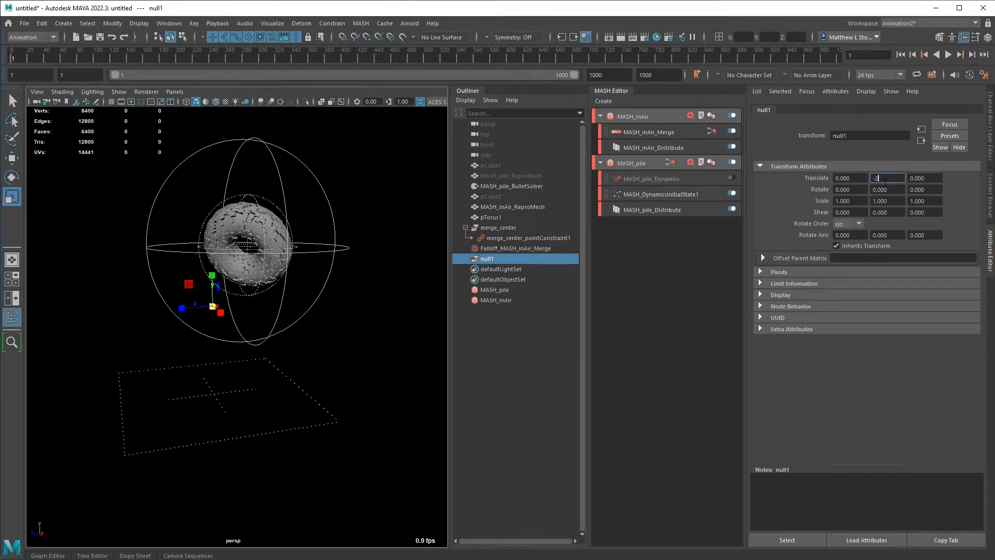
key("Return")
left_click(284, 389)
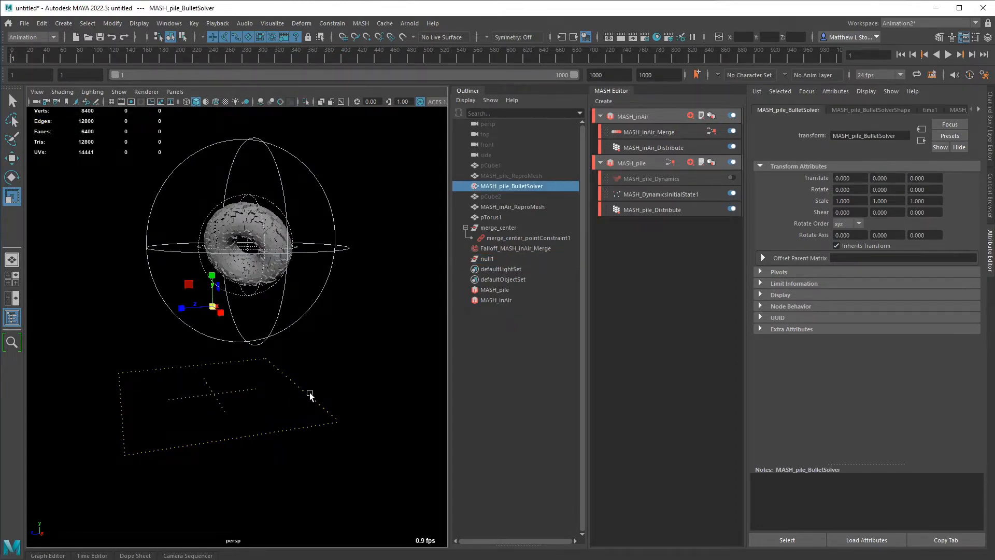
left_click(507, 258)
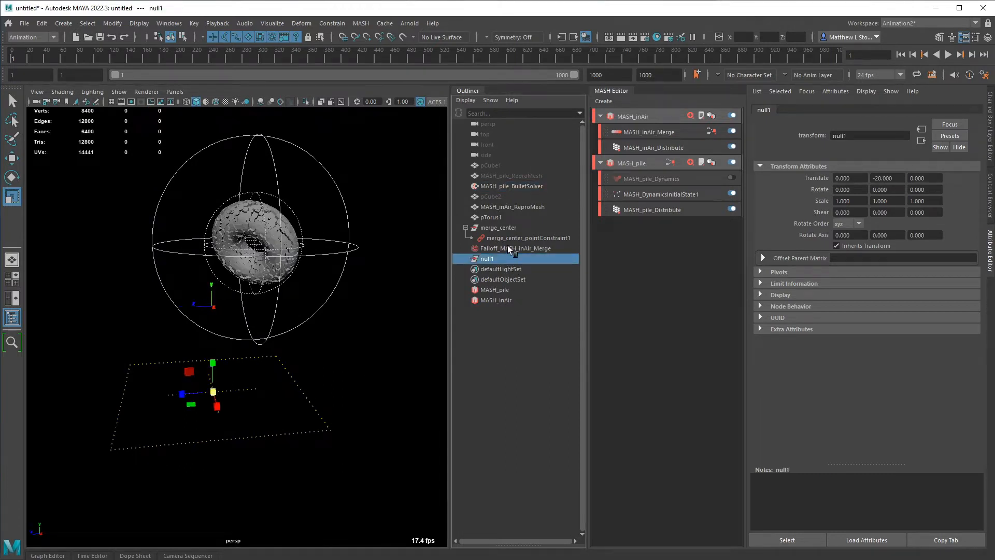
left_click(508, 247)
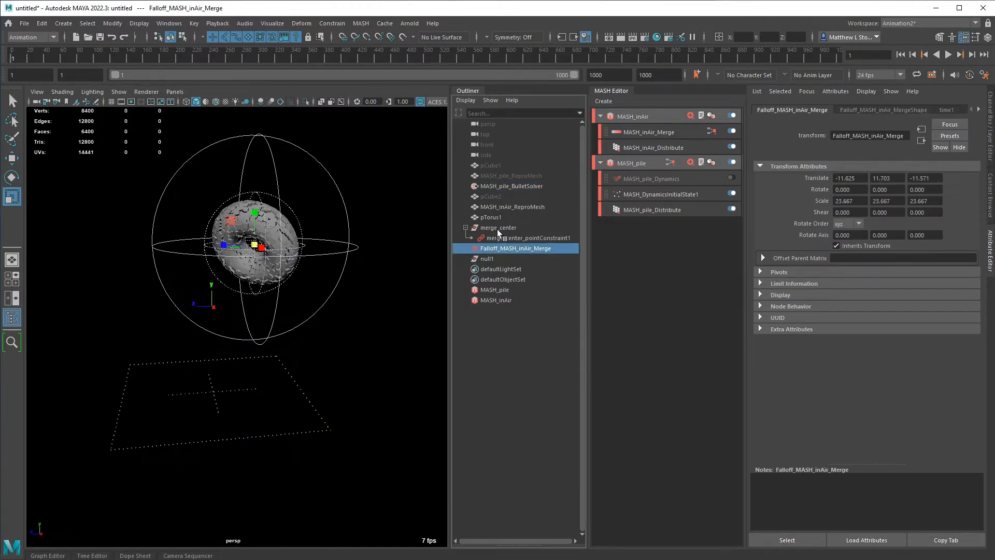
left_click(496, 228)
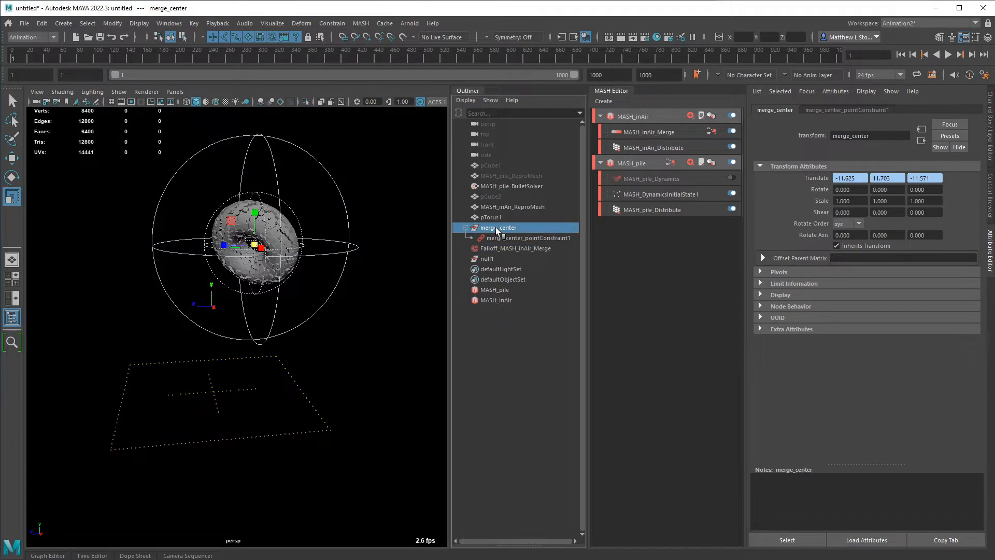
left_click(497, 256, "ctrl")
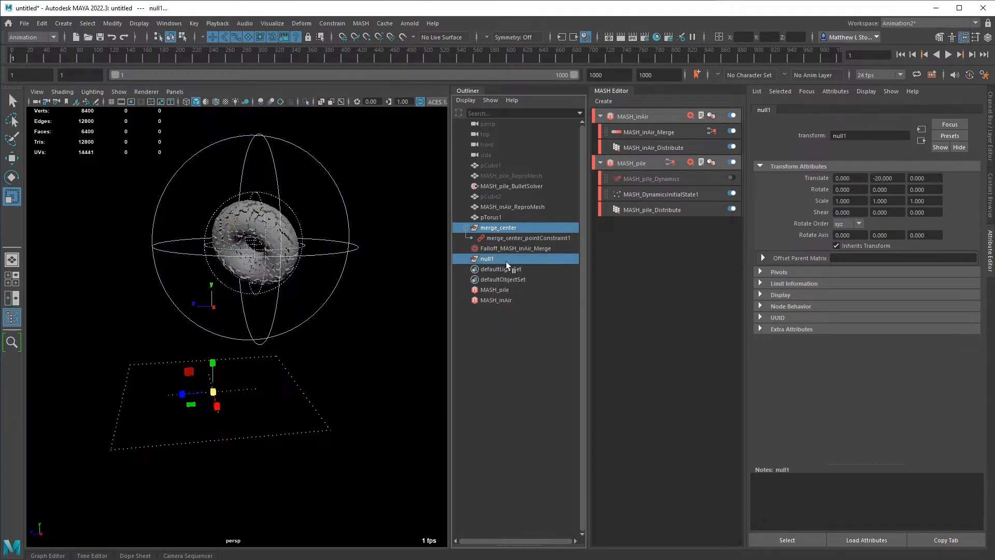
left_click(508, 249, "ctrl")
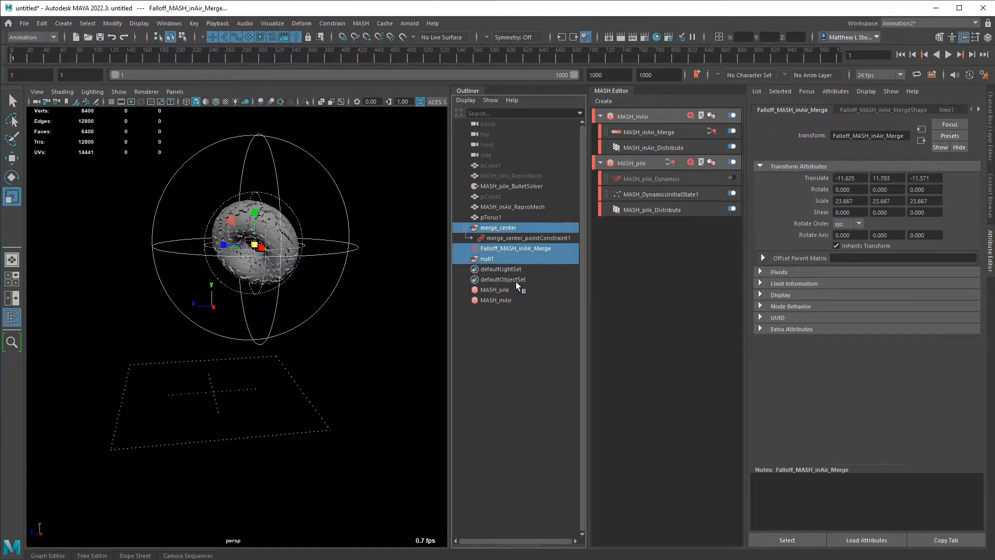
left_click(505, 228)
left_click(502, 257, "ctrl")
left_click(511, 248, "ctrl")
Step: Rename the empty group null1 as pile_position
double_click(506, 259)
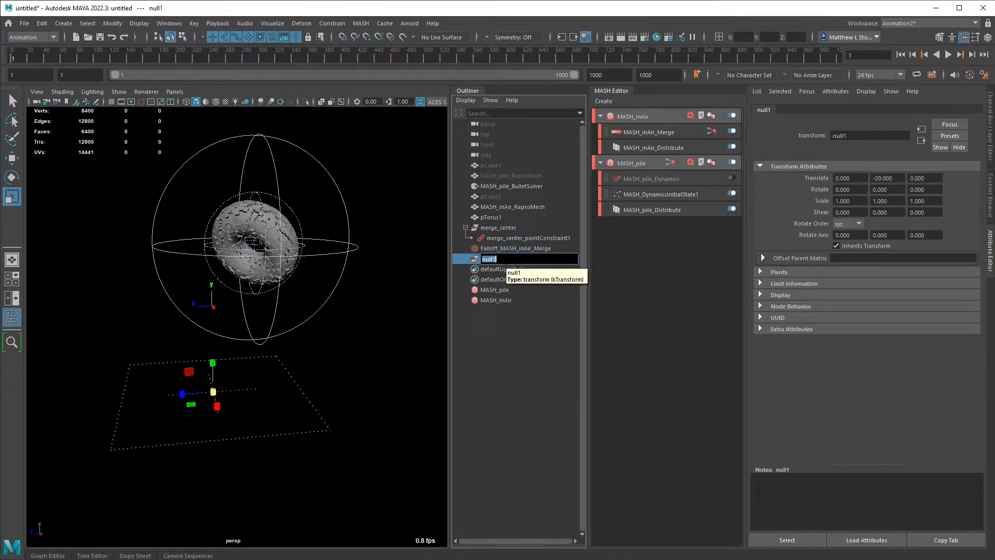
type("pile_position")
key("Return")
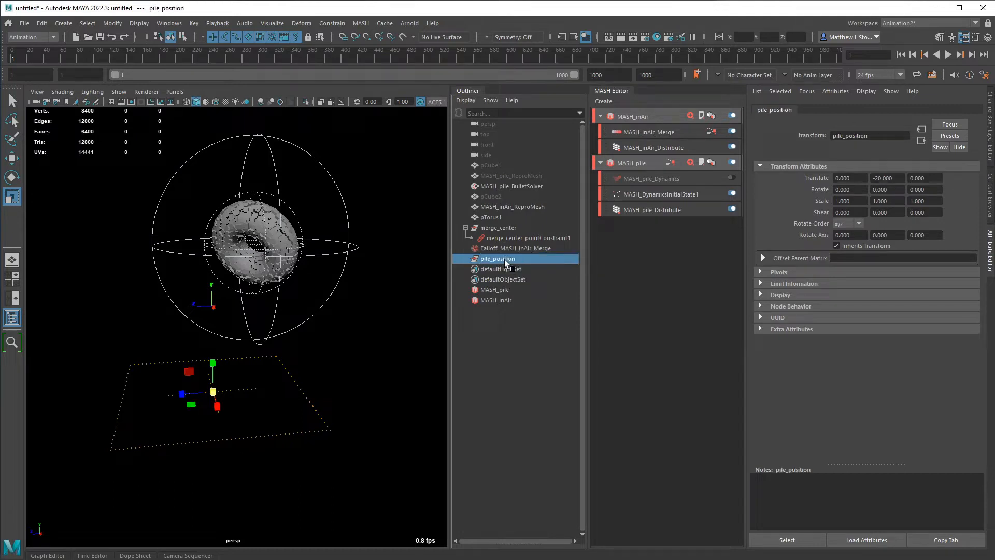
Step: Parent-constrain Falloff_MASH_inAir_Merge to both merge_center and pile_position with Maintain offset off
left_click(513, 248)
left_click(498, 228)
left_click(506, 258, "ctrl")
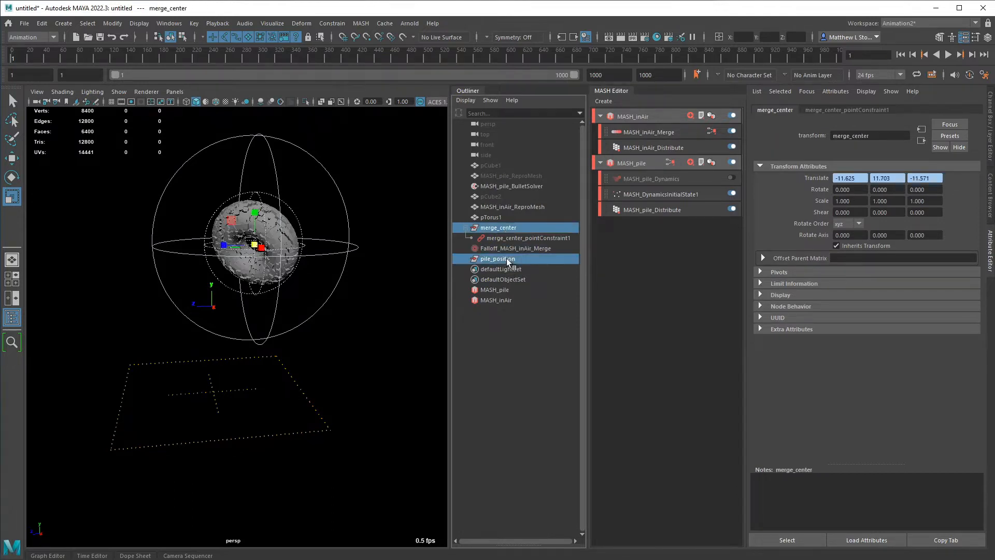
left_click(512, 248, "ctrl")
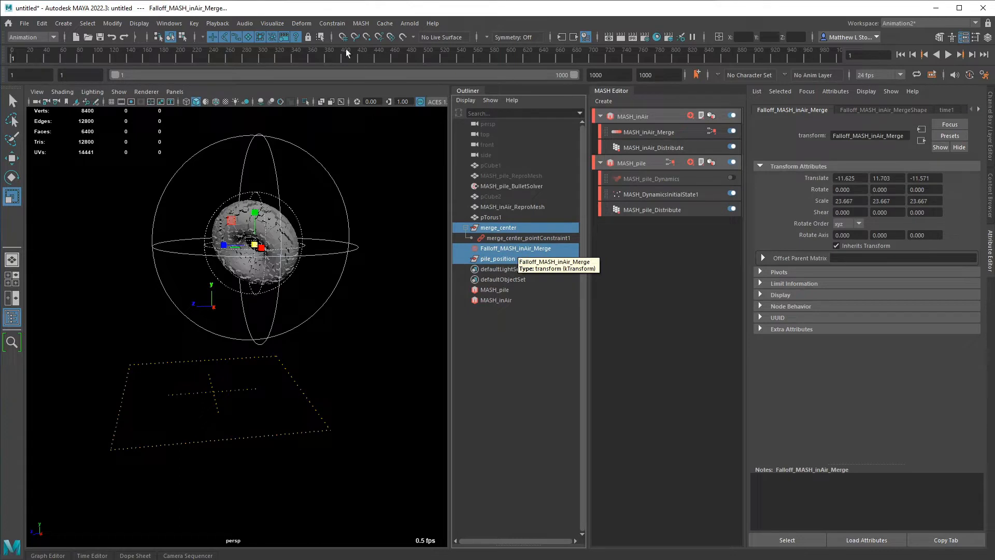
left_click(361, 23)
mouse_move(334, 24)
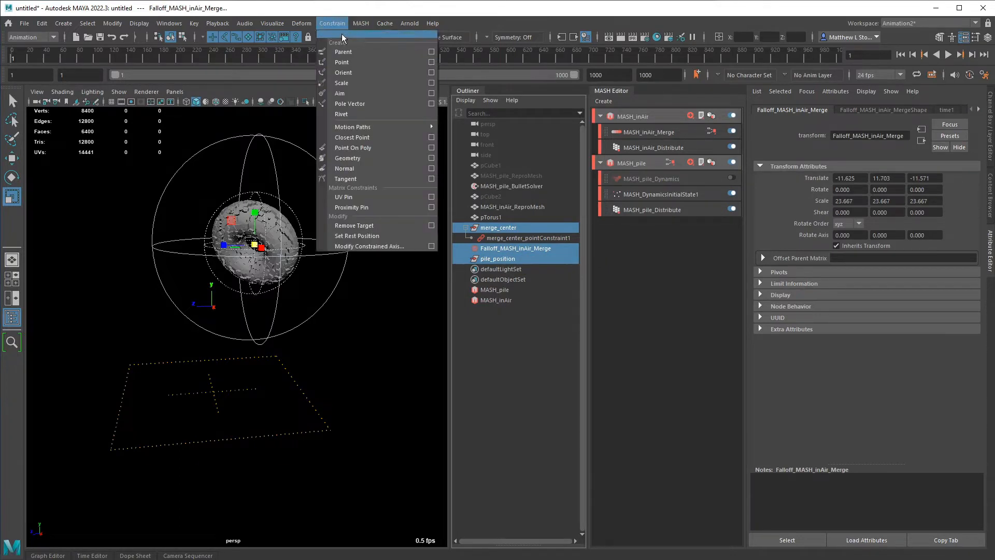
left_click(438, 54)
left_click_drag(601, 238, 577, 229)
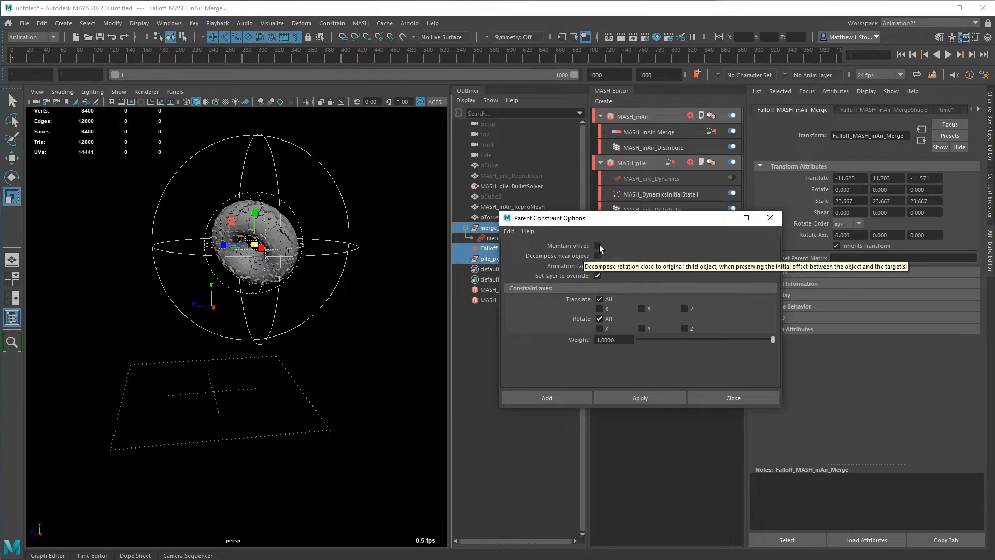
left_click(655, 397)
left_click(734, 397)
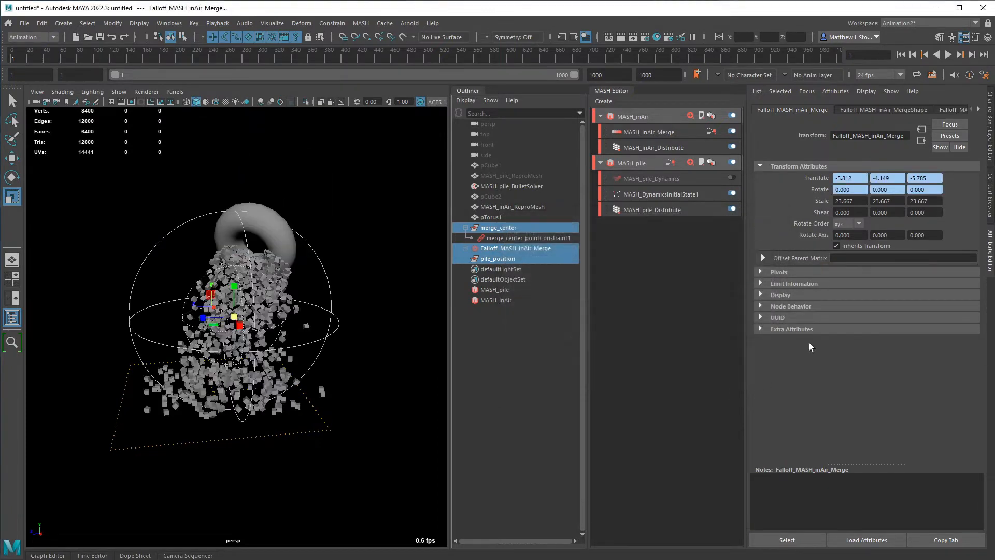
Step: In the falloff's parent constraint, set the Merge Center W0 weight to 0, and scrub it back up to 4.25
left_click(990, 129)
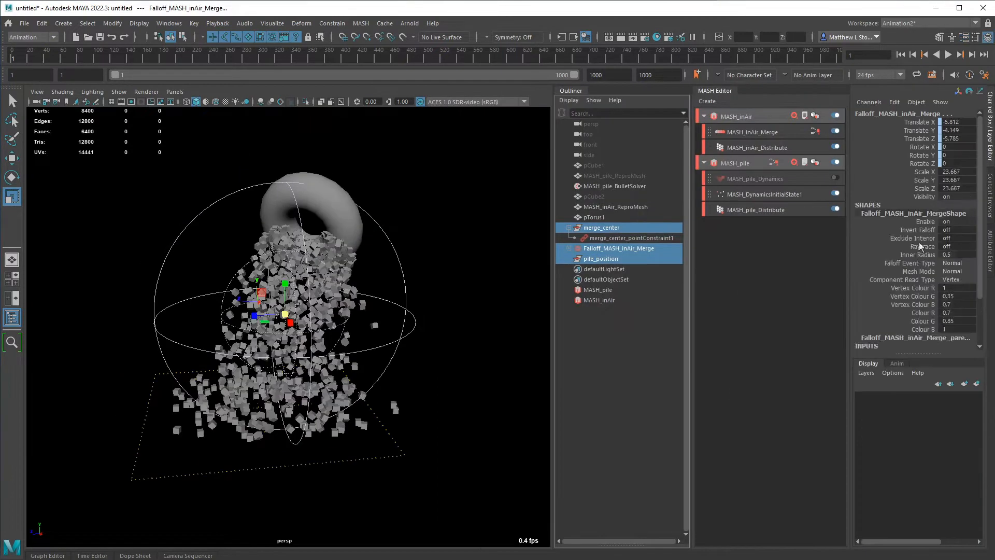
scroll(918, 281, "down", 2)
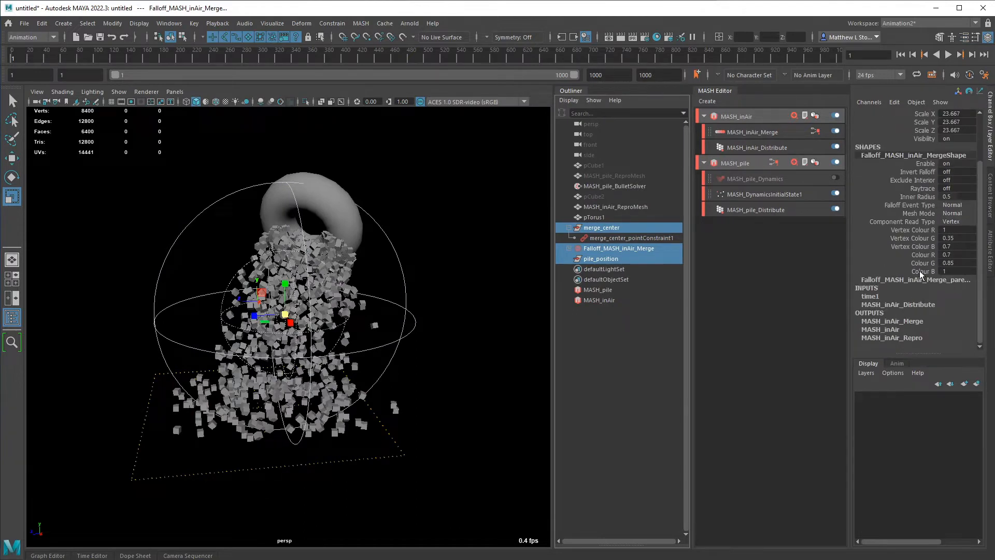
left_click(903, 280)
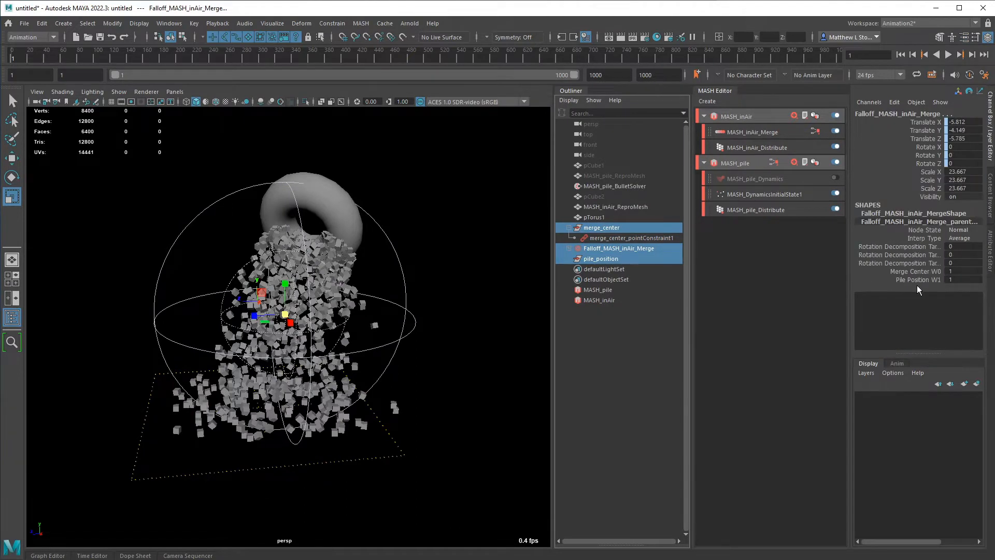
left_click(920, 281)
left_click(928, 272)
left_click(962, 272)
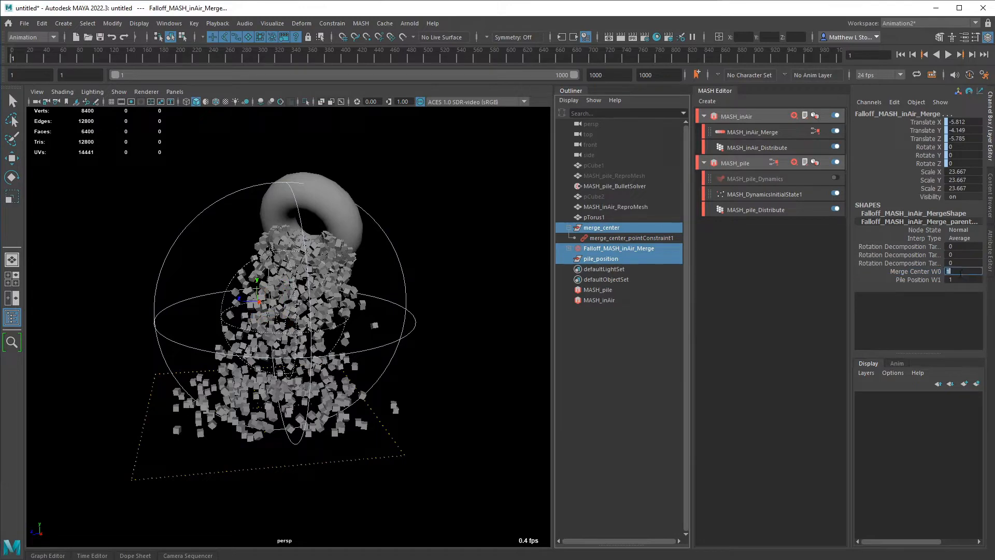
type("0")
key("Return")
left_click(913, 271)
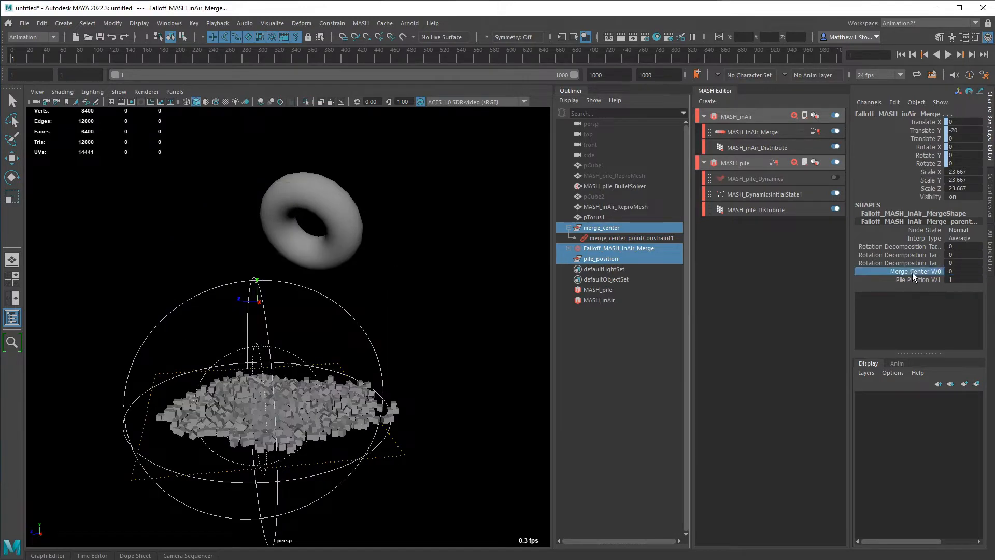
middle_click_drag(423, 302, 539, 300)
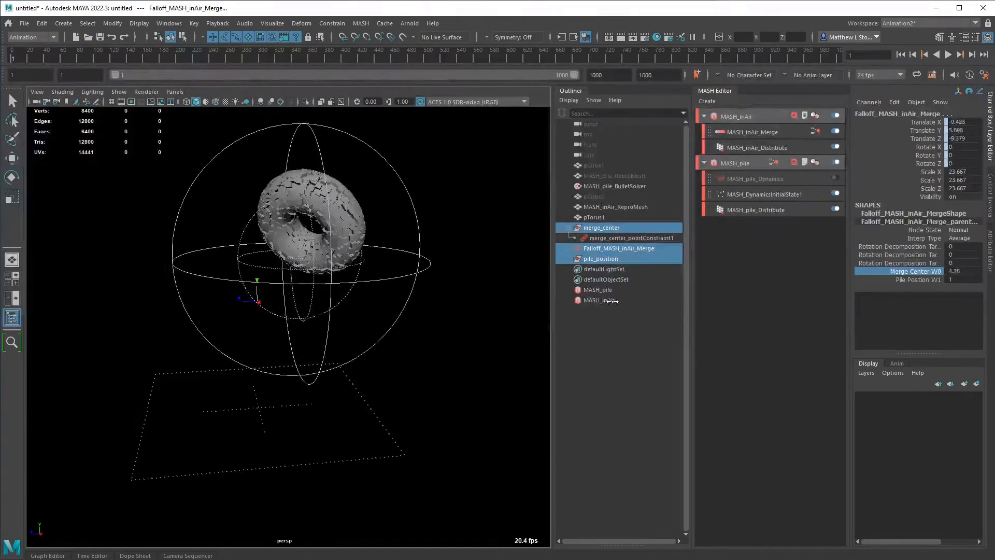
left_click(965, 279)
left_click(927, 272)
left_click(931, 279)
left_click(933, 271)
left_click(935, 278)
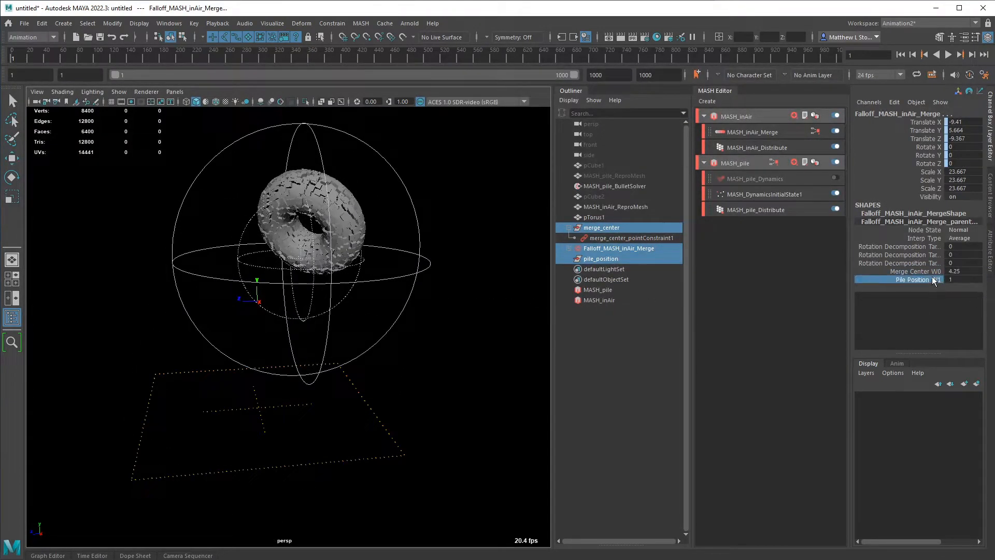
left_click(936, 271)
left_click(937, 279)
left_click(939, 272)
left_click(942, 279)
left_click(948, 272)
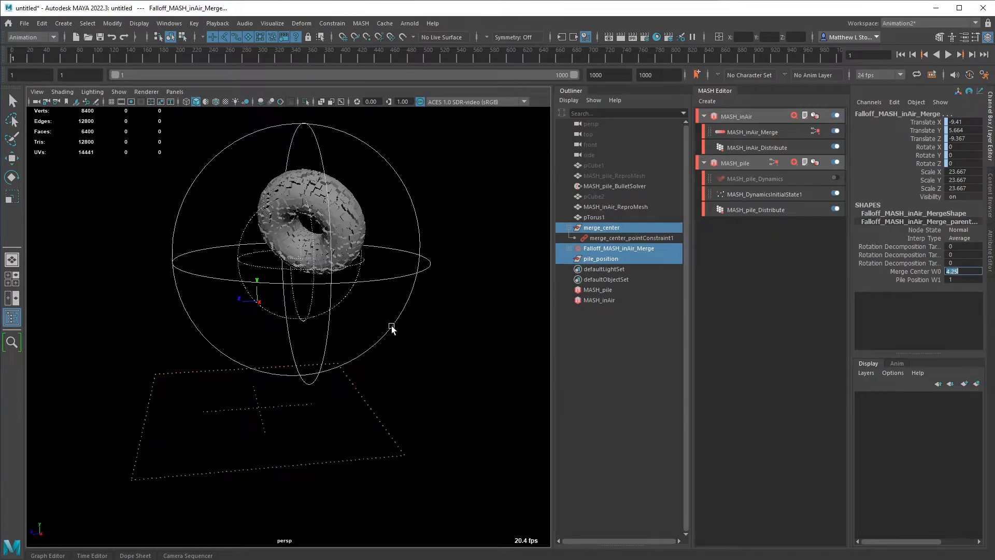
left_click_drag(392, 330, 478, 342, "alt")
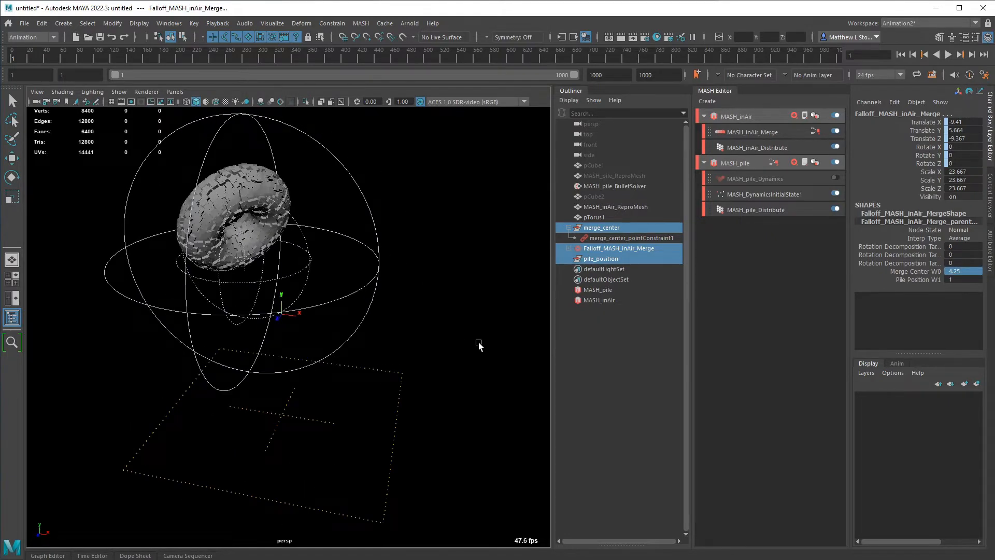
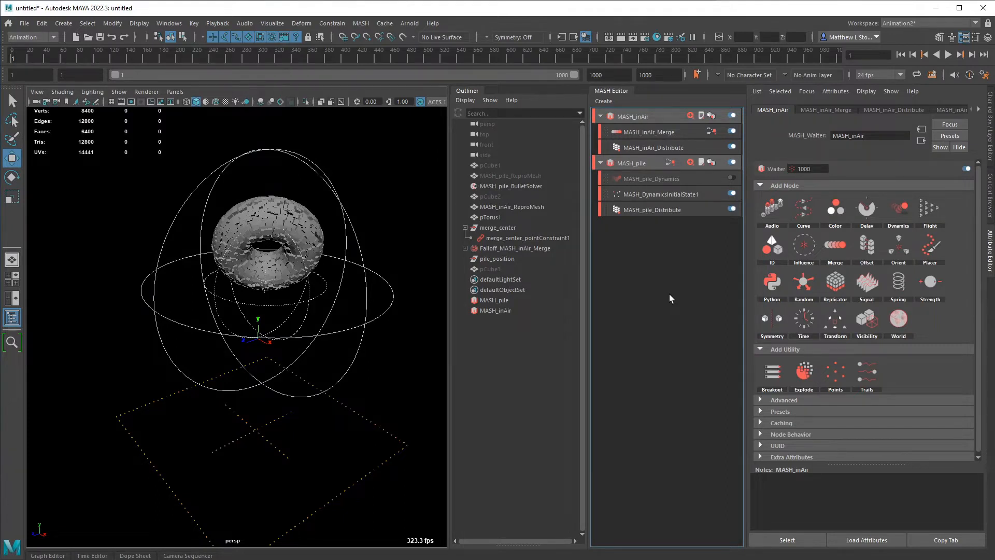
Step: Create a new MASH network from pCube1
left_click(511, 165)
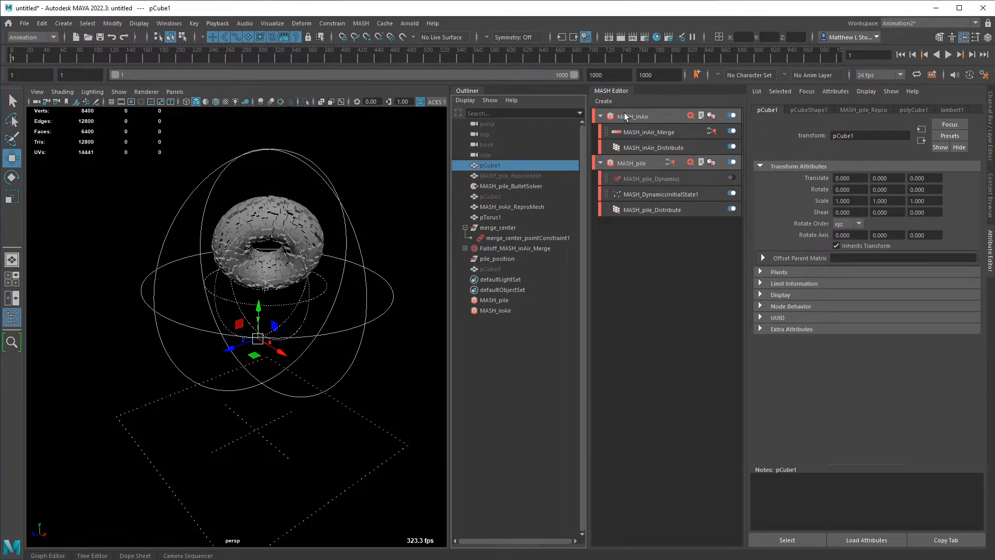
left_click(607, 101)
left_click(650, 114)
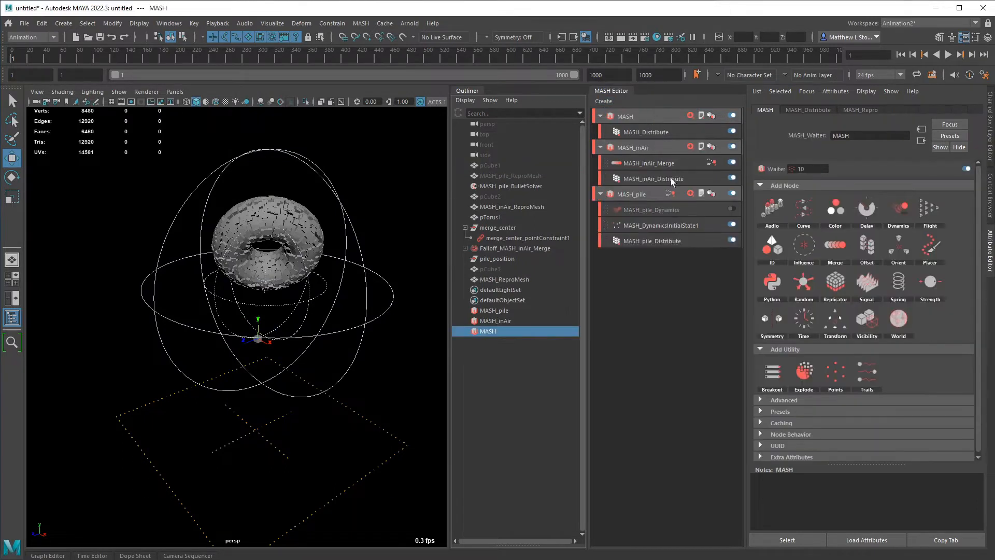
Step: Rename the new MASH network as MASH_formed_onGround
left_click(659, 133)
double_click(647, 118)
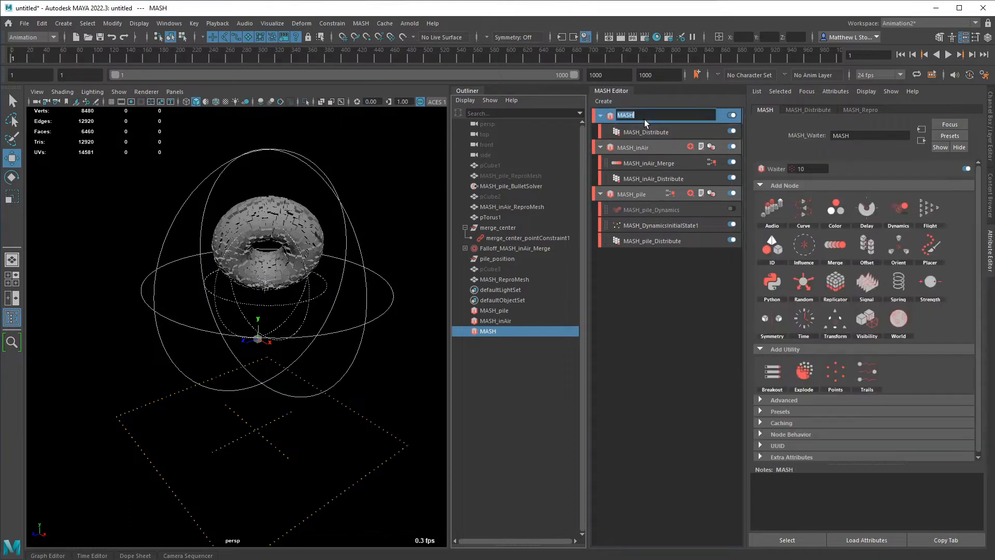
type("_formed_onGround")
key("Return")
Step: Change the distribution type of the MASH_formed_onGround Distribute node to Grid
left_click(671, 133)
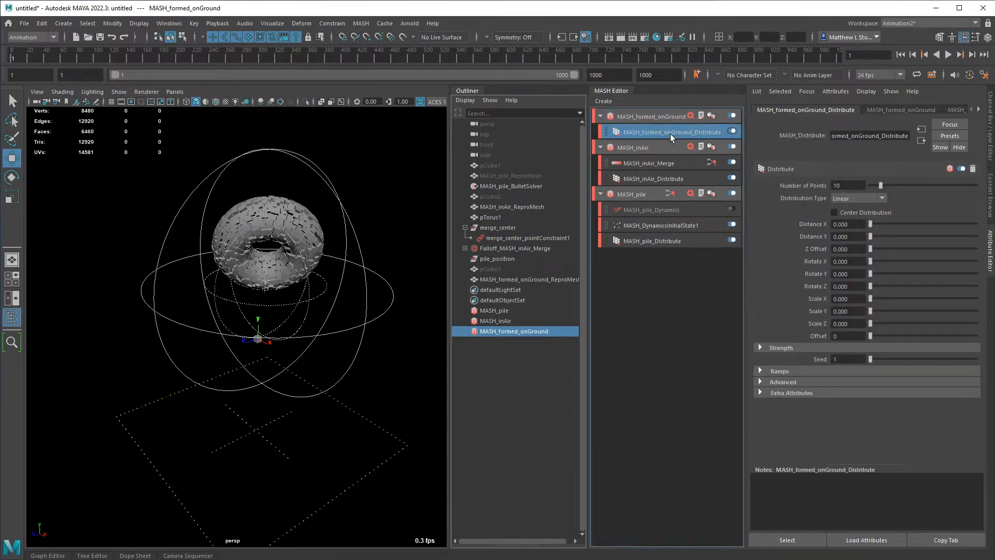
left_click(849, 199)
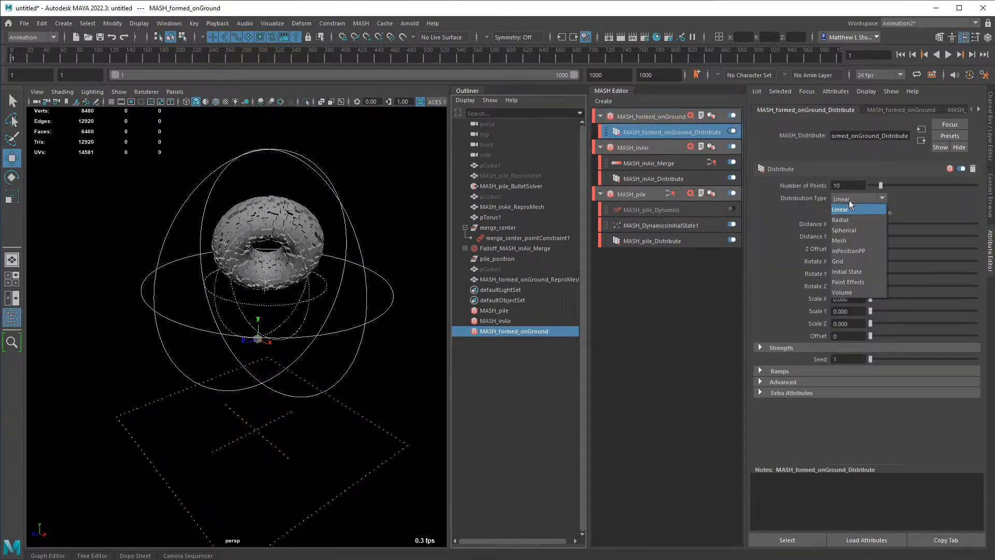
left_click(842, 261)
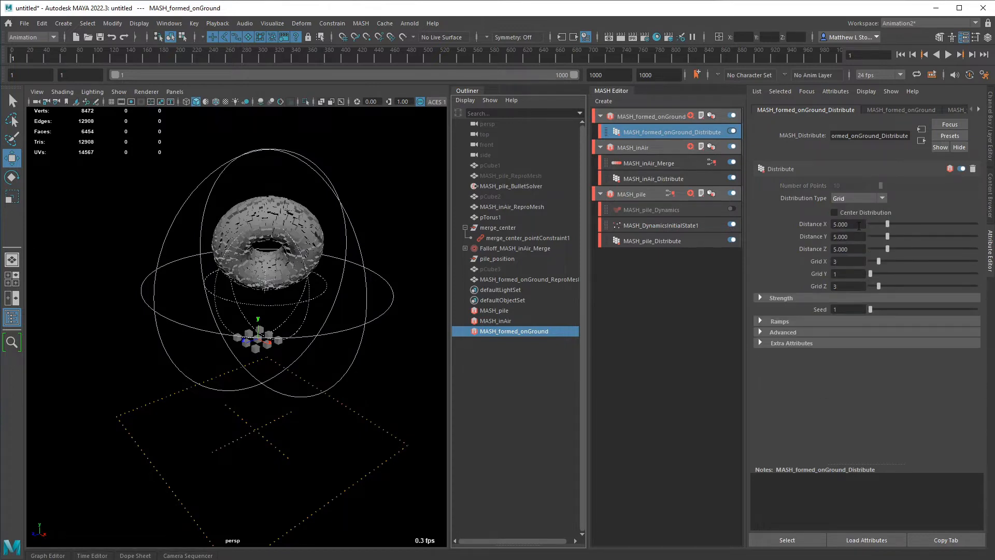
Step: Set the ground grid's Distance X and Distance Z to 25
left_click(859, 226)
type("1")
key("BackSpace")
type("25")
key("Tab")
key("Tab")
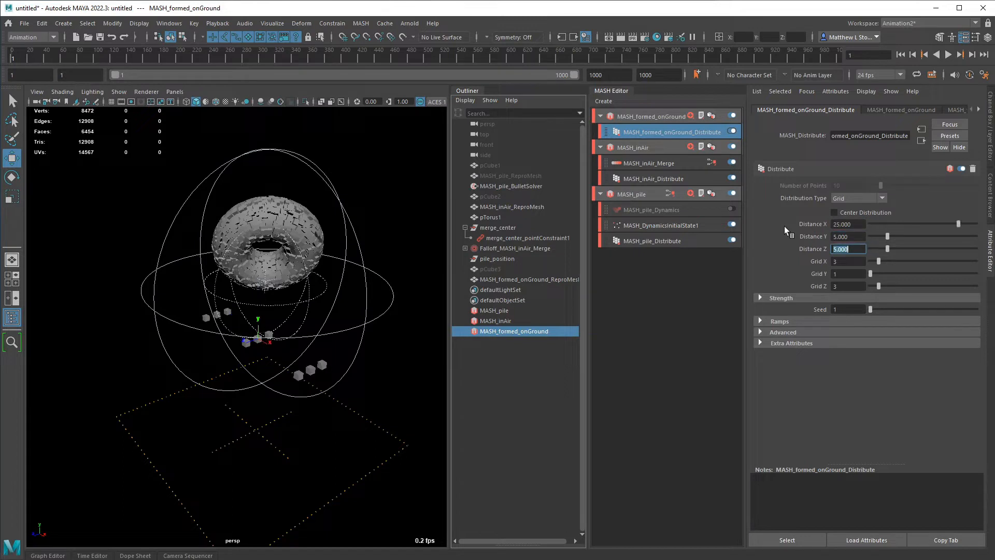
type("25")
key("Tab")
key("Tab")
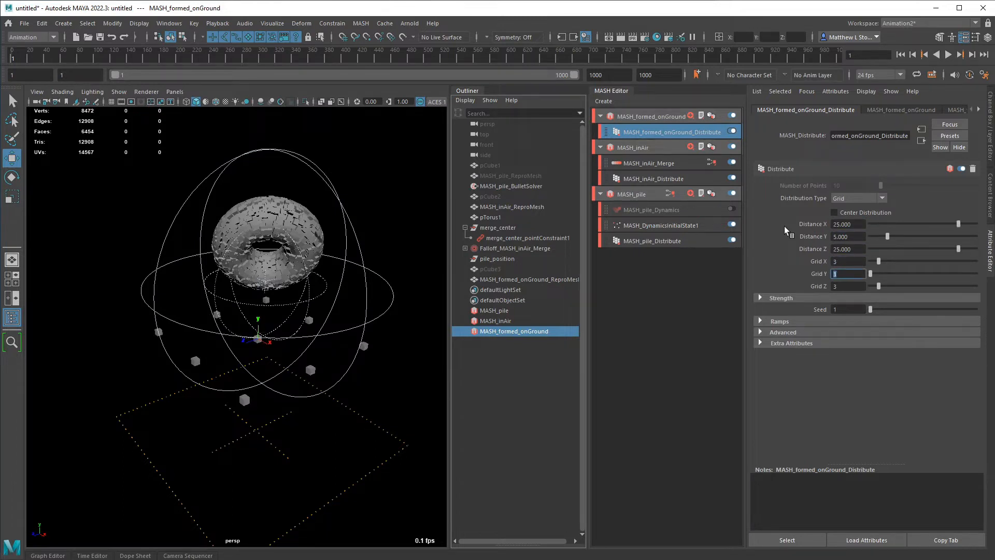
Step: Set Grid X and Grid Z of MASH_formed_onGround to 25 to fill out a square floor of cubes
left_click_drag(843, 260, 803, 258)
type("25")
key("Tab")
key("Tab")
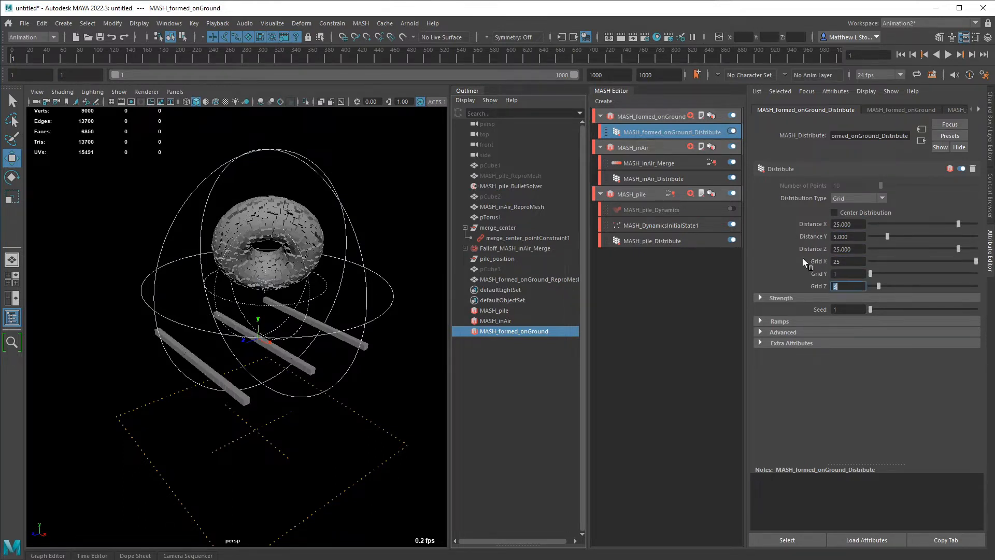
type("25")
key("Return")
left_click_drag(334, 391, 357, 385, "alt")
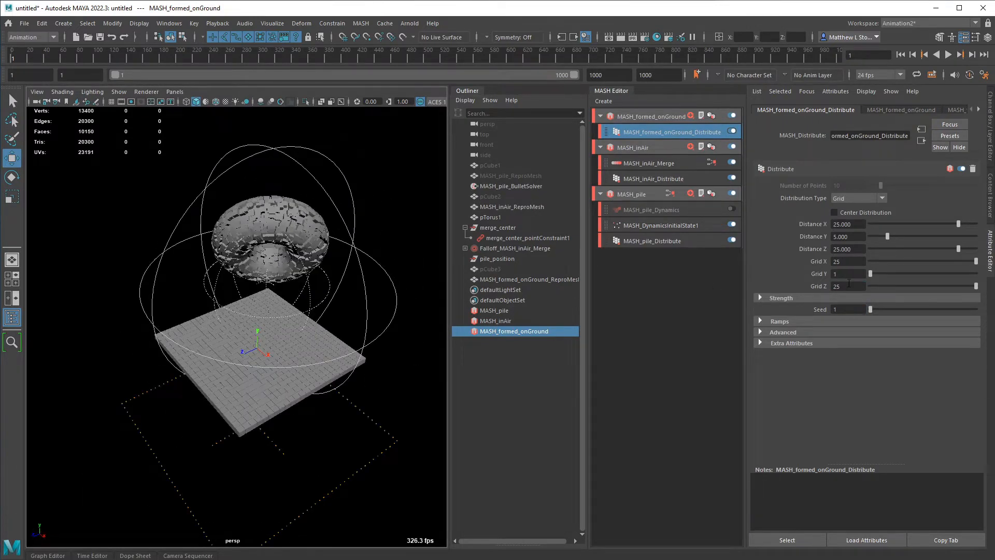
Step: Lengthen the ground grid along Z by setting both Grid Z and Distance Z to 40
left_click_drag(849, 284, 791, 291)
type("40")
key("Tab")
left_click_drag(861, 249, 770, 247)
type("40")
key("Tab")
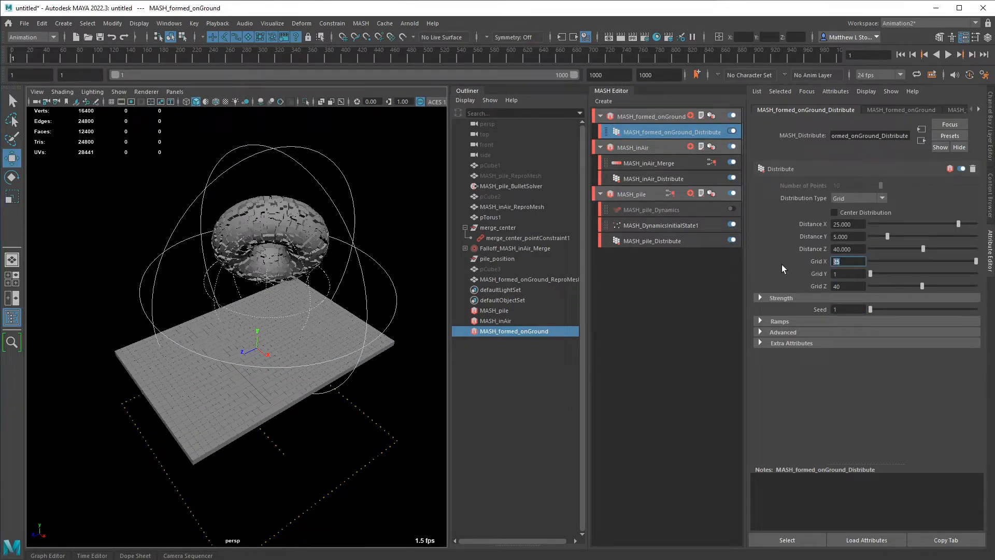
Step: Set the ground grid's Grid X to 20, and both Grid Z and Distance Z to 50
type("20")
key("Tab")
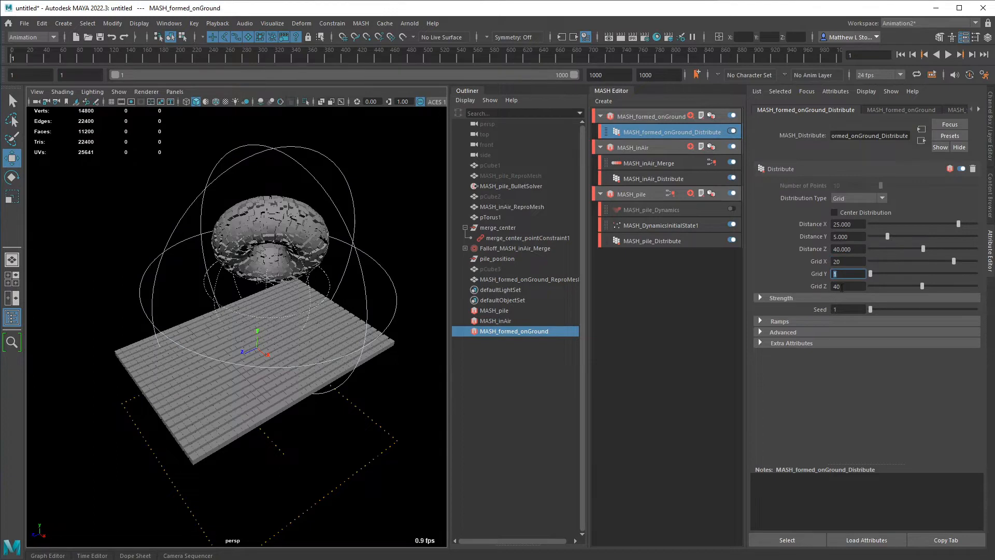
key("Tab")
type("50")
key("Tab")
left_click_drag(855, 249, 802, 248)
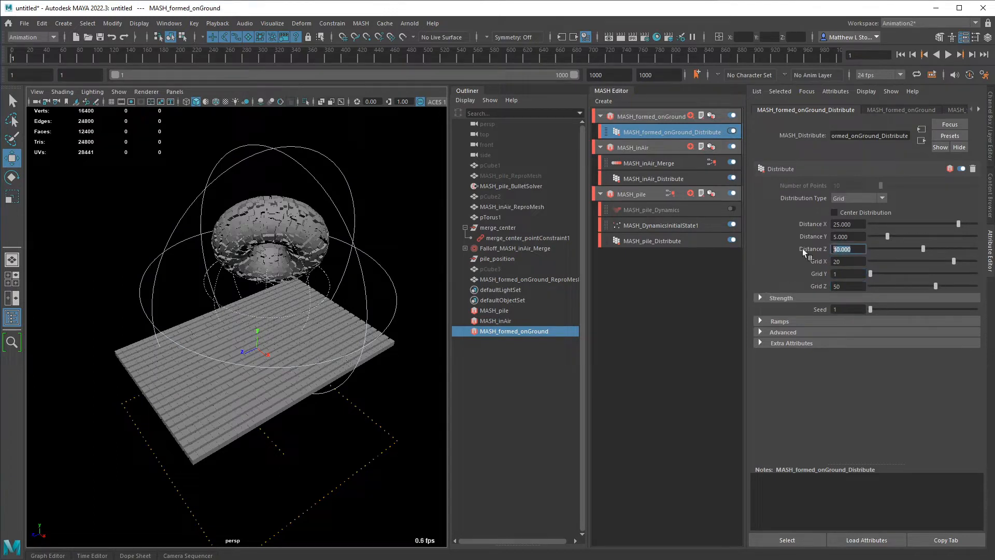
type("50")
key("Return")
Step: Set the ground grid's Distance X to 20
left_click_drag(855, 224, 804, 226)
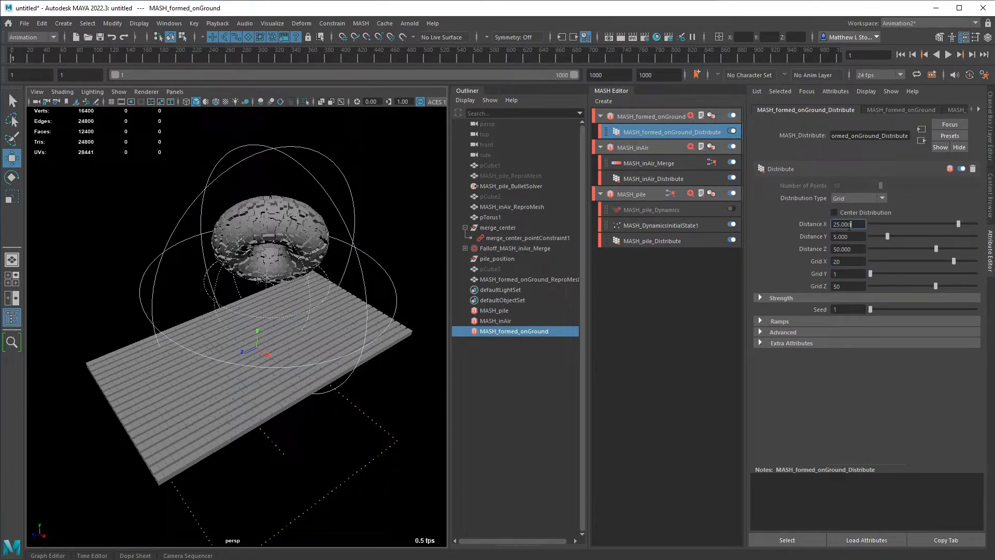
type("20")
key("Return")
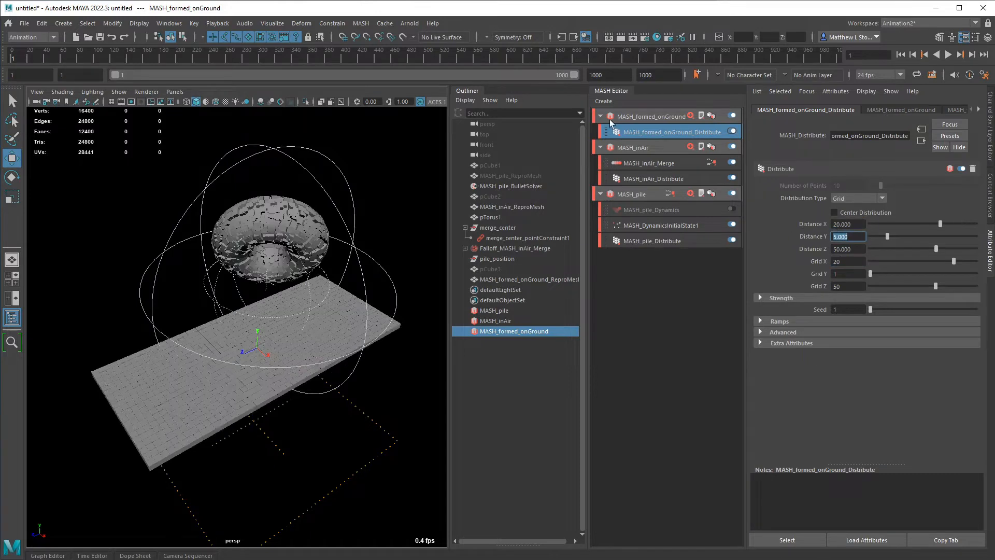
left_click(643, 122)
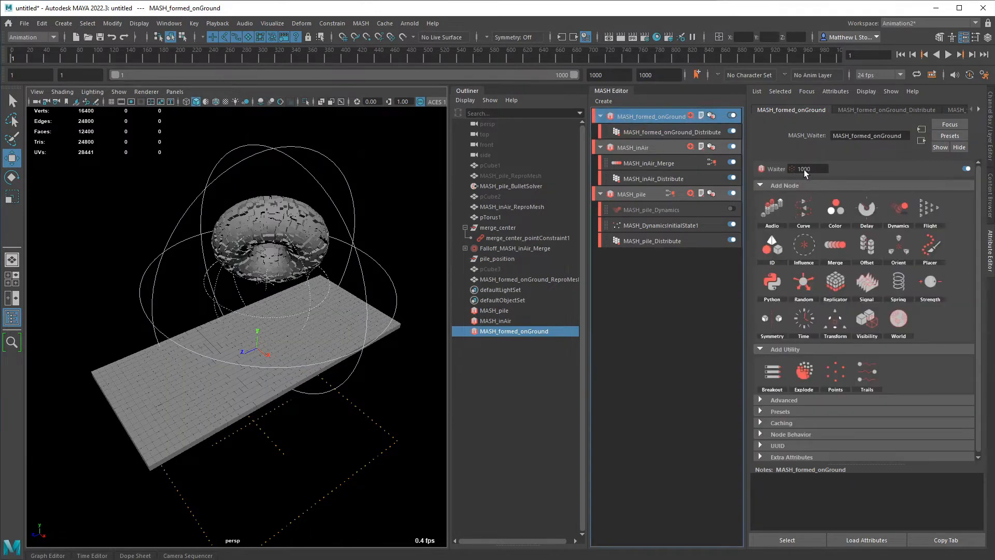
left_click(652, 132)
left_click_drag(323, 378, 333, 357, "alt")
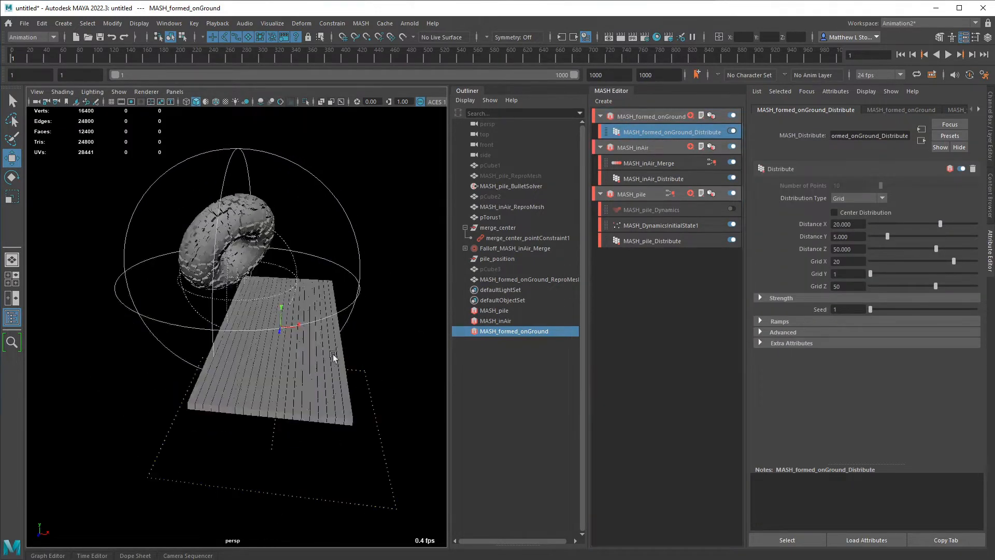
Step: Add a Transform node to MASH_formed_onGround and create a controller null for it
left_click(691, 116)
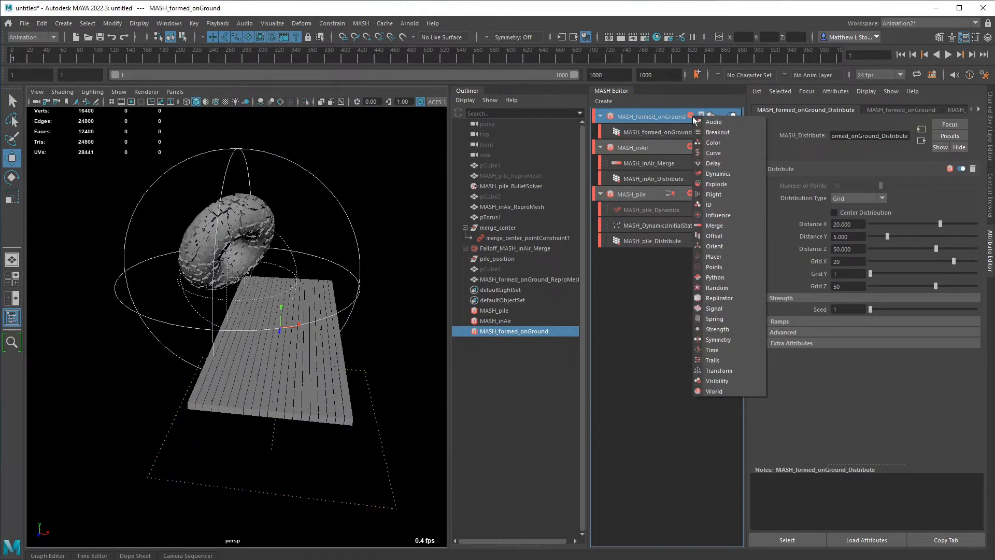
left_click(720, 369)
right_click(856, 235)
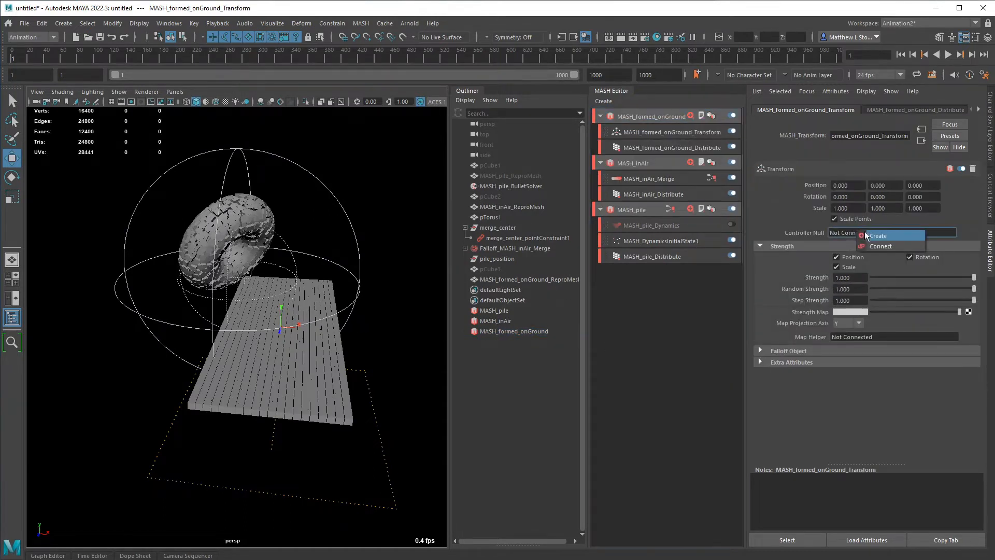
left_click(900, 243)
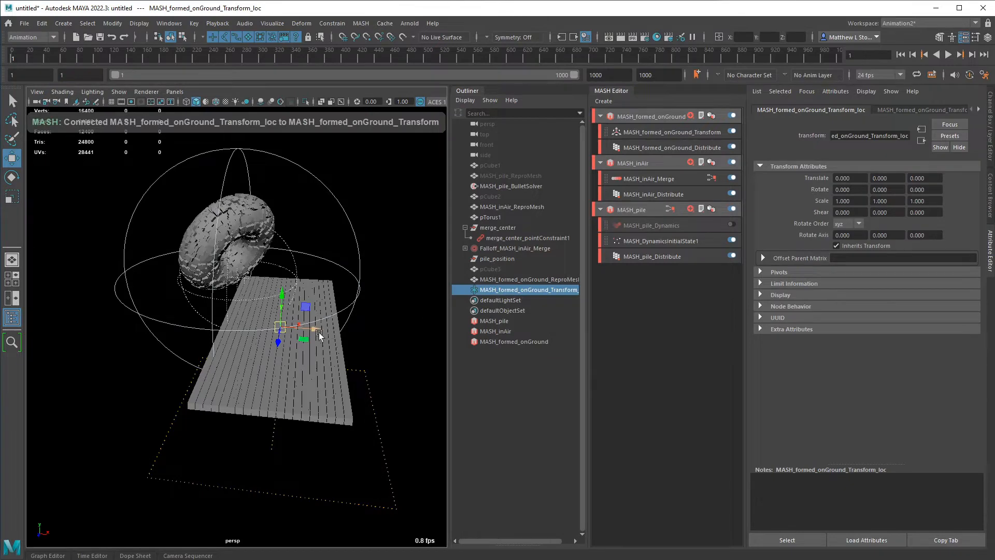
Step: Move the Transform locator to about X 20.9, Y 2, Z -1 and rotate it about 47.6 degrees around Z
left_click_drag(310, 328, 286, 313)
key("e")
key("w")
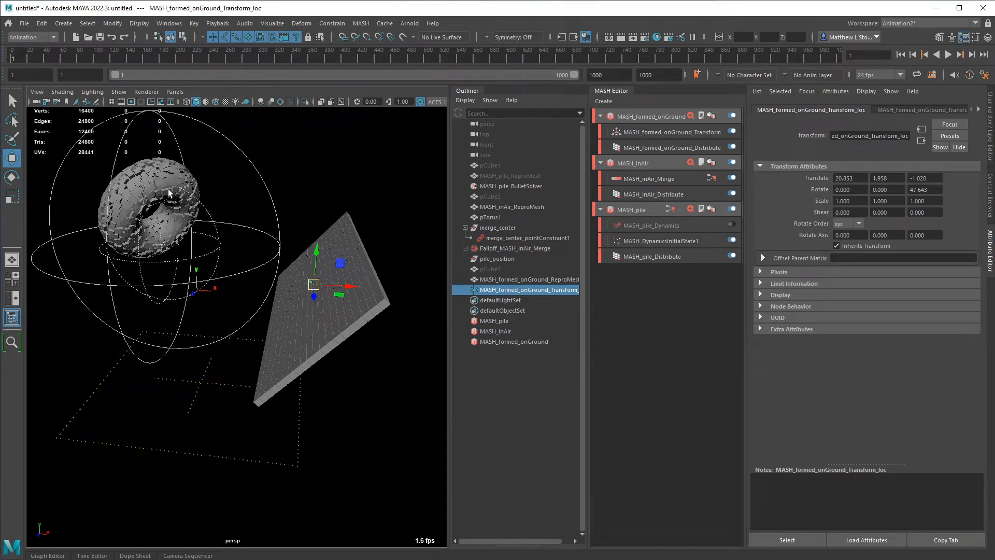
left_click_drag(145, 200, 191, 219, "alt")
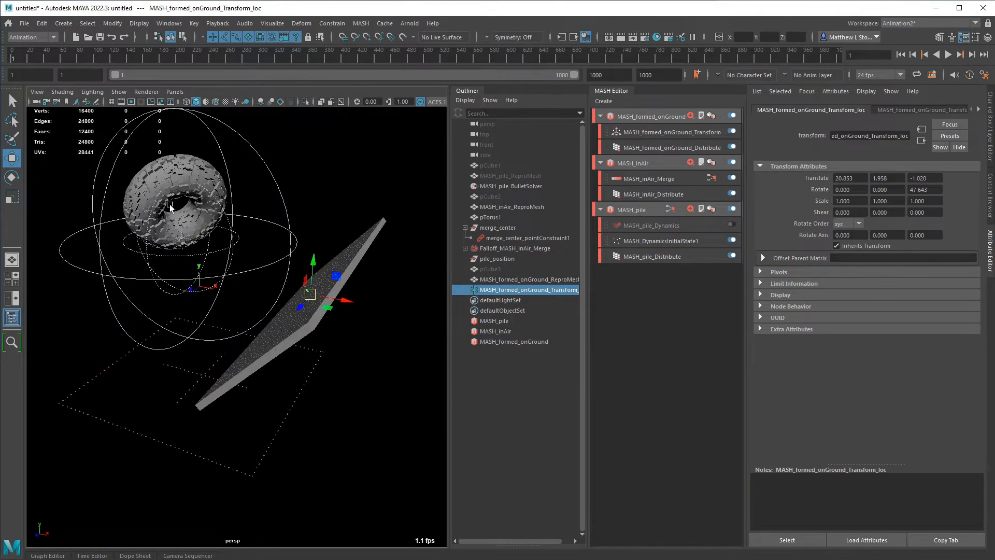
Step: Add a Merge node to the MASH_formed_onGround network
left_click(658, 132)
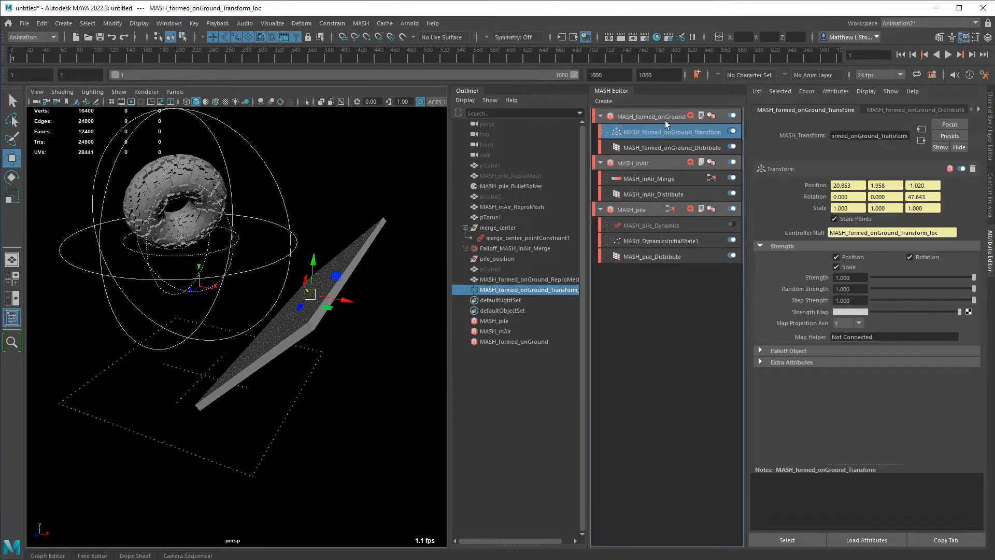
left_click(674, 117)
left_click(690, 115)
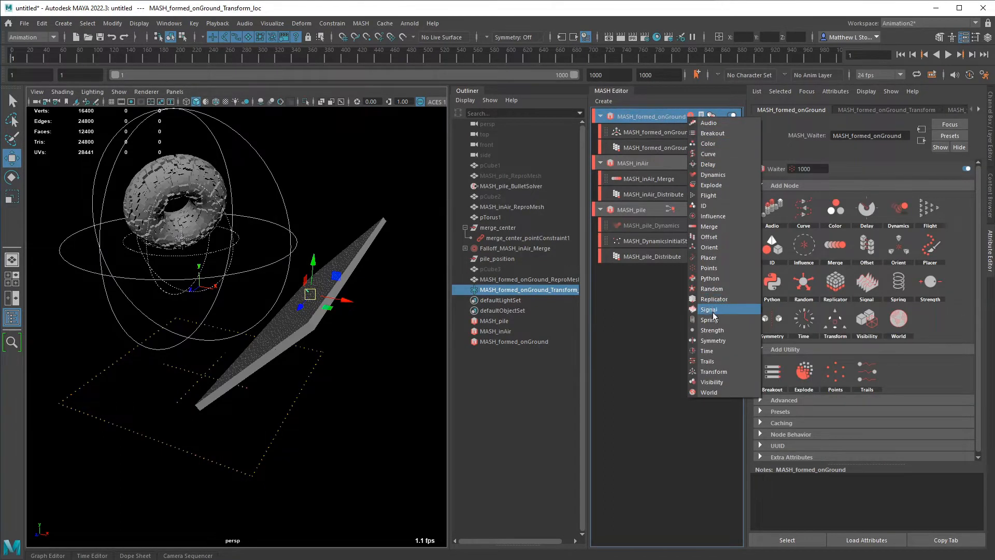
left_click(716, 226)
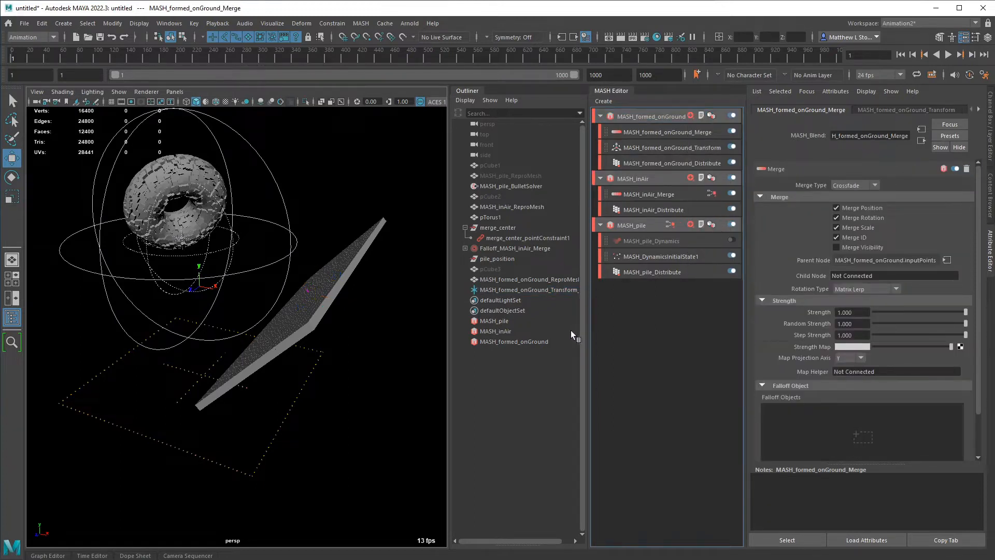
Step: Connect MASH_inAir as the Child Node of MASH_formed_onGround_Merge
left_click(658, 198)
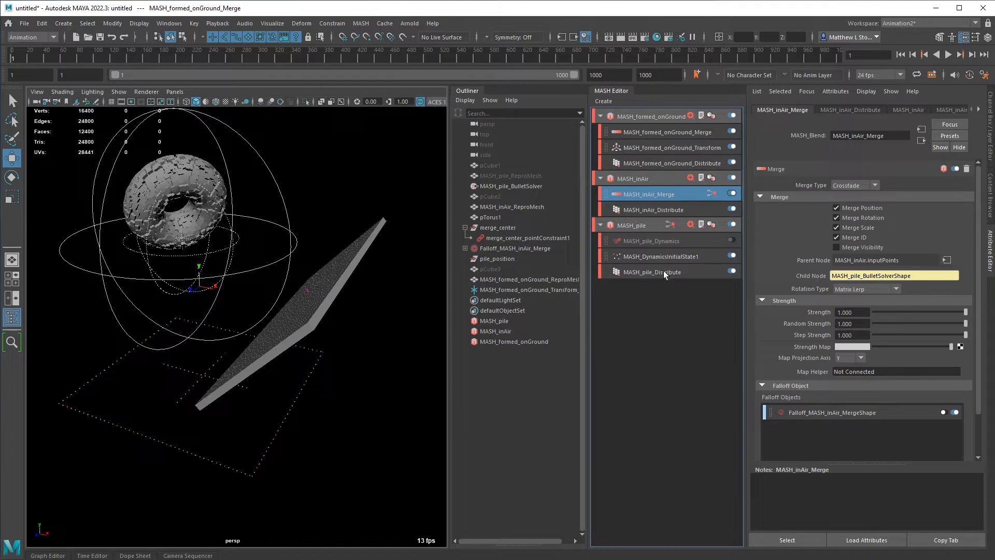
left_click(673, 137)
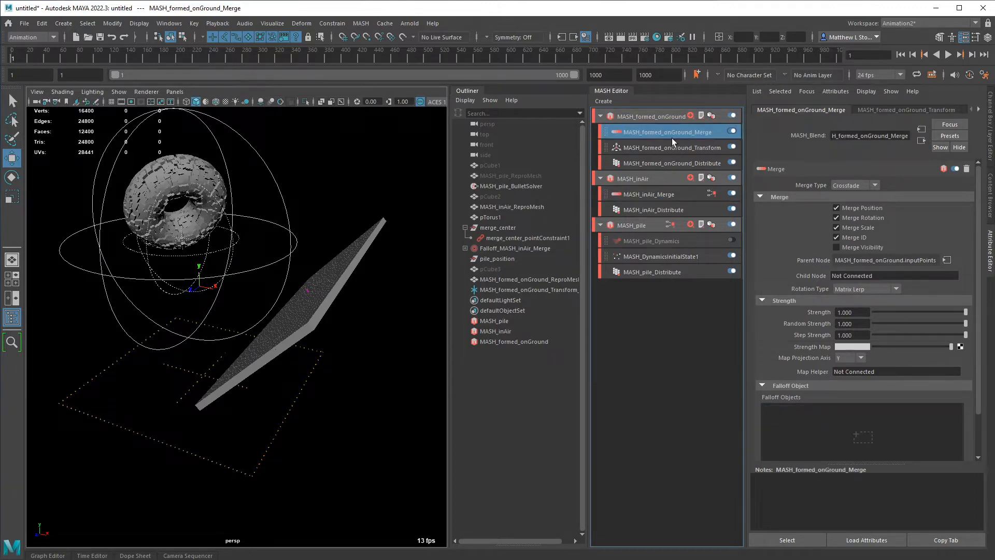
left_click(508, 332)
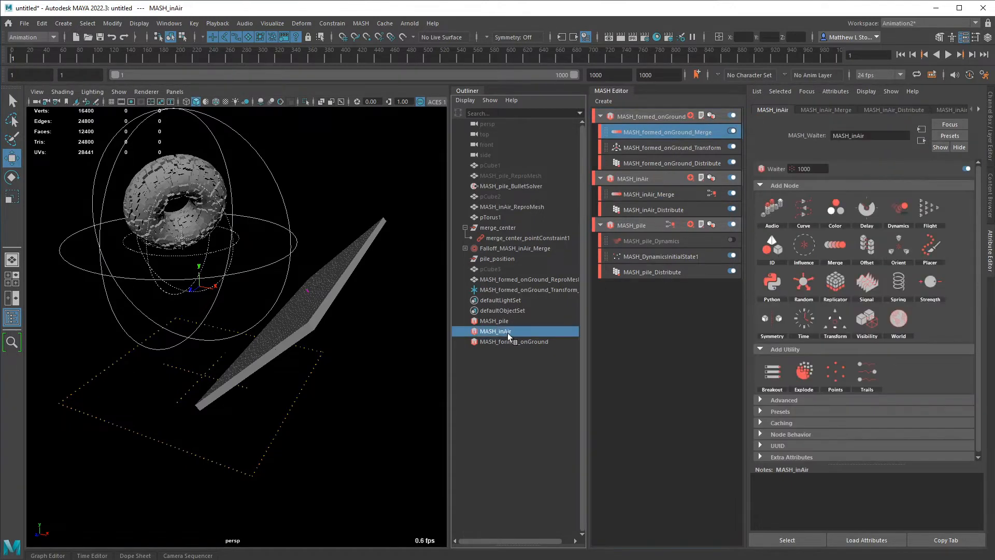
left_click(670, 134)
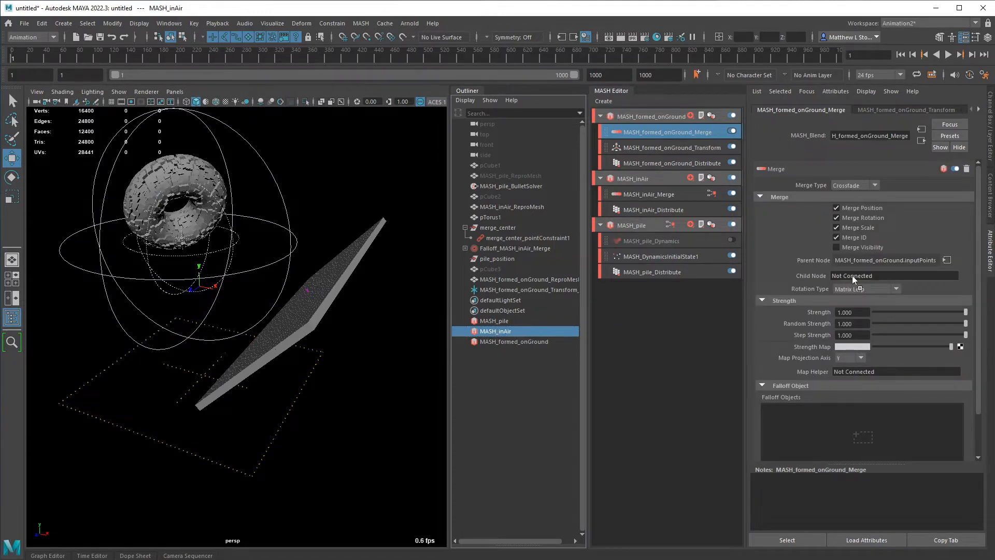
middle_click_drag(852, 275, 854, 276)
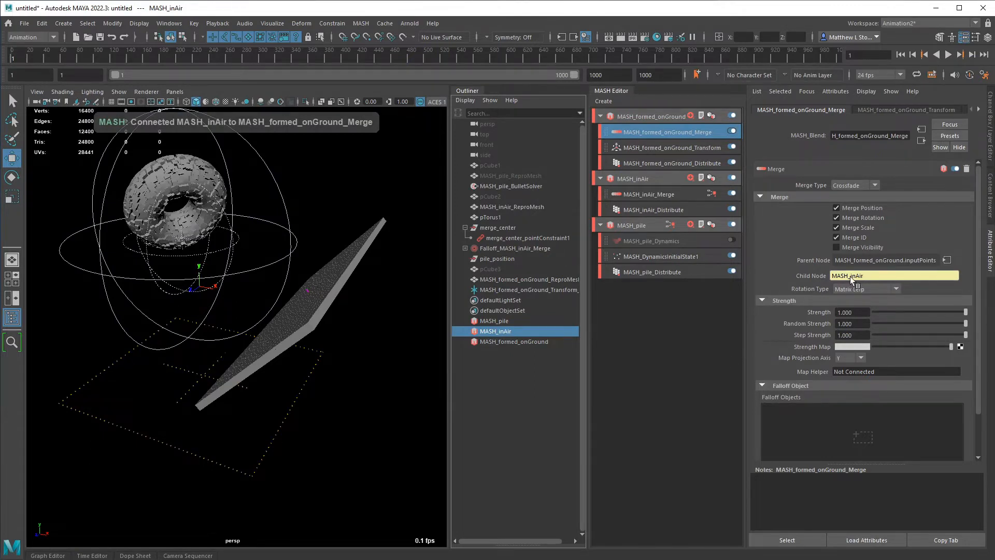
Step: Create a falloff object for MASH_formed_onGround_Merge and move it to about 18.5 along X, towards the tilted grid
right_click(839, 410)
left_click(864, 419)
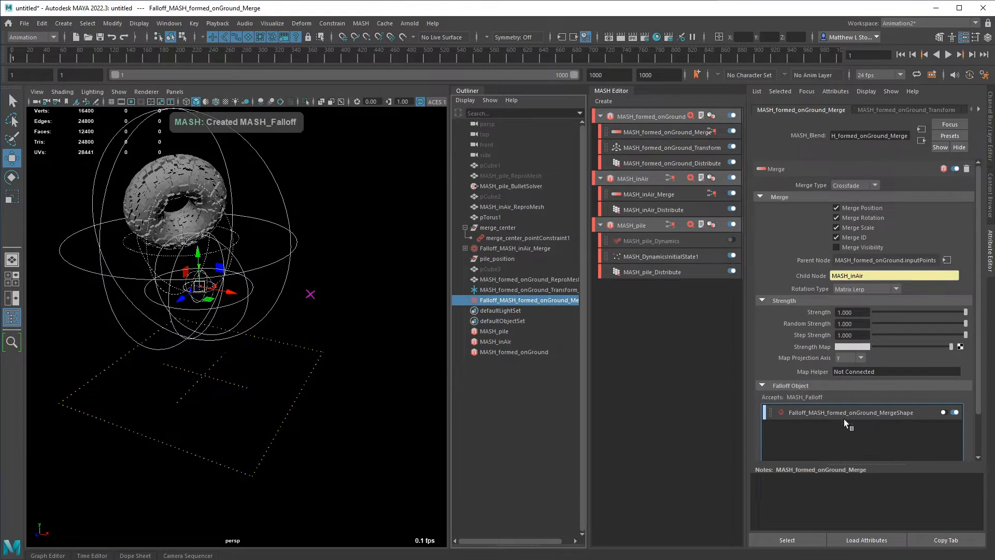
left_click(847, 412)
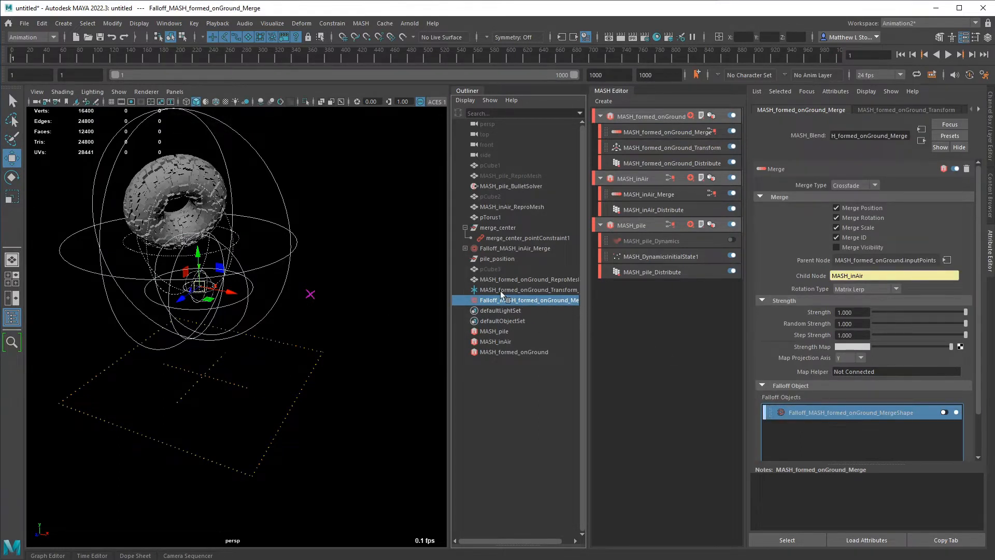
left_click_drag(217, 307, 408, 328, "alt")
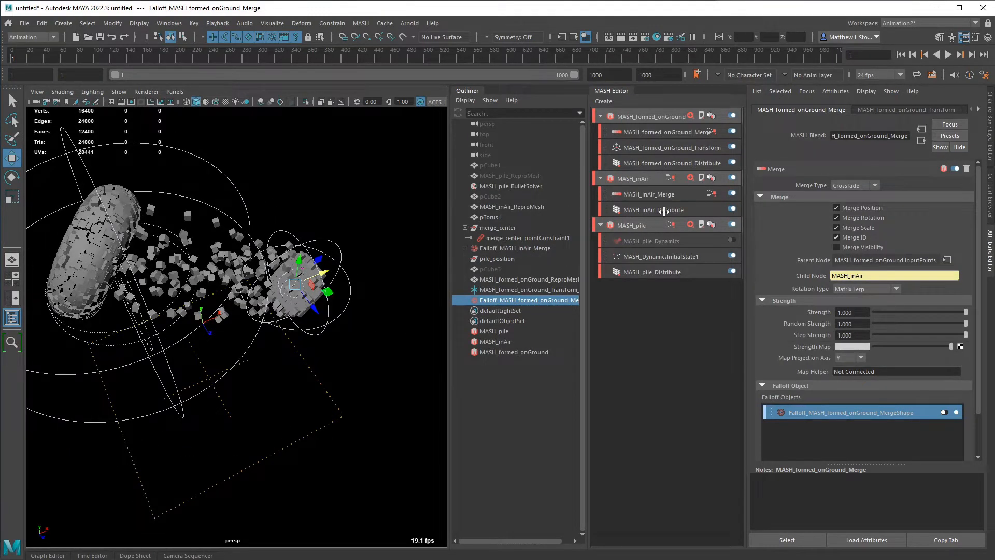
Step: Compare the Child Nodes of the two Merge nodes, and change the MASH_formed_onGround_Merge falloff's shape to Cube
left_click(654, 195)
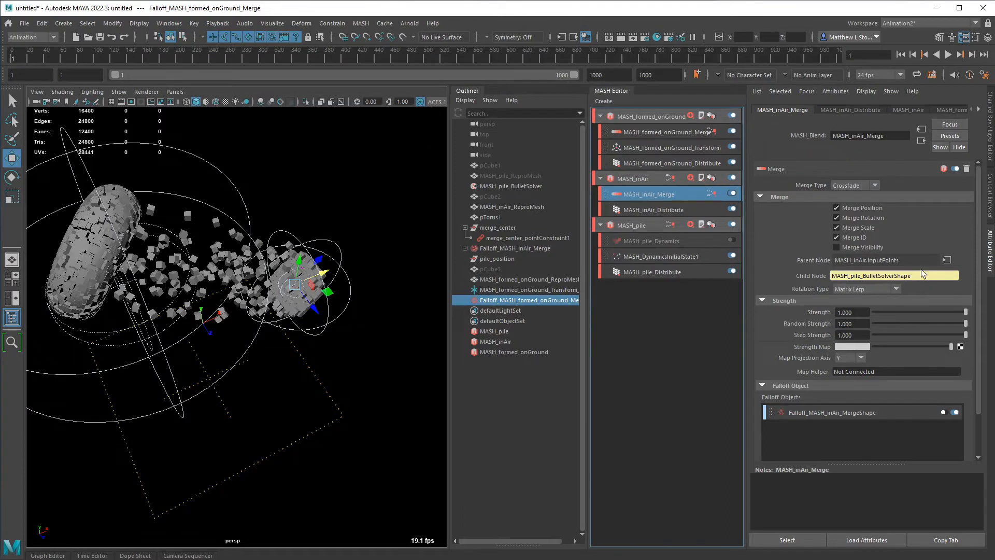
left_click(661, 134)
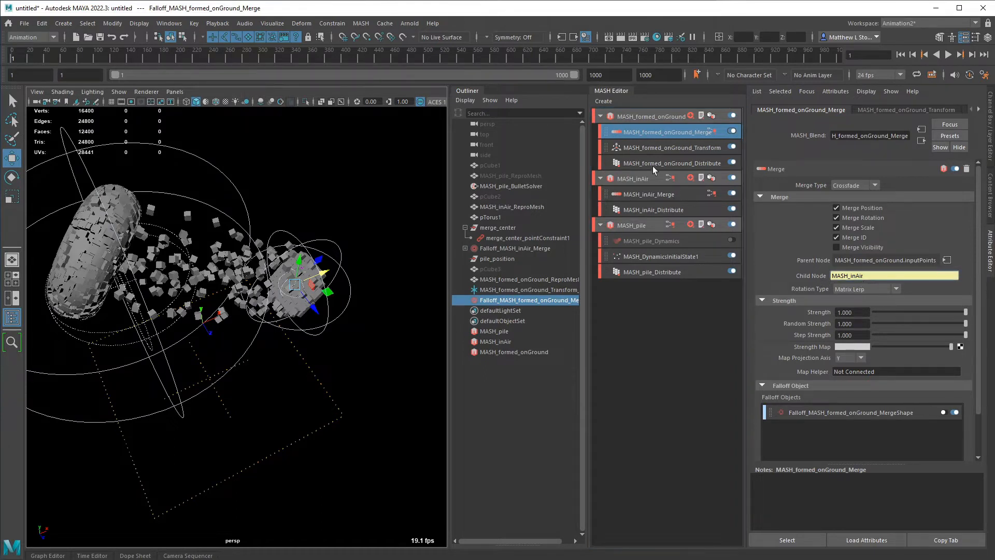
left_click(665, 195)
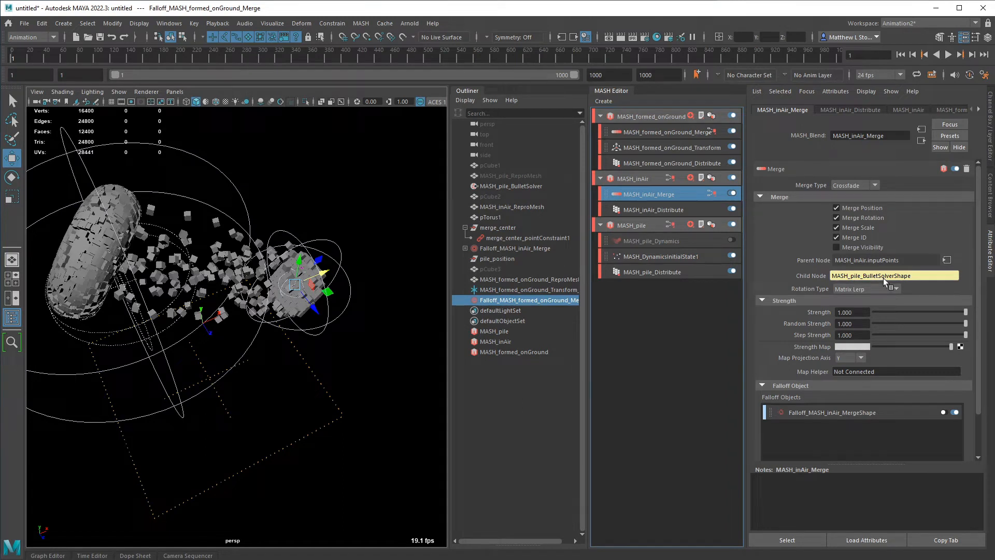
left_click(659, 131)
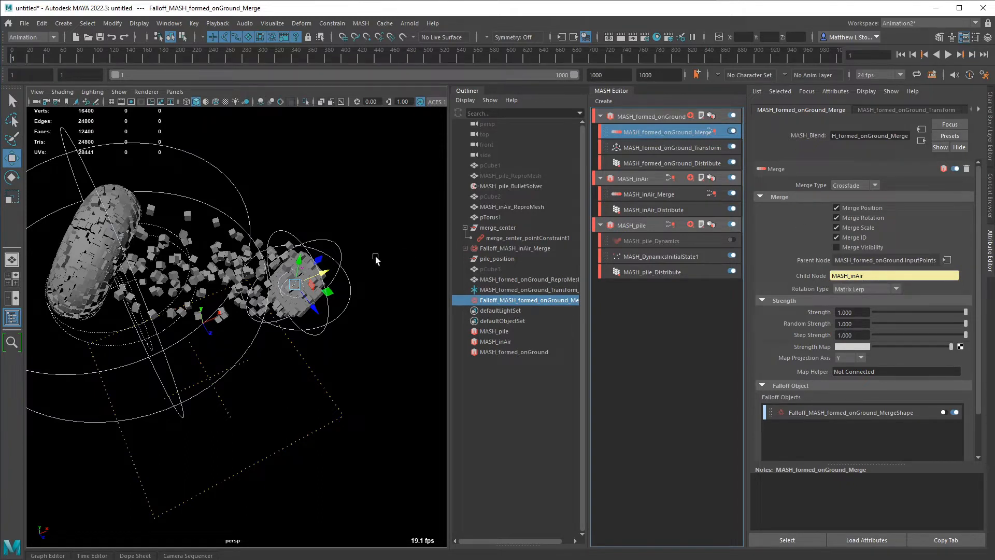
left_click(844, 413)
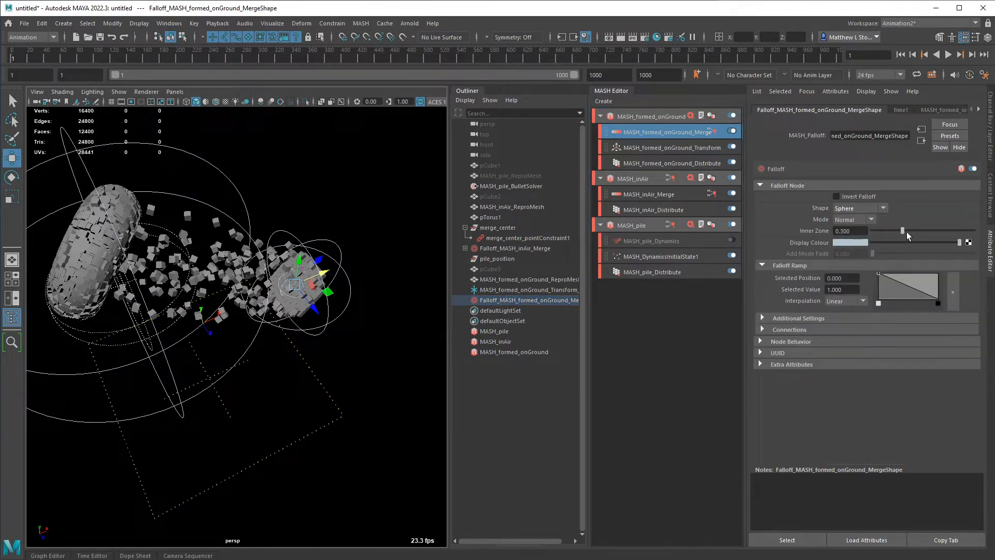
left_click(869, 220)
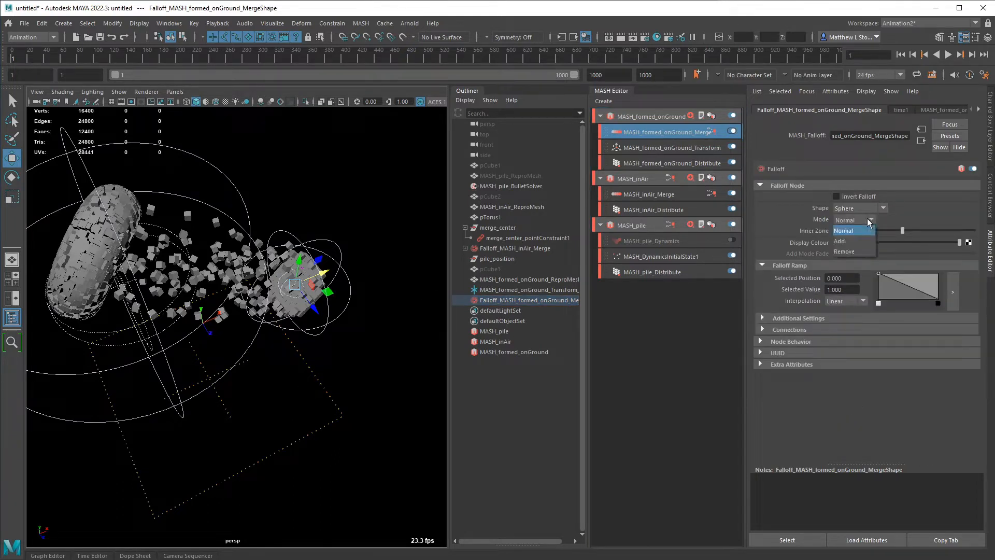
left_click(868, 206)
left_click(863, 229)
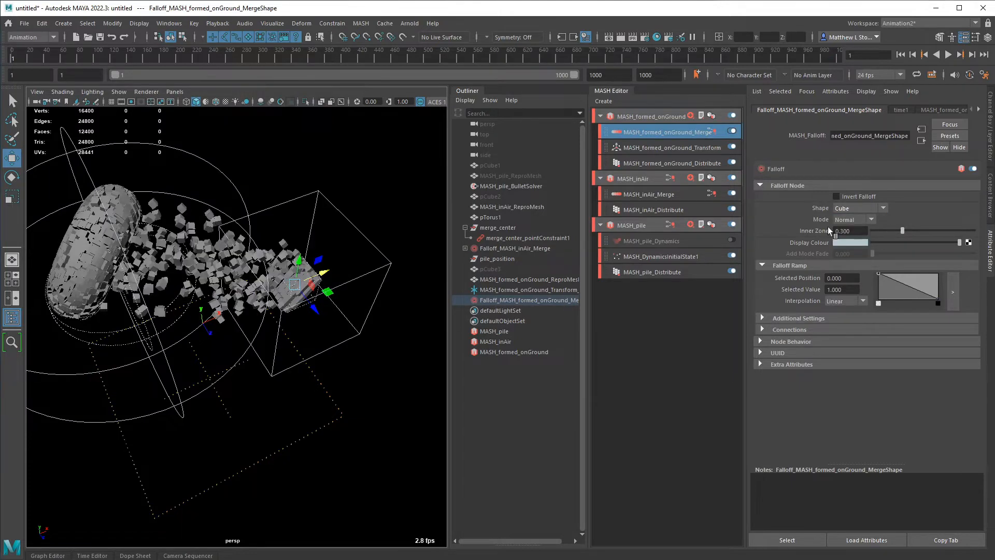
Step: Scale the cube falloff up uniformly to about 14.7
key("r")
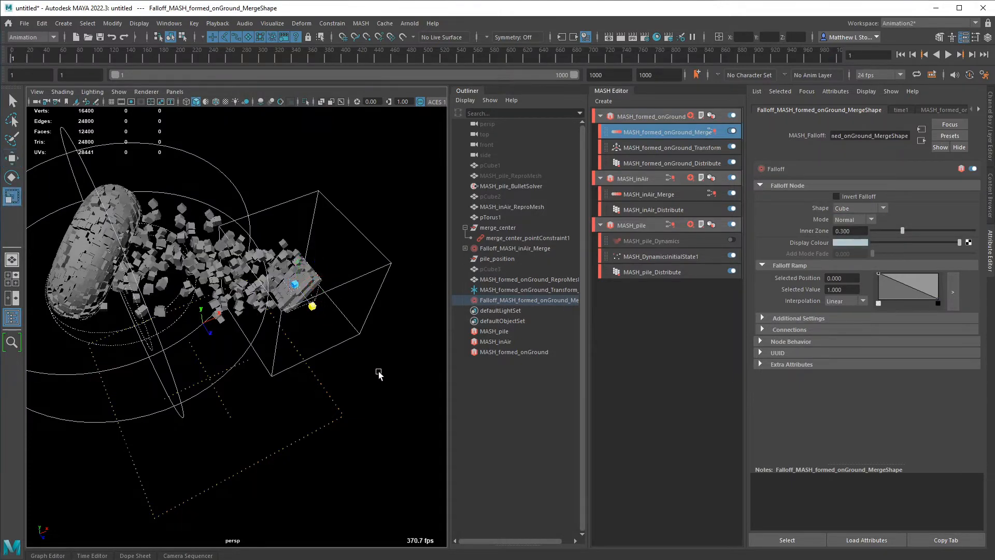
left_click_drag(294, 285, 325, 273)
left_click(322, 273)
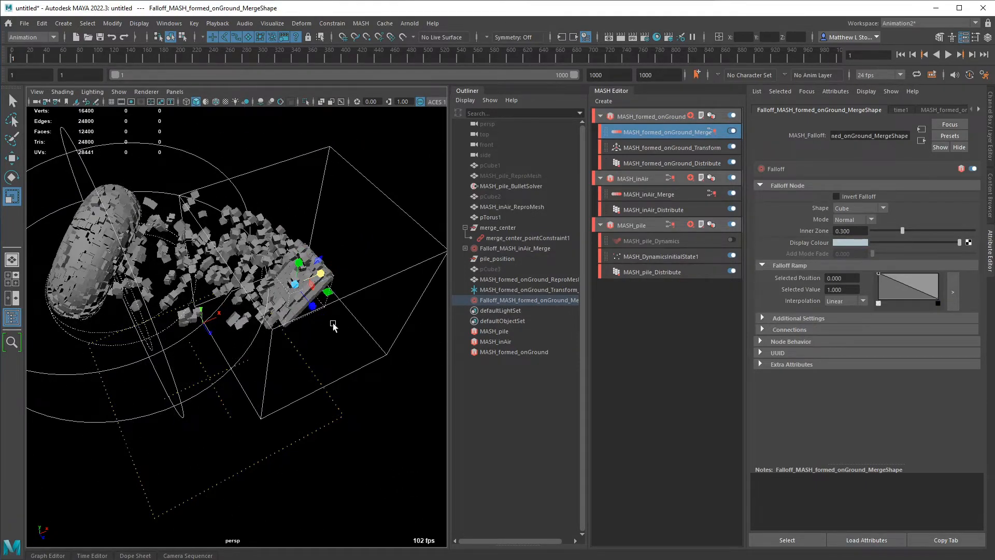
left_click_drag(312, 322, 314, 293, "alt")
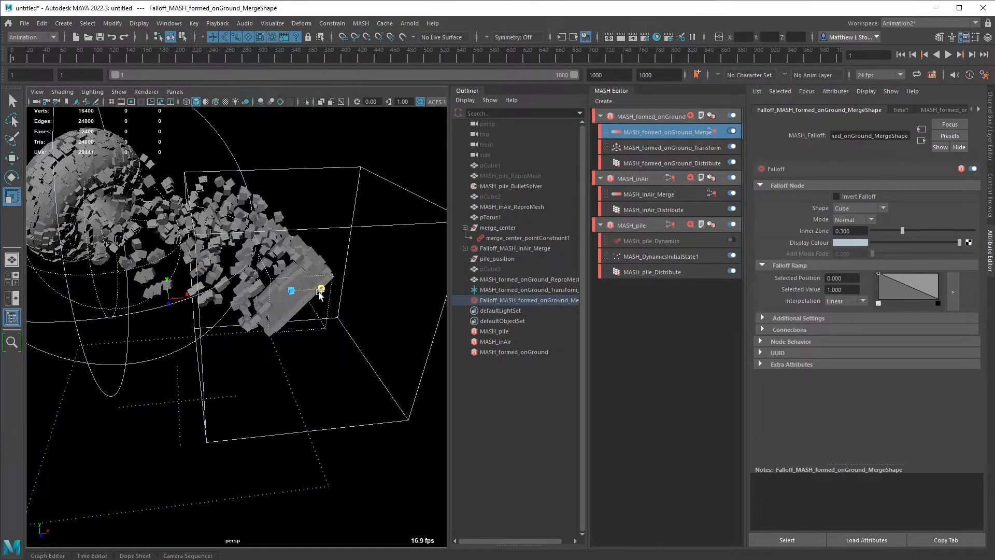
left_click(293, 262)
Step: Narrow the cube falloff to a Scale X of about 5.2 and a Scale Y of about 14.2, and deselect it
left_click(902, 111)
left_click(928, 110)
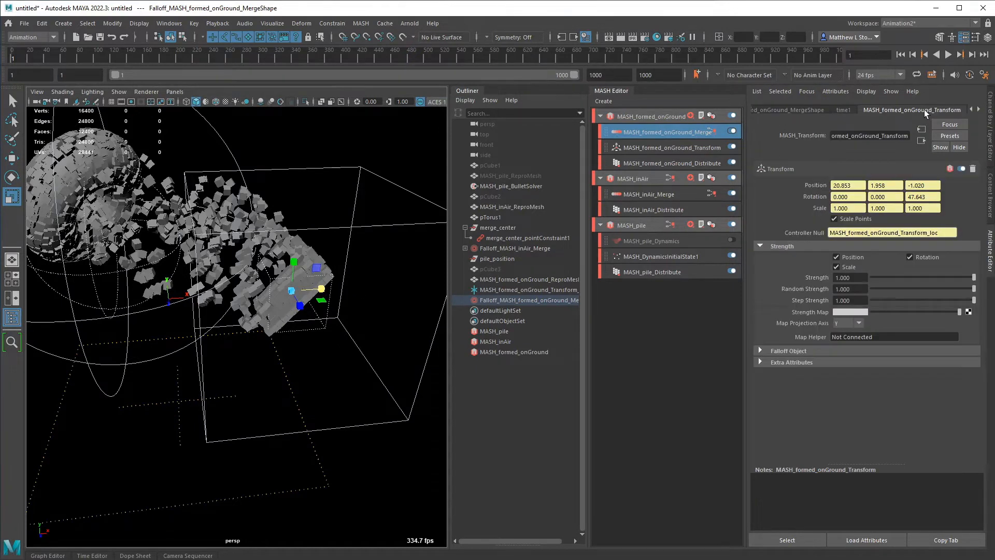
left_click(801, 110)
left_click(662, 133)
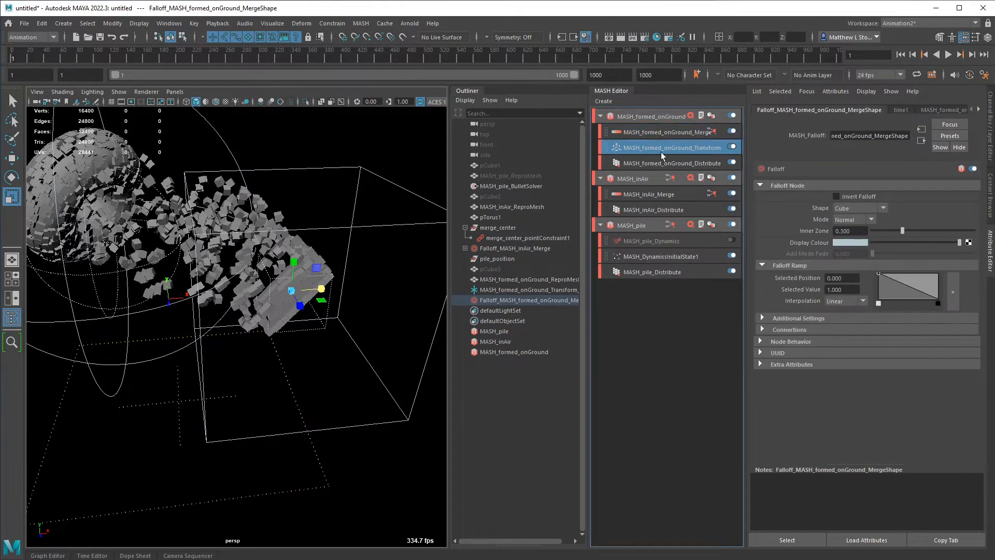
left_click(520, 299)
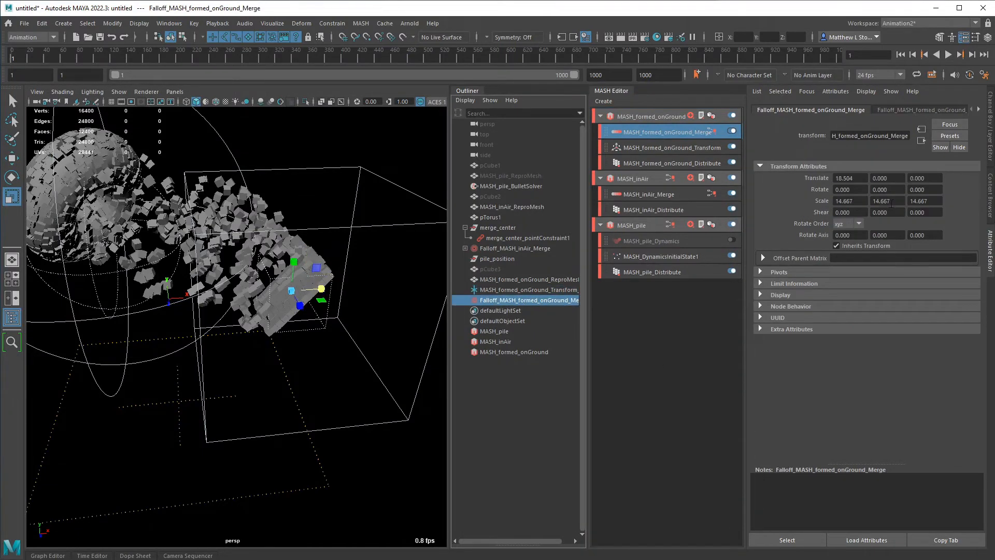
left_click_drag(887, 201, 865, 201, "ctrl")
middle_click_drag(858, 203, 809, 206, "ctrl")
left_click_drag(322, 289, 309, 290)
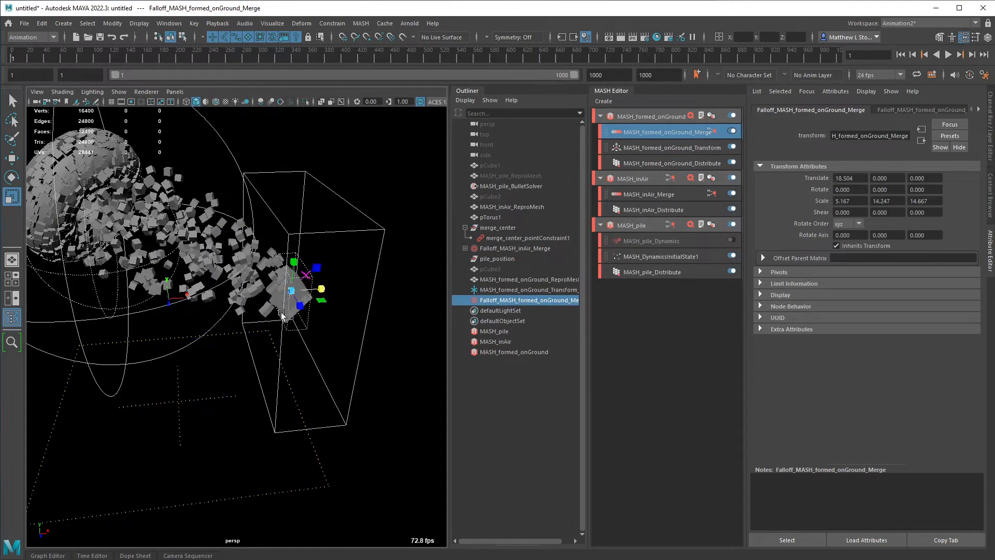
left_click(371, 293)
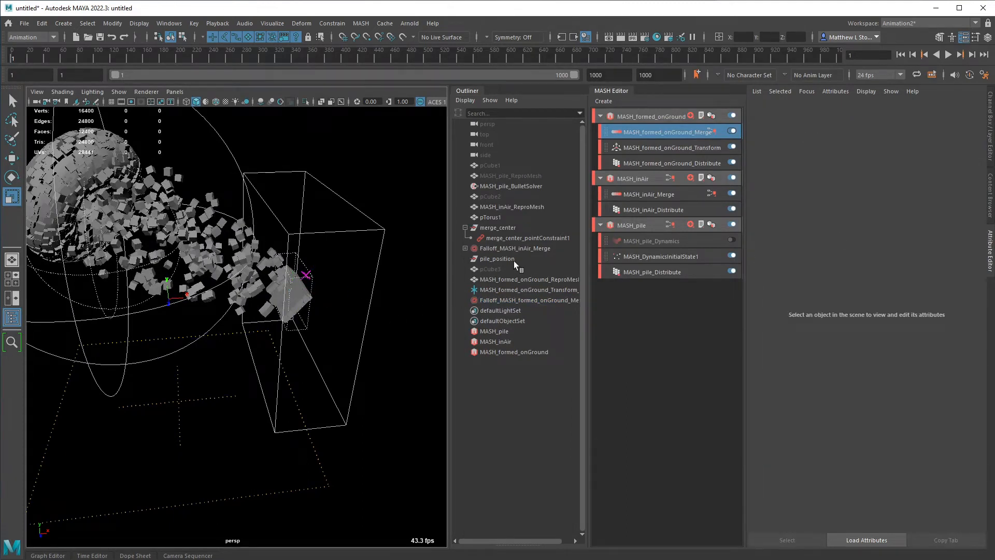
Step: Enlarge the Falloff_MASH_formed_onGround_Merge cube falloff to a Scale X of about 11.2 and a Scale Z of about 67.7
left_click(355, 211)
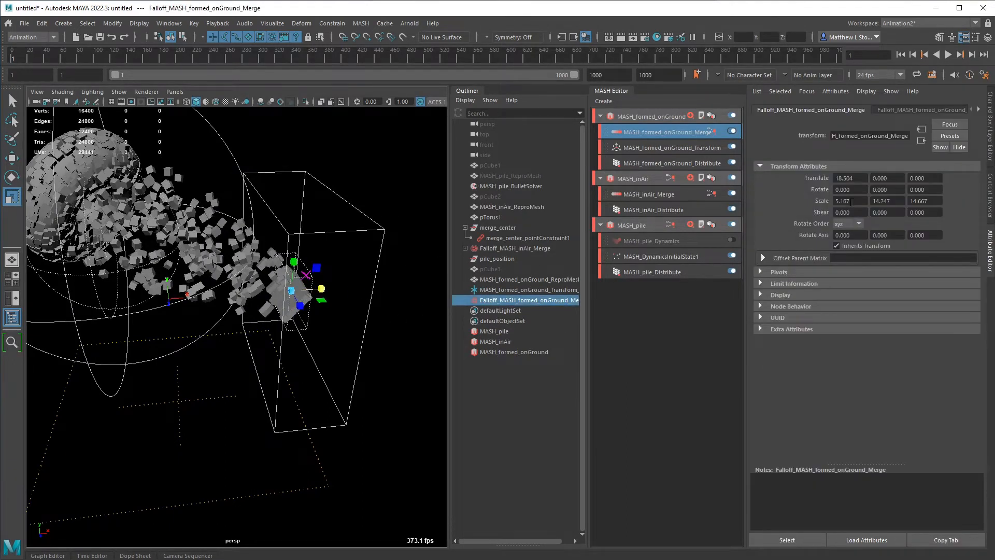
middle_click_drag(856, 205, 872, 206, "ctrl")
mouse_move(934, 206)
middle_mouse_down("ctrl")
mouse_move(910, 207)
mouse_move(947, 217)
middle_mouse_up("ctrl")
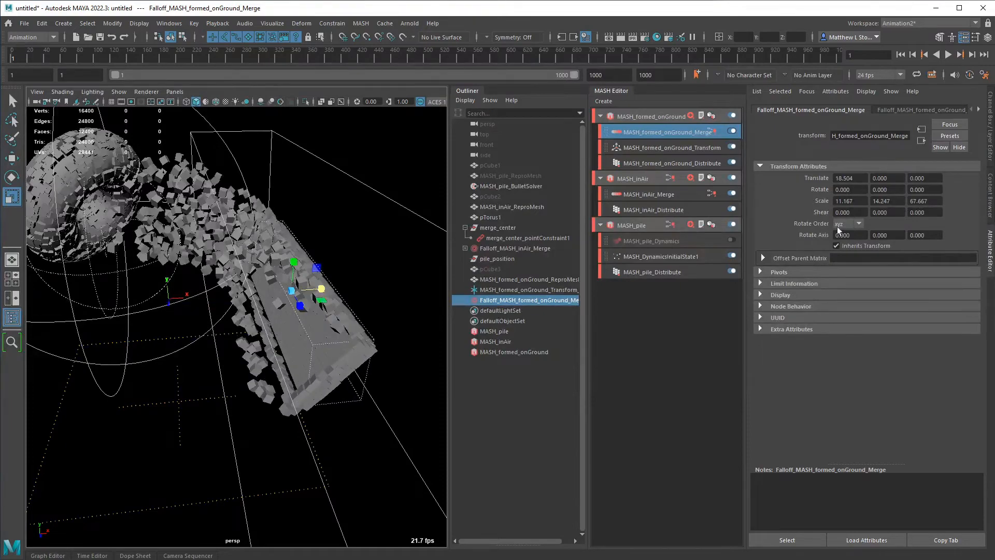
Step: Rotate the on-ground cube falloff about -33.2 degrees in Z to follow the tilted grid, and scale it up to about 35.4, 45.1, 214.3
left_click_drag(345, 298, 259, 262, "alt")
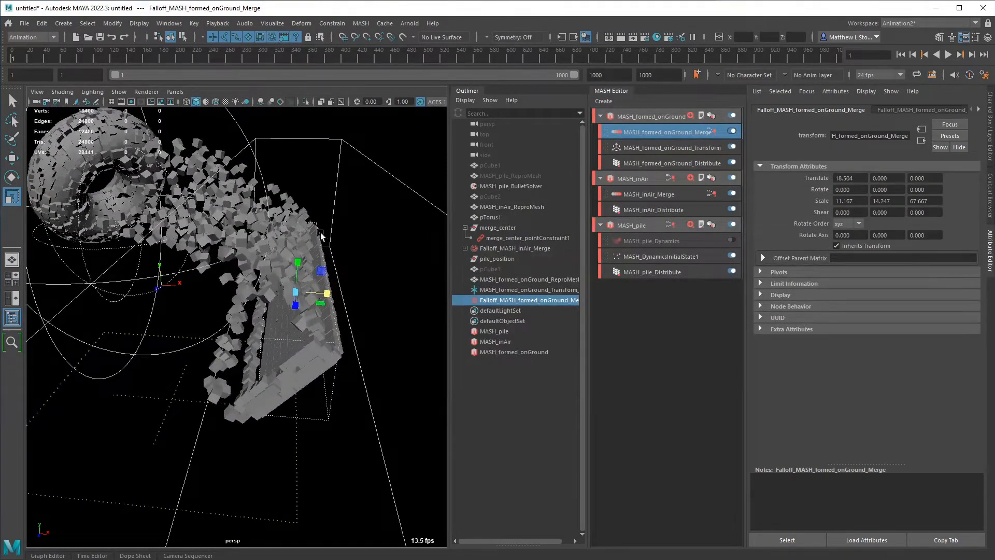
left_click(693, 136)
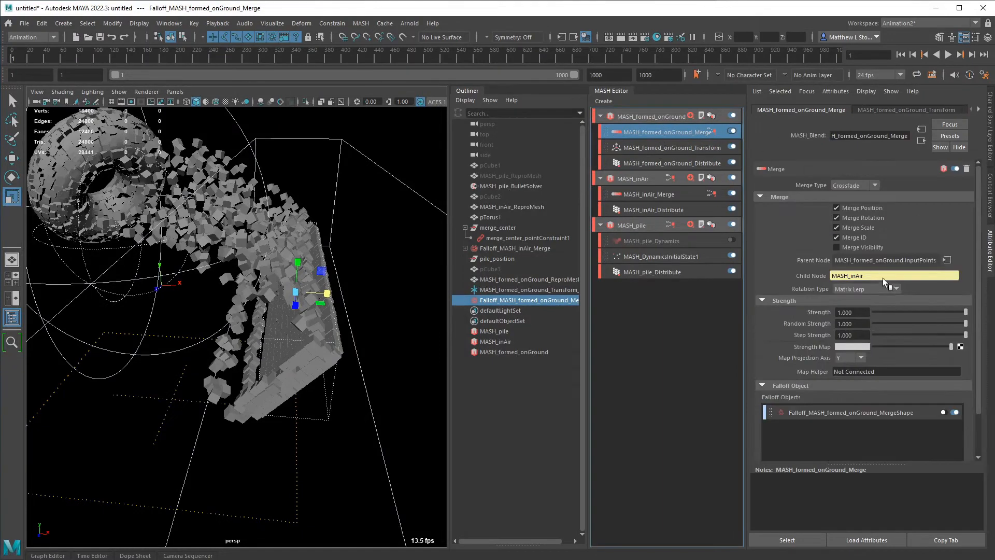
left_click_drag(272, 303, 325, 285, "alt")
key("e")
key("r")
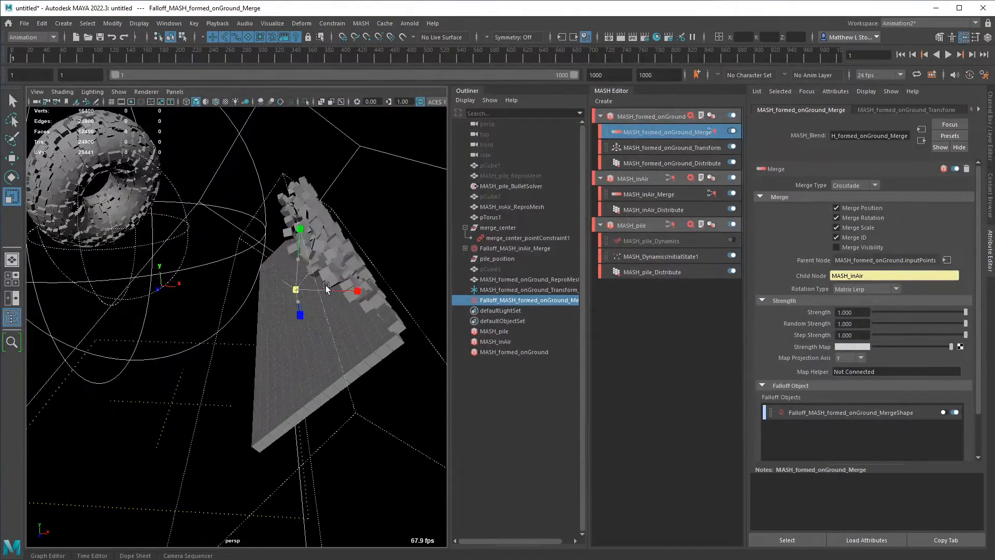
middle_click_drag(326, 285, 342, 267)
key("w")
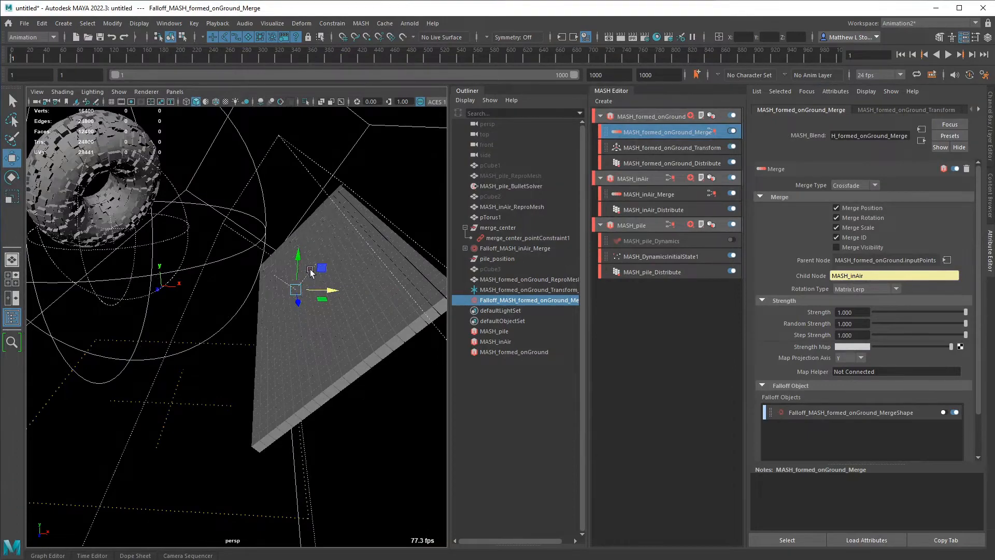
Step: Align the Move tool with the rotated falloff's own axes, and move the falloff to about X 19.1, Y 2.9
left_click_drag(311, 271, 345, 290, "alt")
right_click_drag(346, 290, 318, 276, "ctrl+shift")
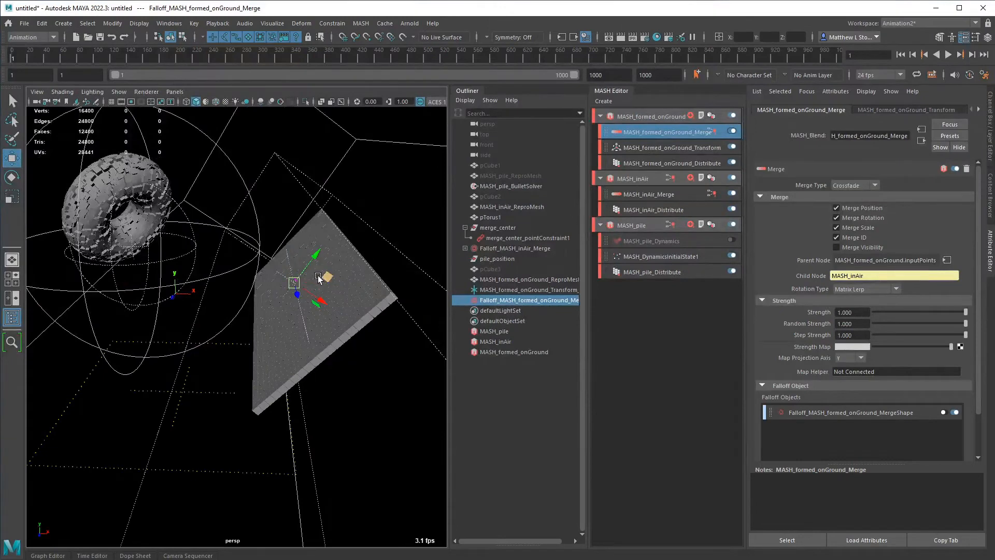
left_click_drag(318, 278, 309, 312)
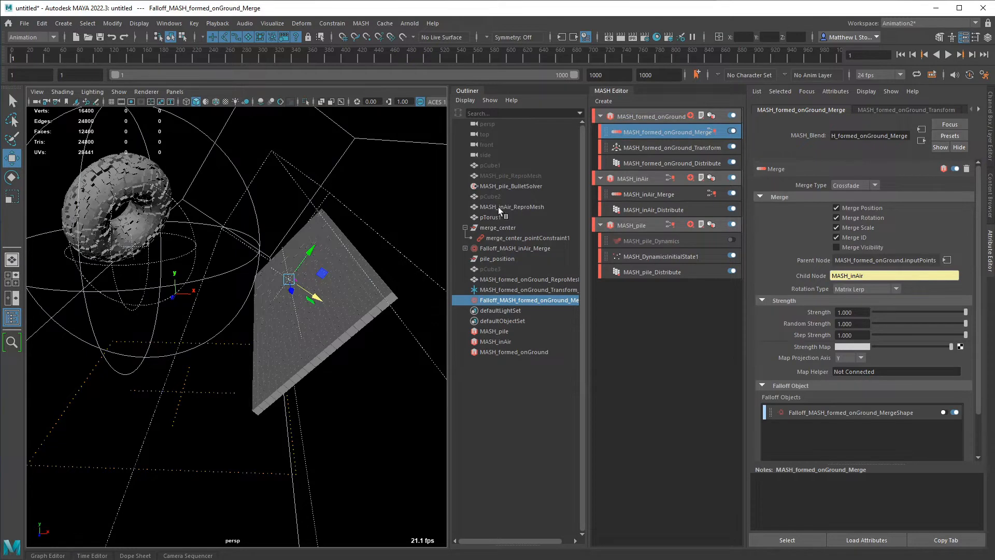
Step: Hide MASH_inAir_ReproMesh, and slide the on-ground falloff along its own X axis past the torus, to about X -10.6, Y 22.3
left_click(522, 206)
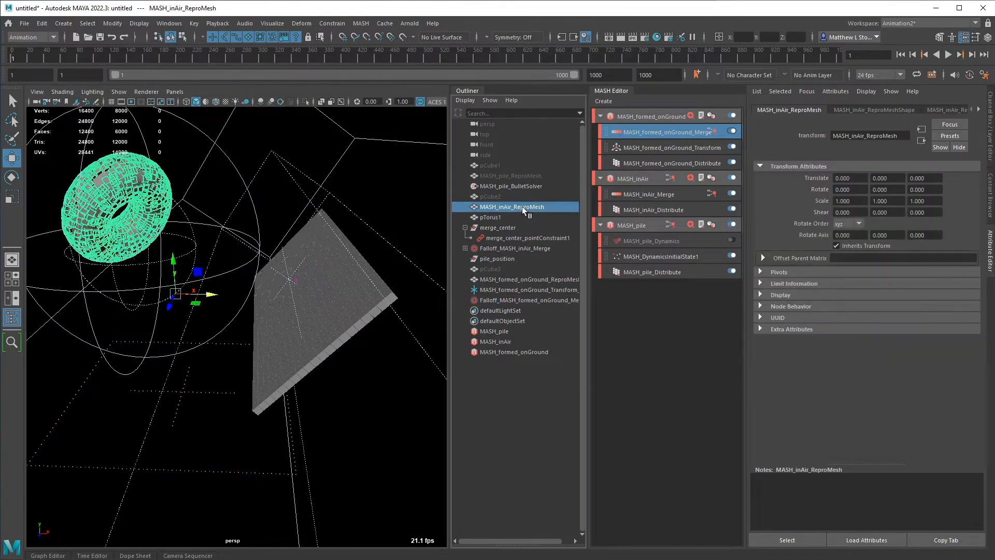
key("ctrl+h")
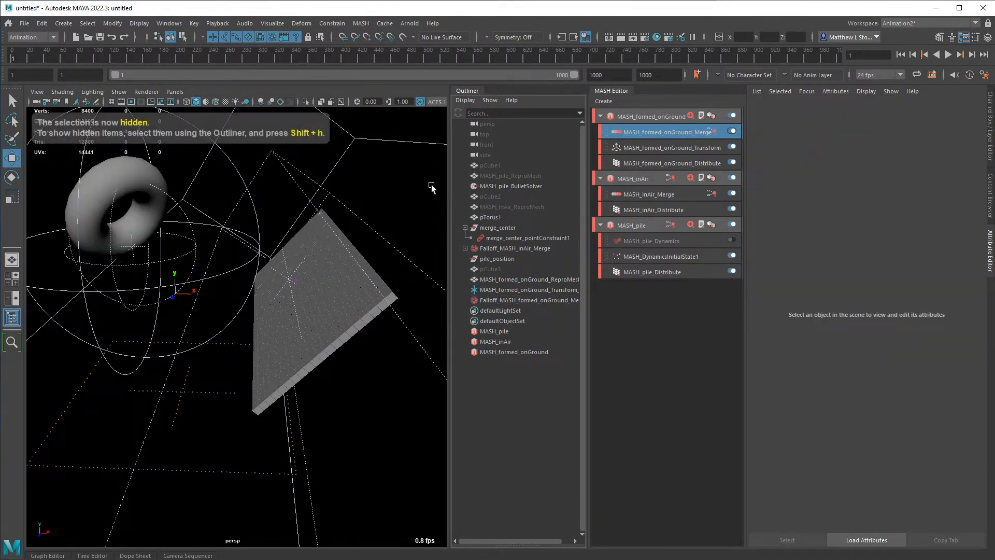
left_click(671, 132)
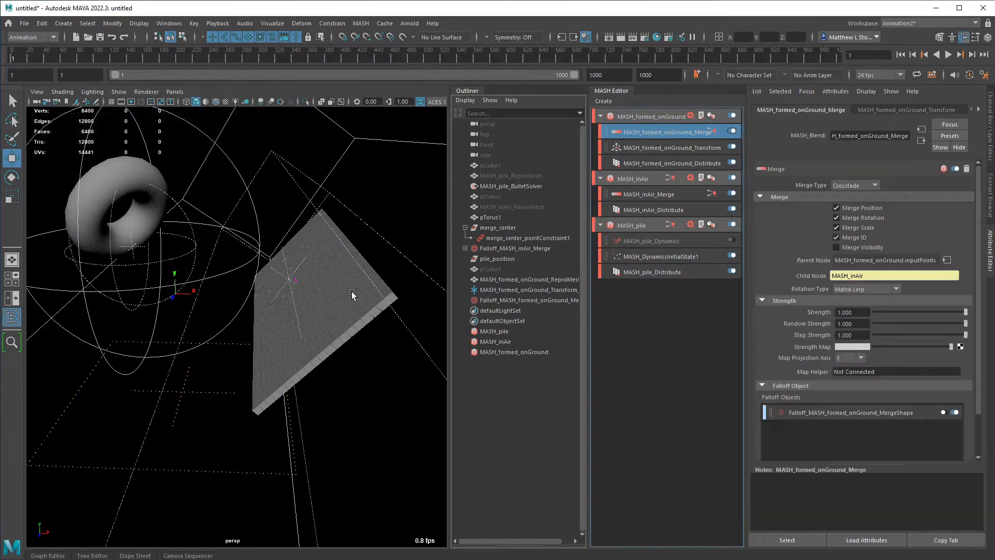
left_click(518, 300)
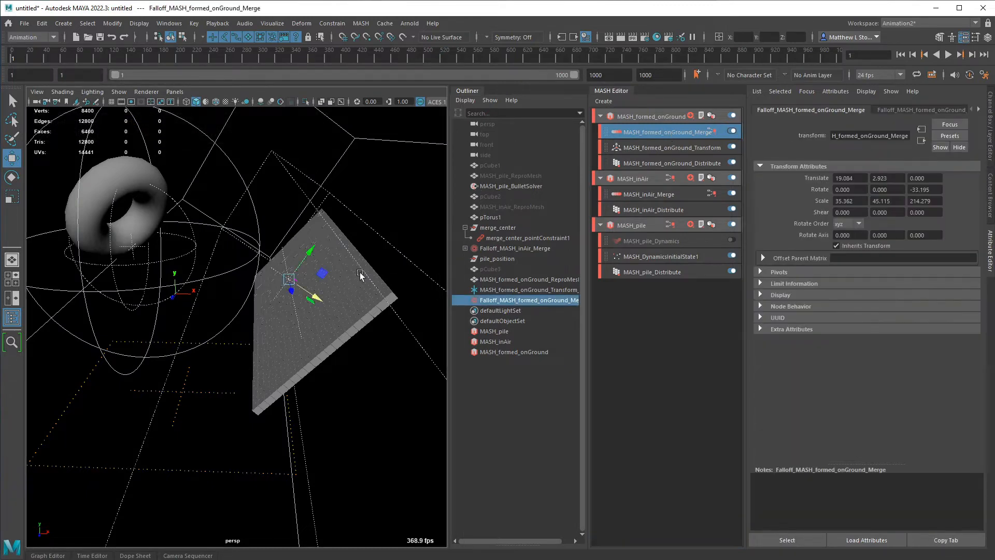
left_click_drag(300, 297, 93, 151)
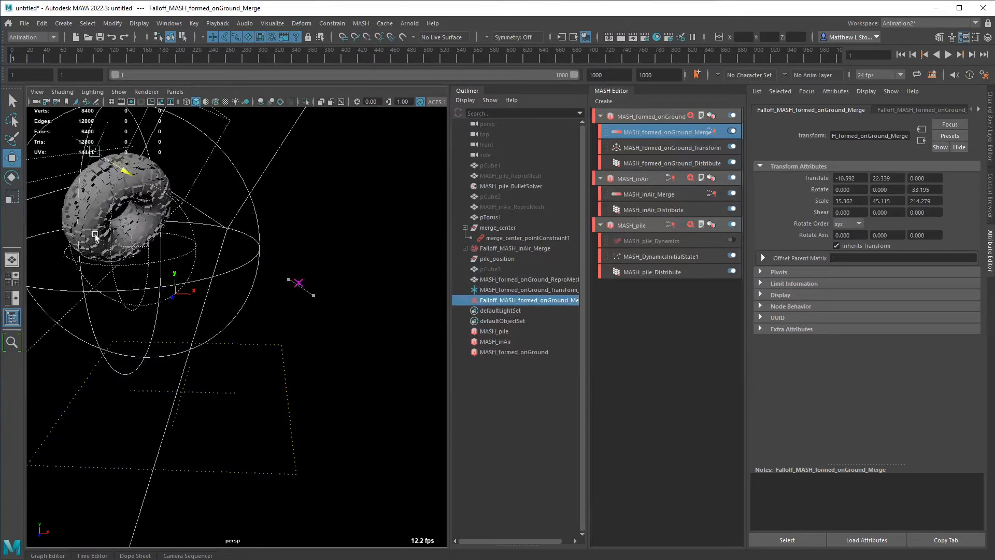
Step: Set the Merge Center weight in the parent constraint of Falloff_MASH_inAir_Merge to 0
left_click(507, 229)
left_click(508, 248)
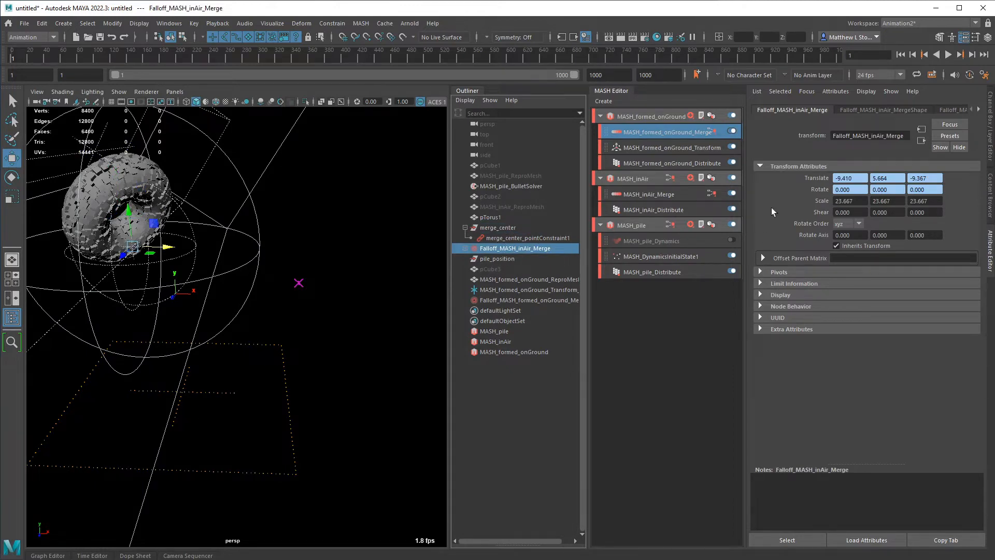
left_click(990, 131)
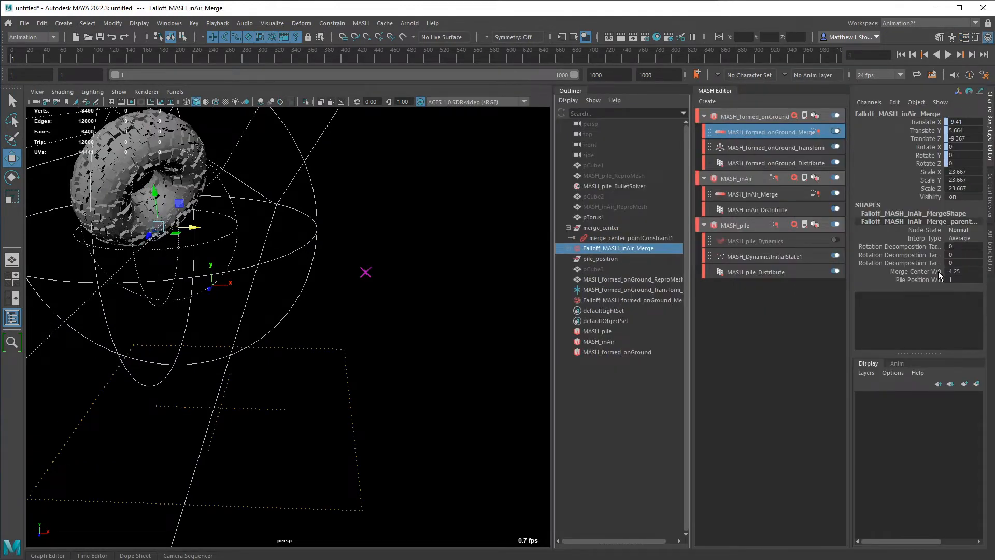
double_click(956, 271)
type("0")
key("Return")
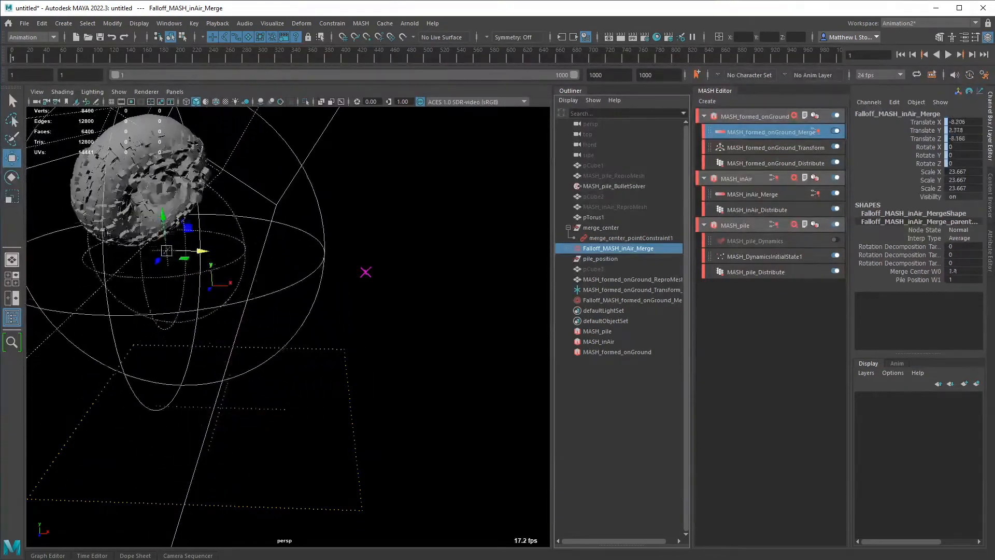
Step: Raise the in-air falloff's Merge Center weight gradually to about 3.9, and set it back to 1
middle_click_drag(948, 271, 958, 272)
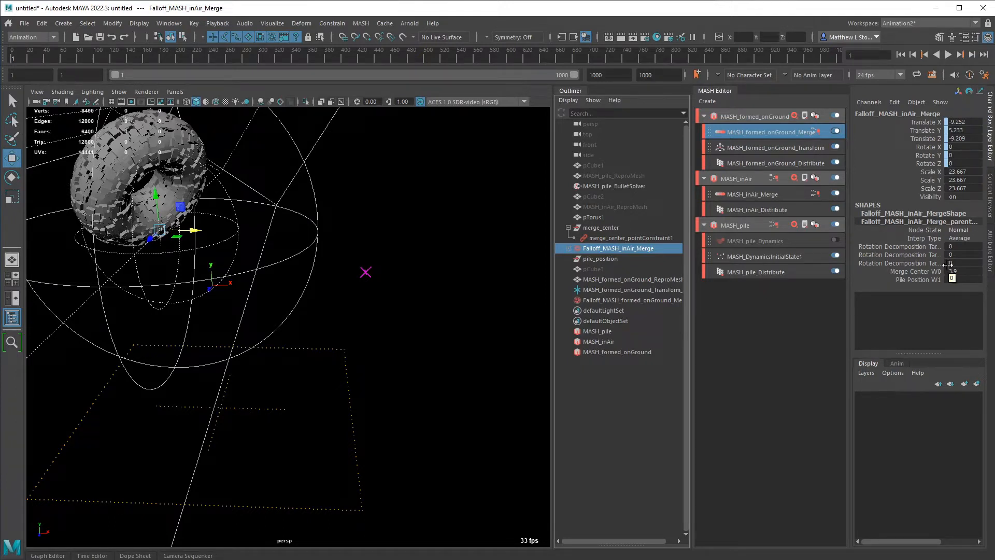
type("1")
key("Return")
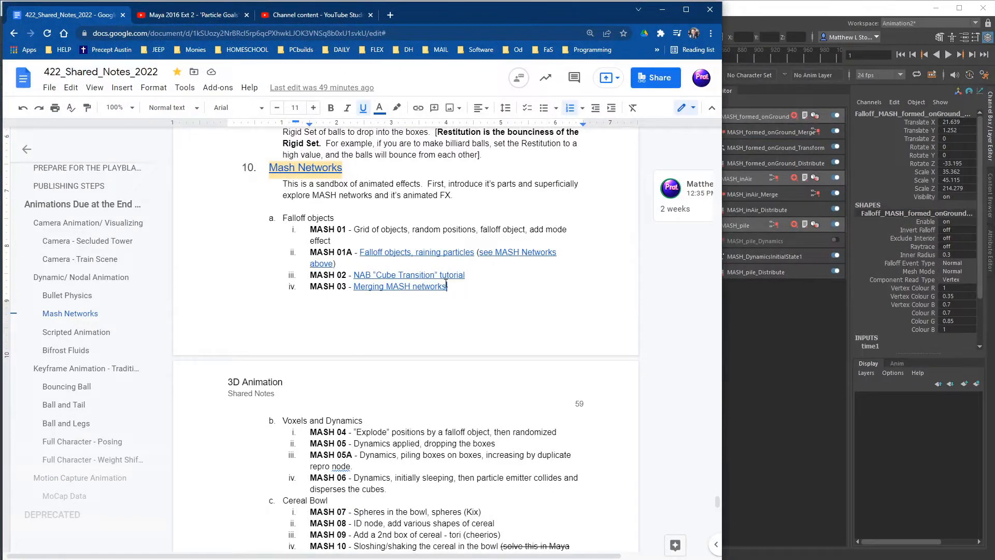
Step: Highlight the MASH 03 label in the shared notes, switch to Maya and start a Save As in the scenes\SP2022\MASH folder
left_click_drag(311, 286, 383, 284)
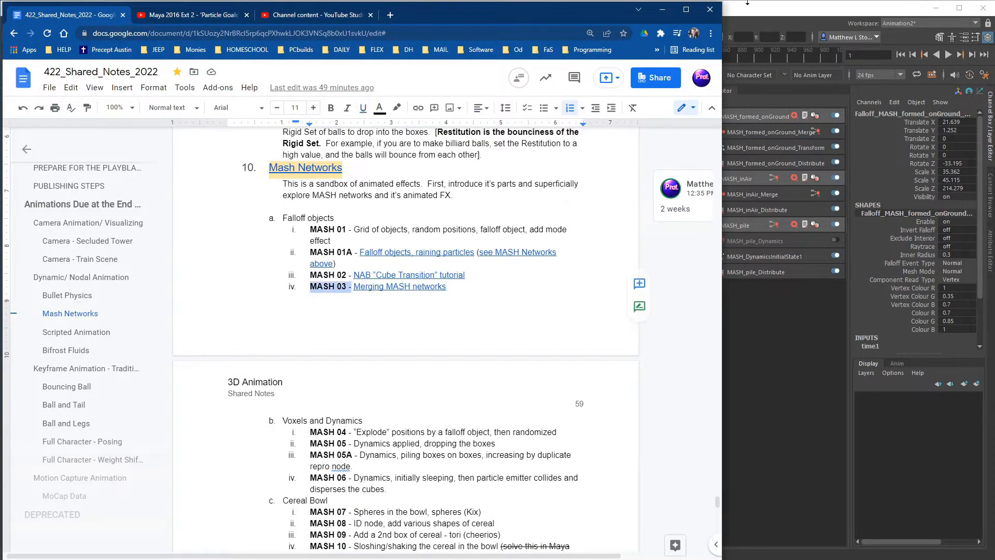
left_click(747, 3)
key("ctrl+shift+s")
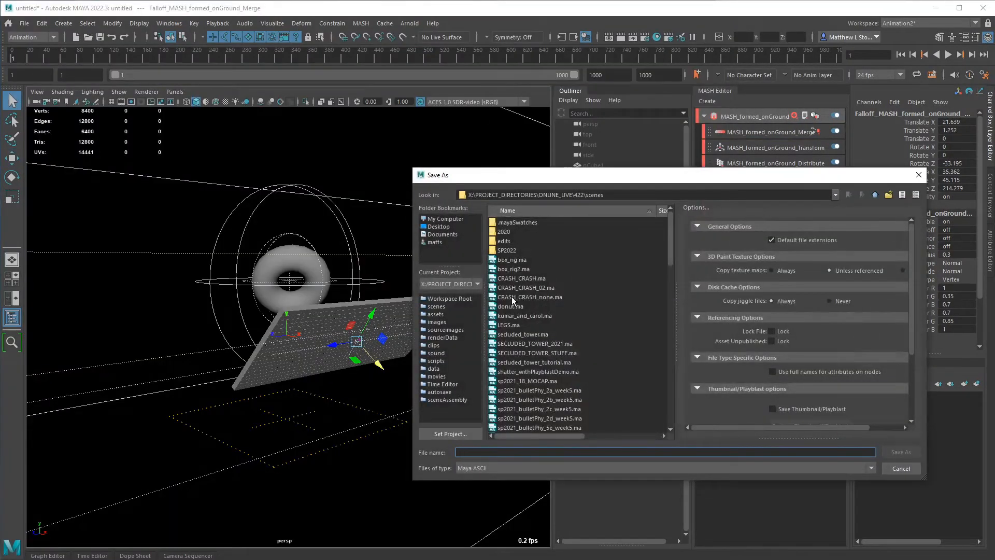
double_click(511, 251)
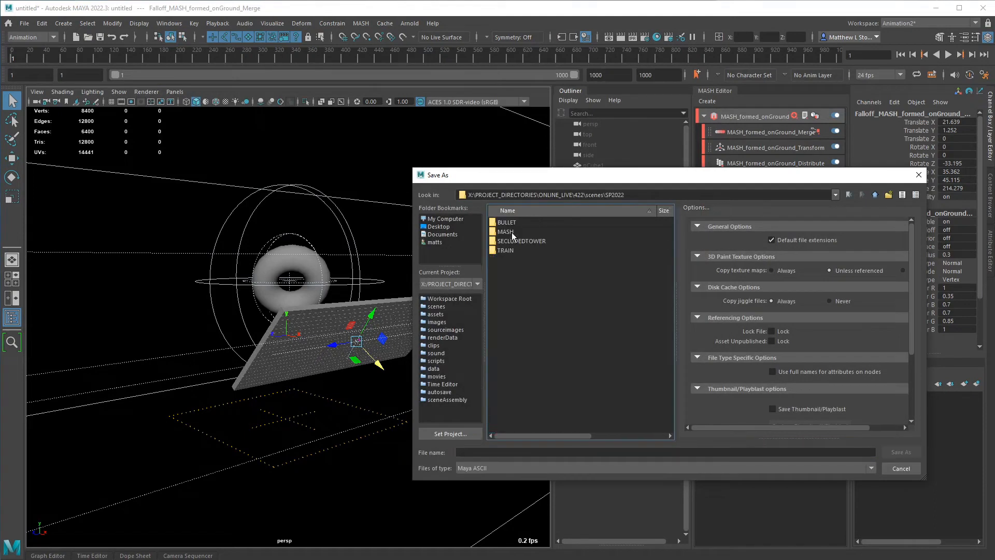
double_click(512, 232)
Step: Save the scene as MASH03.ma, reusing the name pattern of MASH02.ma
left_click(515, 231)
left_click(477, 453)
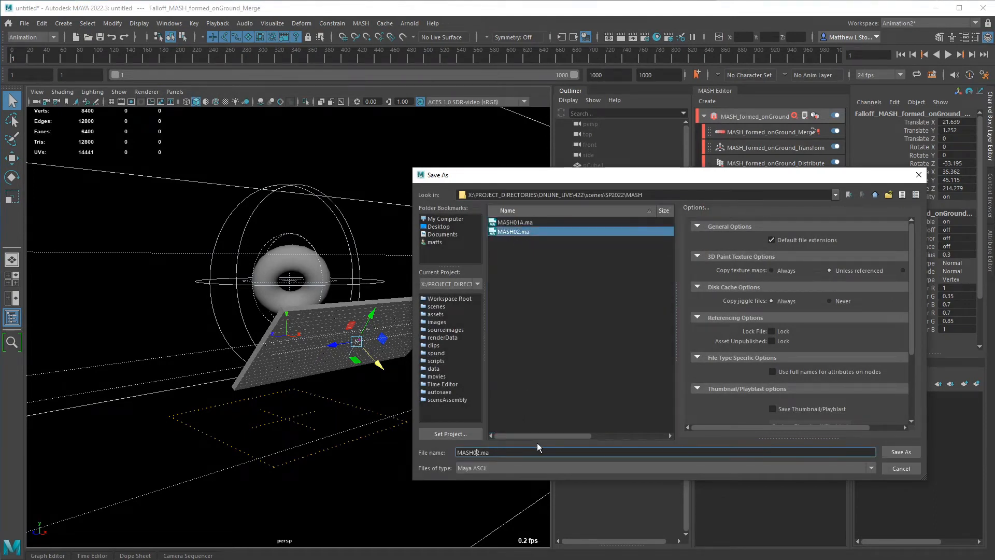
key("BackSpace")
type("3")
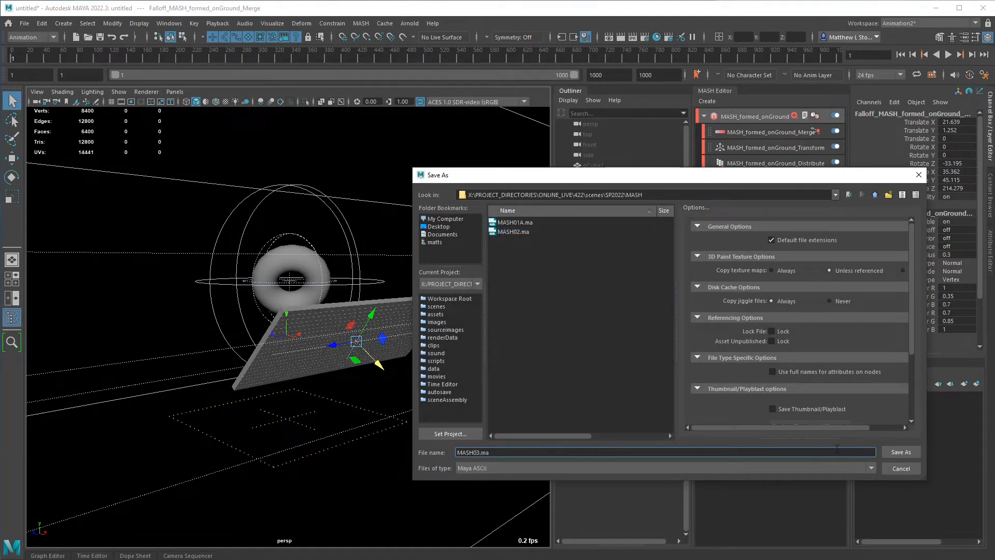
left_click(912, 455)
Step: Switch to the shared notes in the browser, preview the Merging MASH networks link and highlight the MASH 04 description
key("alt+Tab")
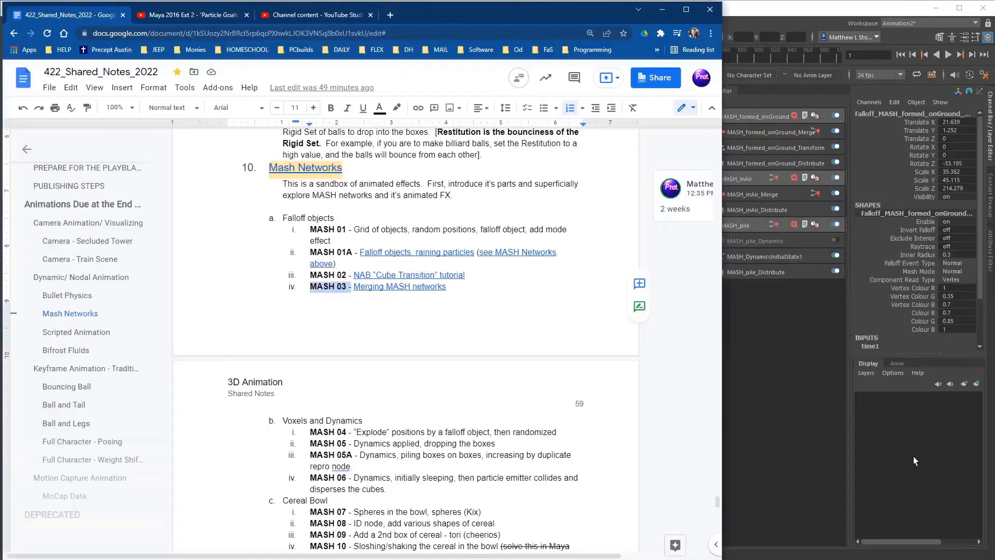
left_click(482, 297)
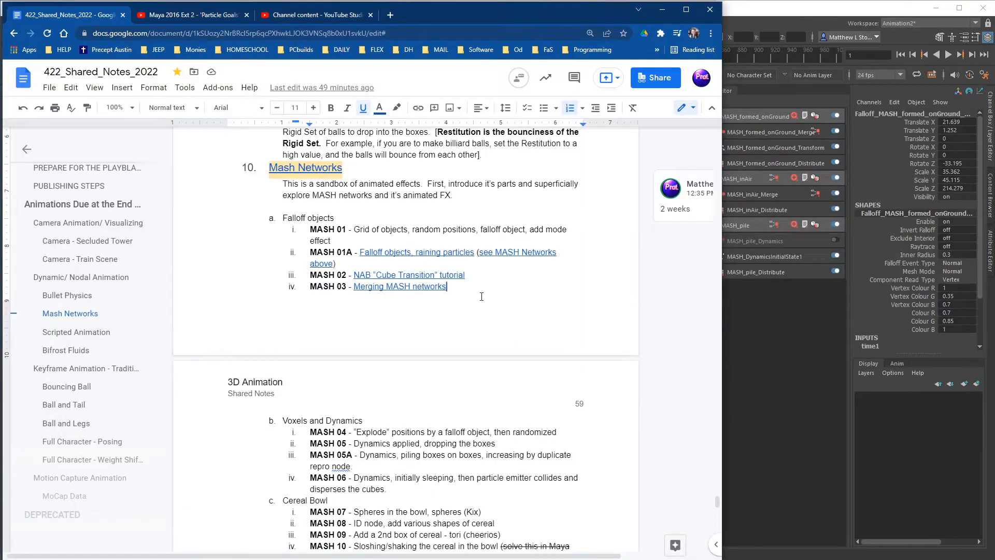
left_click(444, 288)
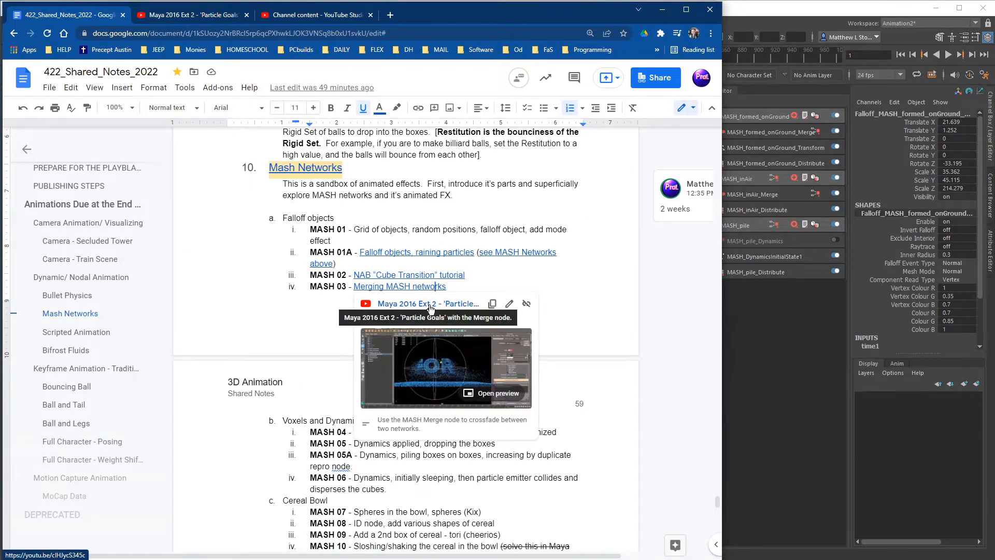
left_click(467, 288)
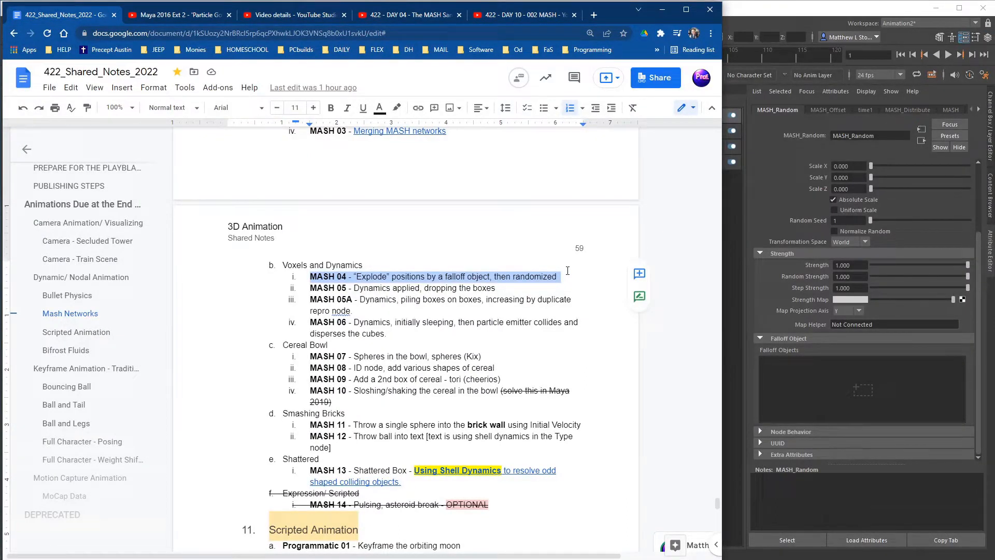
left_click(288, 265)
left_click_drag(353, 277, 567, 277)
Step: Switch to Maya and move Falloff_MASH_Offset upward inside the cube-shaped grid
left_click(779, 231)
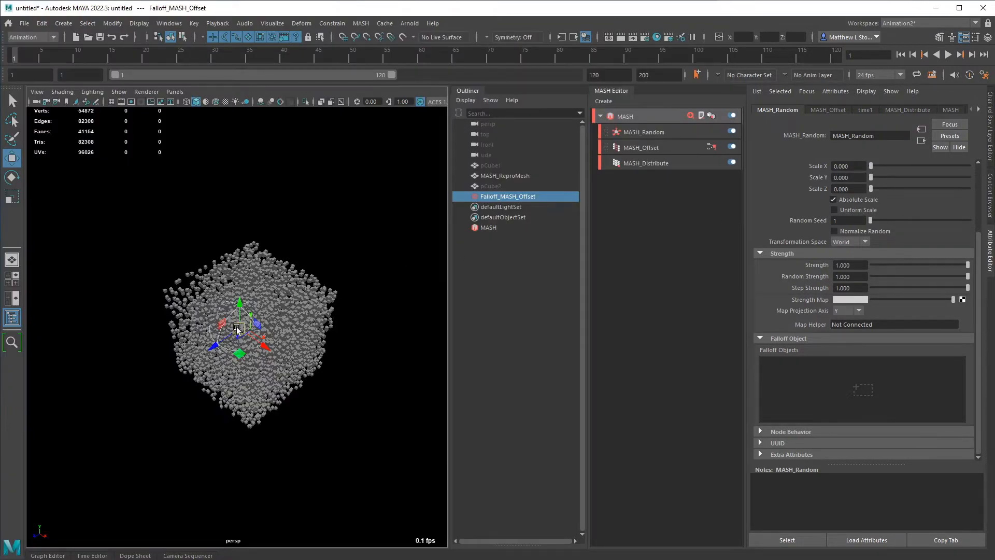
mouse_move(238, 330)
left_mouse_down()
mouse_move(188, 367)
mouse_move(260, 318)
mouse_move(262, 325)
mouse_move(238, 314)
left_mouse_up()
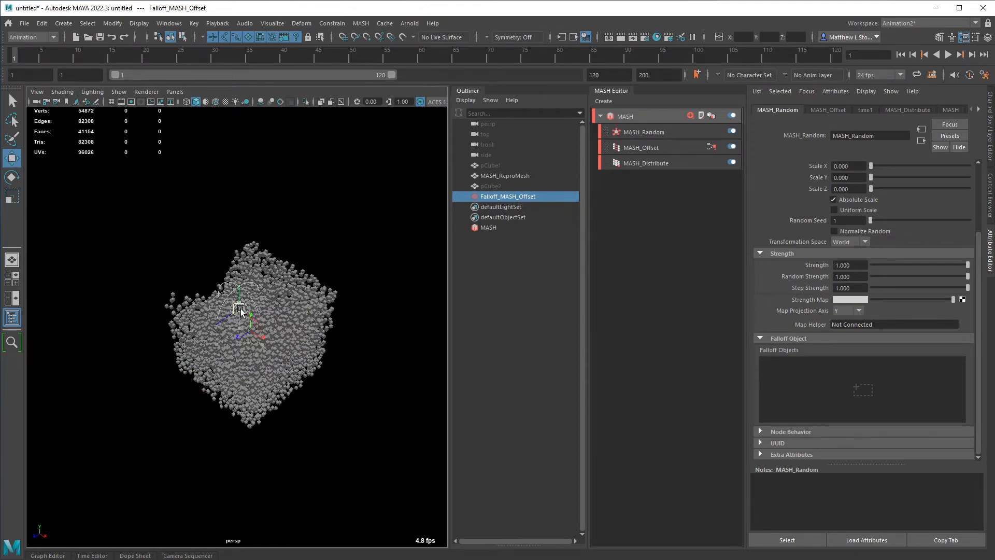
scroll(839, 251, "up", 3)
Step: Set the Offset Scale of the MASH_Offset node to 2 in X, Y and Z
left_click(670, 149)
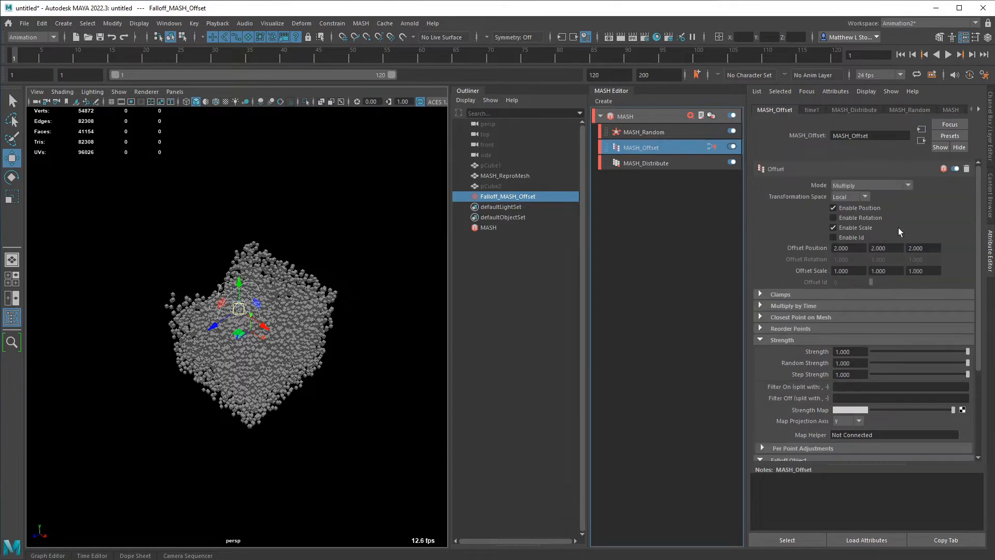
left_click_drag(851, 271, 787, 270)
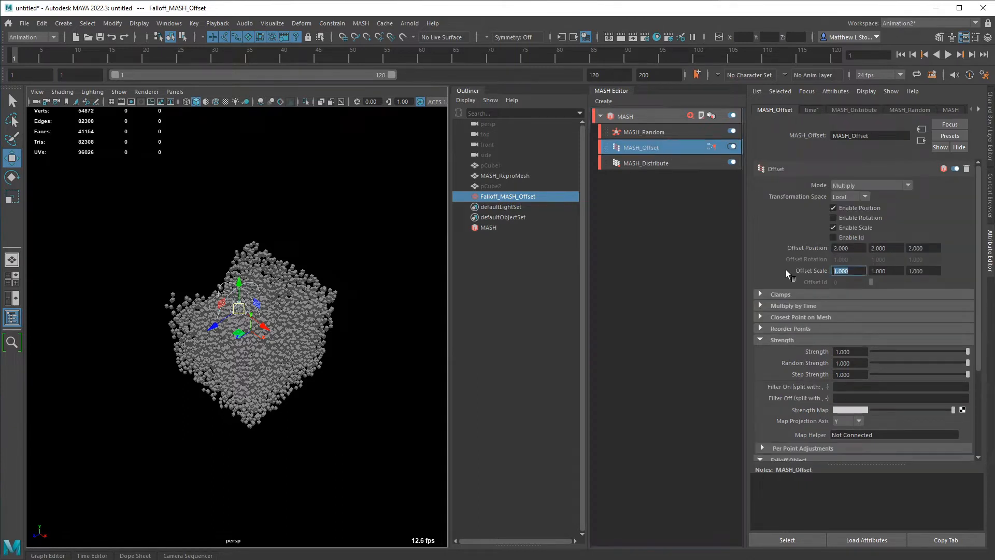
type("2")
key("Tab")
key("Tab")
type("2")
key("Tab")
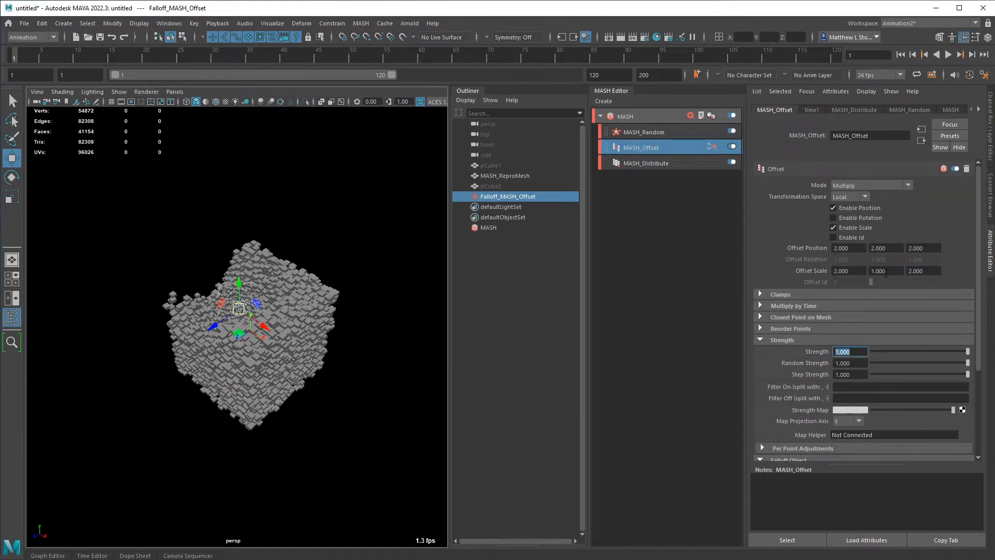
double_click(881, 271)
type("2")
key("Tab")
Step: Turn off the inversion of Falloff_MASH_OffsetShape in the MASH_Offset node's falloff objects
scroll(886, 366, "down", 4)
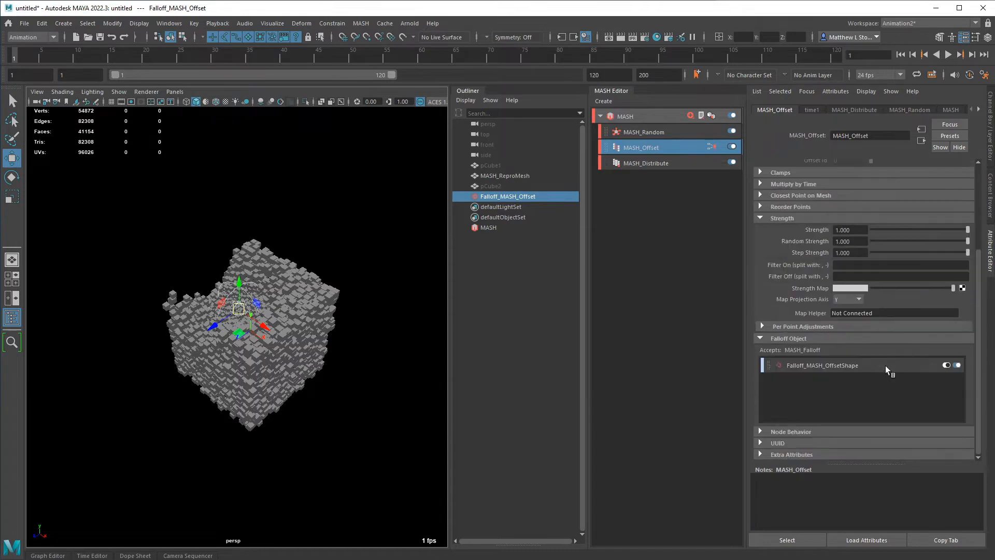
left_click(947, 366)
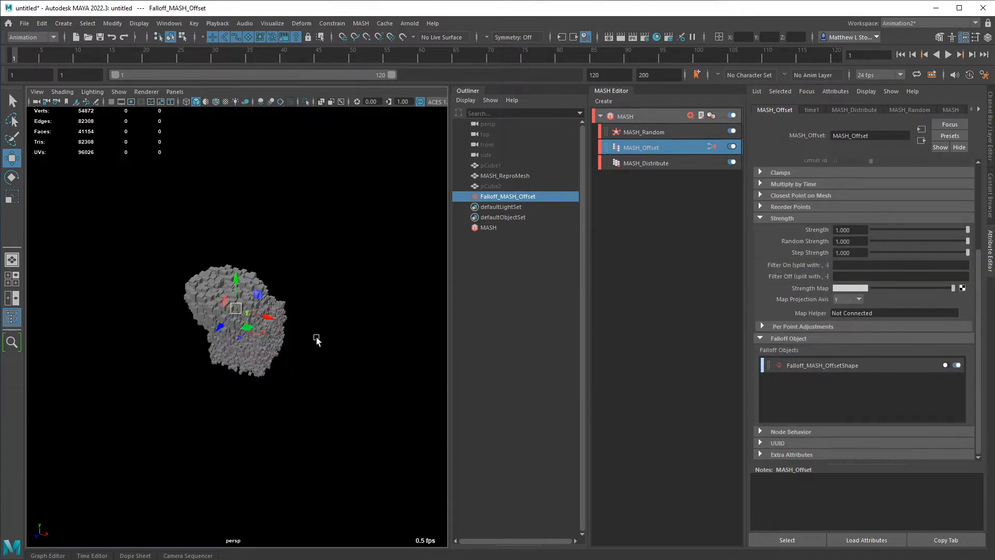
left_click_drag(307, 353, 262, 322, "alt")
Step: Connect Falloff_MASH_Offset as a falloff object of the MASH_Random node and move it toward one side of the cube grid
left_click(645, 132)
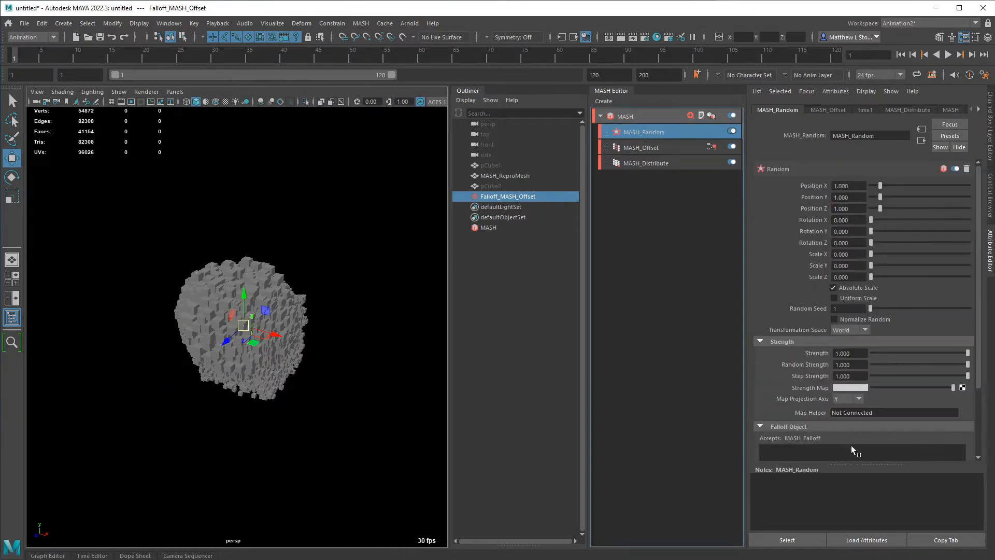
scroll(852, 444, "down", 3)
middle_click_drag(511, 197, 853, 366)
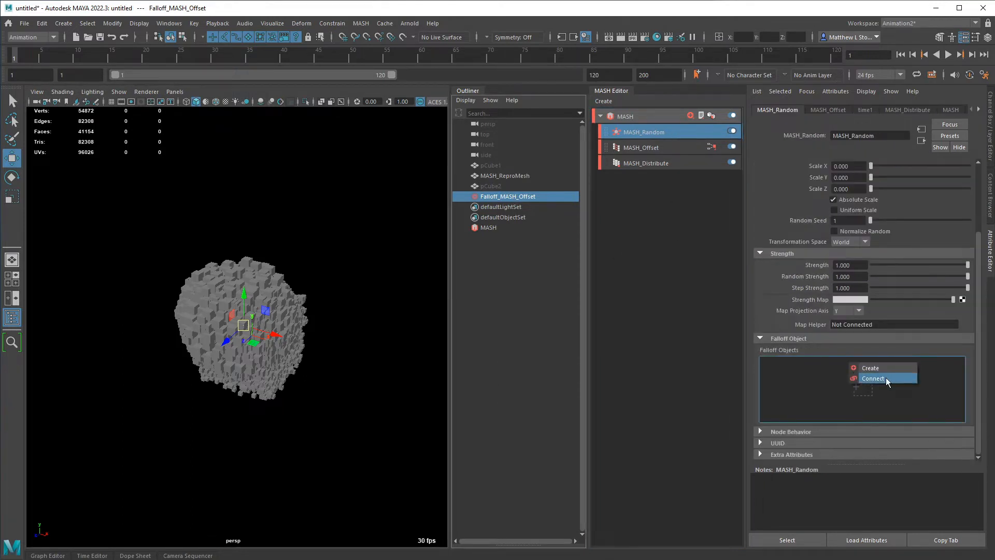
left_click(886, 378)
left_click_drag(252, 325, 216, 340)
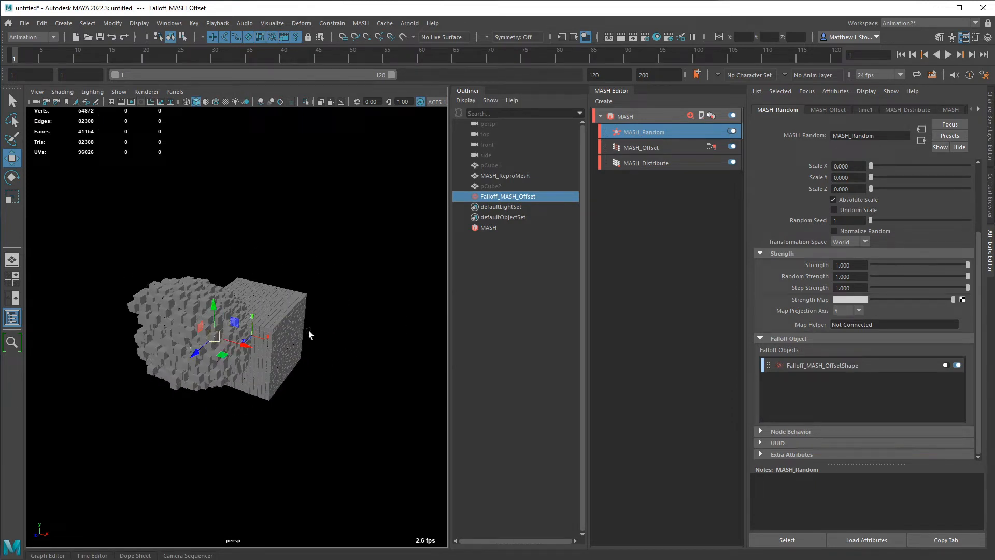
left_click(345, 352)
Step: Start a new scene without saving the current one and create two polygon cubes
key("ctrl+n")
left_click(888, 381)
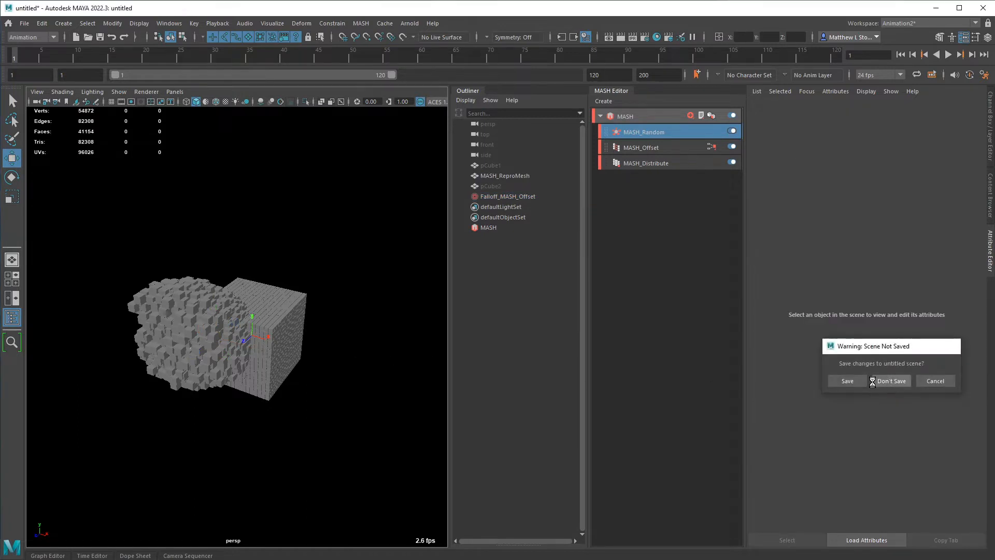
key("space")
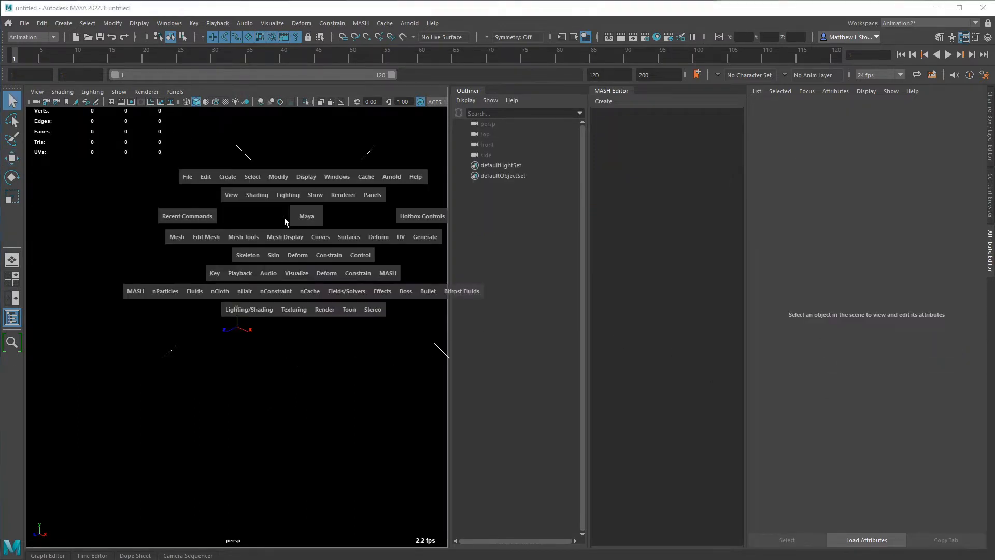
left_click(202, 175)
left_click(226, 177)
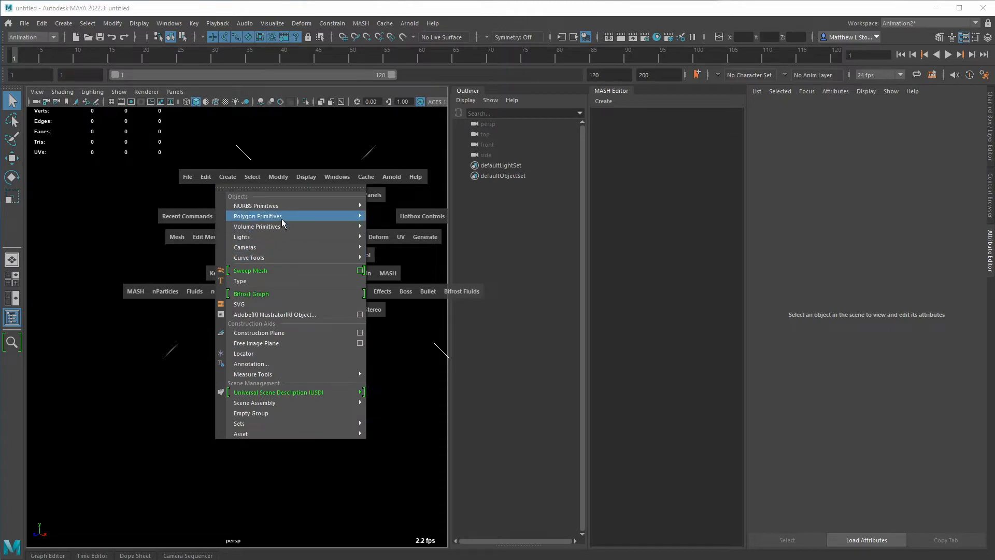
mouse_move(282, 219)
left_click(391, 226)
key("space")
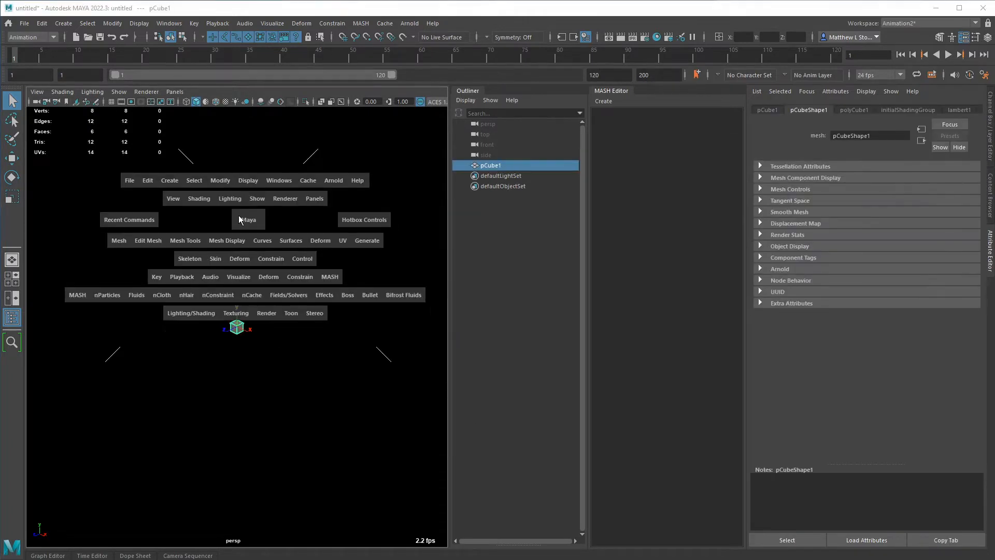
left_click(132, 219)
left_click(136, 242)
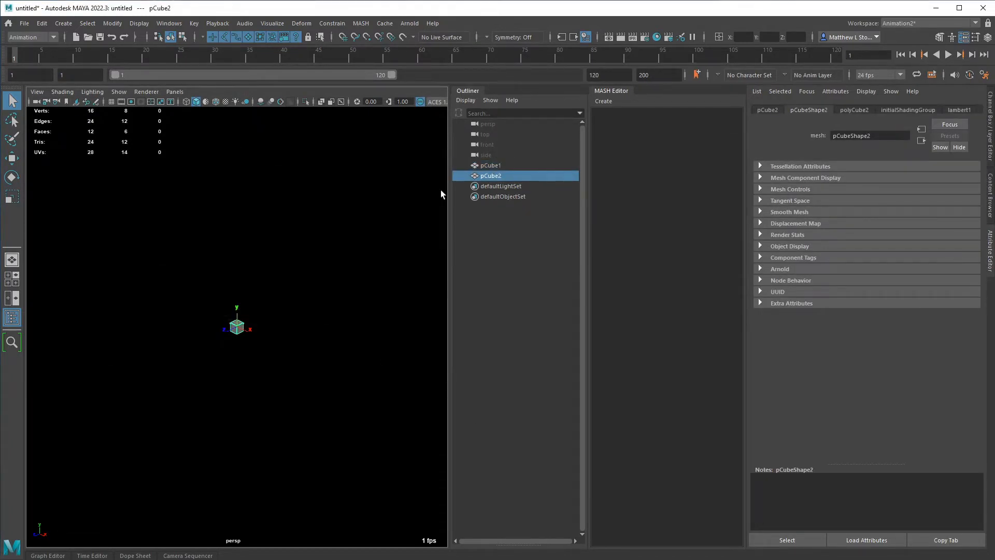
Step: Rename the first cube as voxel and the second cube as volume
middle_click_drag(494, 171, 503, 166)
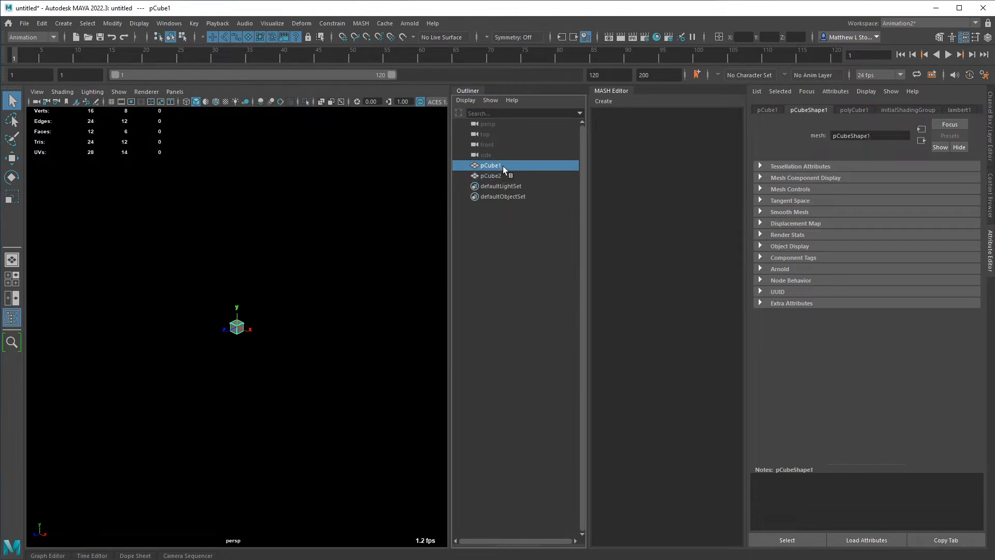
double_click(503, 166)
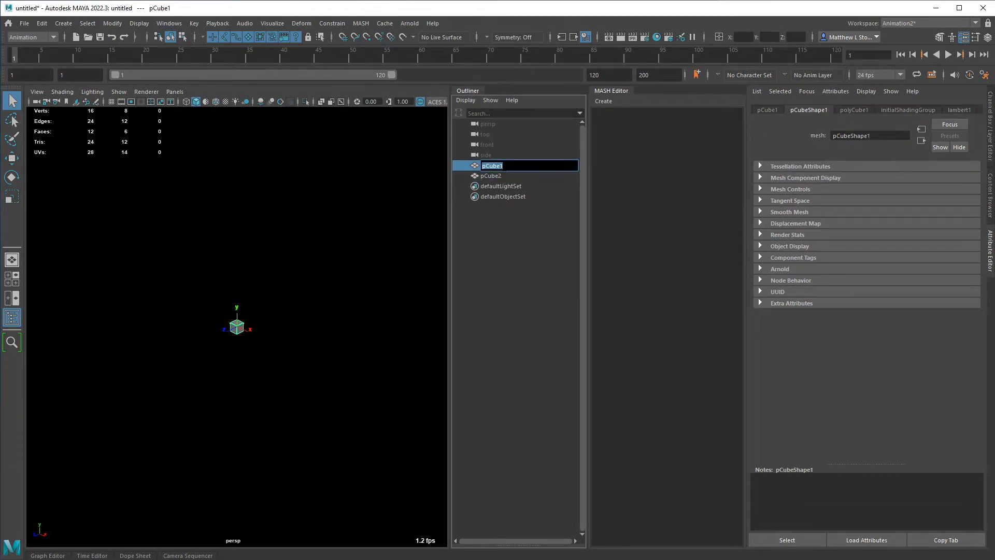
type("voxel")
double_click(500, 176)
type("volume")
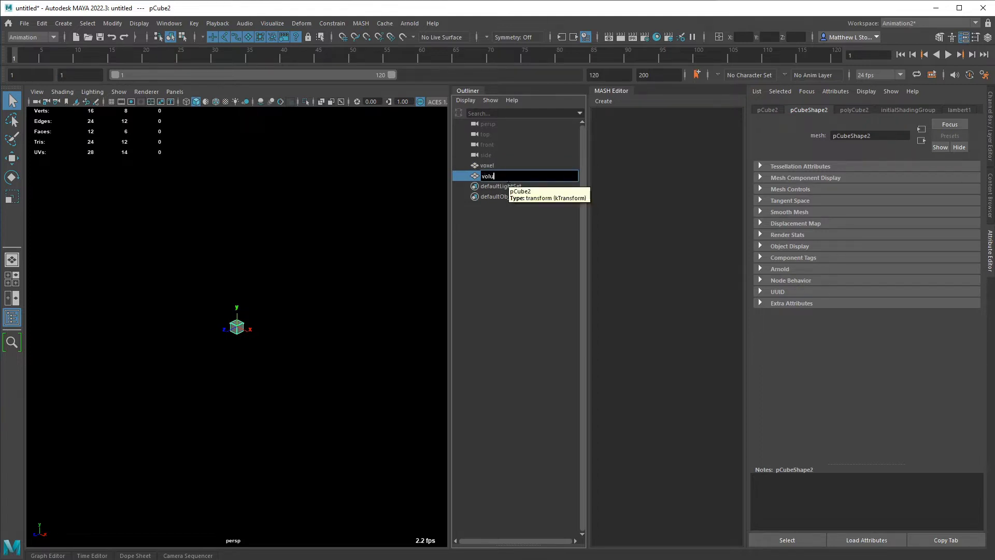
key("Return")
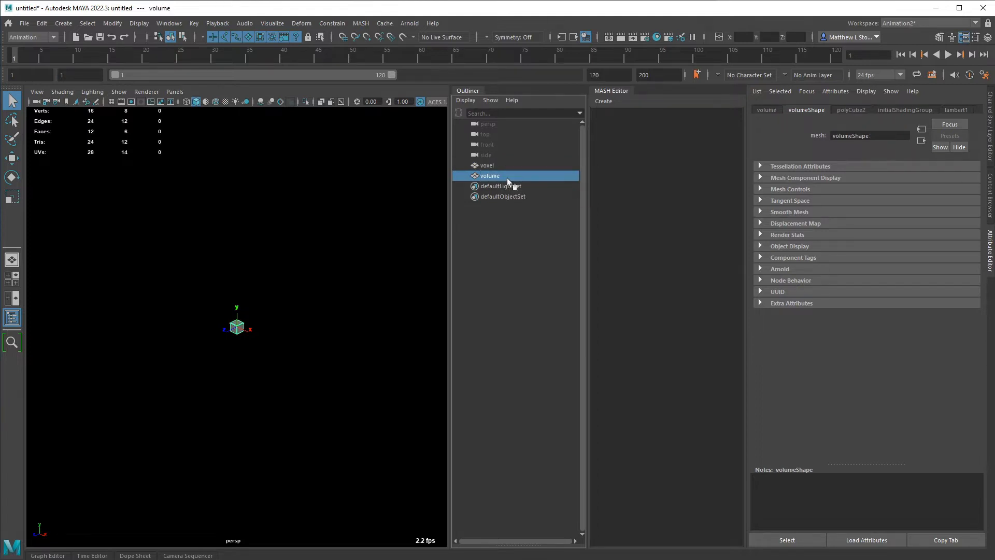
Step: Set the volume cube's width, height and depth to 20
left_click(852, 110)
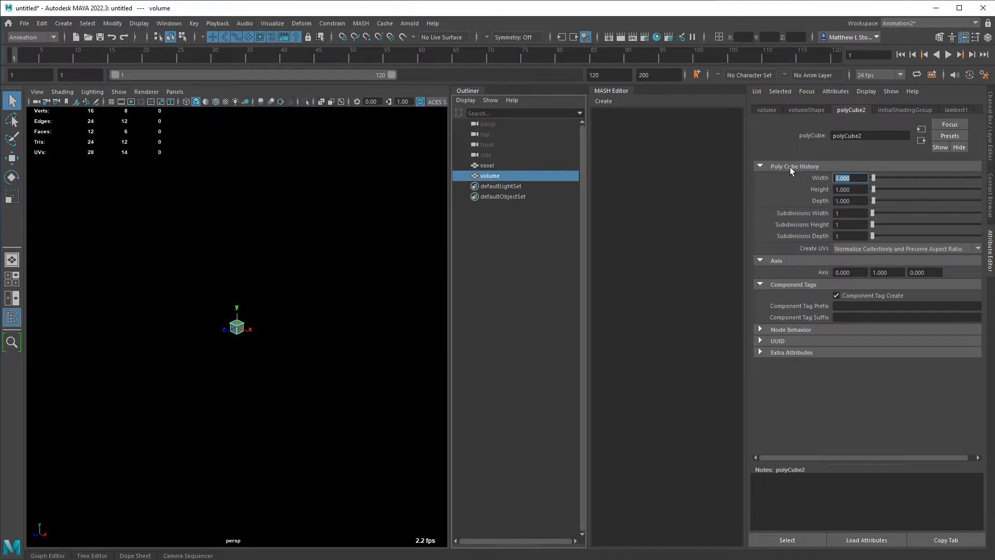
type("20")
key("Tab")
type("20")
key("Tab")
type("20")
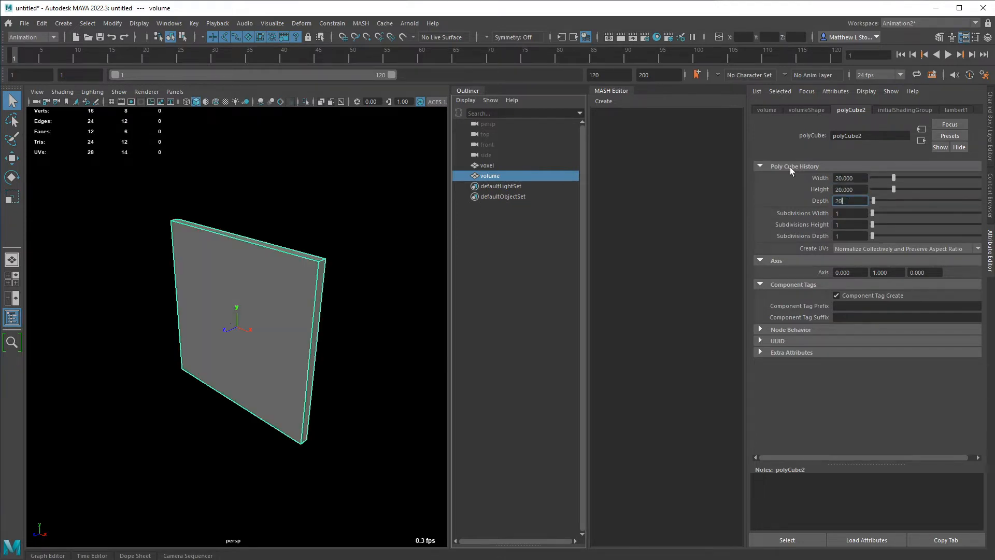
key("Tab")
Step: Hide the volume cube
left_click(496, 166)
left_click(499, 175)
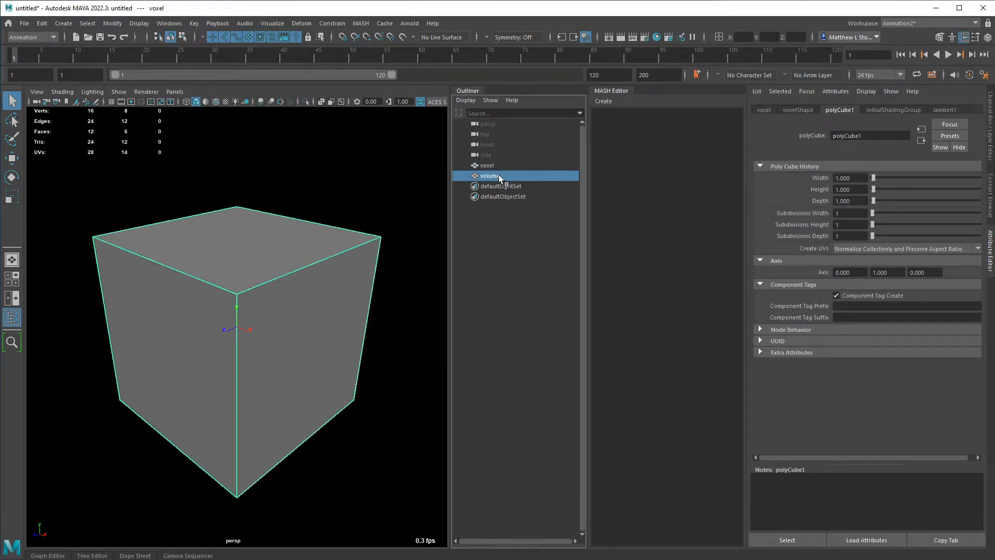
key("ctrl+h")
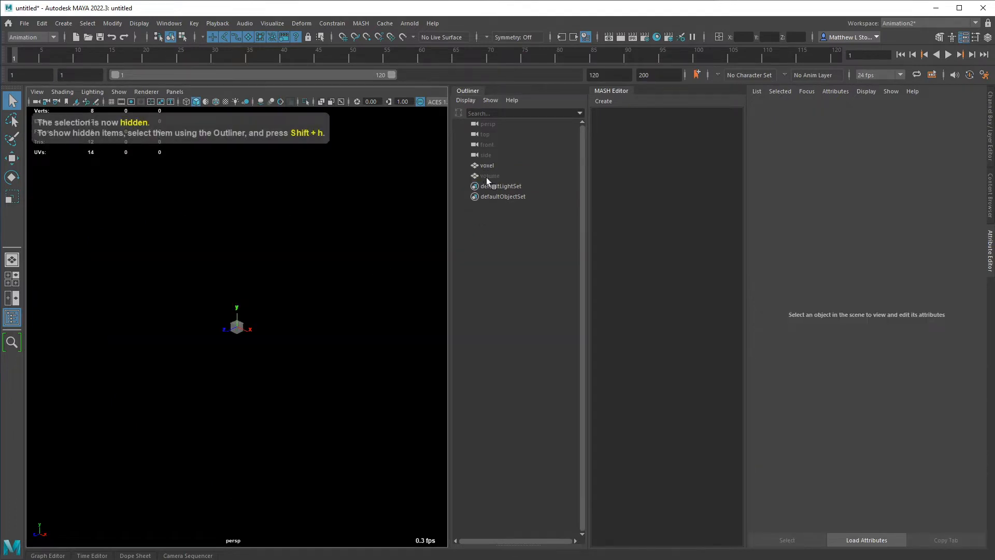
Step: Create a MASH network from the voxel cube
left_click(496, 166)
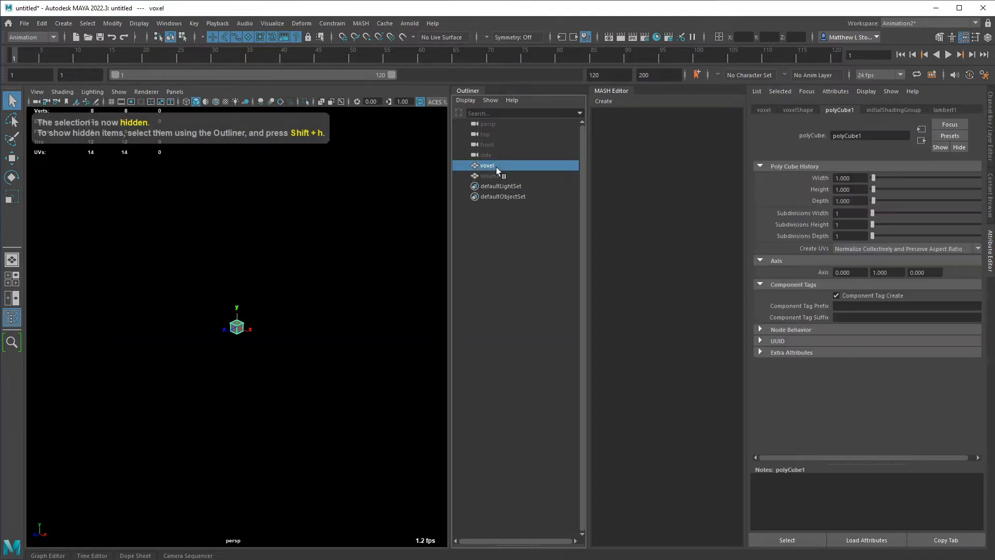
left_click(604, 102)
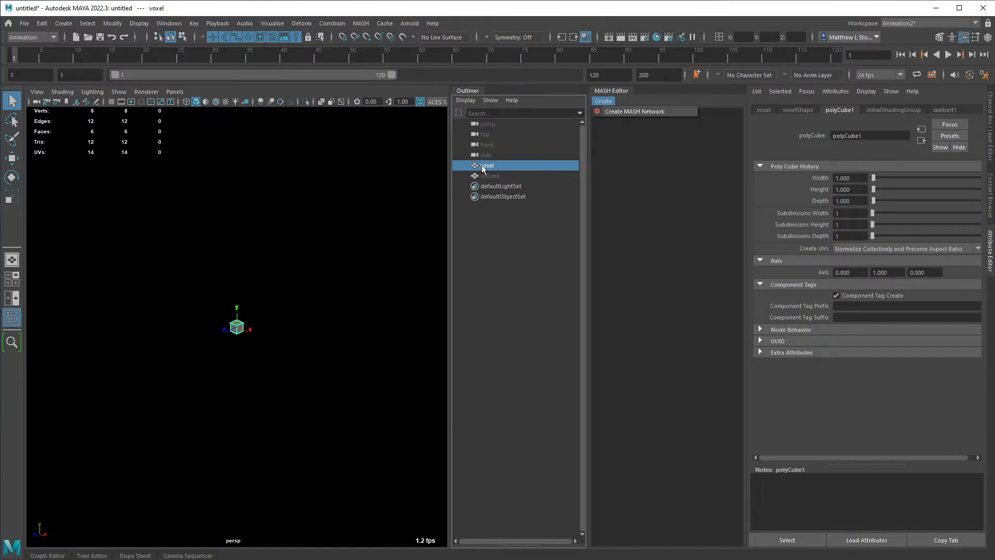
left_click(631, 113)
Step: Set the MASH_Distribute node's distribution type to Mesh and connect the volume cube as its input mesh
left_click(684, 133)
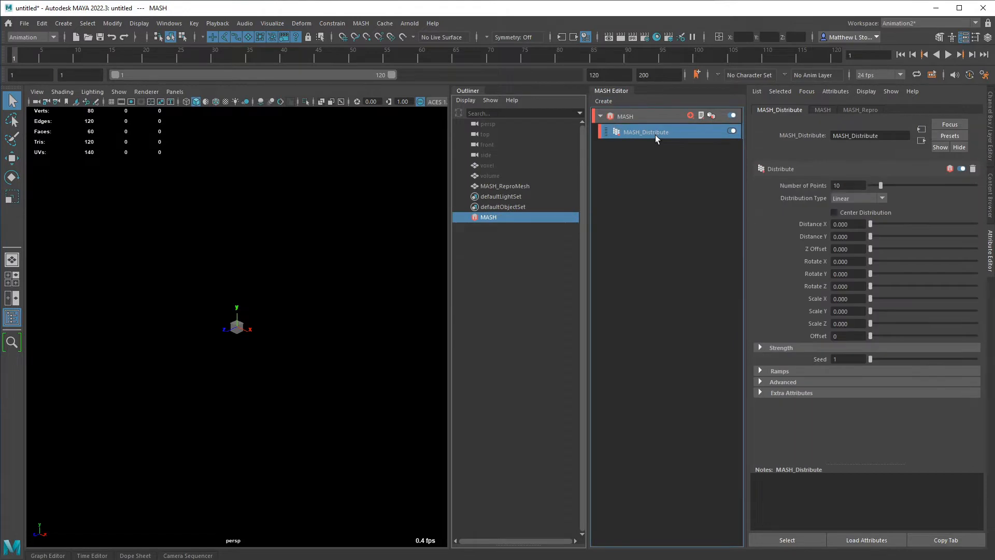
left_click(846, 200)
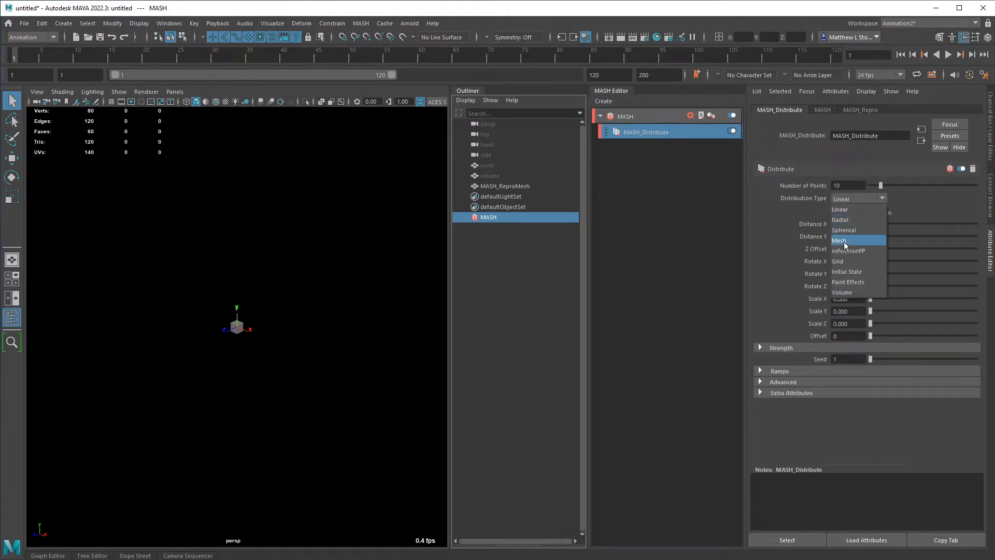
left_click(840, 240)
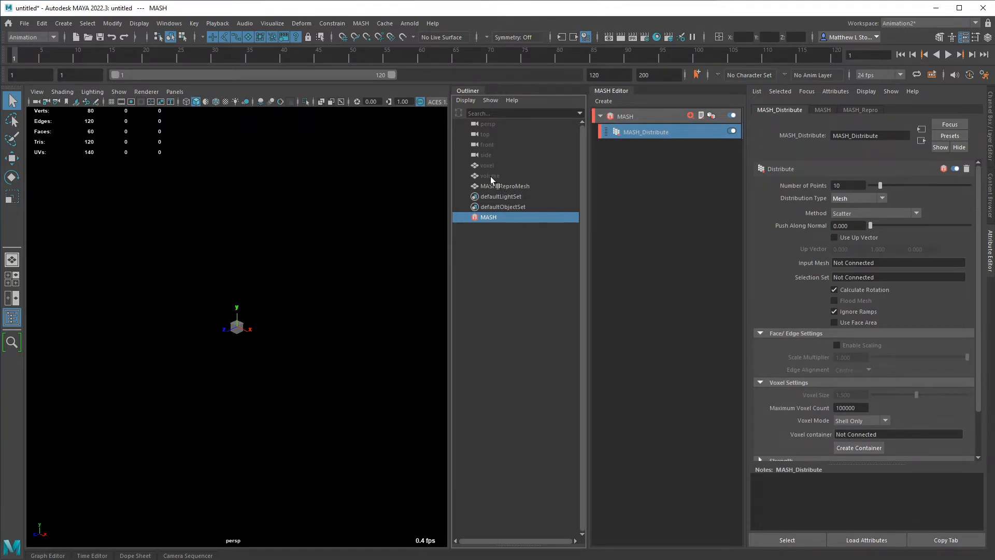
middle_click_drag(491, 177, 765, 269)
middle_click_drag(869, 264, 869, 263)
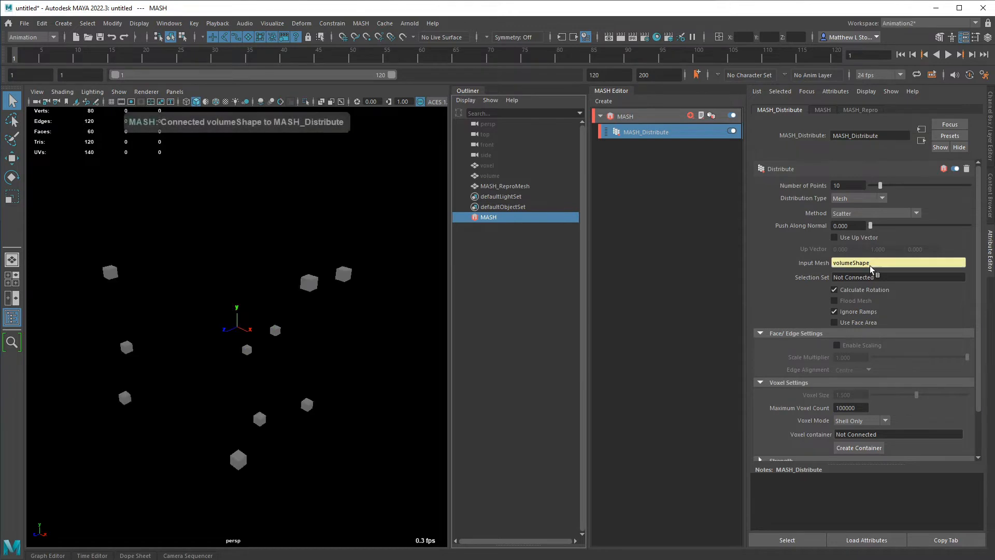
Step: Set the MASH_Distribute node's voxel mode to Fill and Shell and its method to Voxel
scroll(848, 319, "down", 3)
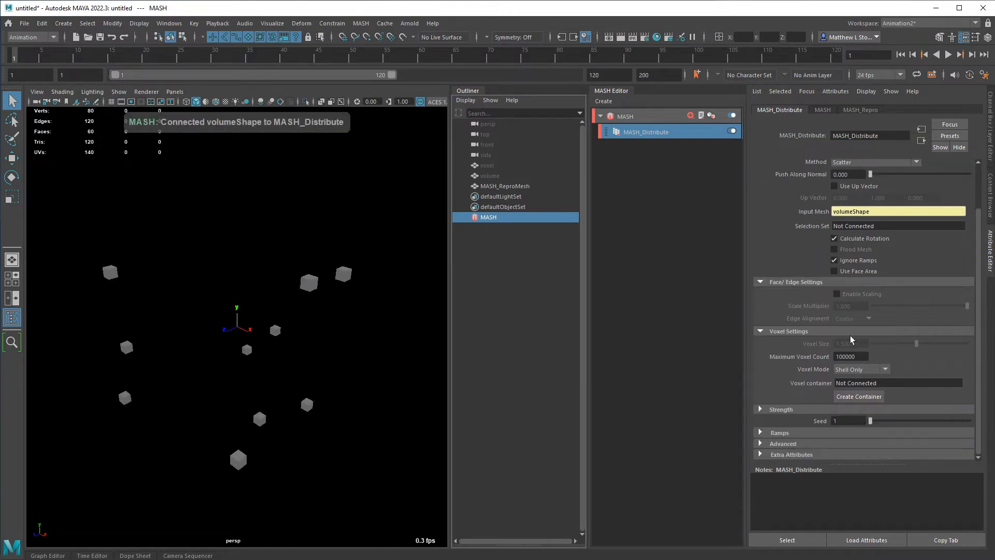
left_click(851, 370)
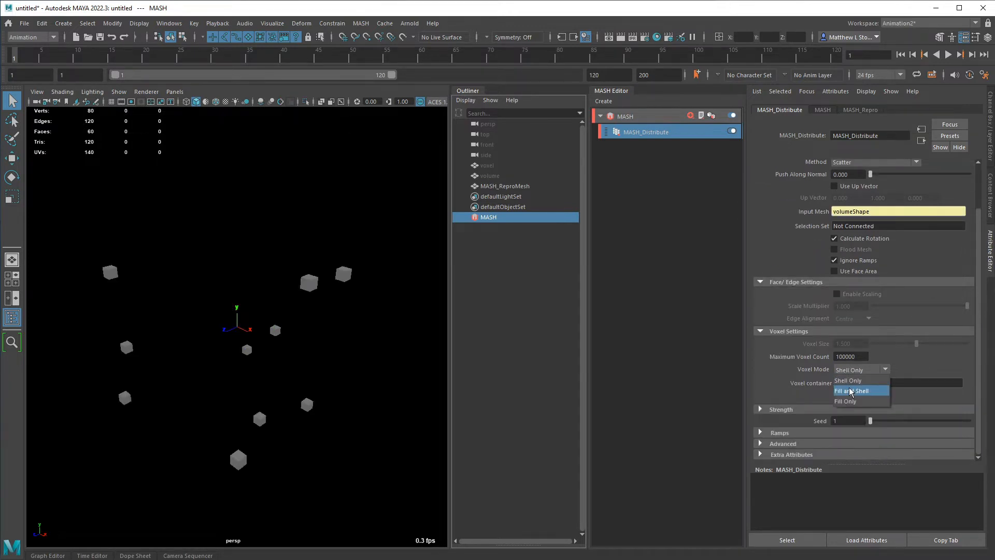
left_click(850, 390)
scroll(877, 351, "up", 3)
left_click(854, 213)
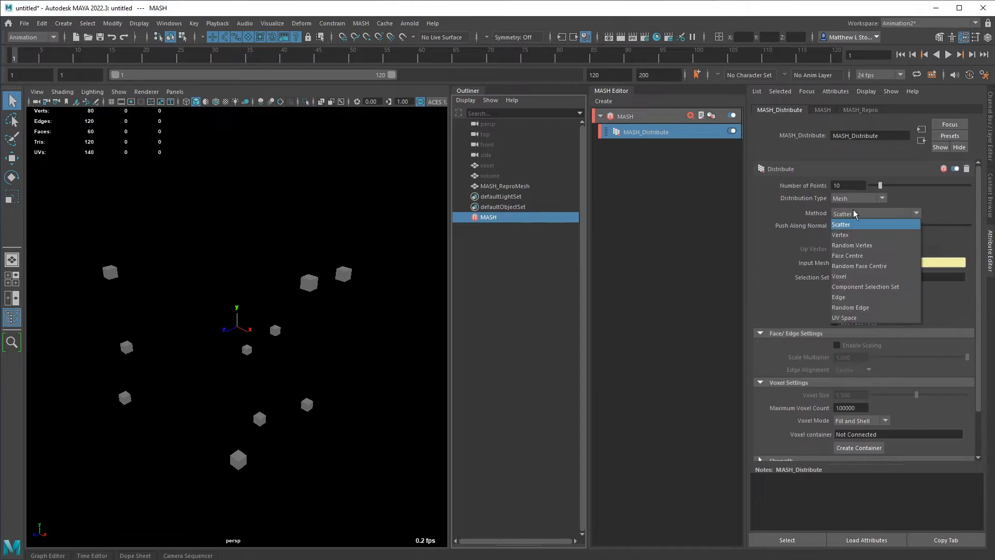
left_click(856, 277)
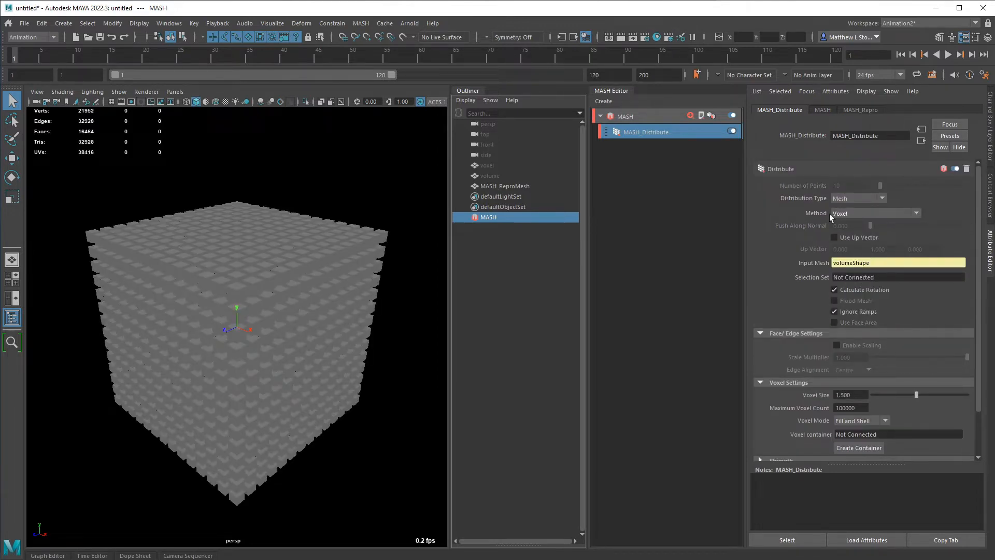
Step: Set the MASH_Distribute node's voxel size to 1.1
scroll(807, 241, "down", 3)
left_click(855, 344)
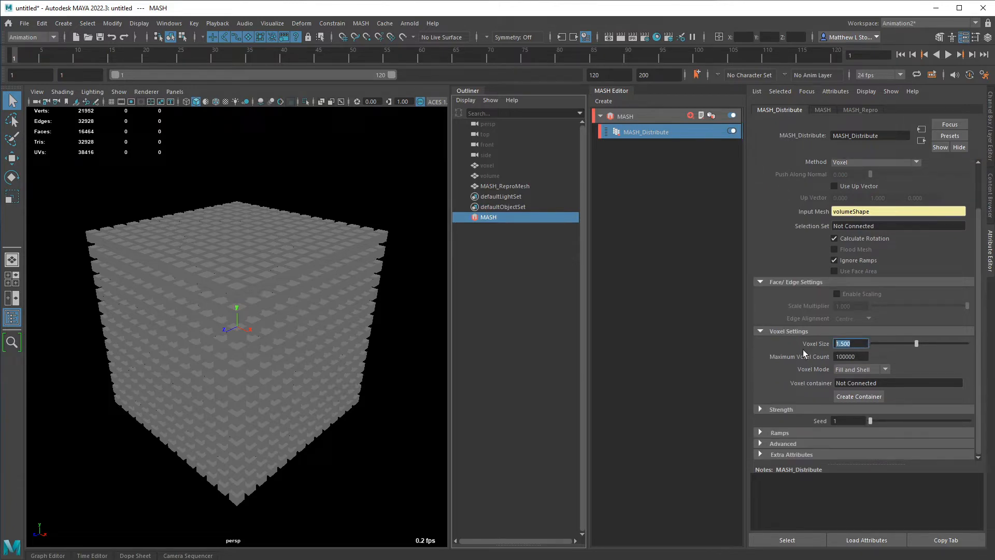
type("1.1")
key("Return")
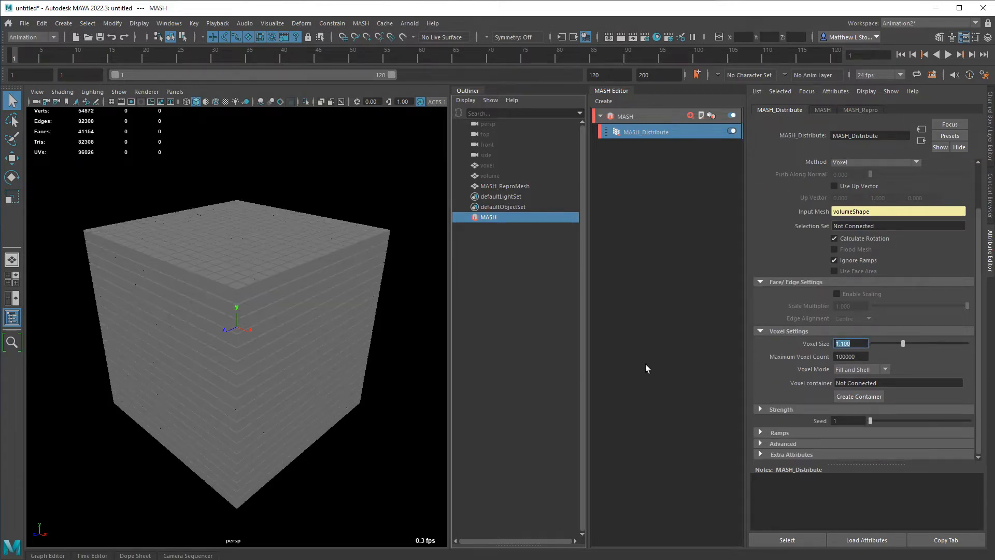
mouse_move(278, 386)
left_mouse_down("alt")
mouse_move(312, 372)
mouse_move(422, 373)
mouse_move(280, 382)
left_mouse_up("alt")
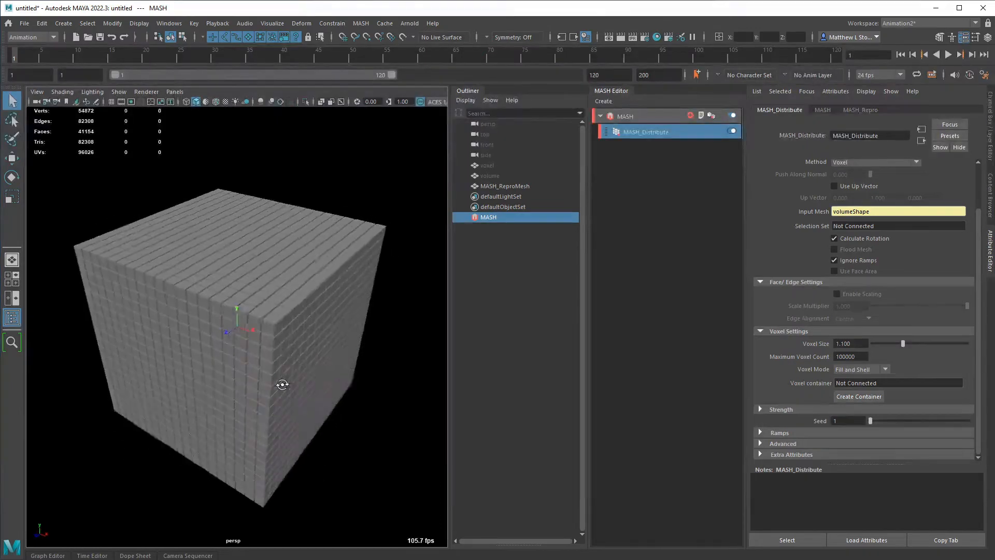
Step: Open the list of nodes that can be added to the MASH network
left_click(646, 118)
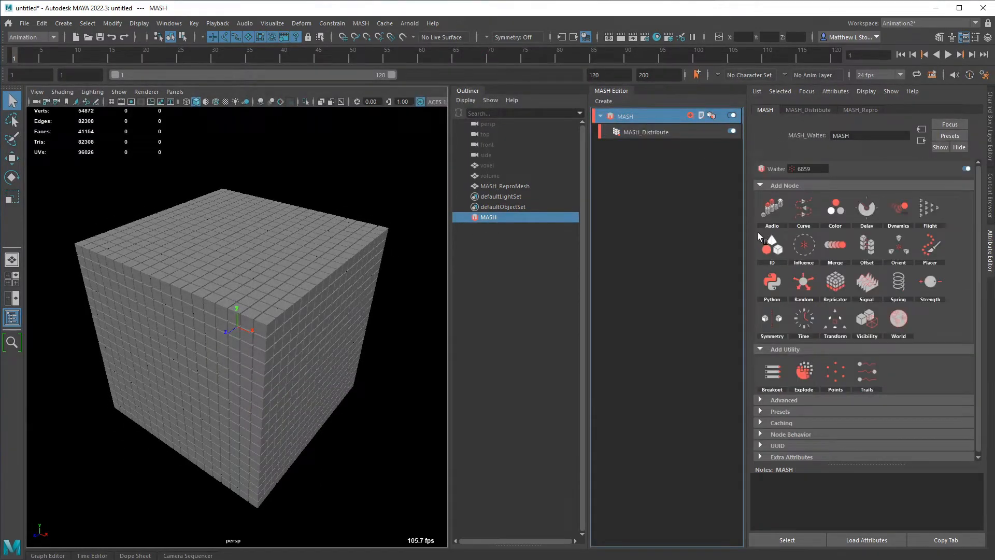
left_click(642, 132)
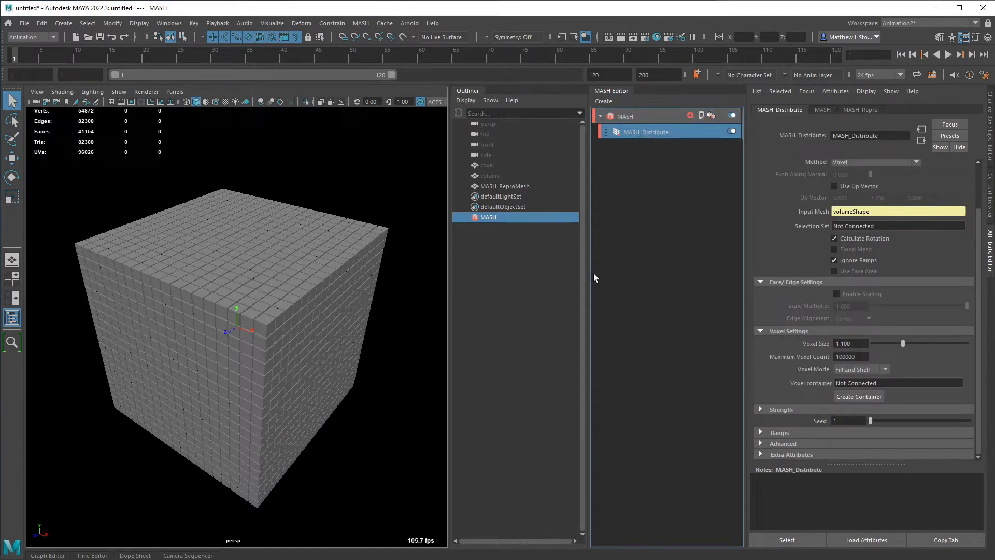
scroll(371, 317, "down", 4)
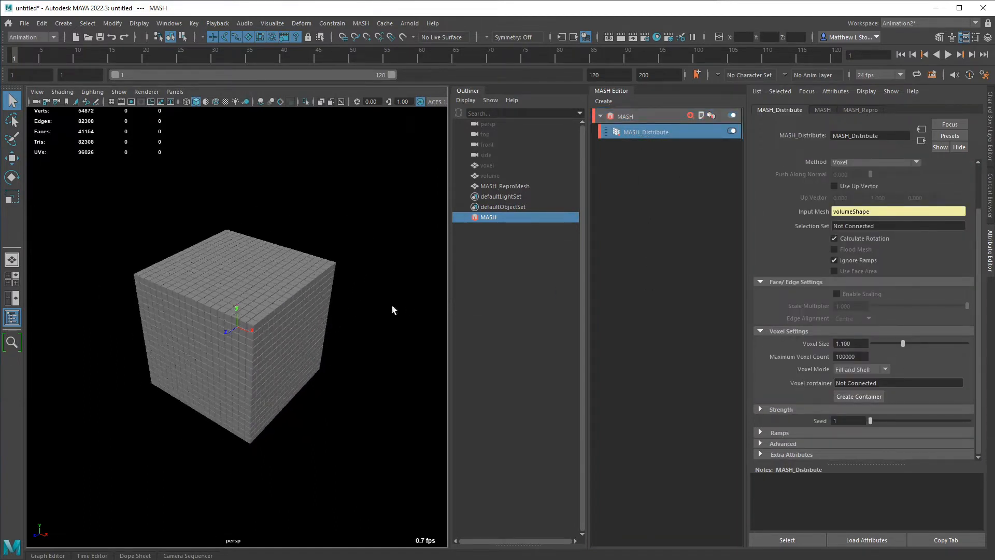
left_click(691, 117)
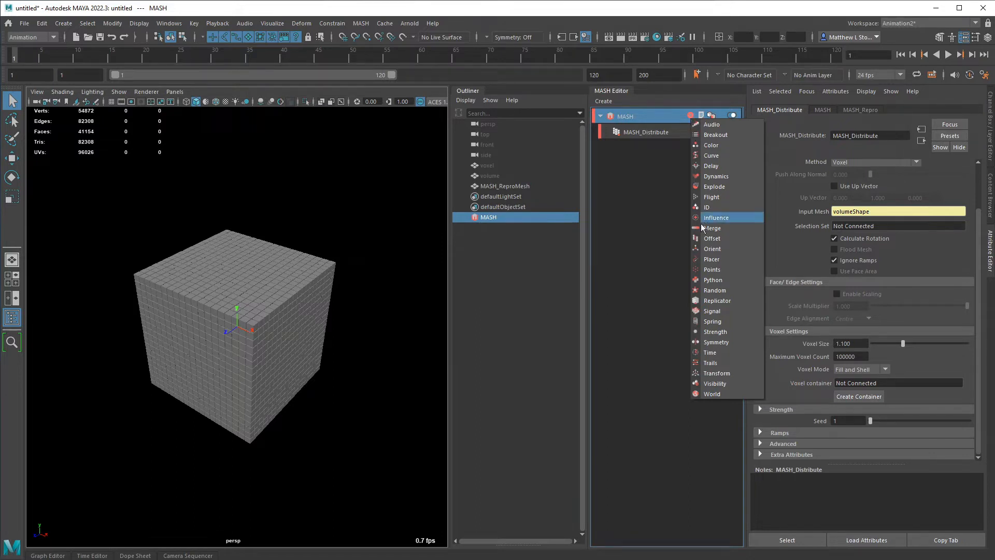
Step: Add an Offset node to the MASH network and set its mode to Multiply
left_click(717, 240)
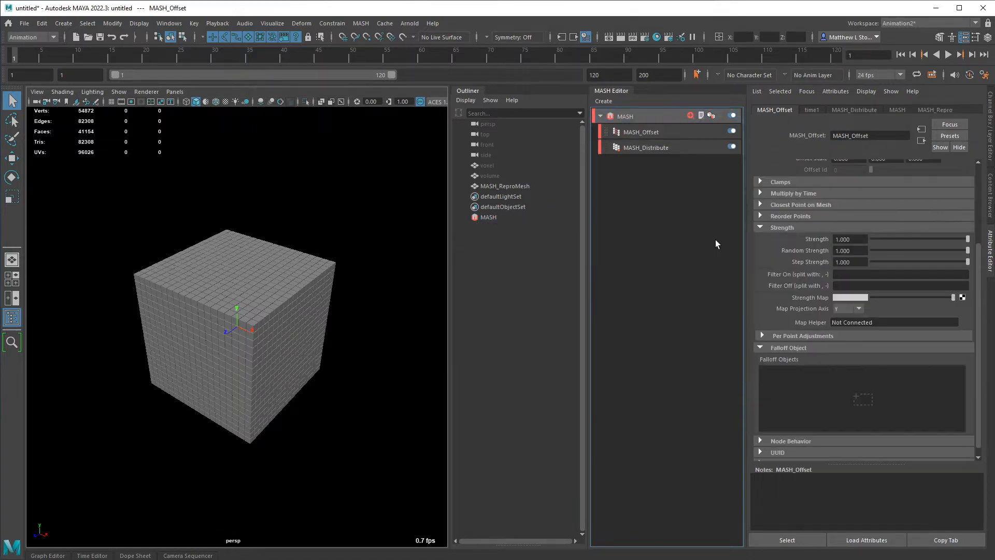
left_click(663, 133)
scroll(863, 287, "up", 5)
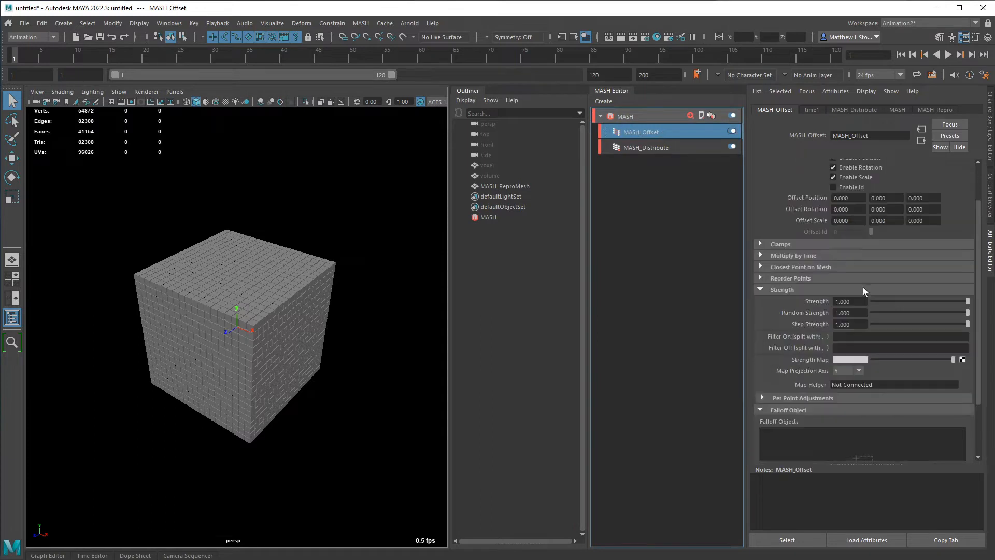
left_click(850, 185)
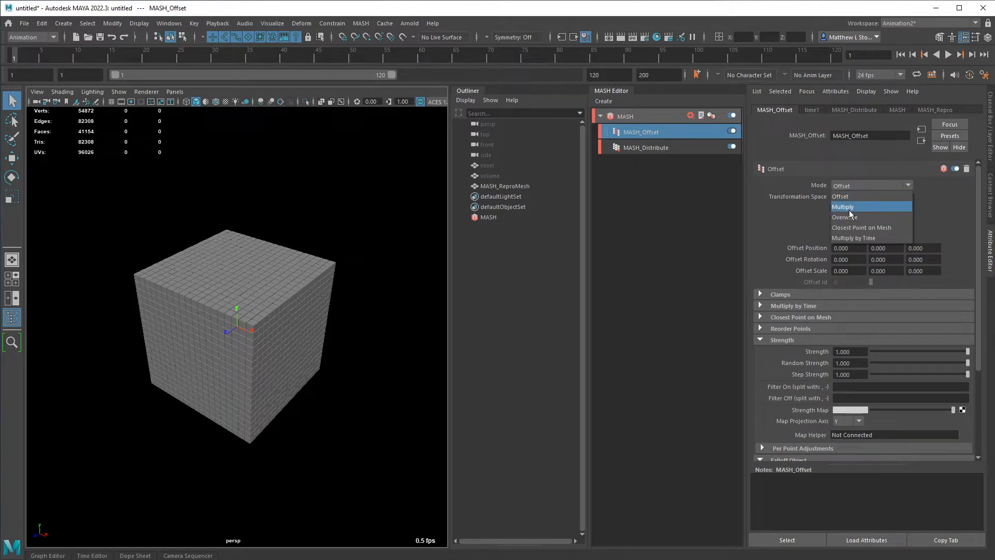
left_click(849, 208)
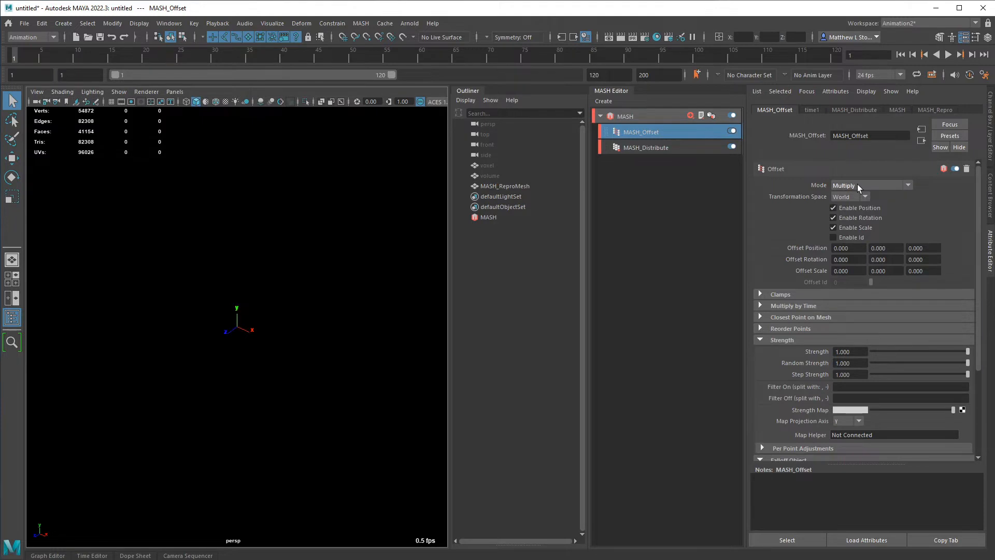
Step: Set the Offset node's position, rotation and scale offsets to 1 on all three axes
left_click(858, 261)
left_click_drag(856, 249, 796, 243)
type("1")
key("Tab")
type("1")
key("Tab")
type("1")
key("Tab")
type("1")
key("Tab")
type("1")
key("Tab")
type("1")
key("Tab")
key("1")
key("Tab")
key("1")
key("Tab")
type("1")
key("Tab")
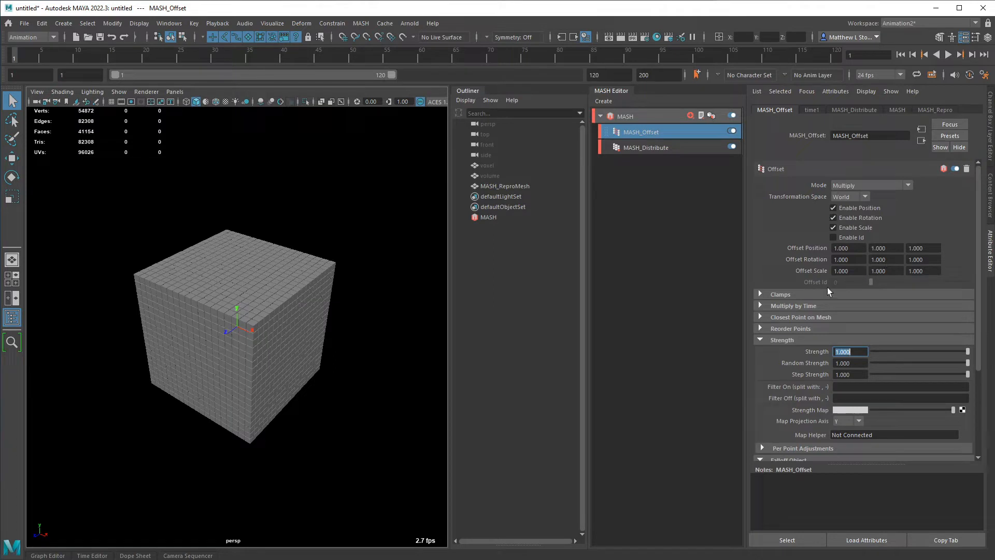
Step: Set the Offset node's Offset Scale to 2 on all three axes
left_click(850, 272)
type("20")
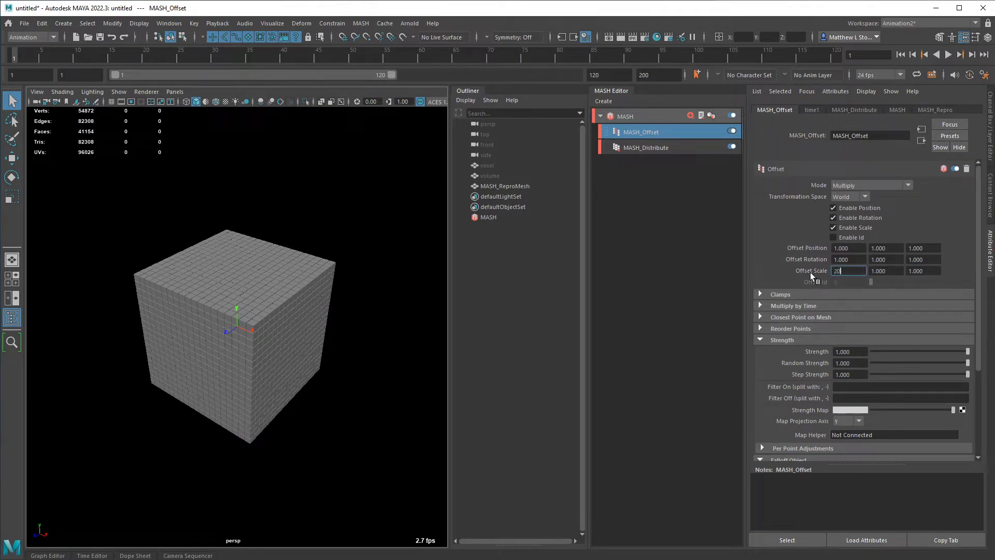
key("Tab")
type("2")
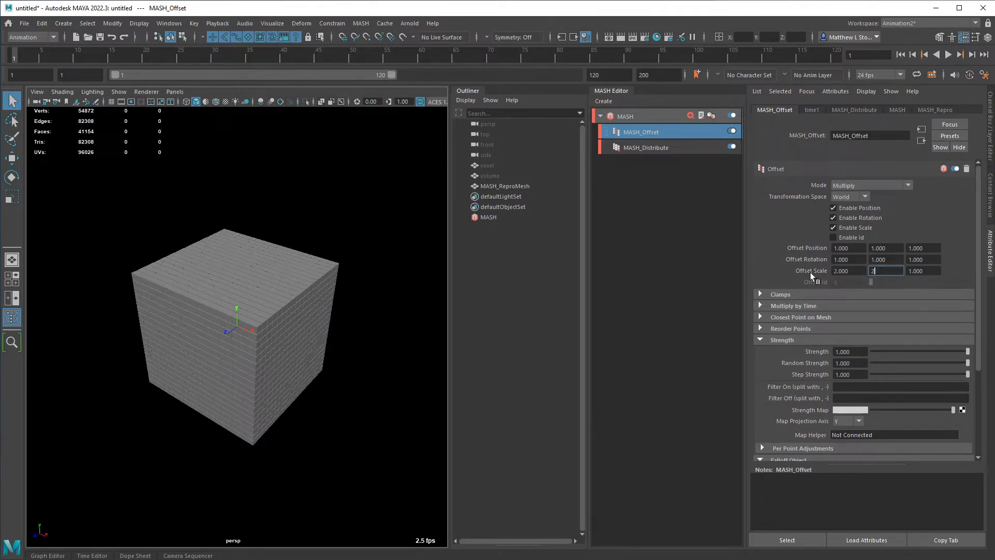
key("Tab")
type("2")
key("Tab")
Step: Set the Offset node's Offset Position to 2 on all three axes
left_click(844, 248)
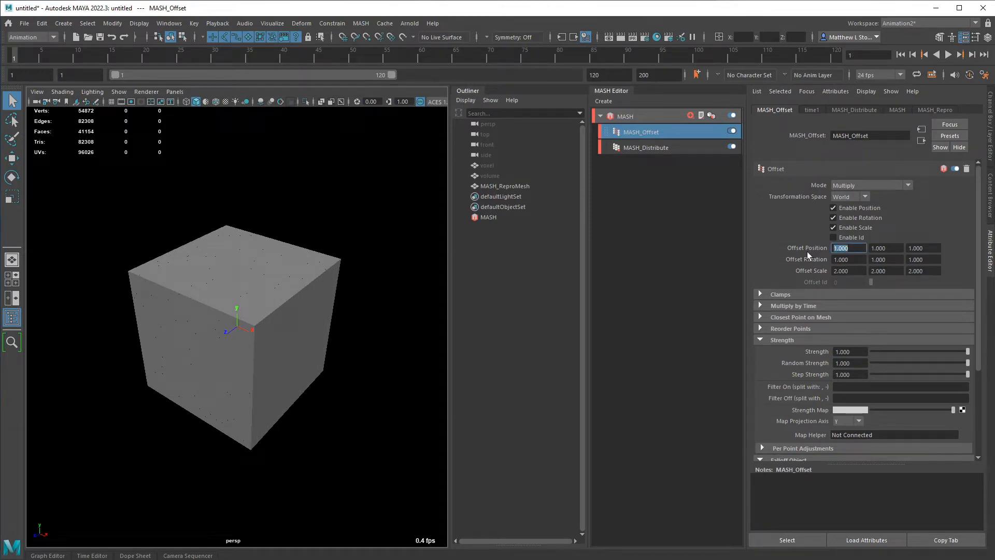
type("2")
key("Tab")
type("2")
key("Tab")
type("2")
key("Tab")
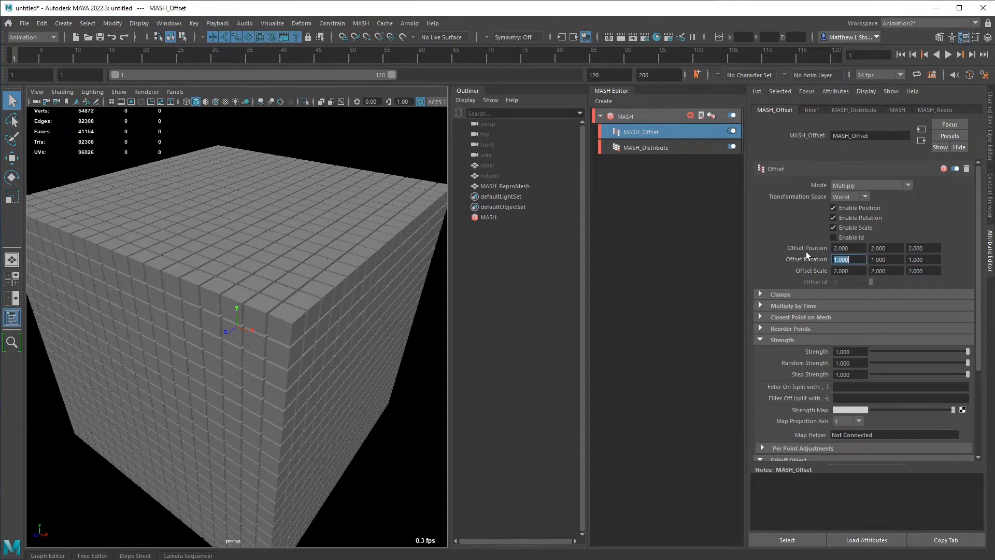
Step: Switch the node's mode to Offset to compare the effect, and return it to Multiply
scroll(281, 291, "down", 3)
left_click_drag(300, 301, 315, 303, "alt")
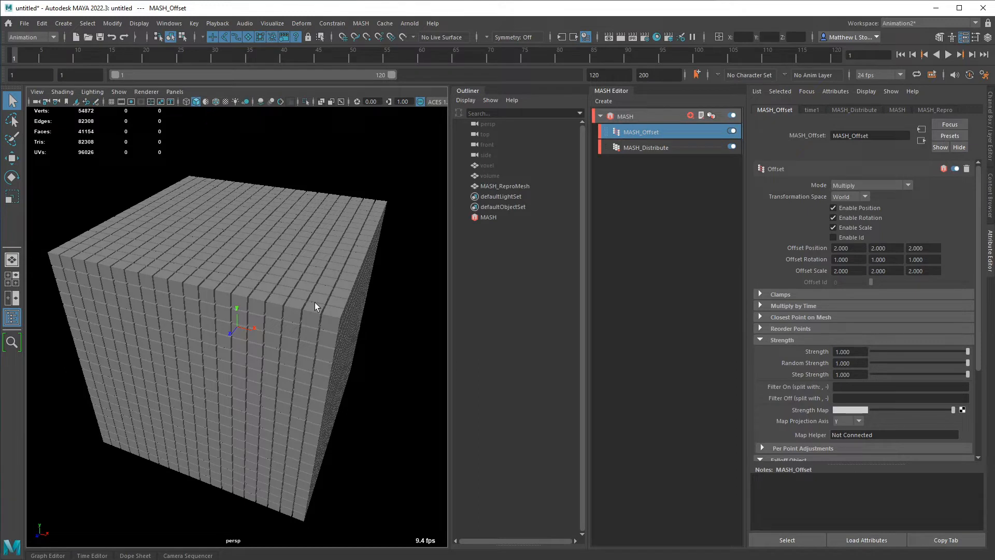
left_click(873, 186)
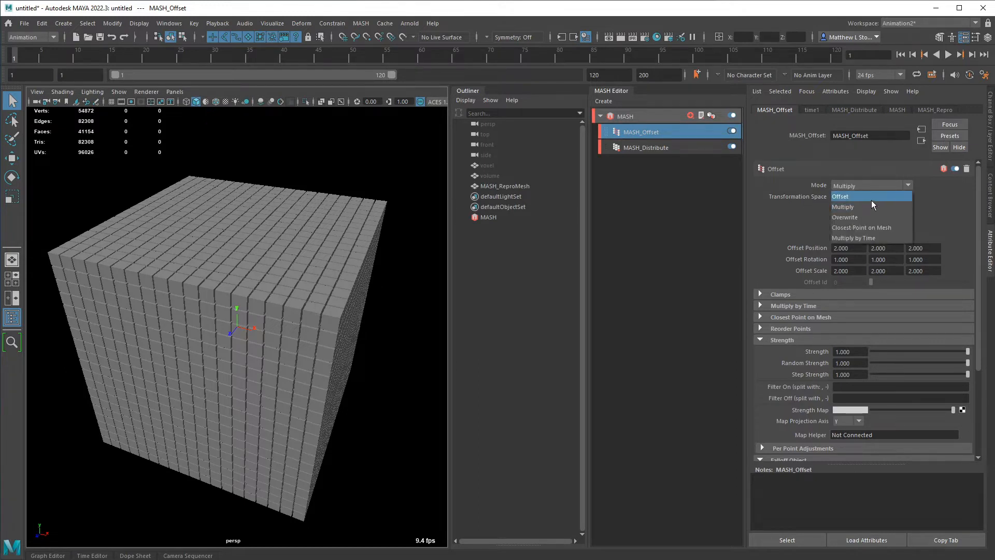
left_click(873, 197)
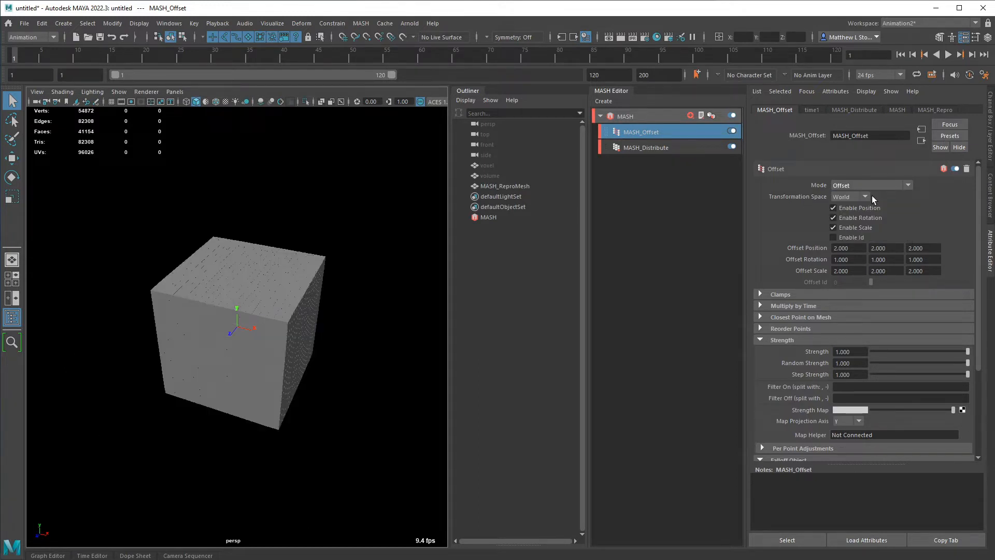
left_click(883, 186)
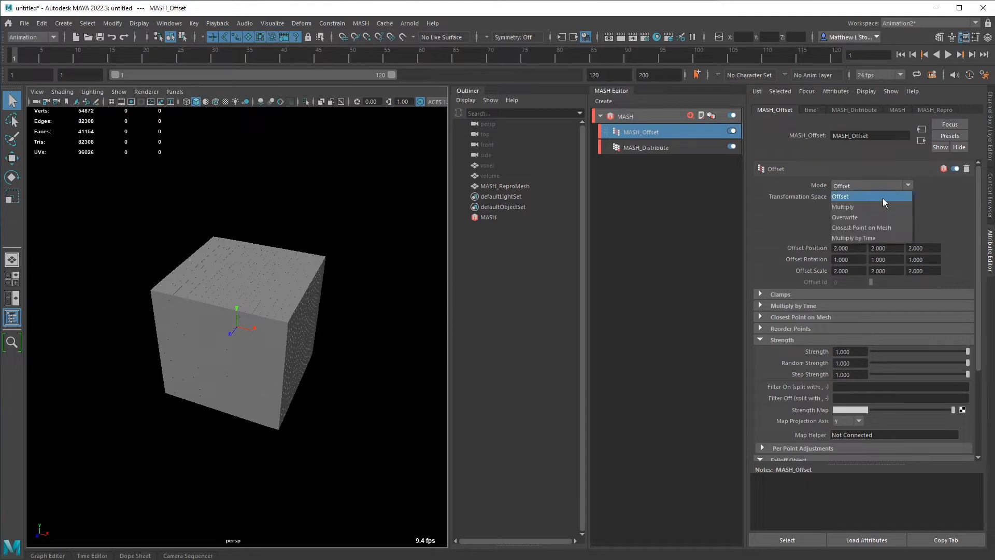
left_click(861, 205)
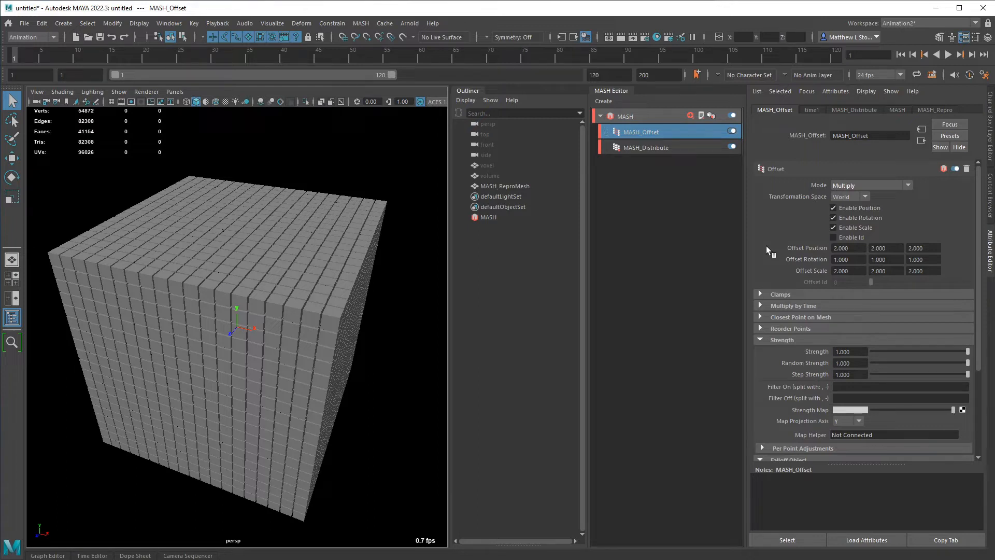
Step: Create a falloff object for the Offset node and open the falloff's attributes
scroll(823, 402, "down", 5)
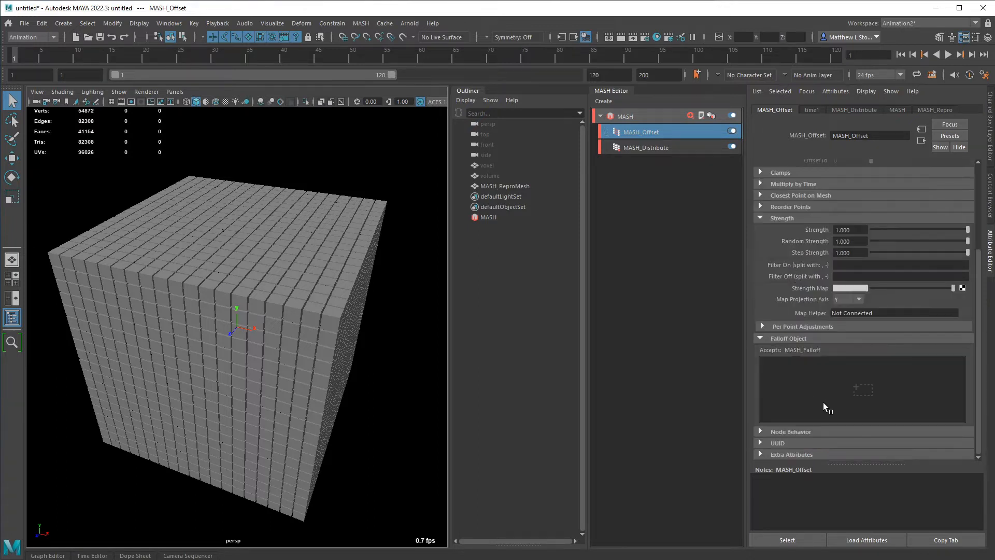
right_click(814, 373)
left_click(845, 383)
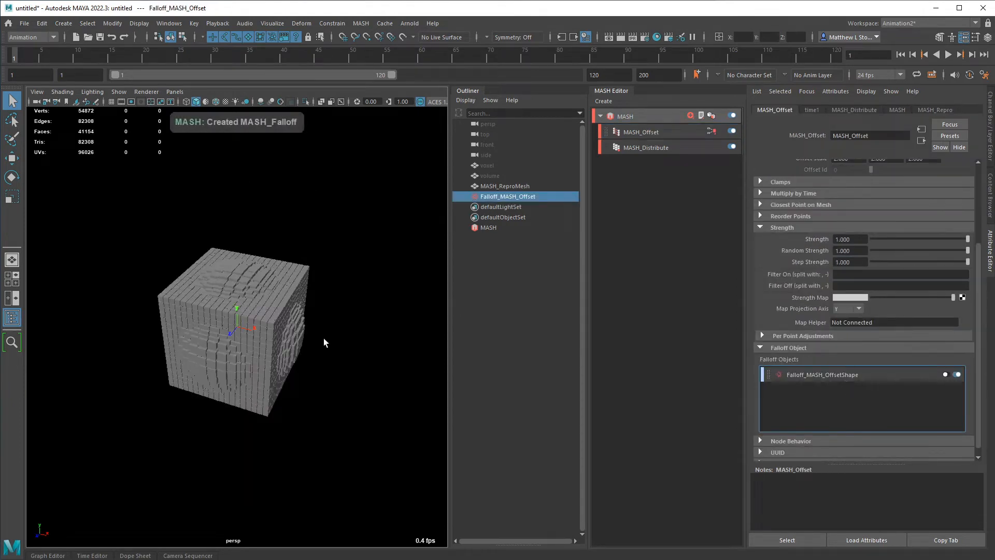
double_click(836, 376)
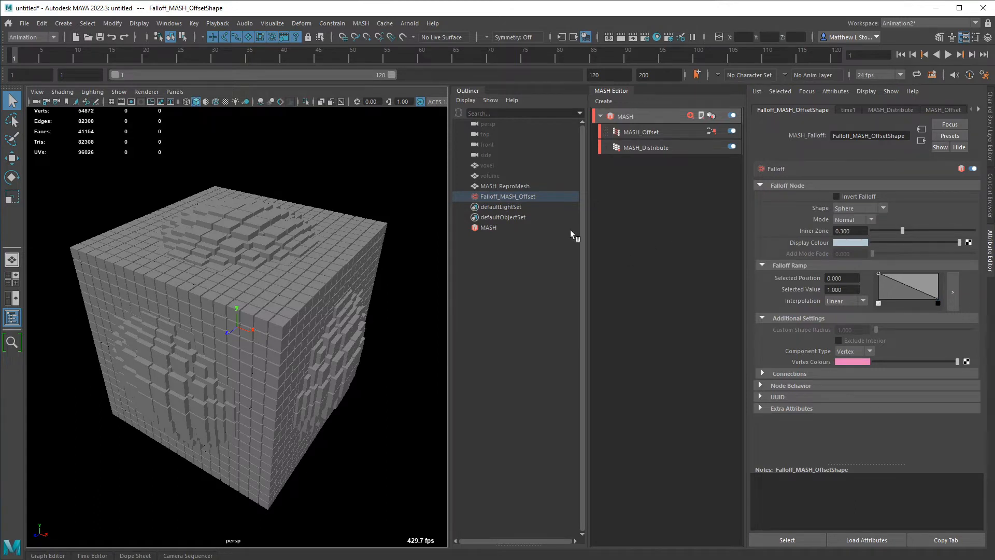
Step: Select the Offset node's falloff object and move it from the cube's centre out toward its outer faces
key("w")
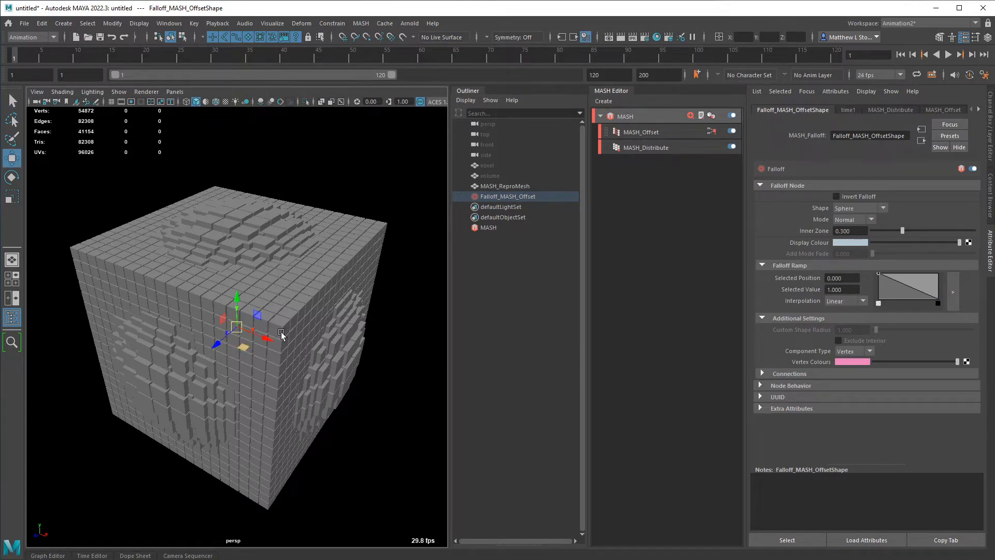
left_click(508, 197)
key("f")
left_click_drag(161, 369, 313, 334, "alt")
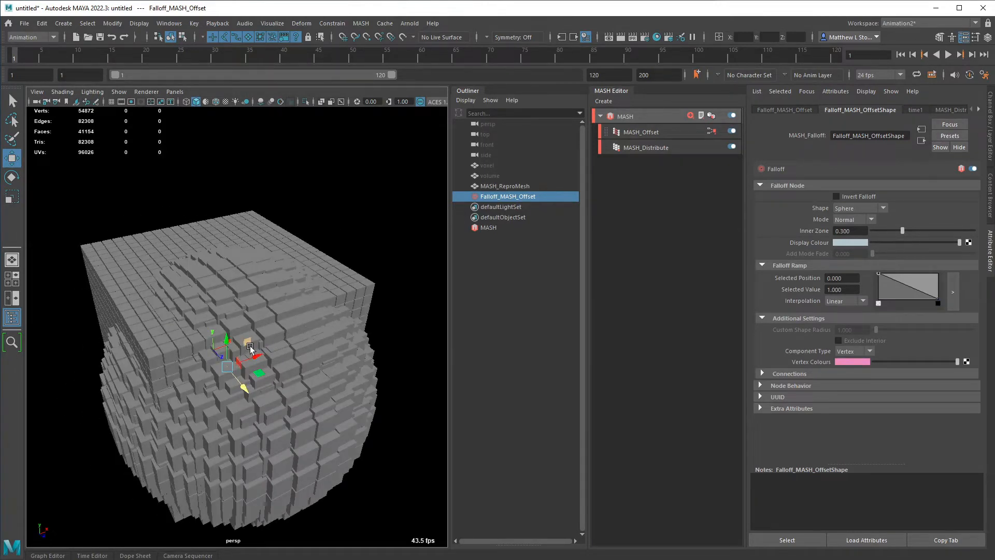
left_click_drag(251, 349, 296, 313, "alt")
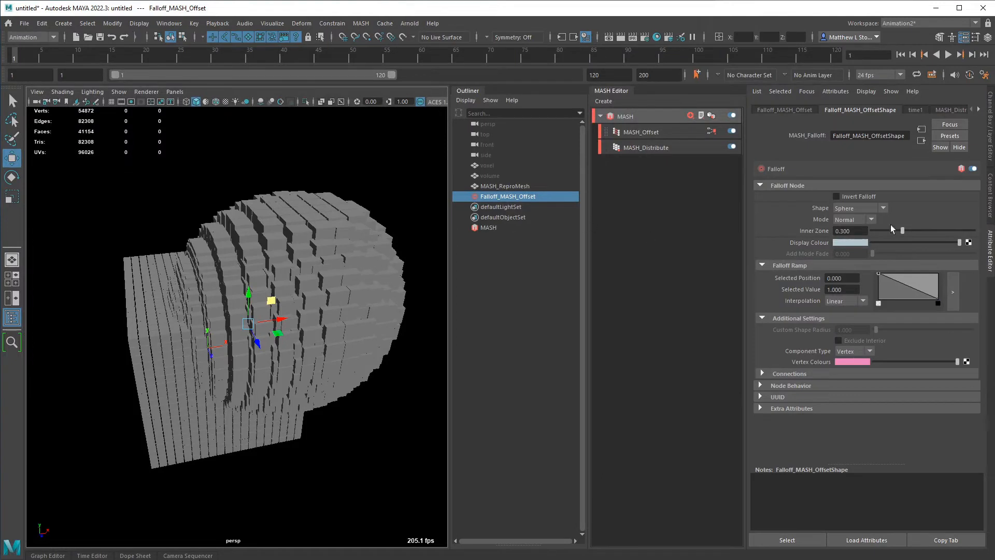
Step: Set the falloff's mode to Add with an Add Mode Fade of 0.028
left_click(862, 219)
left_click(854, 242)
left_click(900, 253)
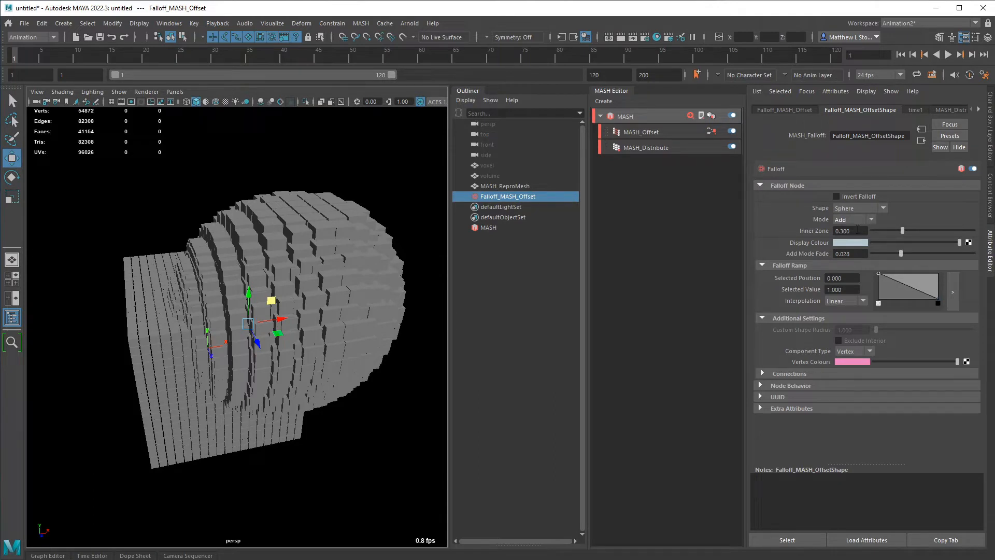
Step: Move the falloff object to another spot on the voxel cube in Add mode
right_click_drag(379, 321, 295, 331, "alt")
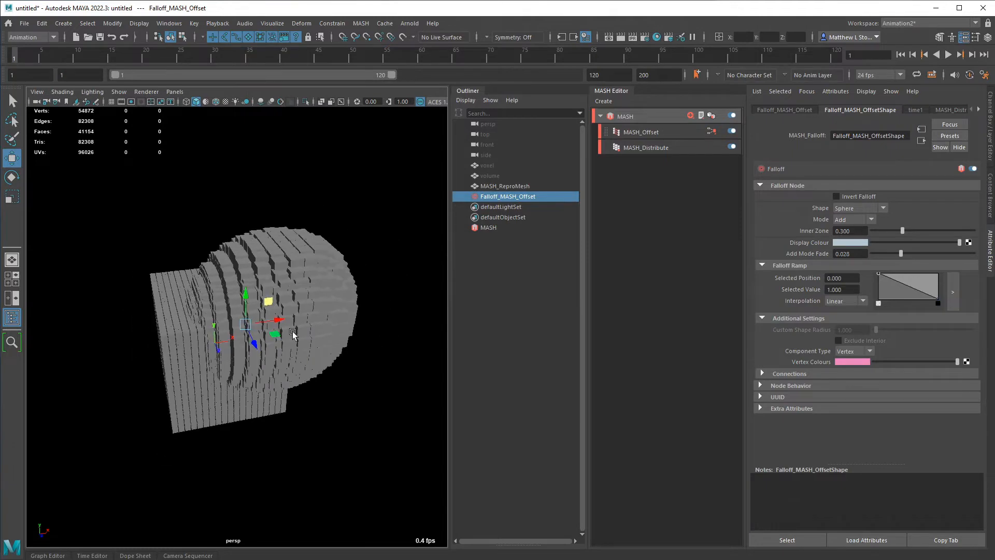
left_click_drag(295, 331, 249, 371, "alt")
left_click_drag(217, 329, 239, 294)
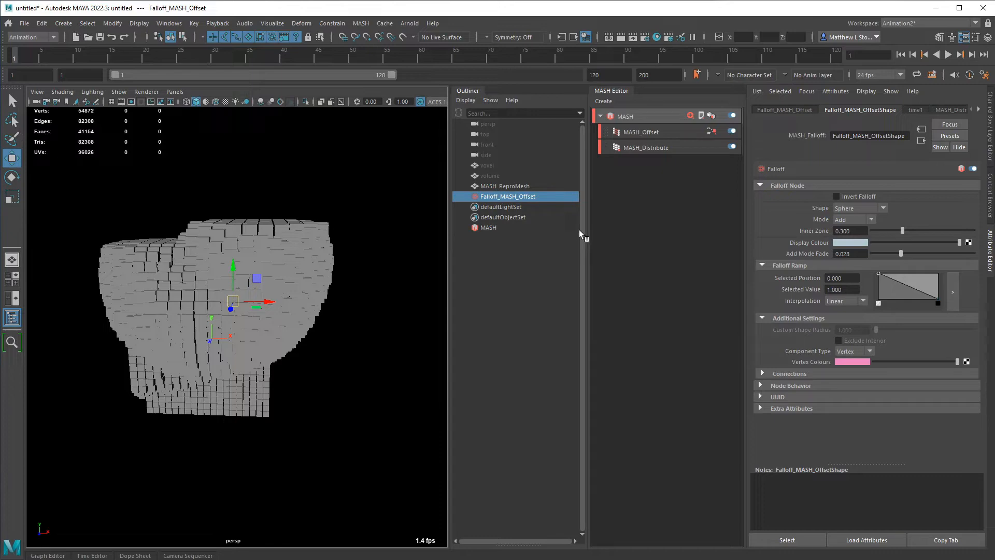
Step: Invert the falloff and move its sphere outside the cube, beside an upper corner
left_click(837, 197)
left_click_drag(282, 344, 259, 324, "alt")
left_click_drag(226, 363, 413, 300, "alt")
right_click_drag(413, 300, 375, 311, "alt")
left_click_drag(369, 296, 310, 339)
Step: Scale up the falloff sphere and set its Inner Zone to 0.598
key("r")
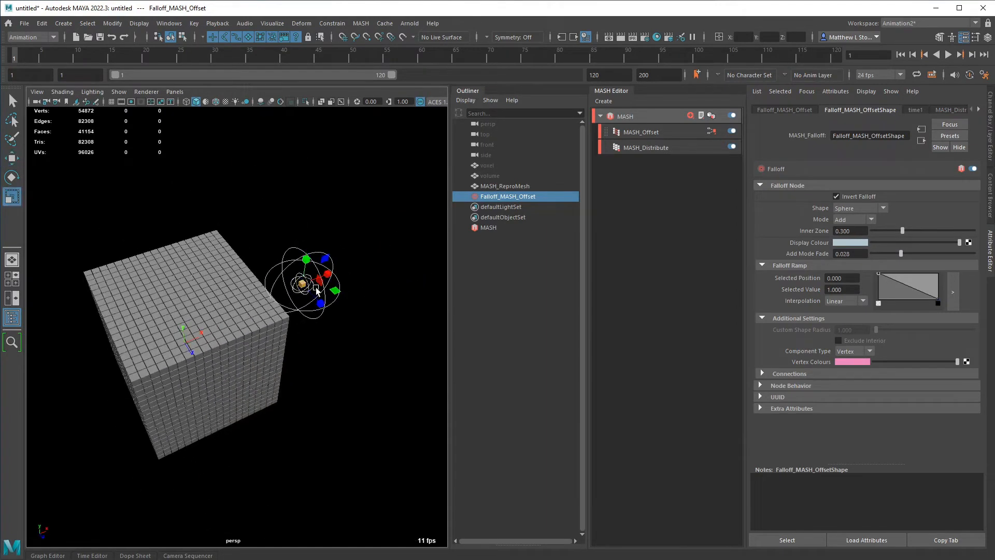
key("w")
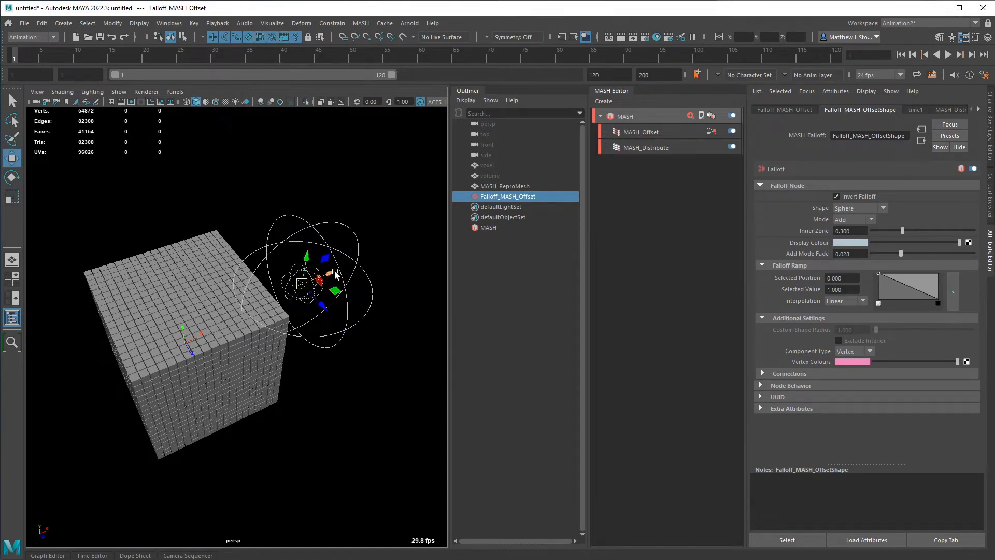
left_click_drag(296, 334, 311, 278, "alt")
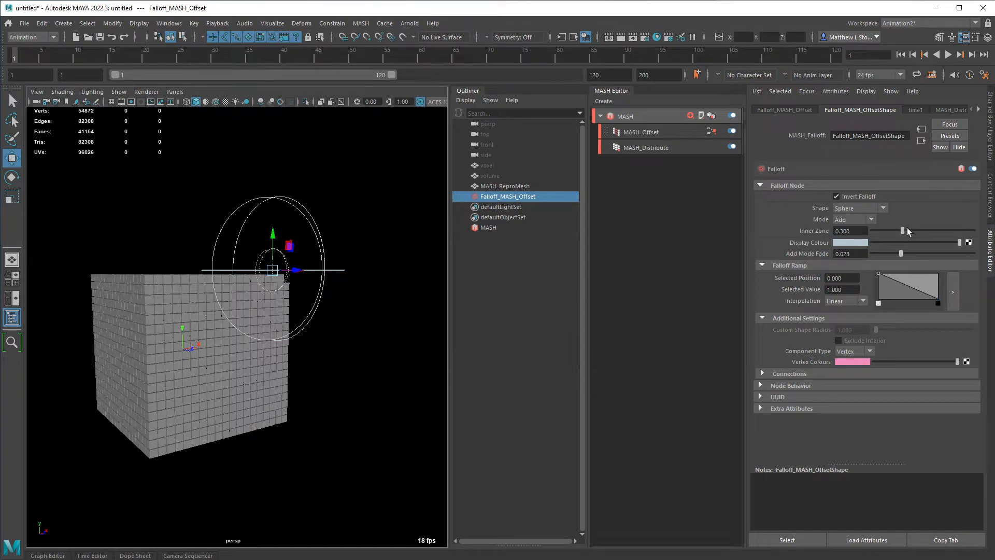
left_click_drag(907, 230, 933, 230)
Step: Move the enlarged falloff sphere into the cube's upper corner
left_click_drag(340, 282, 289, 326, "alt")
right_click_drag(288, 326, 309, 315, "alt")
left_click_drag(309, 315, 259, 326, "alt")
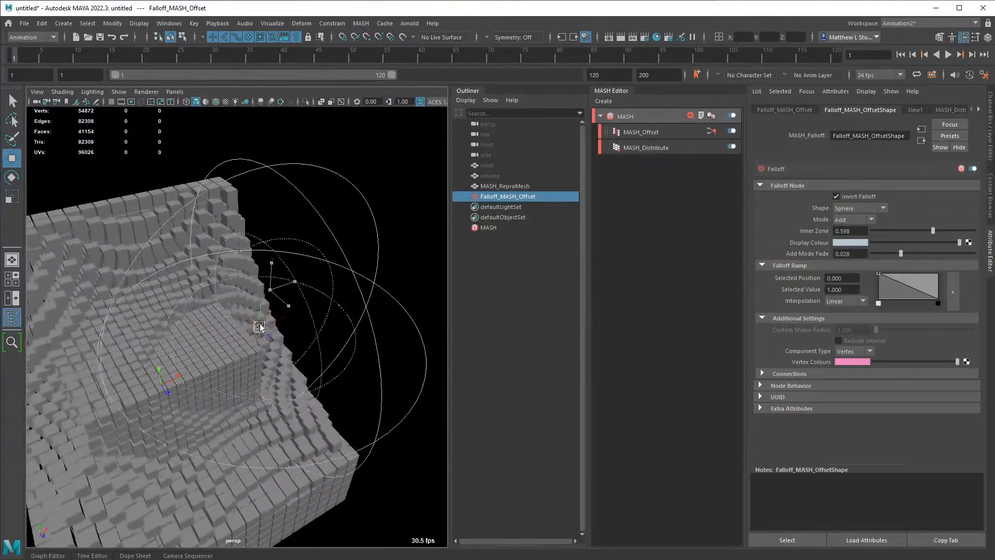
Step: Switch to the 422_Shared_Notes_2022 Google Doc and extend the MASH 04 entry's "Explode" to "Explode/Bubble/Implode"
key("alt+Tab")
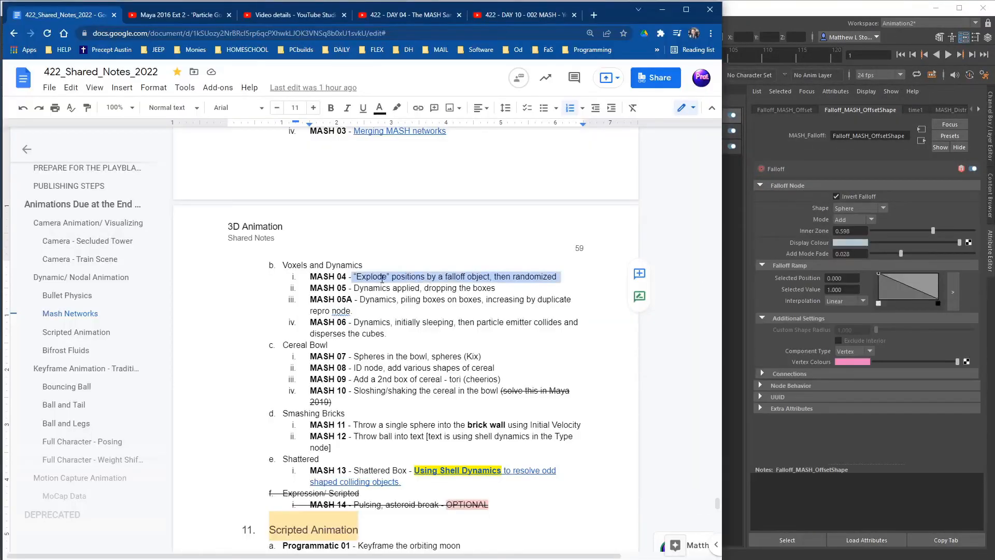
left_click(387, 276)
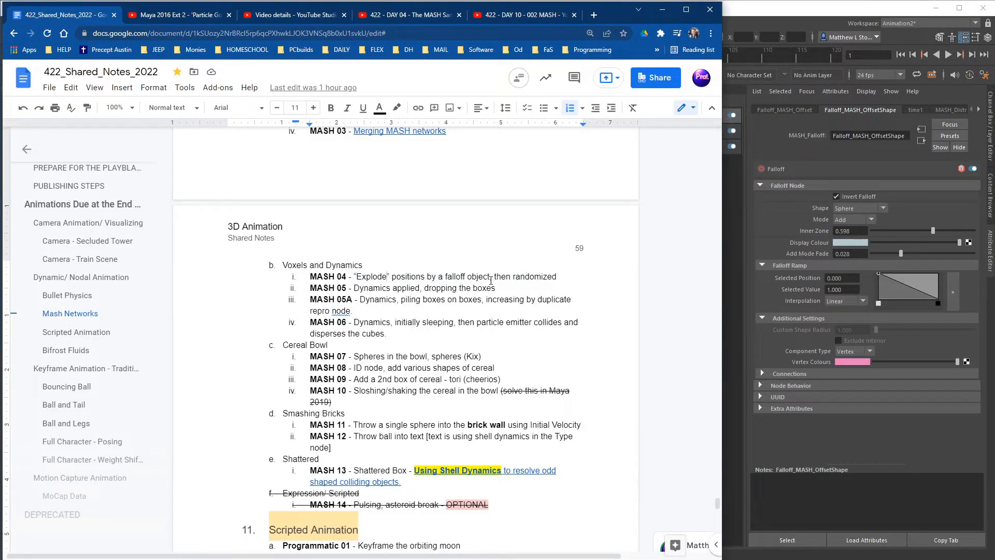
type("/Bubble")
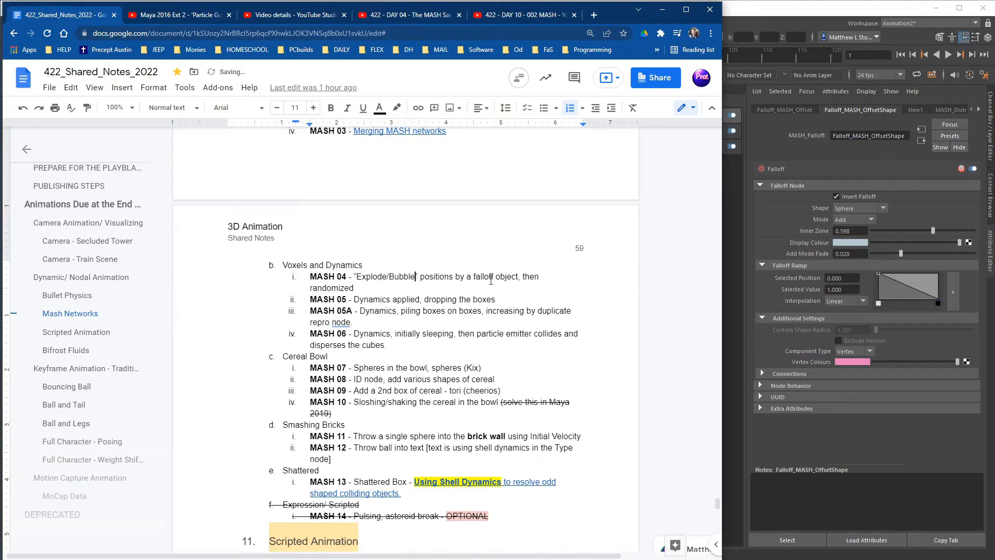
type("/Implod")
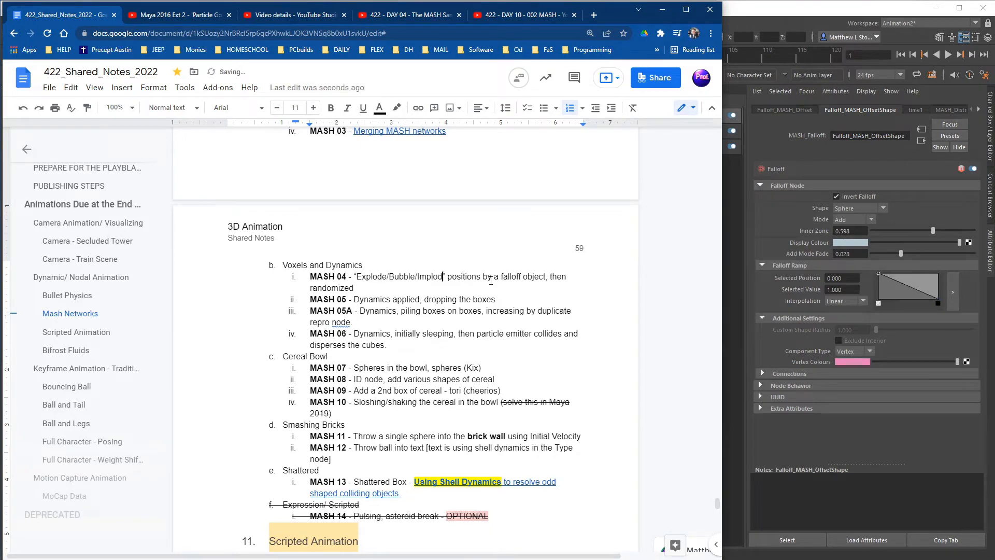
type("e")
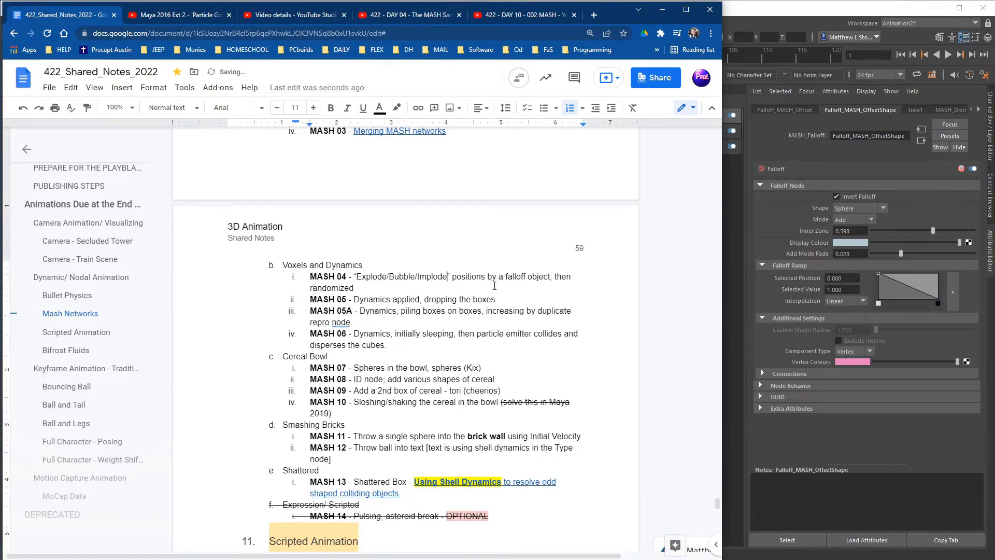
Step: Switch back to Maya and add a Random node to the MASH network
key("alt+Tab")
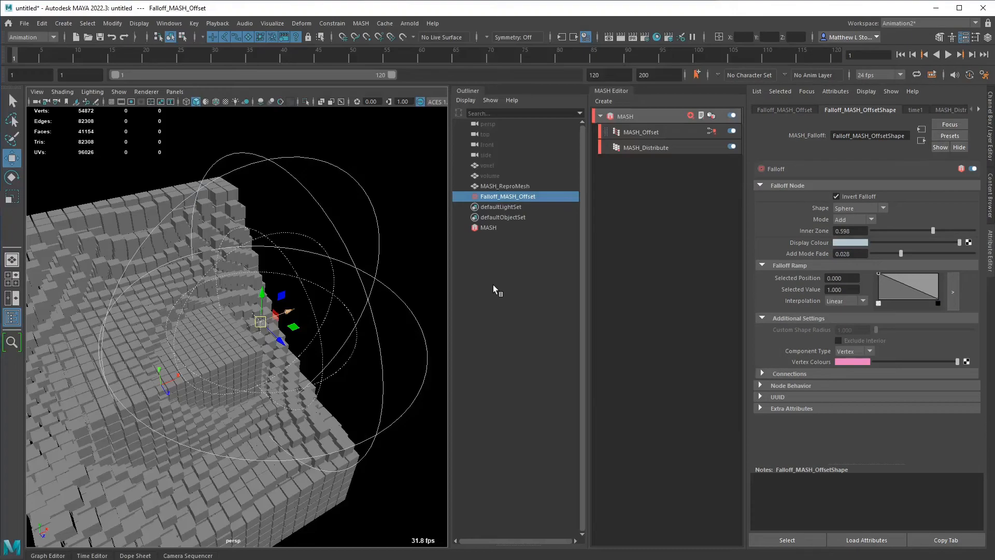
left_click(691, 116)
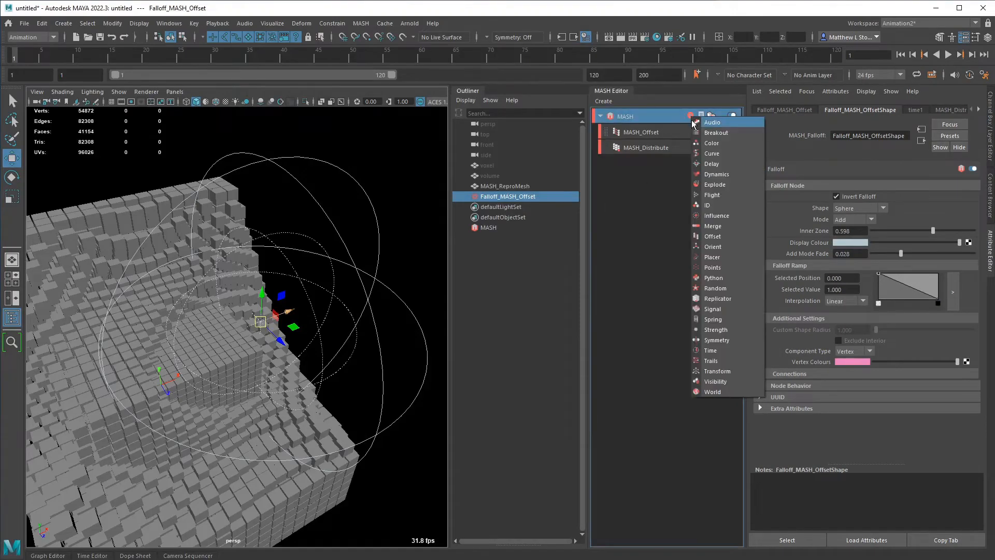
left_click(715, 289)
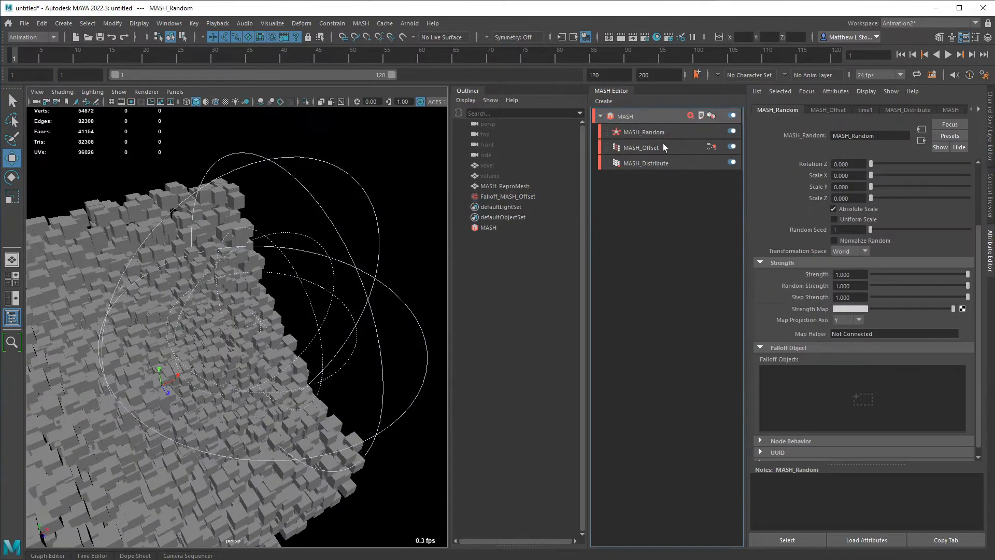
Step: Connect the existing Falloff_MASH_Offset object to the Random node as its falloff object
left_click_drag(363, 280, 361, 302, "alt")
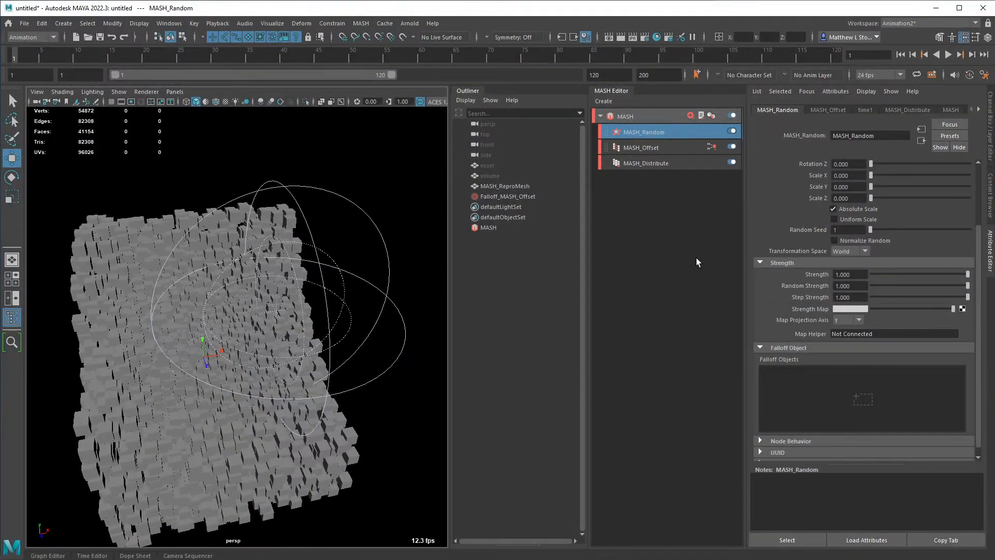
left_click(508, 196)
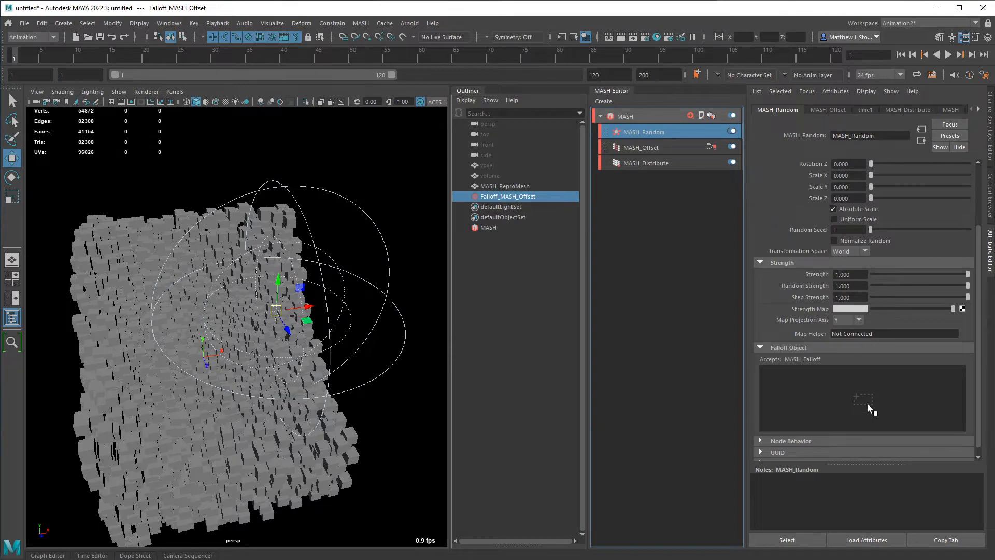
right_click(829, 386)
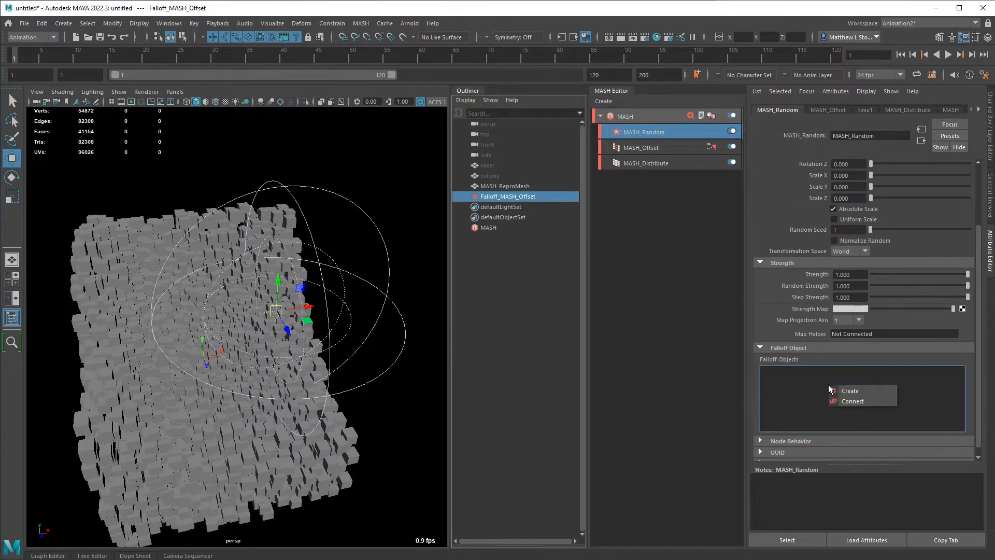
left_click(854, 400)
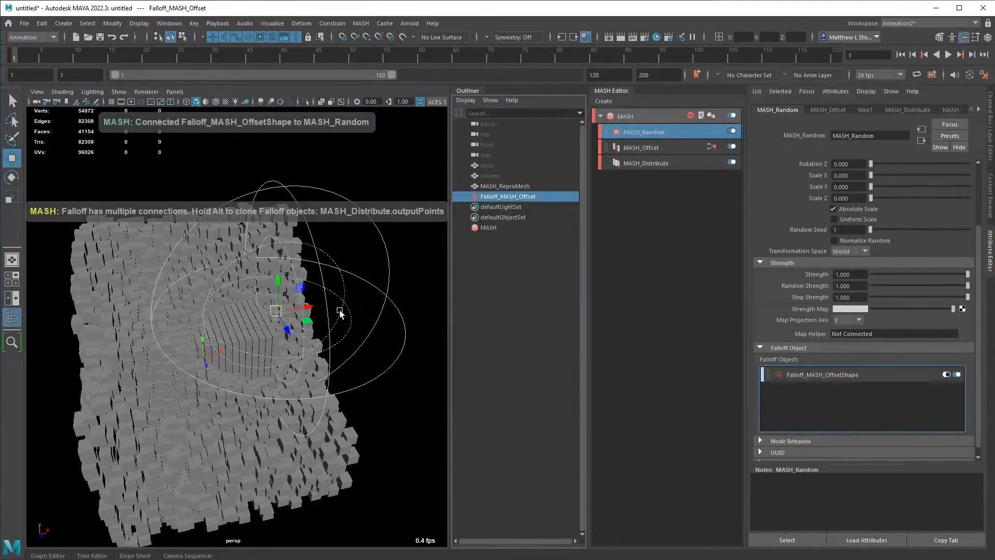
Step: Move the falloff sphere across the voxel cube to test its effect on the Random node
left_click_drag(280, 313, 198, 340)
left_click_drag(157, 311, 212, 333)
left_click_drag(213, 332, 190, 328, "alt")
Step: Set the Random node's Position X, Y and Z to 5
scroll(886, 236, "up", 3)
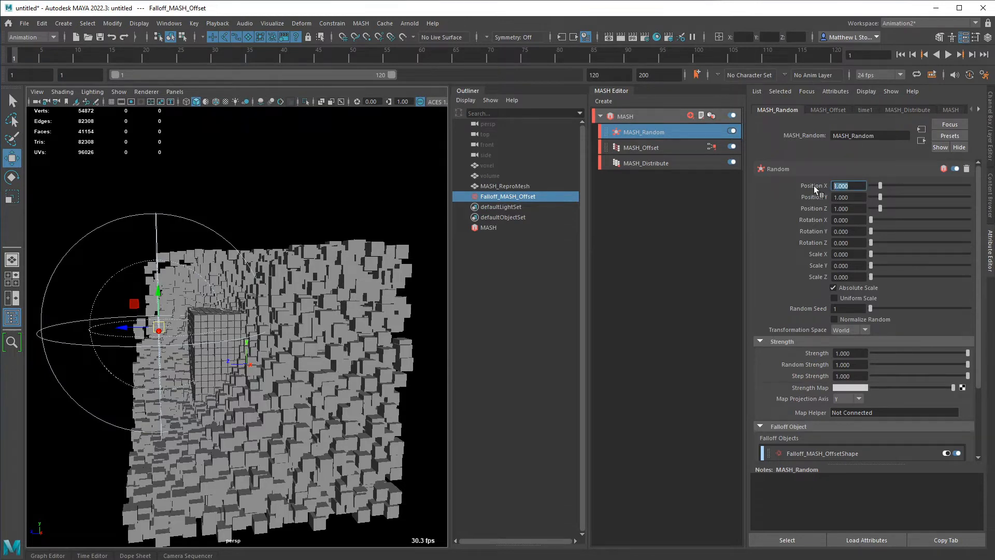
type("5")
key("Tab")
type("5")
key("Tab")
type("5")
key("Tab")
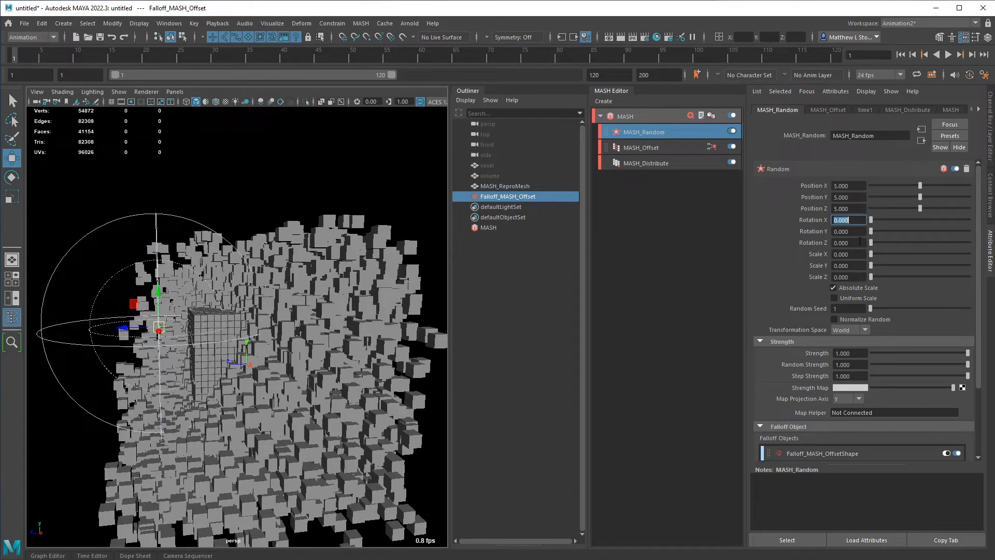
Step: Set the Random node's Rotation X, Y and Z to 20
type("20")
key("Tab")
type("20")
key("Tab")
type("20")
key("Tab")
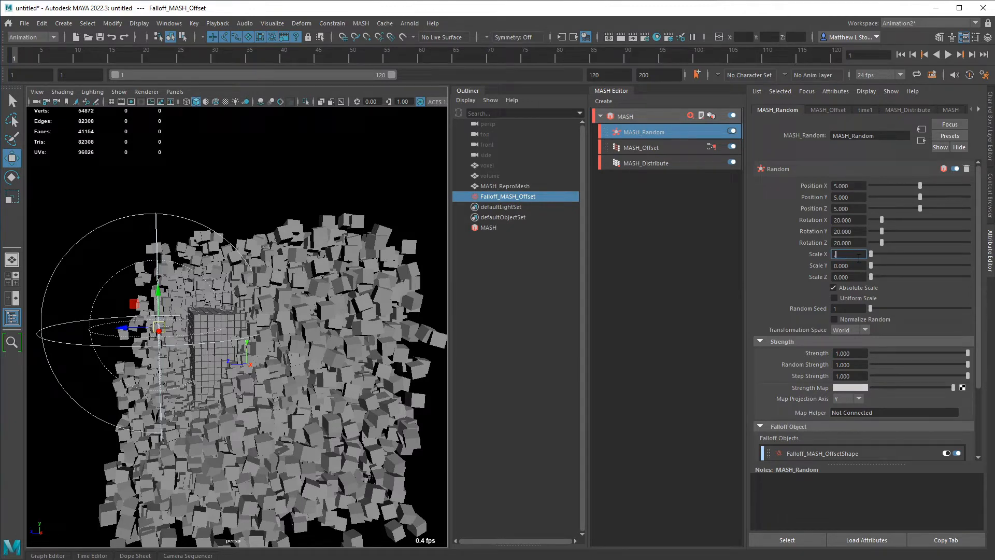
Step: Set the Random node's Scale X, Y and Z to 0.5
type(".5")
key("Tab")
type(".5")
key("Tab")
type(".5")
key("Tab")
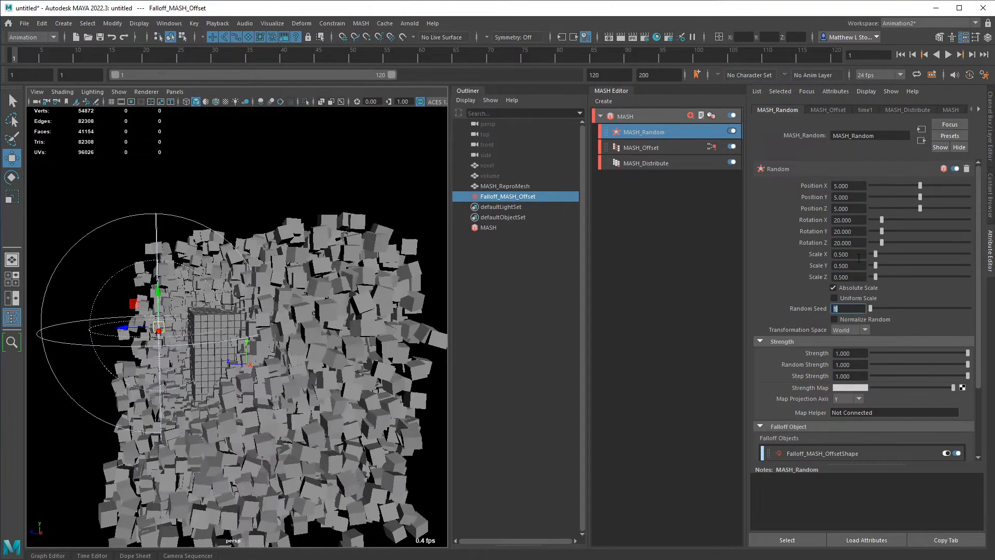
Step: Enable Uniform Scale on the Random node and set its Scale X, Y and Z to 0.1
key("f")
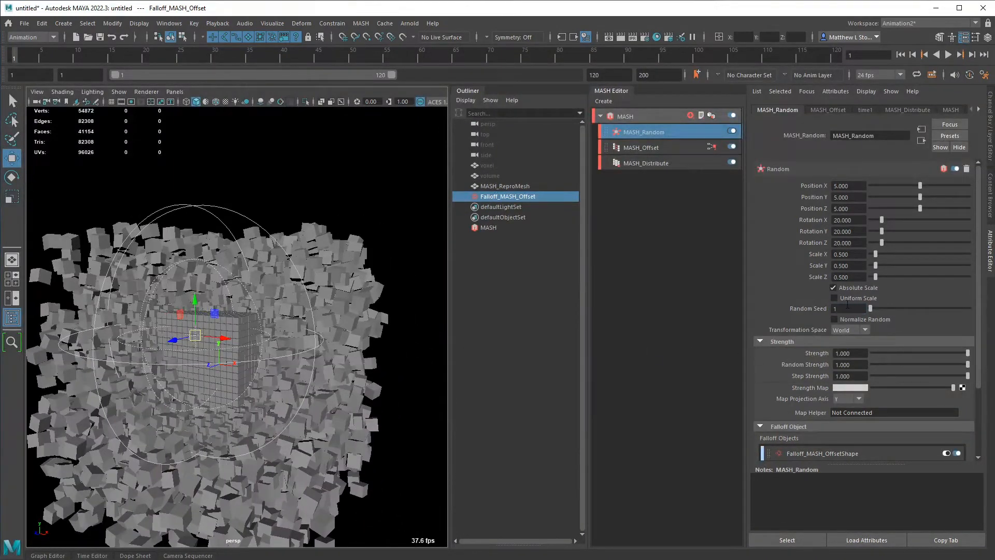
left_click(851, 298)
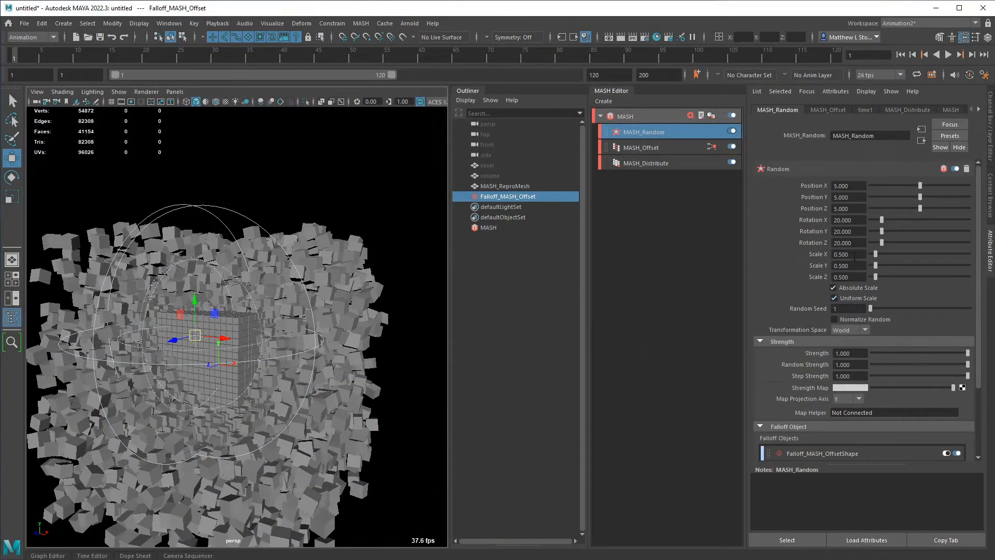
type(".1")
key("Tab")
type(".1")
key("Tab")
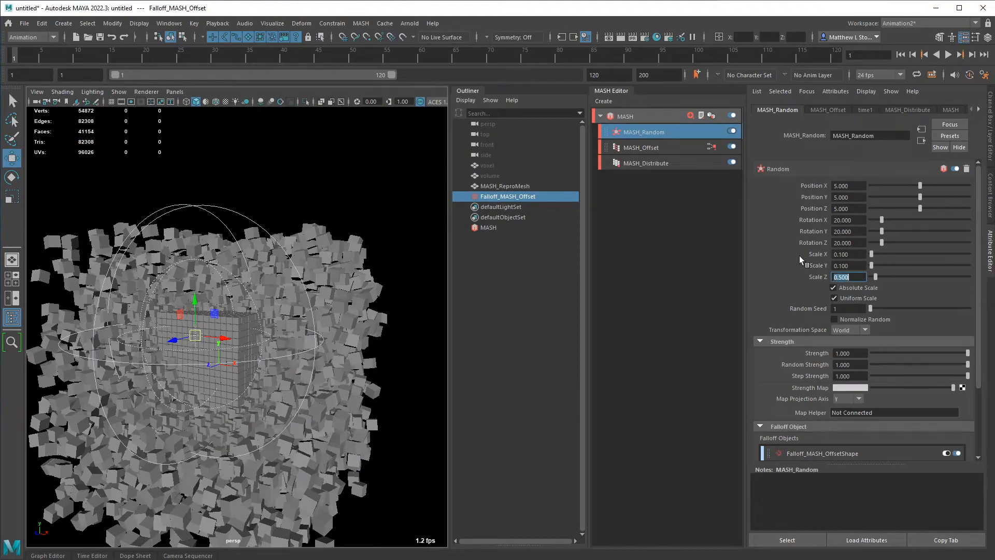
type(".1")
key("Tab")
Step: Reposition the falloff sphere over the upper part of the randomized voxel cube
left_click_drag(387, 325, 207, 363, "alt")
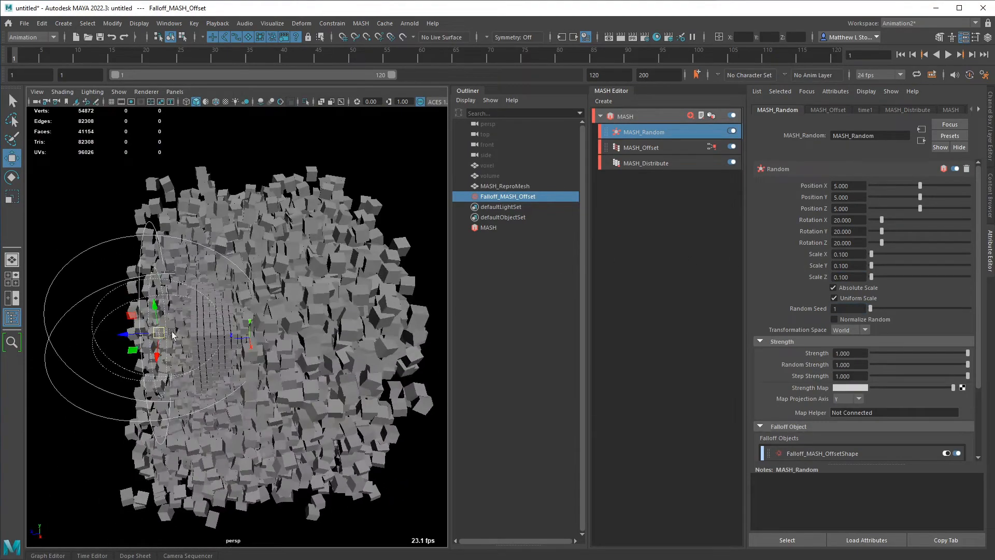
left_click_drag(155, 333, 307, 313)
left_click_drag(248, 311, 218, 315)
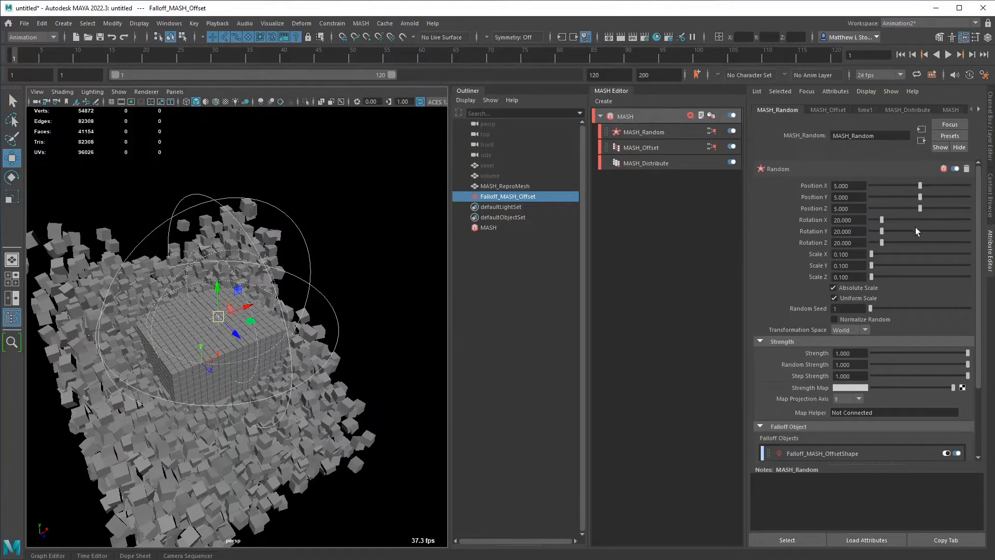
Step: Turn off Invert Falloff on the Offset node's falloff object and set its mode to Normal, shifting the sphere over the voxels
left_click(645, 149)
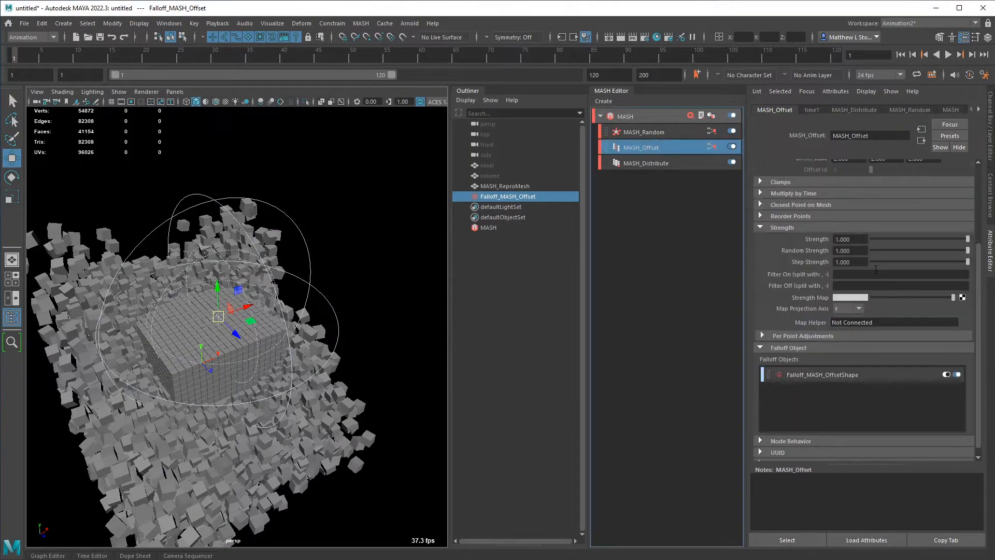
left_click(835, 370)
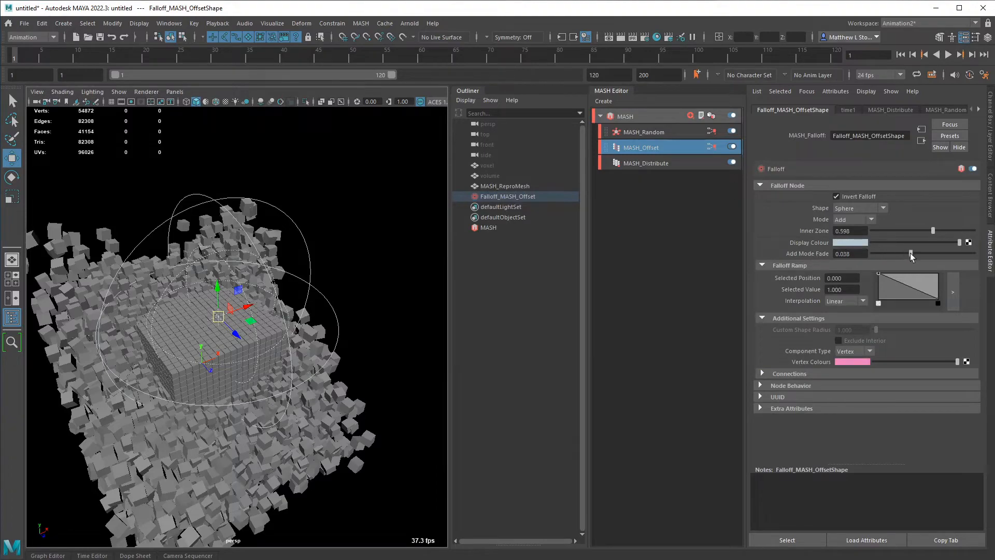
mouse_move(240, 325)
left_mouse_down()
mouse_move(343, 423)
mouse_move(337, 307)
mouse_move(140, 384)
mouse_move(57, 311)
mouse_move(333, 391)
mouse_move(344, 267)
mouse_move(200, 344)
mouse_move(233, 329)
mouse_move(387, 467)
mouse_move(284, 351)
mouse_move(269, 349)
mouse_move(287, 330)
mouse_move(171, 371)
mouse_move(233, 333)
mouse_move(342, 293)
mouse_move(332, 213)
mouse_move(296, 244)
mouse_move(229, 536)
mouse_move(344, 191)
mouse_move(285, 284)
mouse_move(235, 334)
mouse_move(122, 348)
mouse_move(348, 296)
mouse_move(246, 362)
mouse_move(101, 352)
mouse_move(155, 253)
mouse_move(166, 288)
mouse_move(233, 331)
mouse_move(324, 342)
mouse_move(406, 329)
mouse_move(429, 284)
mouse_move(282, 329)
mouse_move(148, 249)
mouse_move(129, 216)
mouse_move(157, 263)
mouse_move(137, 229)
mouse_move(275, 310)
mouse_move(142, 220)
mouse_move(214, 306)
mouse_move(141, 239)
mouse_move(140, 259)
mouse_move(211, 311)
mouse_move(267, 302)
mouse_move(334, 313)
mouse_move(255, 329)
left_mouse_up()
left_click(851, 197)
left_click(858, 220)
left_click(853, 232)
scroll(275, 310, "up", 2)
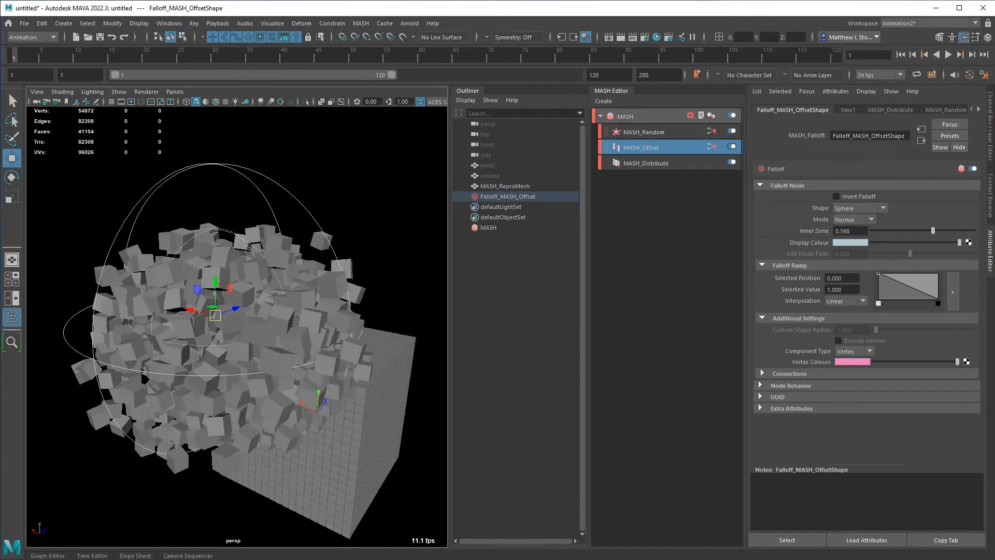
Step: Switch to the 422_Shared_Notes_2022 Google Doc, highlight the MASH 05 entry, and return to Maya
key("alt+Tab")
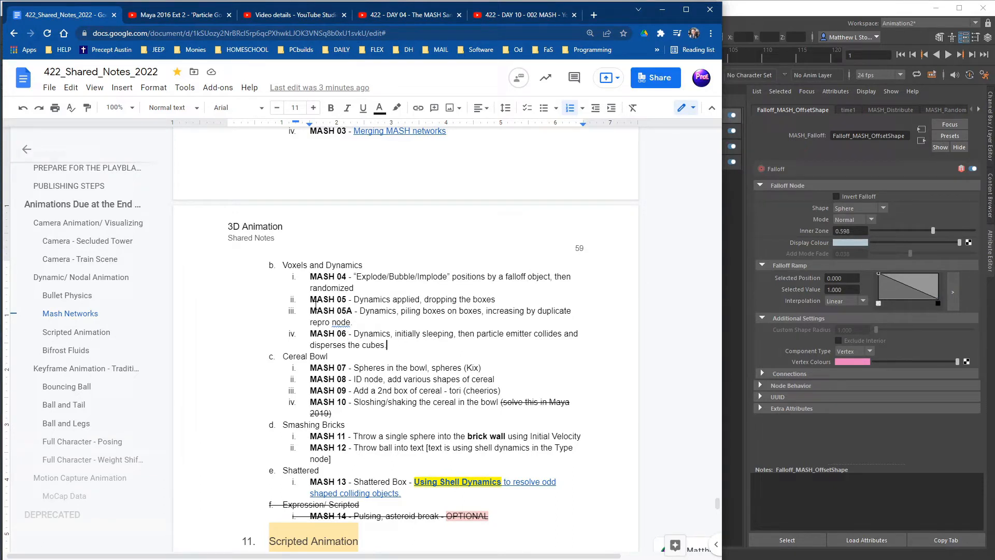
left_click_drag(338, 300, 502, 299)
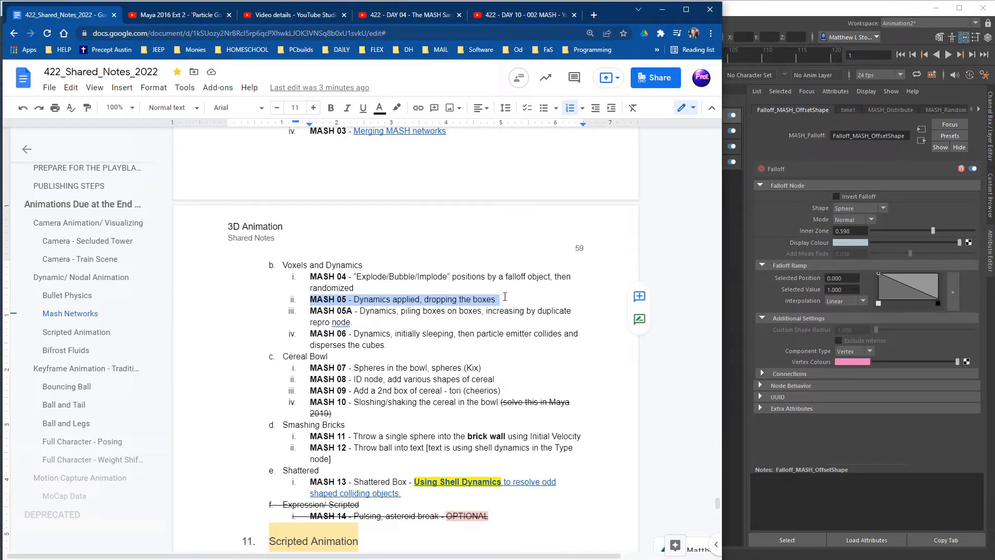
left_click(834, 449)
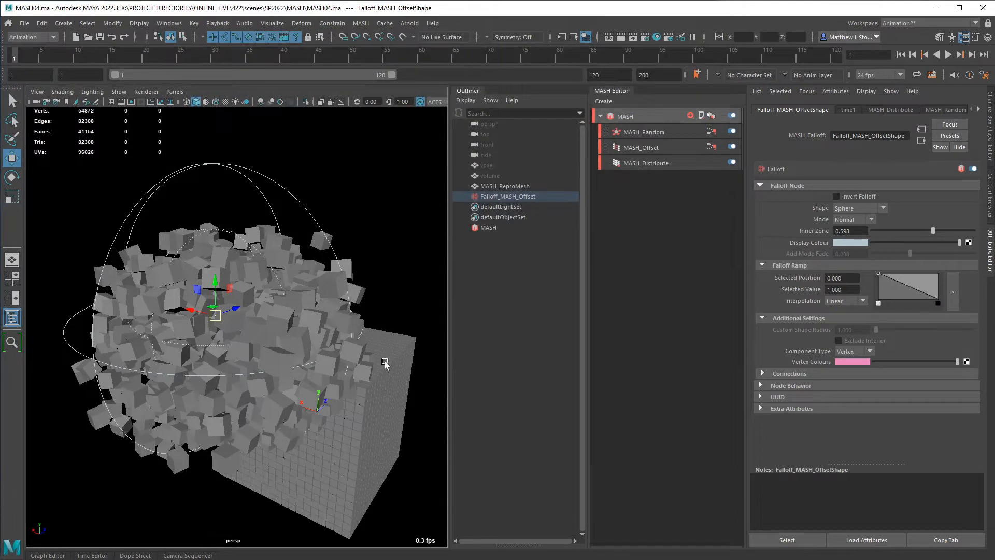
Step: Save the MASH04.ma scene and start a new scene
scroll(385, 363, "down", 5)
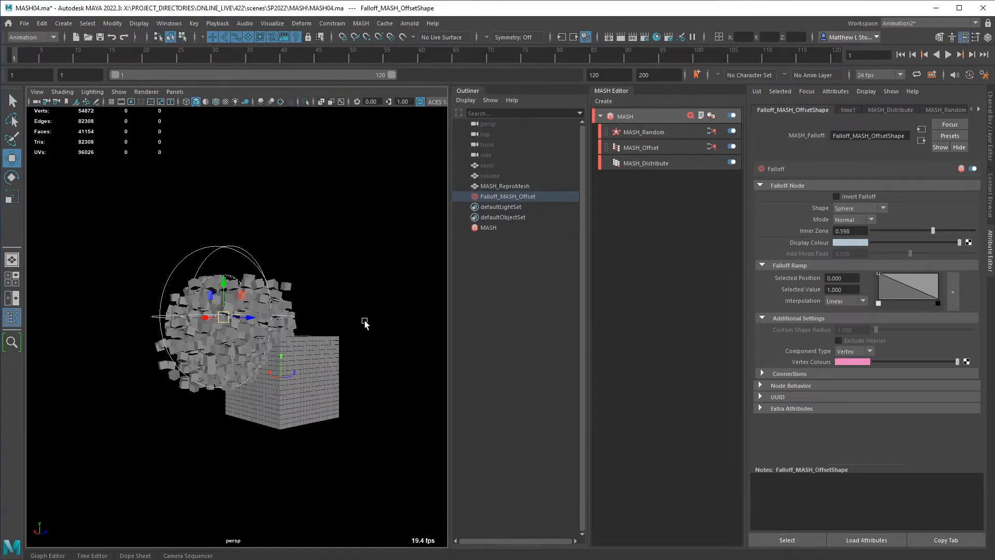
key("ctrl+s")
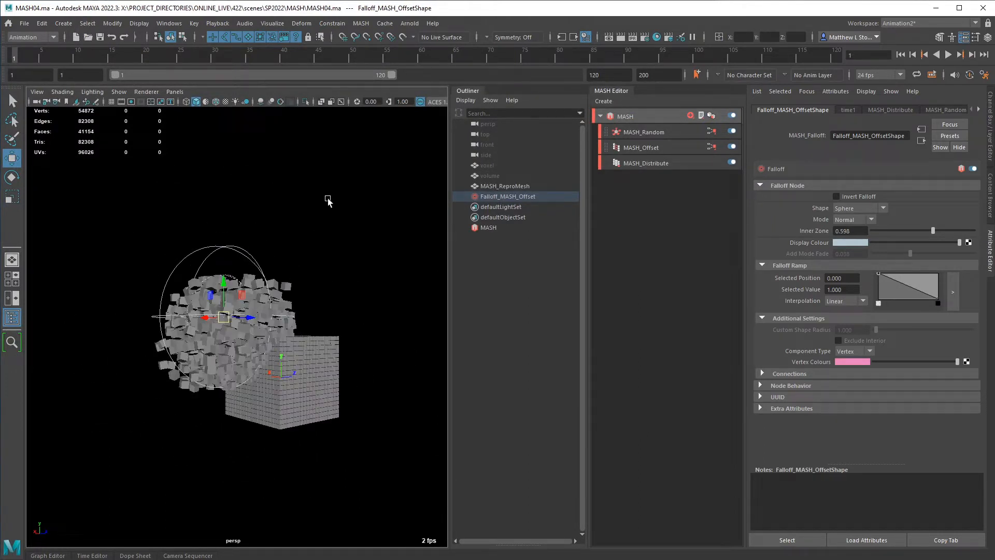
key("ctrl+n")
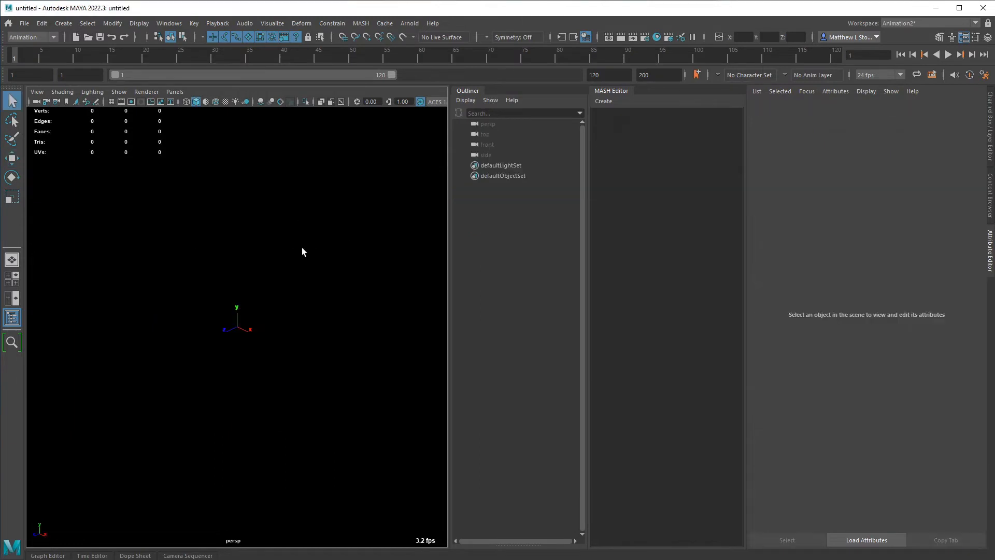
Step: Create a polygon cube and build a MASH network from it
left_click_drag(302, 252, 329, 264, "alt")
key("space")
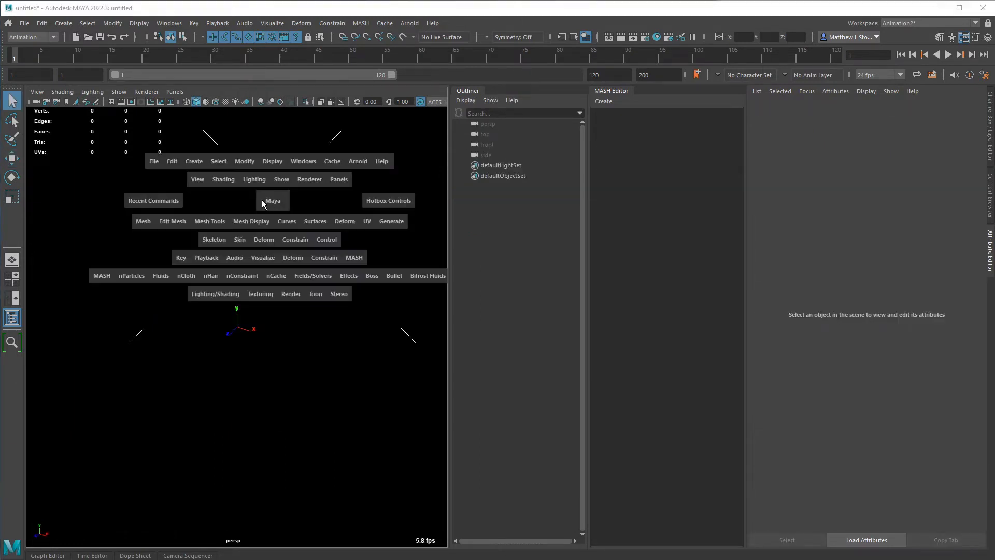
left_click_drag(154, 197, 176, 222)
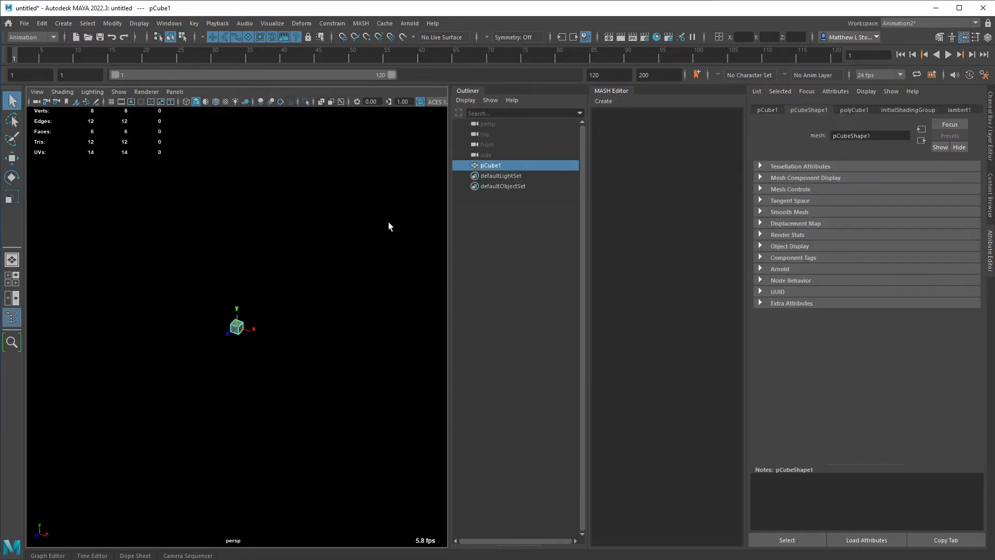
left_click_drag(358, 214, 469, 286, "alt")
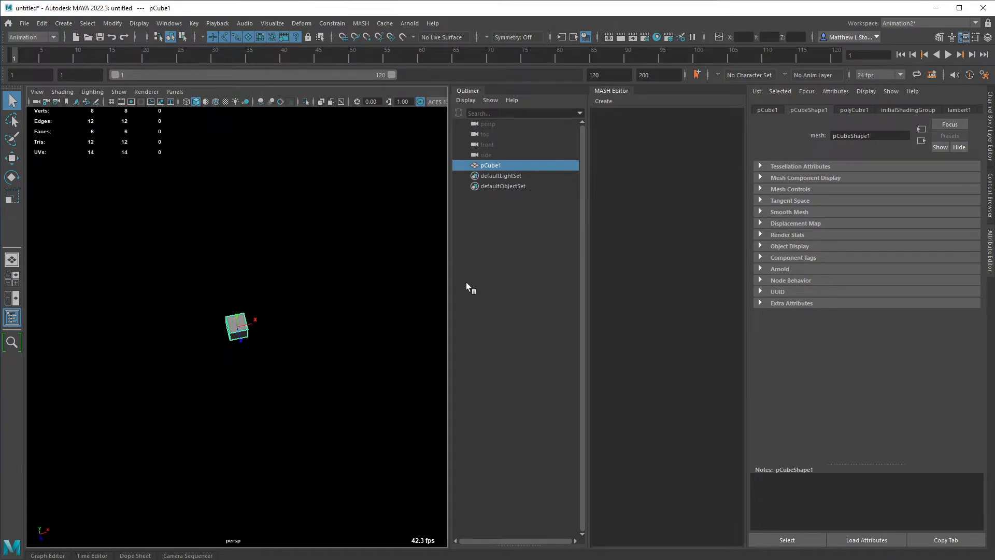
left_click(603, 101)
left_click(628, 109)
Step: Create a second polygon cube at the origin of the scene
key("space")
left_click(157, 219)
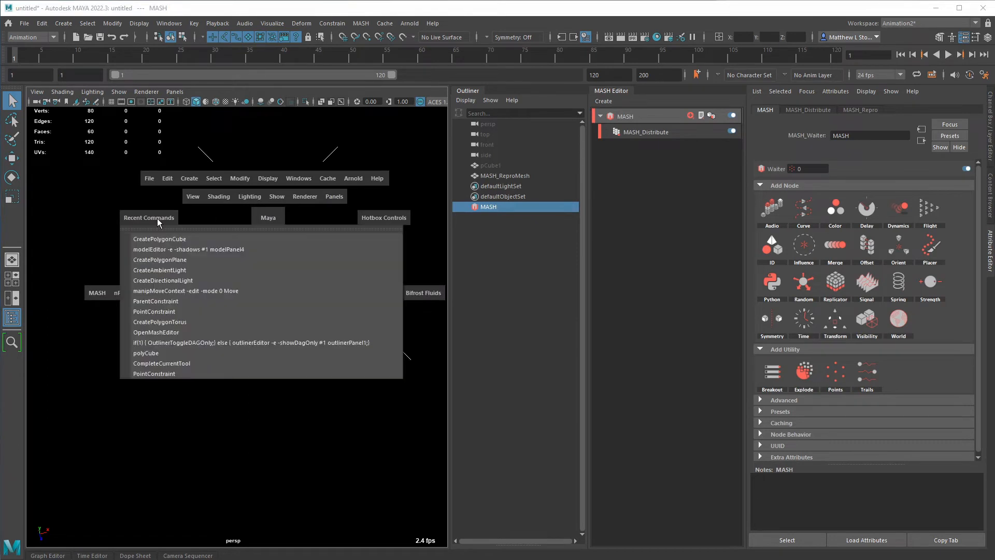
left_click(169, 237)
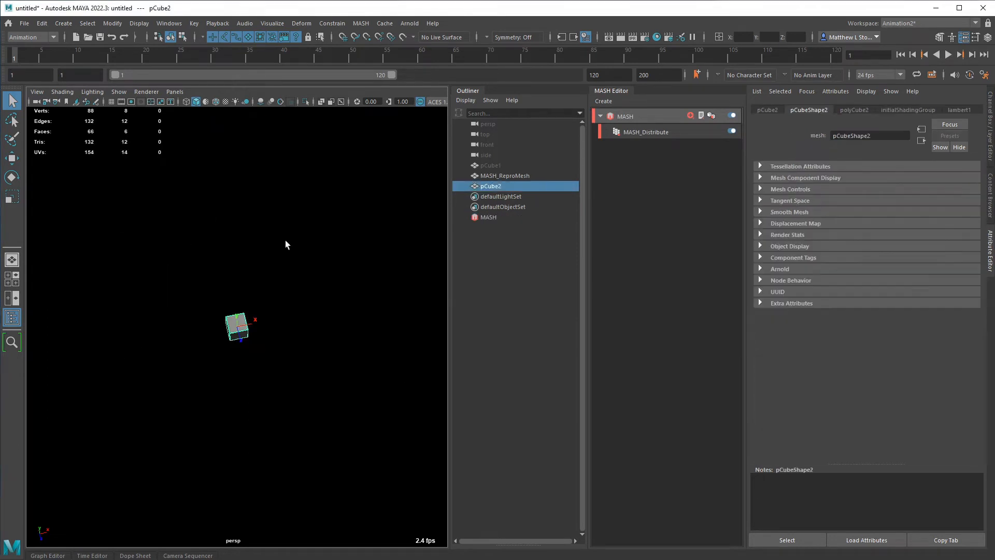
Step: Set the MASH_Distribute node's distribution type to Mesh
left_click(642, 131)
left_click(853, 198)
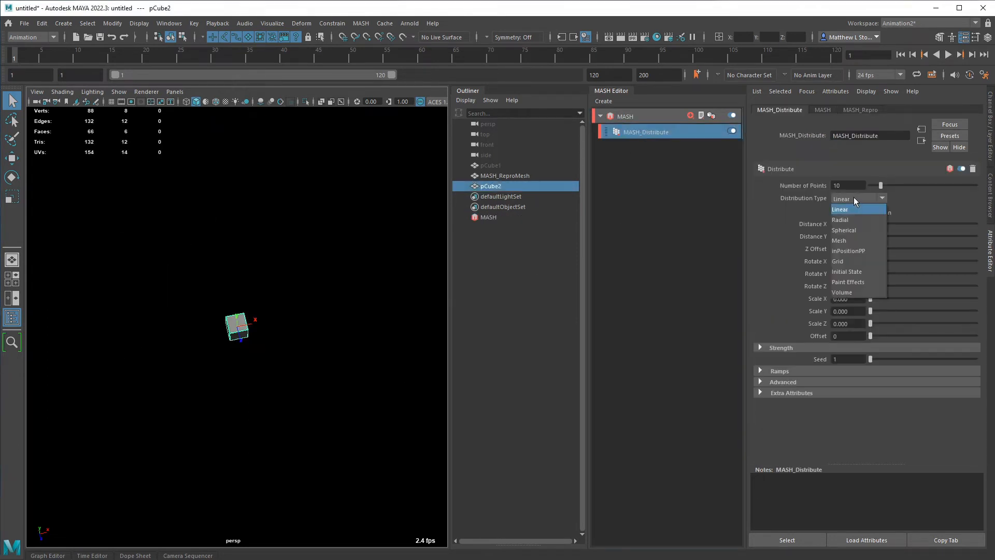
left_click(847, 240)
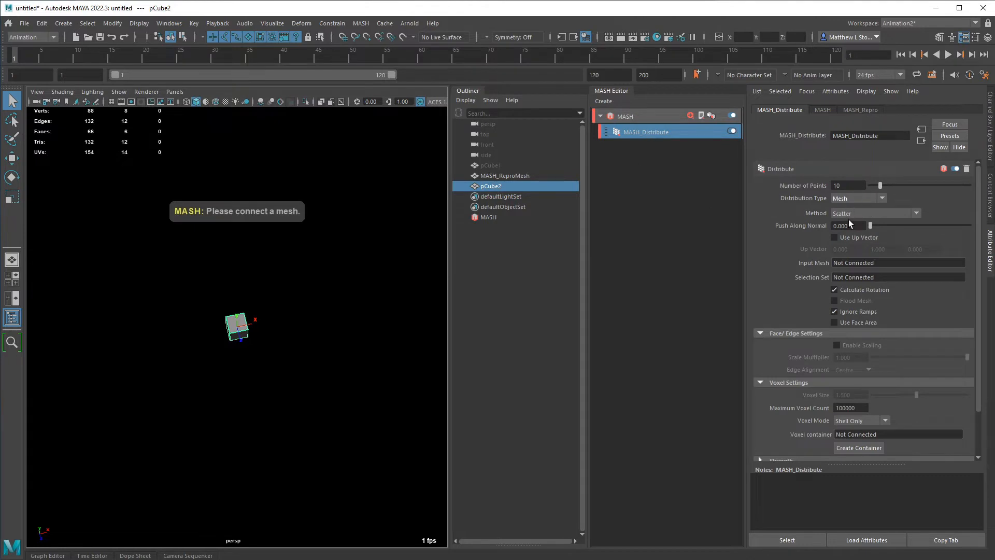
Step: Rename the second cube to volume and hide it
double_click(505, 190)
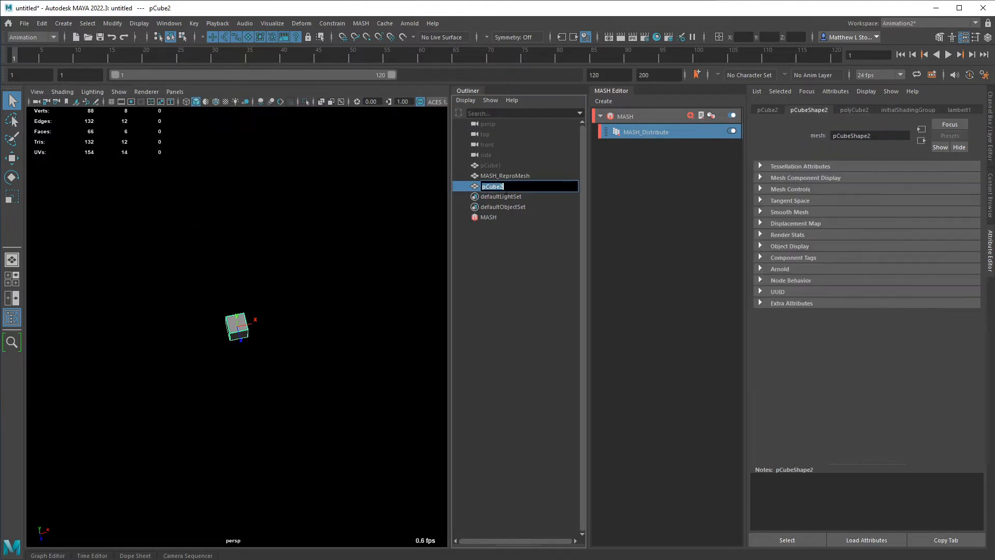
type("volume")
key("Return")
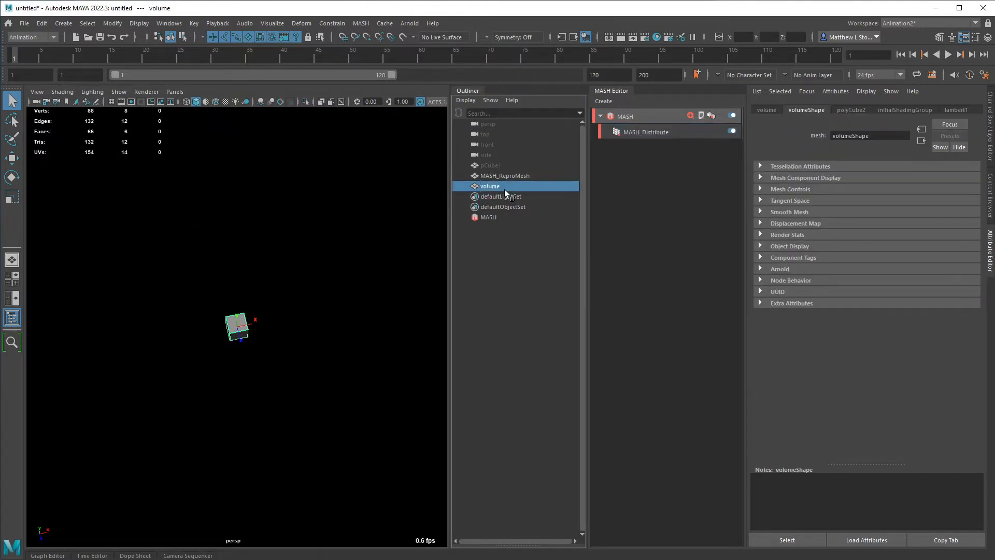
key("ctrl+h")
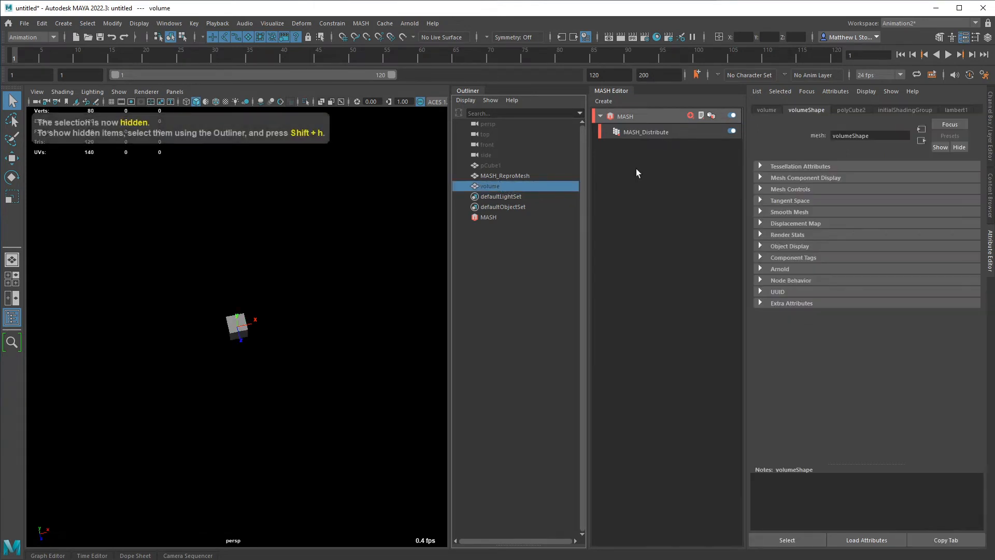
Step: Set the volume cube's width, height and depth to 10
left_click(856, 111)
left_click_drag(858, 178, 792, 174)
type("10")
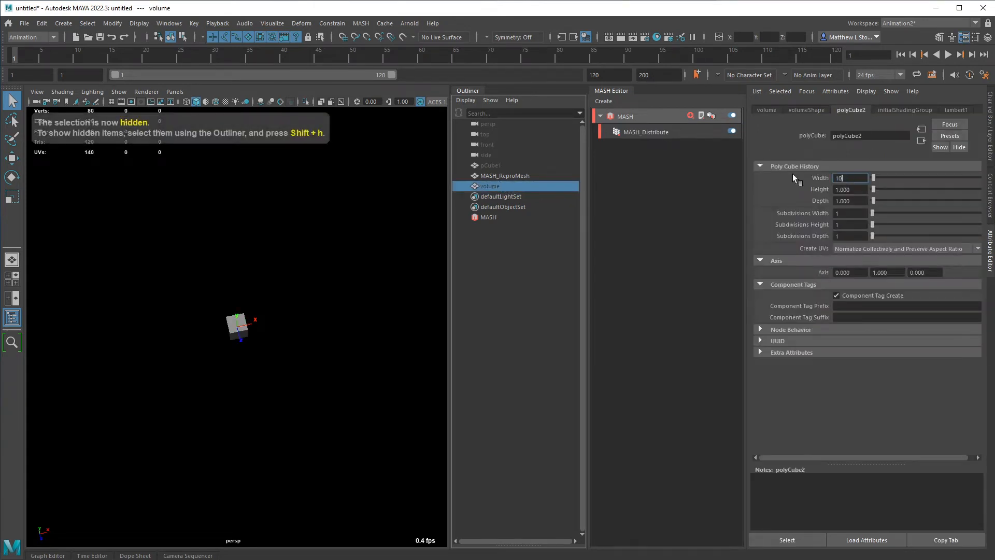
key("Tab")
type("10")
key("Tab")
type("10")
key("Tab")
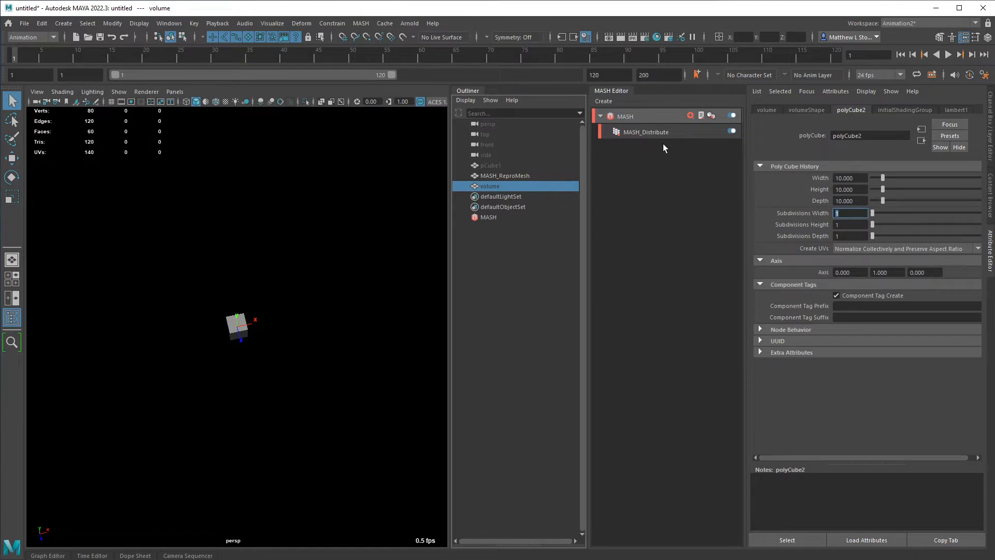
Step: Connect the volume cube as the MASH_Distribute node's input mesh and set its distribution method to Voxel
left_click(673, 130)
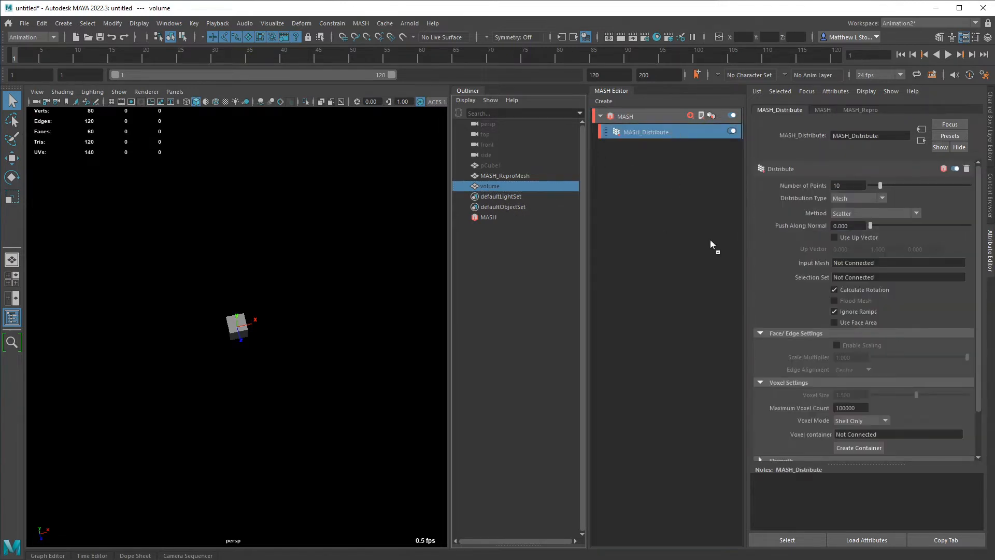
middle_click_drag(837, 260, 863, 260)
left_click(846, 212)
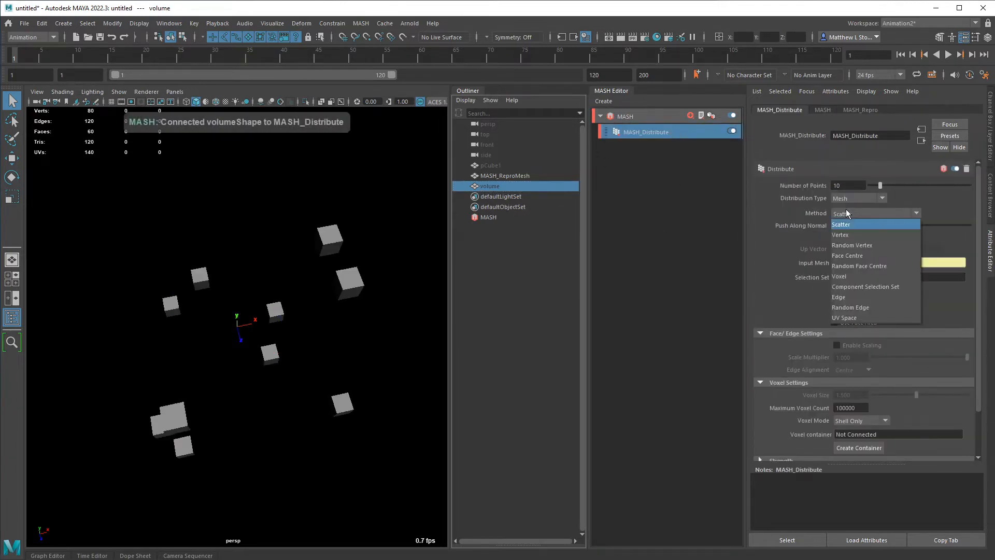
left_click(850, 268)
left_click_drag(384, 358, 174, 311, "alt")
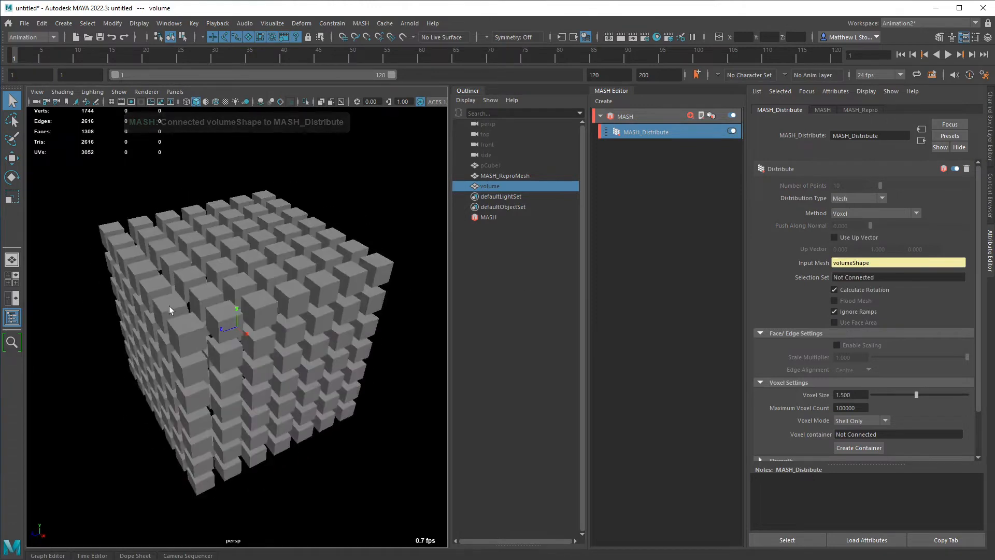
scroll(233, 334, "down", 5)
left_click_drag(233, 334, 304, 336, "alt")
right_click_drag(305, 335, 398, 377, "alt")
mouse_move(337, 374)
left_mouse_down("alt")
mouse_move(401, 381)
mouse_move(353, 380)
left_mouse_up("alt")
Step: Set the MASH_Distribute node's voxel mode to Fill and Shell
scroll(840, 392, "down", 3)
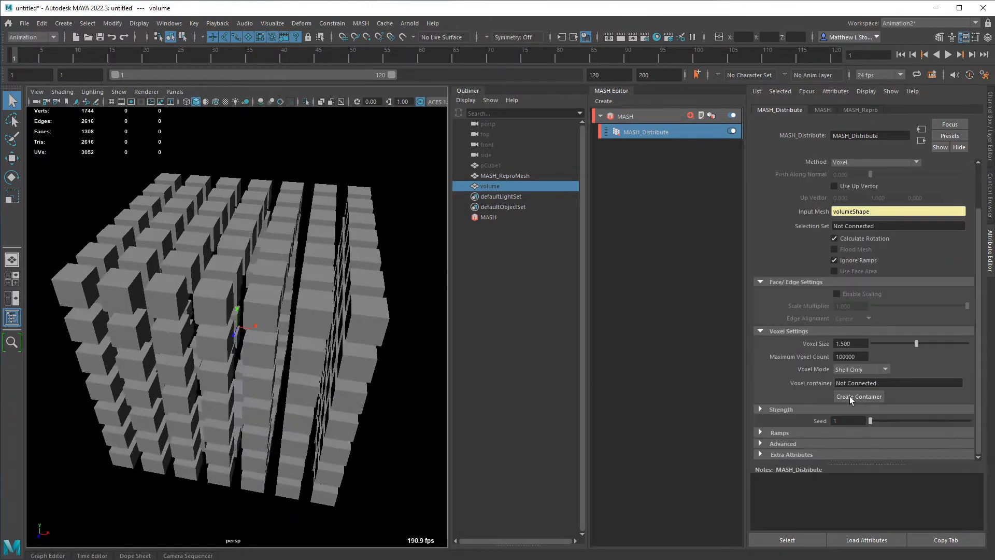
left_click(870, 368)
left_click(873, 391)
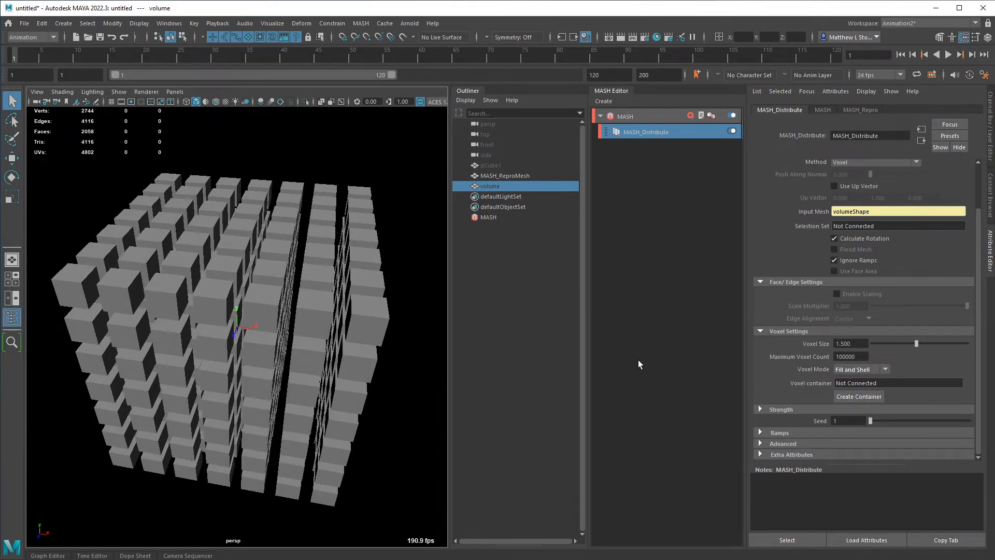
scroll(316, 340, "down", 4)
mouse_move(308, 345)
left_mouse_down("alt")
mouse_move(227, 335)
mouse_move(227, 288)
mouse_move(344, 313)
mouse_move(301, 349)
left_mouse_up("alt")
Step: Set the MASH_Distribute node's voxel size to 1.1
double_click(855, 344)
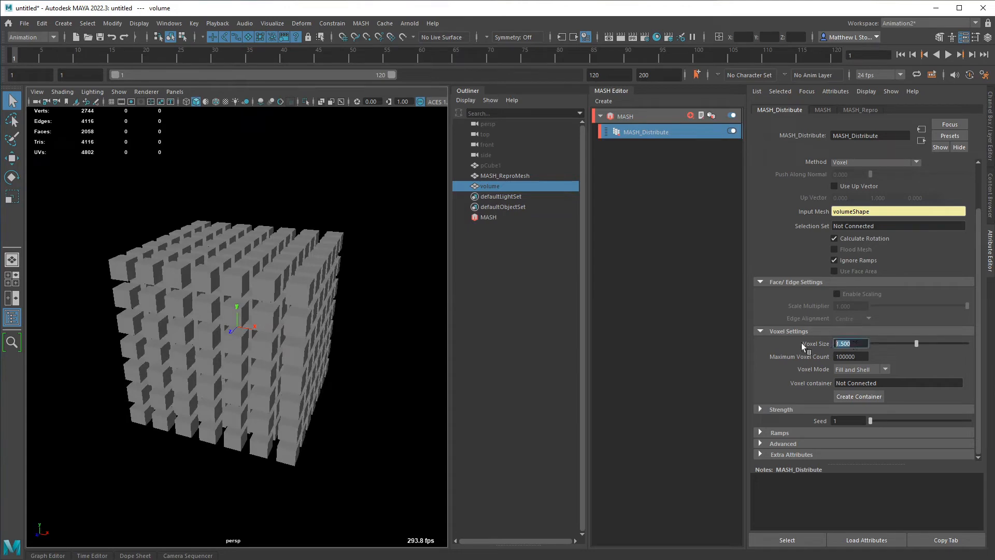
type("1.1")
key("Tab")
mouse_move(337, 354)
left_mouse_down("alt")
mouse_move(373, 351)
mouse_move(306, 357)
mouse_move(333, 353)
left_mouse_up("alt")
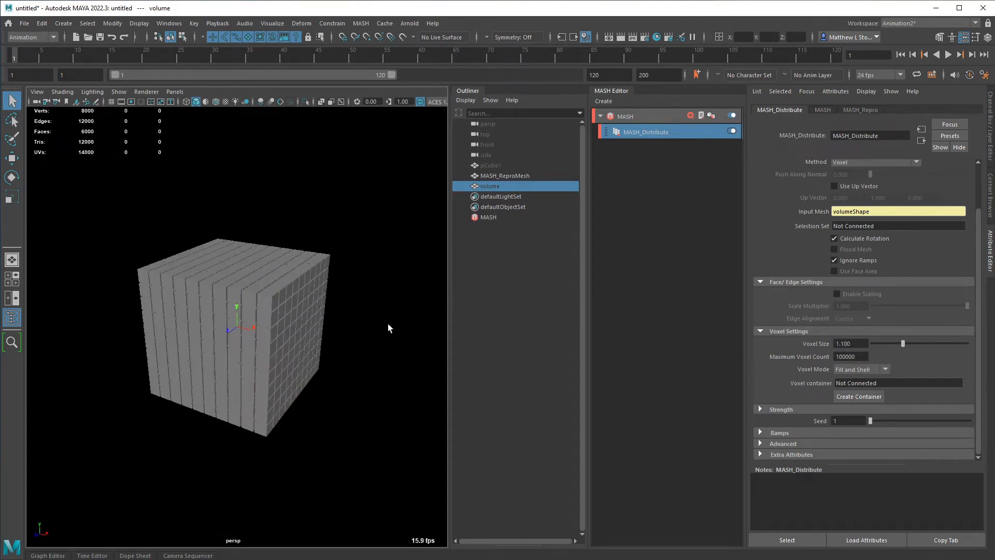
Step: Add a Dynamics node to the MASH network
left_click(651, 117)
left_click(690, 116)
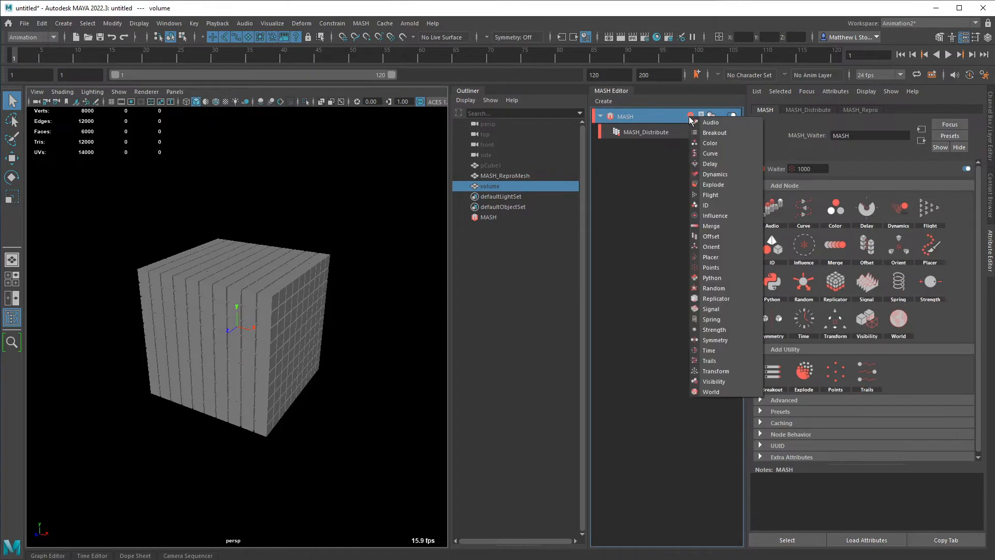
left_click(716, 174)
left_click(656, 133)
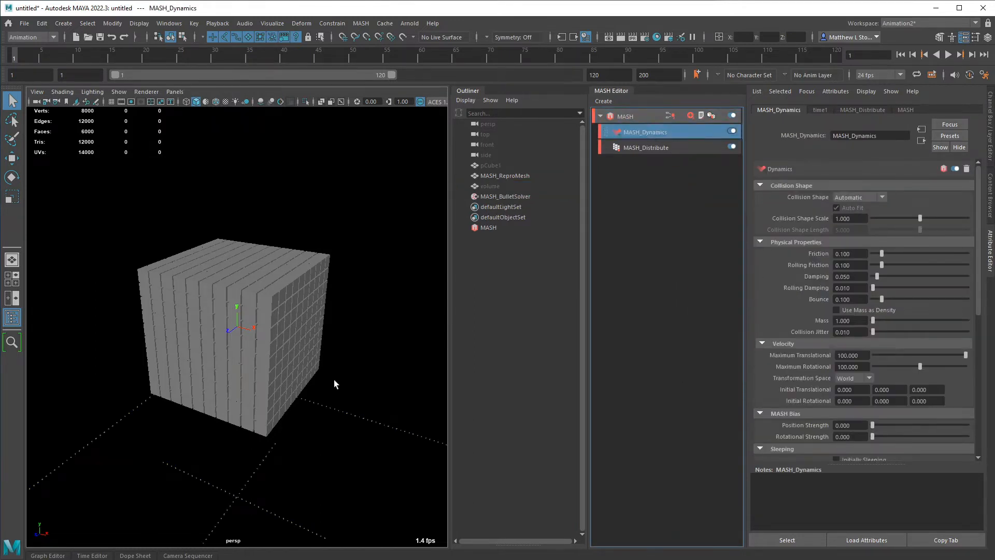
Step: Play the dynamics simulation and examine how the voxel cube collapses on the ground plane
scroll(334, 380, "down", 10)
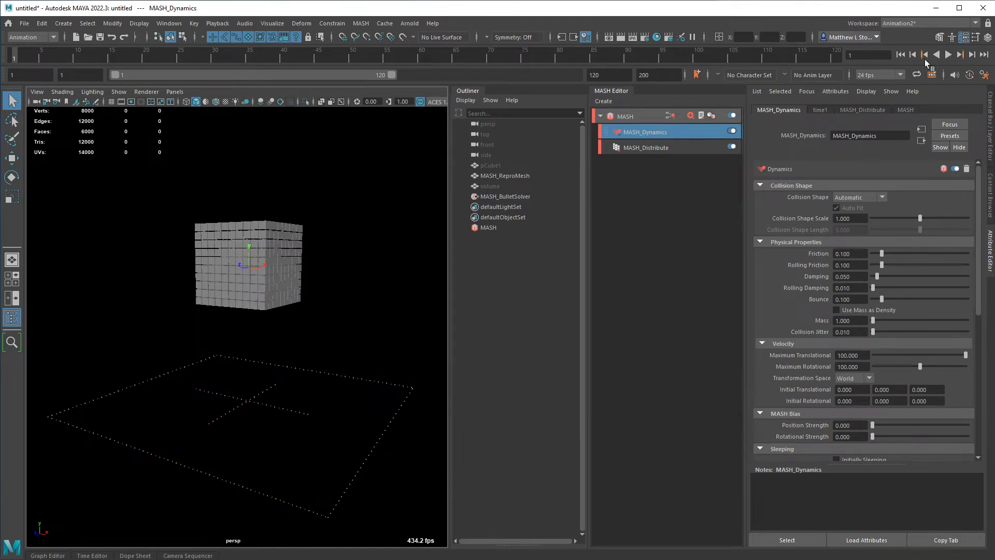
left_click(948, 54)
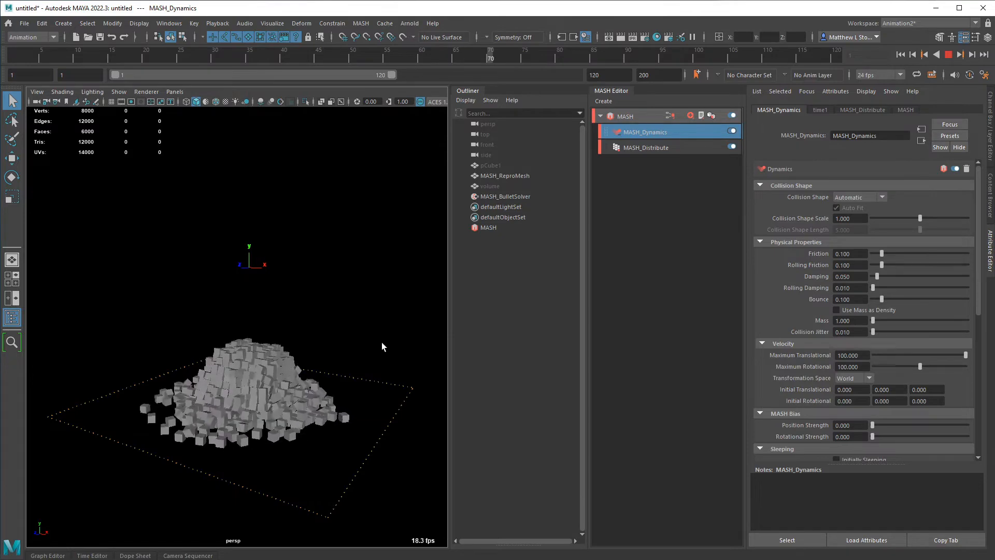
key("Escape")
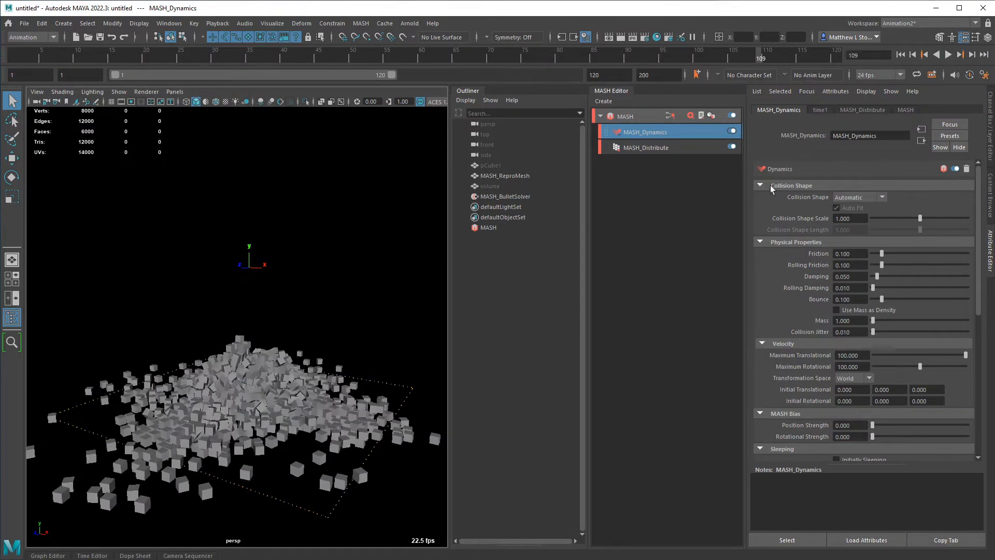
left_click_drag(398, 370, 362, 398, "alt")
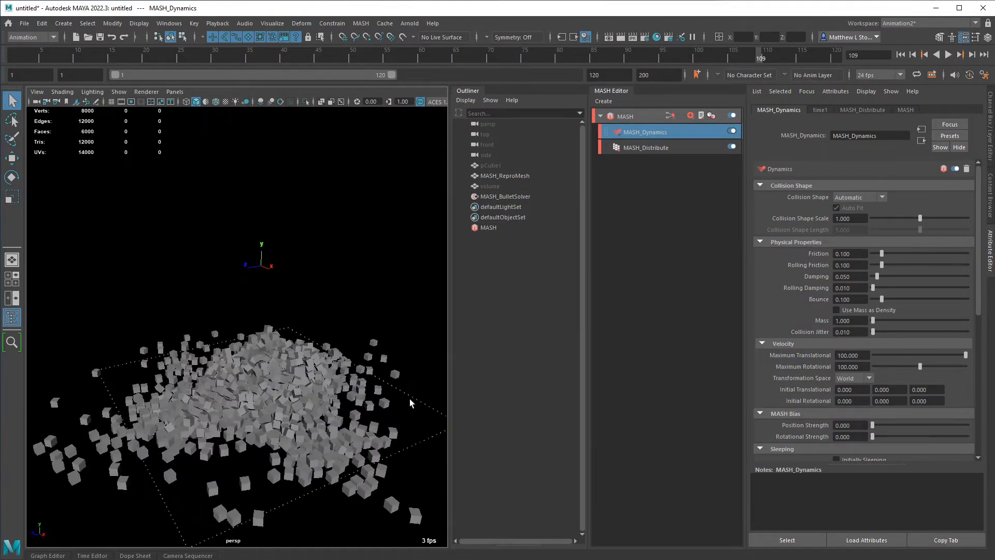
left_click(425, 397)
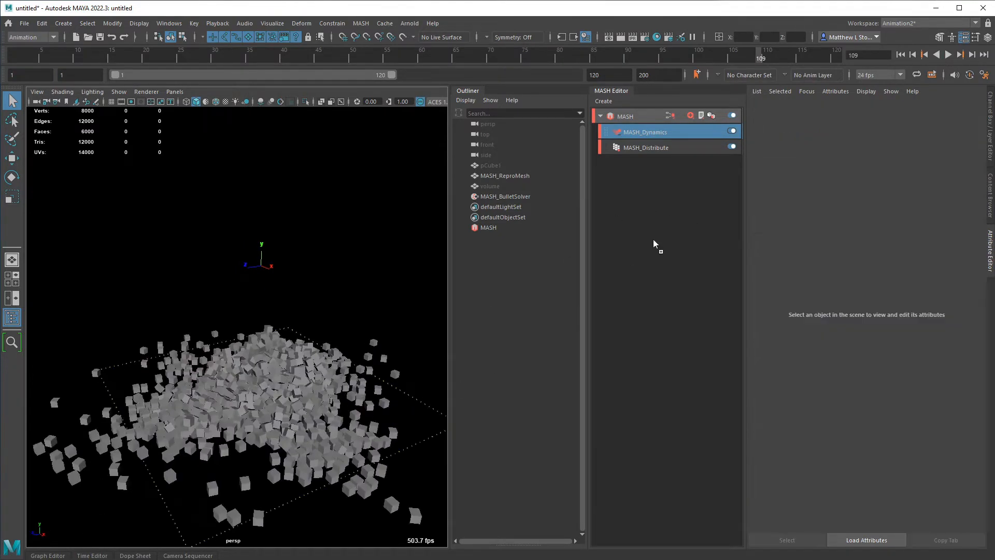
Step: Set the MASH Bullet Solver's collision iterations to 20, internal frame rate to 120 and collision margin to 0.01
left_click(671, 117)
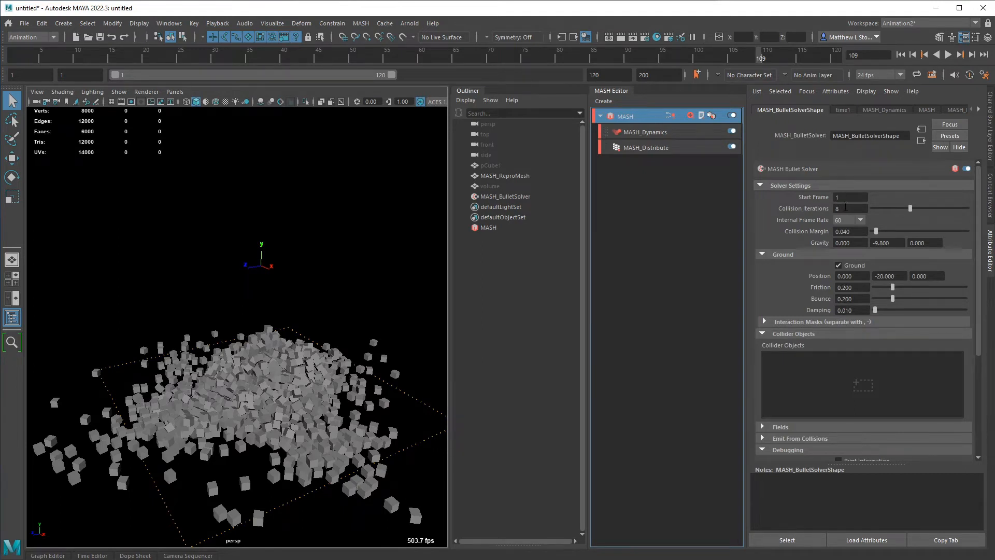
left_click(846, 207)
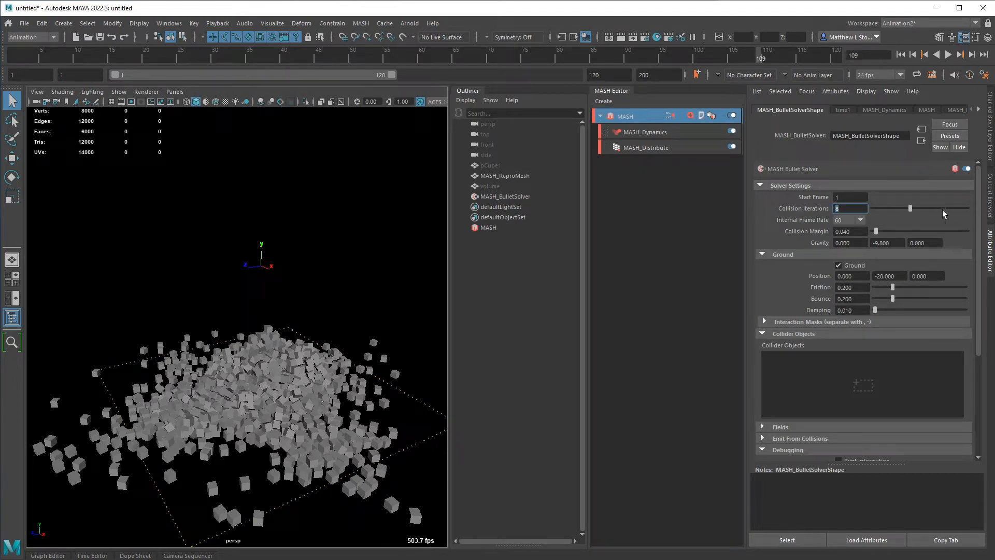
left_click_drag(911, 207, 967, 210)
left_click(841, 220)
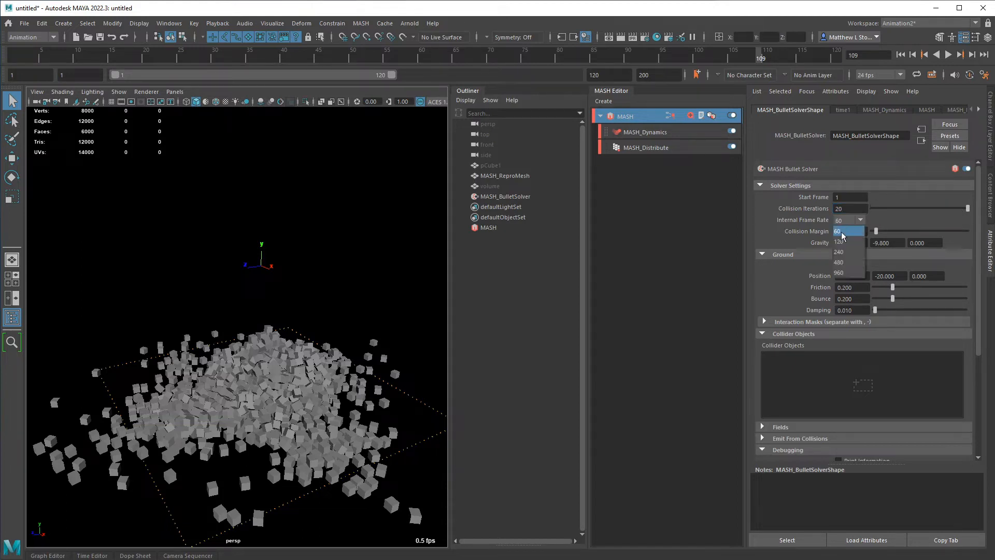
left_click(841, 231)
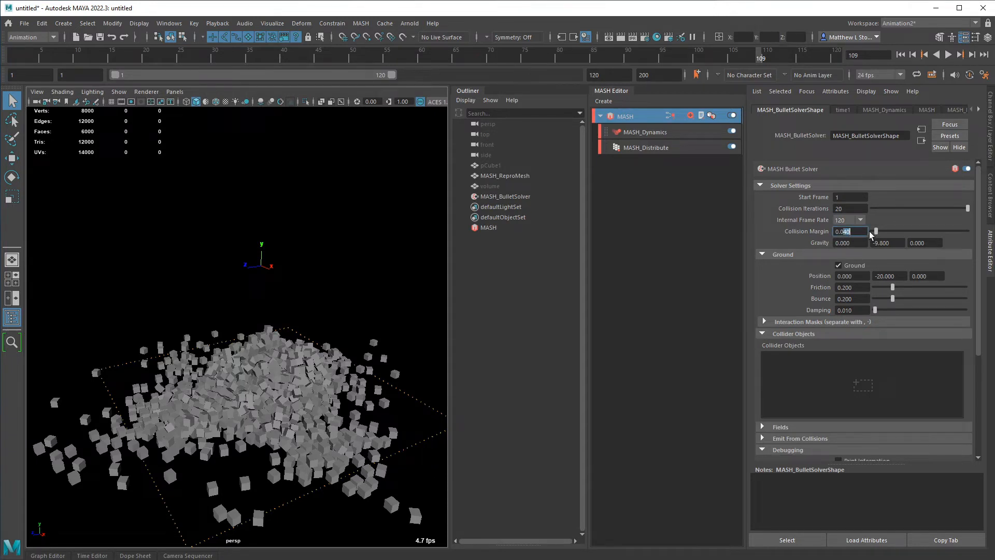
type("0.01")
key("Tab")
Step: Replay the simulation from the first frame to check the new collision settings
left_click(901, 55)
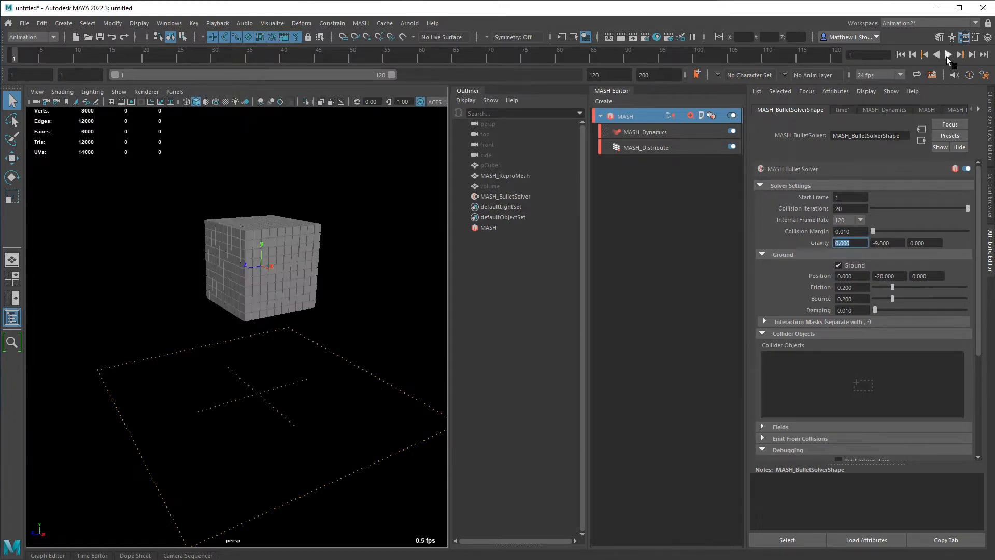
left_click(948, 55)
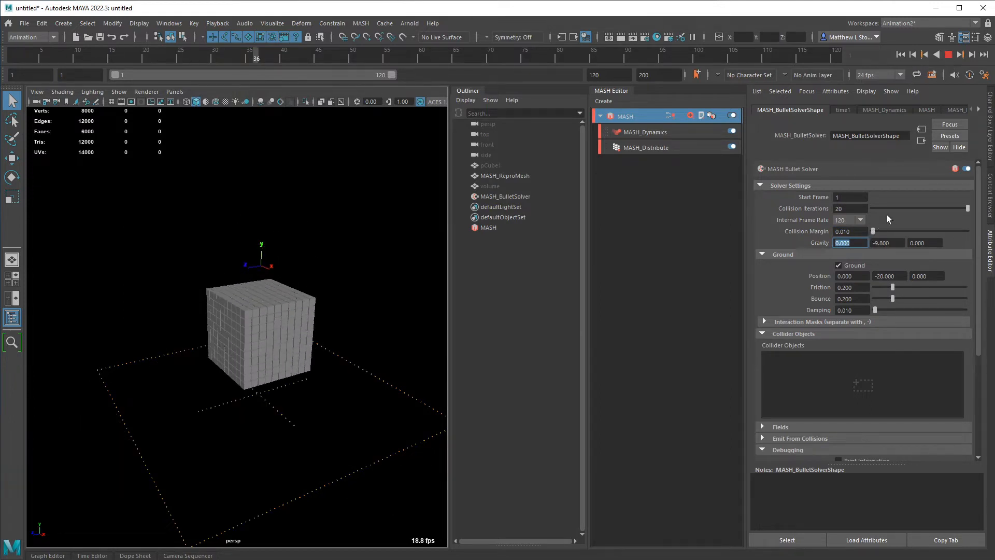
left_click(948, 54)
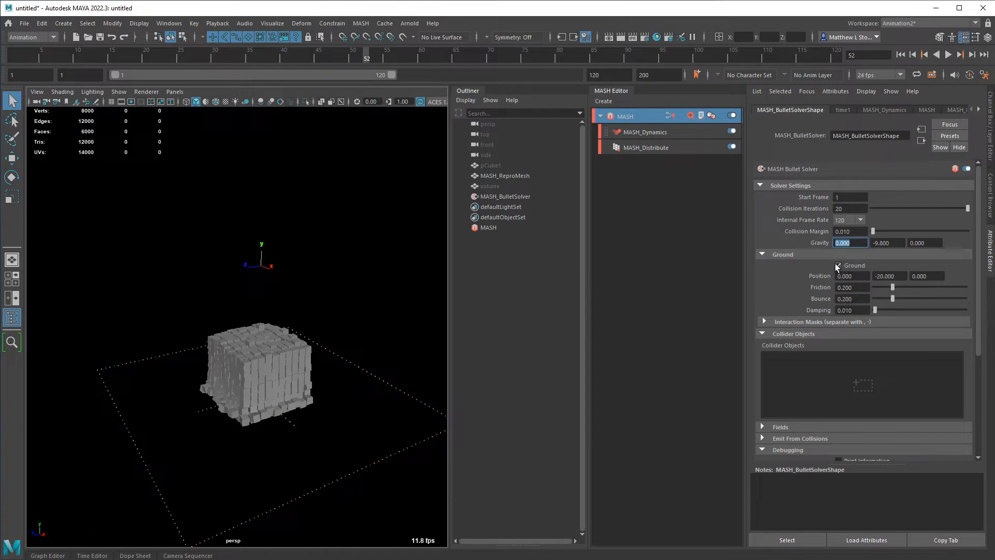
Step: Set the Bullet Solver's ground friction to 0.649
left_click_drag(902, 277, 865, 280)
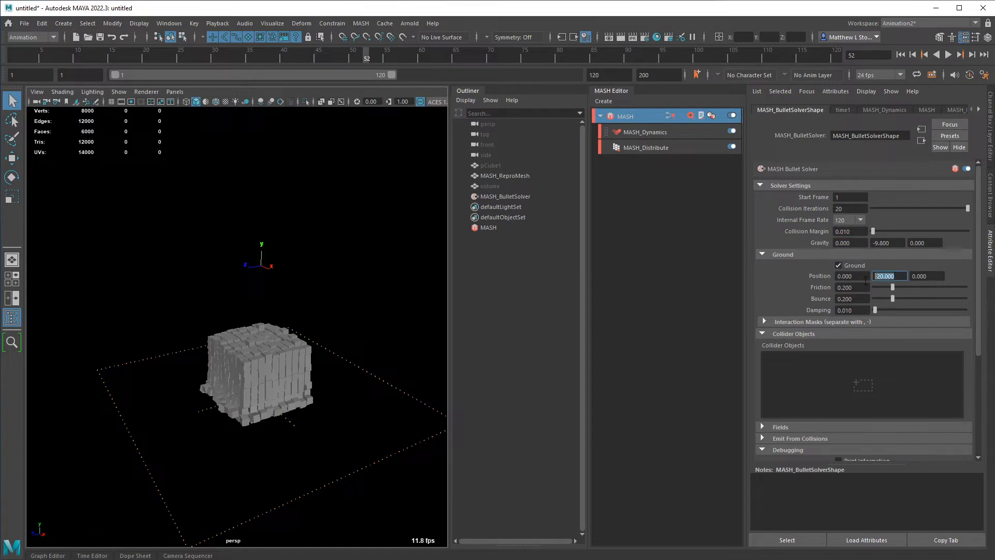
left_click(846, 299)
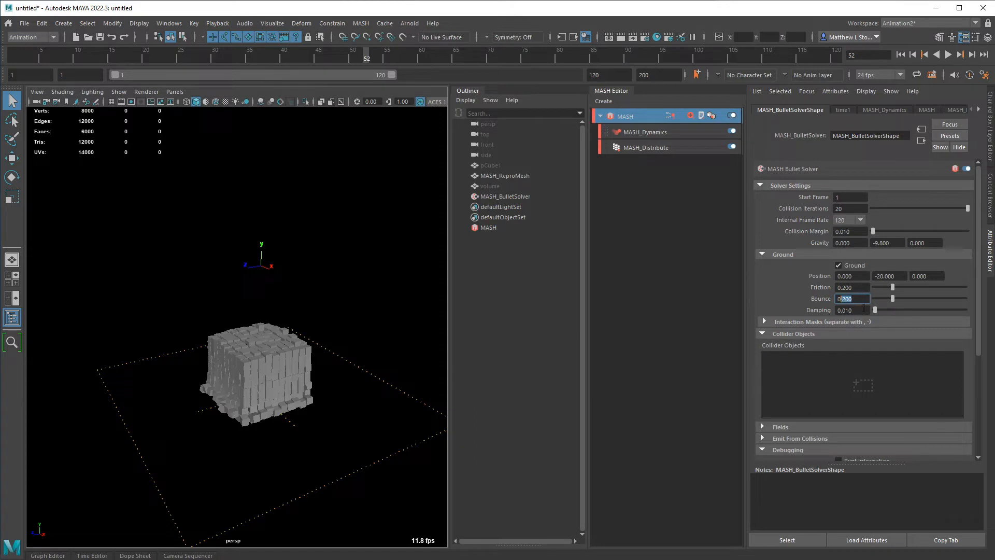
left_click(863, 309)
left_click_drag(892, 287, 934, 287)
Step: Replay the simulation from the first frame and examine how the cubes scatter with the changed ground friction
left_click(901, 54)
left_click(949, 54)
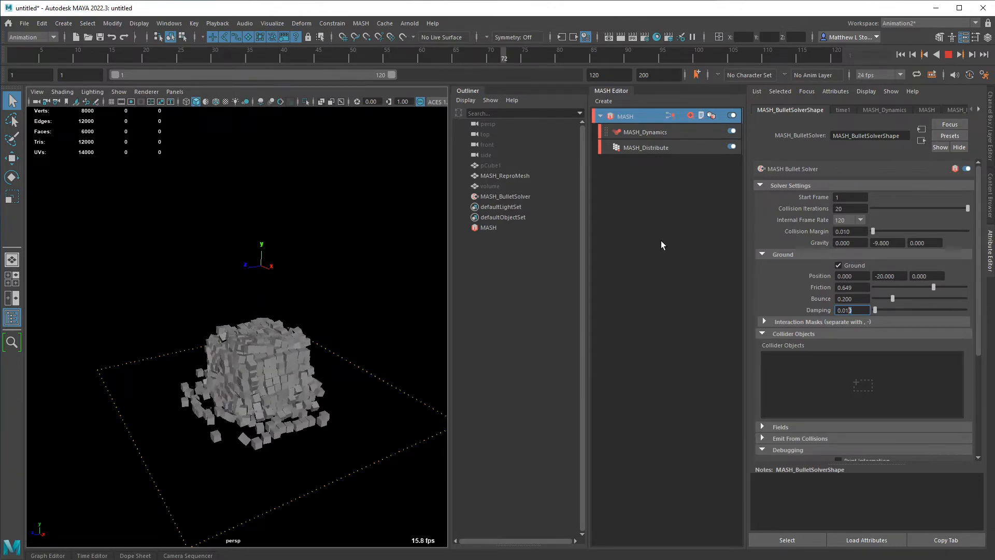
middle_click_drag(288, 432, 282, 344, "alt")
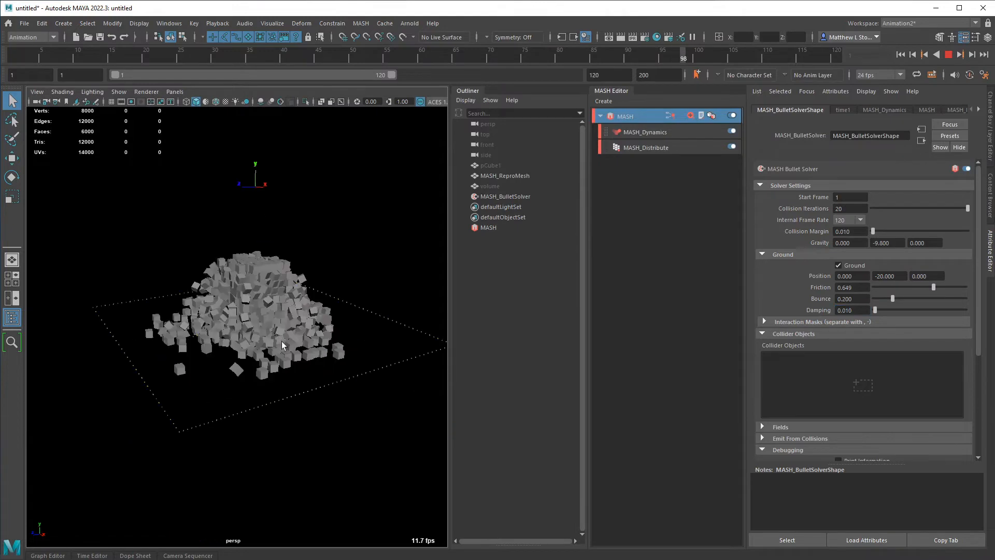
right_click_drag(282, 344, 381, 338, "alt")
left_click_drag(374, 313, 394, 313, "alt")
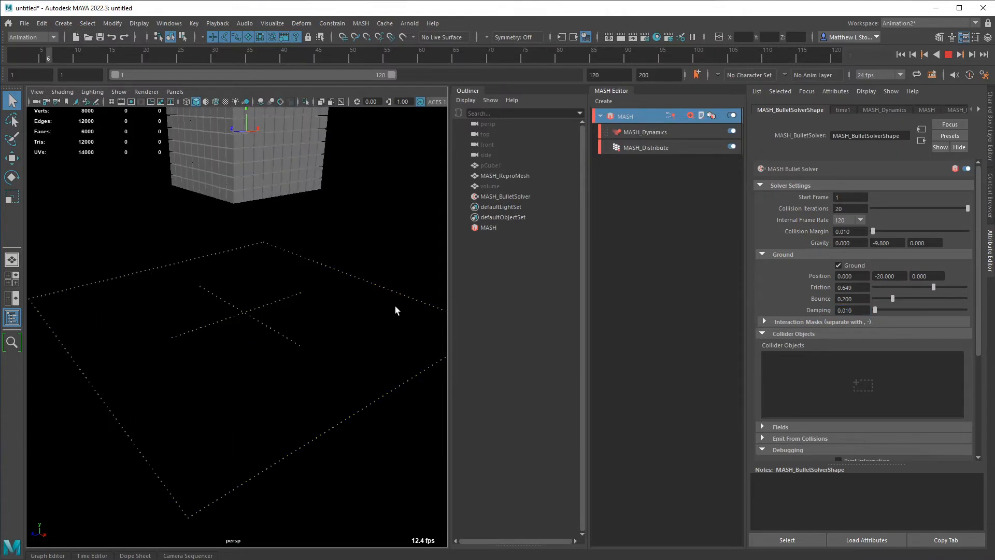
left_click(948, 54)
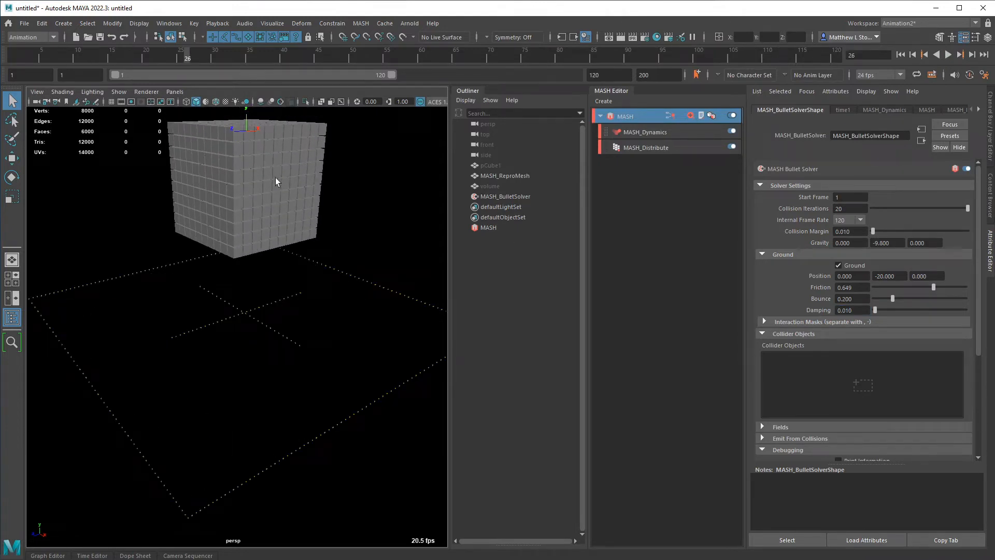
Step: Set the hidden volume cube's width, height and depth to 5
left_click(498, 185)
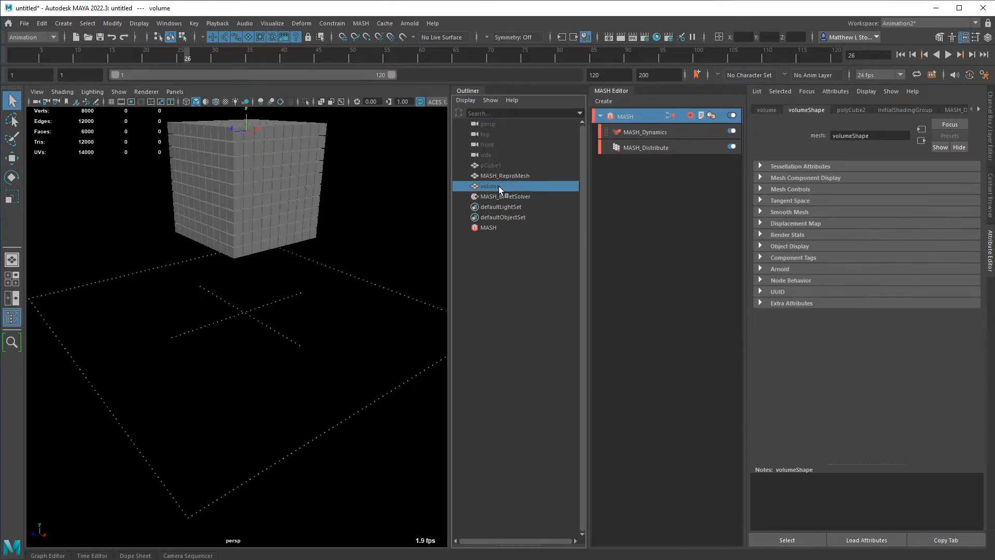
left_click(851, 110)
left_click(850, 177)
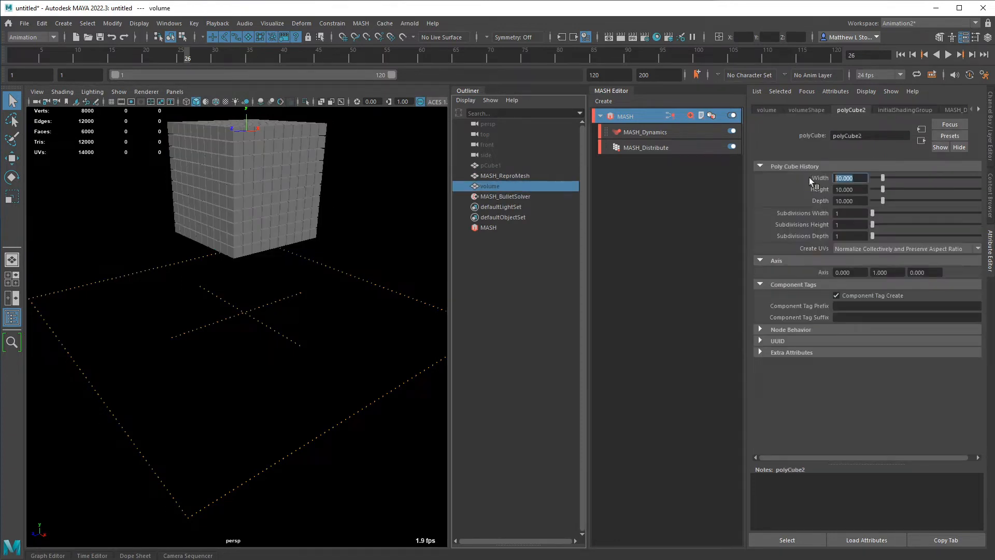
type("5")
key("Tab")
type("5")
key("Tab")
type("5")
key("Tab")
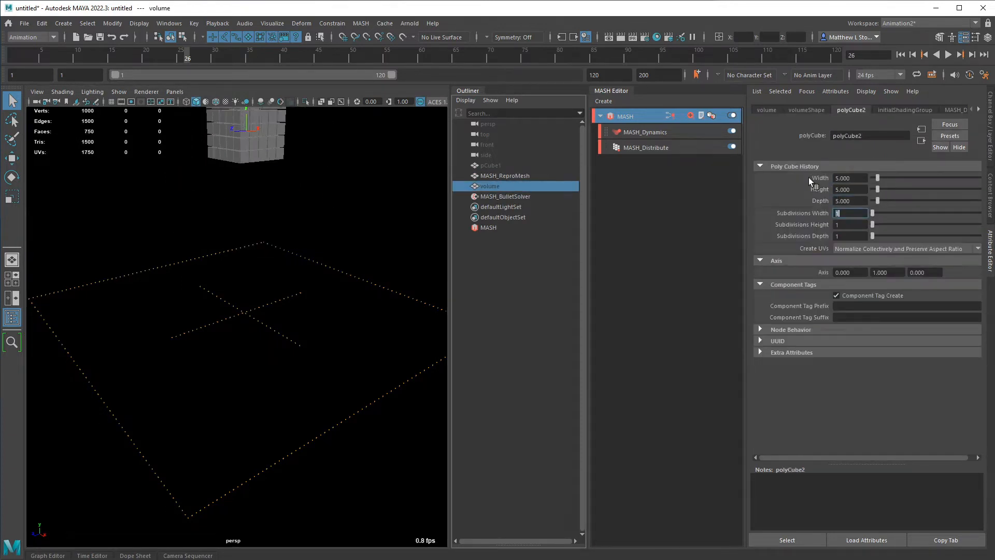
Step: Play the simulation of the smaller voxel cube from the first frame and inspect its collapse up close
scroll(251, 228, "down", 1)
left_click(901, 55)
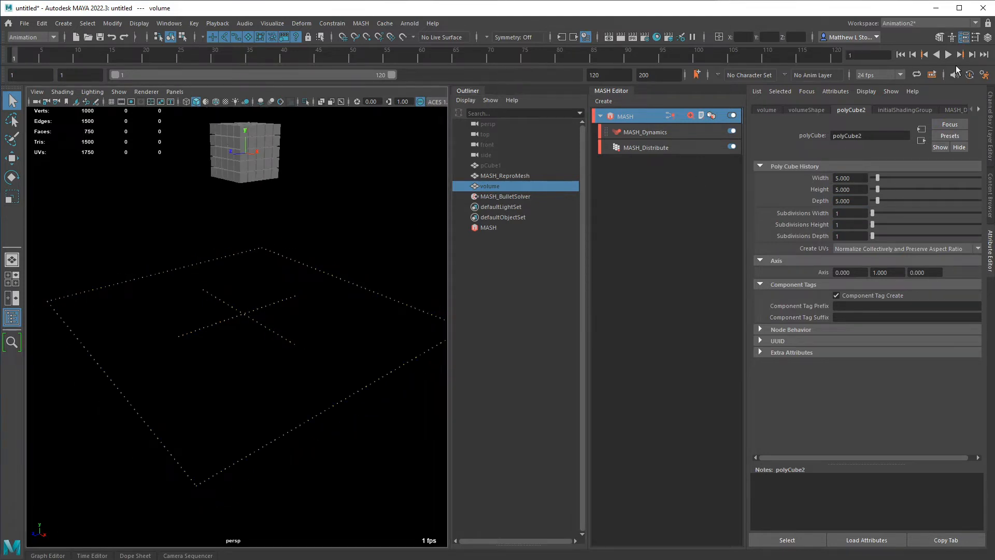
left_click(948, 55)
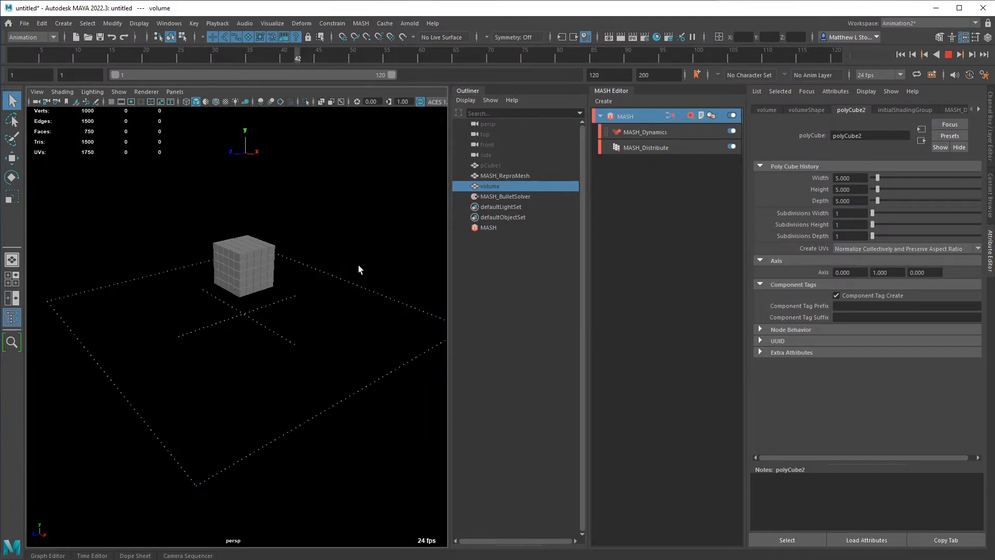
scroll(424, 319, "up", 5)
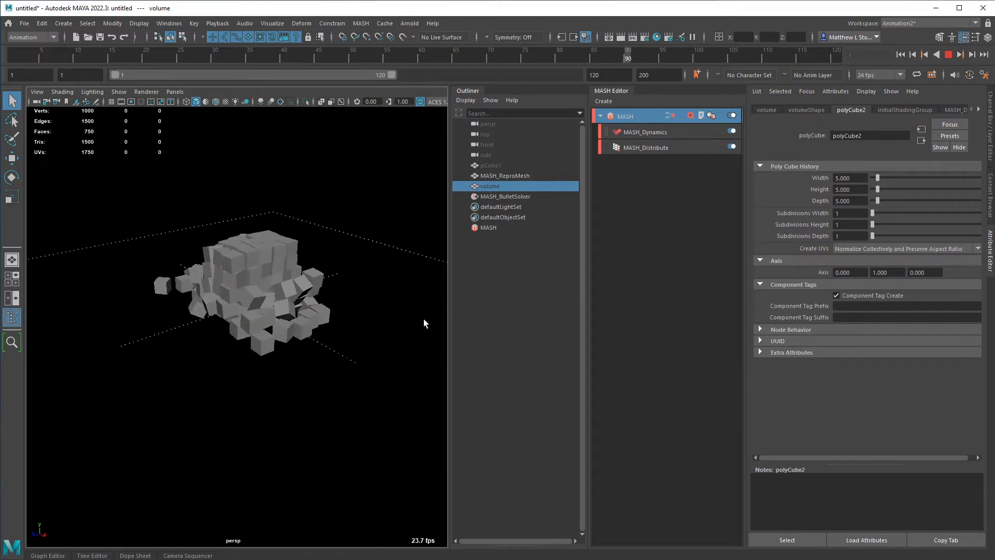
left_click_drag(386, 308, 406, 328, "alt")
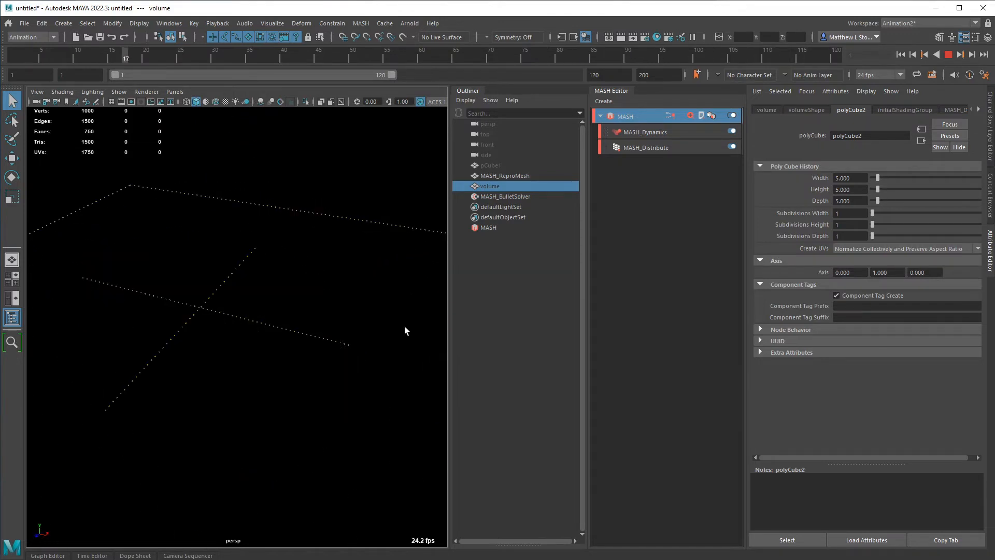
Step: Extend the playback range to end at frame 1000 and stop the running simulation
double_click(609, 75)
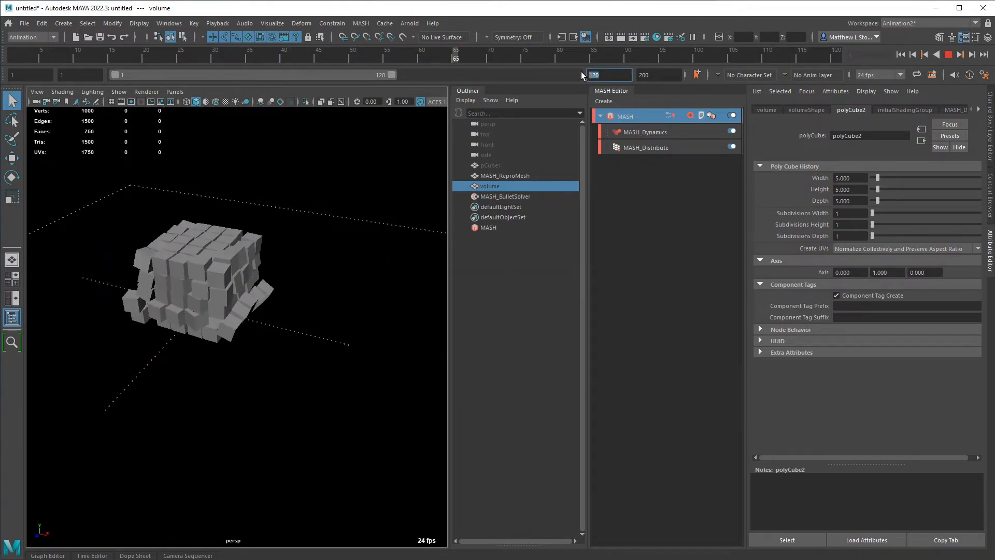
type("1000")
key("Return")
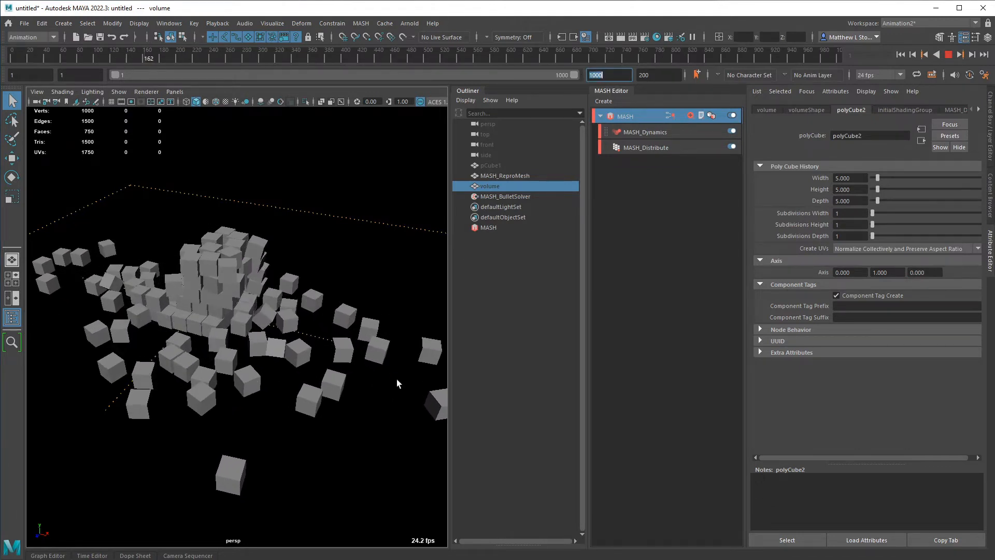
left_click(949, 55)
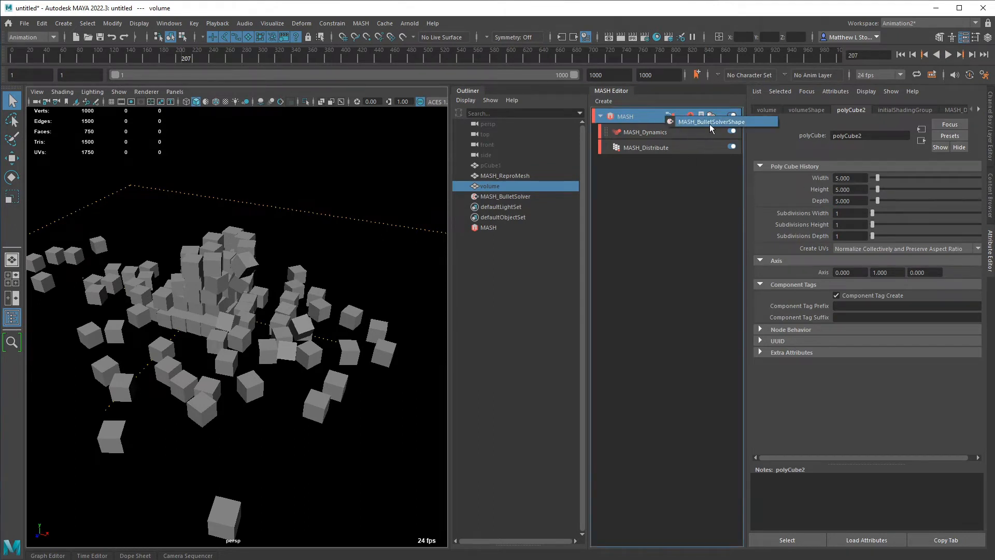
Step: Review the Bullet Solver's ground friction, bounce and damping settings
left_click(722, 123)
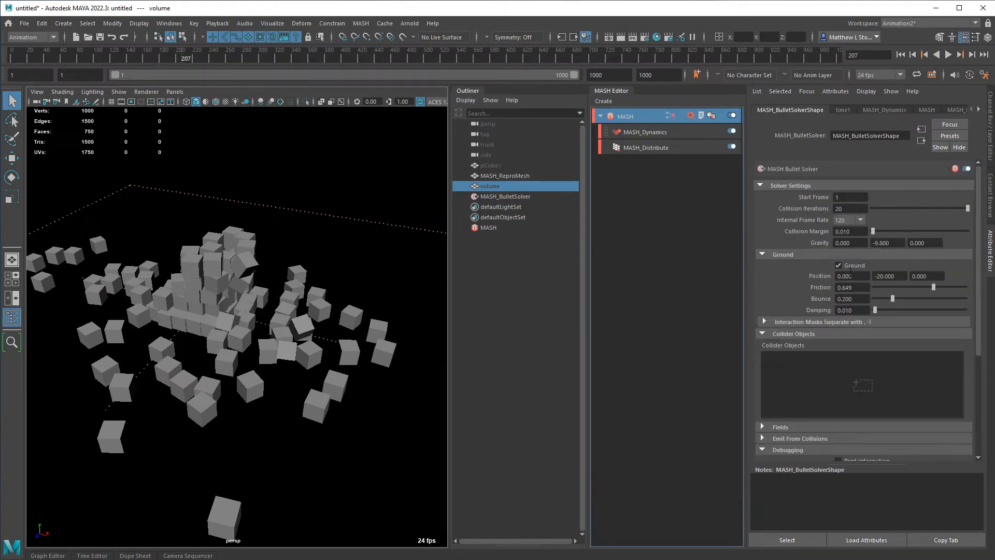
left_click(854, 298)
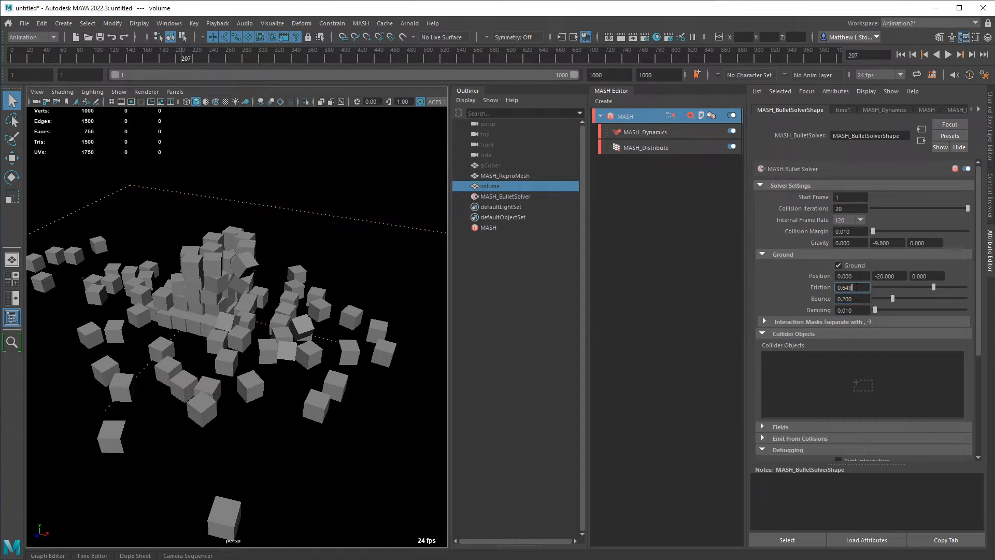
left_click(855, 310)
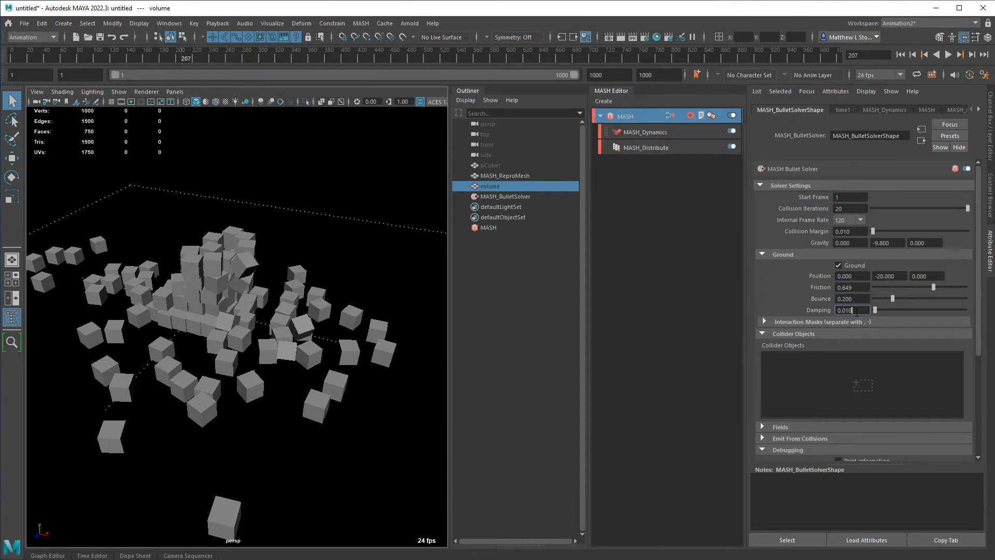
Step: Set the MASH Dynamics node's collision shape to Box
left_click(645, 132)
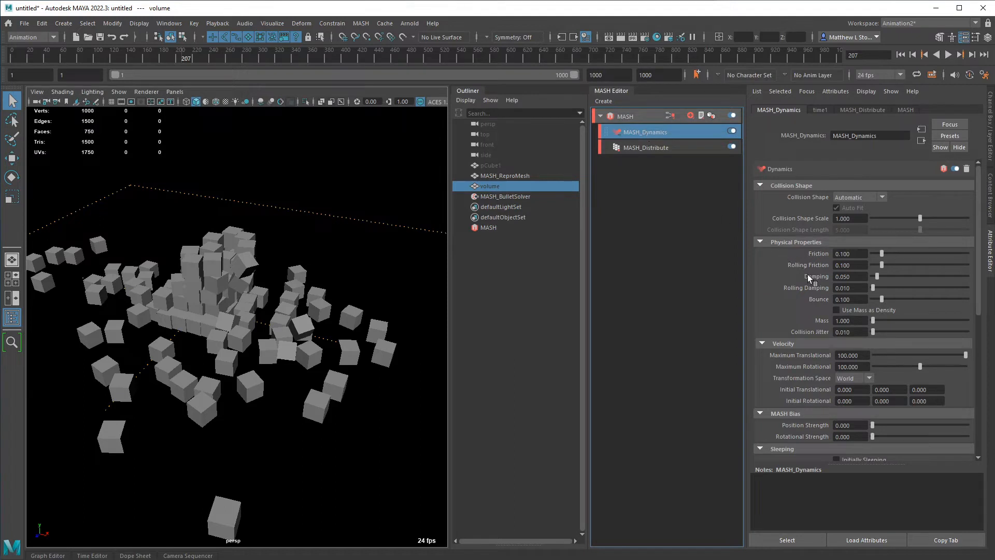
left_click(845, 197)
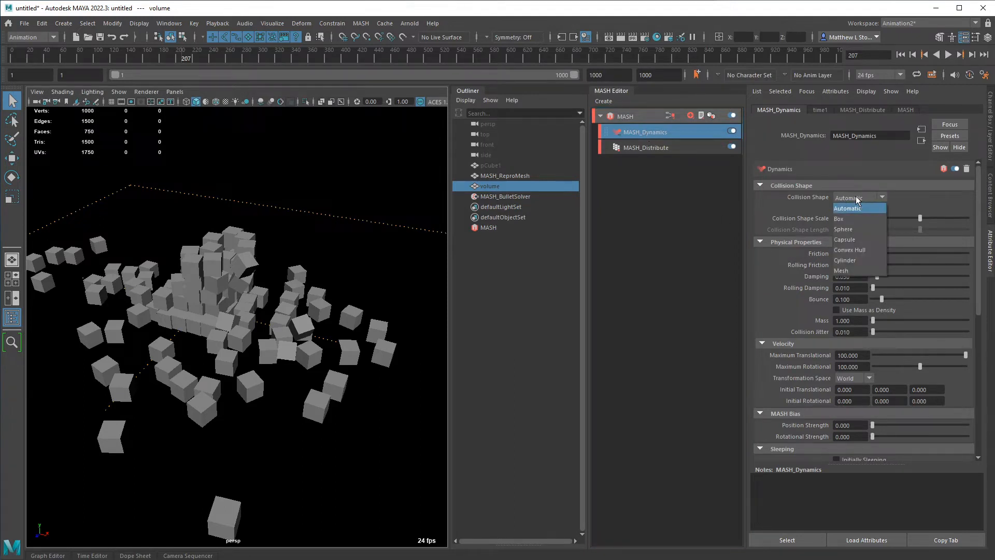
left_click(853, 218)
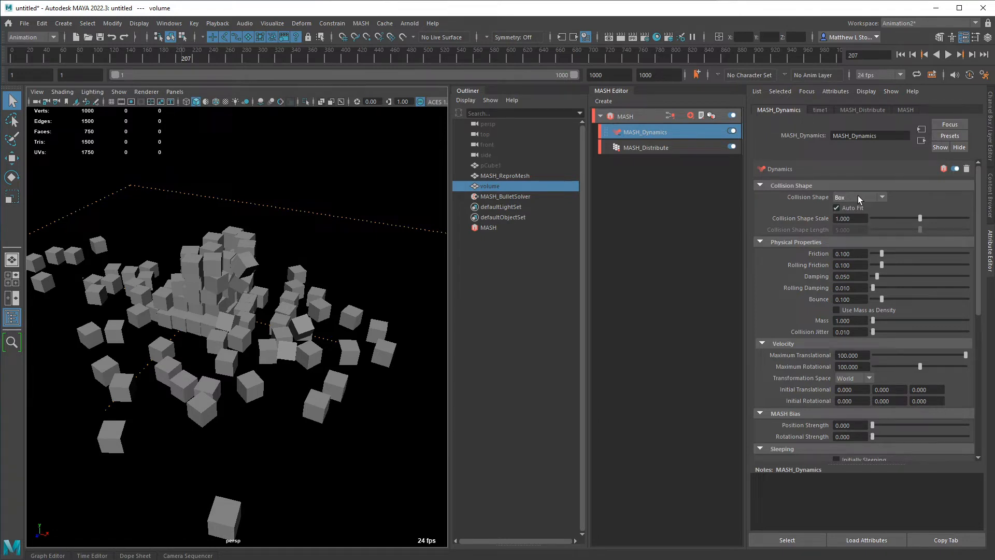
left_click(857, 195)
left_click(858, 214)
left_click(858, 201)
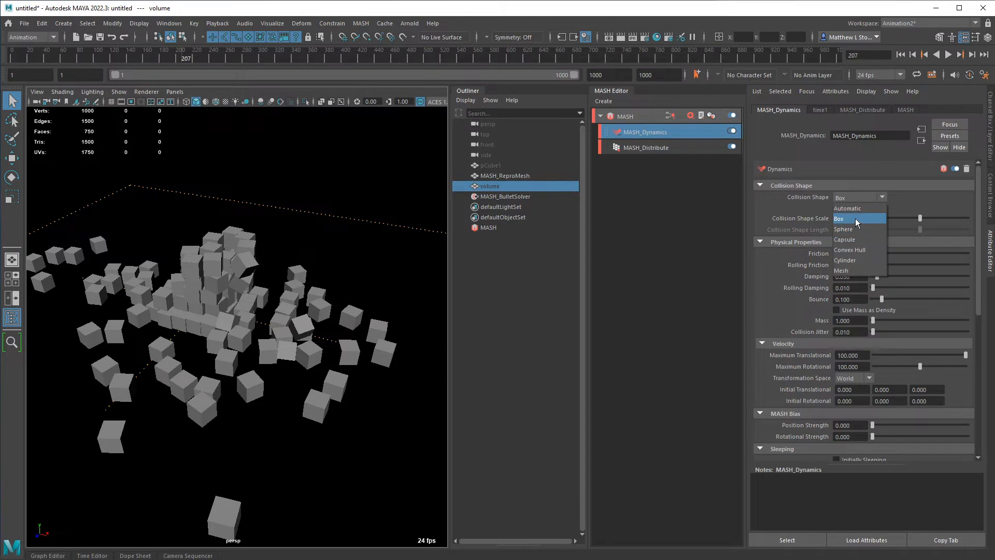
left_click(857, 218)
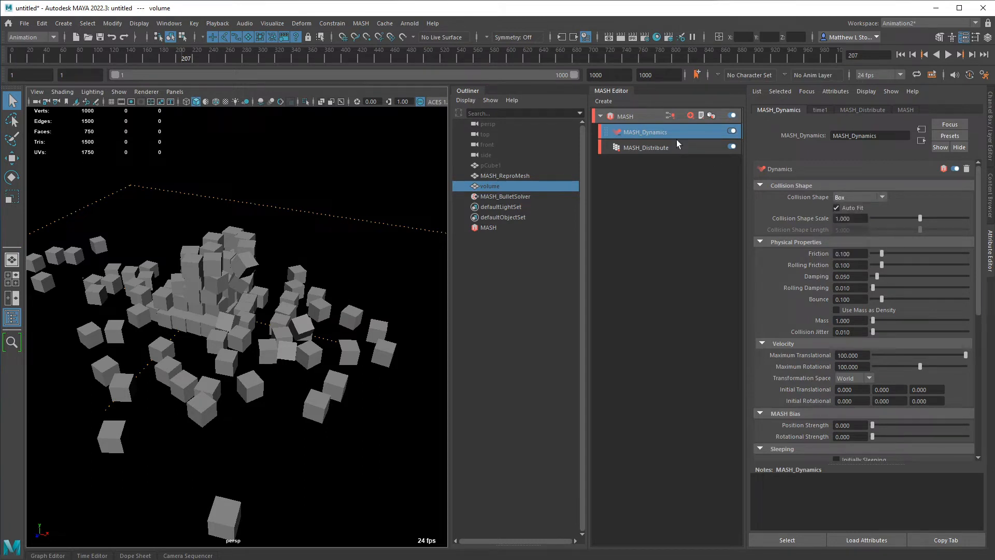
Step: Enable the Collision Shapes display in the Bullet Solver's debugging settings
left_click(670, 113)
left_click(702, 116)
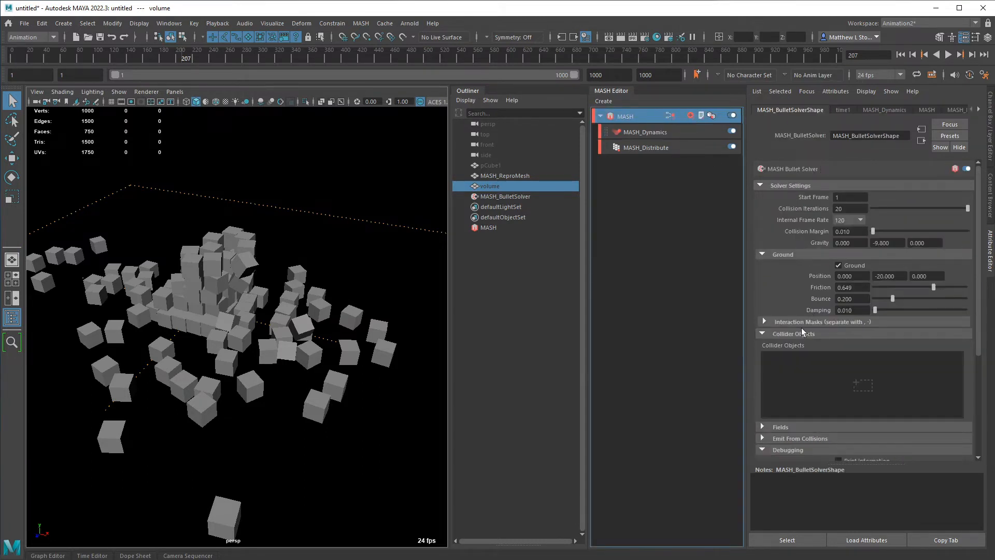
scroll(802, 328, "down", 5)
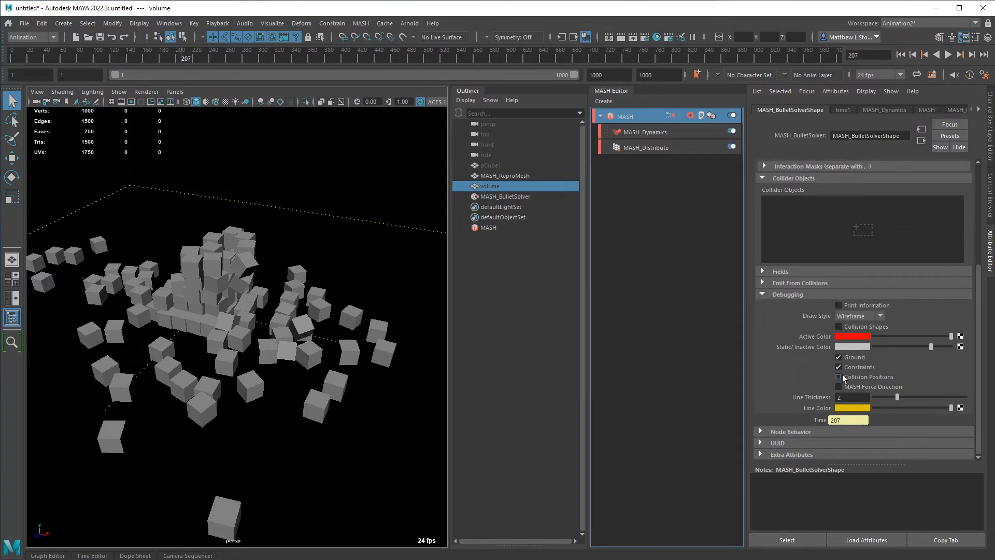
left_click(838, 327)
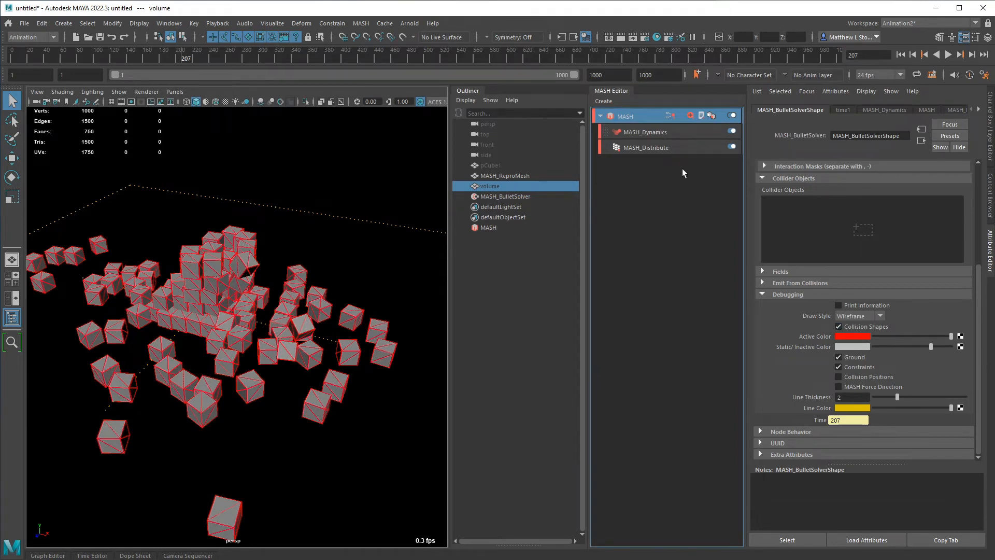
Step: Try Sphere as the MASH Dynamics node's collision shape
left_click(648, 132)
left_click(857, 198)
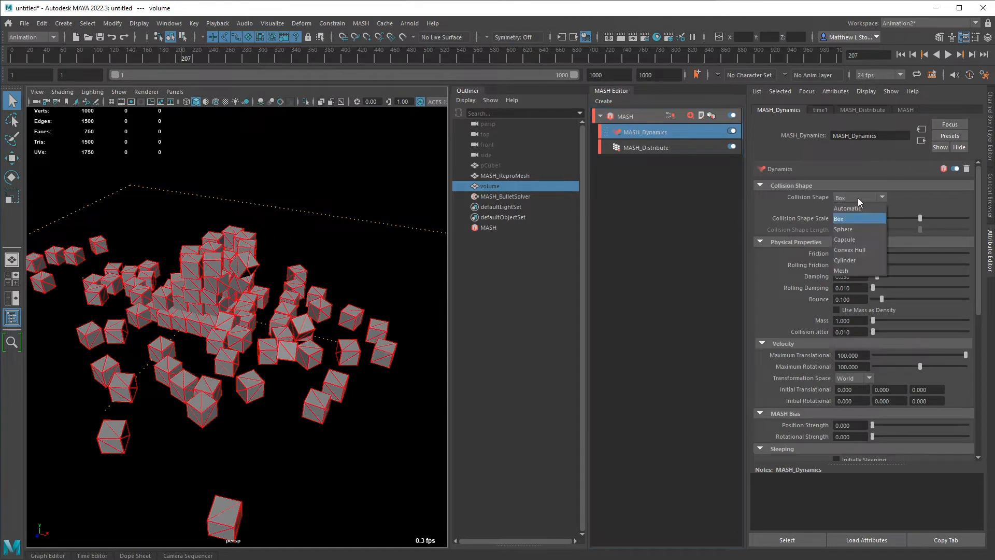
left_click(854, 225)
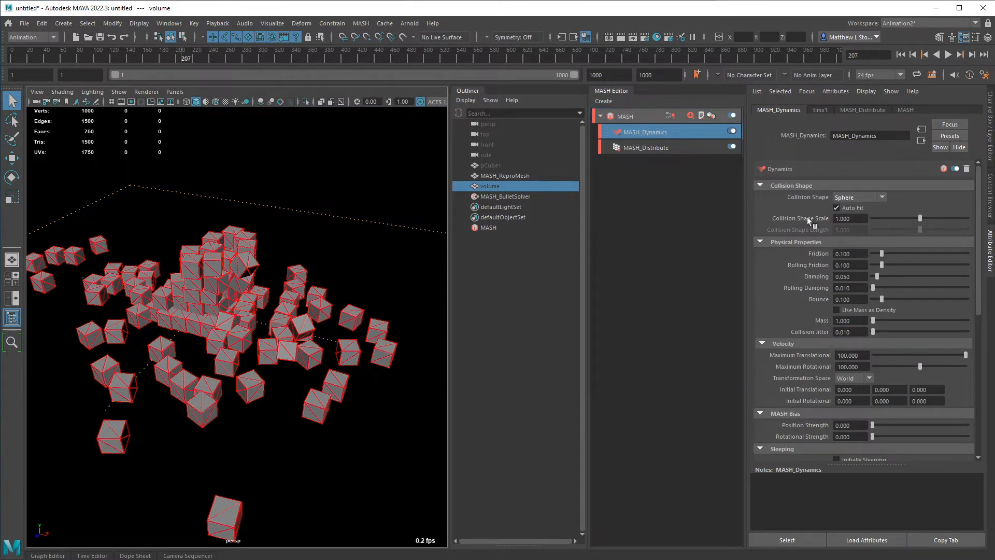
Step: Replay the simulation from the first frame and inspect the spherical collision shapes up close in wireframe display
left_click(900, 54)
left_click(948, 55)
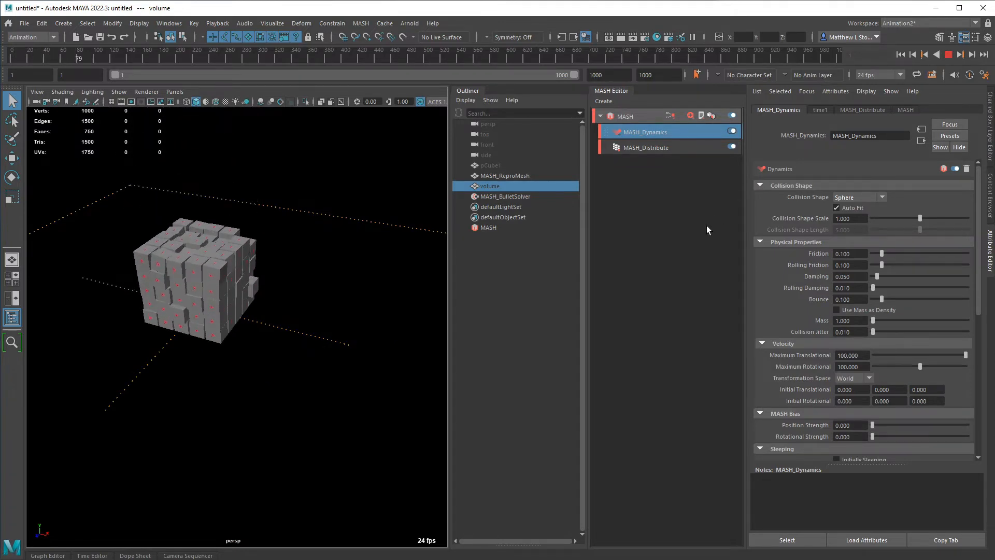
mouse_move(307, 352)
right_mouse_down("alt")
mouse_move(520, 378)
mouse_move(505, 372)
right_mouse_up("alt")
key("4")
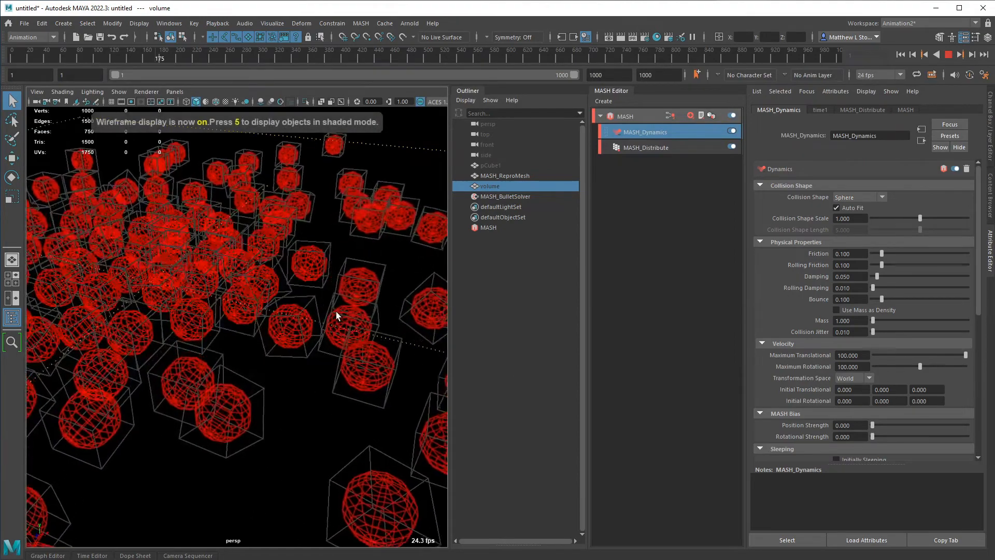
left_click_drag(356, 312, 316, 309, "alt")
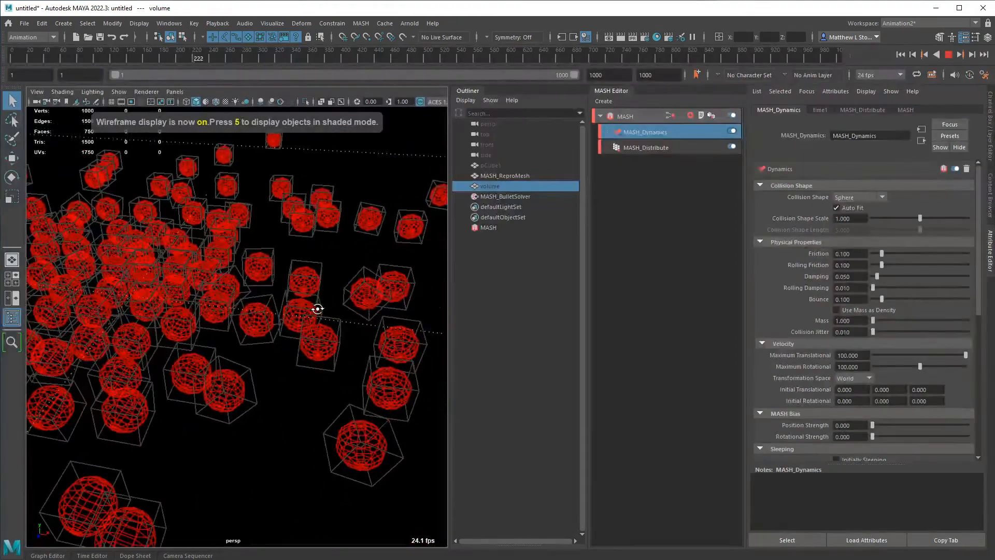
Step: Set the MASH Dynamics collision shape back to Box and replay the simulation from the first frame
left_click(848, 201)
left_click(847, 219)
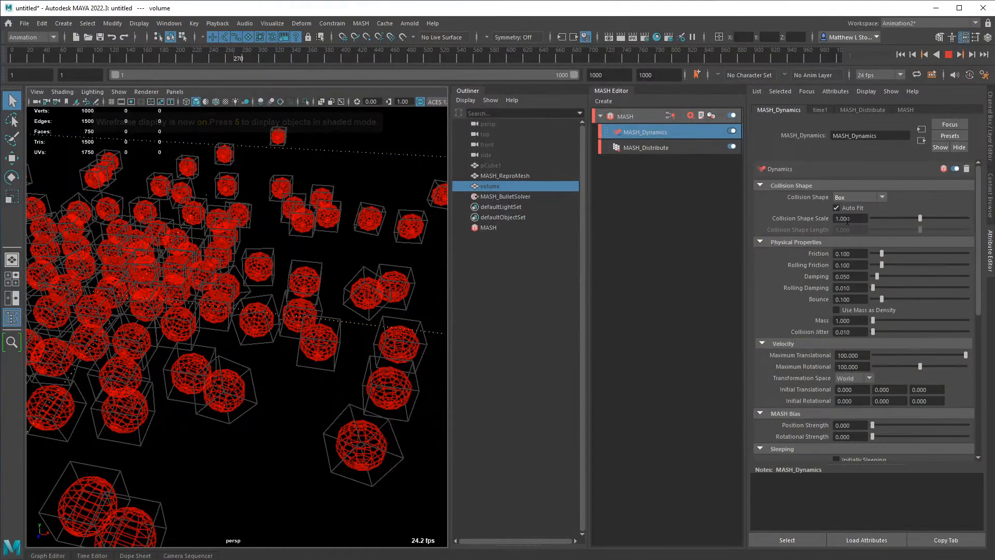
left_click(903, 53)
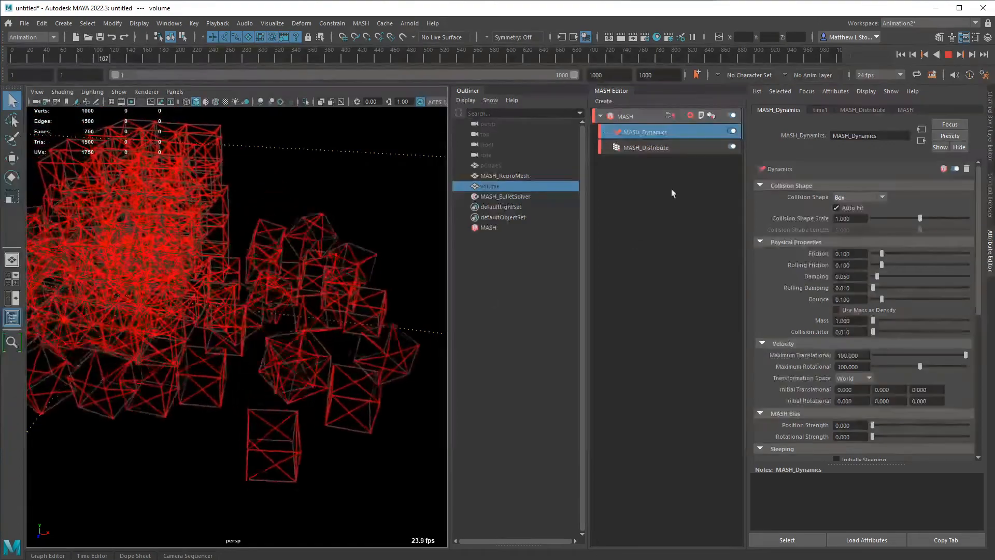
Step: Stop playback, disable the Bullet Solver's Collision Shapes display and return the viewport to shaded display
left_click(685, 117)
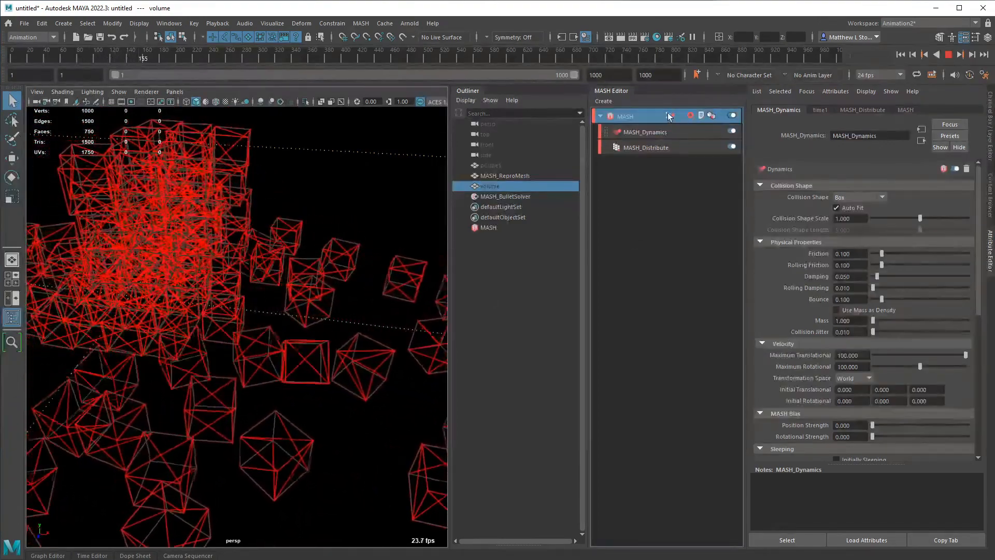
left_click(949, 55)
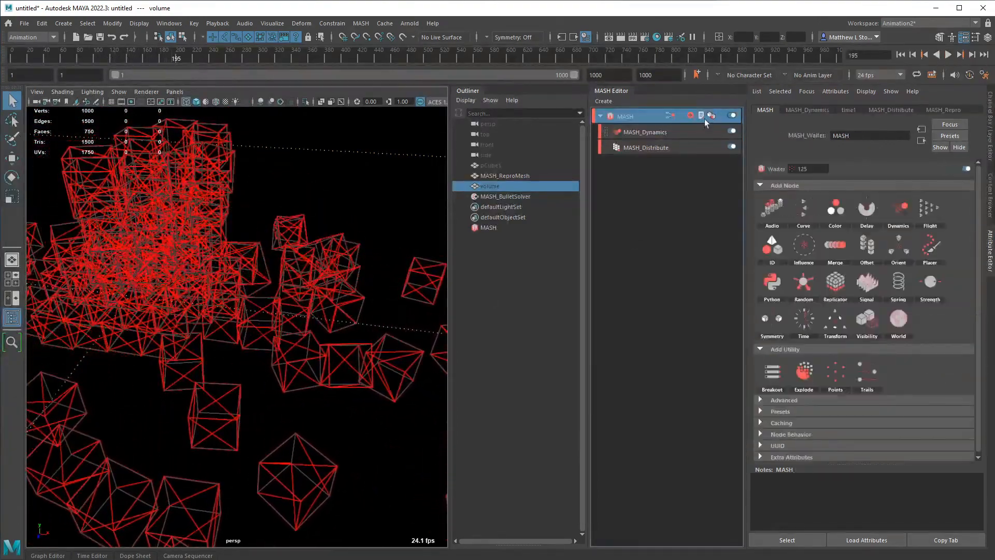
double_click(675, 116)
left_click(653, 160)
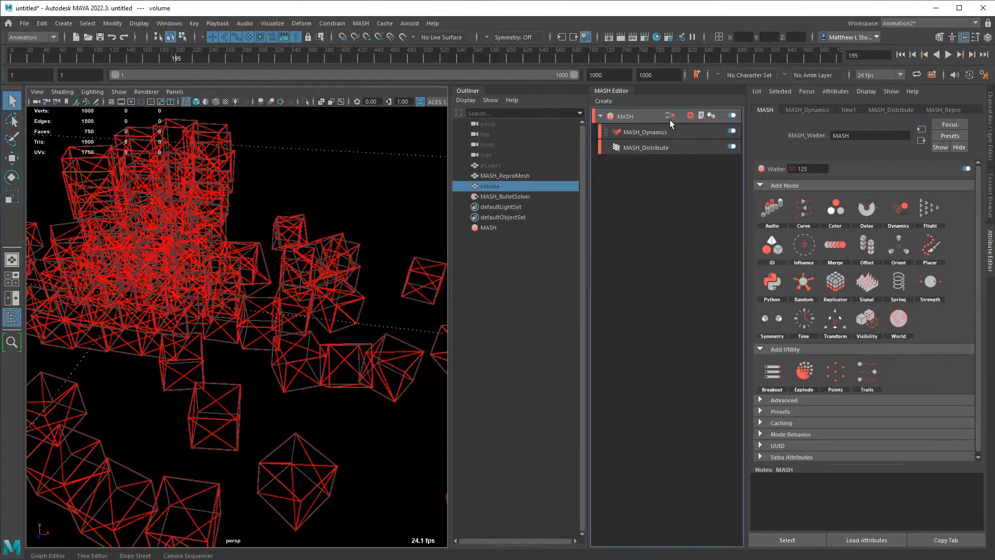
left_click(670, 118)
left_click(746, 124)
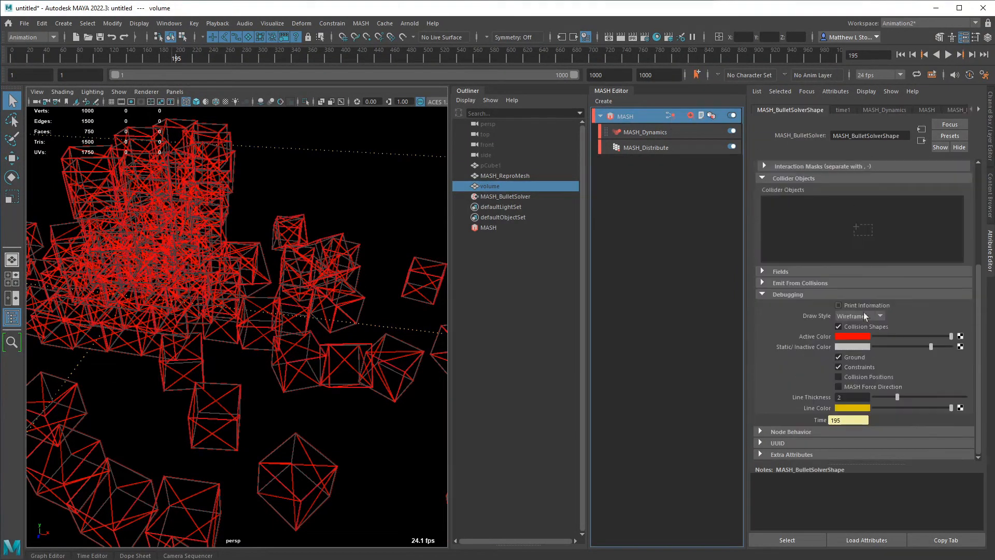
left_click(856, 326)
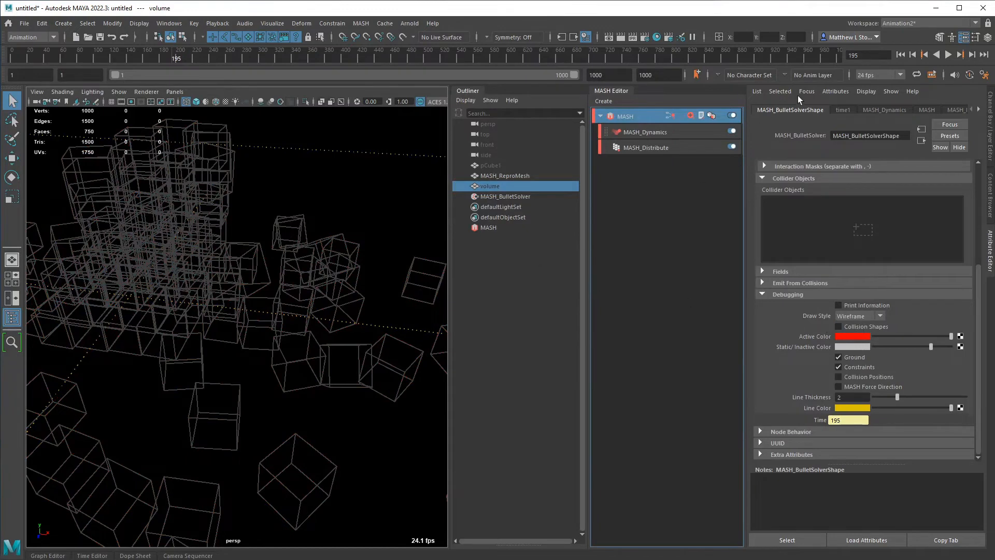
left_click(416, 306)
key("5")
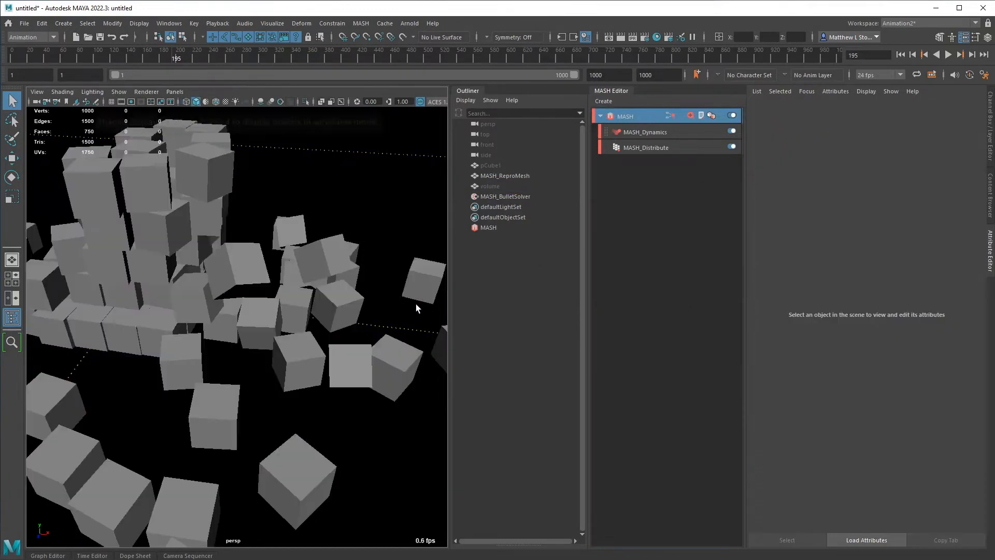
Step: Set the MASH Dynamics friction to 0.549, rolling friction to 0.544, damping to 0.522 and rolling damping to 0.467
left_click(655, 131)
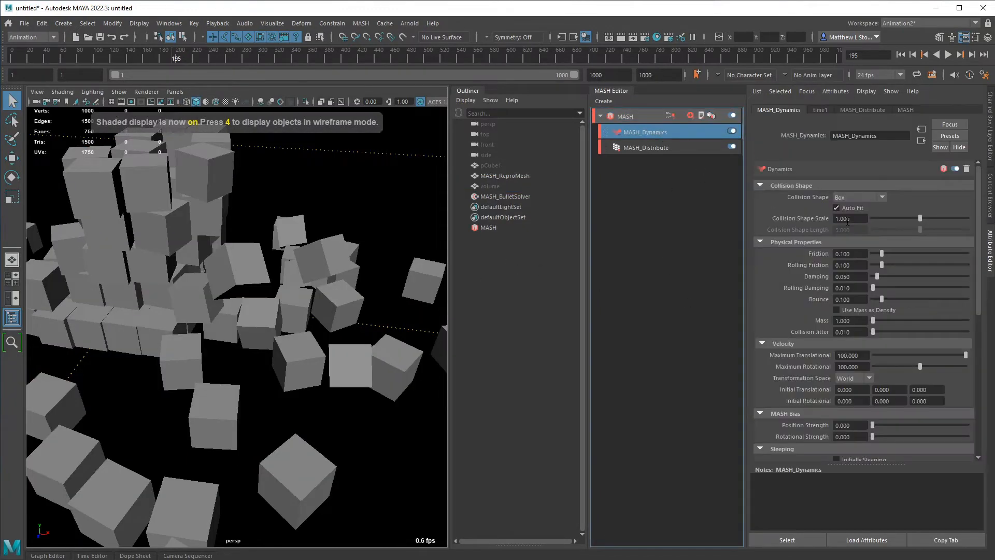
scroll(885, 227, "down", 5)
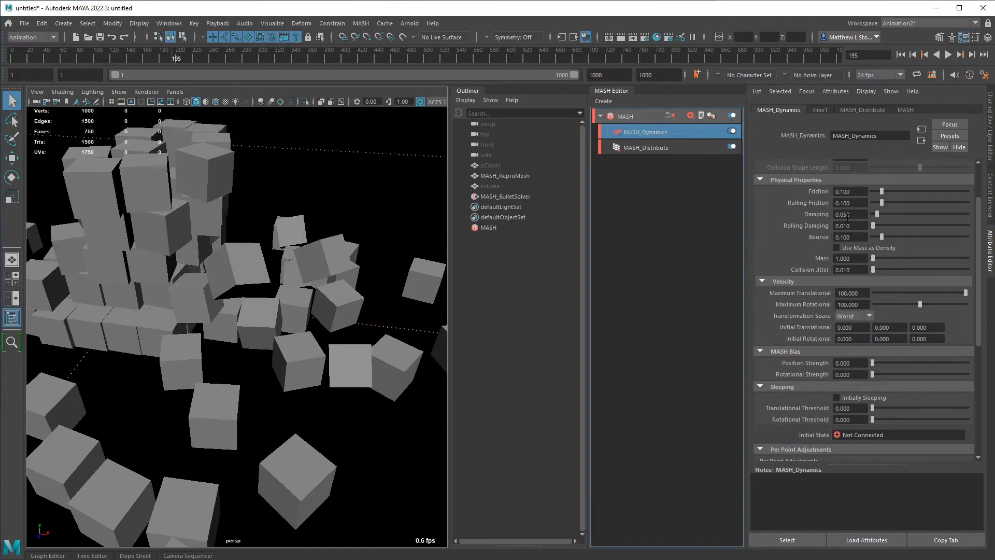
left_click_drag(901, 190, 924, 191)
left_click_drag(906, 204, 922, 210)
right_click_drag(394, 239, 242, 245, "alt")
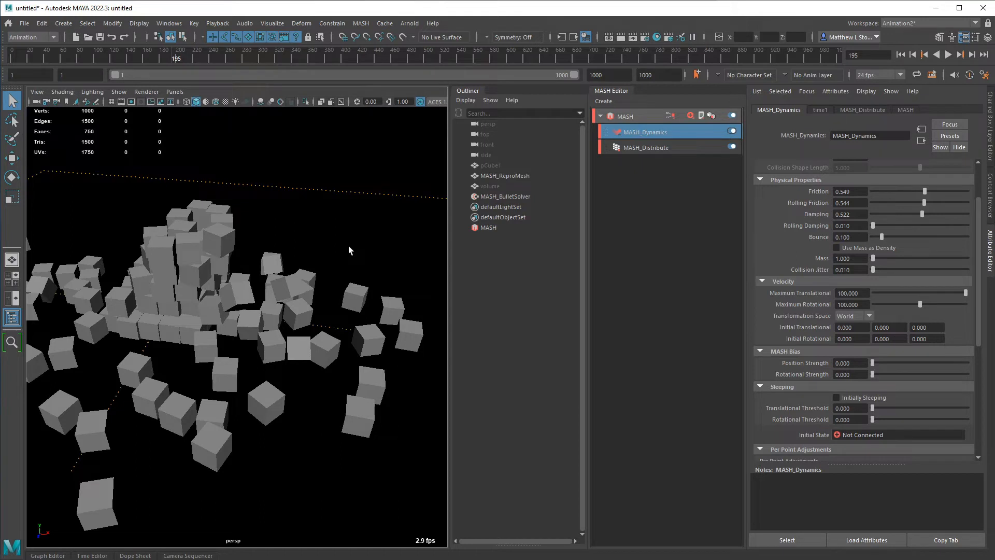
left_click(918, 225)
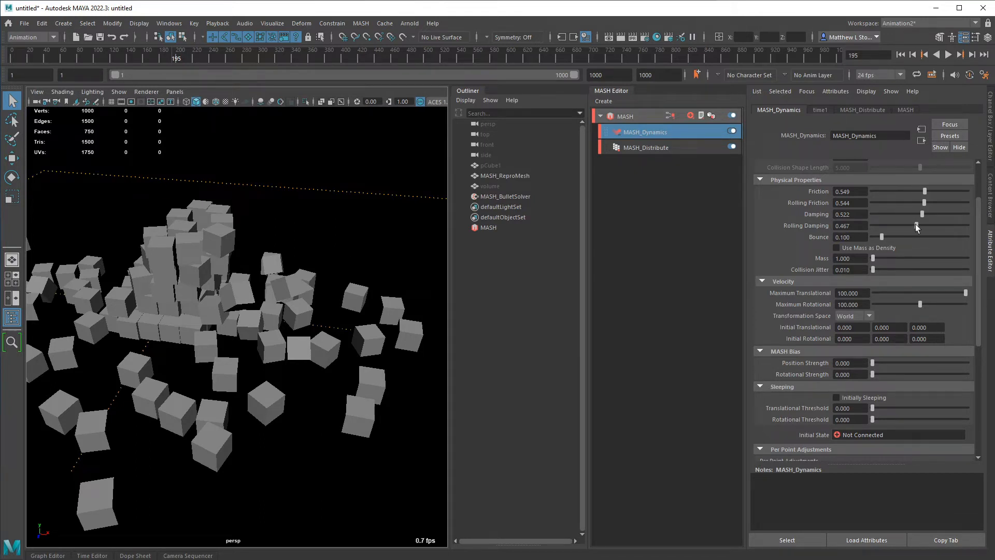
Step: Replay the simulation from the first frame and inspect from several angles how the cube lands with the raised friction and damping
left_click(924, 54)
left_click(948, 55)
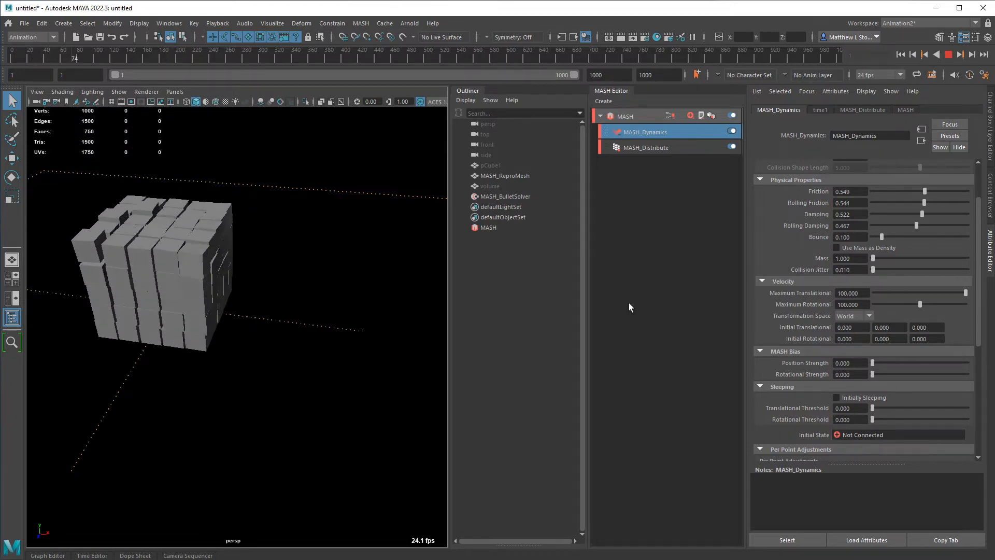
left_click_drag(242, 302, 424, 350, "alt")
left_click_drag(304, 355, 398, 369, "alt")
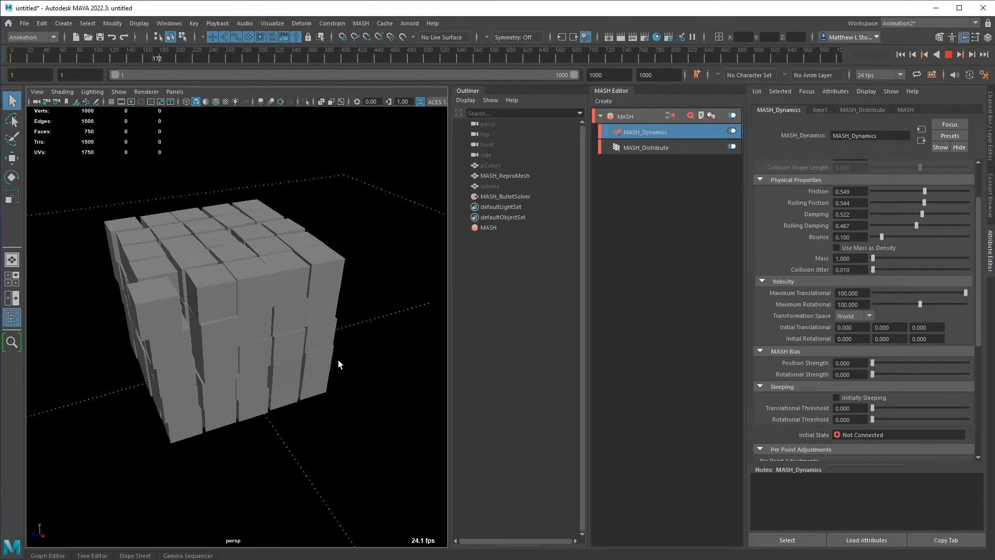
left_click_drag(338, 365, 356, 362, "alt")
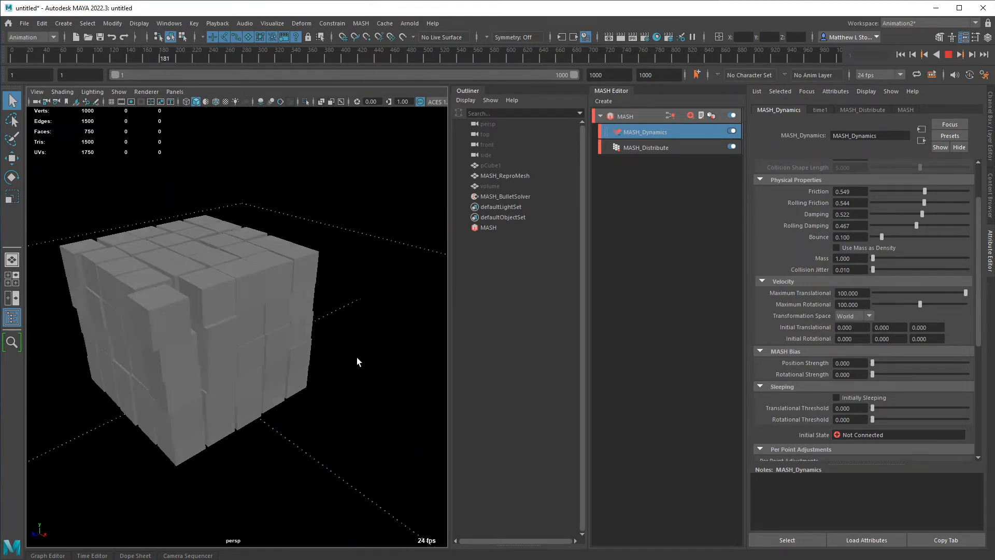
left_click(901, 55)
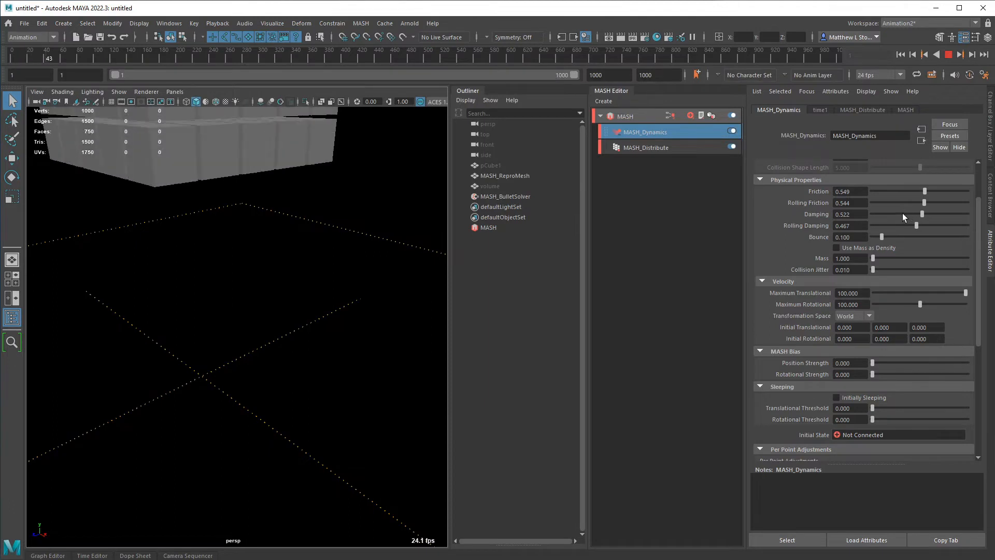
Step: Set the MASH Dynamics damping to 0.148, rolling damping to 0.137 and rolling friction to 0.159, replaying the simulation from the first frame
left_click_drag(898, 213, 887, 214)
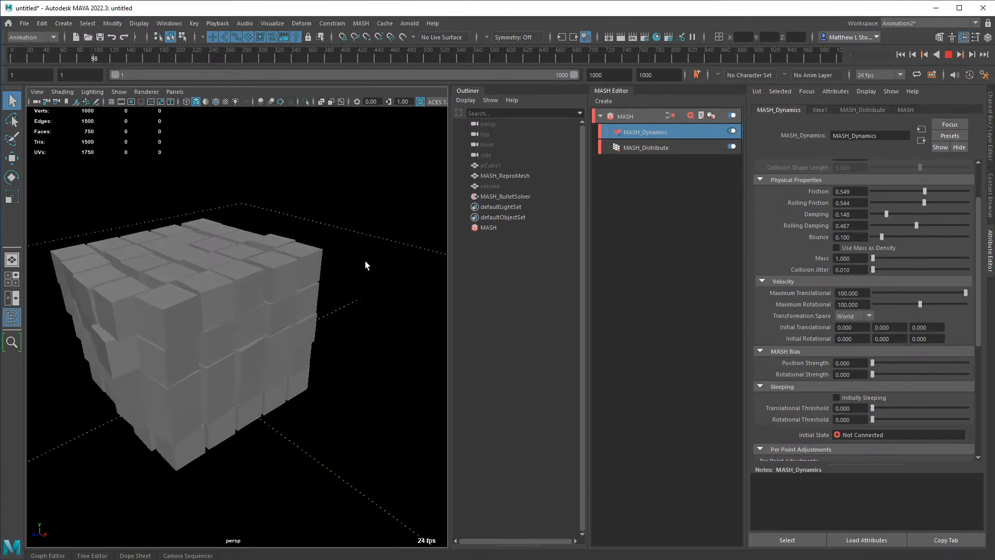
left_click_drag(365, 260, 282, 309, "alt")
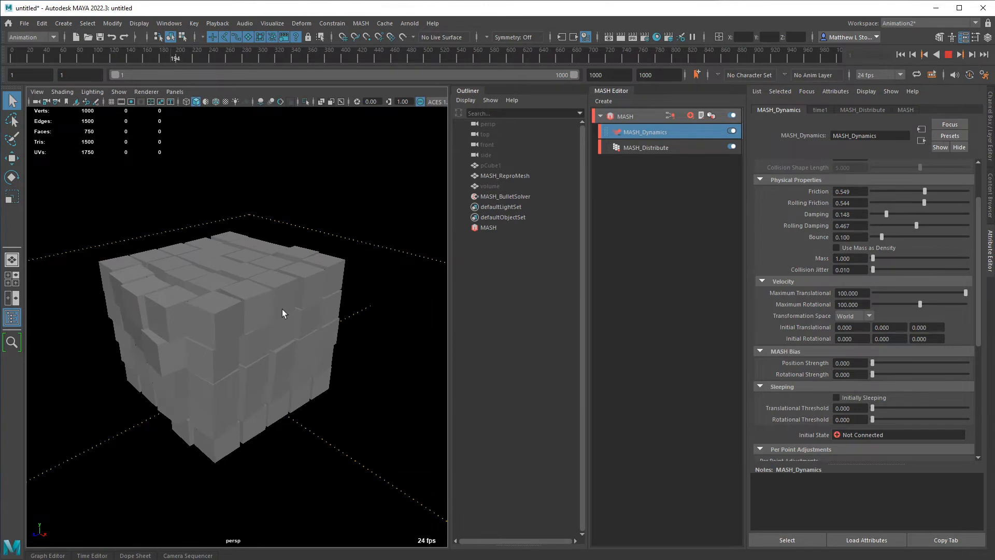
left_click(885, 225)
left_click(901, 55)
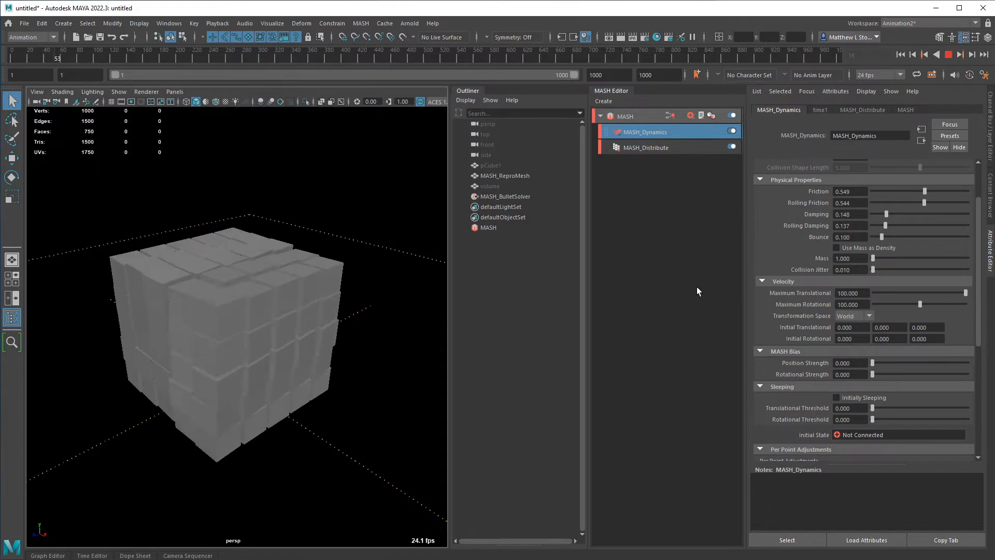
left_click(889, 202)
left_click(901, 55)
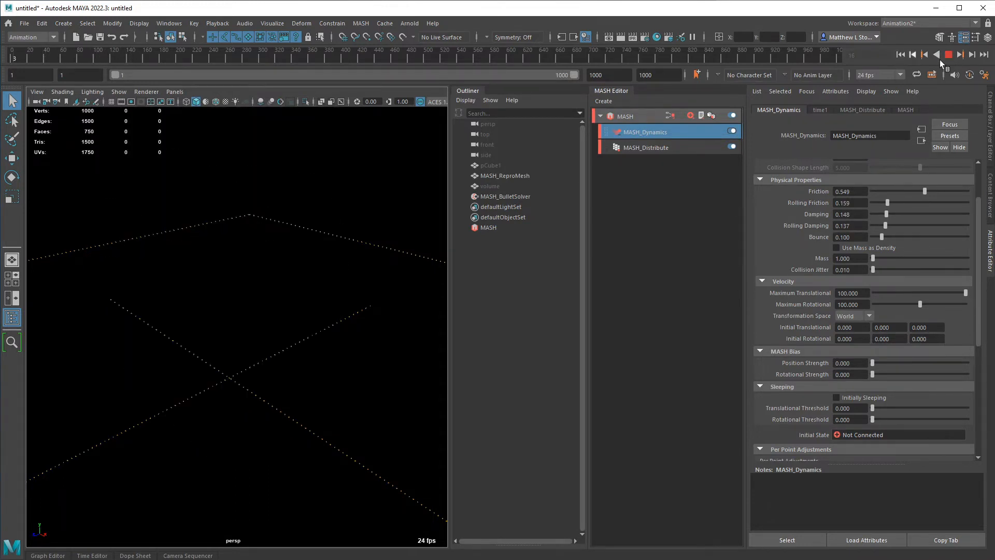
left_click(948, 54)
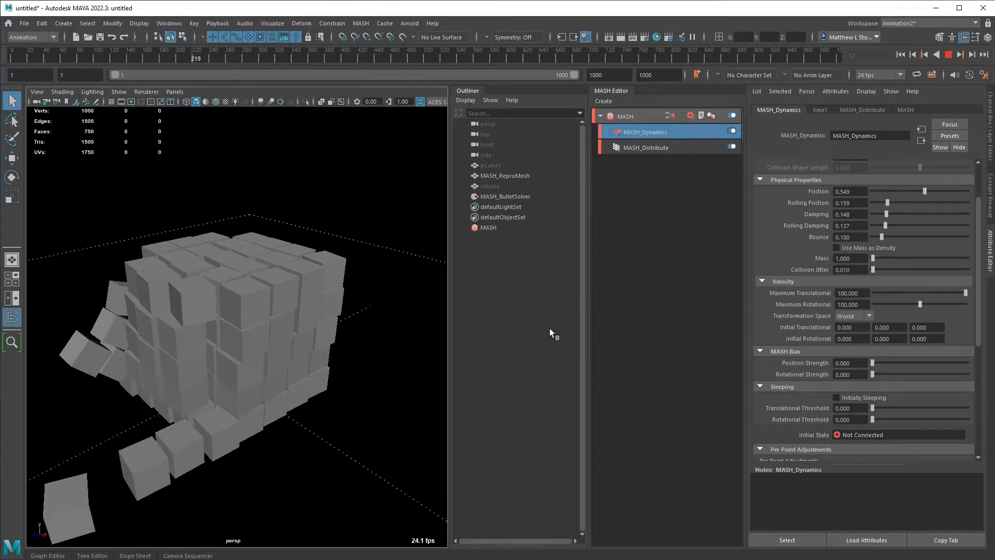
scroll(348, 349, "down", 2)
scroll(349, 349, "down", 1)
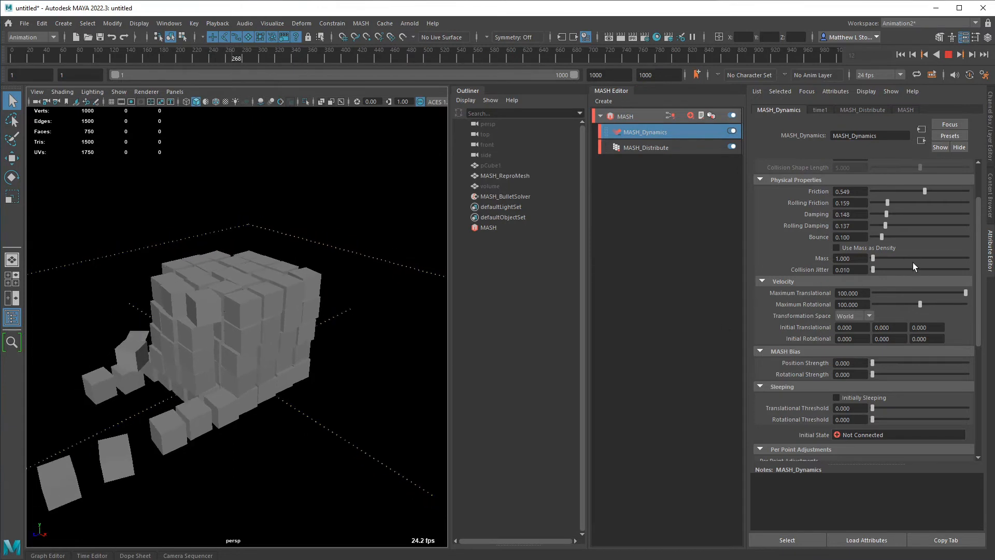
Step: Test the simulation from the first frame with Use Mass as Density enabled, then disable the option and rewind
left_click(946, 55)
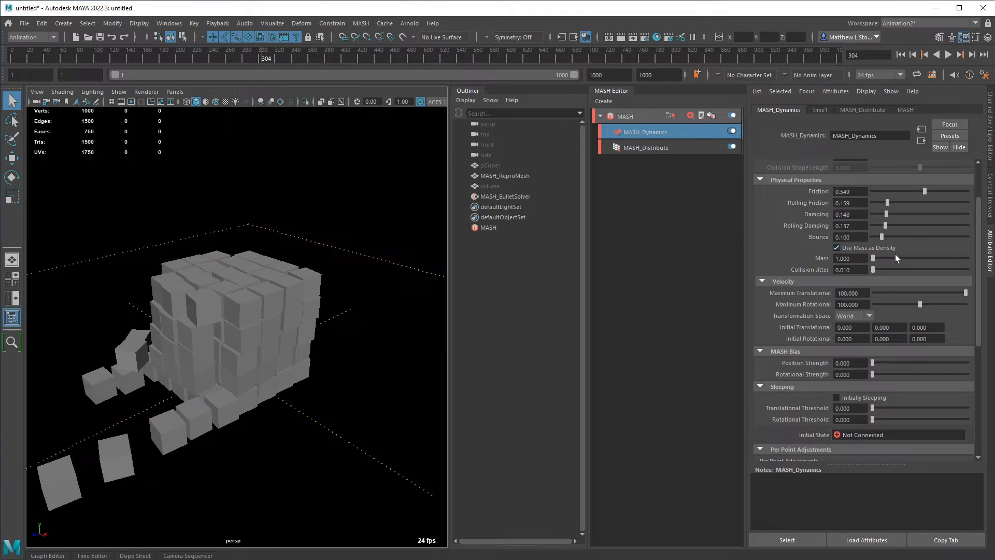
left_click(901, 54)
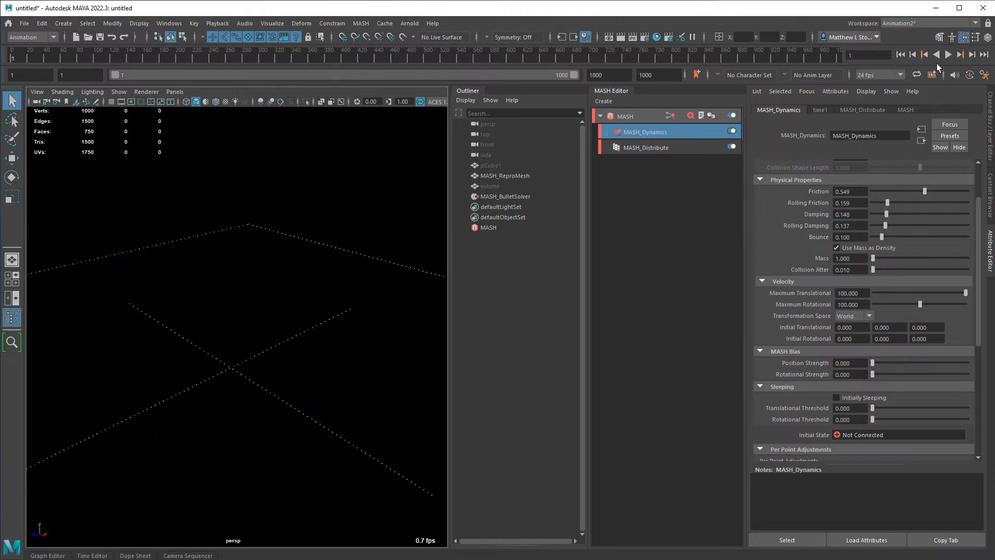
left_click(948, 54)
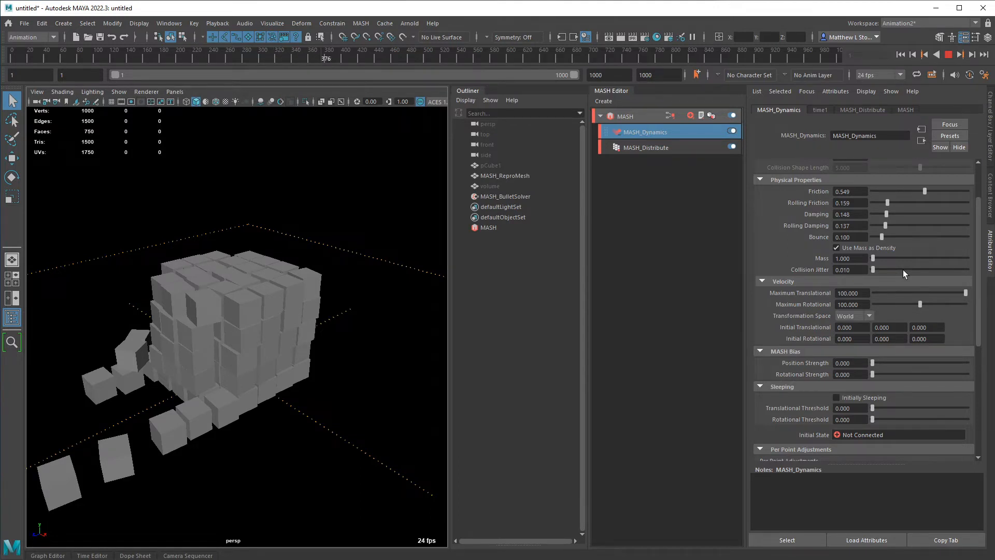
left_click(879, 248)
left_click(949, 55)
left_click(900, 54)
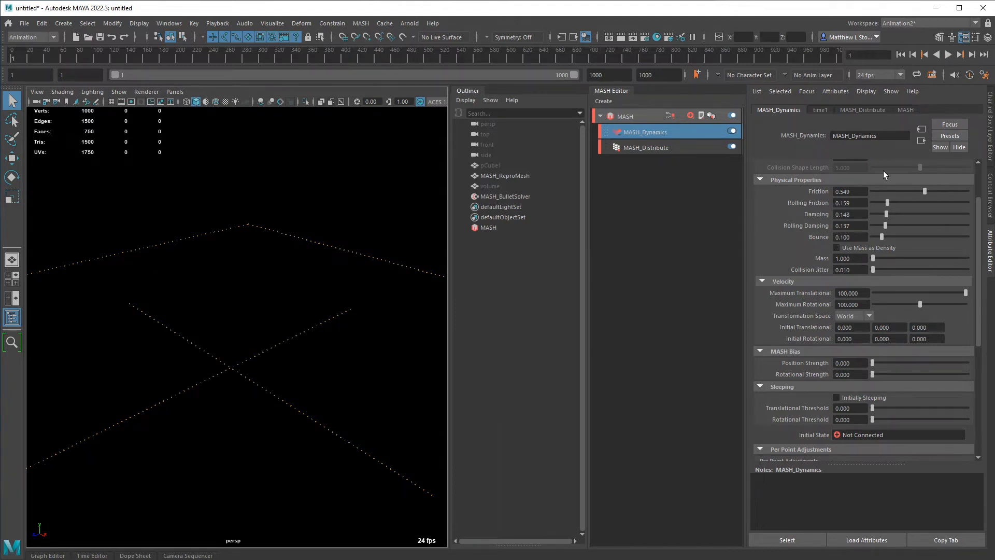
Step: Set the MASH Dynamics Initial Translational Y velocity to 20 and replay the simulation from the first frame
scroll(907, 301, "down", 3)
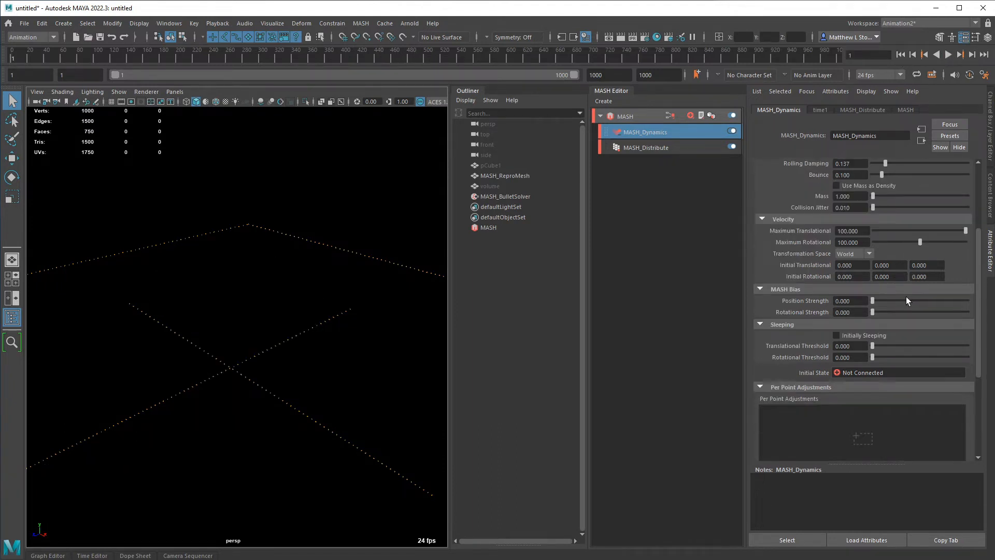
left_click(949, 54)
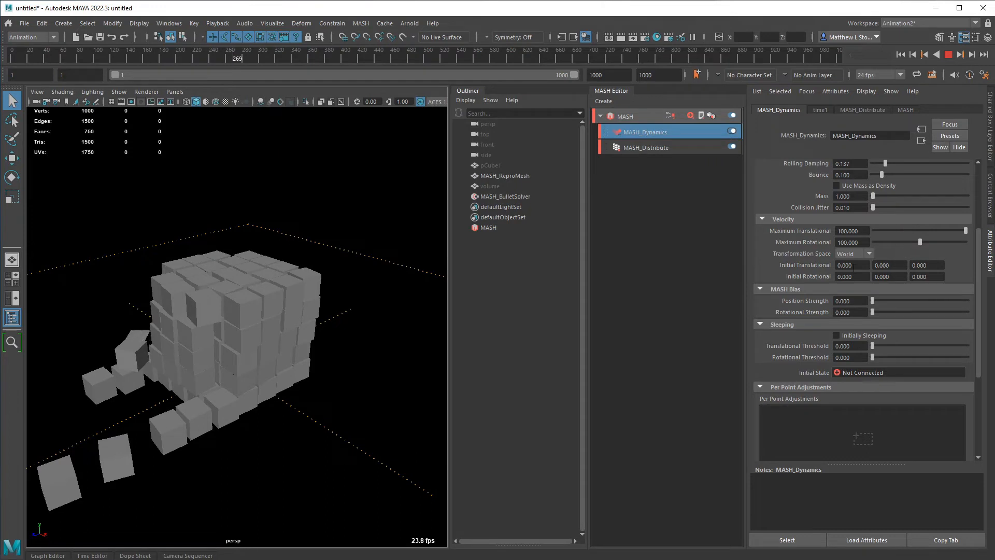
scroll(156, 230, "down", 5)
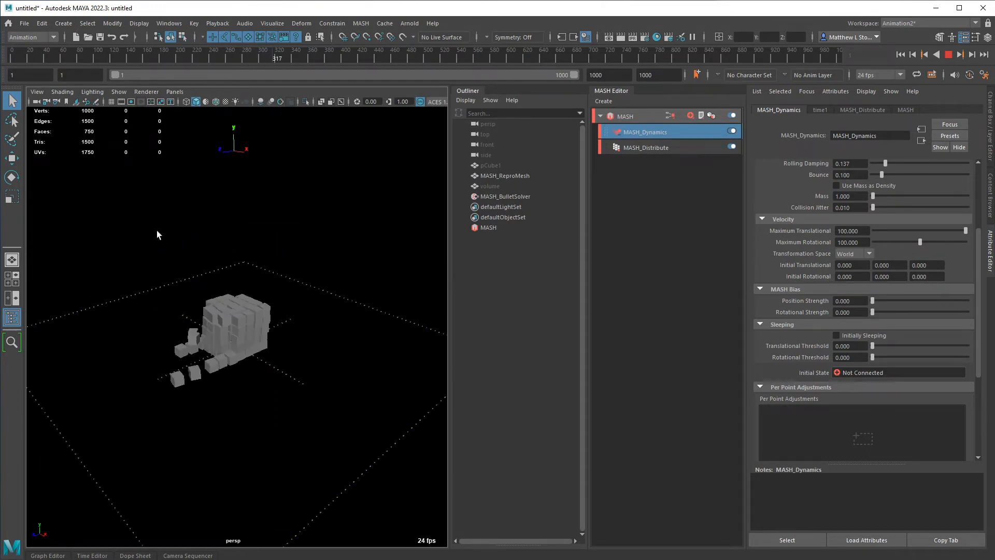
scroll(157, 230, "down", 4)
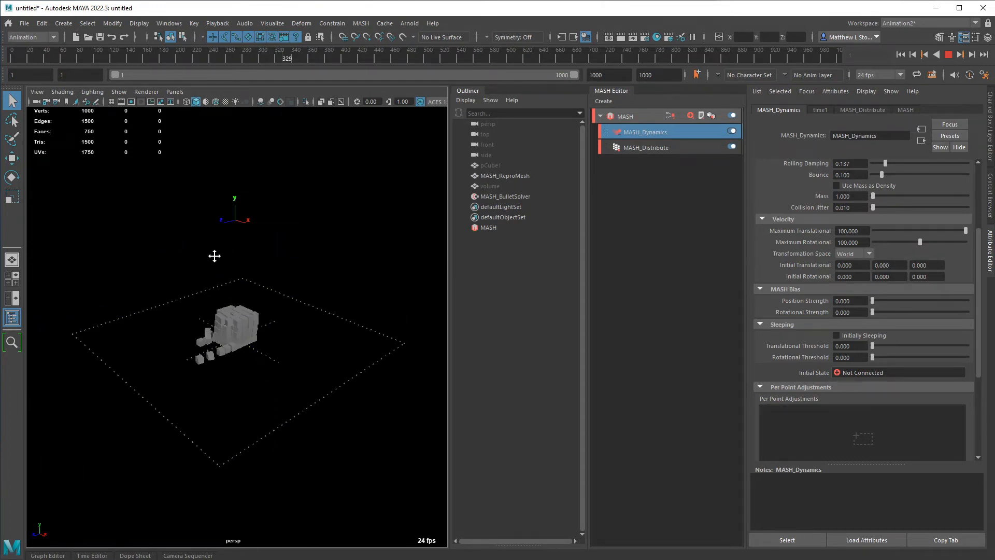
middle_click_drag(213, 255, 243, 366, "alt")
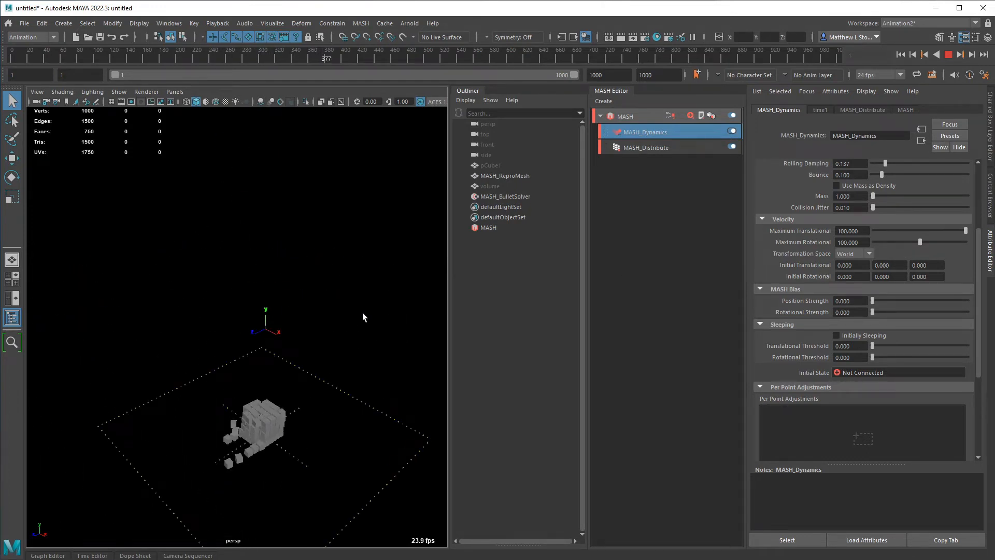
left_click(887, 265)
type("20")
key("Tab")
left_click(900, 54)
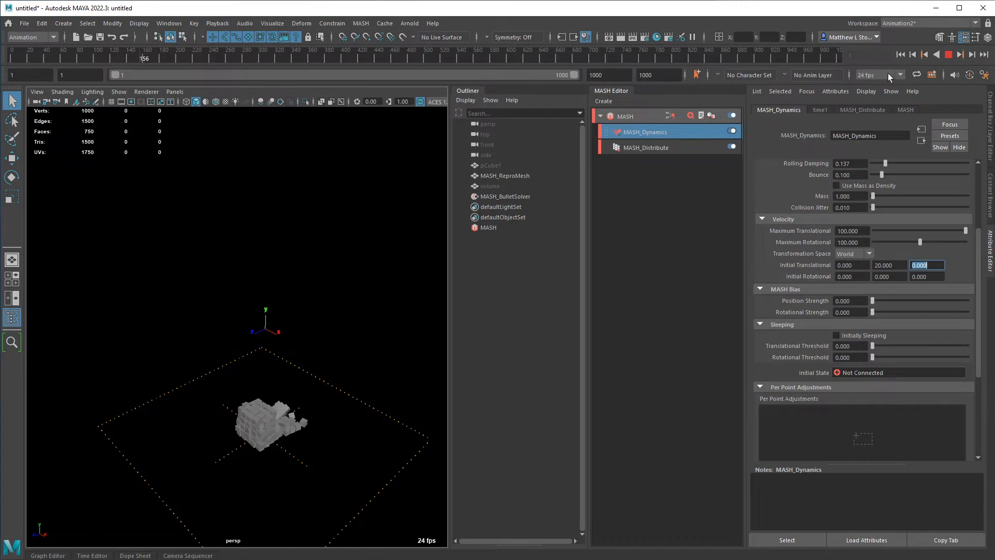
Step: Stop playback, set the Initial Rotational X velocity to 45 and replay the simulation from the first frame
left_click(948, 54)
left_click(876, 276)
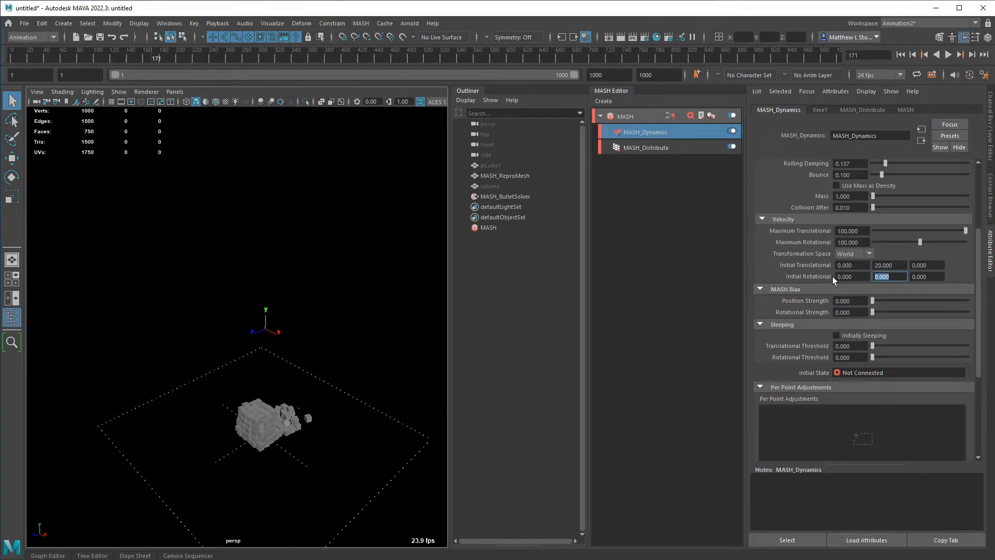
left_click_drag(853, 277, 841, 277)
type("45")
key("Tab")
left_click(900, 54)
left_click(948, 54)
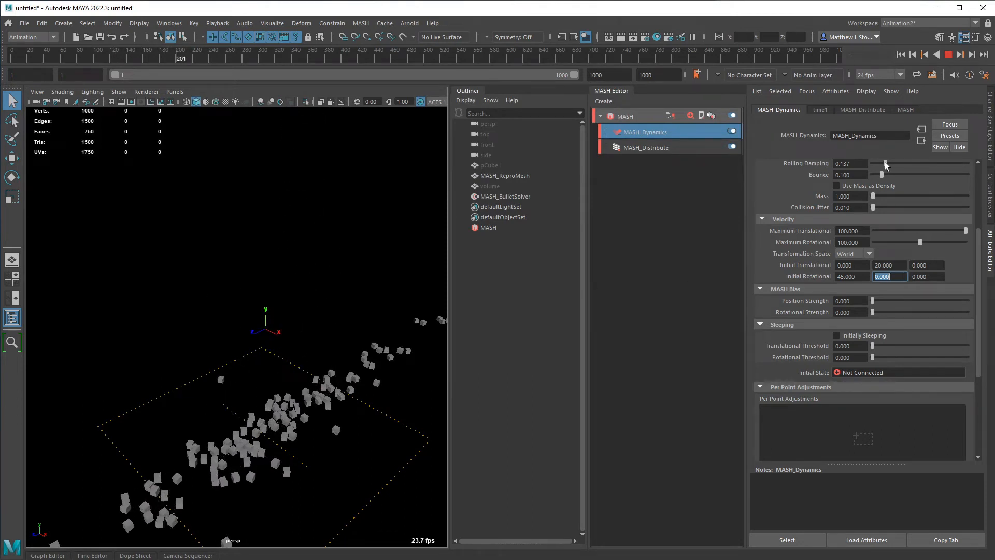
Step: Set the Initial Rotational Y velocity to 45, replay the simulation from the first frame, and stop and rewind it
left_click(948, 55)
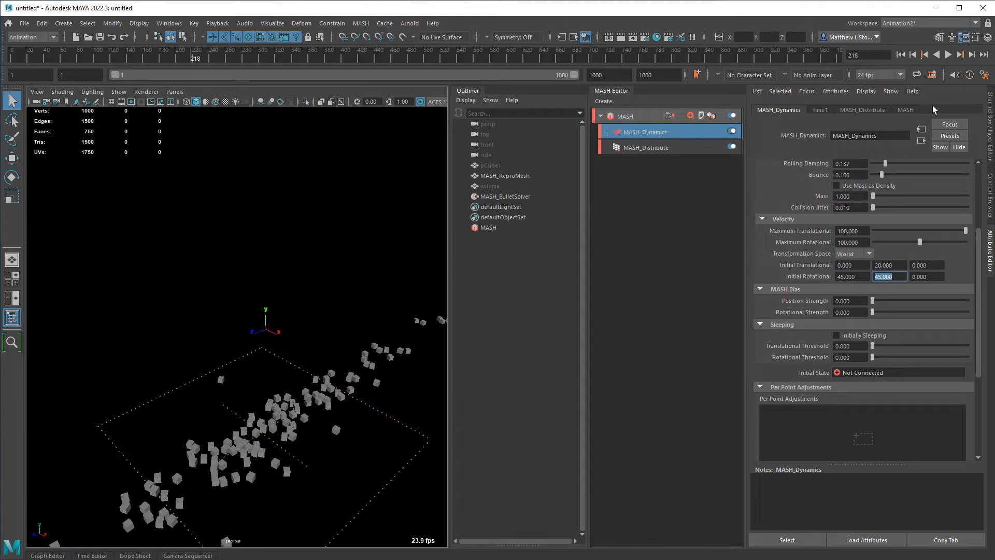
left_click(901, 54)
left_click(948, 54)
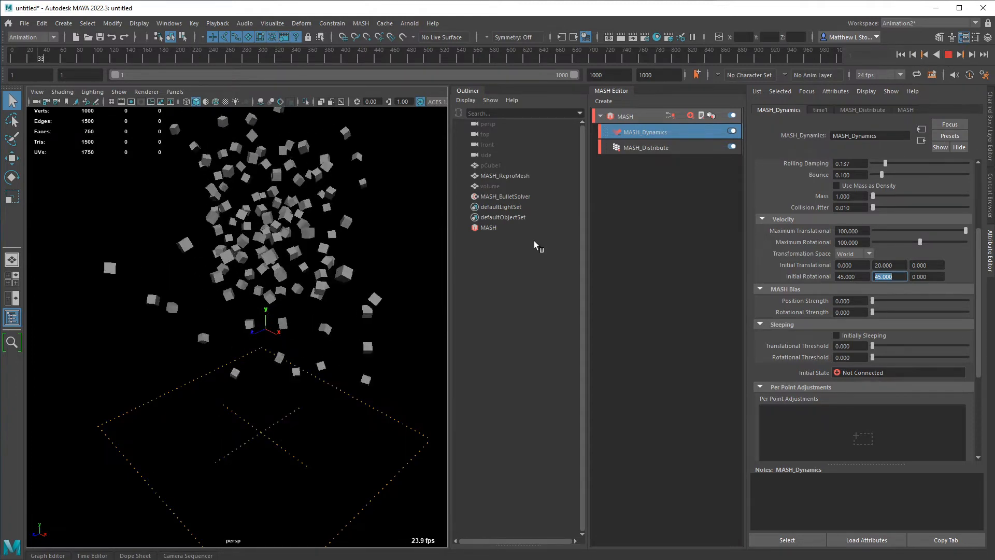
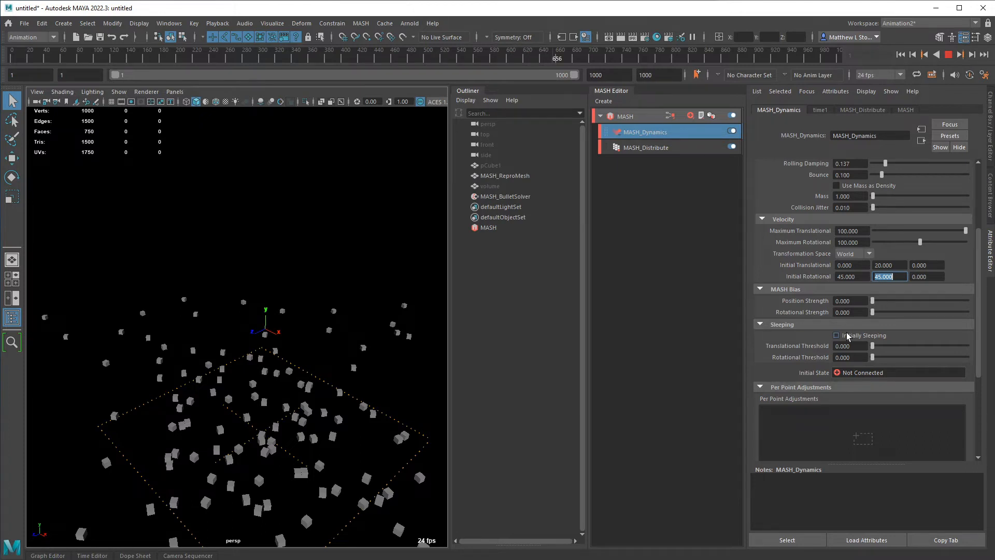
left_click(949, 55)
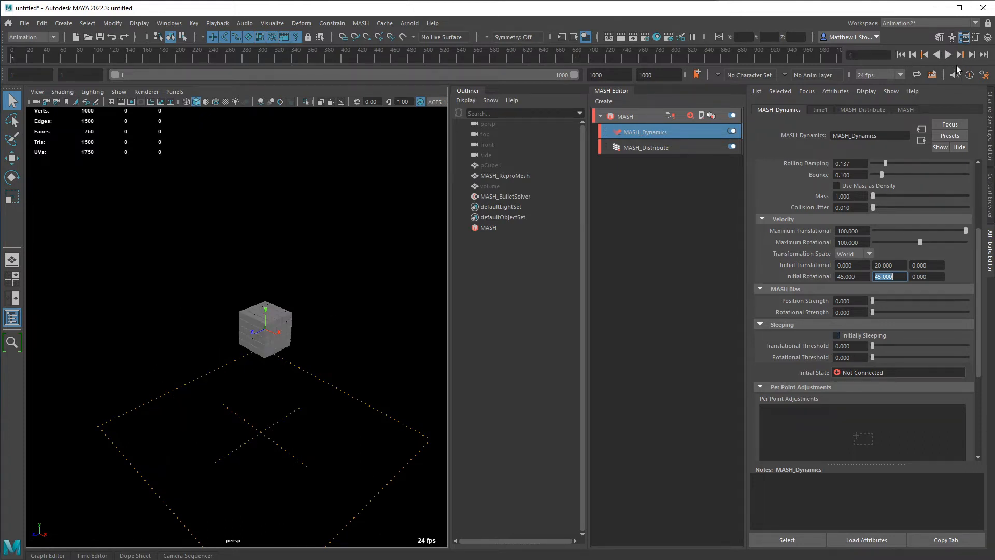
Step: Create a Channel Random node in the Per Point Adjustments of the MASH Dynamics node
scroll(346, 336, "down", 1)
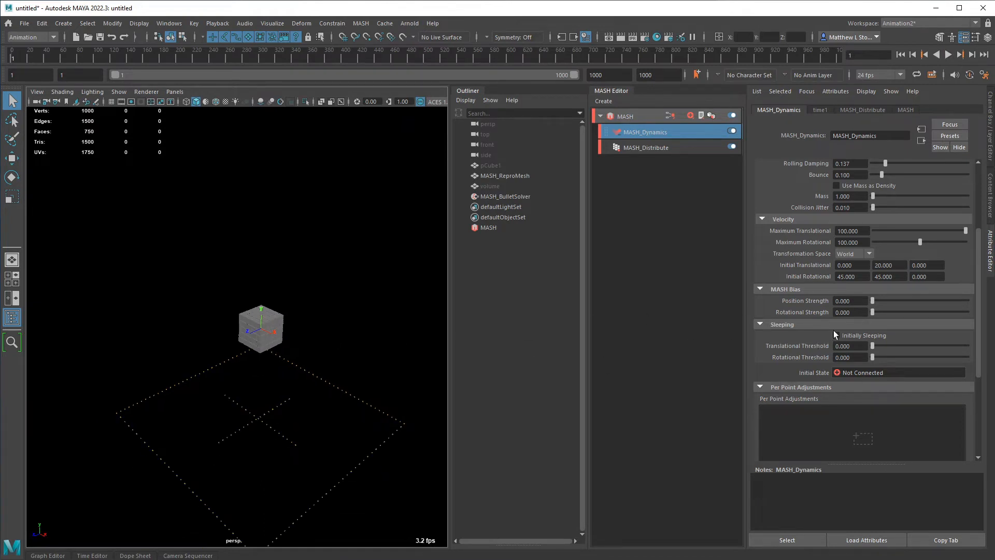
scroll(832, 331, "down", 1)
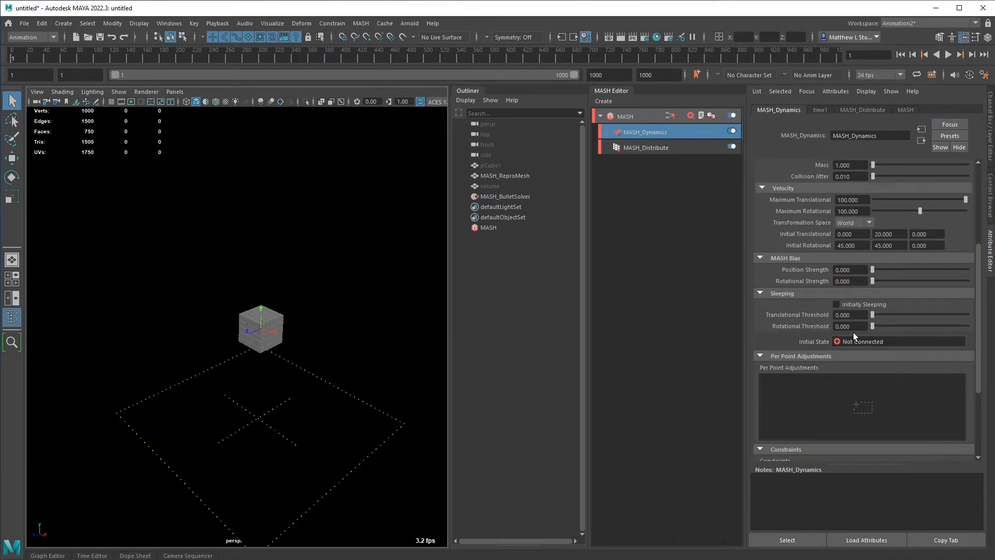
scroll(845, 327, "down", 3)
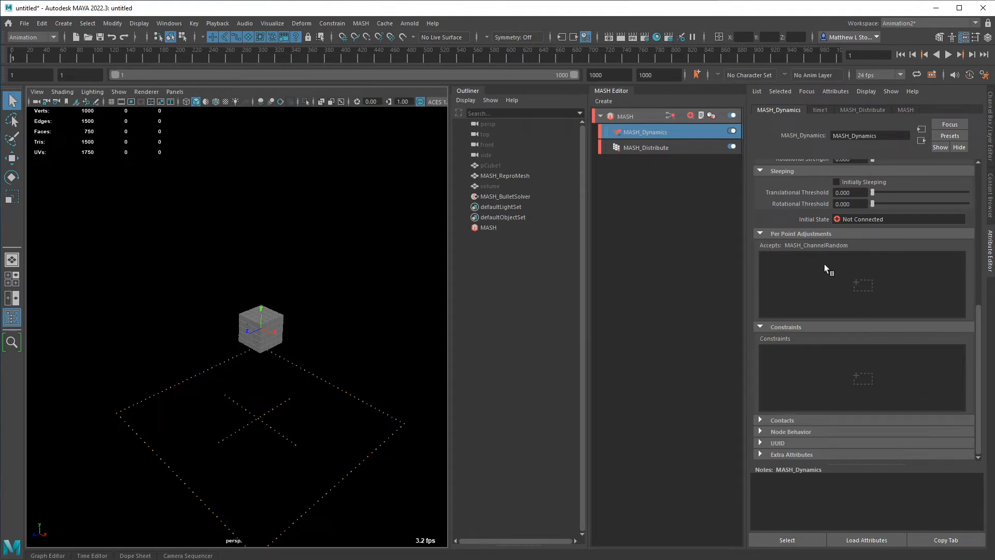
mouse_move(823, 279)
left_mouse_down()
mouse_move(816, 368)
mouse_move(824, 273)
left_mouse_up()
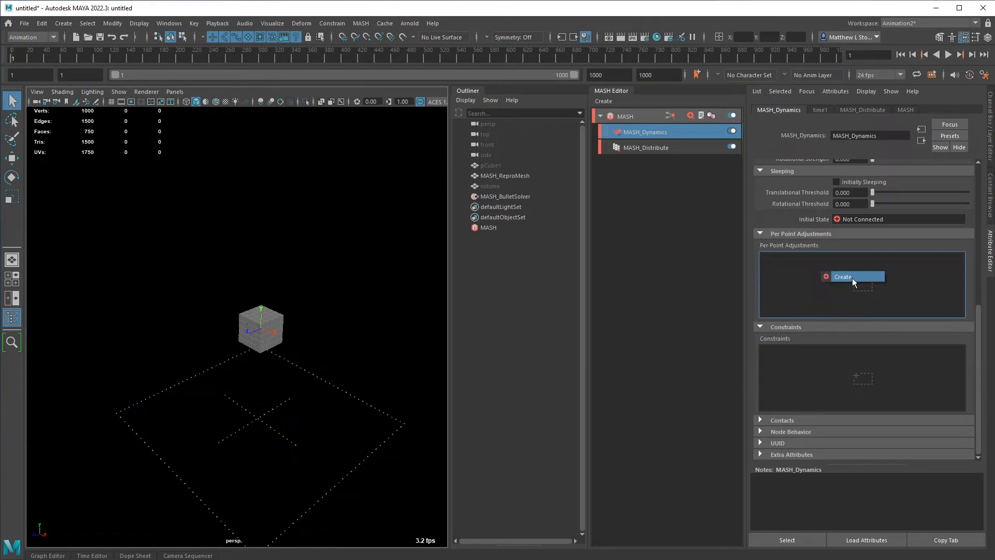
left_click(852, 278)
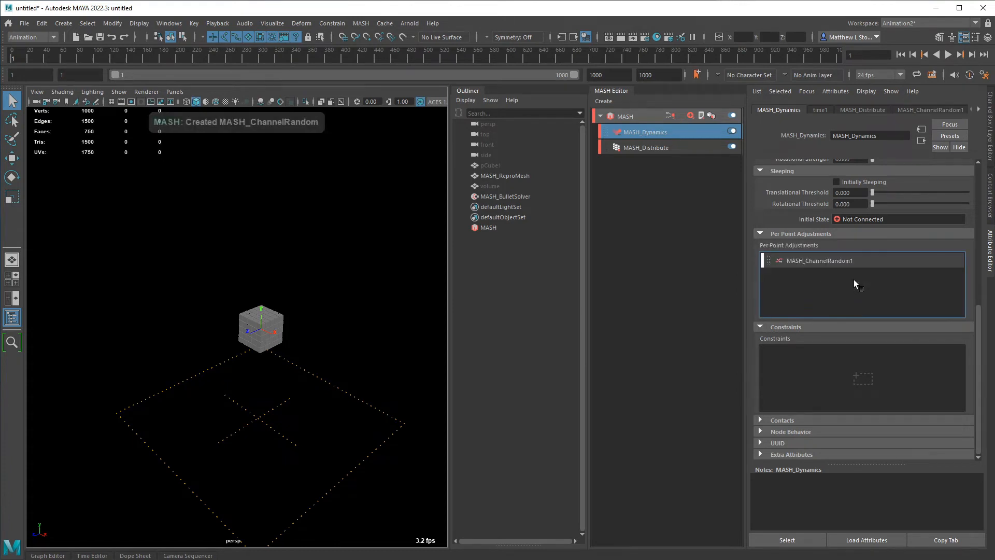
Step: Open the new Channel Random node's attributes, review its available channels and choose Mass as the Channel Name
double_click(819, 259)
left_click(854, 185)
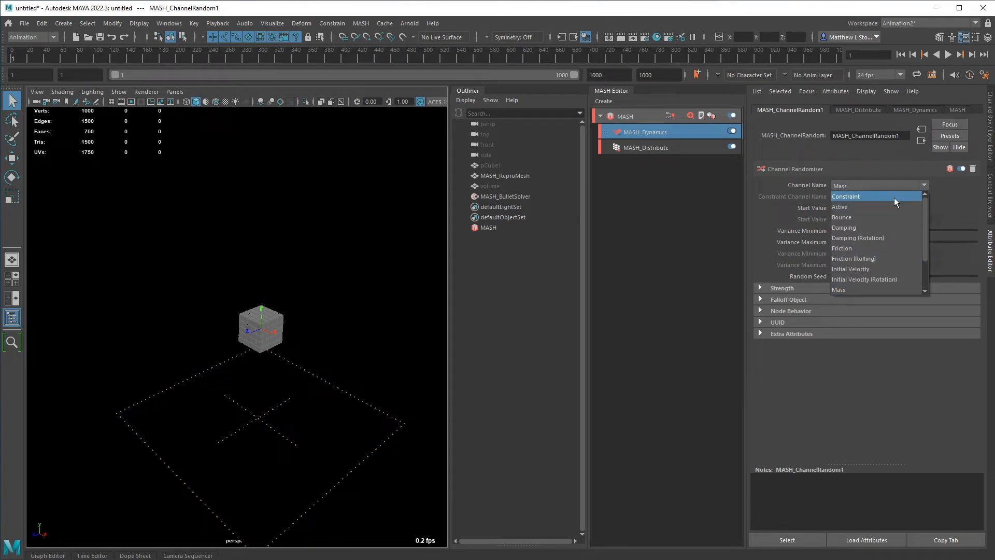
left_click(849, 184)
left_click(656, 131)
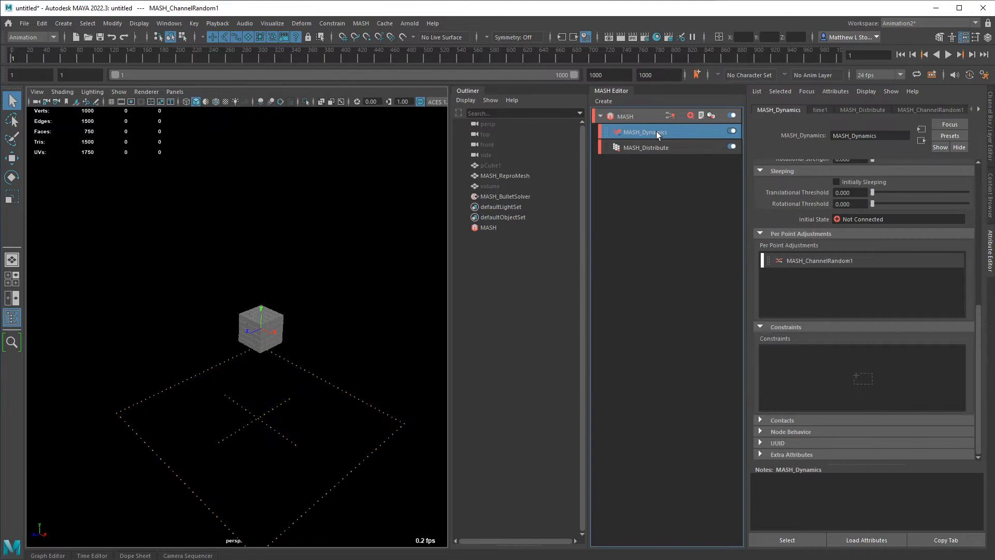
double_click(835, 261)
left_click(860, 187)
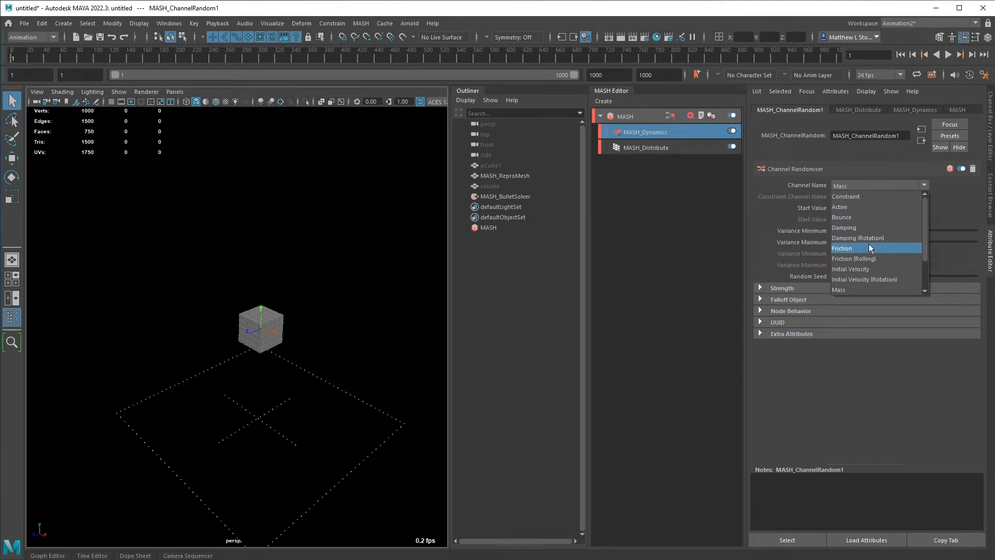
left_click(854, 290)
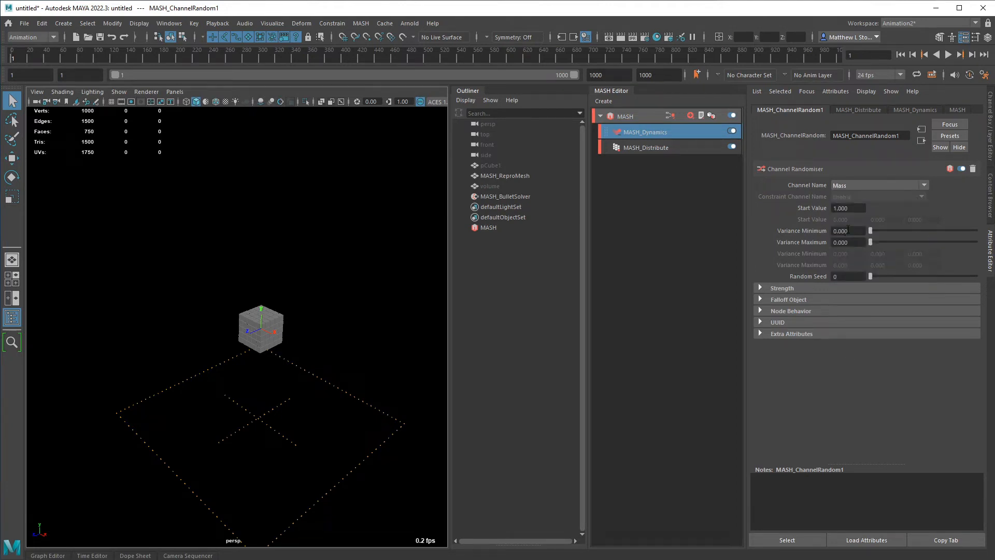
Step: Set the mass randomiser's Variance Maximum to 5.248, review its Strength settings and expand its Falloff Object settings
left_click(842, 188)
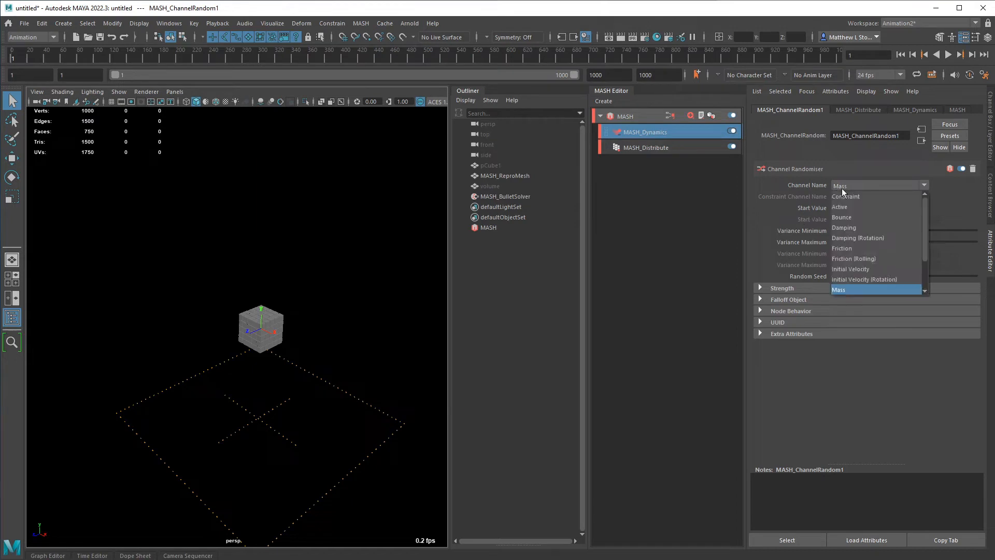
left_click(941, 205)
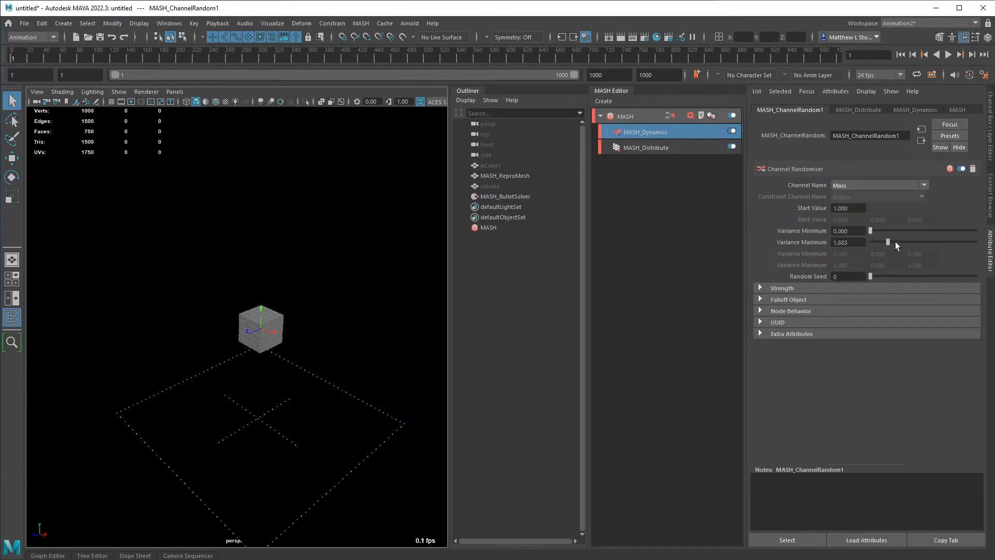
left_click(788, 288)
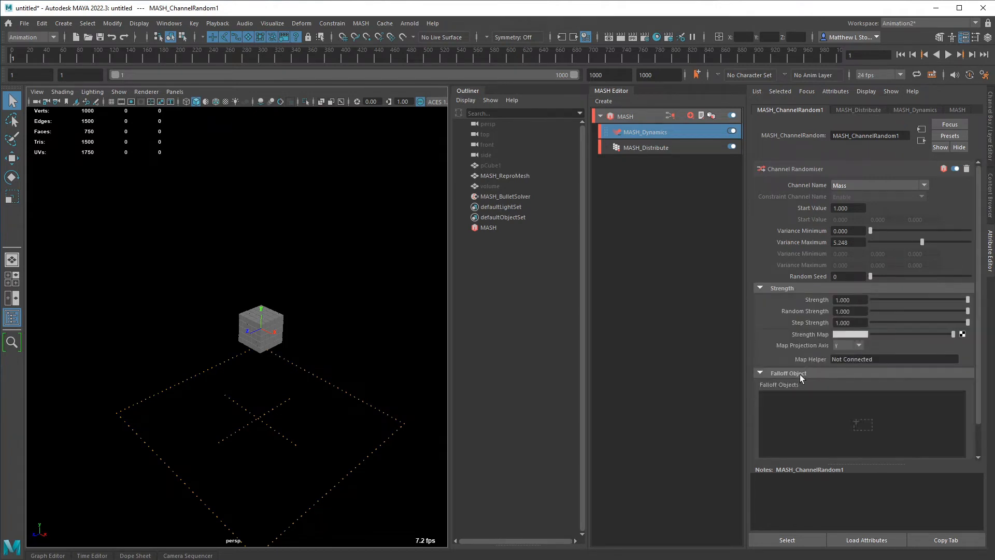
left_click(805, 286)
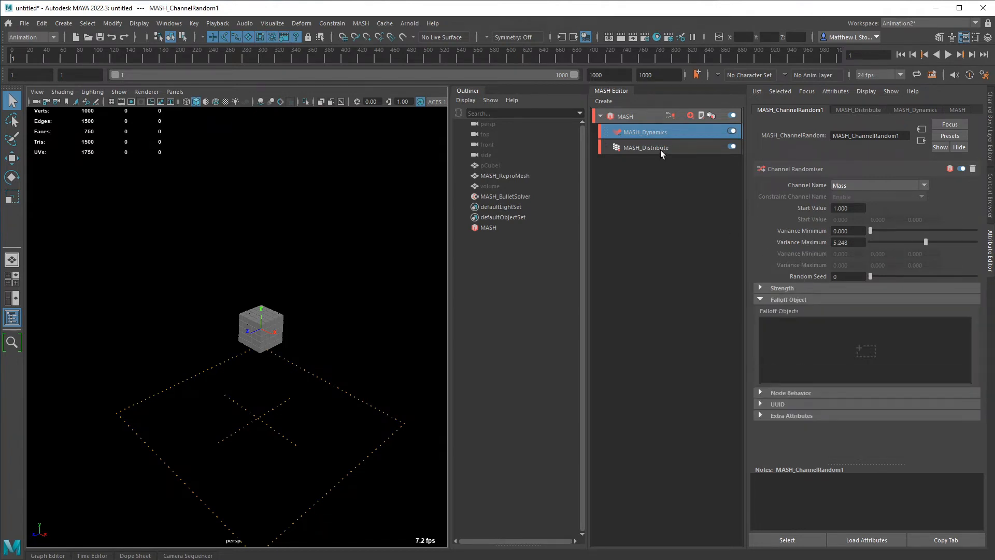
Step: Disconnect the mass Channel Random node from the Per Point Adjustments of the MASH Dynamics node
left_click(660, 133)
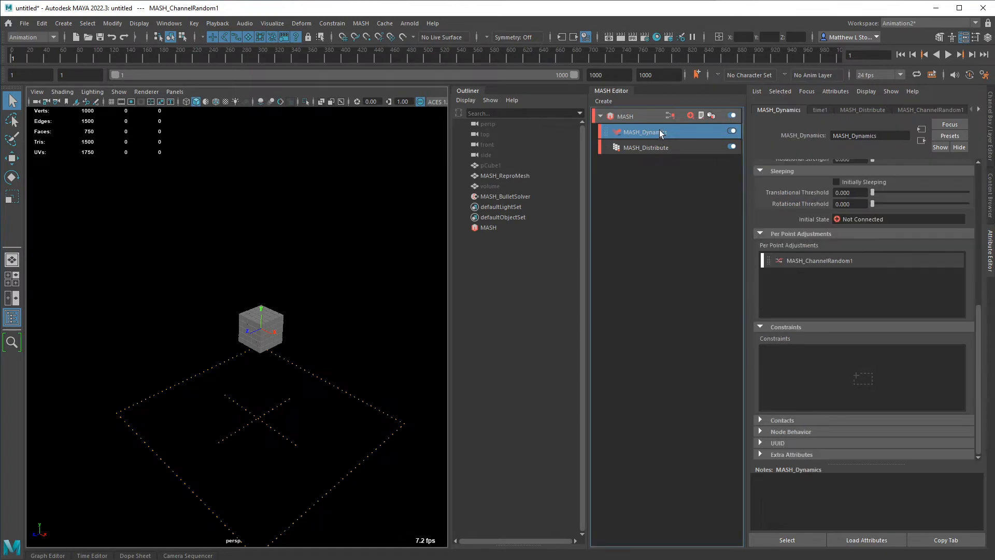
right_click(829, 263)
left_click(871, 280)
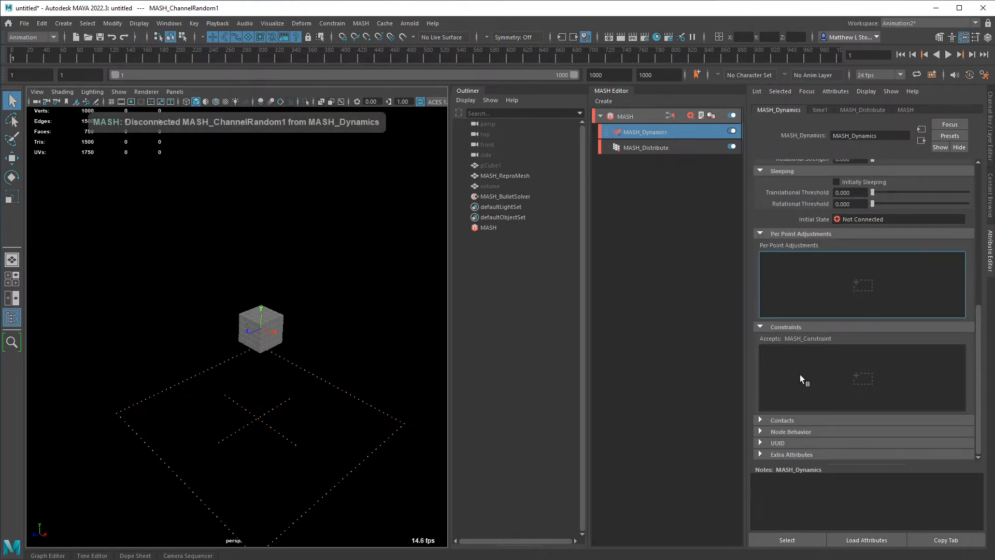
Step: Create a constraint on the MASH Dynamics node, open its attributes and review the constraint types, keeping Glue
right_click(812, 366)
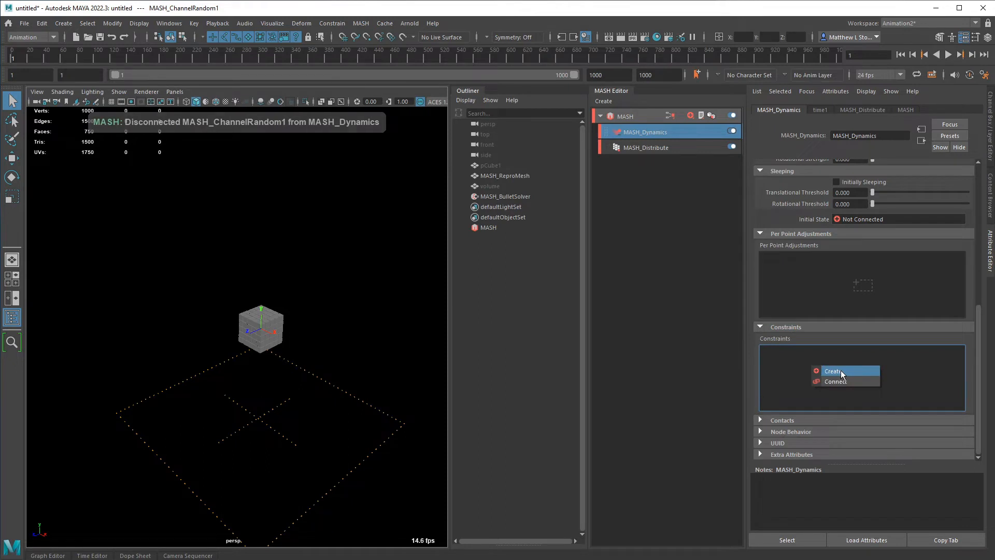
left_click(841, 370)
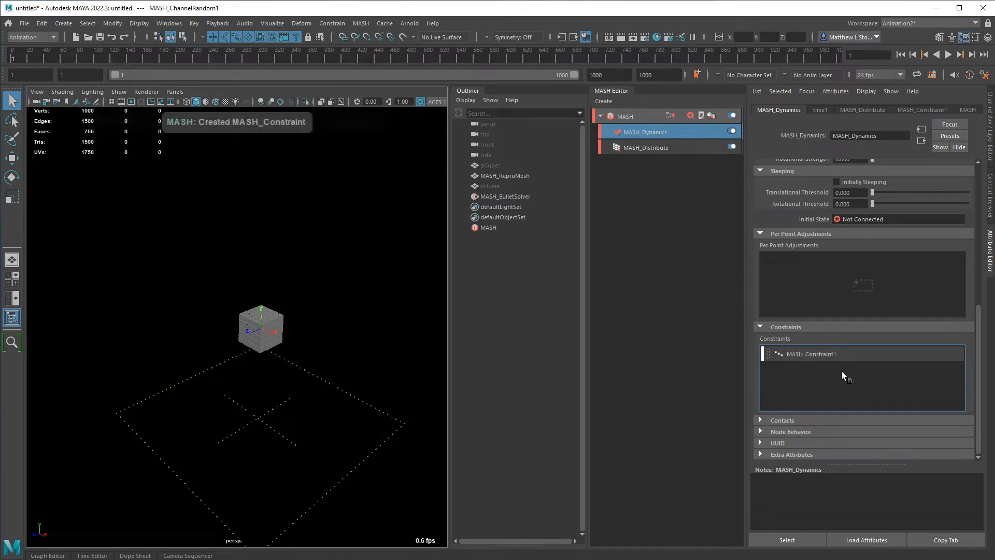
left_click(811, 353)
left_click(846, 186)
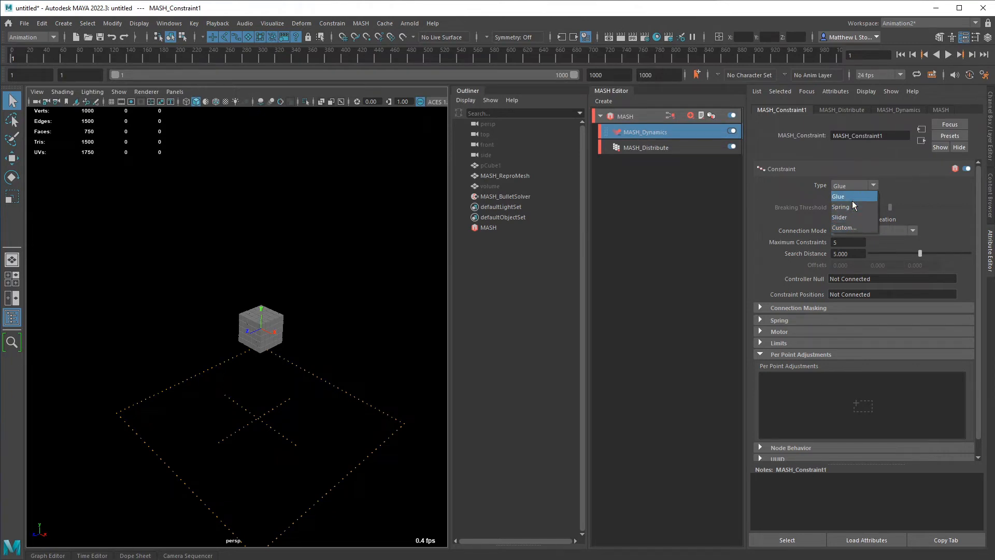
left_click(887, 186)
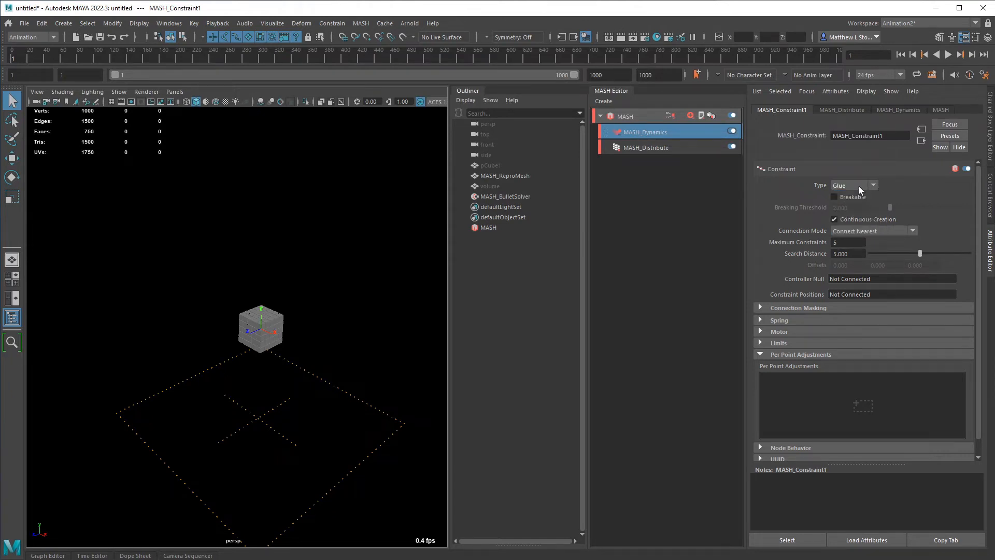
Step: Open the Bullet solver's Debugging settings and examine the constraint connections inside the cube in wireframe display
key("f")
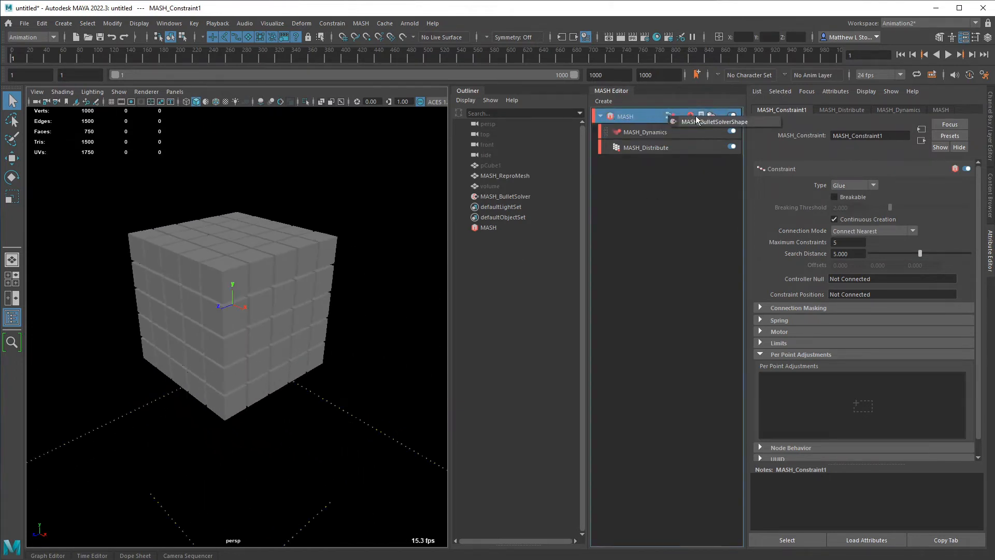
left_click(709, 123)
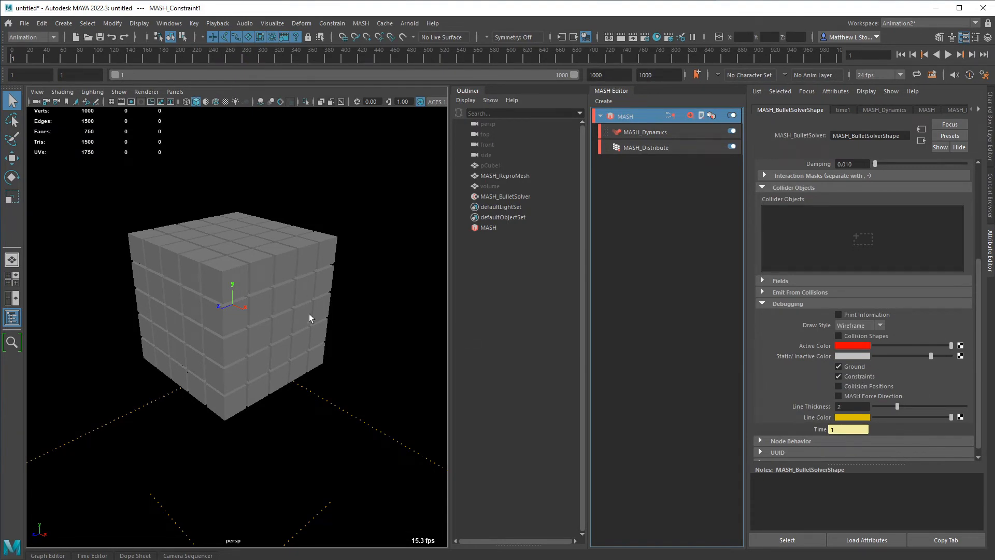
left_click_drag(309, 313, 360, 310, "alt")
key("4")
scroll(358, 315, "up", 3)
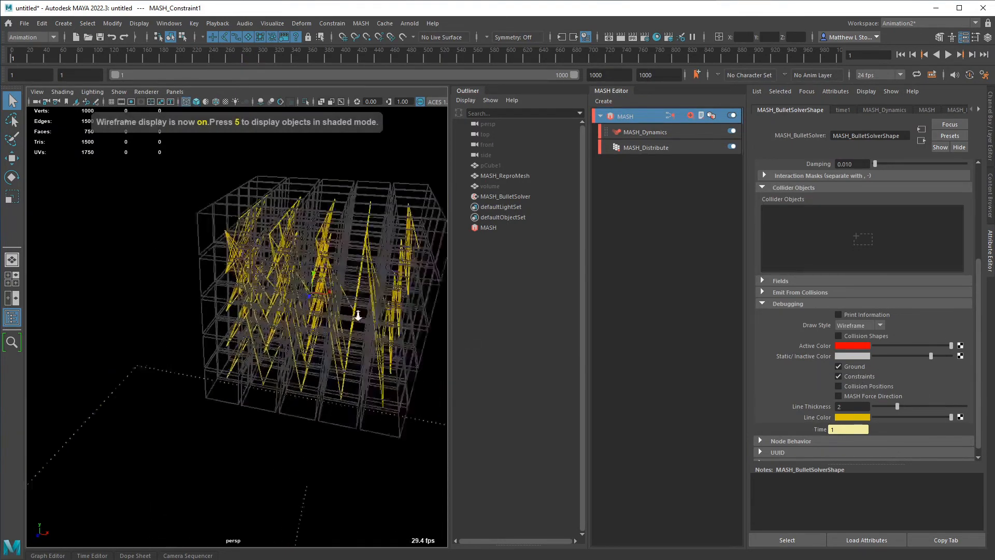
right_click_drag(358, 316, 415, 317, "alt")
left_click_drag(415, 317, 353, 323, "alt")
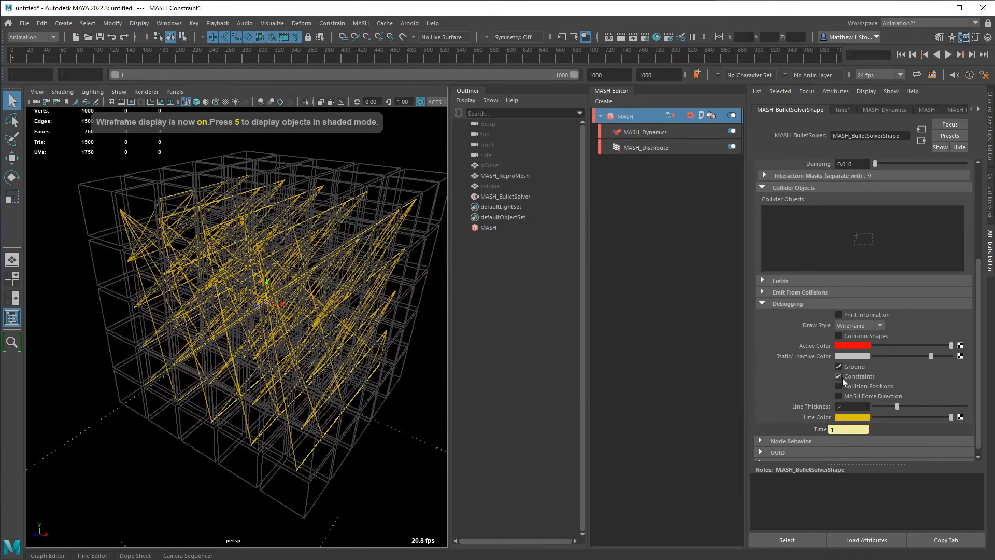
Step: Reopen the Glue constraint's attributes, view the whole cube and return the viewport to shaded display
left_click(656, 134)
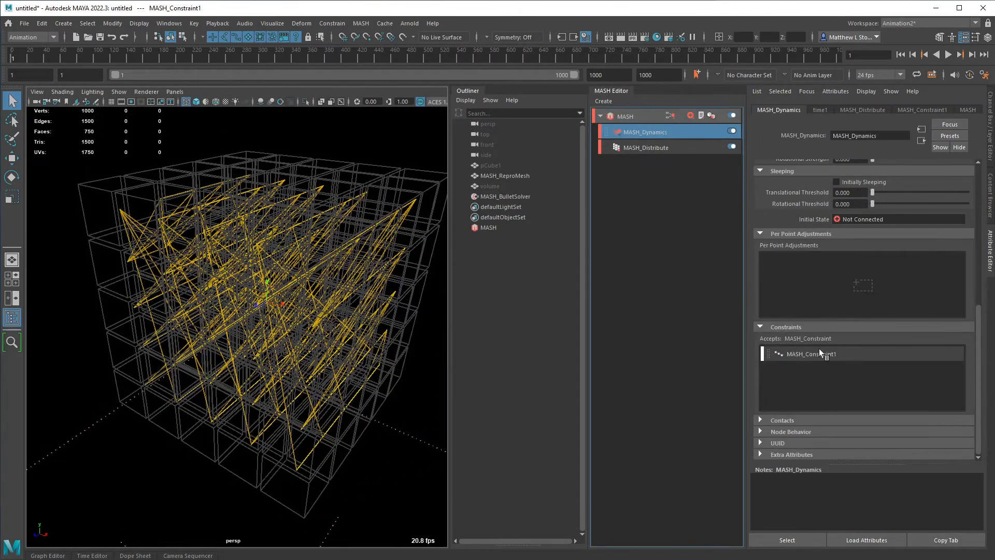
double_click(820, 353)
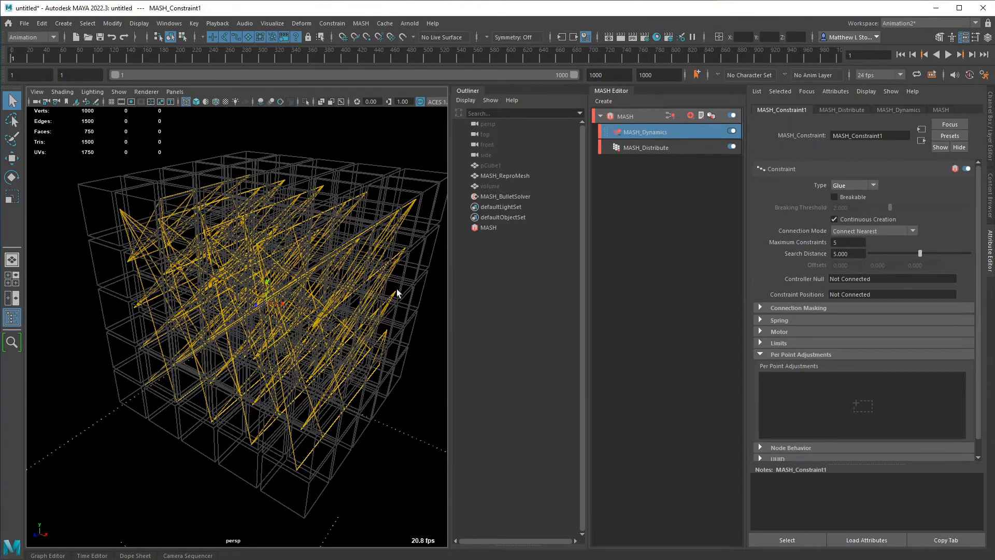
scroll(398, 293, "down", 8)
middle_click_drag(378, 312, 369, 288, "alt")
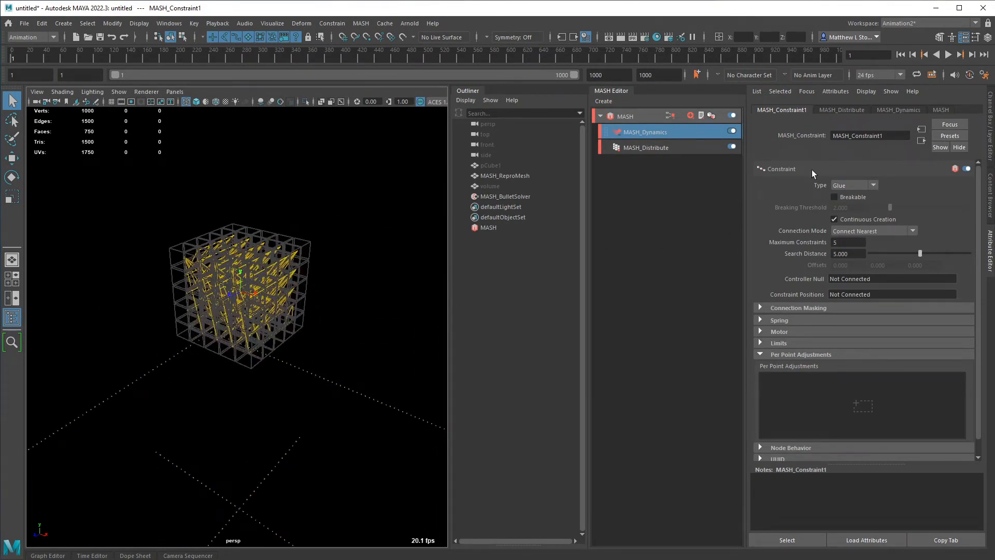
left_click(378, 379)
key("5")
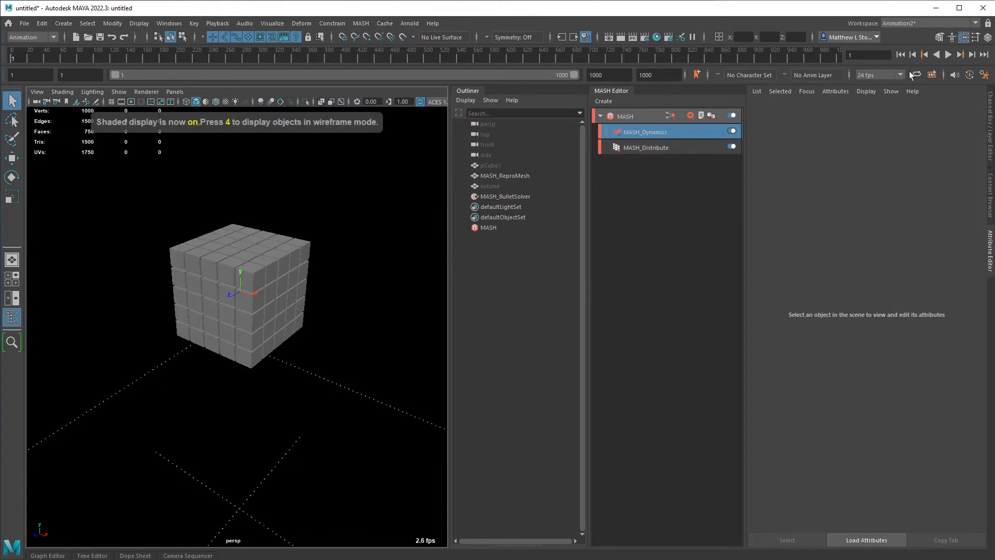
Step: Play the simulation with the Glue constraint, open the MASH Dynamics attributes, and stop and rewind to the first frame
left_click(948, 54)
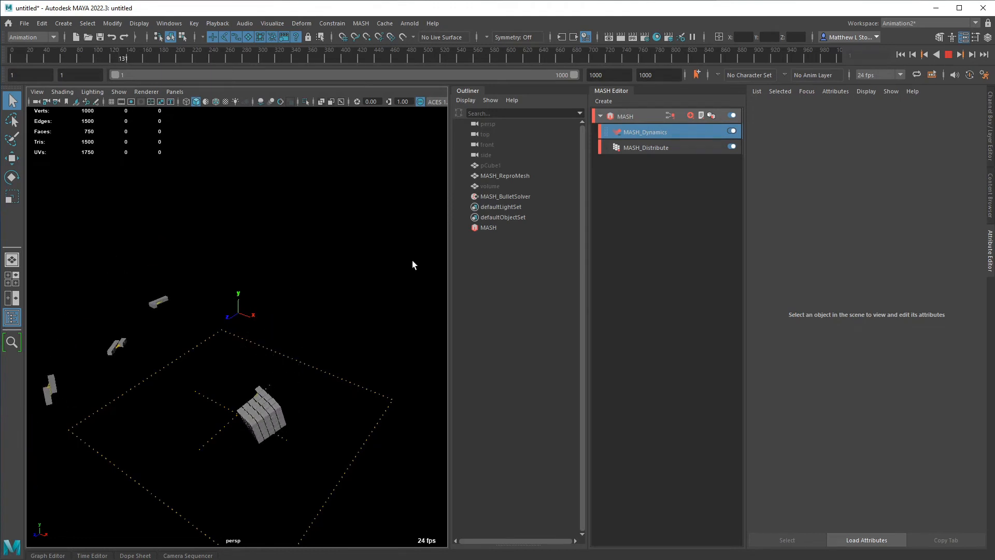
left_click(667, 131)
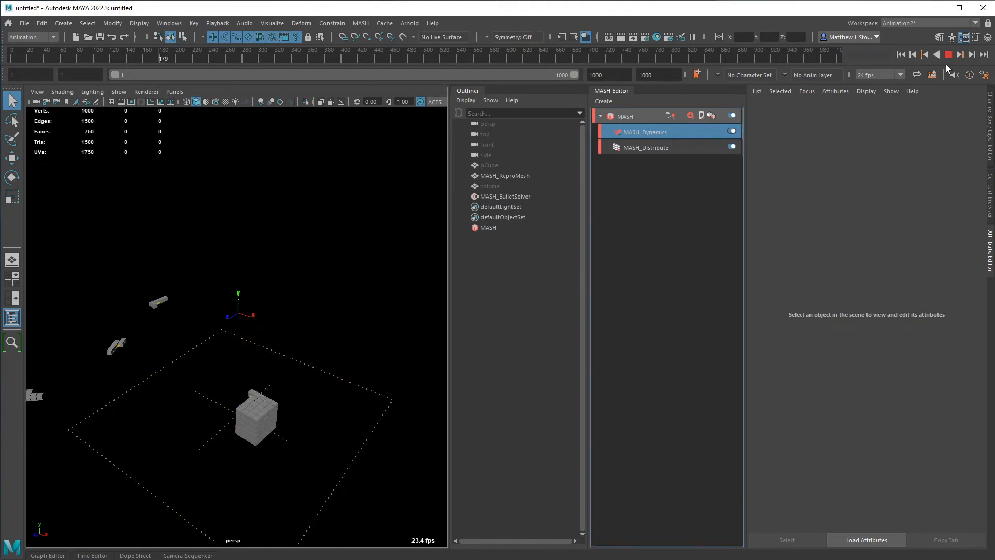
left_click(948, 55)
left_click(901, 54)
Step: Set the Initial Translational Y and Initial Rotational X and Y velocities to 0 on the MASH Dynamics node
scroll(885, 276, "up", 5)
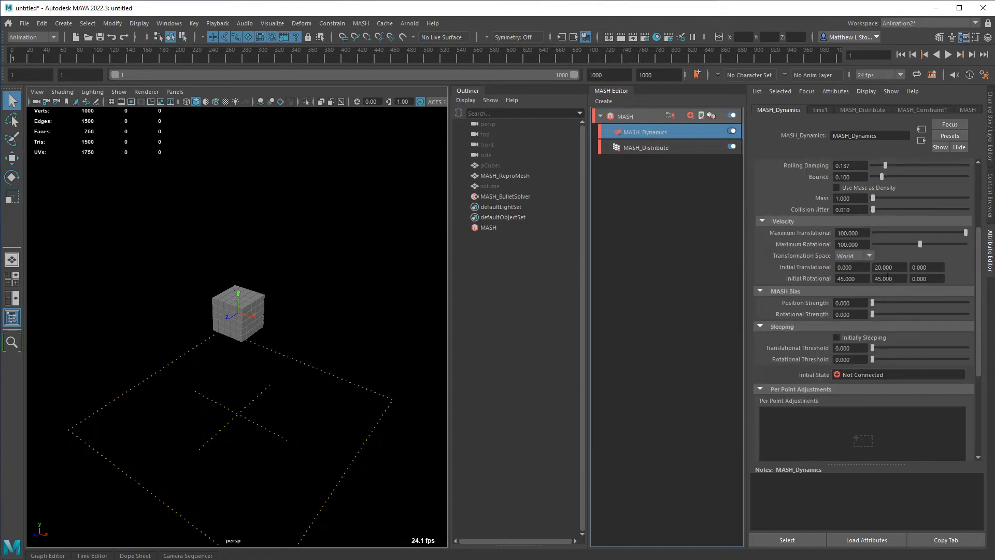
left_click(884, 267)
type("0")
key("Tab")
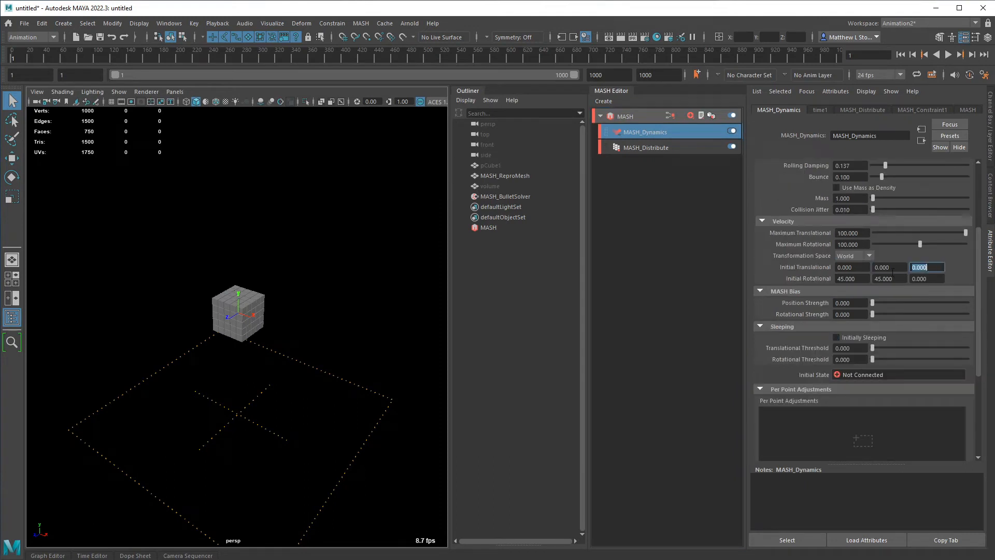
key("Tab")
type("0")
key("Tab")
type("0")
key("Tab")
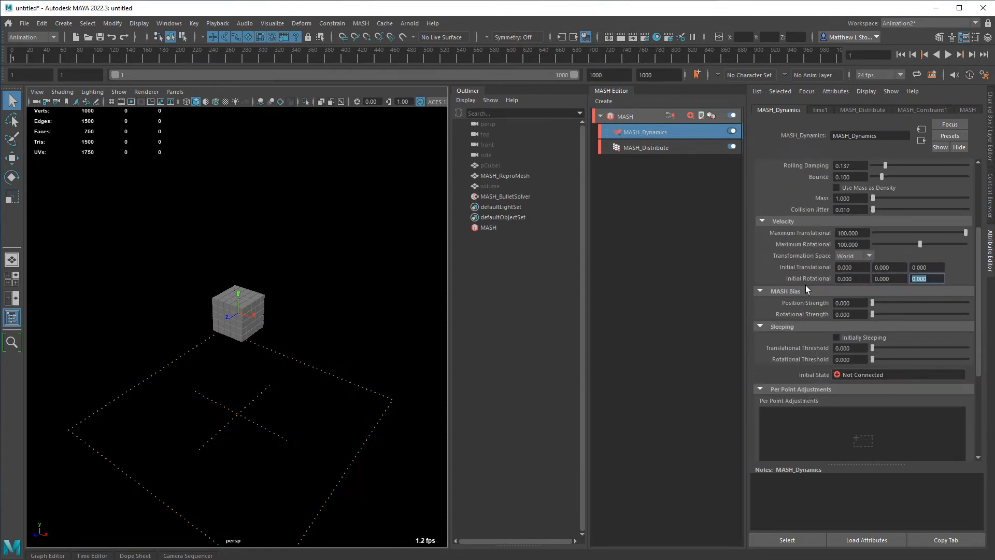
left_click(902, 280)
Step: Play the glued cube's simulation without initial velocities and examine the collapse up close
left_click(948, 55)
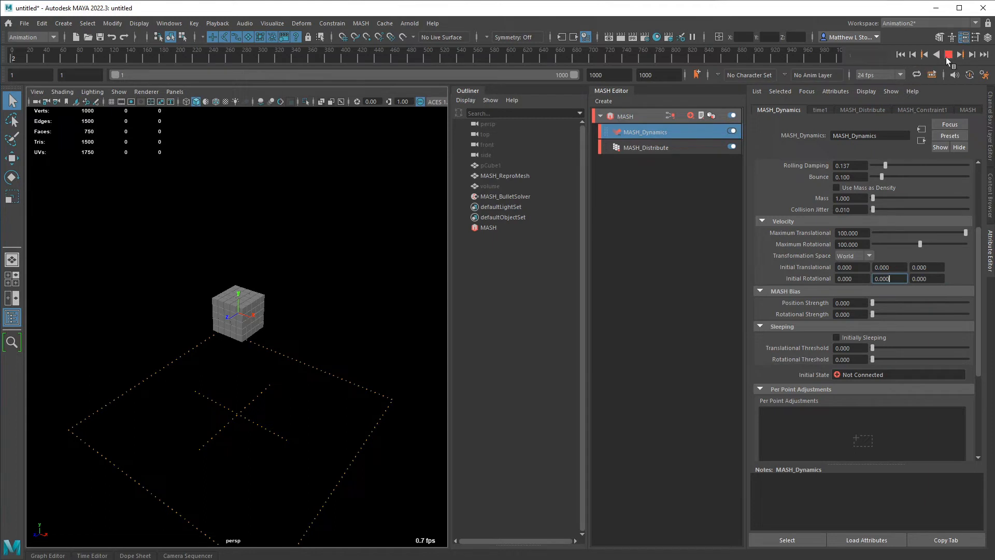
middle_click_drag(359, 357, 366, 320, "alt")
right_click_drag(366, 320, 400, 467, "alt")
middle_click_drag(400, 466, 401, 413, "alt")
left_click_drag(341, 413, 446, 415, "alt")
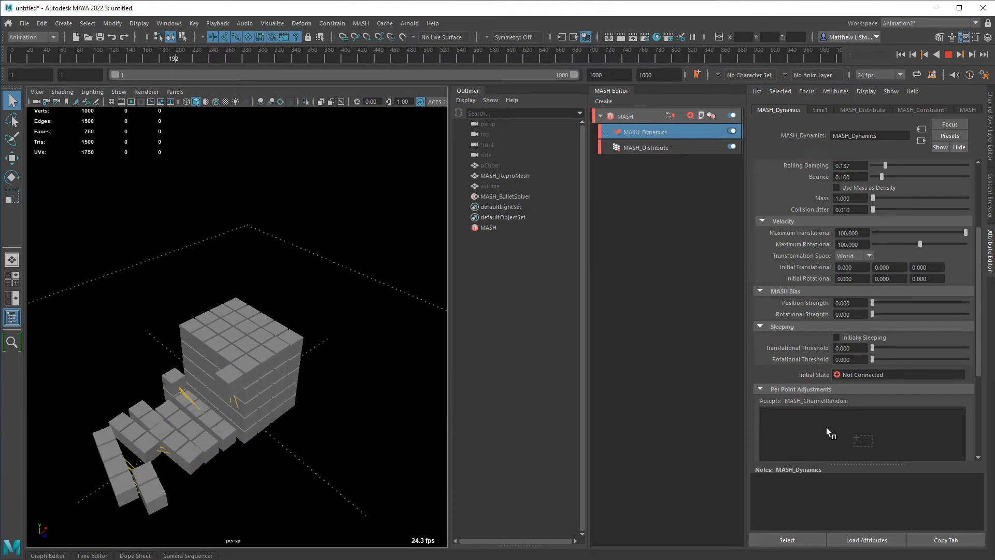
Step: Open the Glue constraint's attributes from the MASH Dynamics node and enable Breakable
scroll(827, 427, "down", 3)
left_click(820, 387)
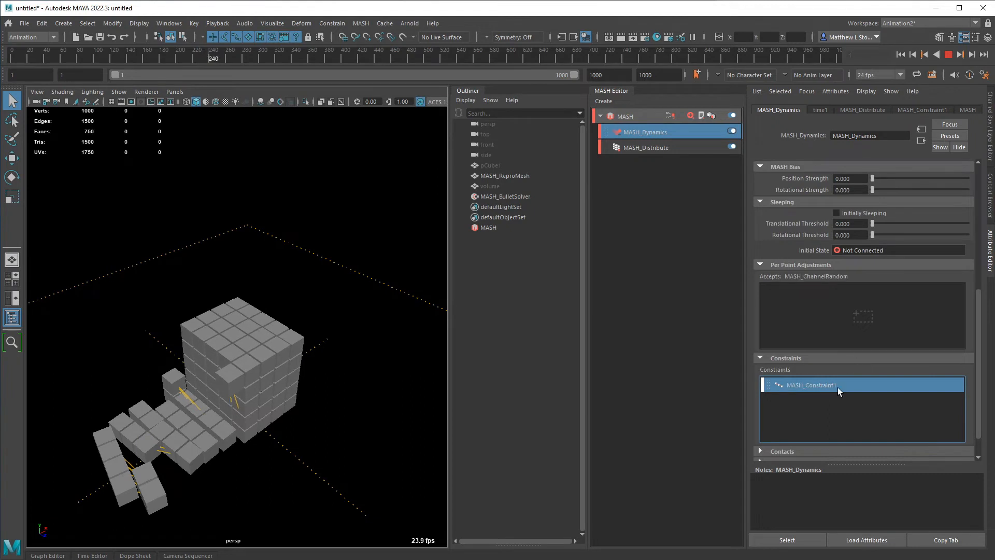
double_click(803, 383)
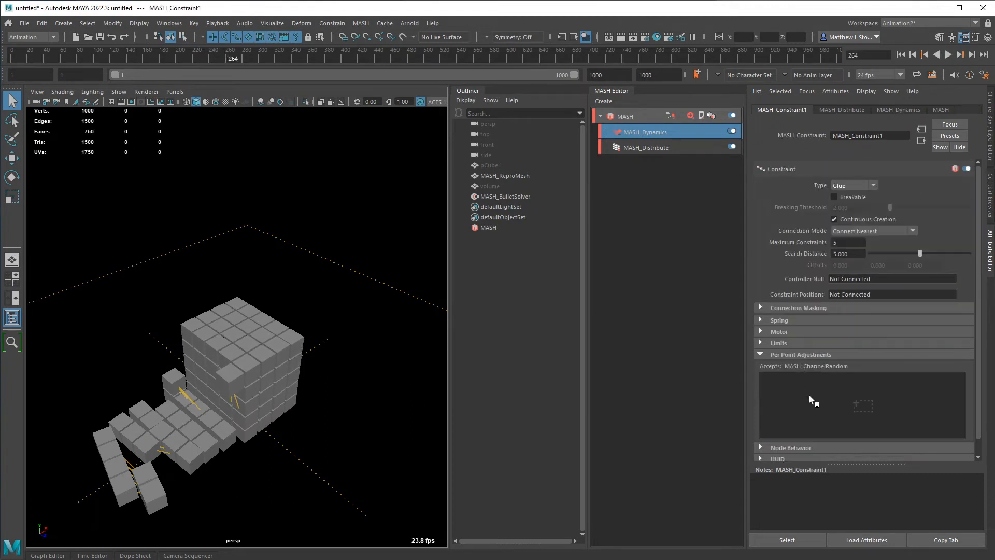
scroll(834, 442, "down", 1)
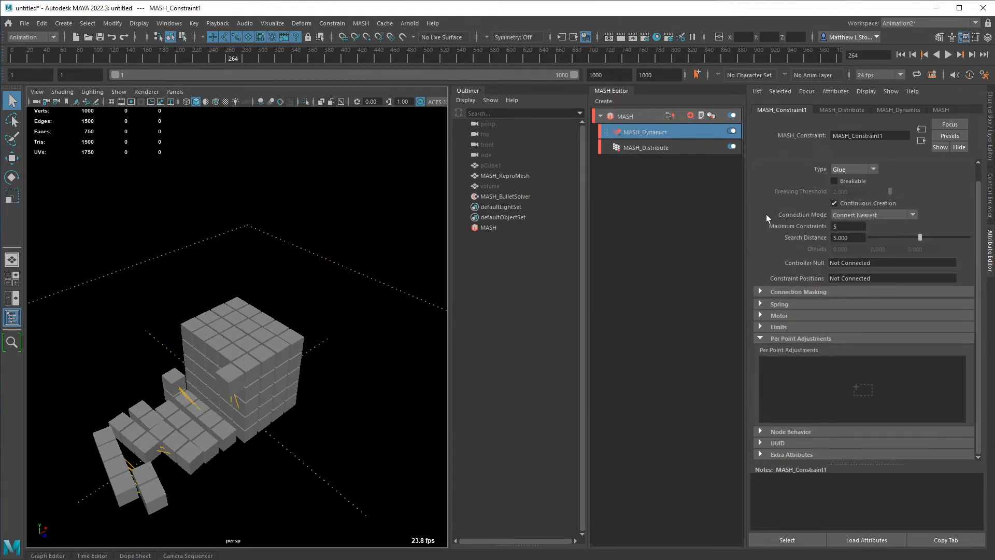
scroll(845, 256, "up", 1)
left_click(857, 196)
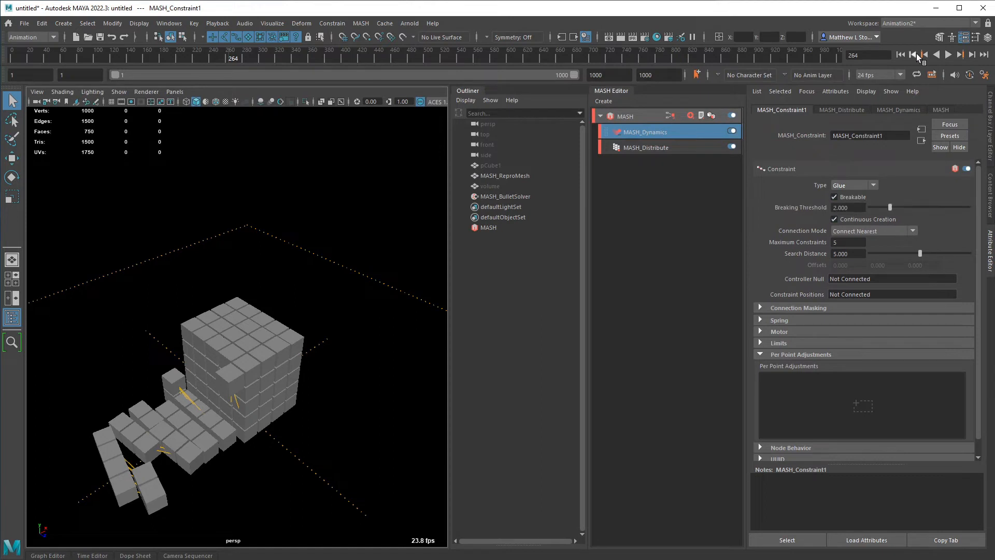
Step: Replay the simulation with breakable glue from the first frame and stop it, checking the Breaking Threshold
left_click(900, 55)
left_click(948, 54)
left_click(855, 207)
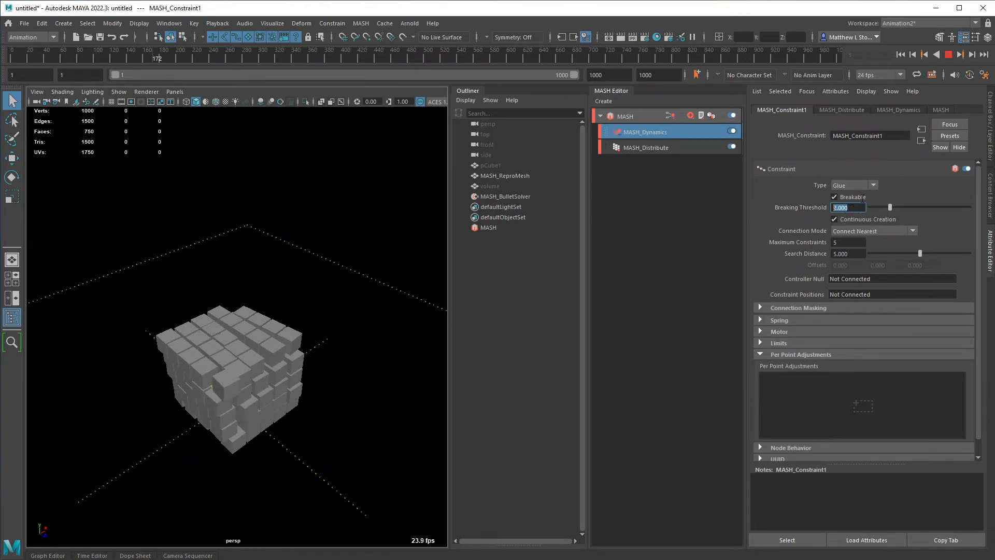
left_click(949, 55)
Step: Set the Mass to 10 in the MASH Dynamics physical properties and replay the simulation from the first frame
left_click(652, 134)
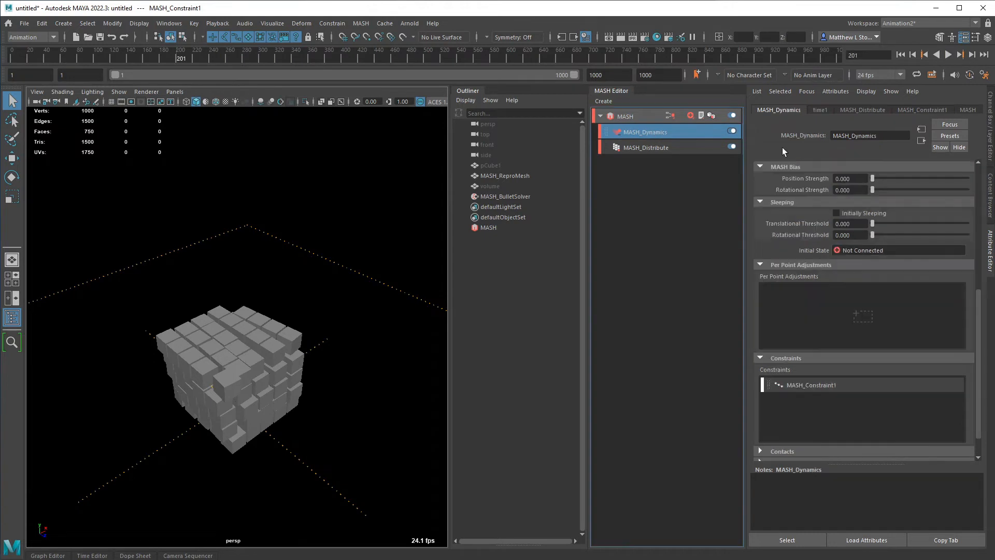
scroll(904, 219, "down", 5)
left_click(851, 261)
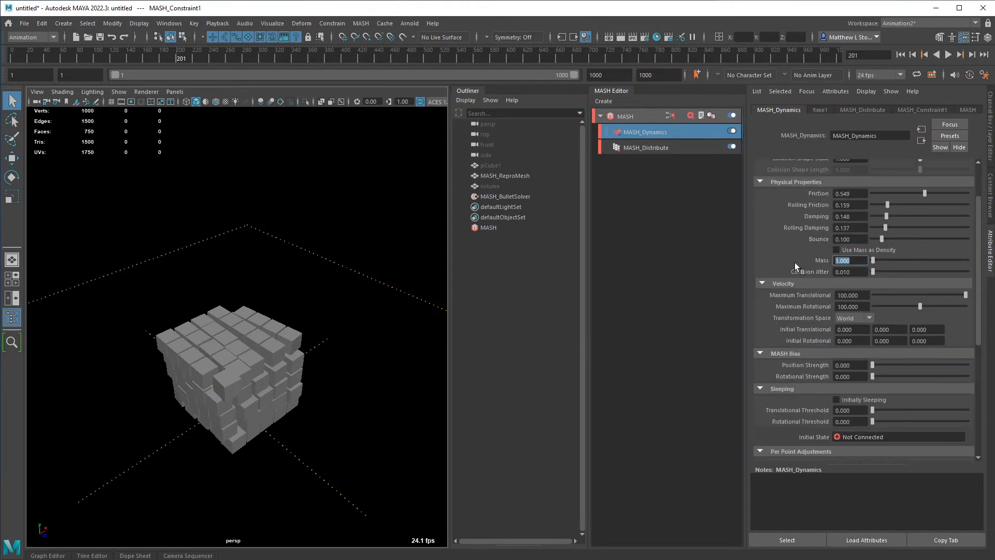
type("10")
key("Return")
left_click(899, 55)
left_click(946, 55)
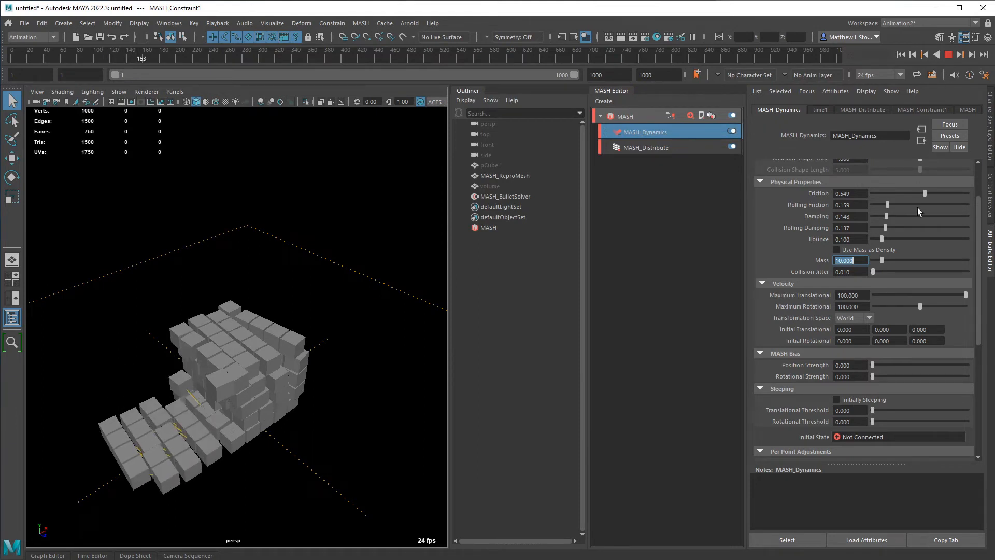
Step: Enable Use Mass as Density, replay the simulation from the first frame and stop it
left_click(870, 249)
left_click(945, 57)
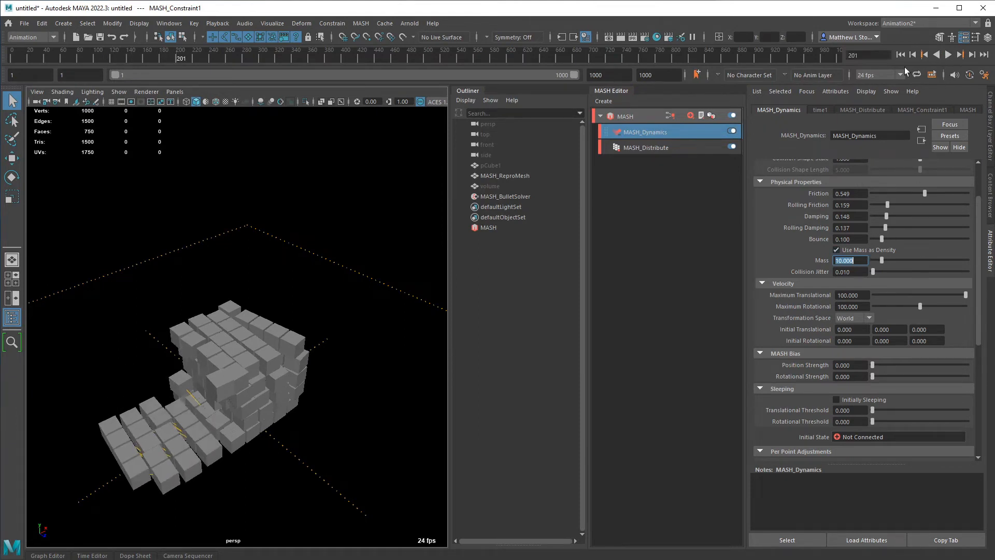
left_click(901, 57)
left_click(948, 55)
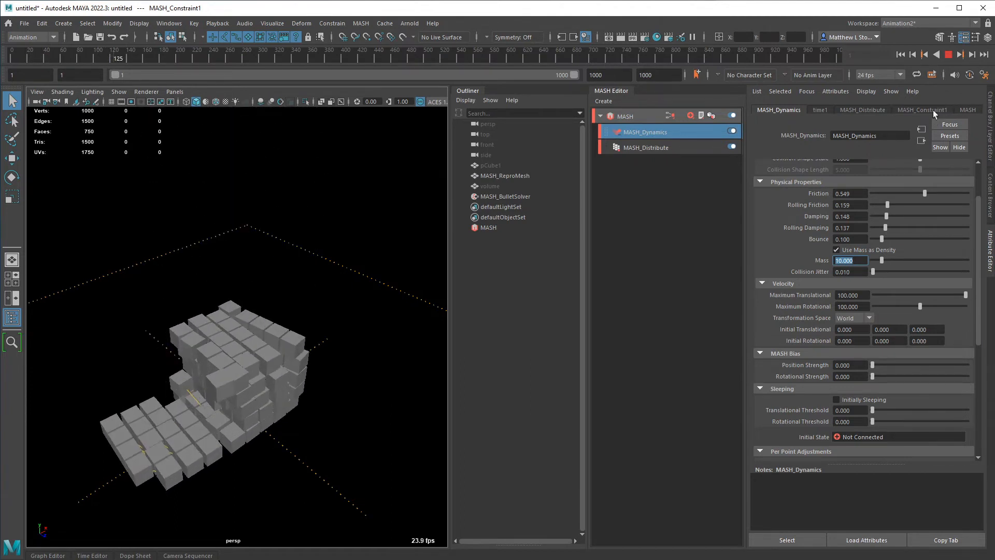
scroll(927, 206, "down", 3)
key("Escape")
Step: Open the Glue constraint's attributes from the MASH Dynamics node, set Connection Mode to Connect Touching and turn off Continuous Creation
scroll(850, 373, "down", 3)
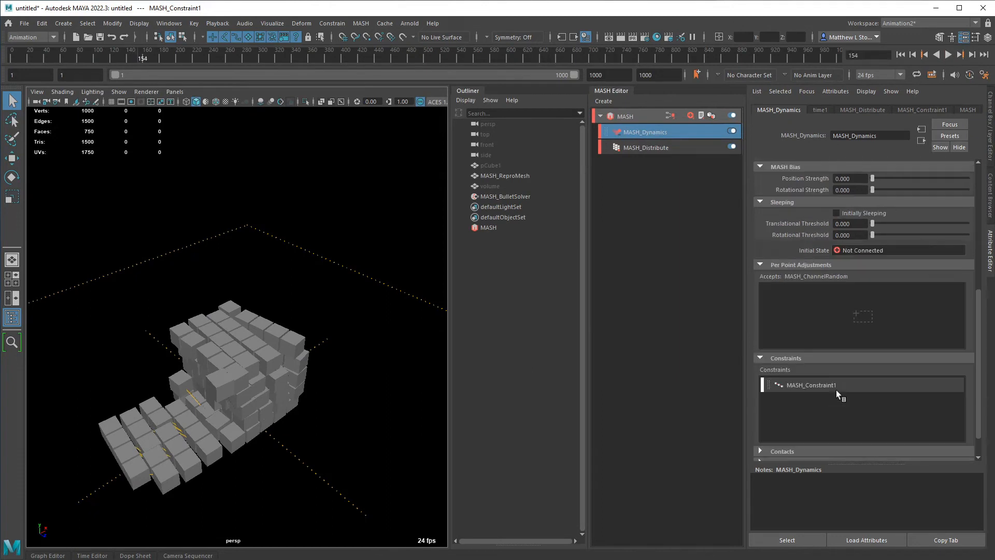
scroll(829, 365, "up", 6)
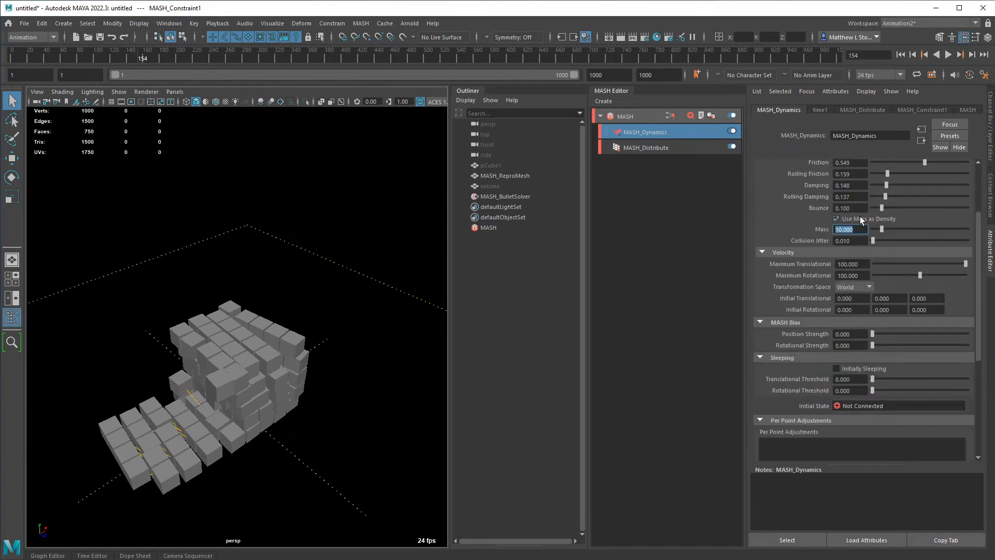
scroll(860, 216, "down", 6)
left_click(829, 355)
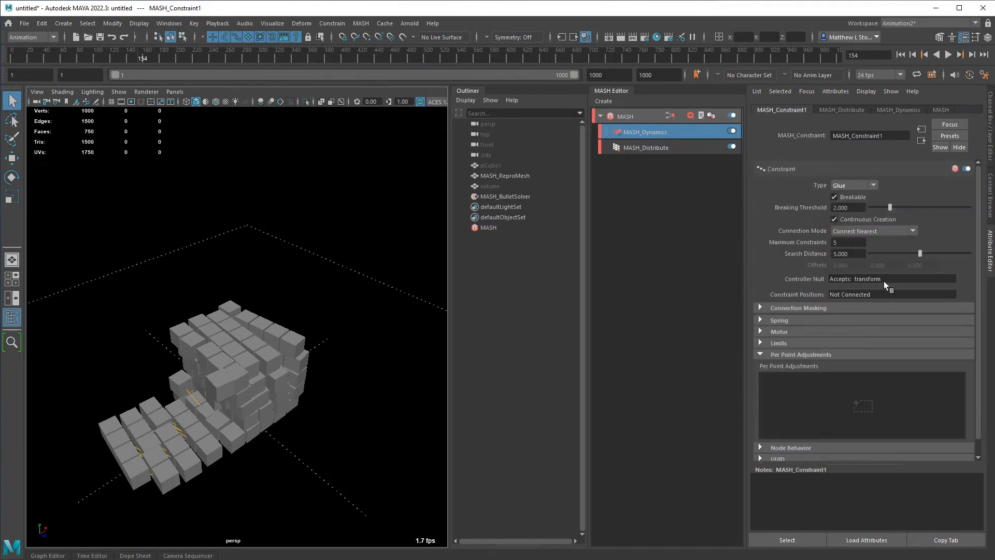
left_click(870, 234)
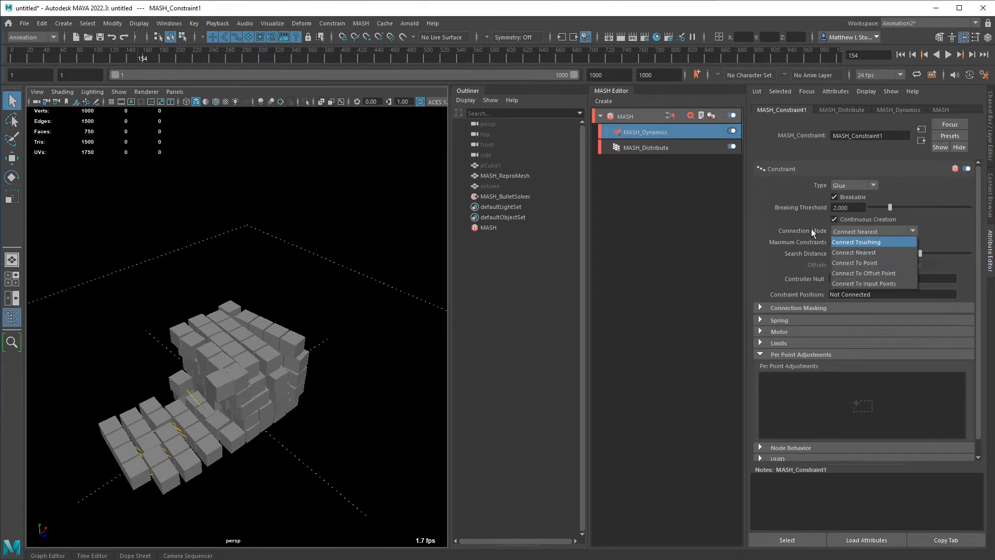
left_click(864, 244)
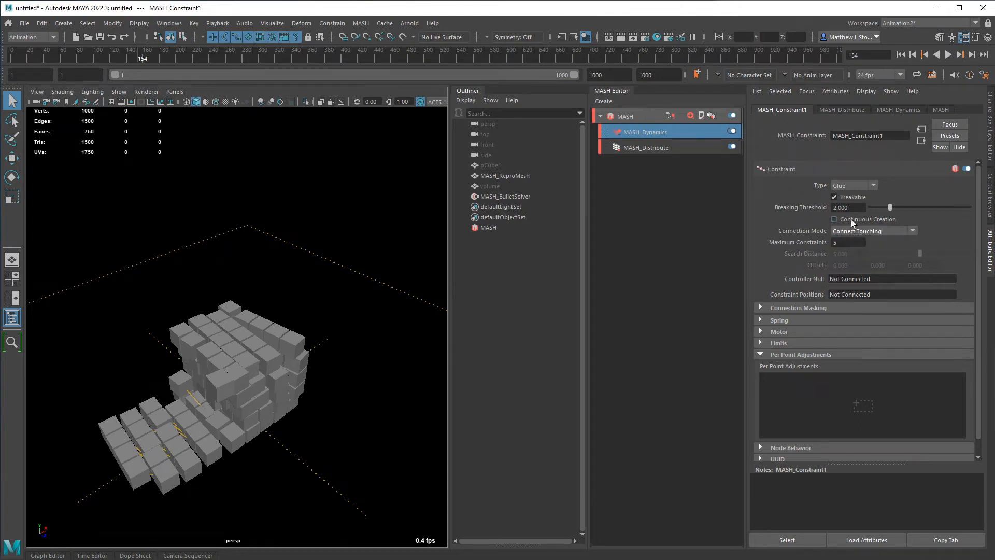
Step: Replay the simulation from the first frame and inspect the cube stack up close in wireframe display
left_click(902, 55)
left_click(948, 54)
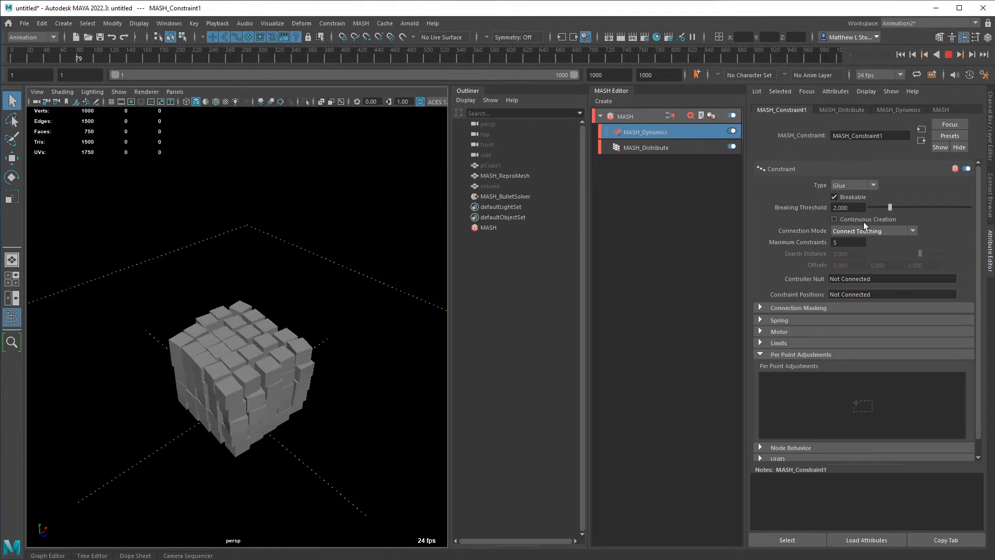
scroll(355, 409, "up", 3)
middle_click_drag(355, 409, 300, 337, "alt")
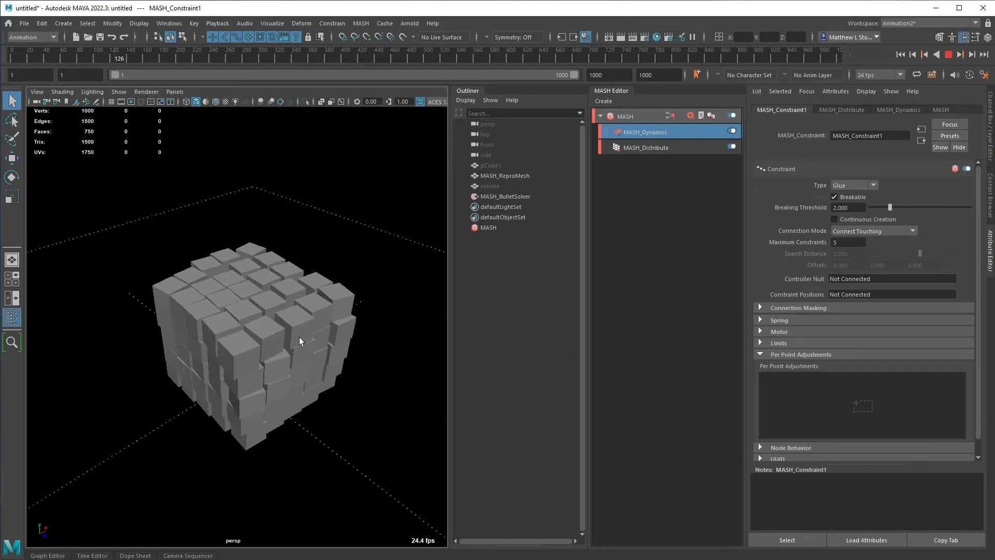
left_click_drag(299, 337, 305, 344, "alt")
key("4")
right_click_drag(285, 375, 304, 362, "alt")
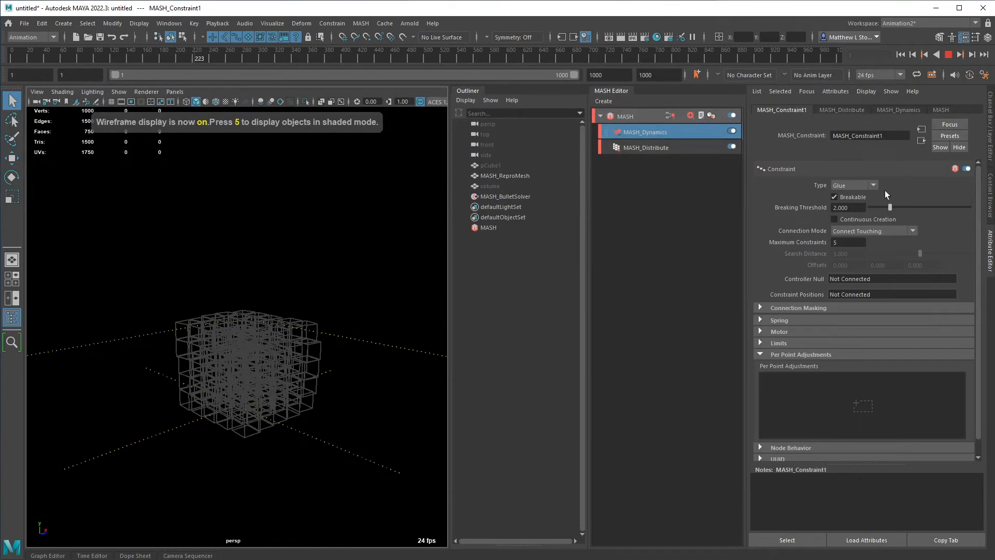
Step: Enable Continuous Creation on the Glue constraint and replay the simulation from the first frame
left_click(866, 219)
key("alt+shift+v")
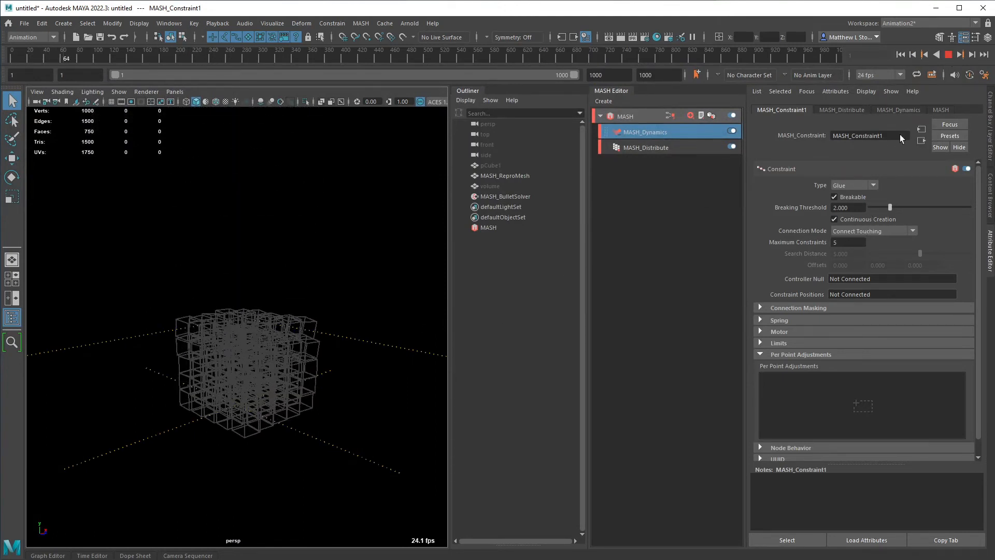
key("alt+v")
Step: Disable Breakable on the Glue constraint, replay the simulation from the first frame and stop it
left_click(859, 196)
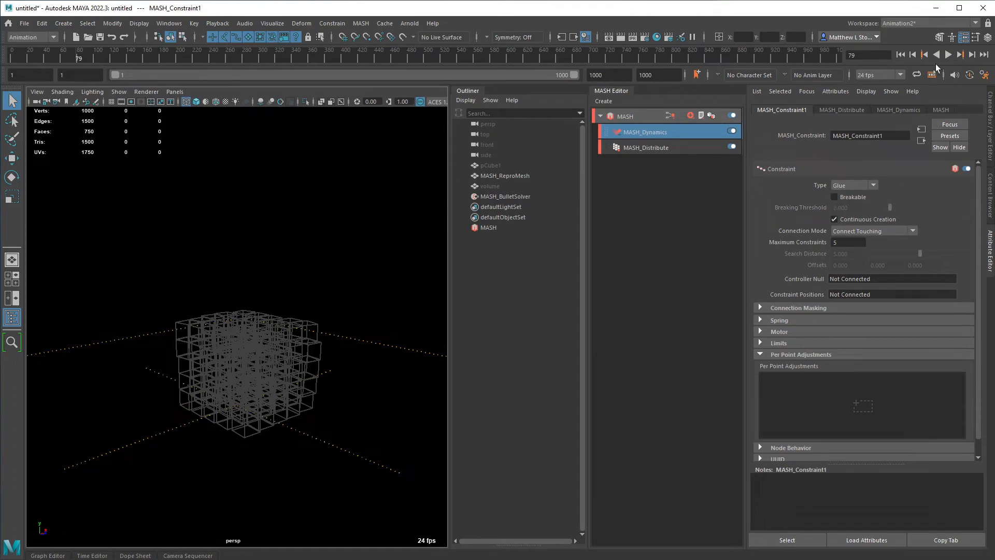
left_click(901, 55)
key("alt+v")
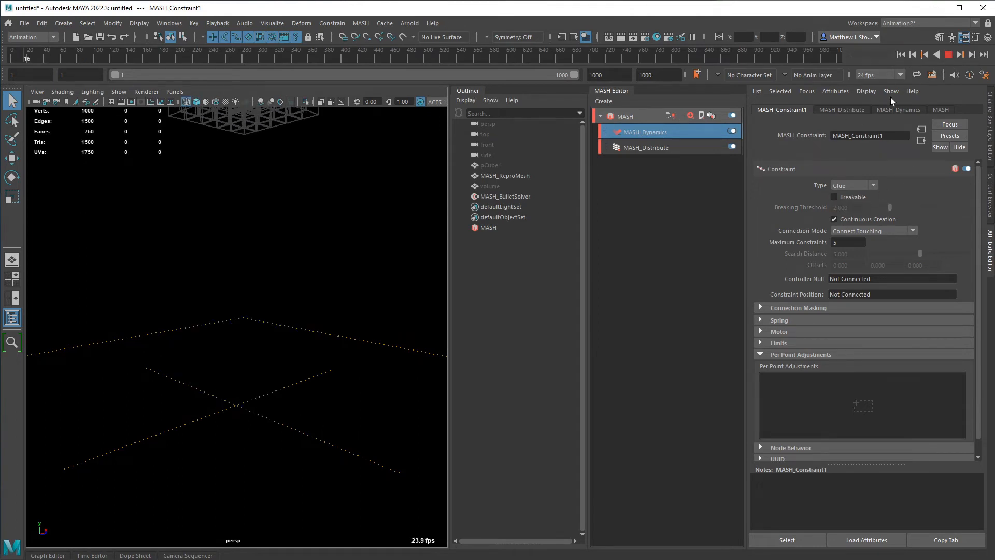
left_click(949, 55)
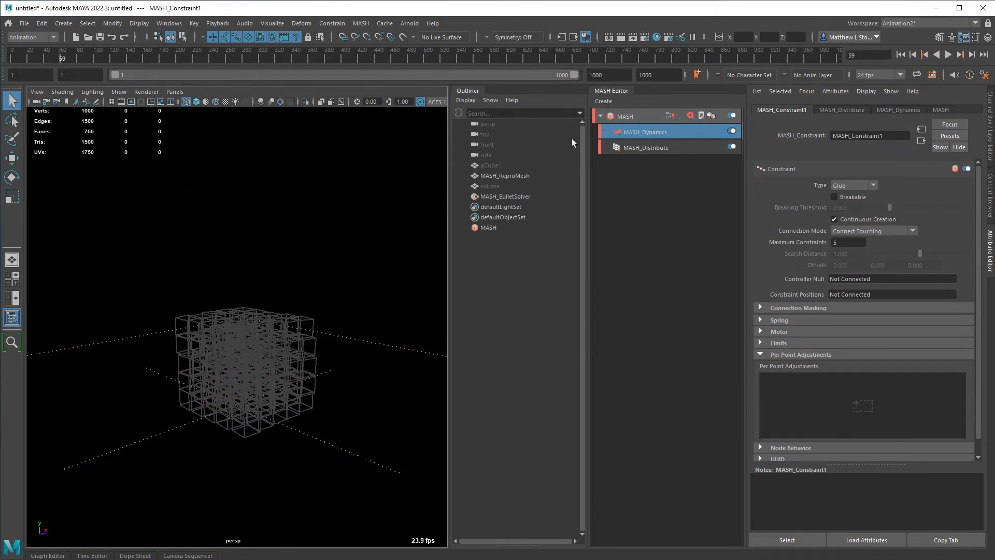
Step: Open the MASH Bullet Solver's attributes to check its collider and debugging settings, and inspect the wireframe cubes from another angle
left_click(676, 116)
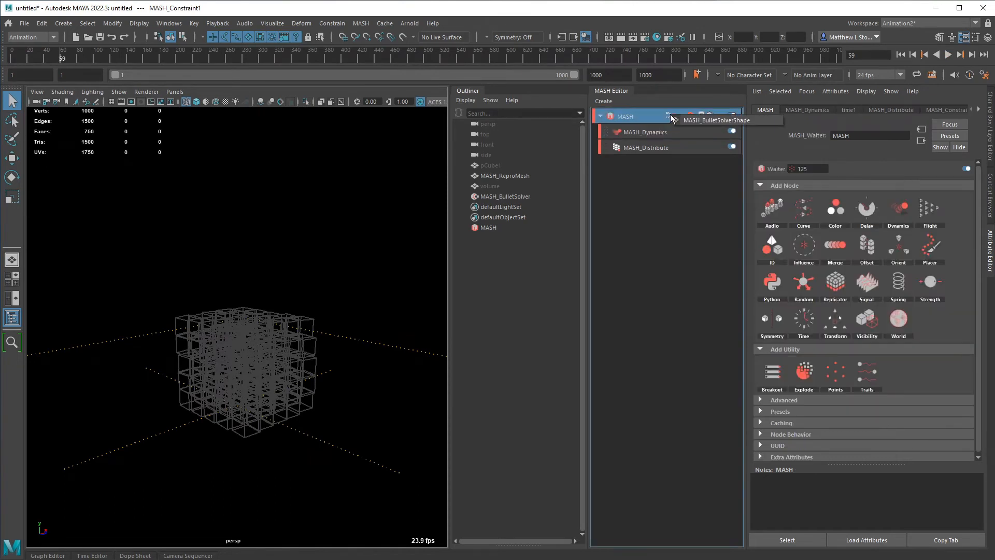
left_click(670, 116)
left_click(762, 188)
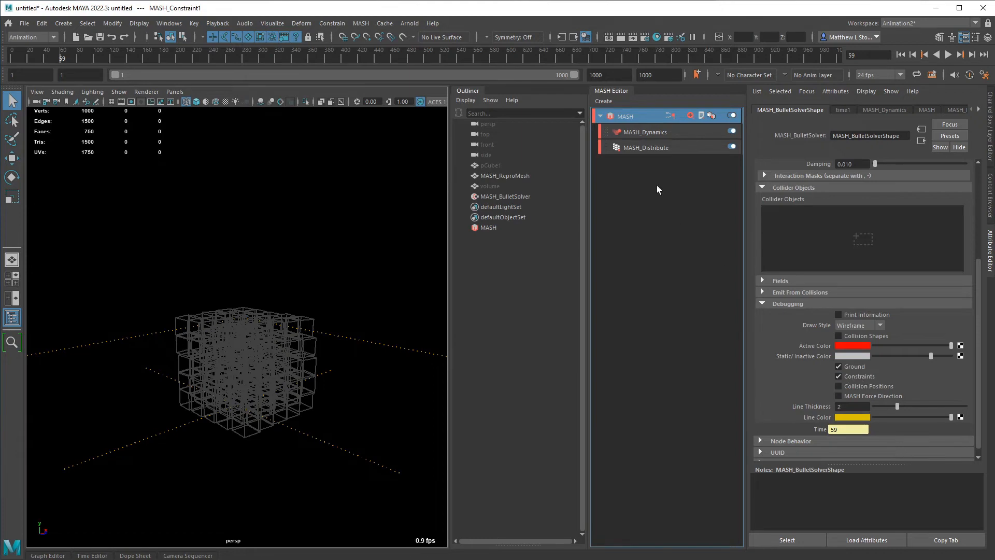
left_click_drag(359, 337, 252, 337, "alt")
scroll(345, 378, "up", 3)
left_click(252, 337)
left_click(398, 341)
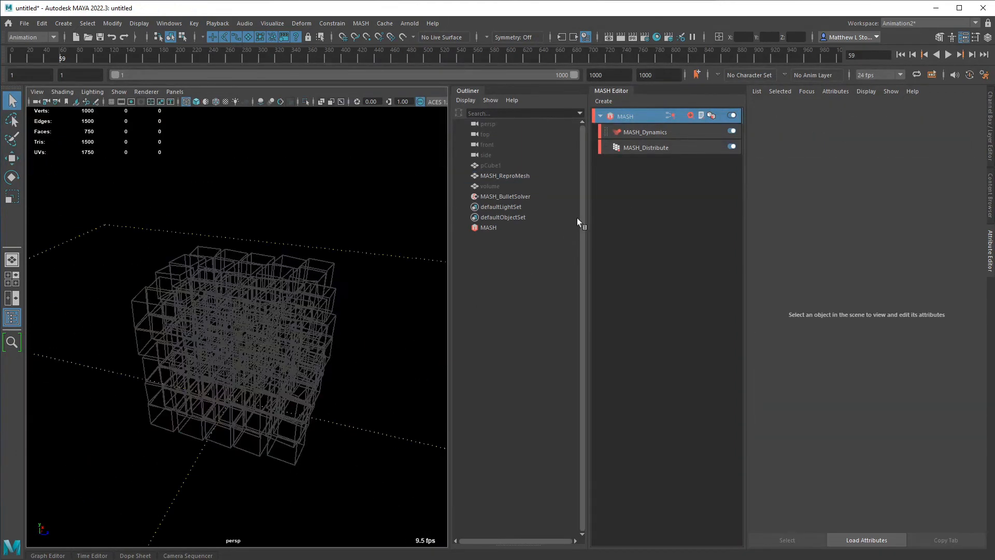
Step: Reopen the constraint's attributes from the MASH Dynamics node, keep the Type on Glue and turn off Continuous Creation
left_click(653, 114)
left_click(664, 132)
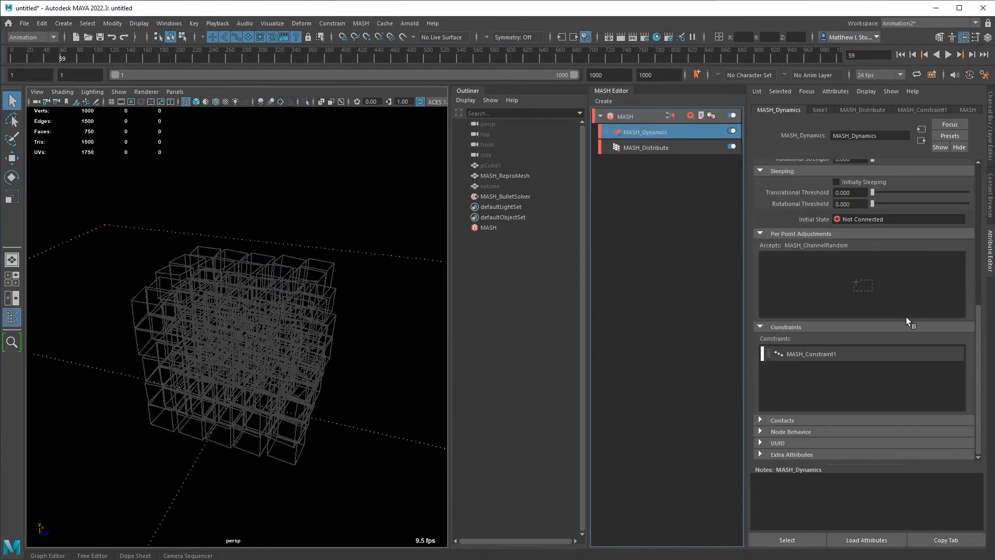
double_click(826, 352)
left_click(856, 185)
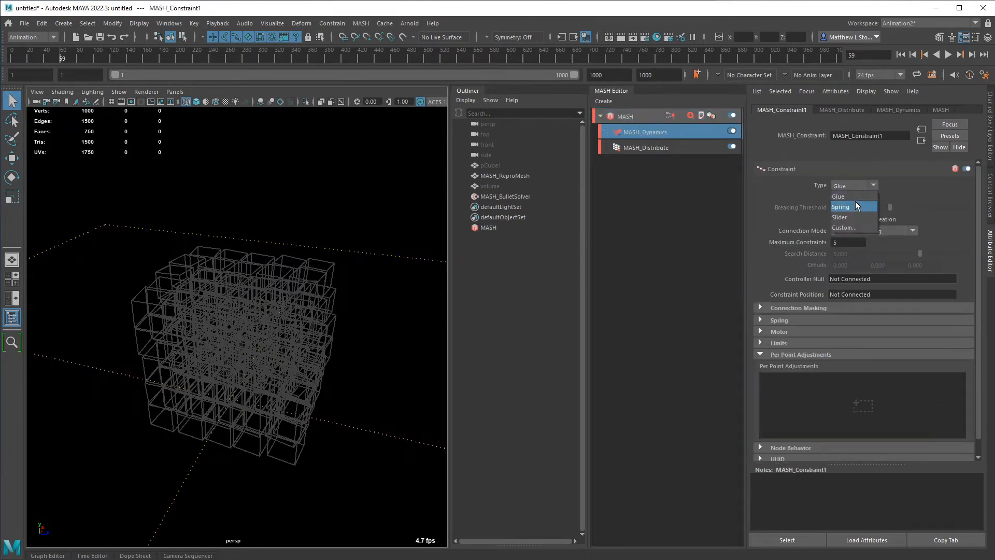
left_click(854, 196)
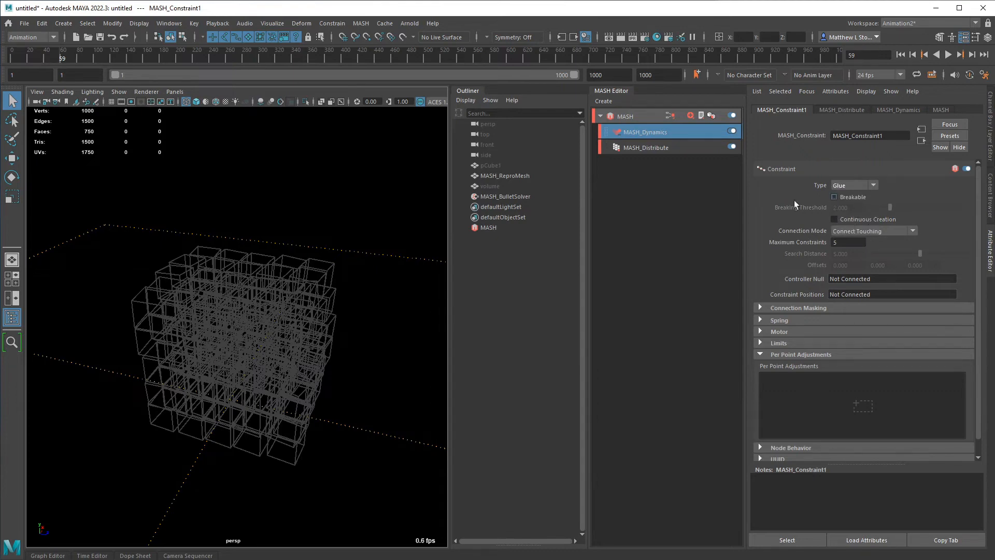
left_click_drag(263, 385, 347, 396, "alt")
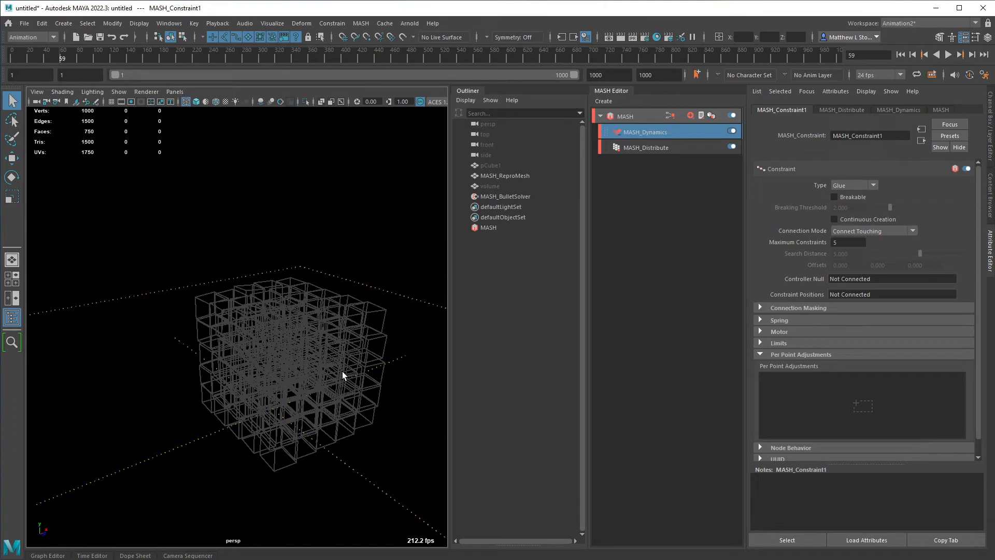
Step: Remove the constraint from the MASH Dynamics node by breaking its connection
left_click(665, 133)
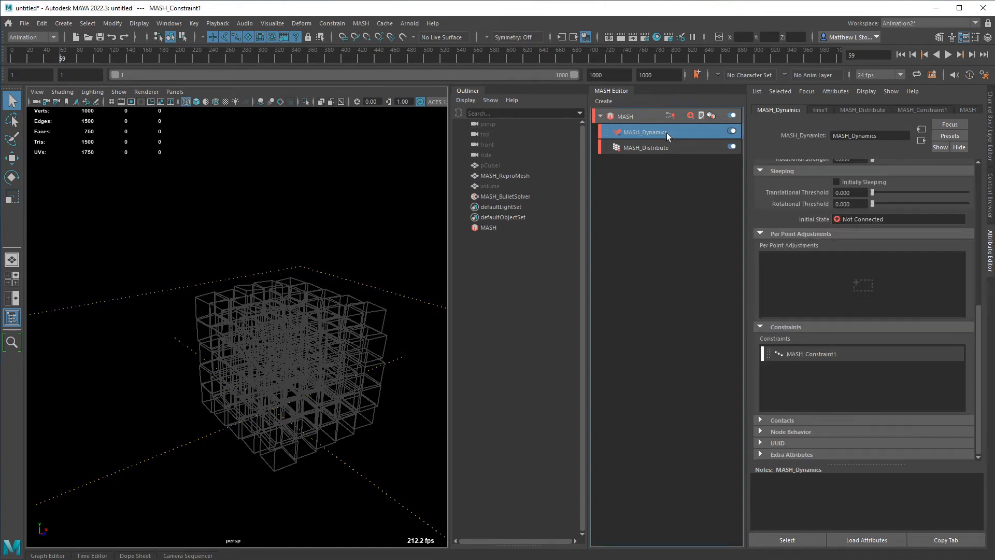
right_click(835, 356)
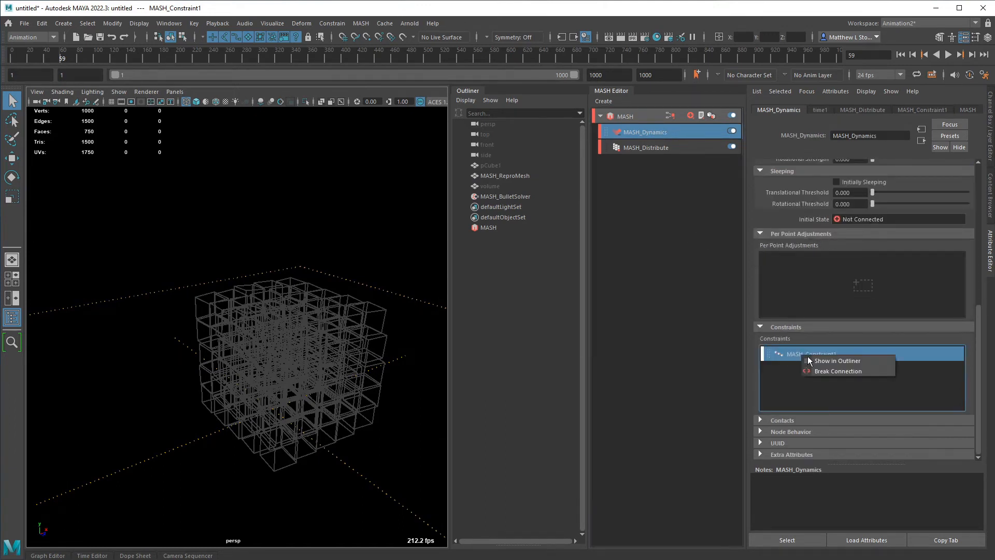
left_click(838, 368)
Step: Switch to the shared notes in the browser and read the MASH 05 and MASH 05A exercise descriptions
key("alt+Tab")
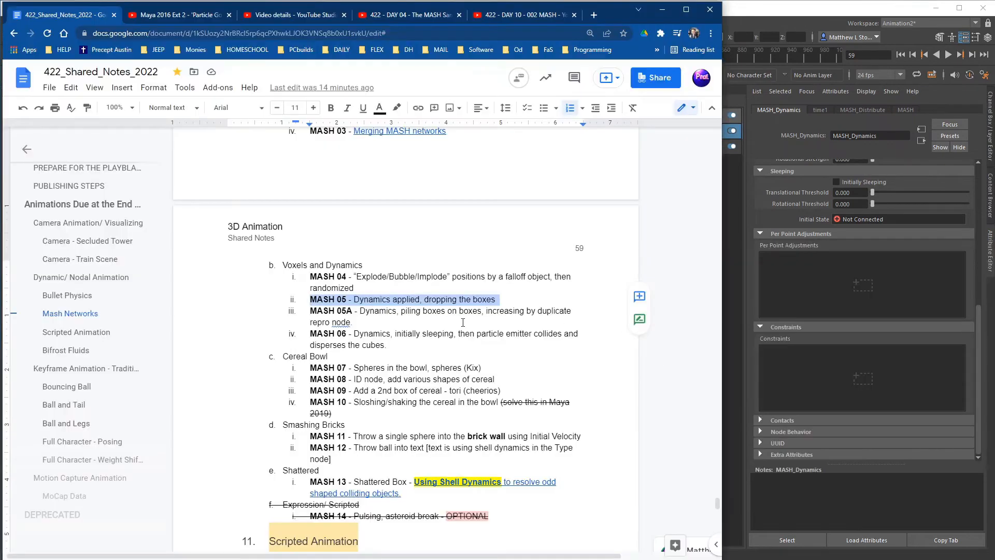
left_click(501, 299)
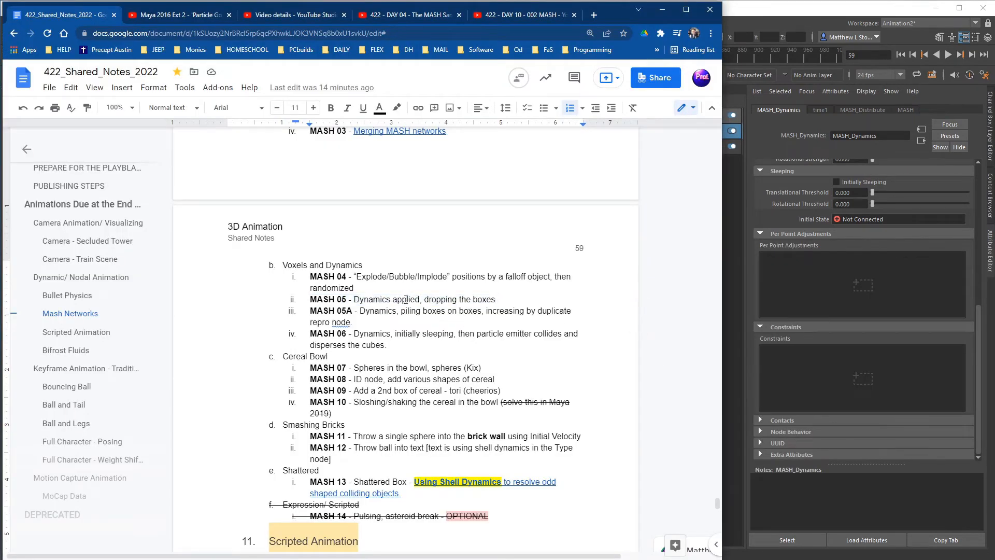
left_click_drag(355, 301, 443, 300)
left_click(511, 302)
left_click_drag(359, 311, 487, 314)
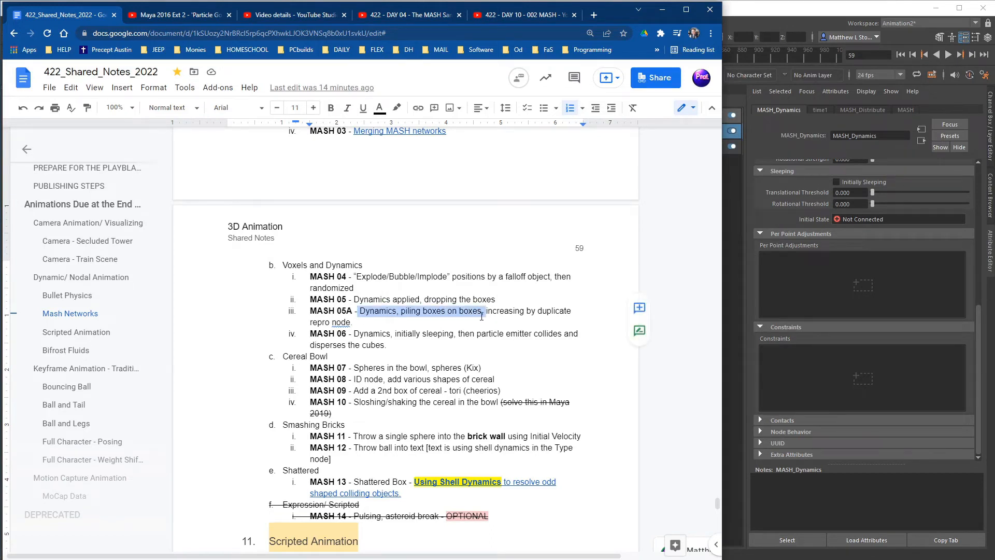
left_click(537, 312)
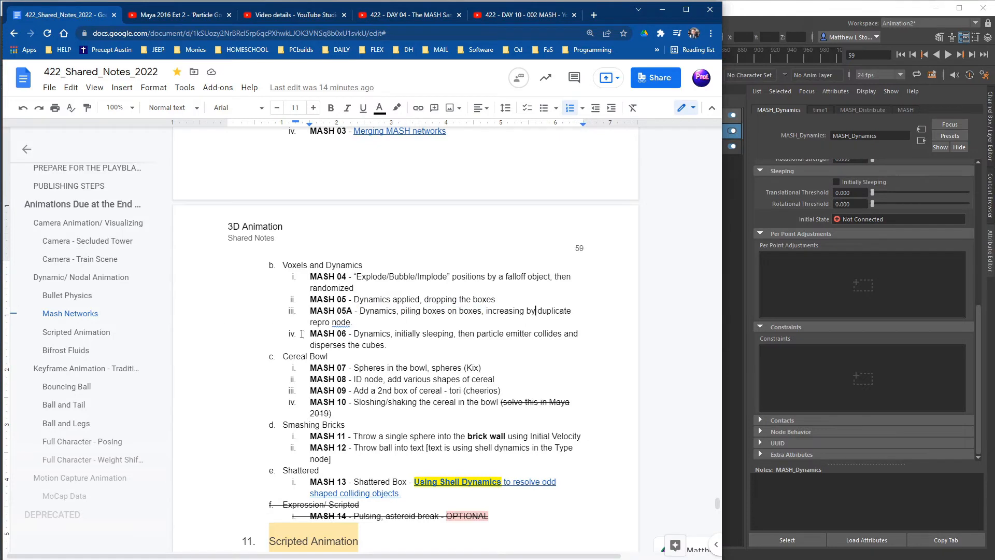
Step: Return to Maya, clear the selection and show the MASH cubes in shaded display
left_click(846, 285)
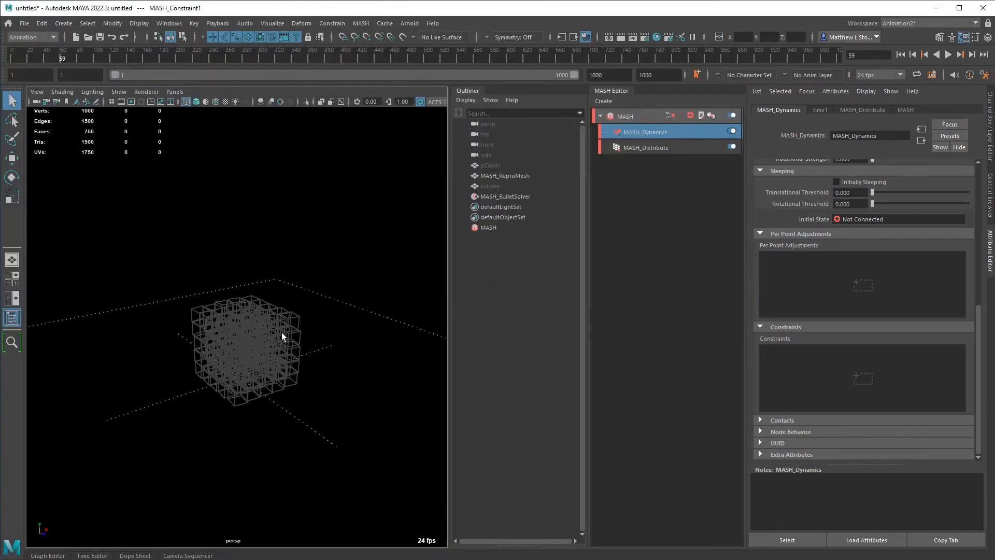
left_click_drag(282, 336, 319, 346, "alt")
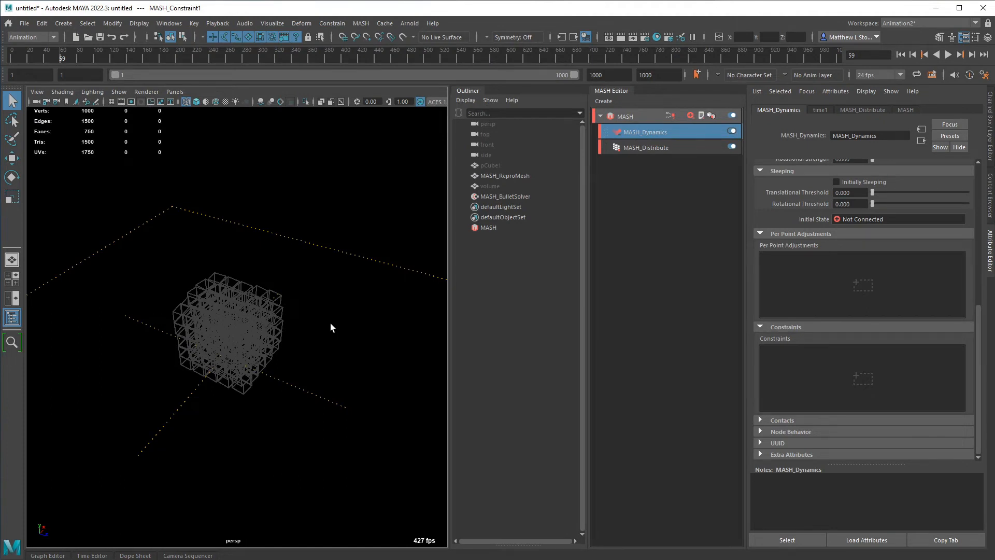
left_click(306, 337)
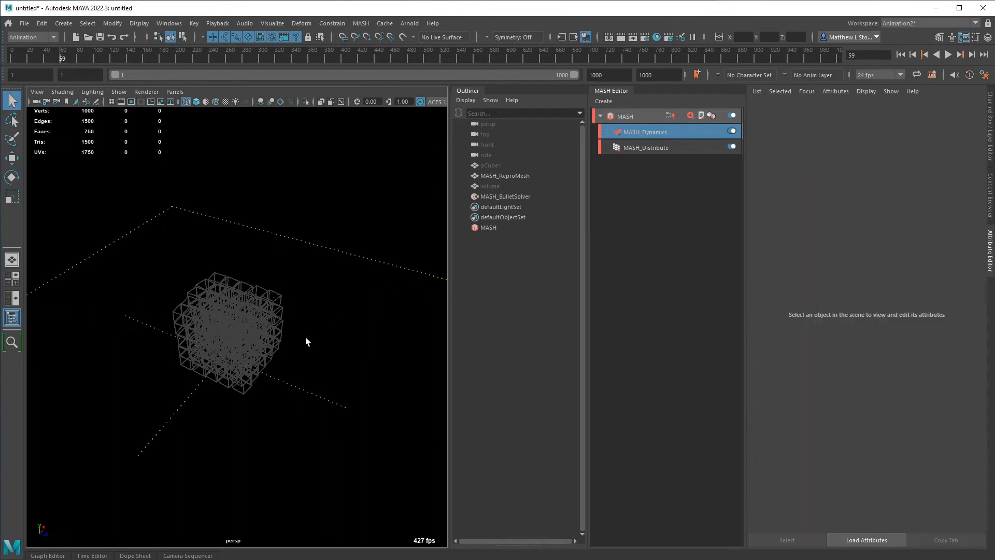
key("5")
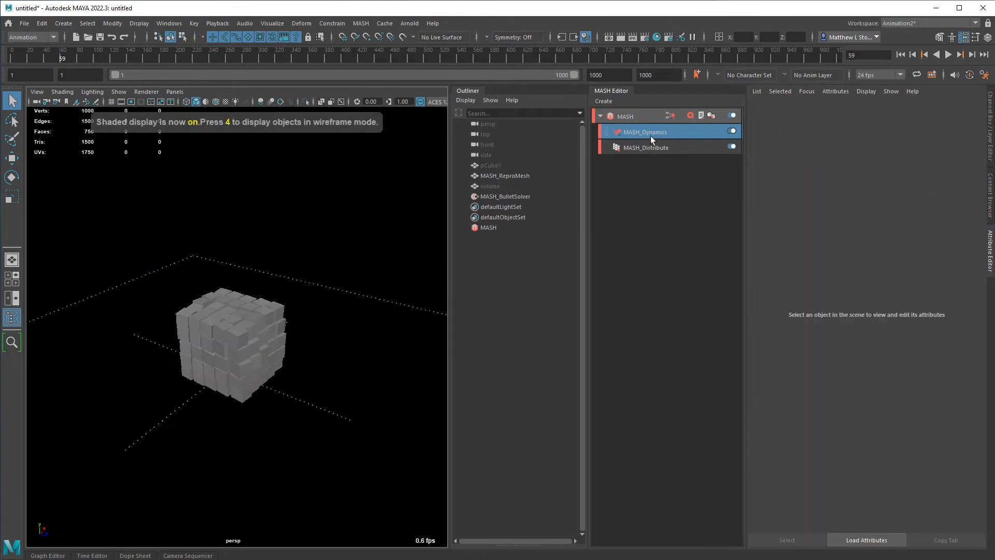
Step: Review the MASH Dynamics and MASH Distribute attributes, and select and frame the hidden volume mesh
left_click(651, 136)
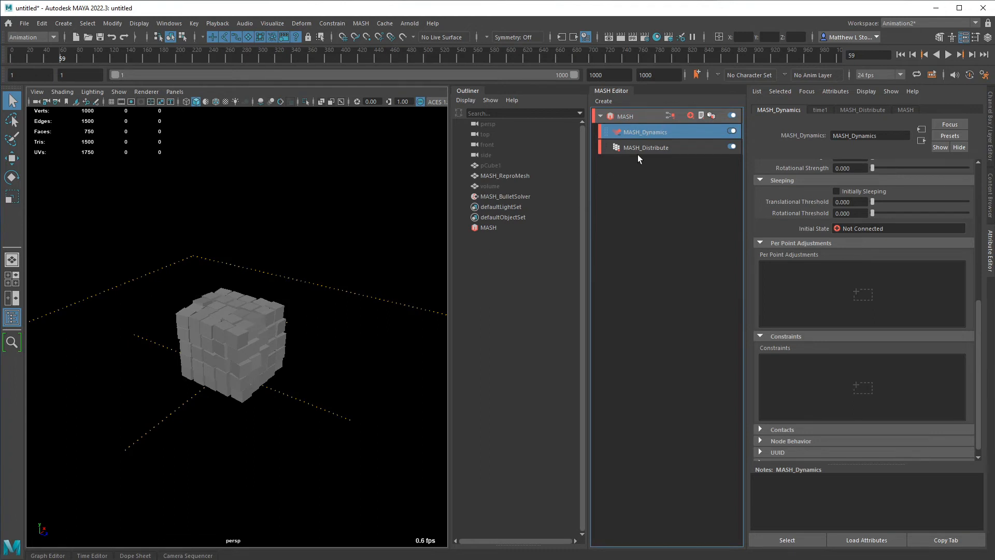
left_click(652, 148)
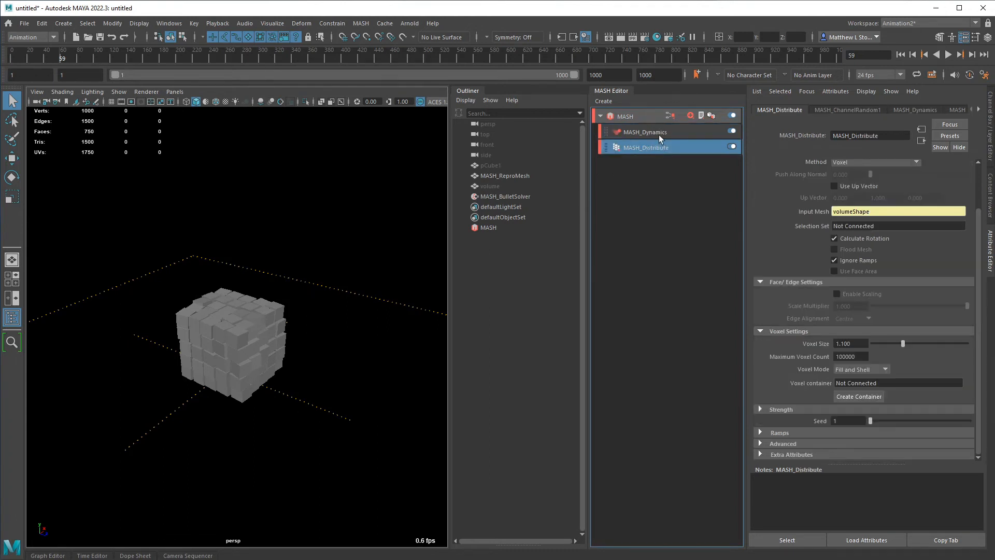
left_click(659, 134)
left_click(508, 187)
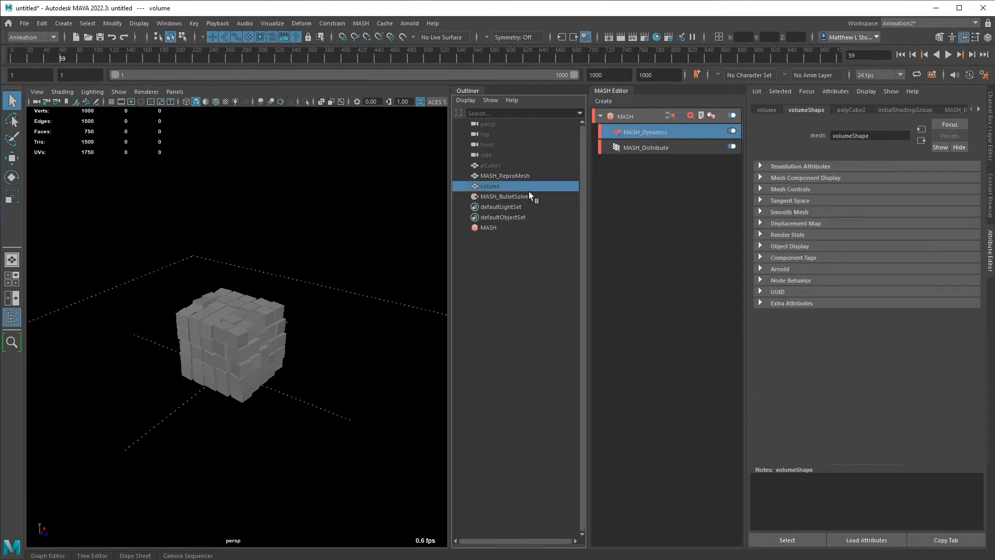
key("f")
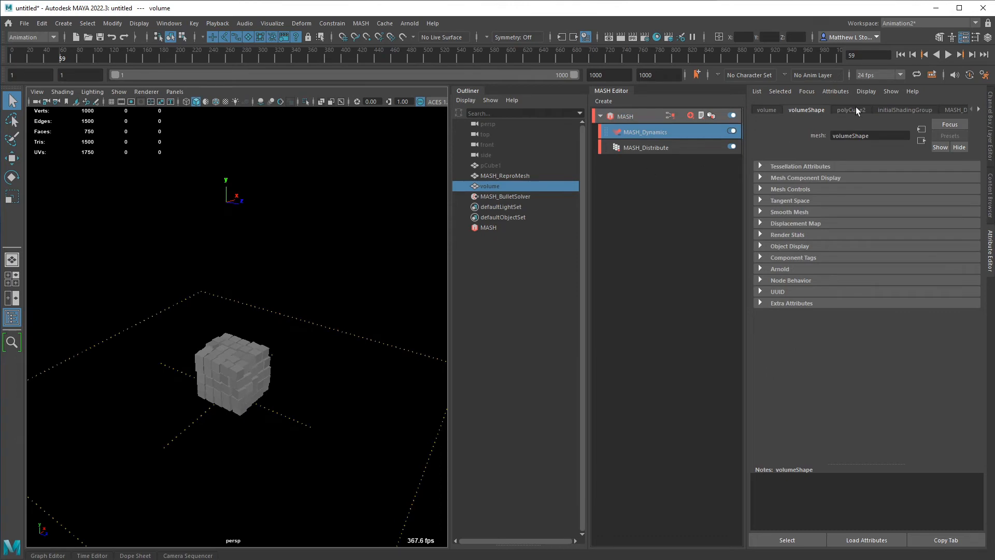
Step: Save the scene in the project's MASH scenes folder as MASH05.ma
key("ctrl+shift+s")
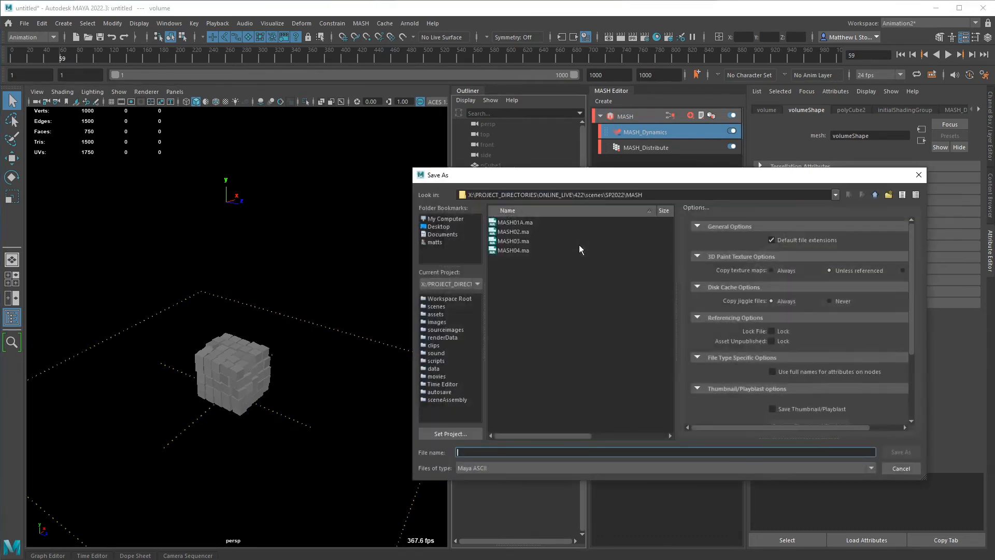
key("alt+Tab")
key("alt+Tab")
left_click(515, 251)
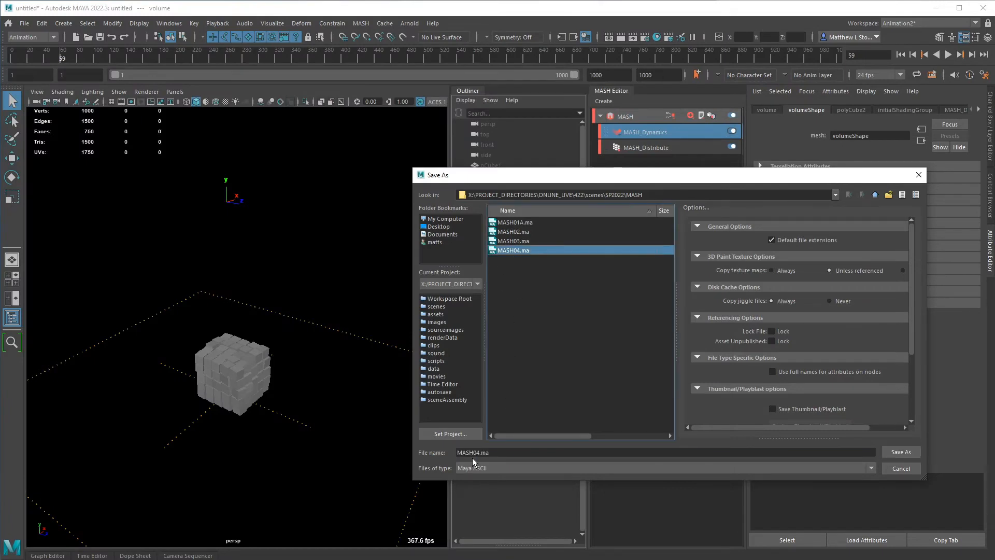
left_click(477, 453)
key("BackSpace")
type("5")
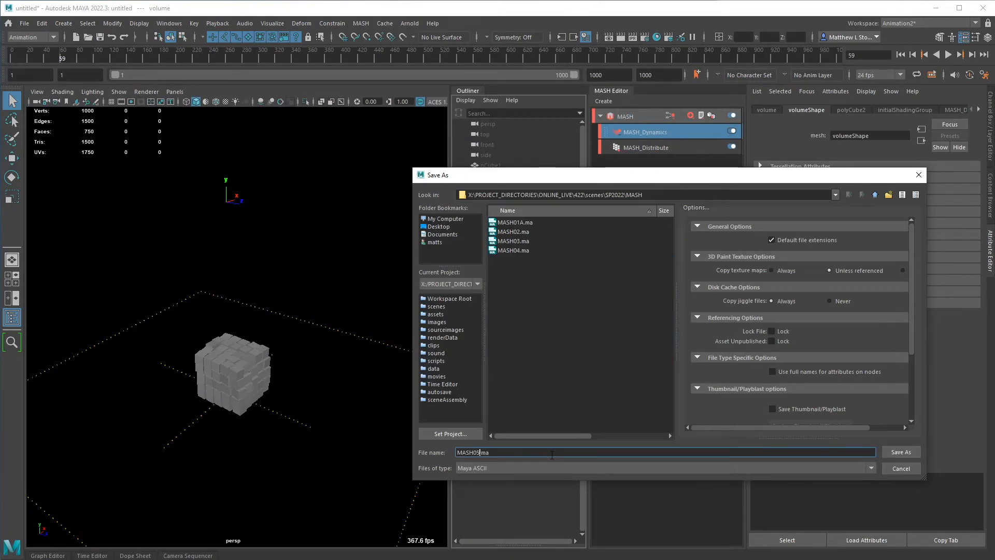
key("Return")
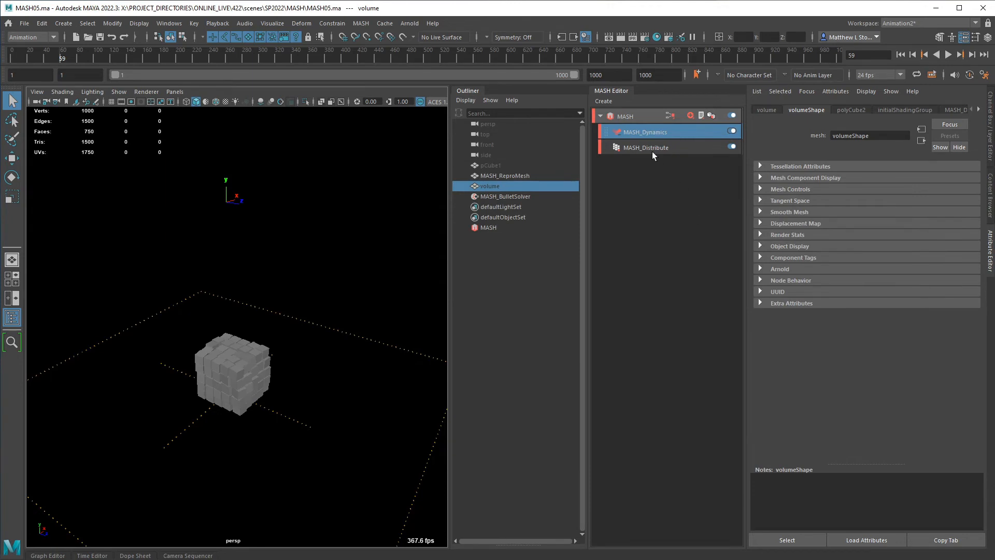
Step: Set the width, height and depth of the volume cube's polyCube2 history to 10
left_click(532, 196)
left_click(503, 187)
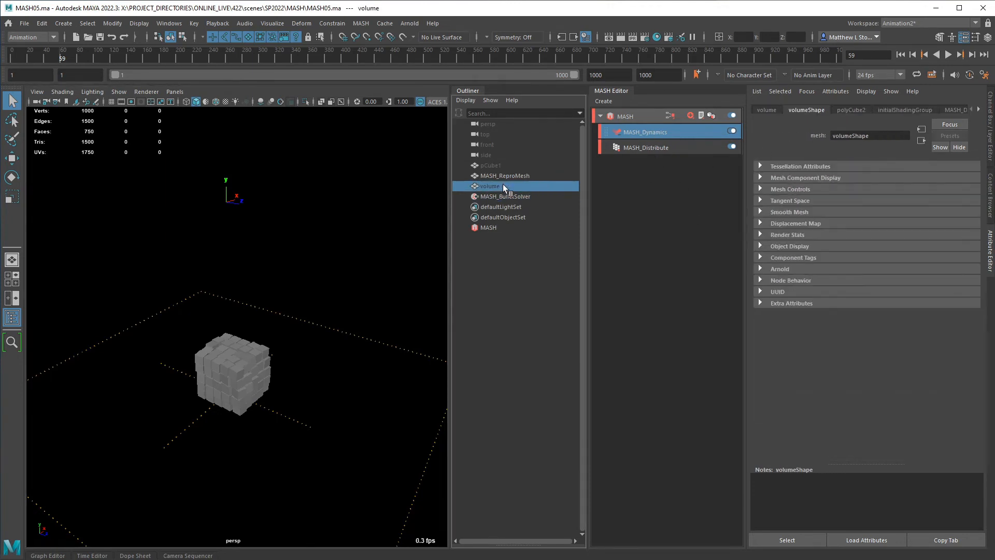
left_click(860, 110)
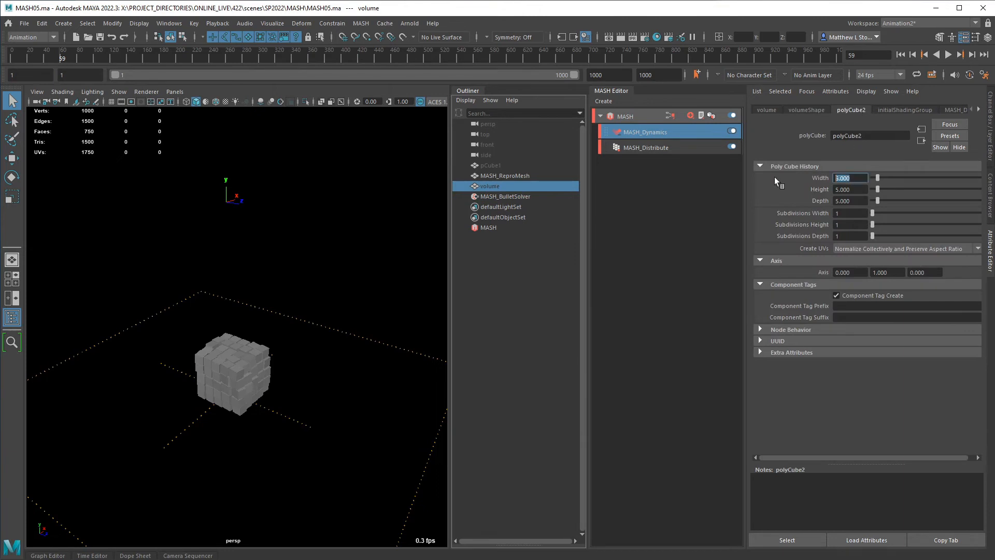
type("10")
key("Tab")
type("10")
key("Tab")
type("10")
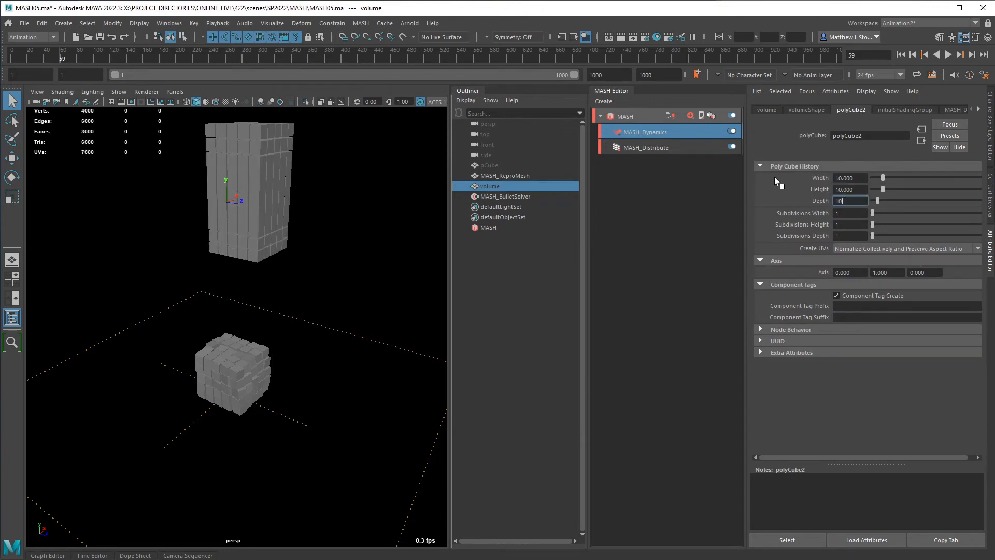
key("Tab")
Step: Play the simulation of the enlarged cube from the first frame, and stop it after the cubes land
left_click(505, 176)
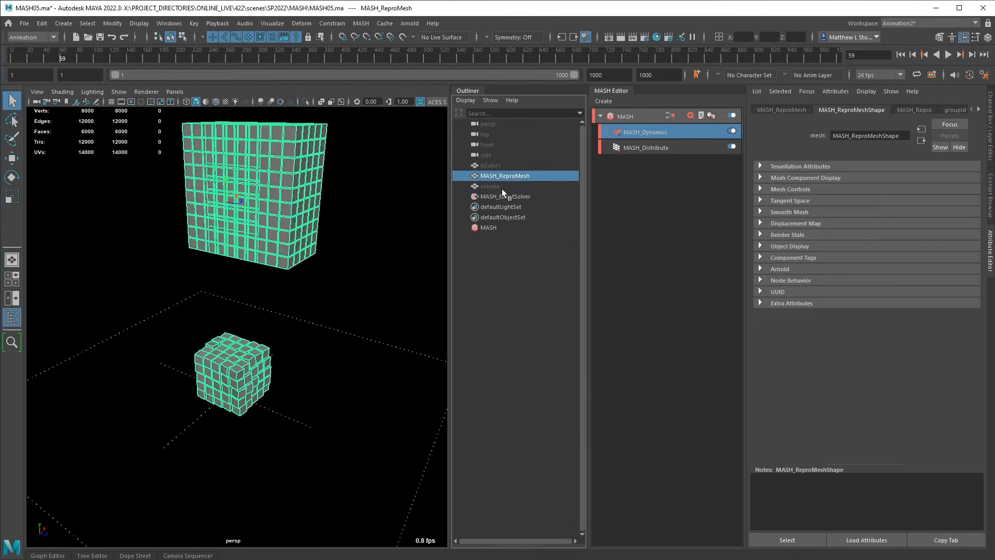
left_click(502, 186)
left_click(901, 55)
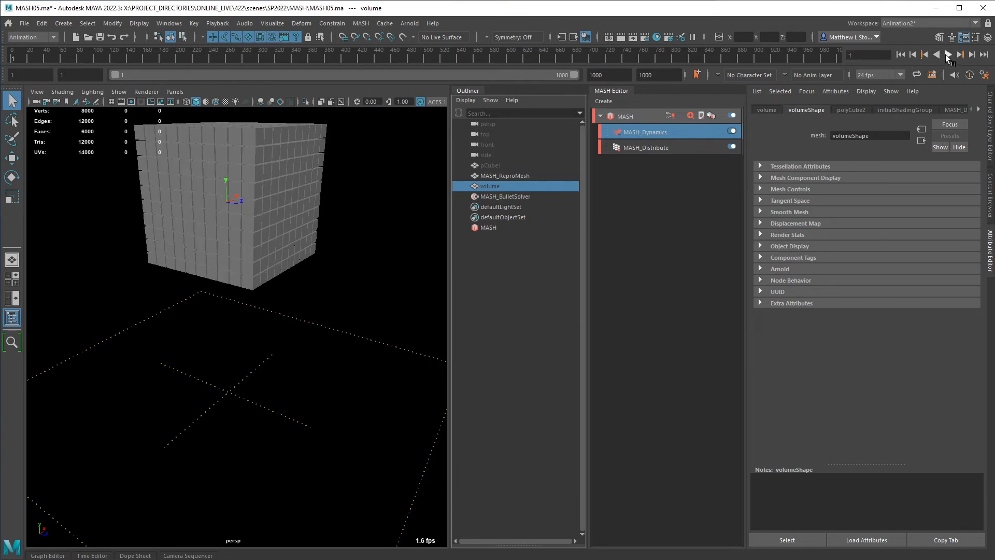
left_click(948, 55)
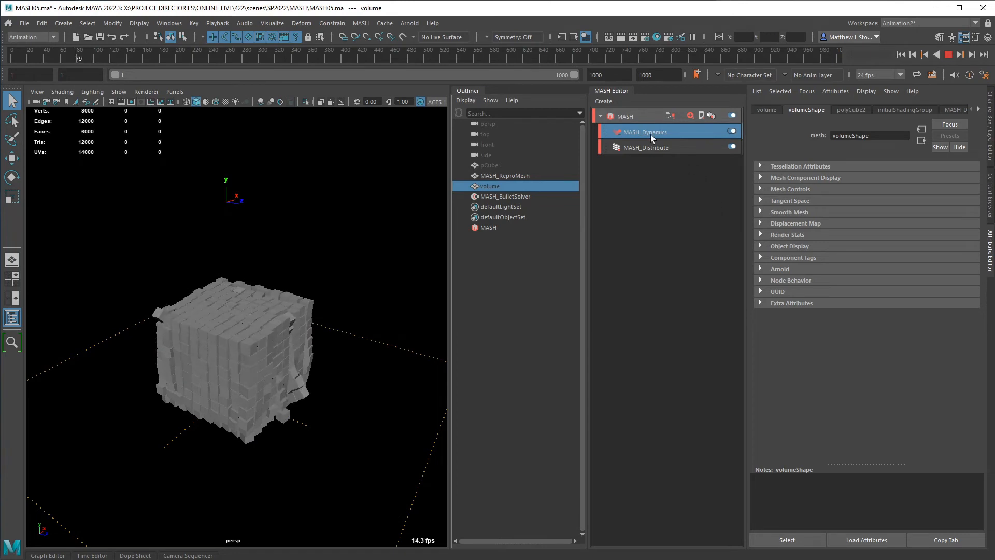
left_click(948, 55)
Step: Lower the friction of the MASH_Dynamics node to 0.231
scroll(903, 266, "up", 5)
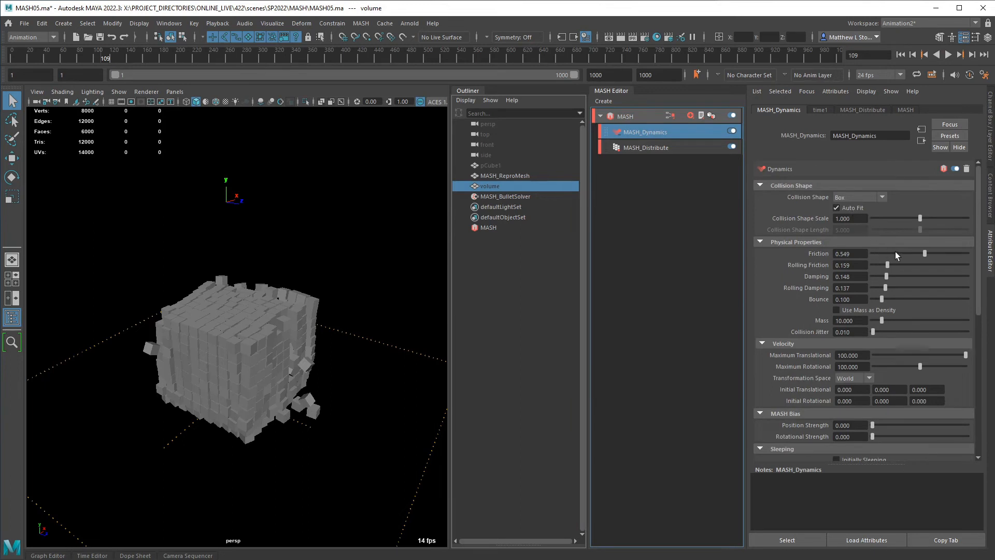
left_click(902, 254)
left_click(895, 254)
Step: Set the X initial translational velocity of MASH_Dynamics to 1 and replay the simulation from the start
scroll(815, 331, "down", 3)
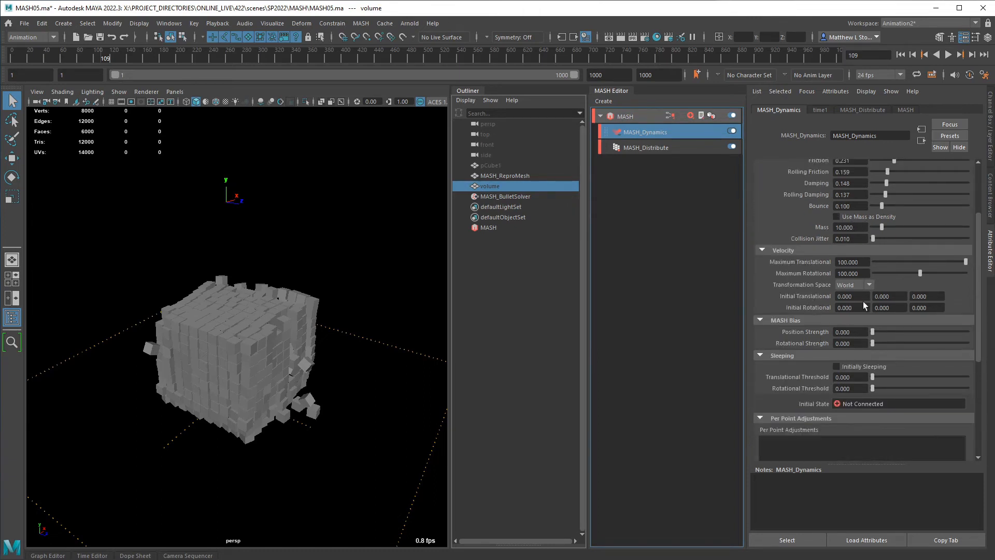
left_click_drag(869, 297, 805, 302)
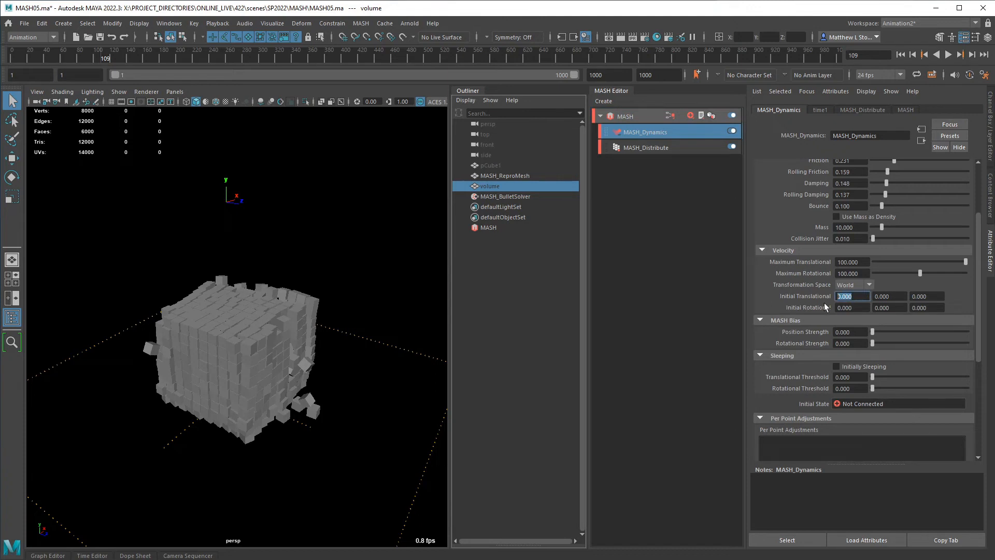
type("1")
key("Tab")
left_click(900, 54)
left_click(948, 55)
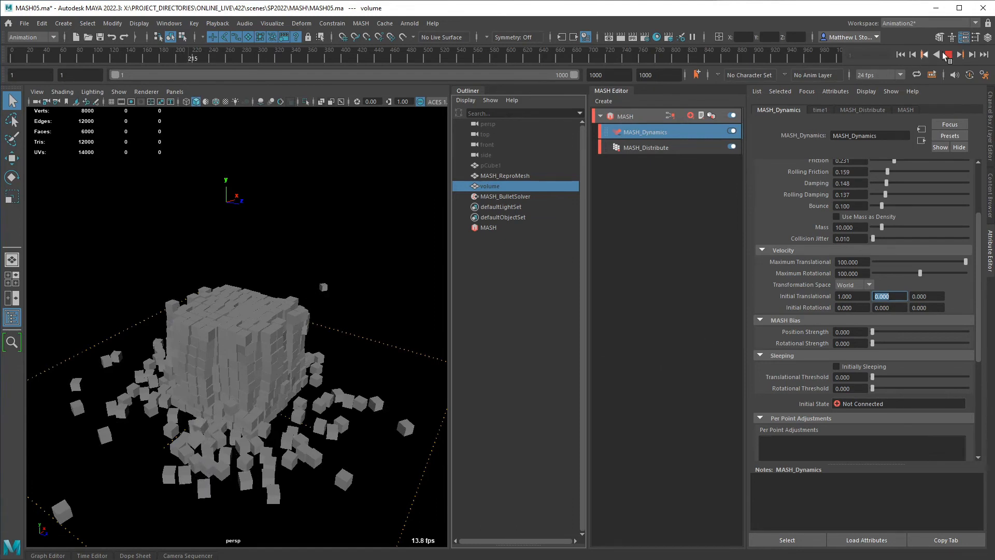
key("Escape")
Step: Set the X initial rotational velocity of MASH_Dynamics to 1 and replay the simulation from the start
left_click(839, 308)
type("1")
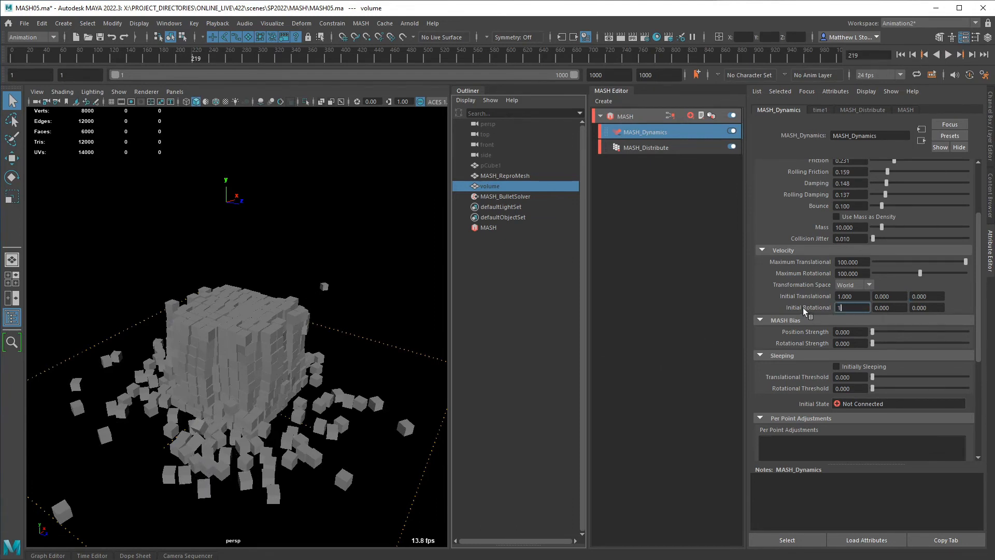
key("Tab")
left_click(900, 55)
left_click(951, 55)
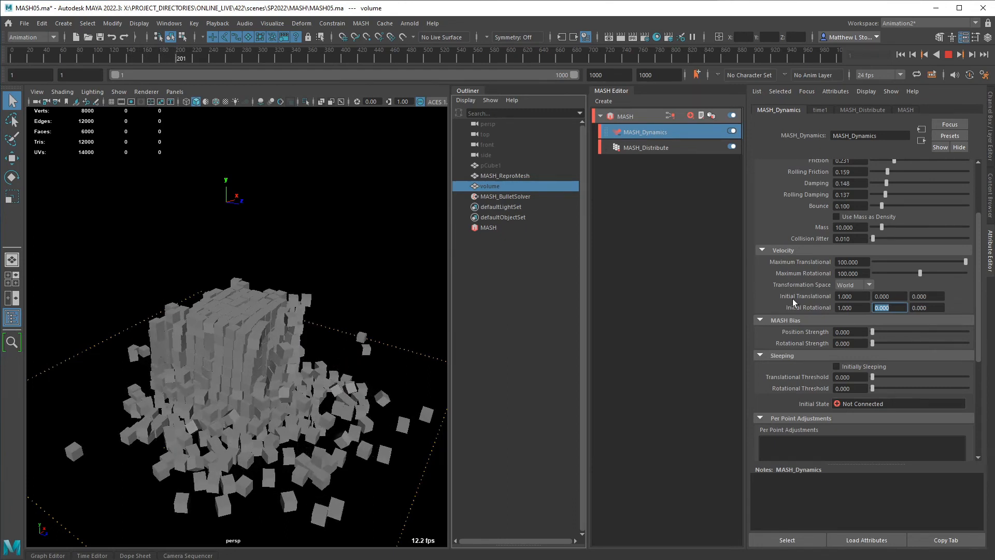
Step: Set the Y and Z initial rotational velocity to 2, and watch the simulation replayed from the start
scroll(834, 254, "up", 3)
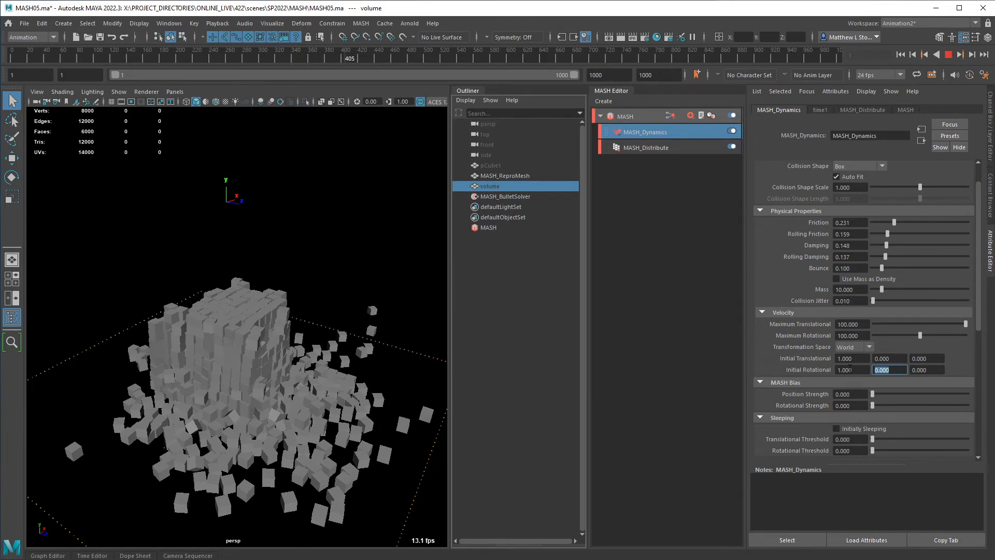
type("2")
key("Tab")
type("2")
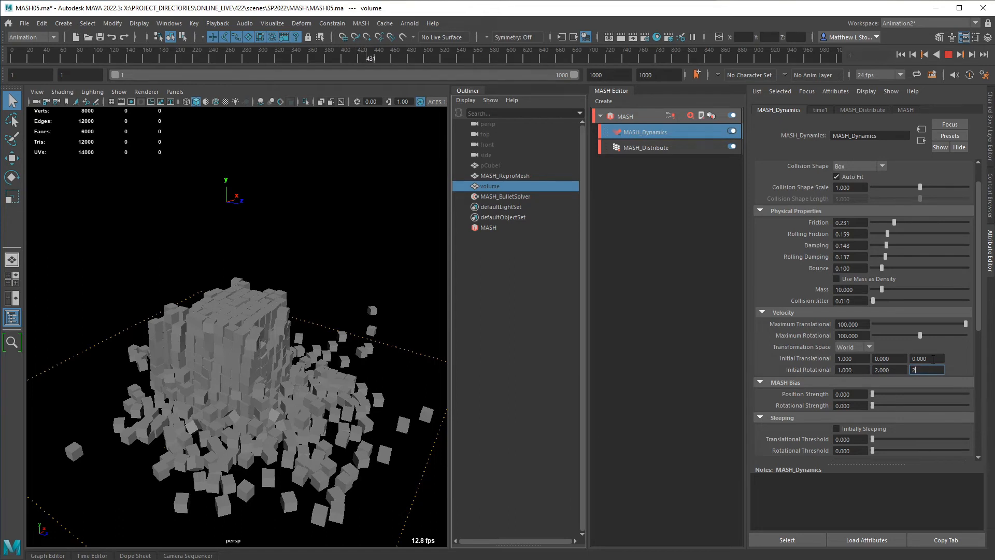
key("Tab")
left_click(900, 55)
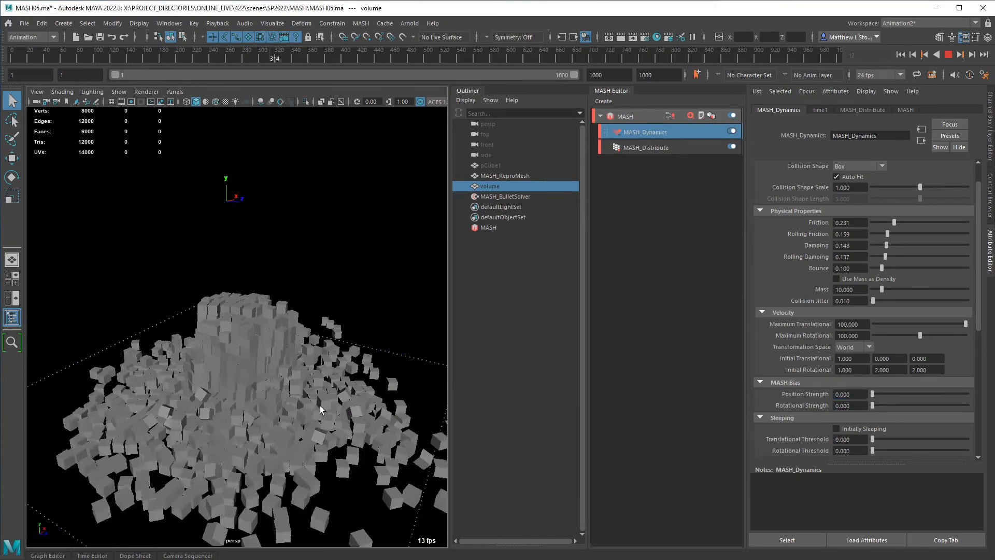
left_click_drag(228, 426, 303, 413, "alt")
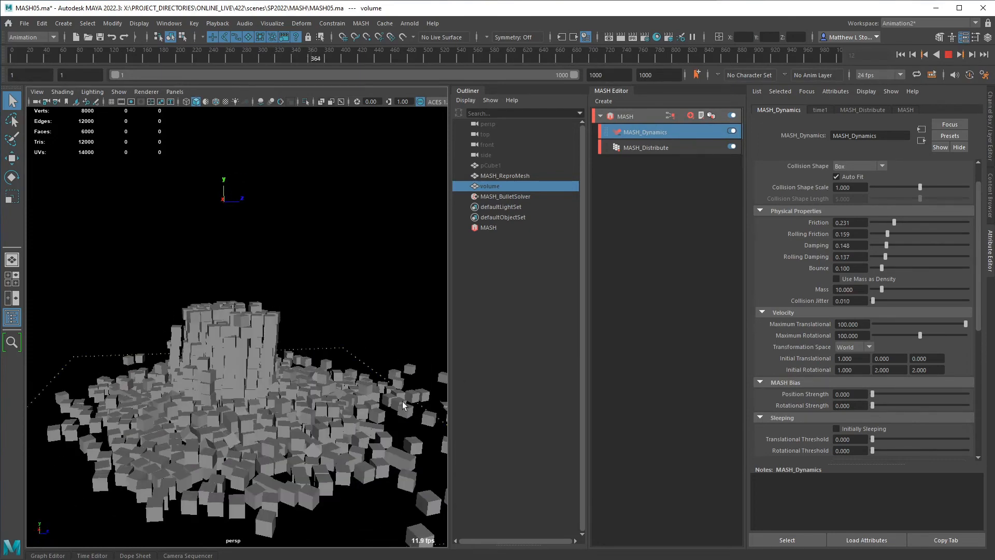
left_click(951, 54)
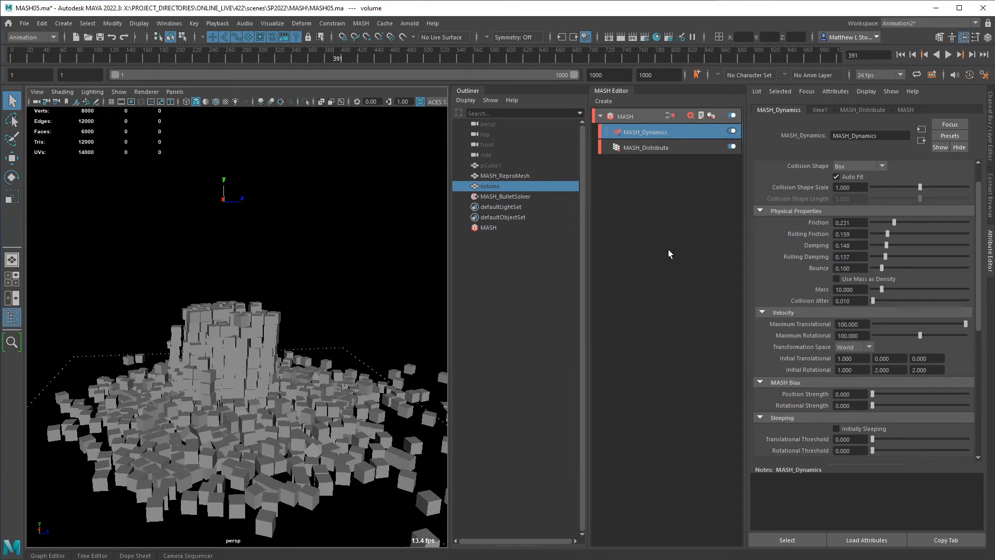
Step: Clear the selection and return the simulation to frame 1, with the whole MASH cube in view
left_click(528, 254)
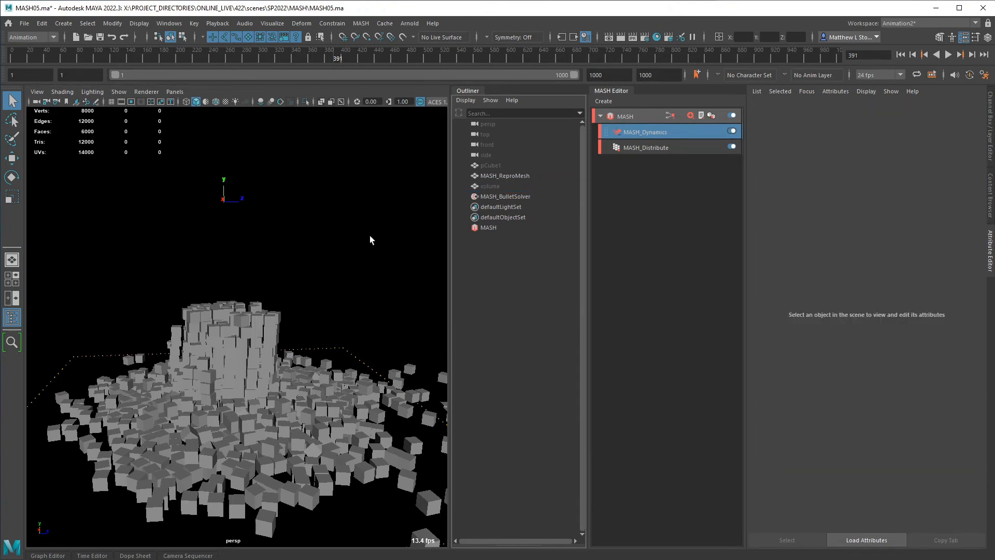
left_click(900, 55)
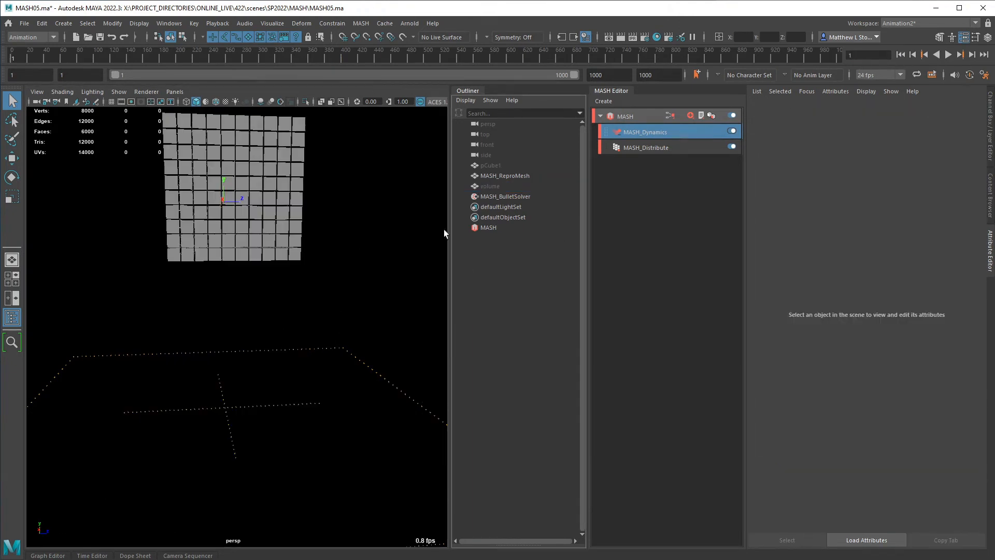
left_click_drag(405, 244, 352, 260, "alt")
right_click_drag(353, 259, 343, 247, "alt")
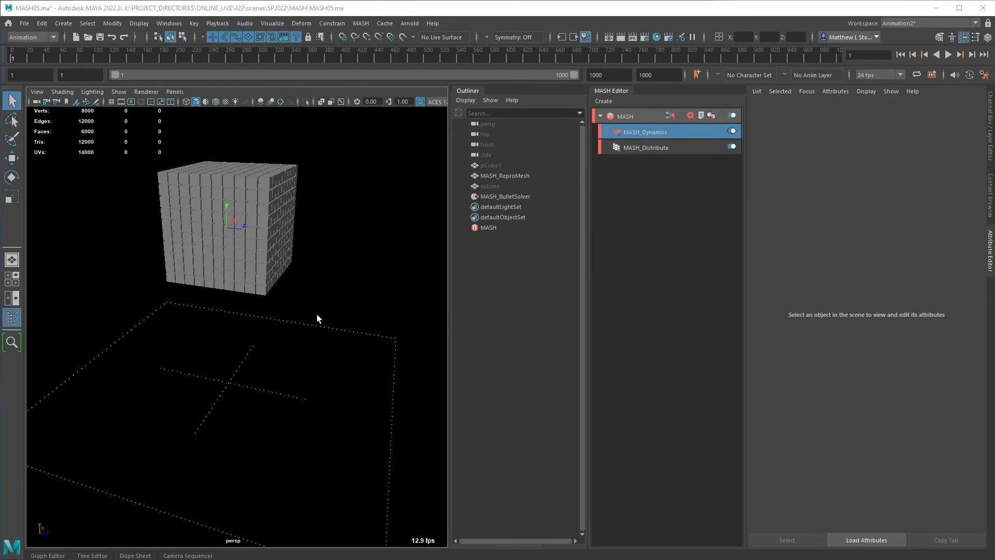
Step: Create a polygon cylinder, a polygon torus and a polygon sphere as additional source shapes
key("space")
left_click(232, 281)
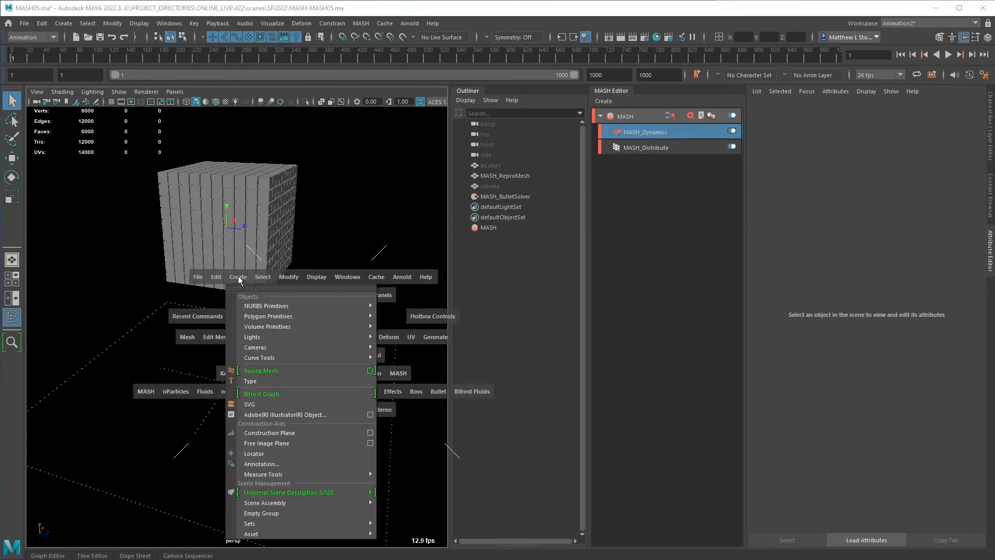
mouse_move(360, 321)
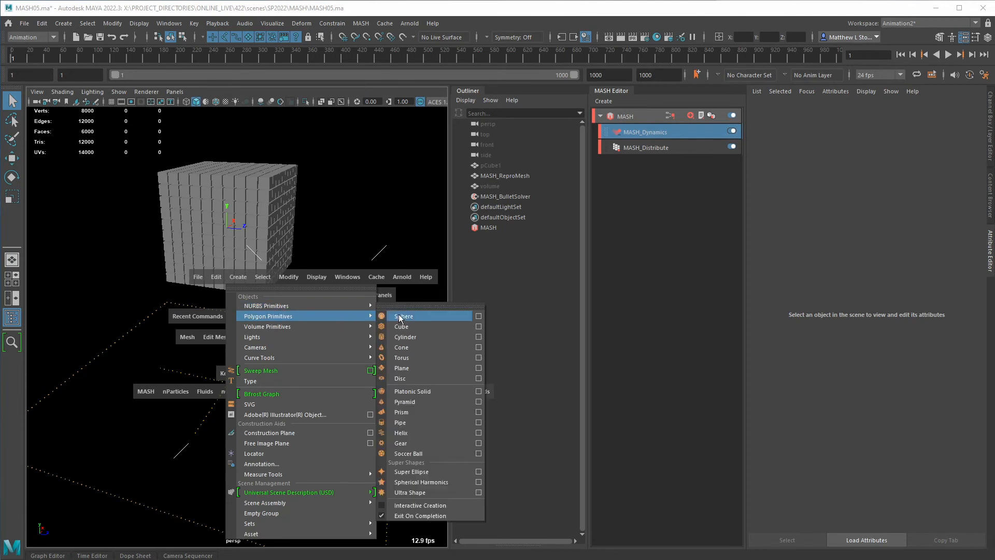
left_click(430, 300)
left_click_drag(440, 287, 403, 141)
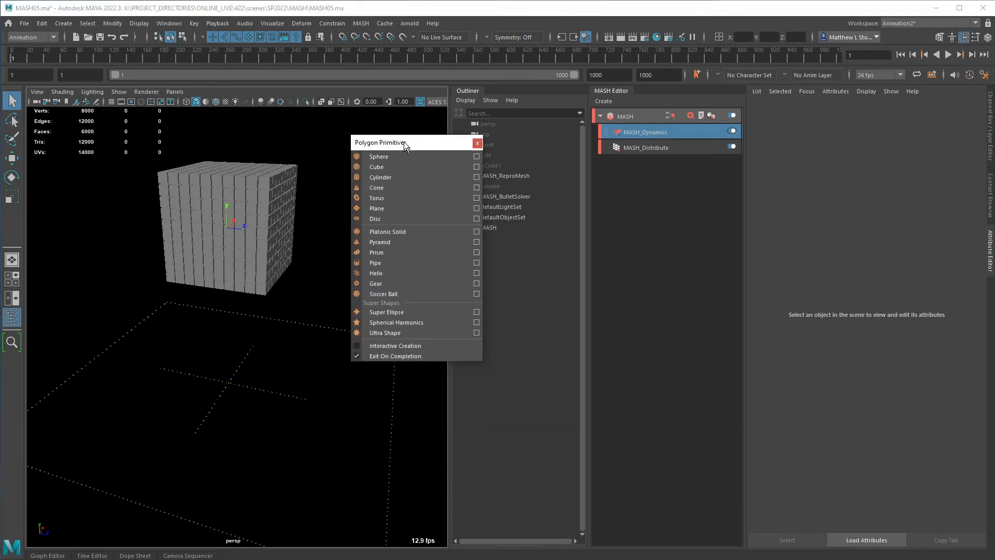
left_click(389, 177)
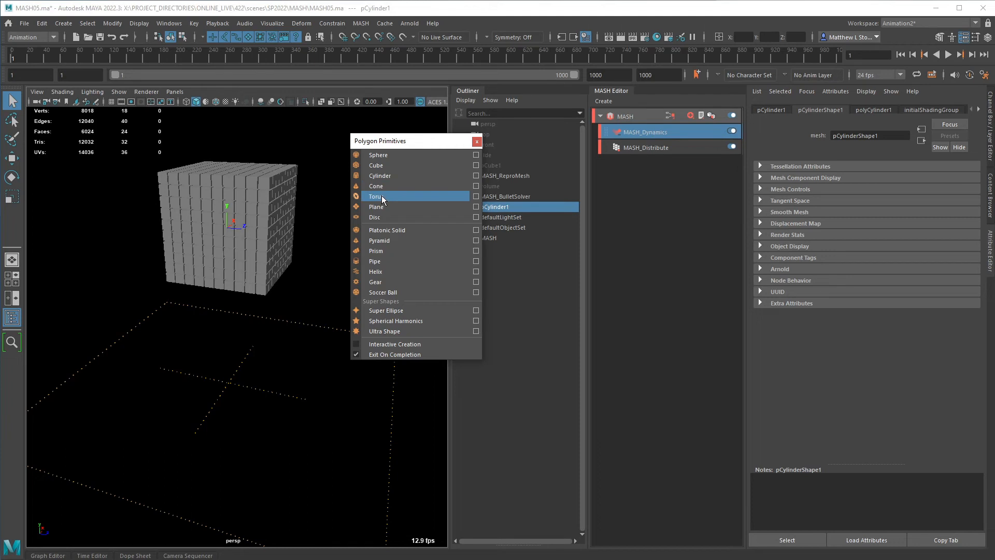
left_click(382, 196)
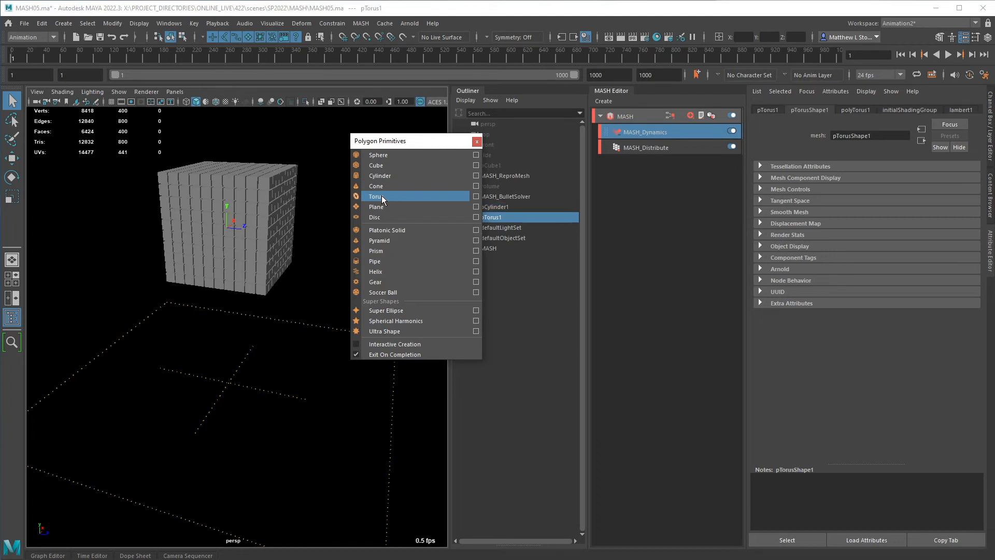
left_click(381, 155)
left_click_drag(390, 145, 290, 155)
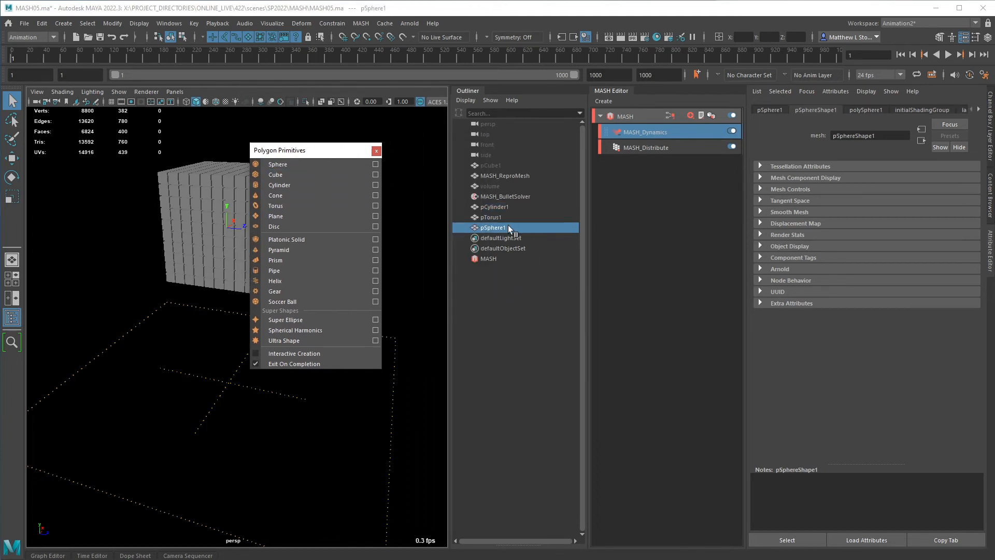
left_click(376, 150)
Step: Add pCylinder1, pTorus1 and pSphere1 to the MASH_Repro node's objects below pCube1
left_click_drag(493, 227, 491, 205)
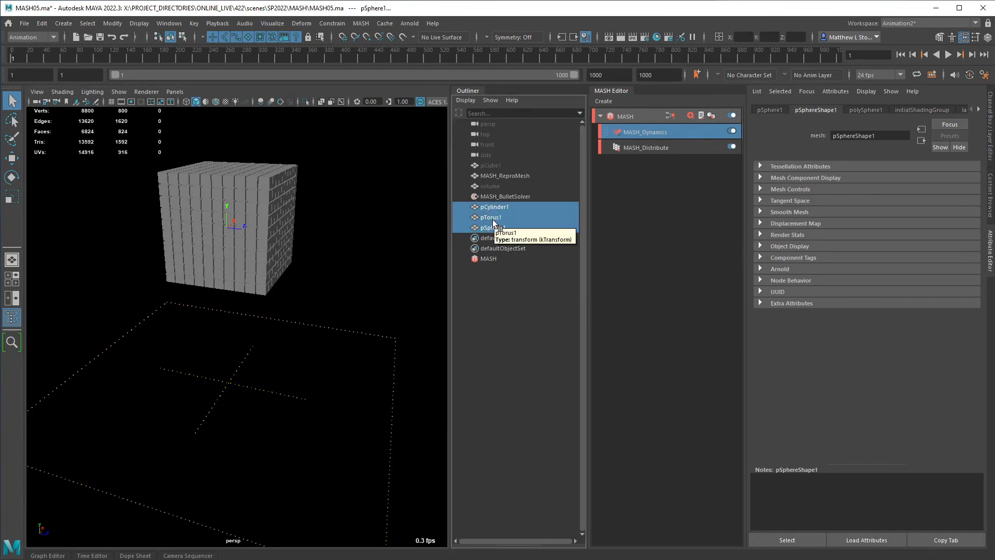
left_click(980, 109)
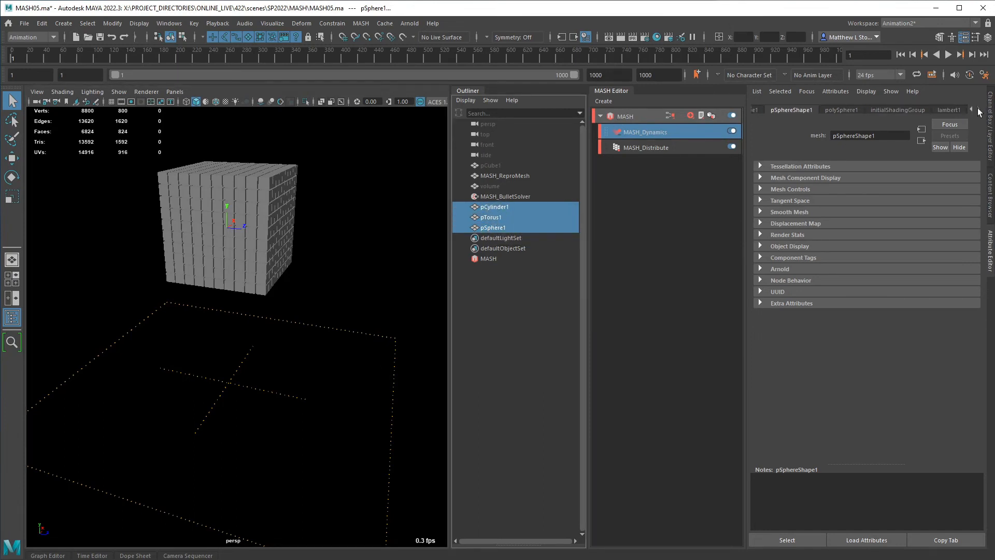
left_click(624, 116)
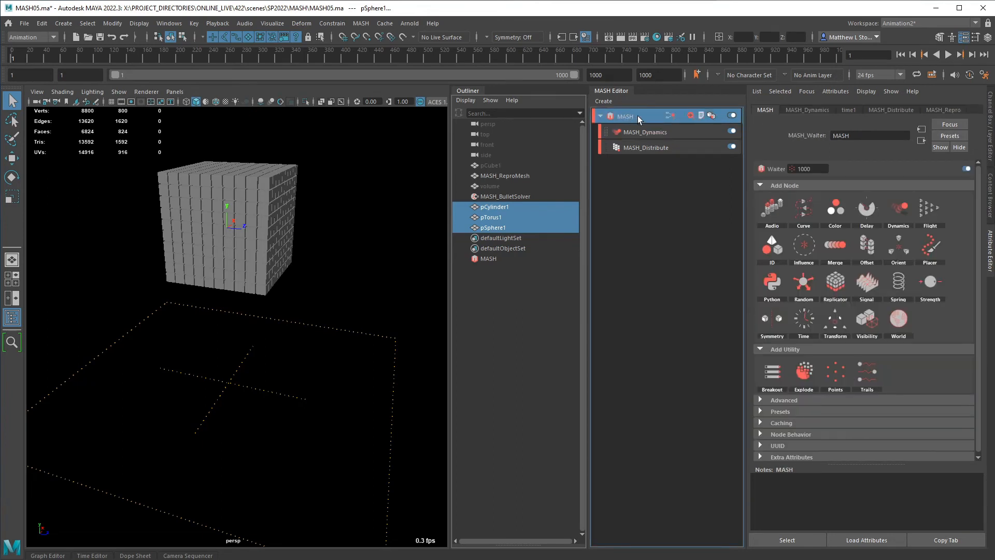
left_click(945, 110)
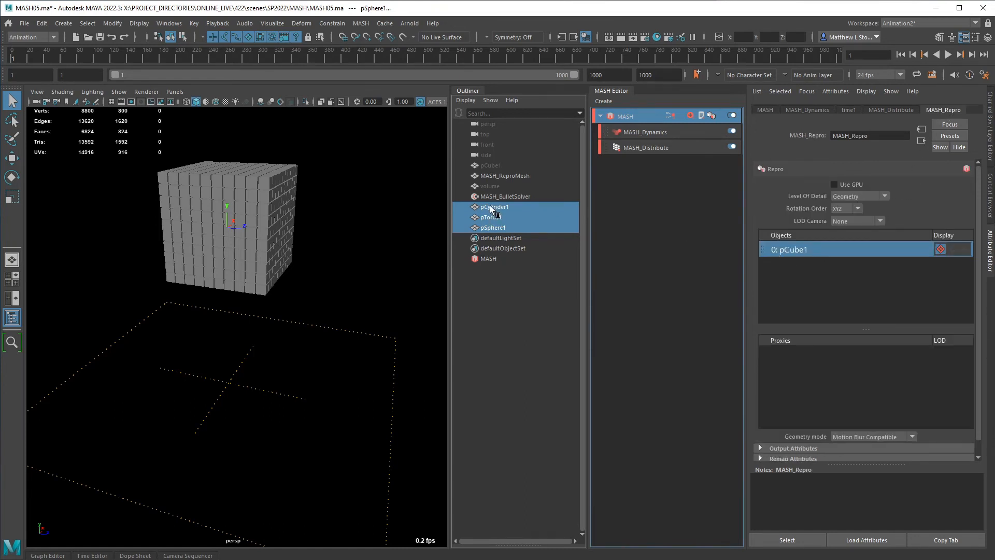
left_click_drag(490, 205, 681, 262)
left_click_drag(802, 285, 844, 284)
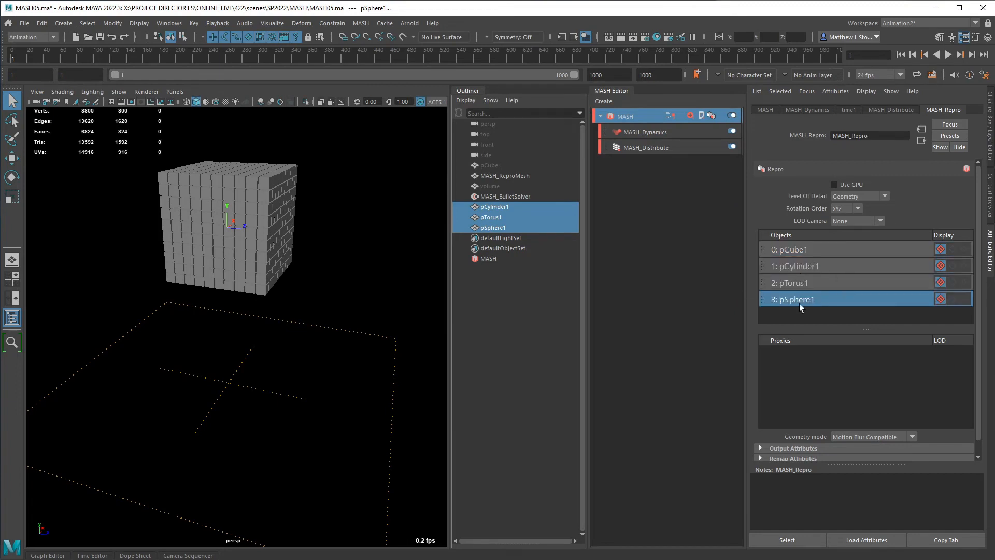
Step: Add an ID node to the MASH network and place it between MASH_Dynamics and MASH_Distribute
left_click(690, 117)
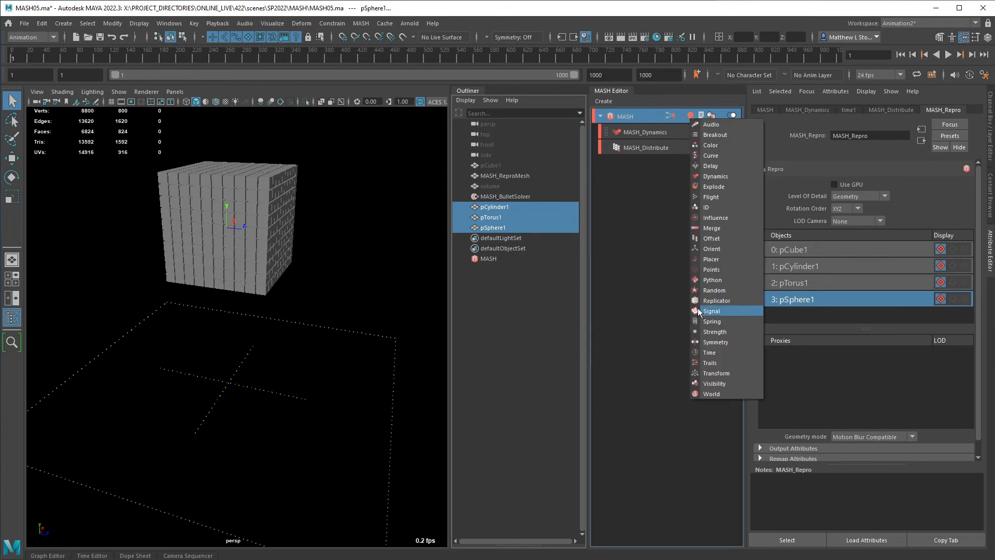
left_click(709, 207)
left_click(642, 132)
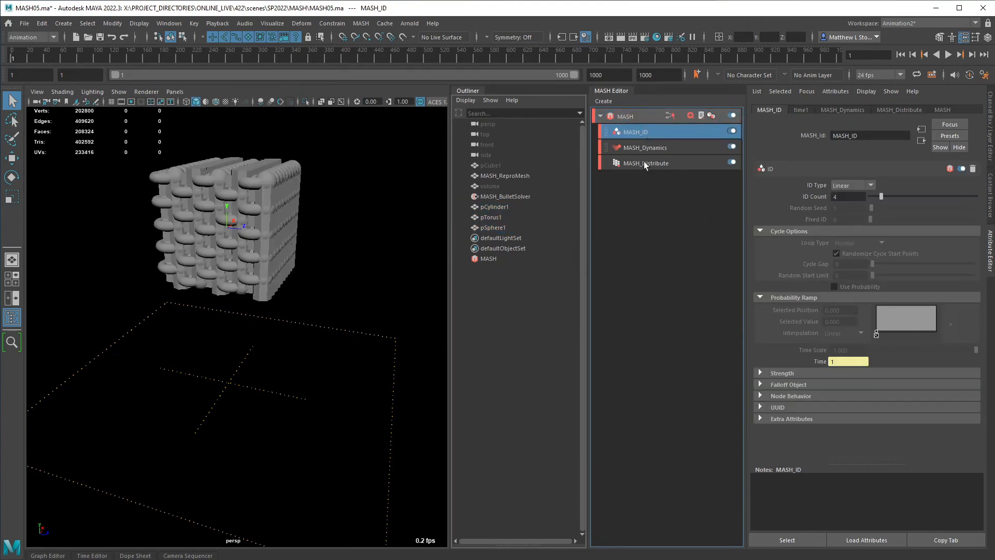
left_click_drag(642, 134, 651, 163)
left_click(652, 148)
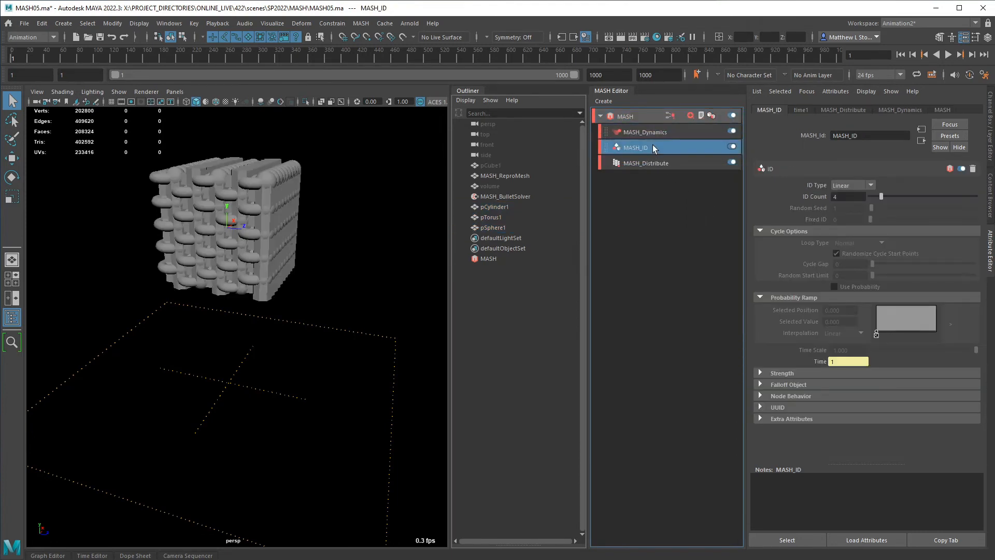
Step: Set the MASH_ID node's ID Type to Random
double_click(834, 196)
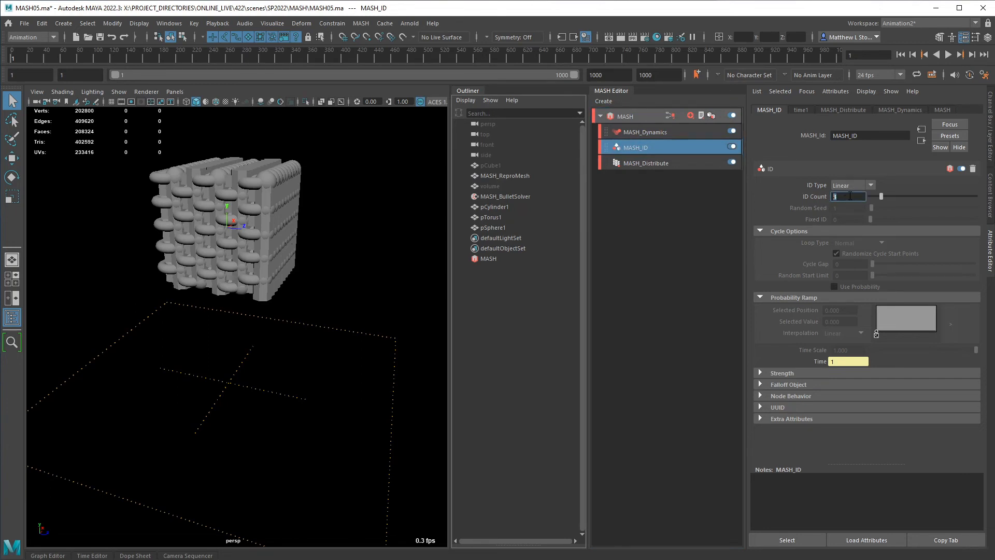
left_click(848, 188)
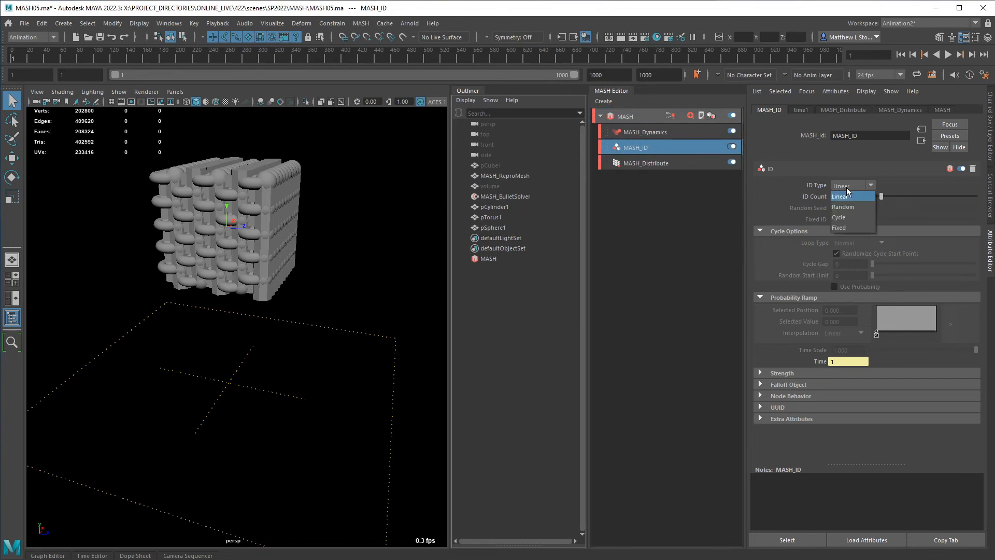
left_click(848, 206)
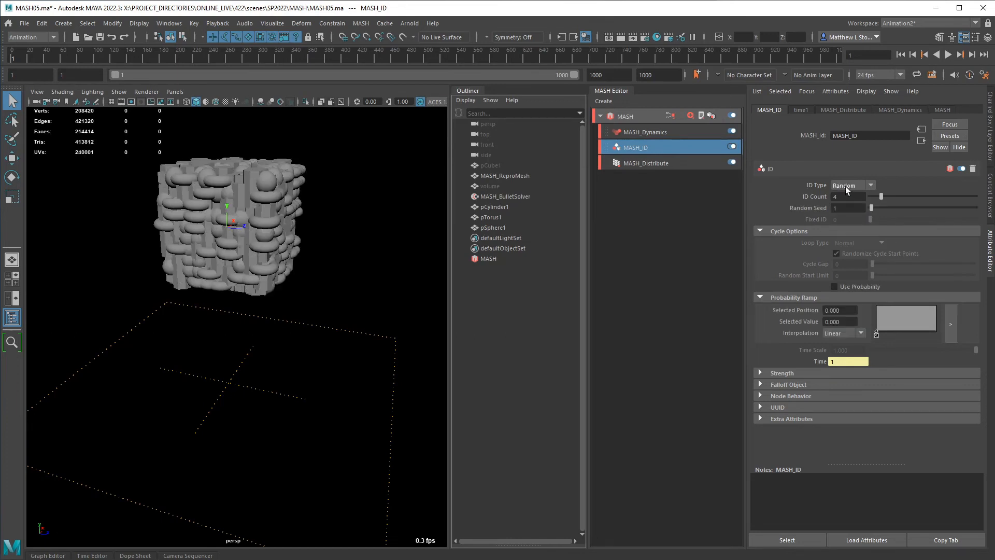
Step: Set the collision shape of MASH_Dynamics to Convex Hull
left_click(670, 132)
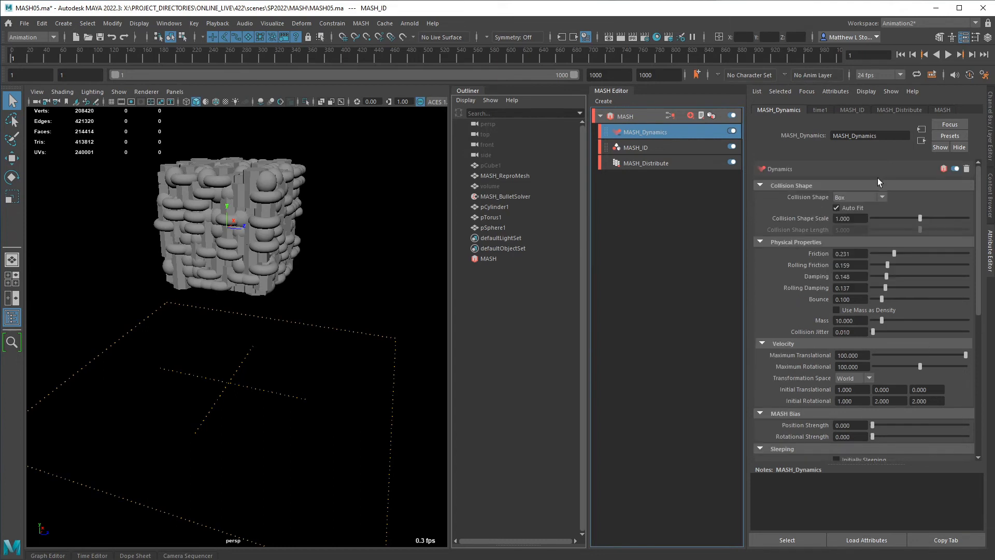
left_click(882, 197)
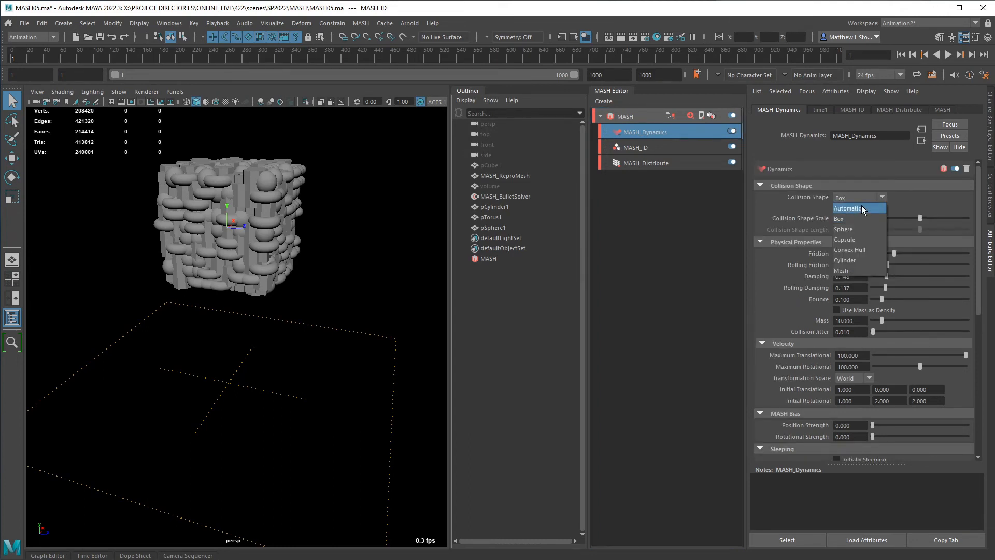
left_click(862, 250)
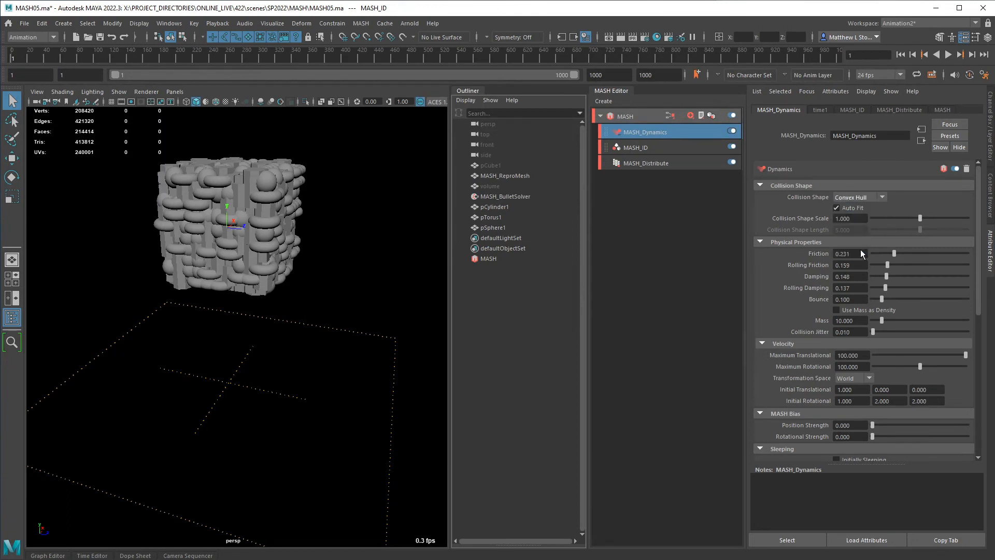
Step: Turn on the Collision Shapes debugging display of the Bullet solver, and play the first frames of the simulation
left_click(670, 116)
left_click(719, 124)
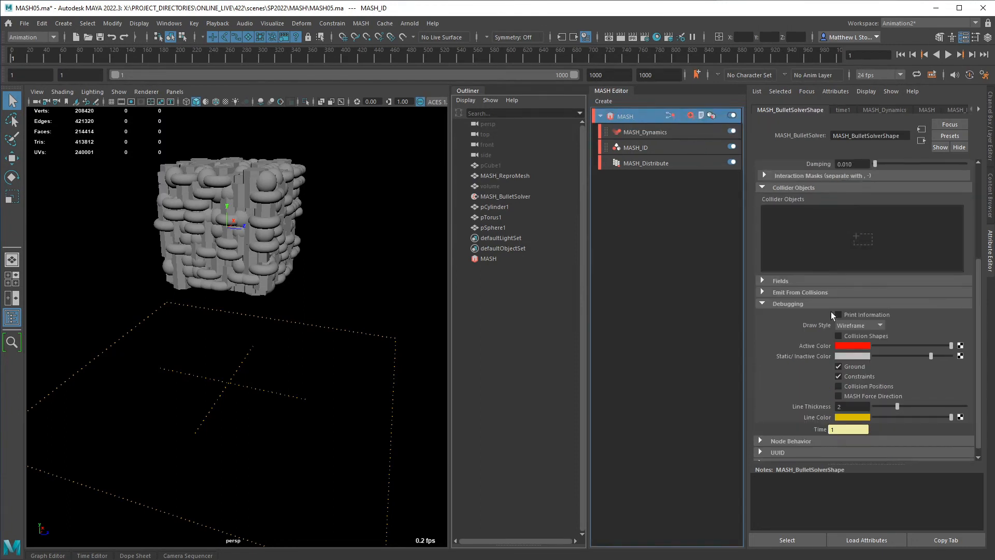
left_click(854, 336)
scroll(367, 180, "up", 5)
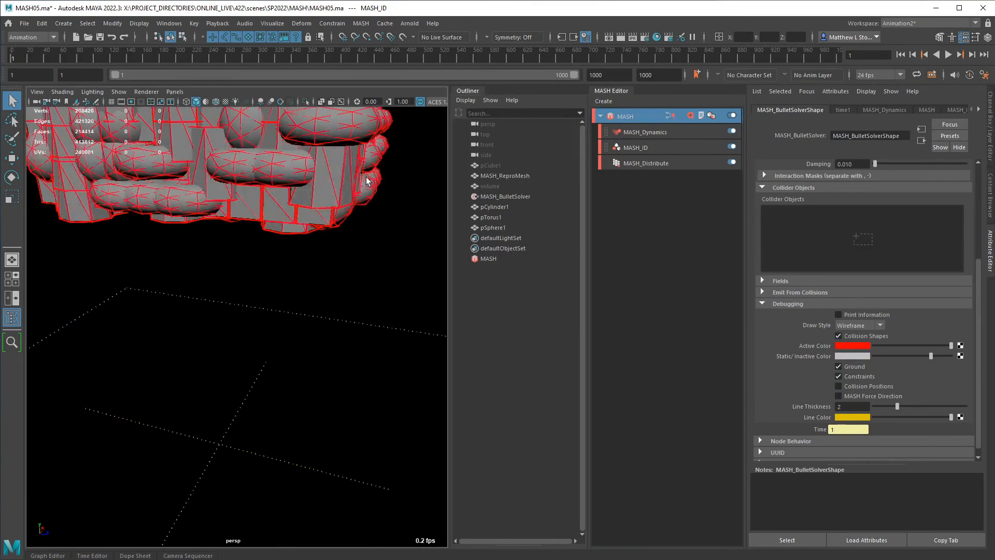
scroll(367, 181, "down", 8)
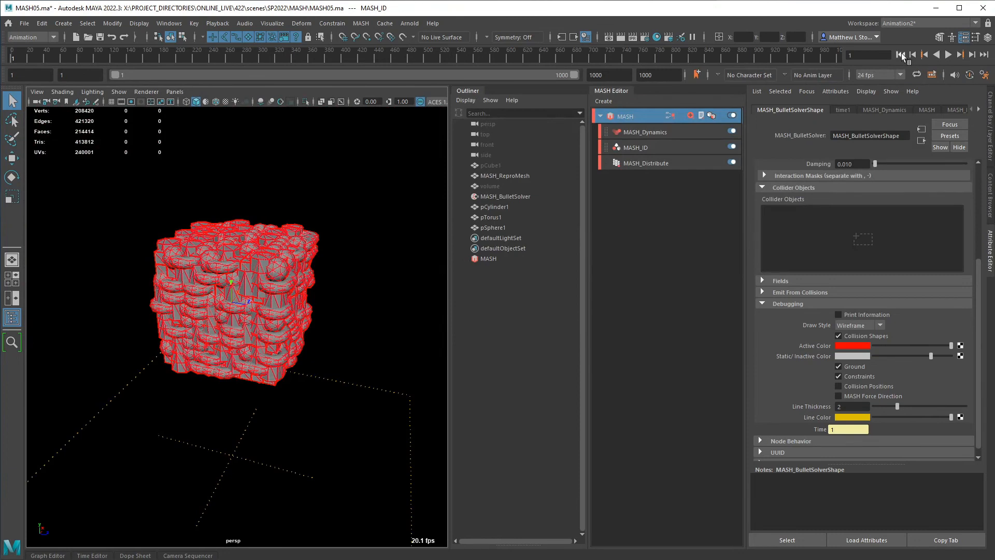
left_click(948, 54)
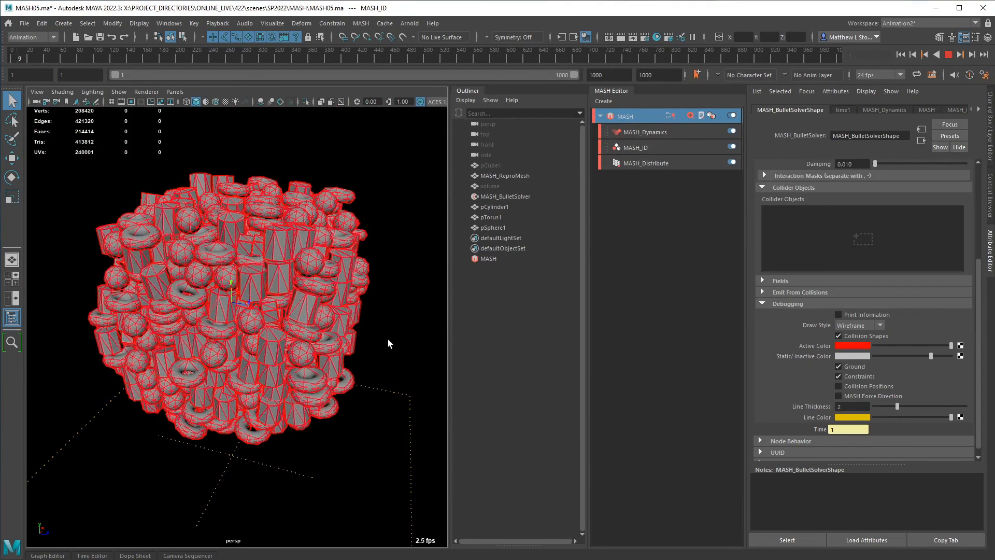
left_click(948, 54)
Step: Set the volume cube's width, height and depth to 8, and play the simulation until the shapes pile up on the ground
left_click(499, 189)
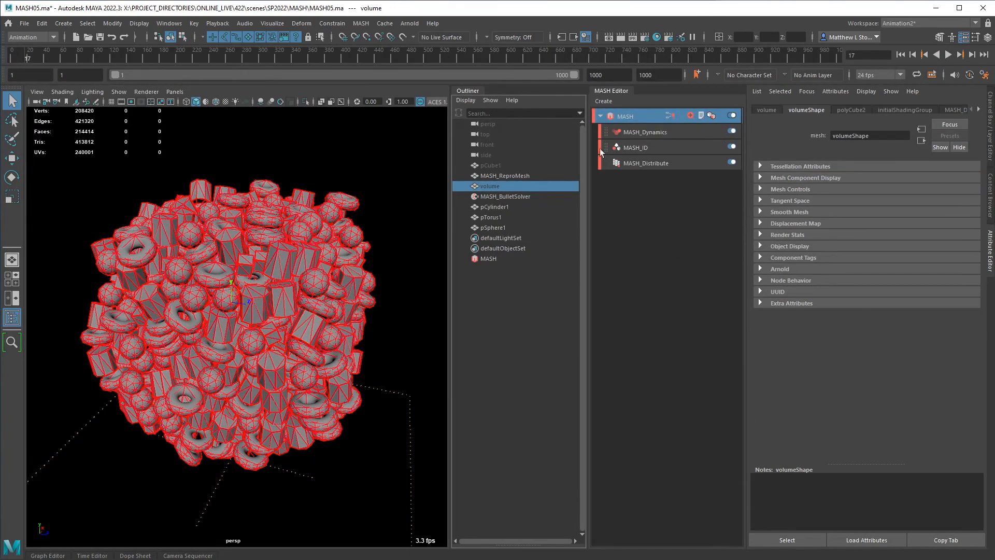
left_click(853, 111)
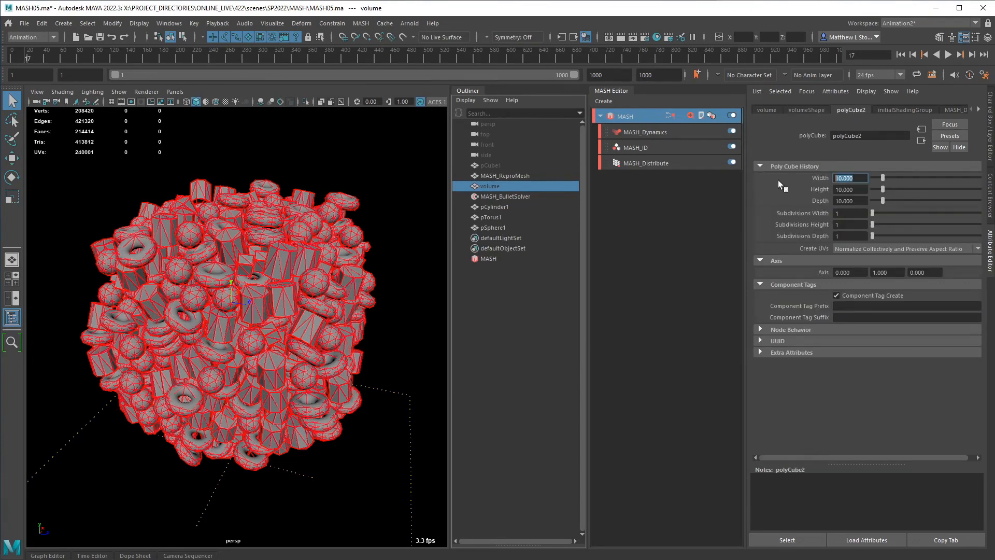
type("8")
key("Tab")
type("8")
key("Tab")
type("8")
key("Tab")
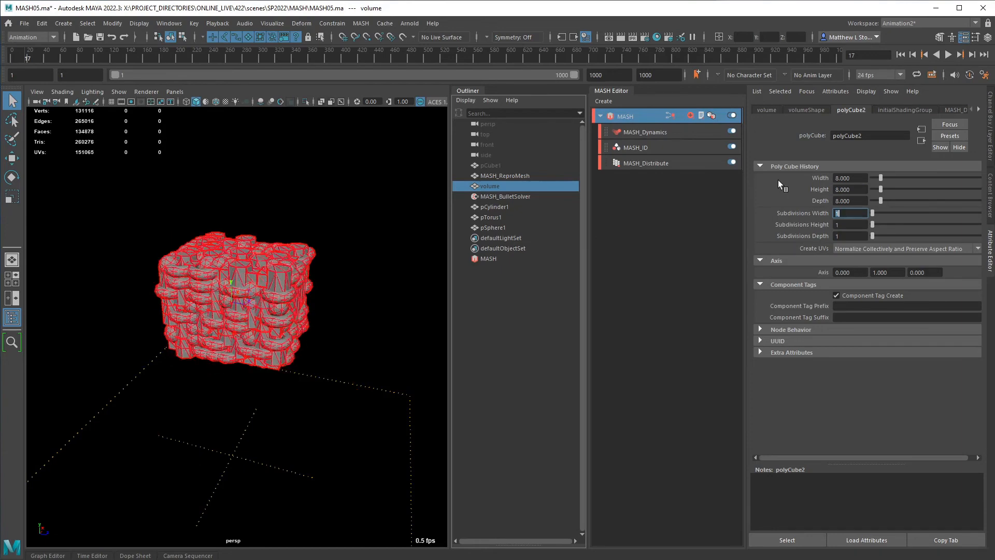
left_click(948, 55)
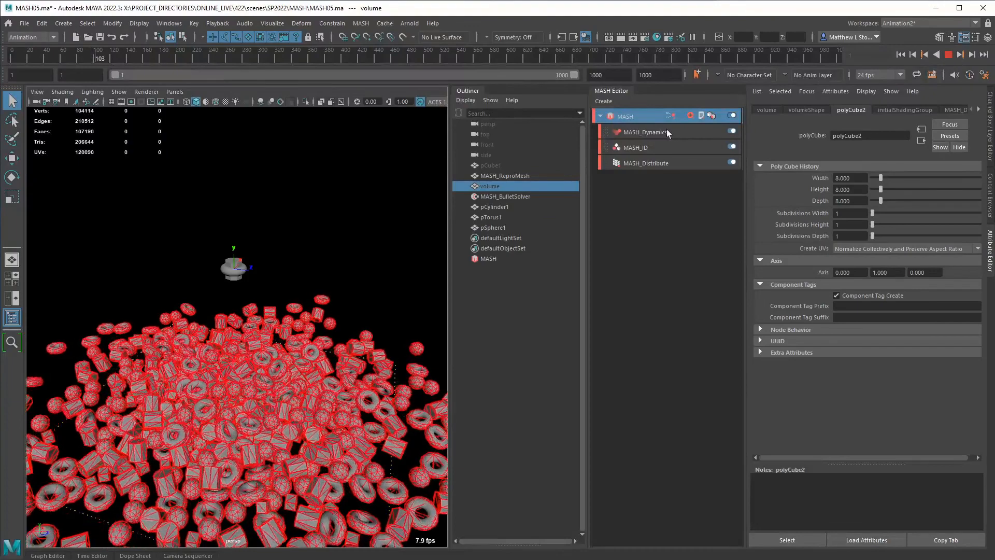
left_click(948, 55)
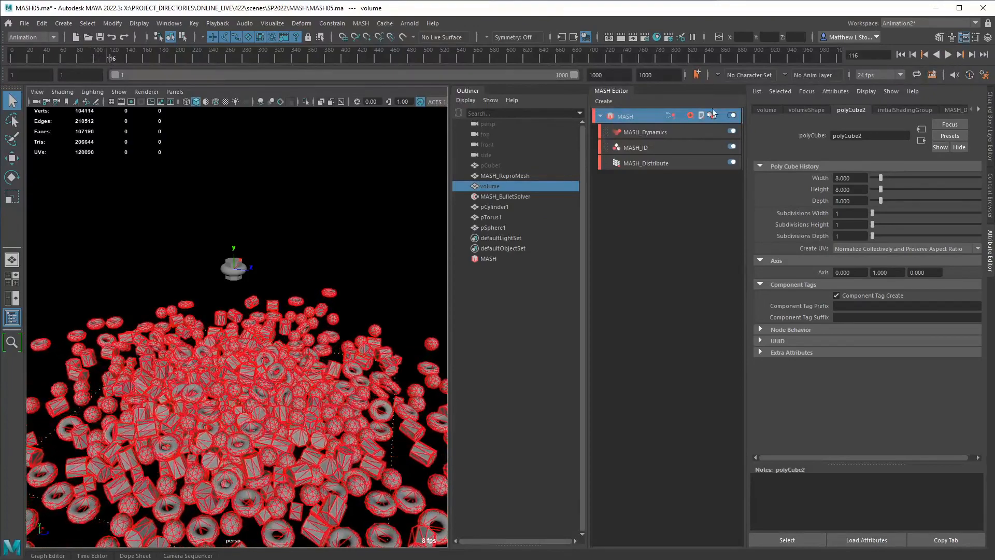
Step: Set the MASH_Dynamics friction and rolling friction to 0.577 and the damping to 0.115, and replay the simulation from the start
left_click(637, 134)
left_click(856, 254)
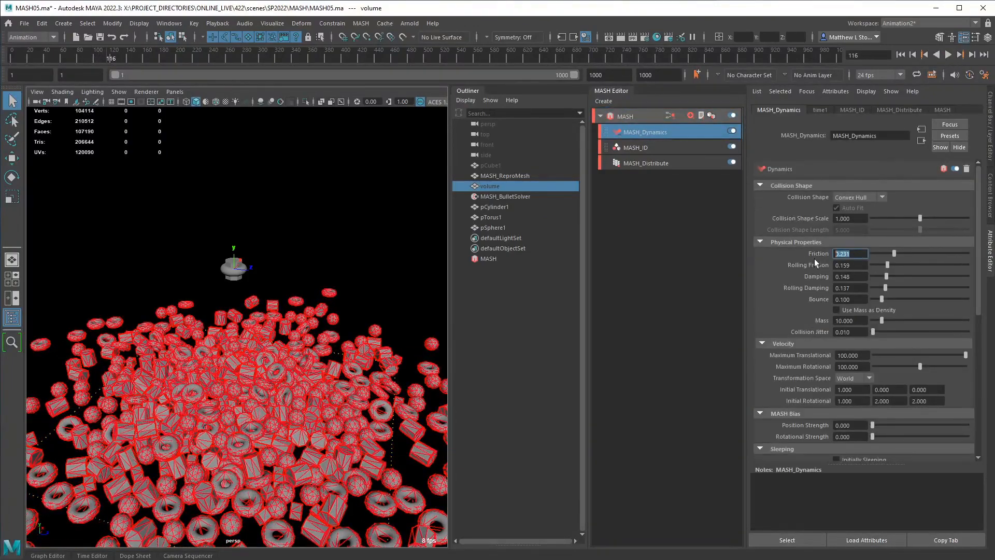
left_click(926, 254)
left_click(926, 276)
left_click(917, 265)
left_click(884, 276)
left_click(901, 54)
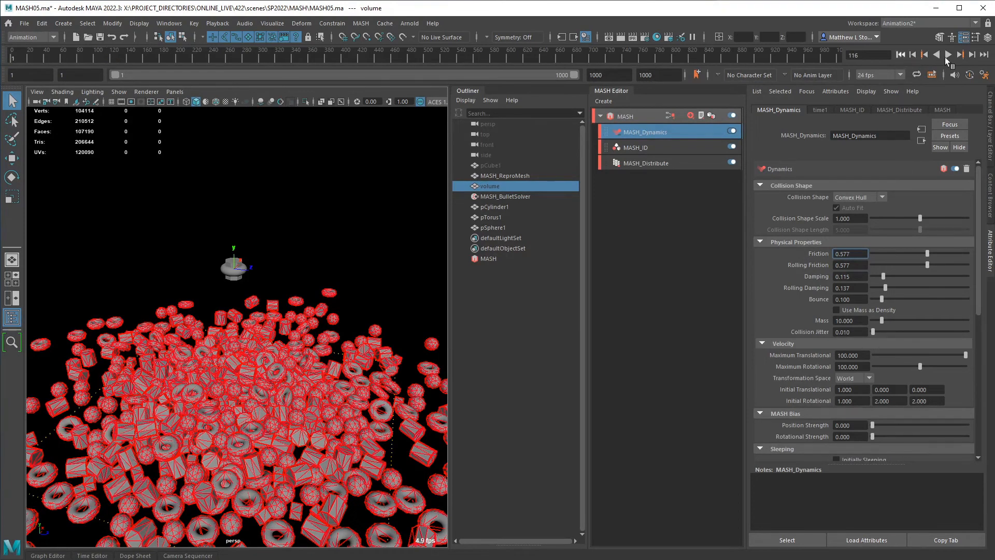
left_click(947, 54)
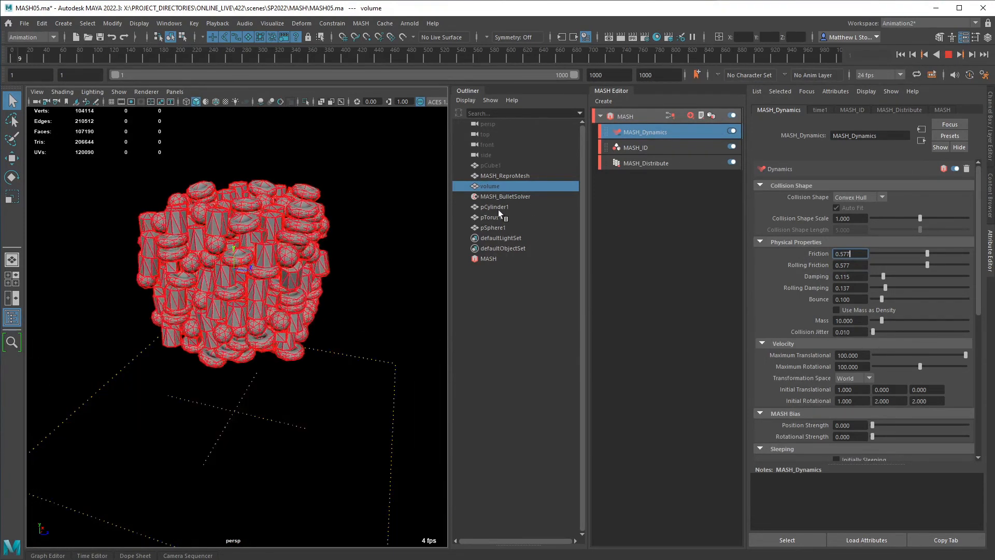
Step: Hide the source shapes pCylinder1, pTorus1 and pSphere1, and stop the playback
left_click_drag(498, 210, 497, 226)
key("ctrl+h")
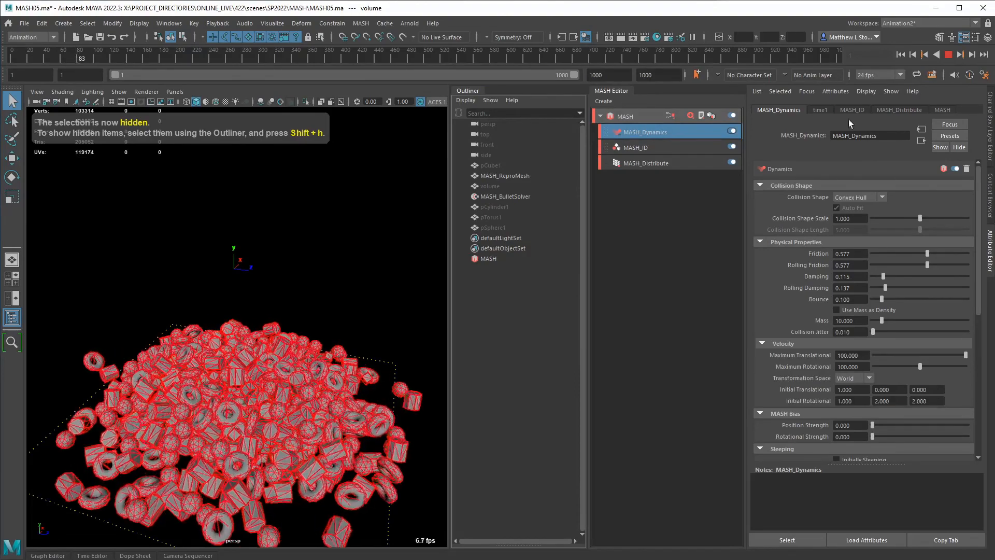
left_click(949, 54)
Step: Examine up close how the collision hull wraps the tori in the pile
left_click_drag(351, 359, 244, 362, "alt")
right_click_drag(244, 363, 407, 394, "alt")
middle_click_drag(407, 394, 355, 264, "alt")
left_click_drag(356, 264, 358, 314, "alt")
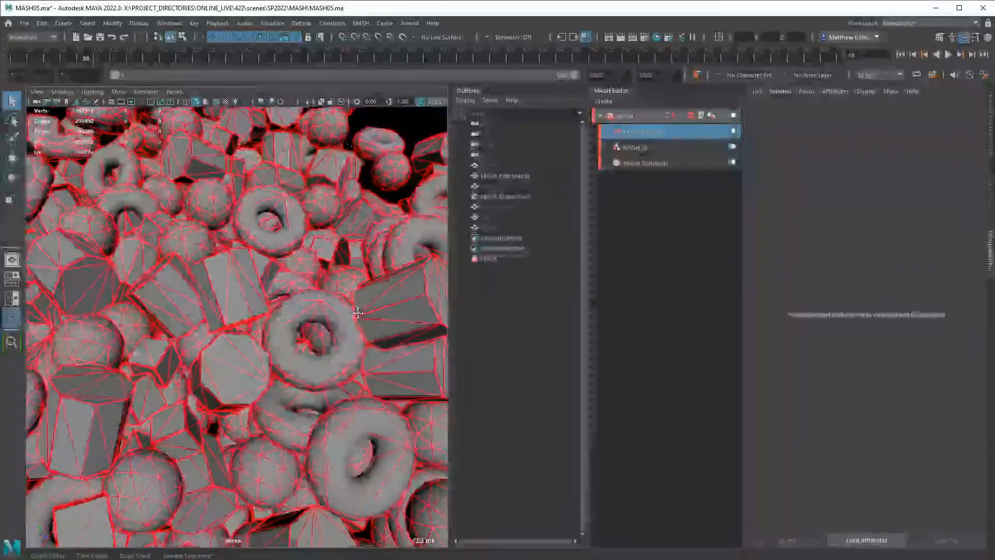
middle_click_drag(358, 313, 266, 295, "alt")
left_click_drag(266, 295, 233, 332, "alt")
mouse_move(233, 332)
right_mouse_down("alt")
mouse_move(309, 369)
mouse_move(246, 335)
right_mouse_up("alt")
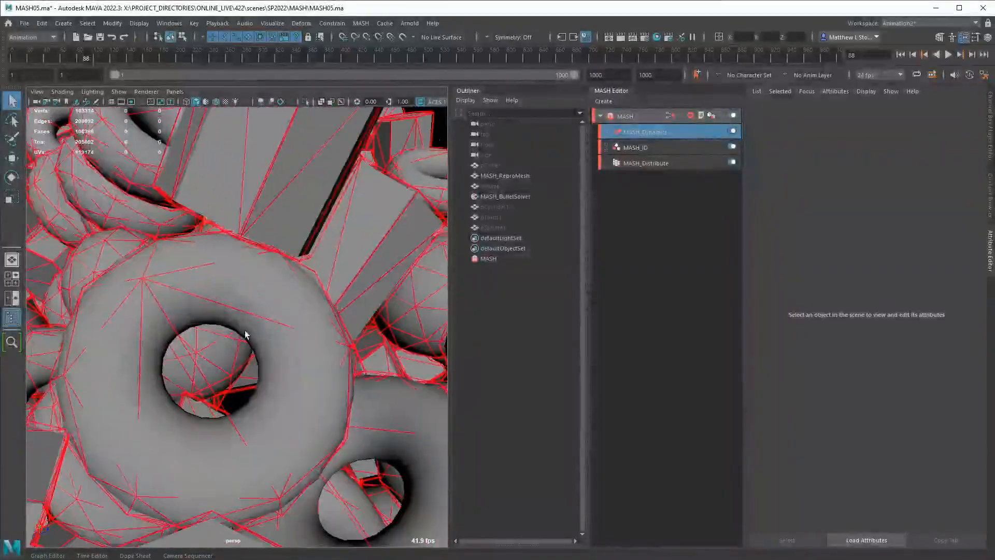
left_click_drag(246, 335, 331, 329, "alt")
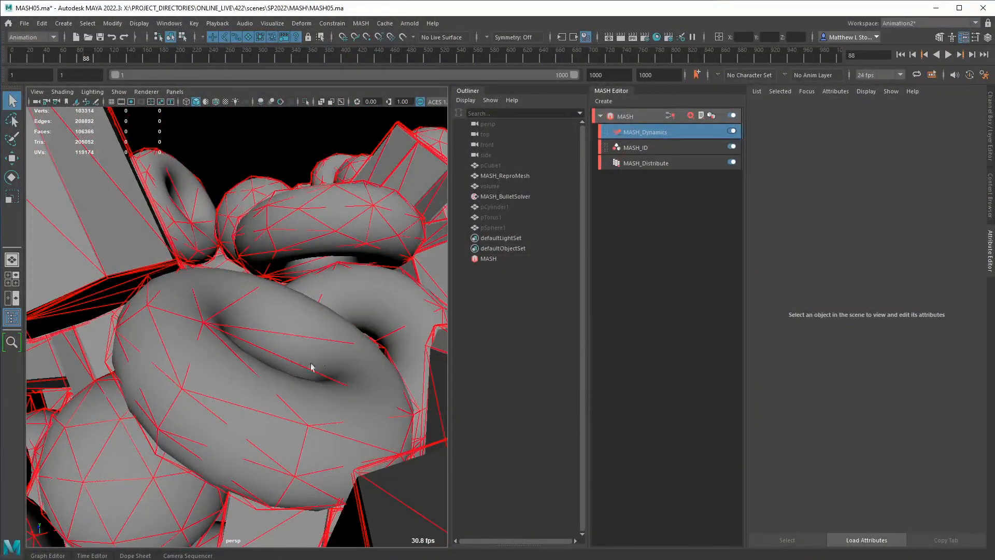
left_click_drag(311, 367, 274, 369, "alt")
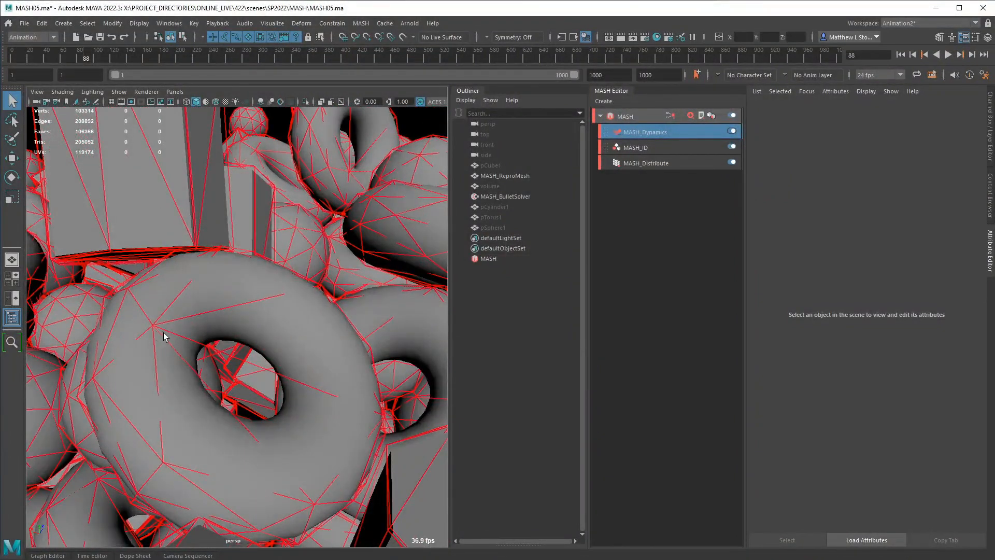
Step: Check the collision shape options of MASH_Dynamics while keeping Convex Hull, and play the simulation on to frame 140
left_click(663, 136)
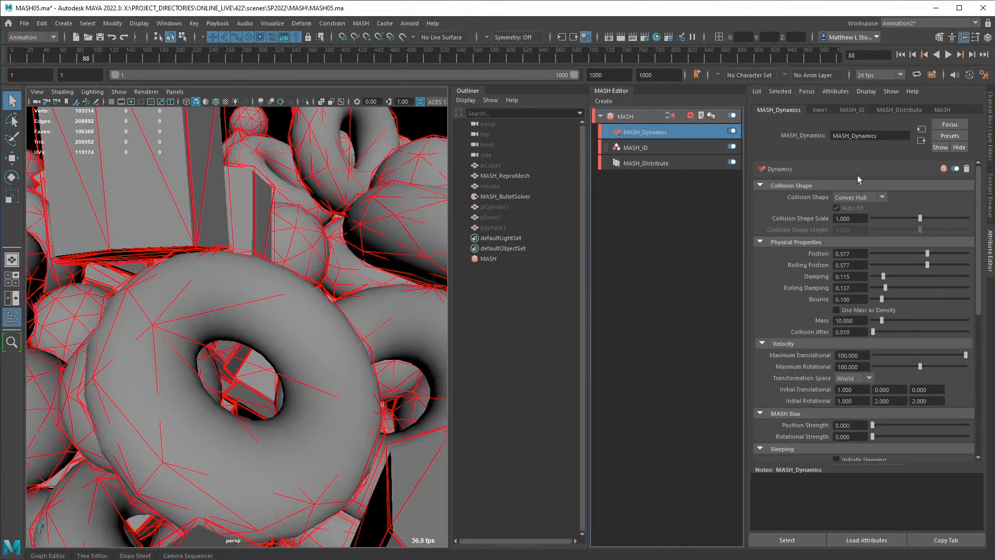
left_click(859, 197)
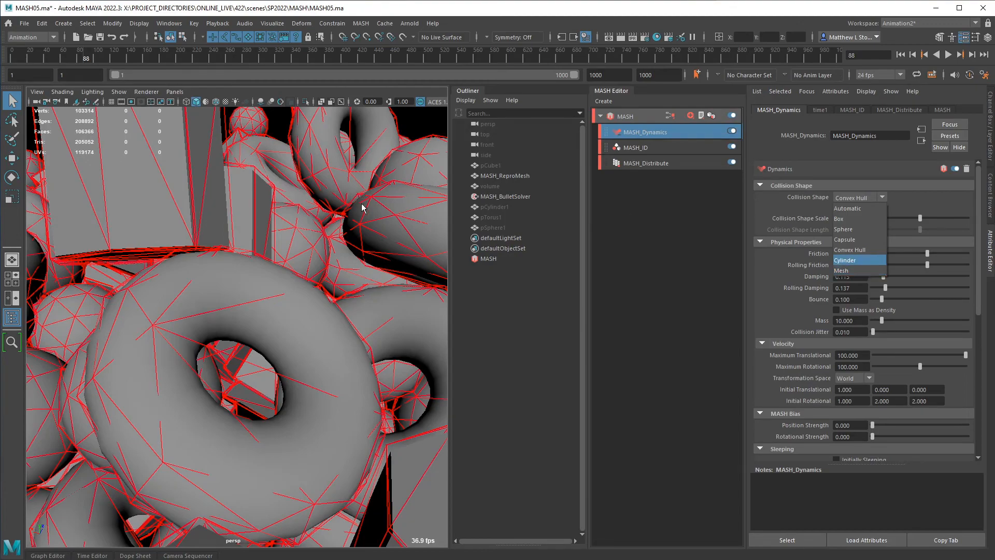
right_click_drag(397, 220, 62, 234, "alt")
right_click_drag(301, 277, 199, 295, "alt")
left_click_drag(341, 309, 259, 313, "alt")
middle_click_drag(259, 313, 303, 318, "alt")
left_click(949, 54)
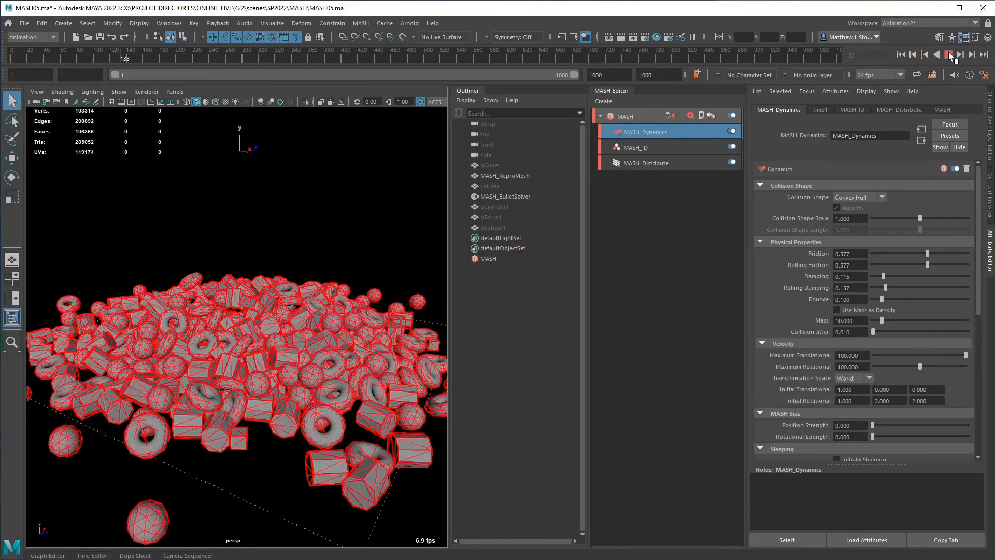
left_click(949, 54)
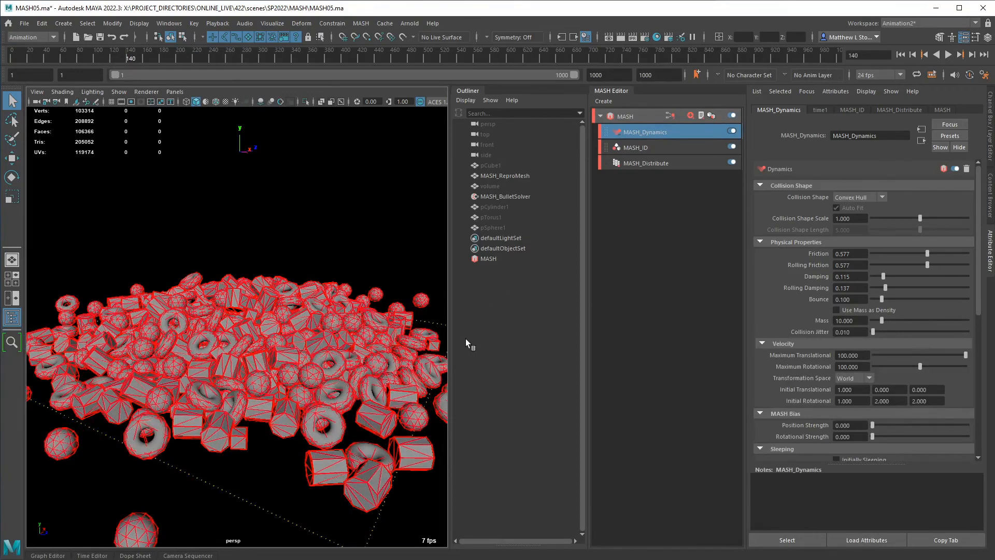
Step: Duplicate MASH_ReproMesh at the current frame and rename the copy MASH_pile1
left_click(519, 175)
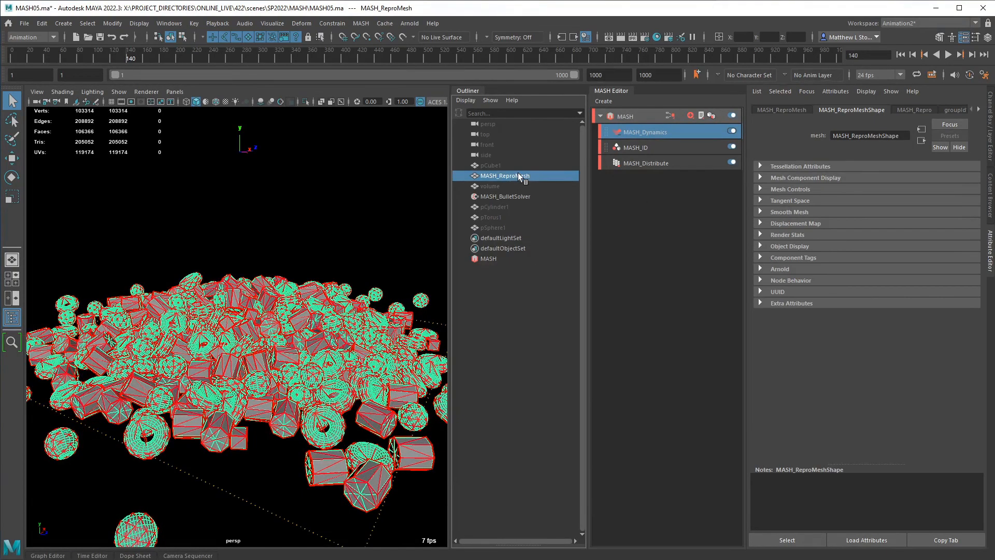
left_click(43, 24)
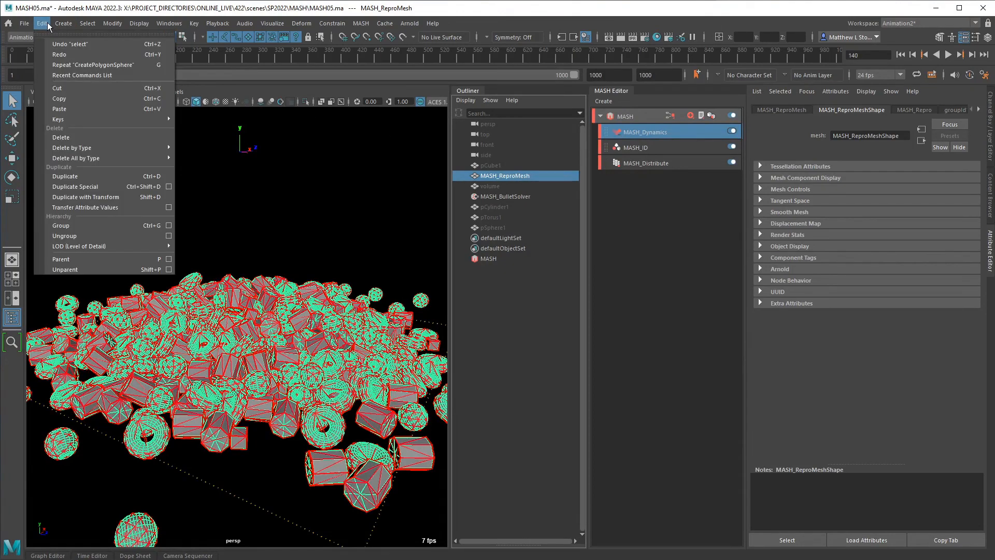
left_click(80, 178)
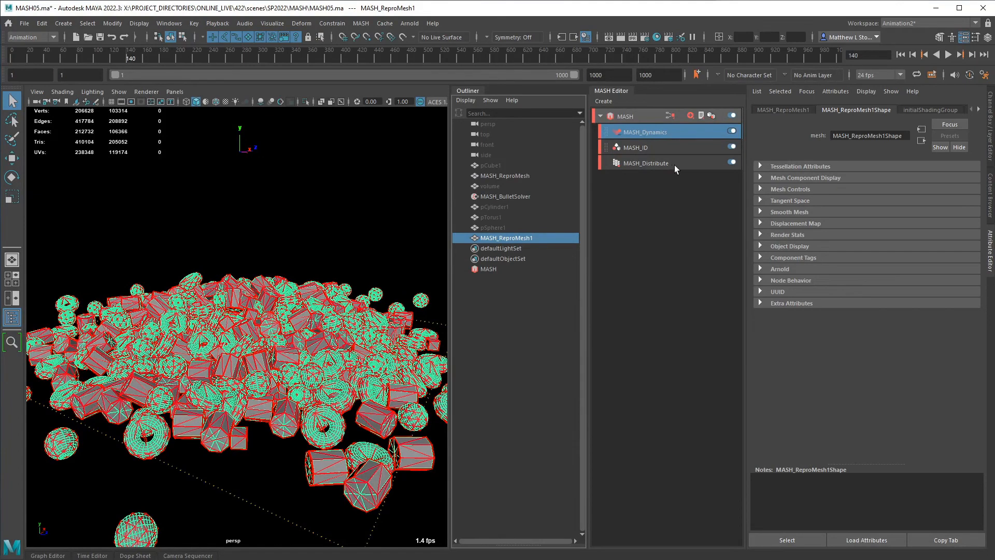
double_click(542, 236)
left_click_drag(500, 238, 571, 237)
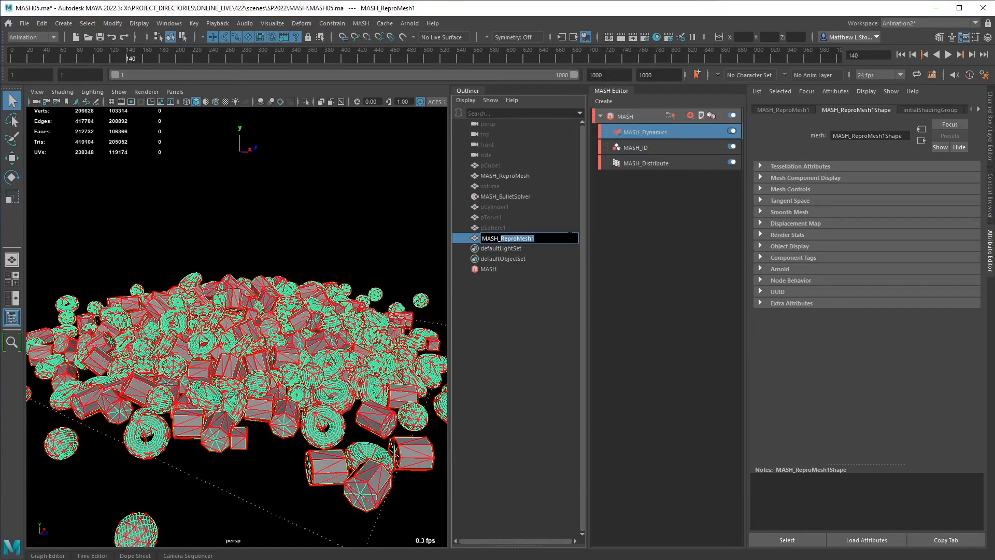
type("pile1")
key("Return")
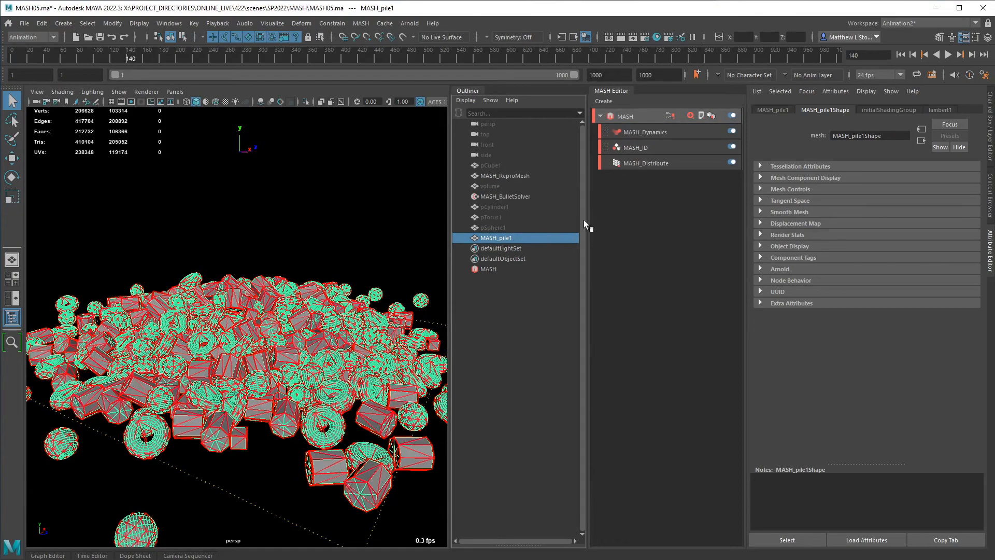
Step: Open the attributes of MASH_BulletSolverShape from the MASH network to reach its collider objects
left_click(671, 116)
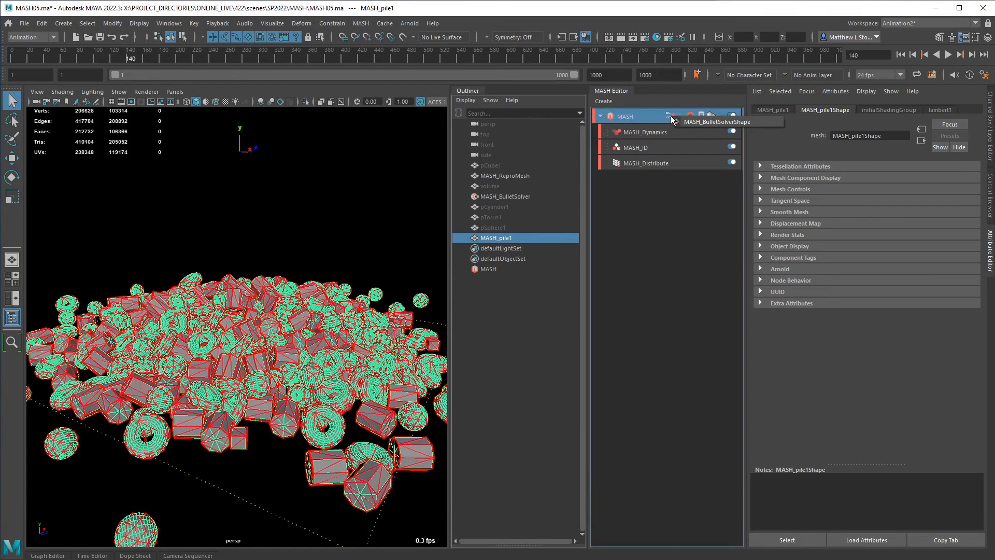
left_click(721, 123)
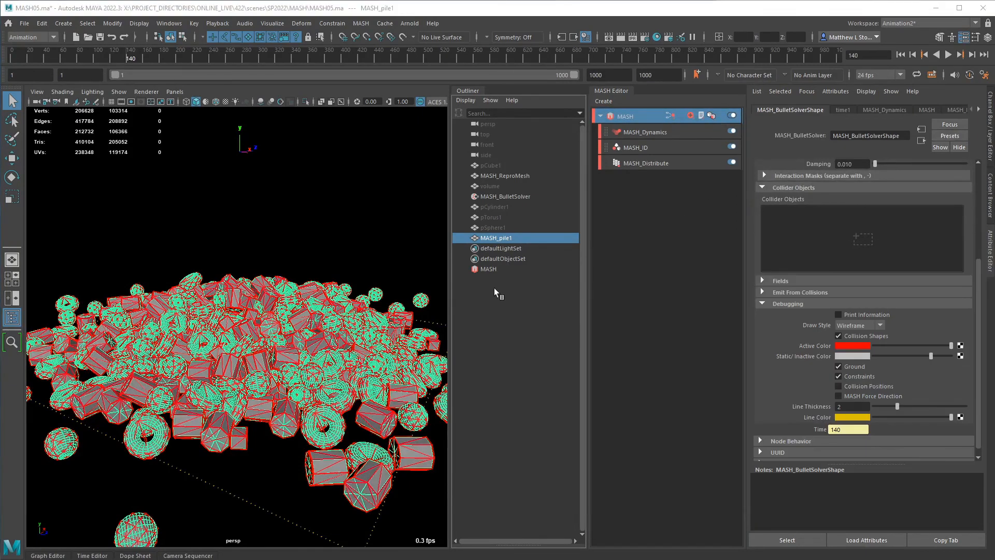
Step: Switch to the 422_Shared_Notes_2022 document in Google Docs and change "boxes on" in the MASH 05A entry to "primitives onto"
key("alt+Tab")
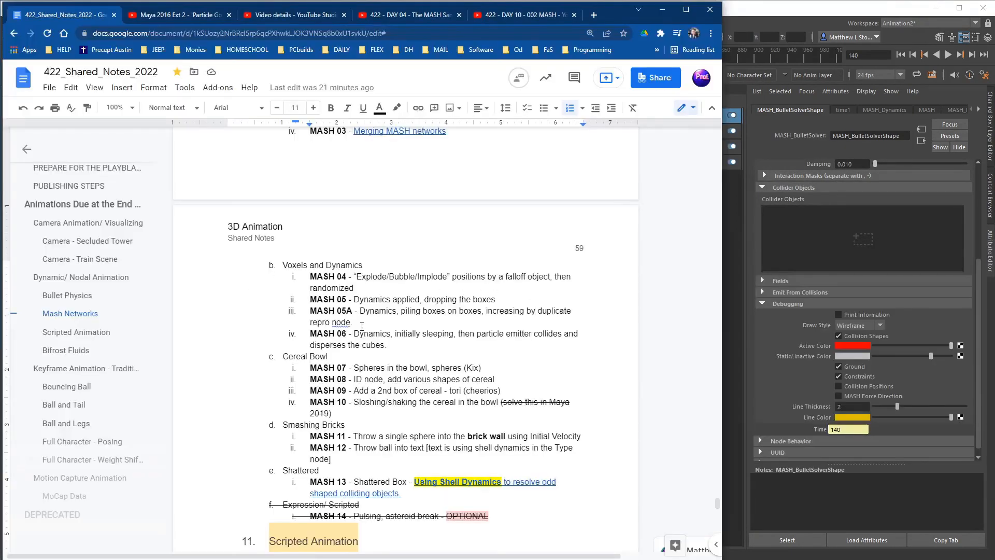
double_click(343, 311)
left_click(389, 310)
left_click_drag(426, 311, 488, 311)
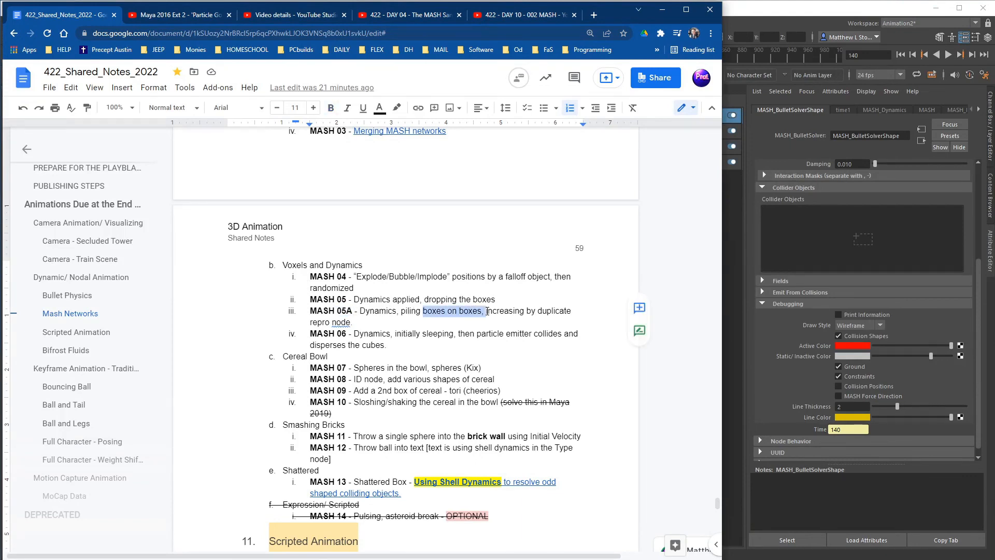
left_click(471, 310)
double_click(434, 310)
type("primitives on")
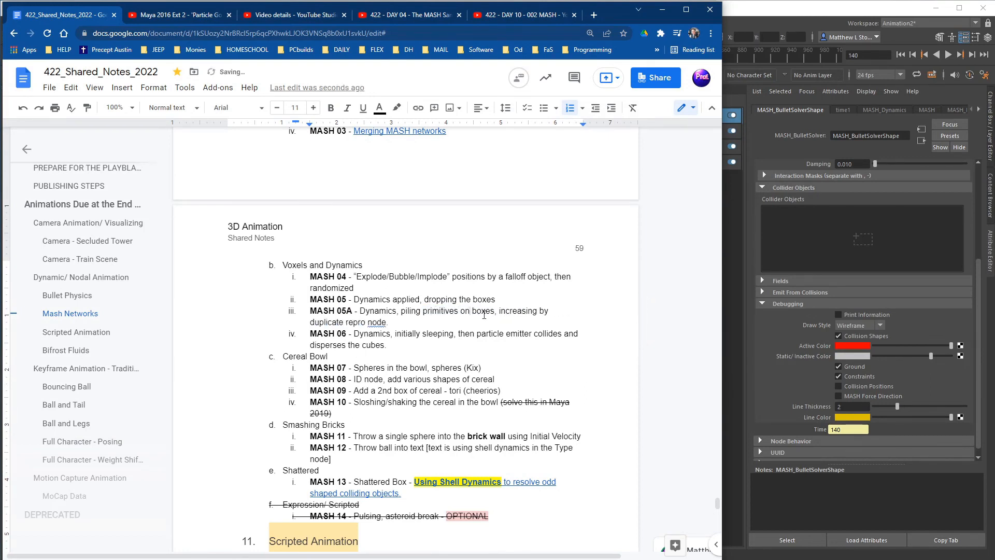
type("to")
Step: Replace the remaining word "boxes," in the MASH 05A entry with "primitives,"
key("Right")
key("Delete")
key("Delete")
key("Delete")
key("Delete")
key("Delete")
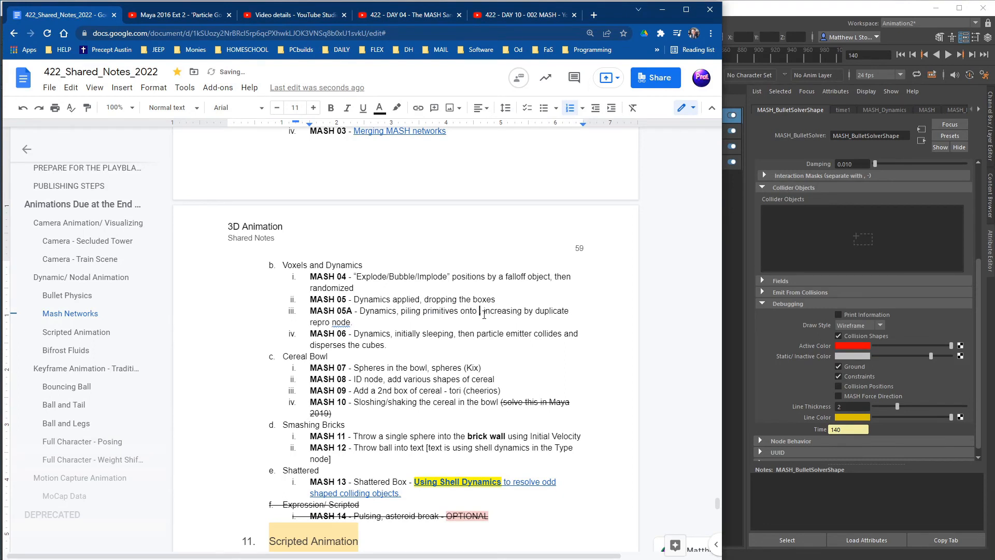
type("prm")
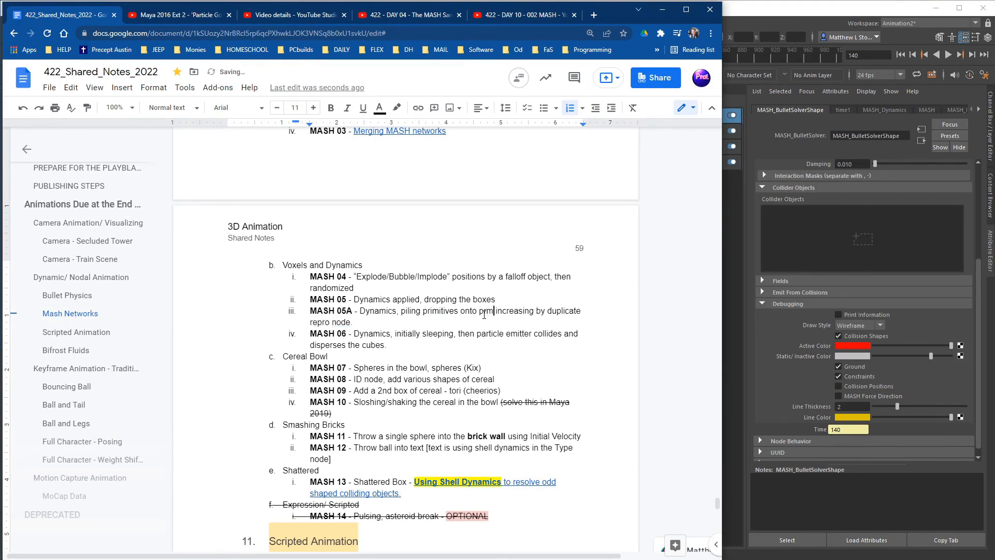
key("BackSpace")
key("BackSpace")
type("rimitives,")
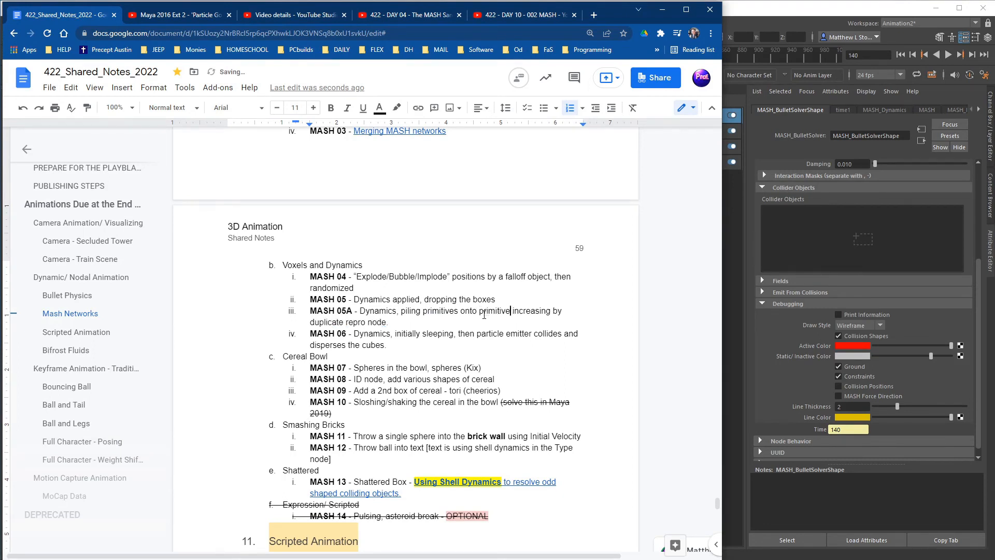
Step: Reword the end of the MASH 05A entry to "increasing it by duplicating the repro node."
left_click(430, 325)
left_click(557, 311)
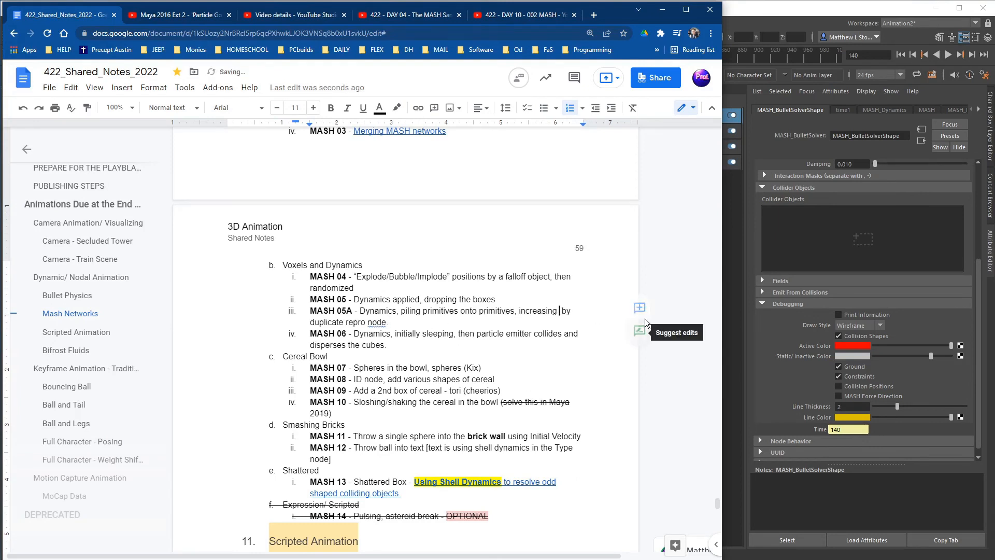
type("it")
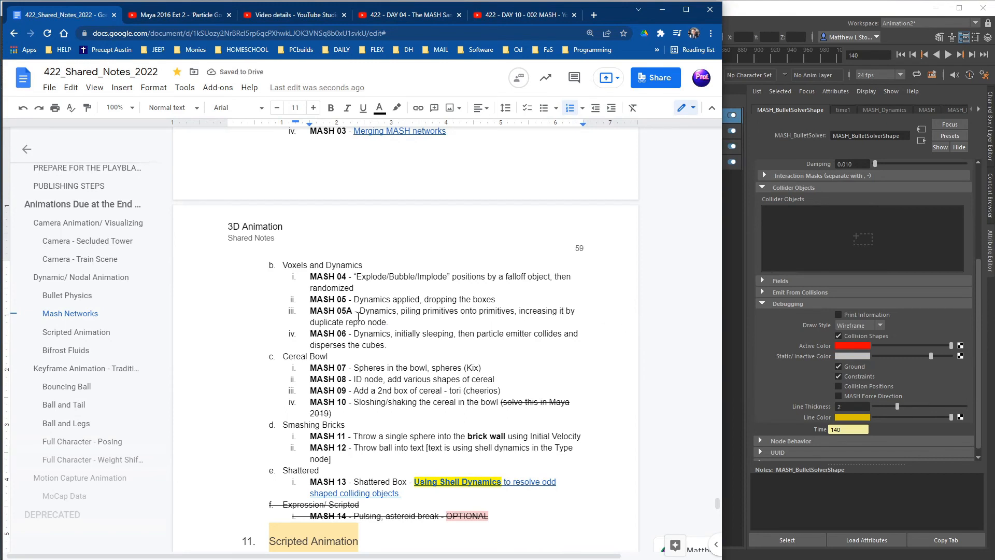
key("BackSpace")
type("ing the")
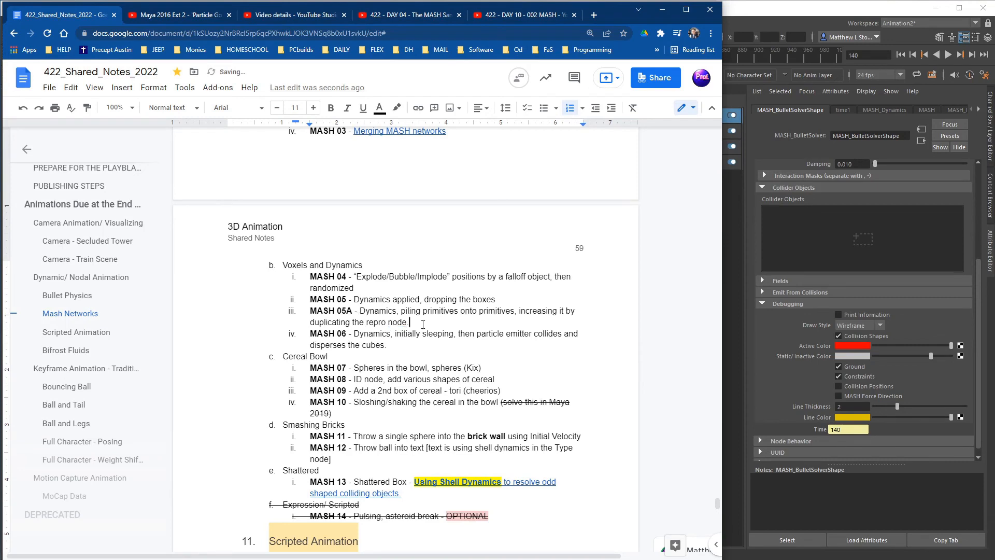
Step: Switch back to Maya and add MASH_pile1 to the Bullet solver's collider objects
key("alt+Tab")
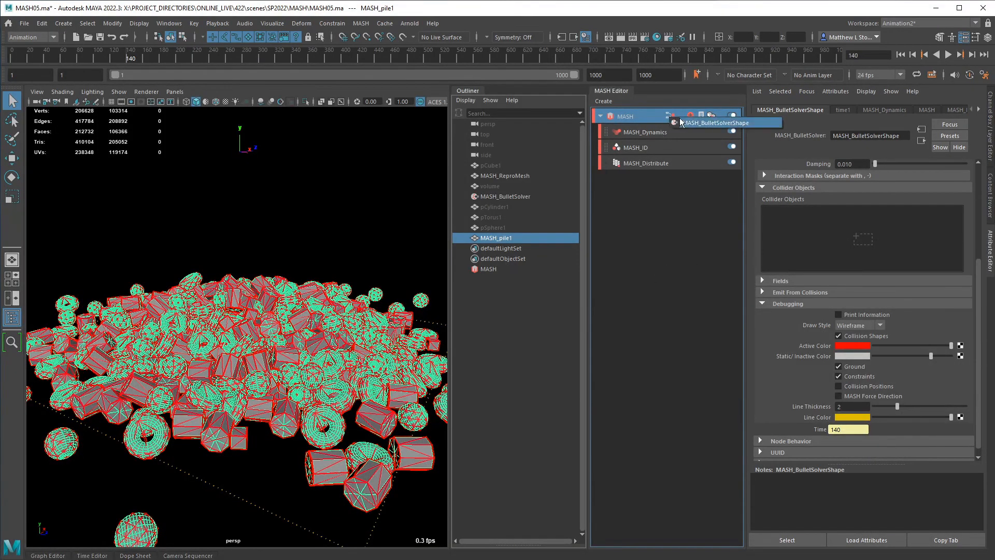
left_click_drag(708, 119, 816, 254)
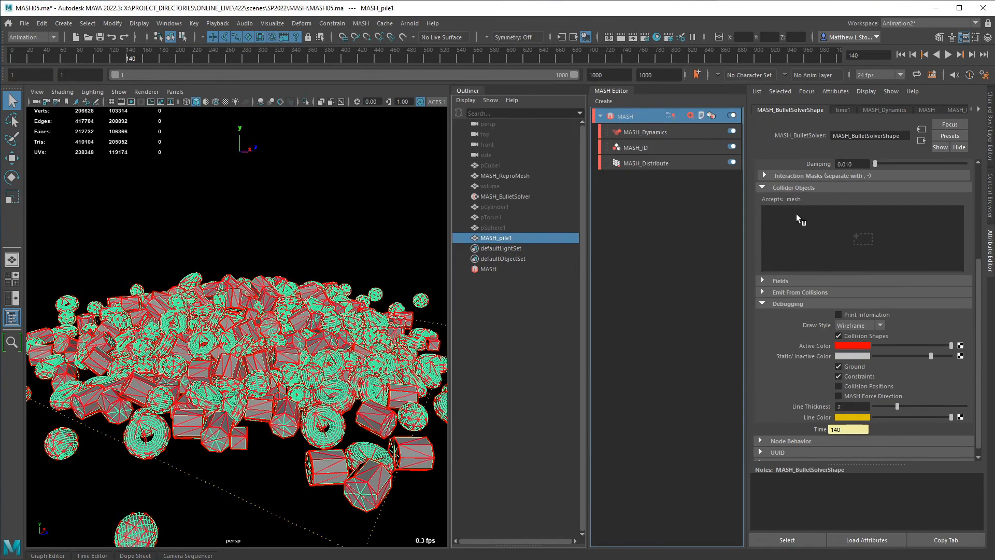
left_click_drag(505, 238, 825, 228)
left_click(824, 214)
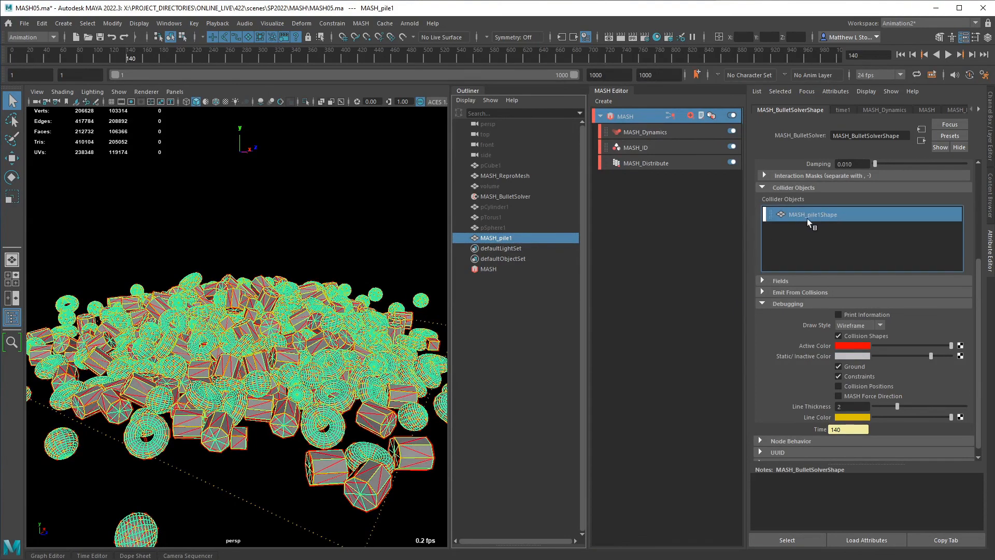
scroll(839, 262, "up", 2)
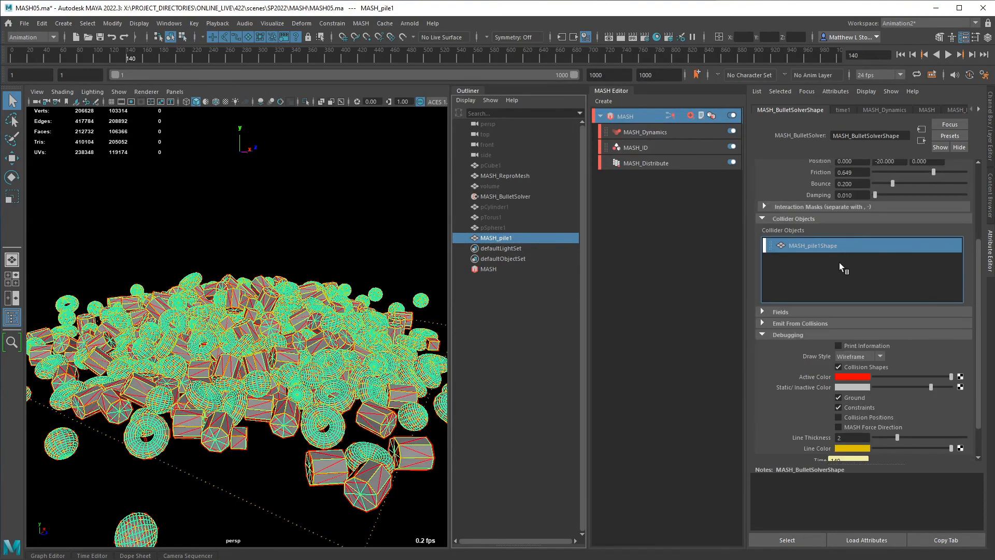
Step: Set the Collision Shape of the MASH_pile1Shape collider to Mesh in its MASH attributes
double_click(820, 244)
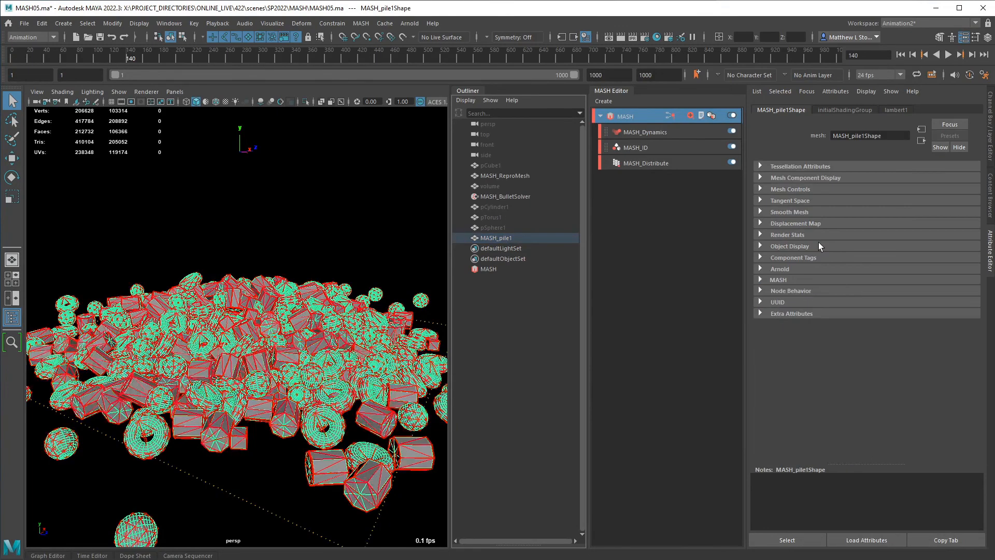
left_click(779, 280)
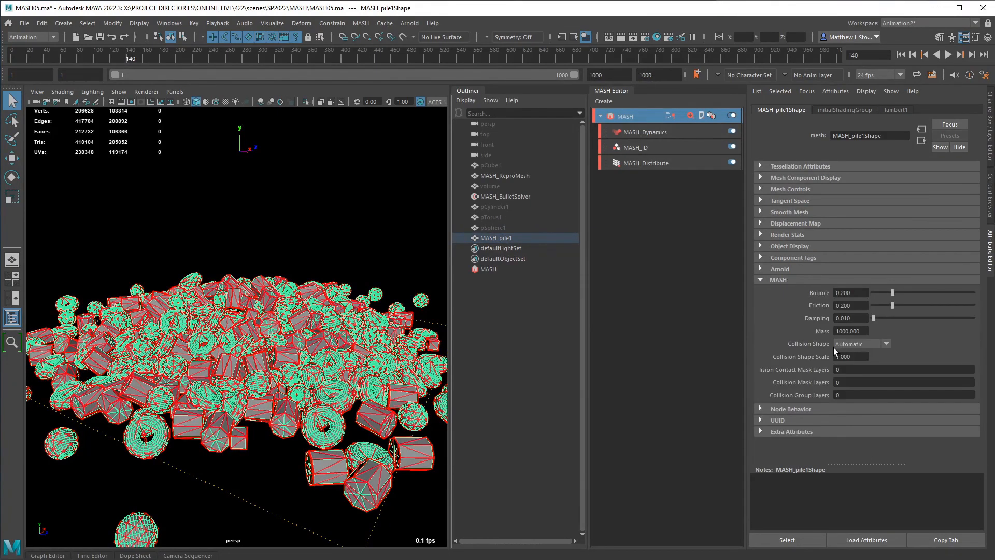
left_click(855, 346)
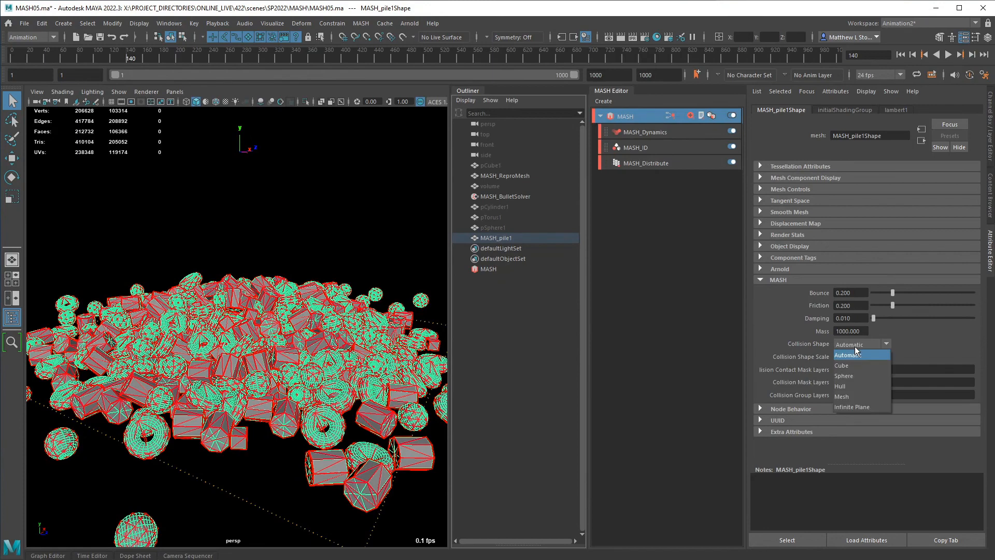
left_click(857, 397)
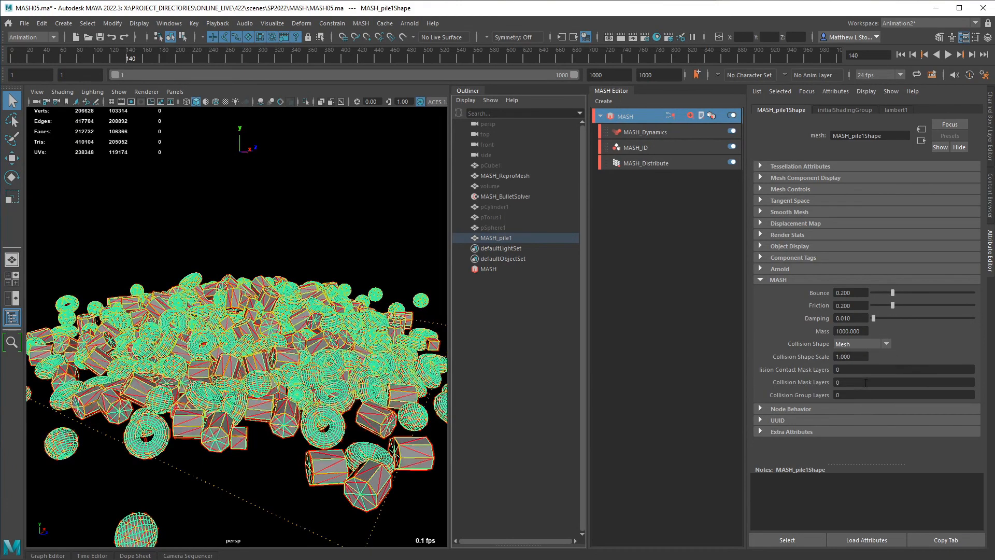
Step: Return to frame 1, deselect the pile, play the simulation to frame 95 and inspect the primitives stacked on MASH_pile1
left_click(900, 55)
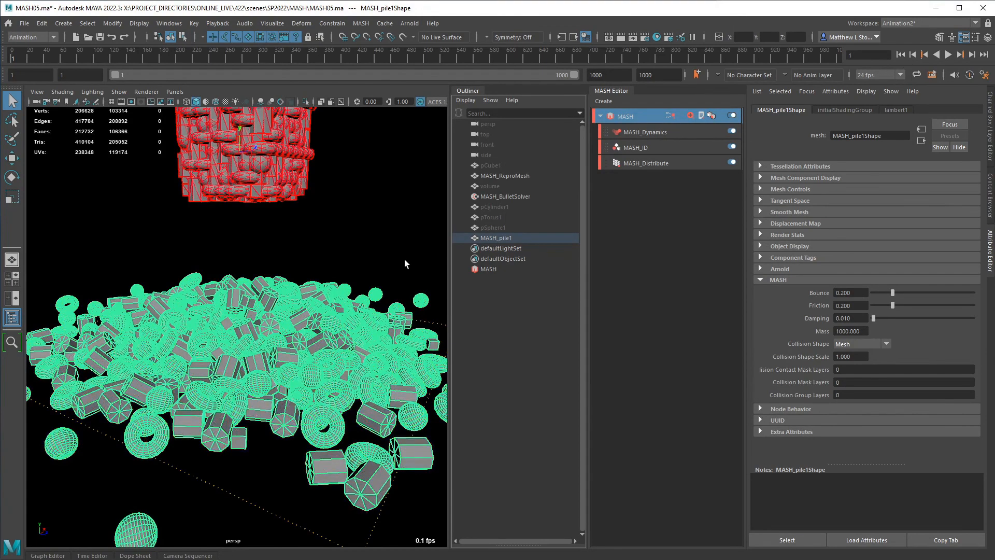
left_click(407, 238)
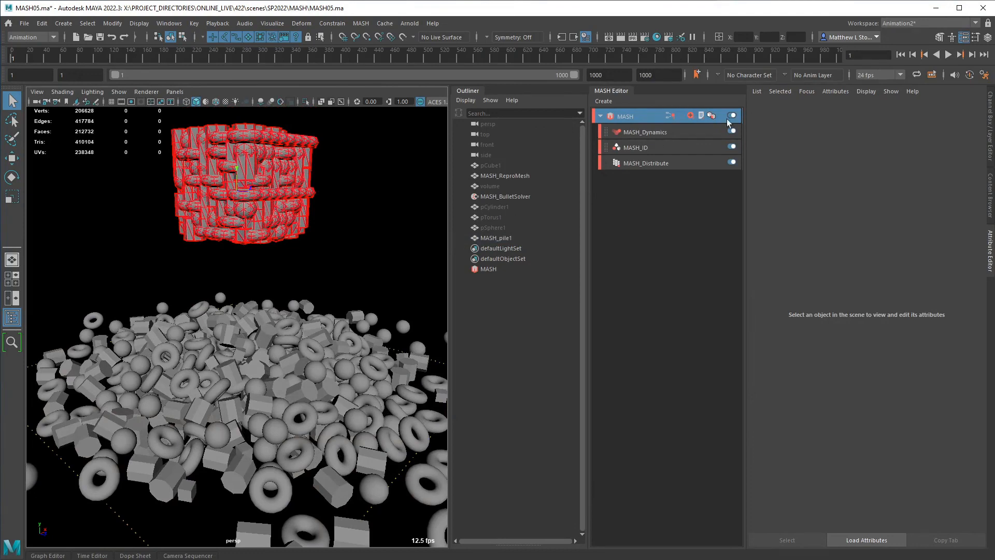
left_click(946, 56)
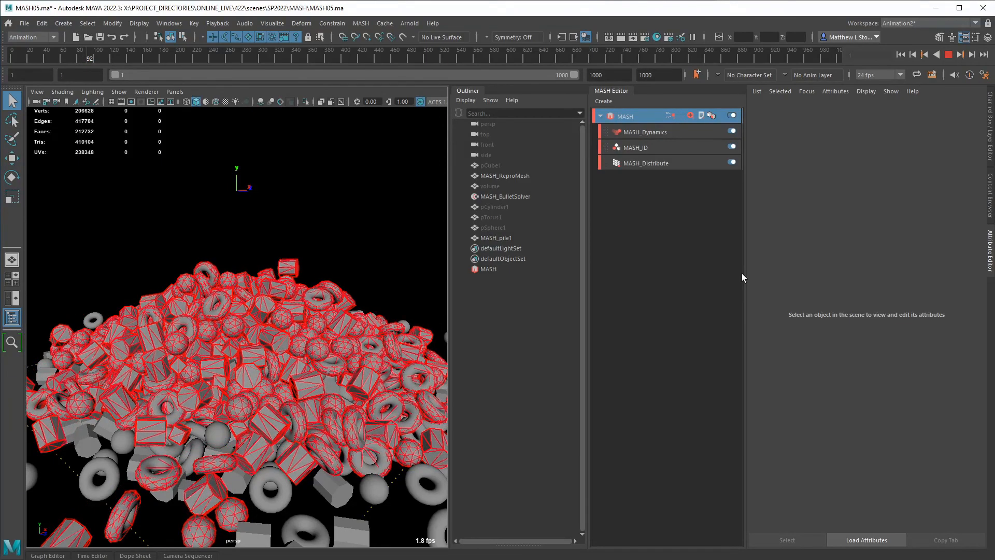
left_click(948, 55)
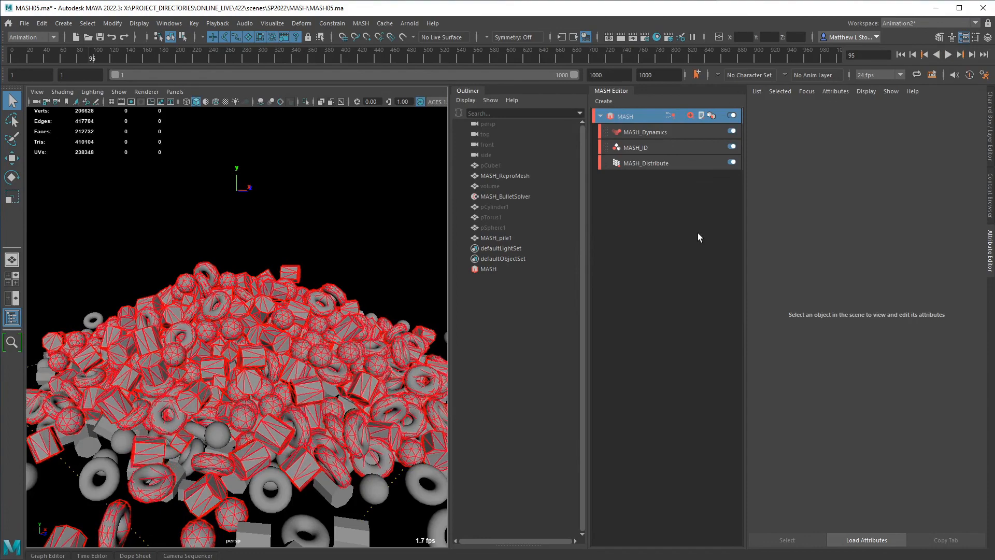
left_click_drag(333, 300, 355, 269, "alt")
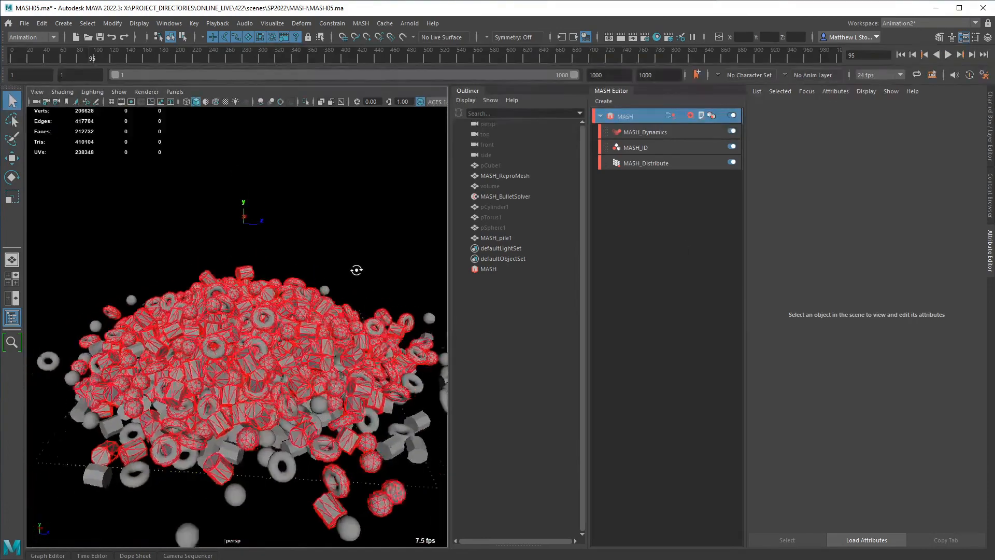
Step: Turn off the Bullet solver's Collision Shapes debug display and inspect the combined pile from several angles
left_click(673, 116)
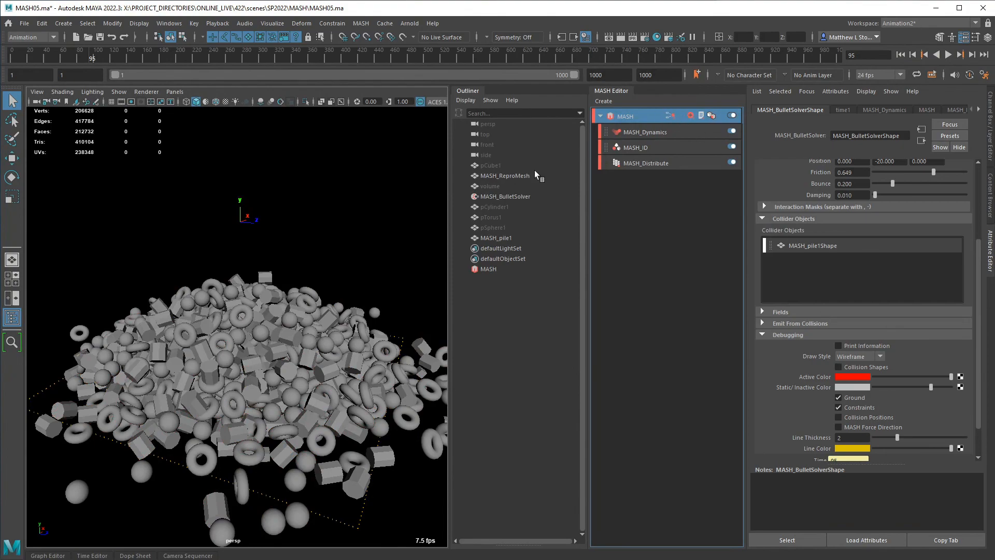
mouse_move(393, 263)
left_mouse_down("alt")
mouse_move(226, 261)
mouse_move(235, 277)
mouse_move(326, 273)
mouse_move(380, 251)
left_mouse_up("alt")
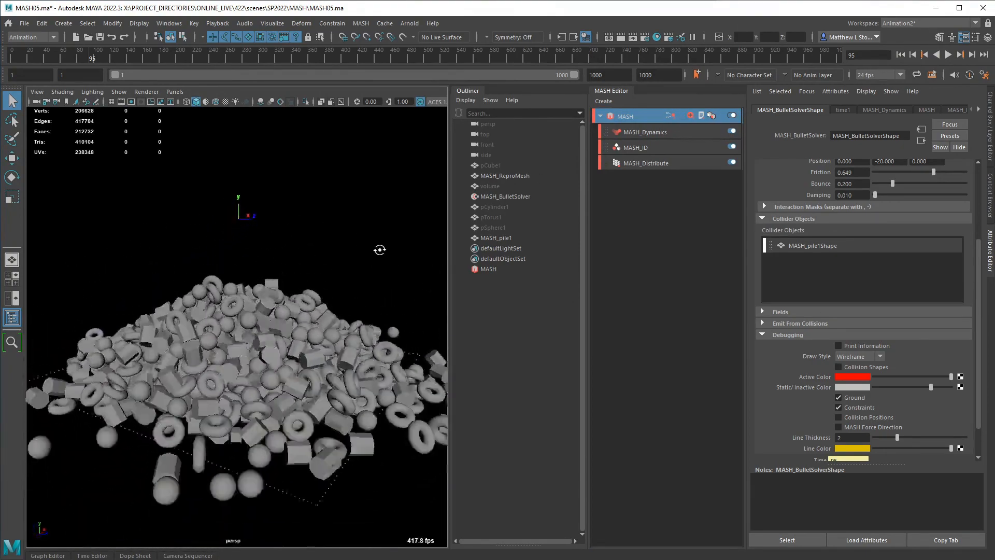
right_click_drag(380, 251, 344, 223, "alt")
mouse_move(344, 223)
left_mouse_down("alt")
mouse_move(222, 222)
mouse_move(318, 213)
mouse_move(331, 234)
left_mouse_up("alt")
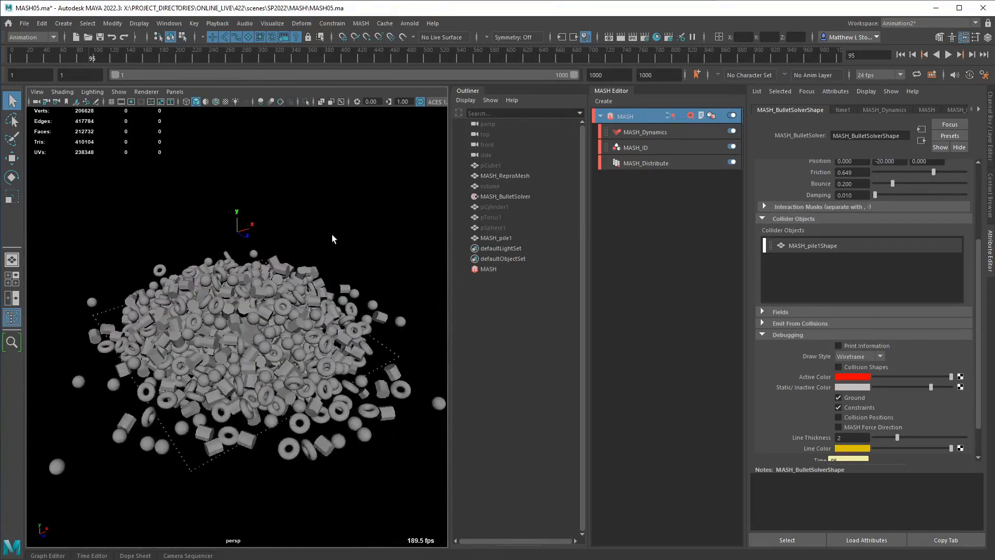
Step: Save the scene as a new file named MASH05A.ma and switch to the shared notes in Google Docs
key("ctrl+shift+s")
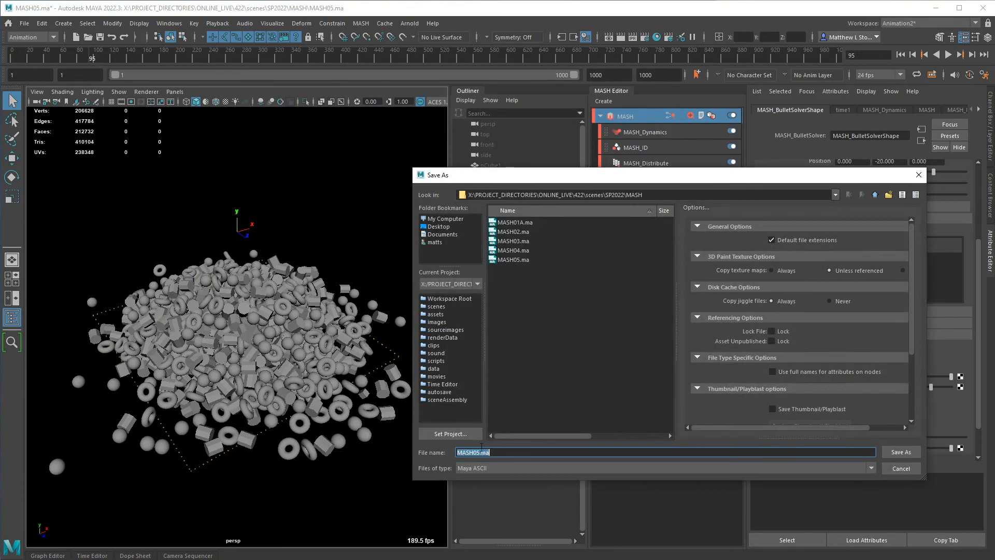
left_click(507, 452)
type("A")
key("Return")
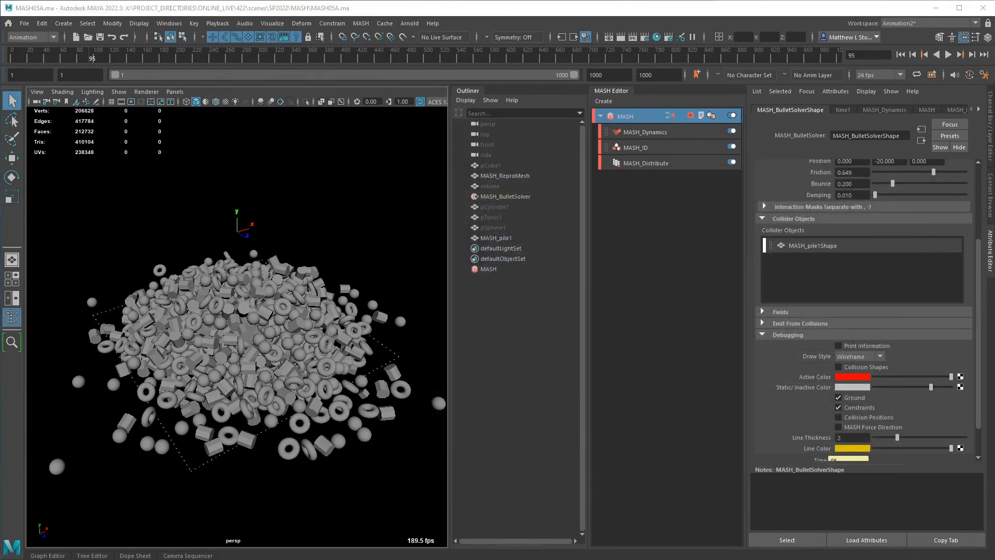
key("alt+Tab")
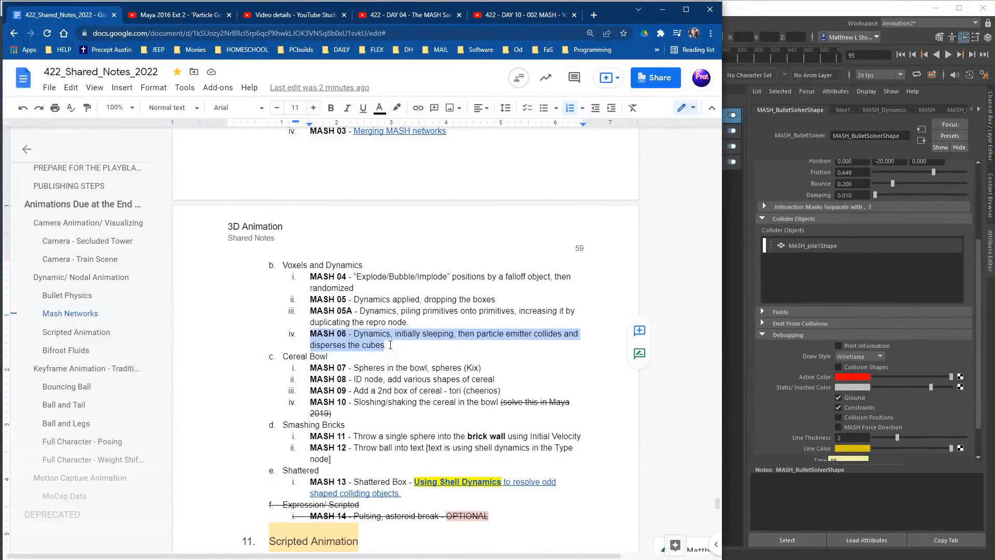